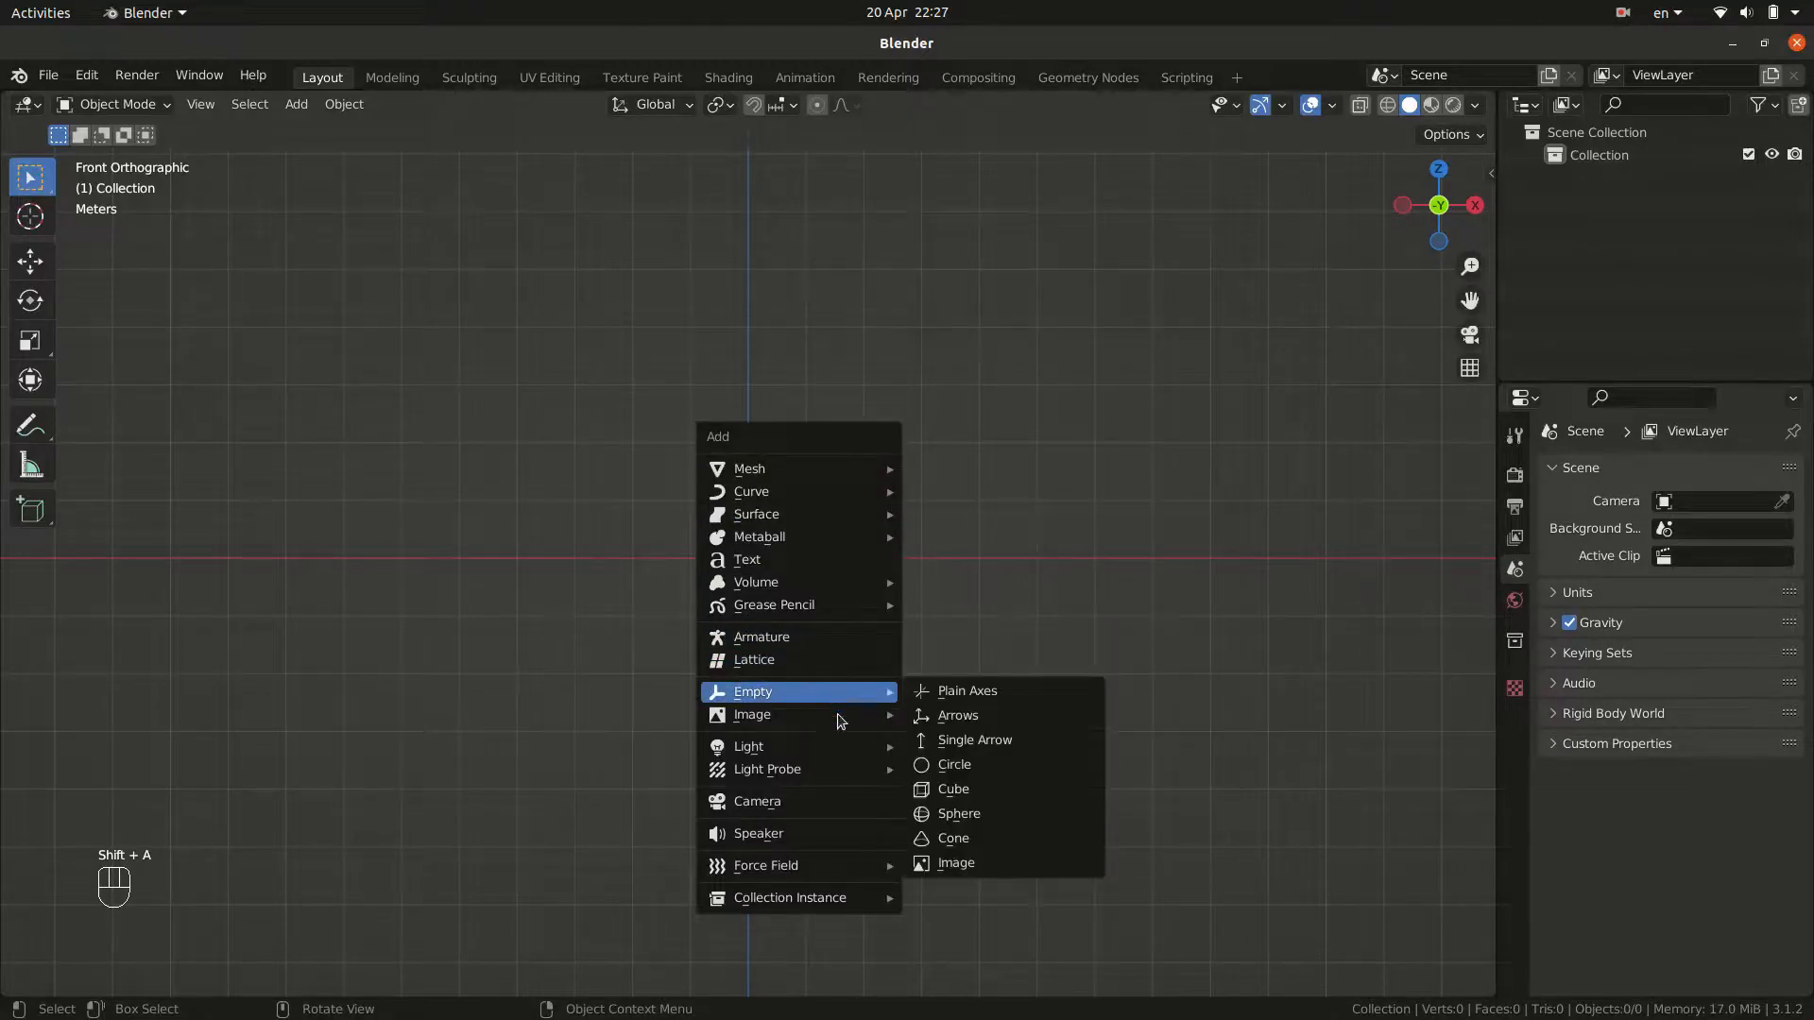
Load cddimensions.jpg from the DESKceline folder into the front view as a reference image.
mouse_move(844, 718)
left_click(937, 714)
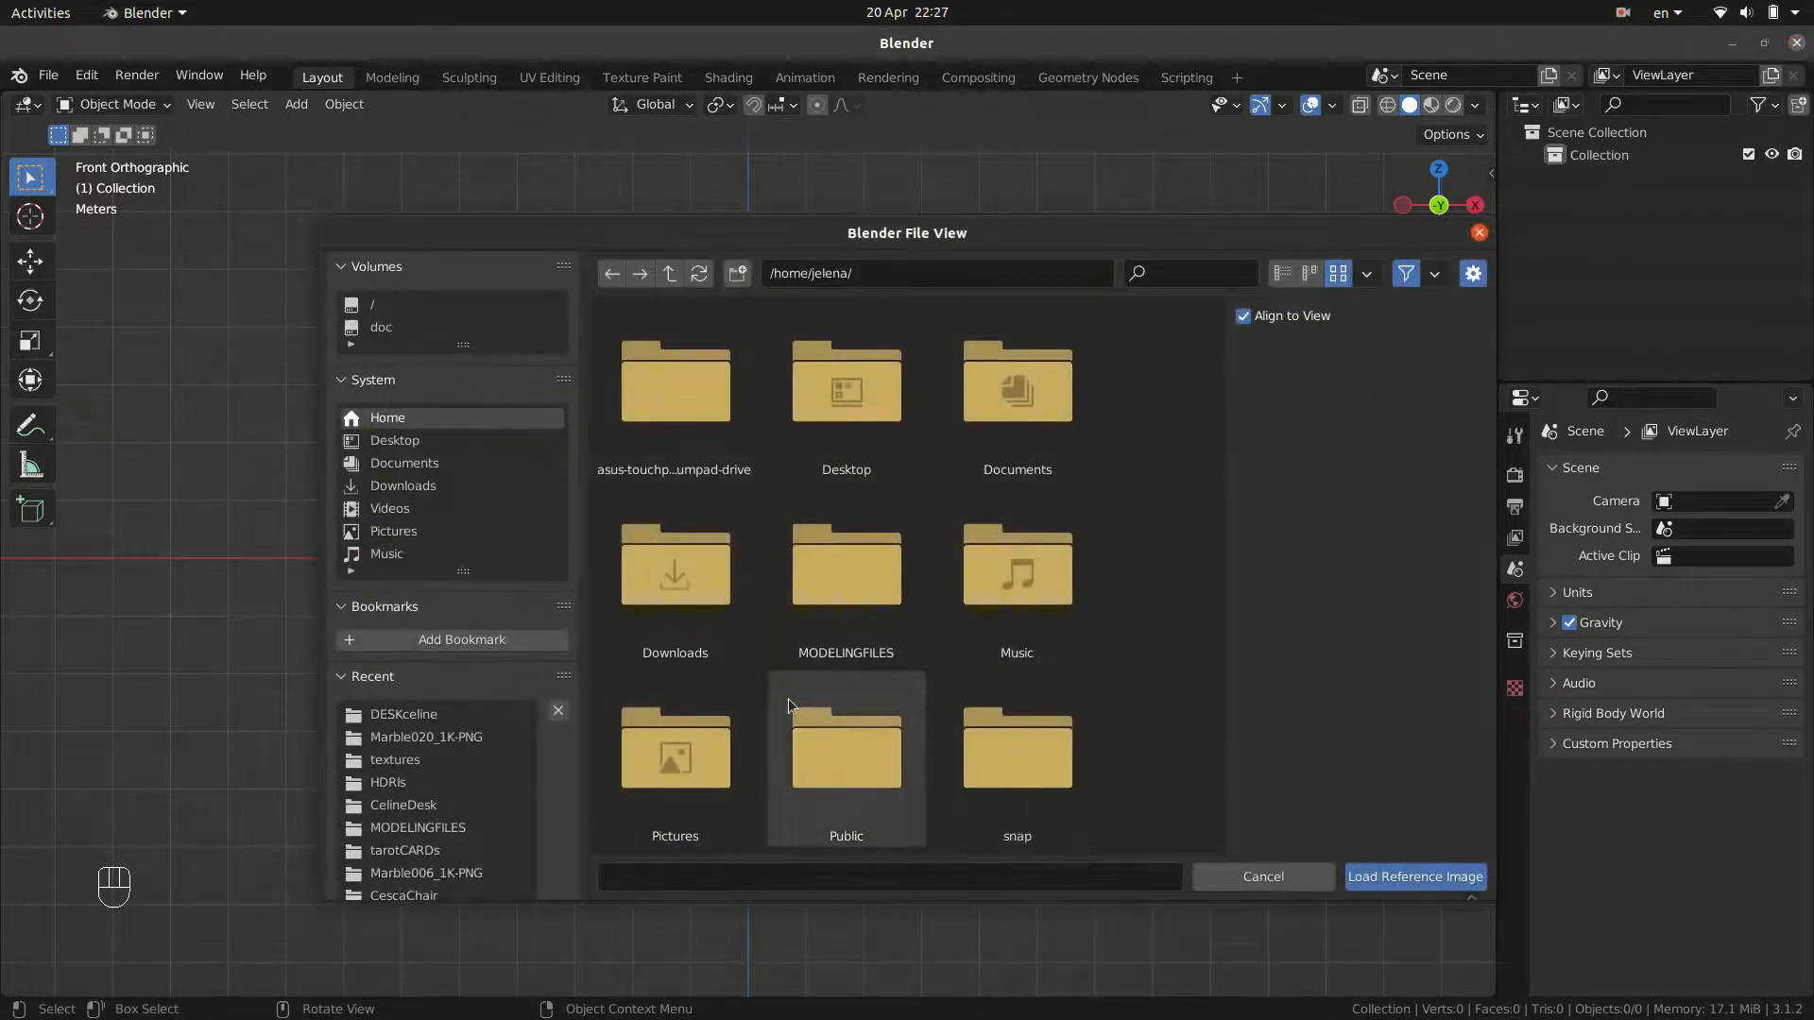
left_click(415, 714)
left_click(717, 348)
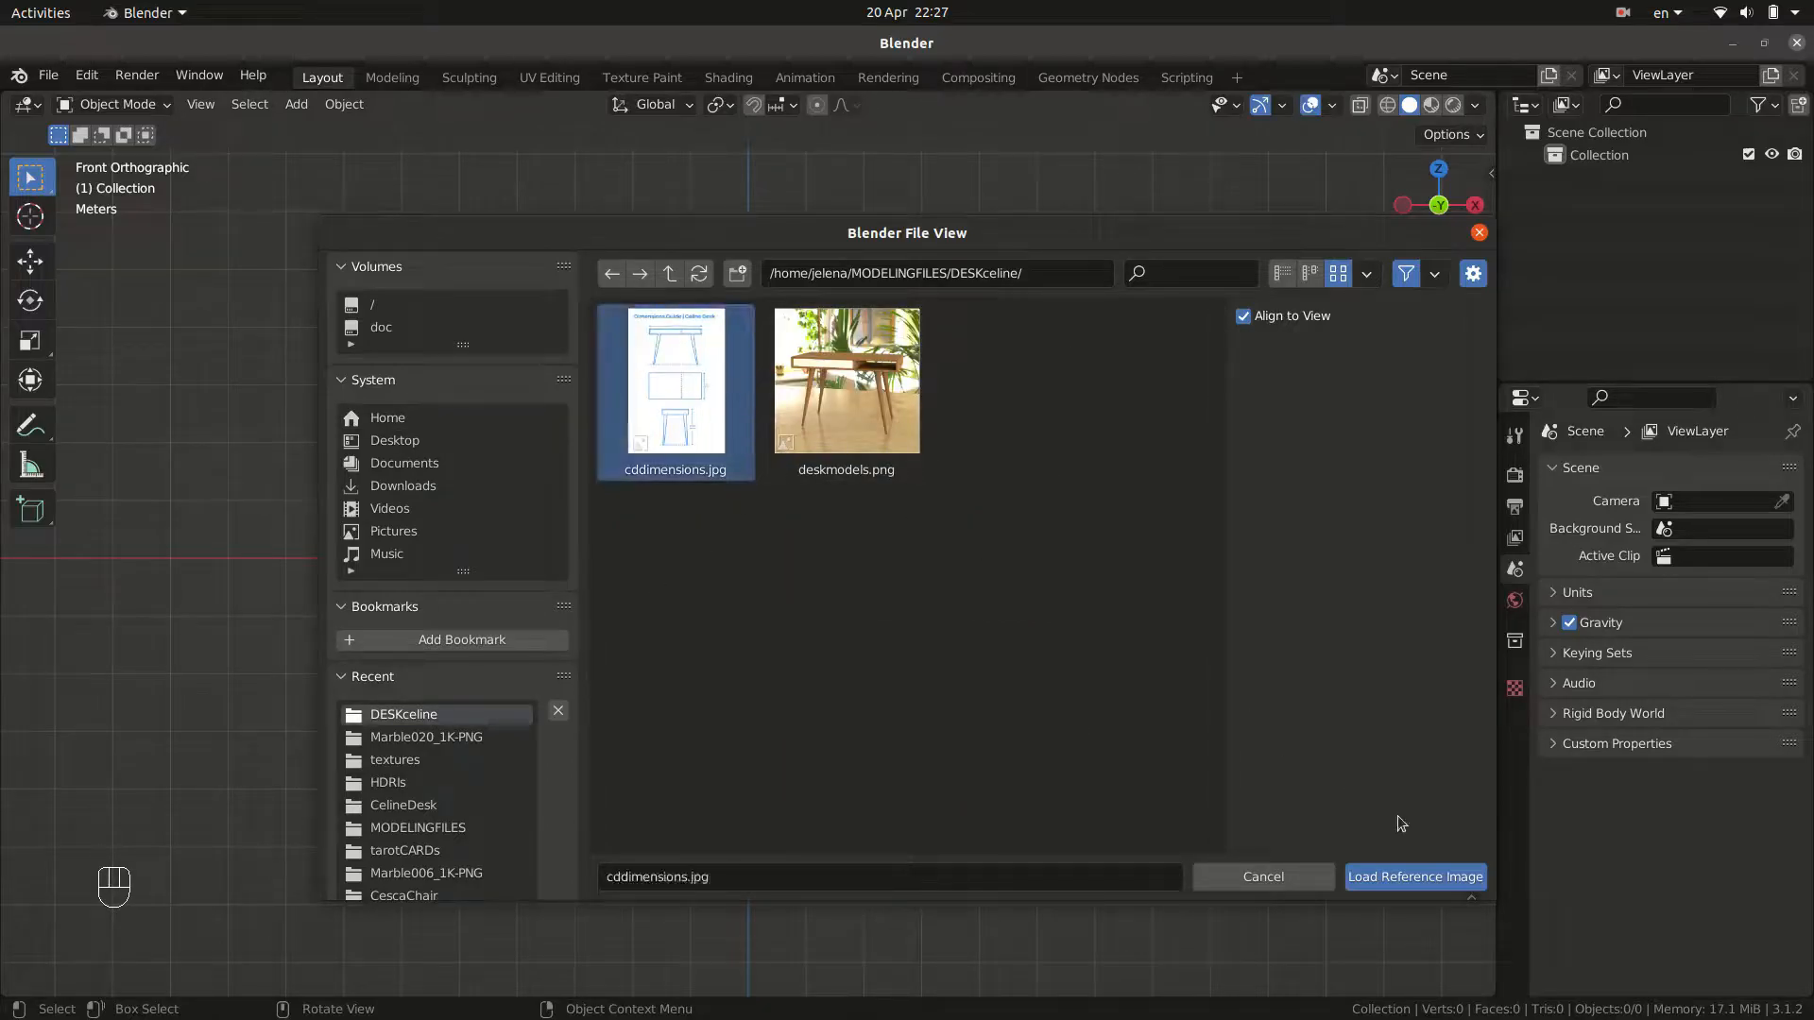
left_click(1415, 877)
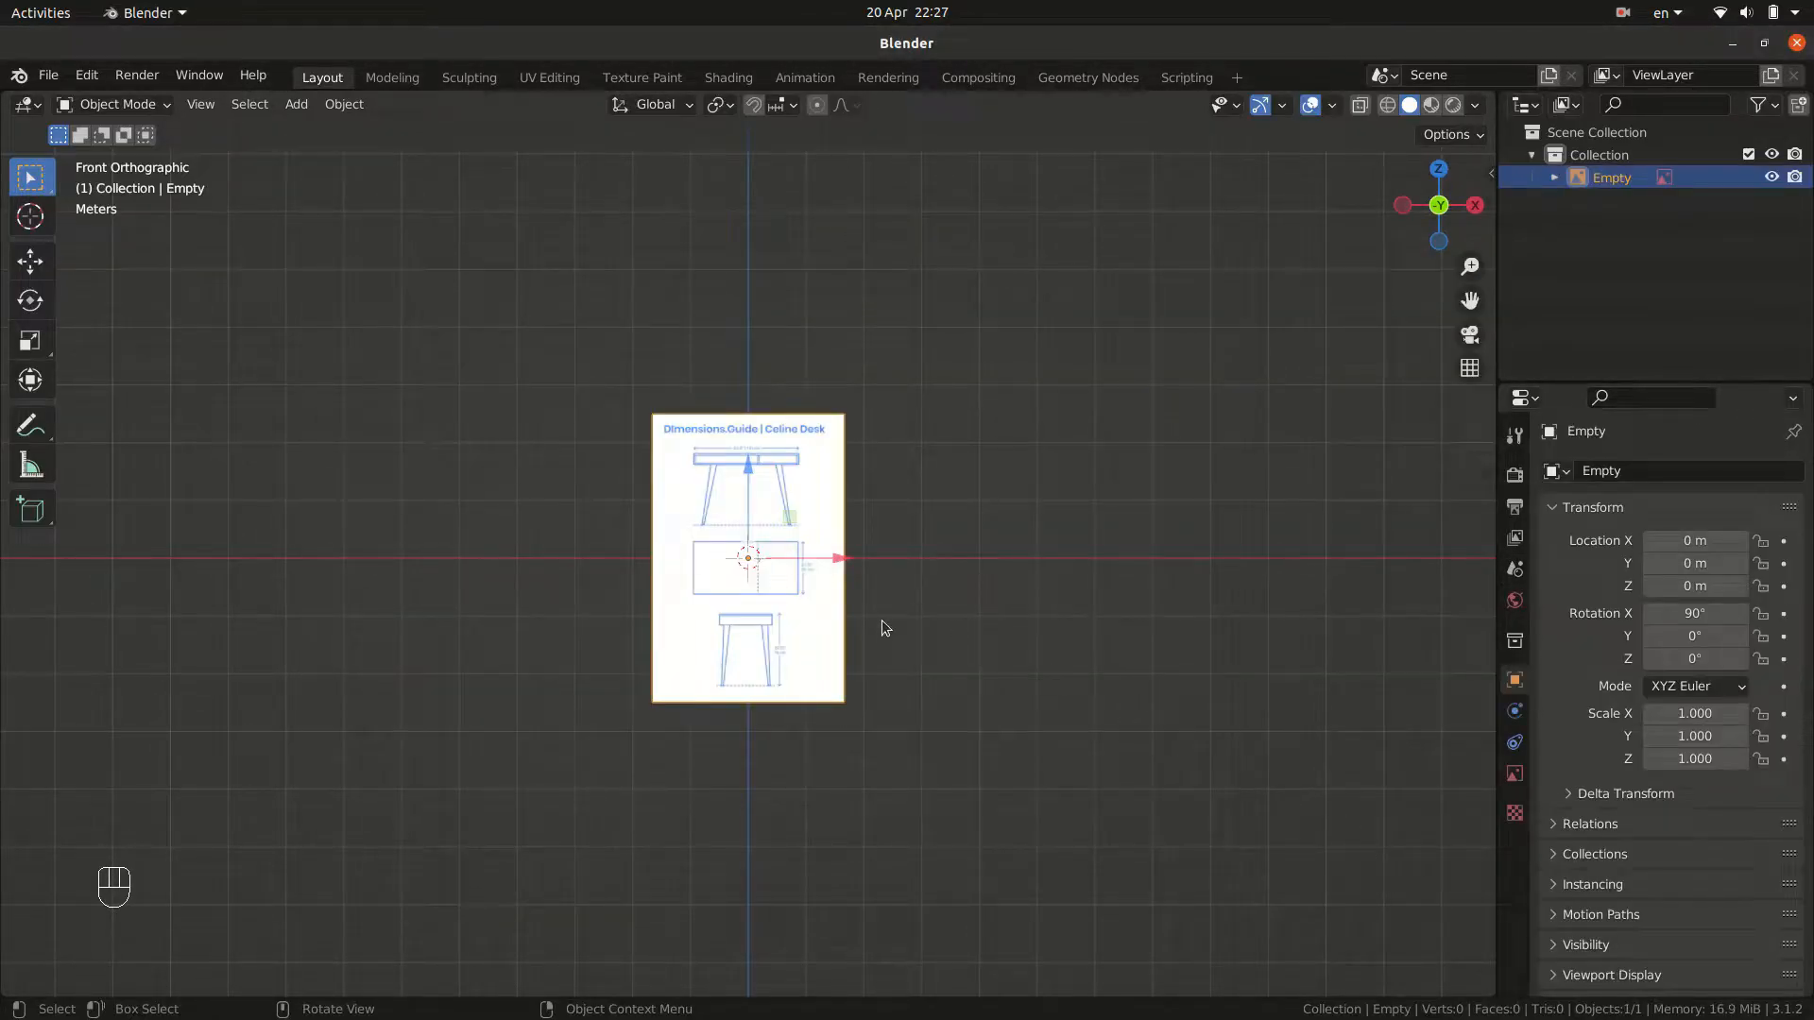
Set the reference image's opacity to 0.200 and disable its display in perspective view.
scroll(876, 522, "up", 5)
left_click(1513, 774)
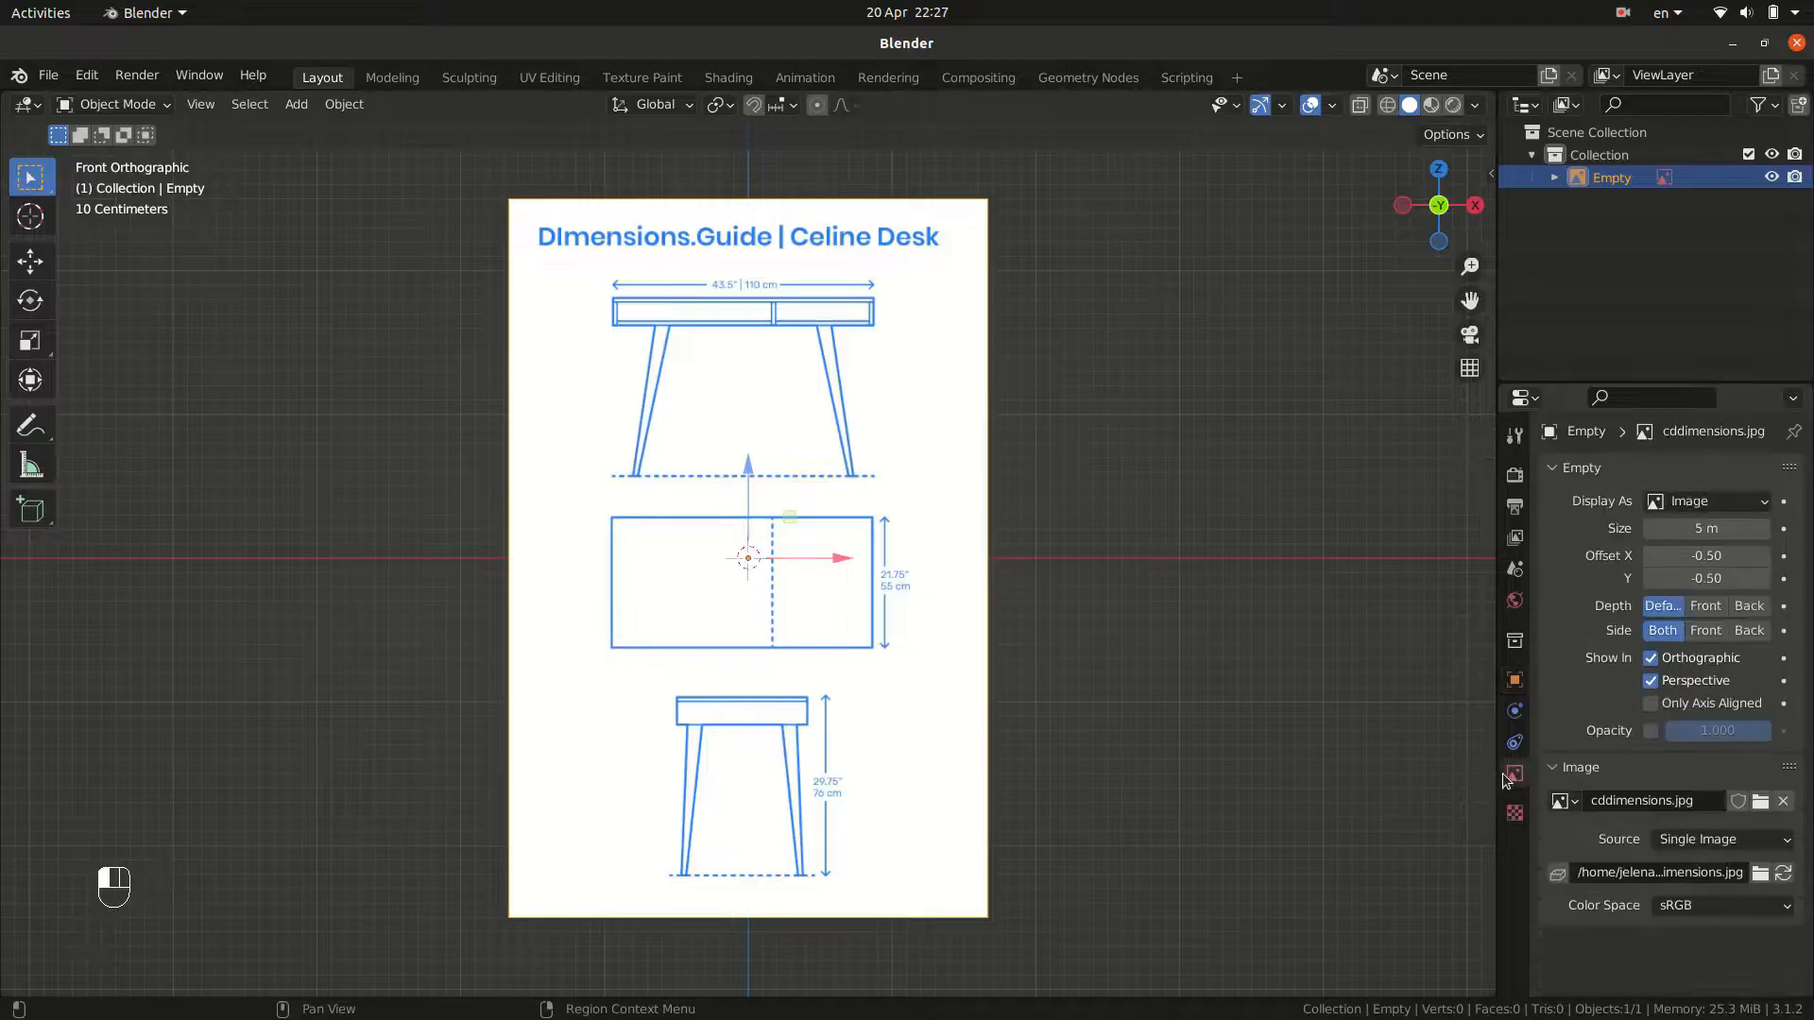
left_click(1651, 731)
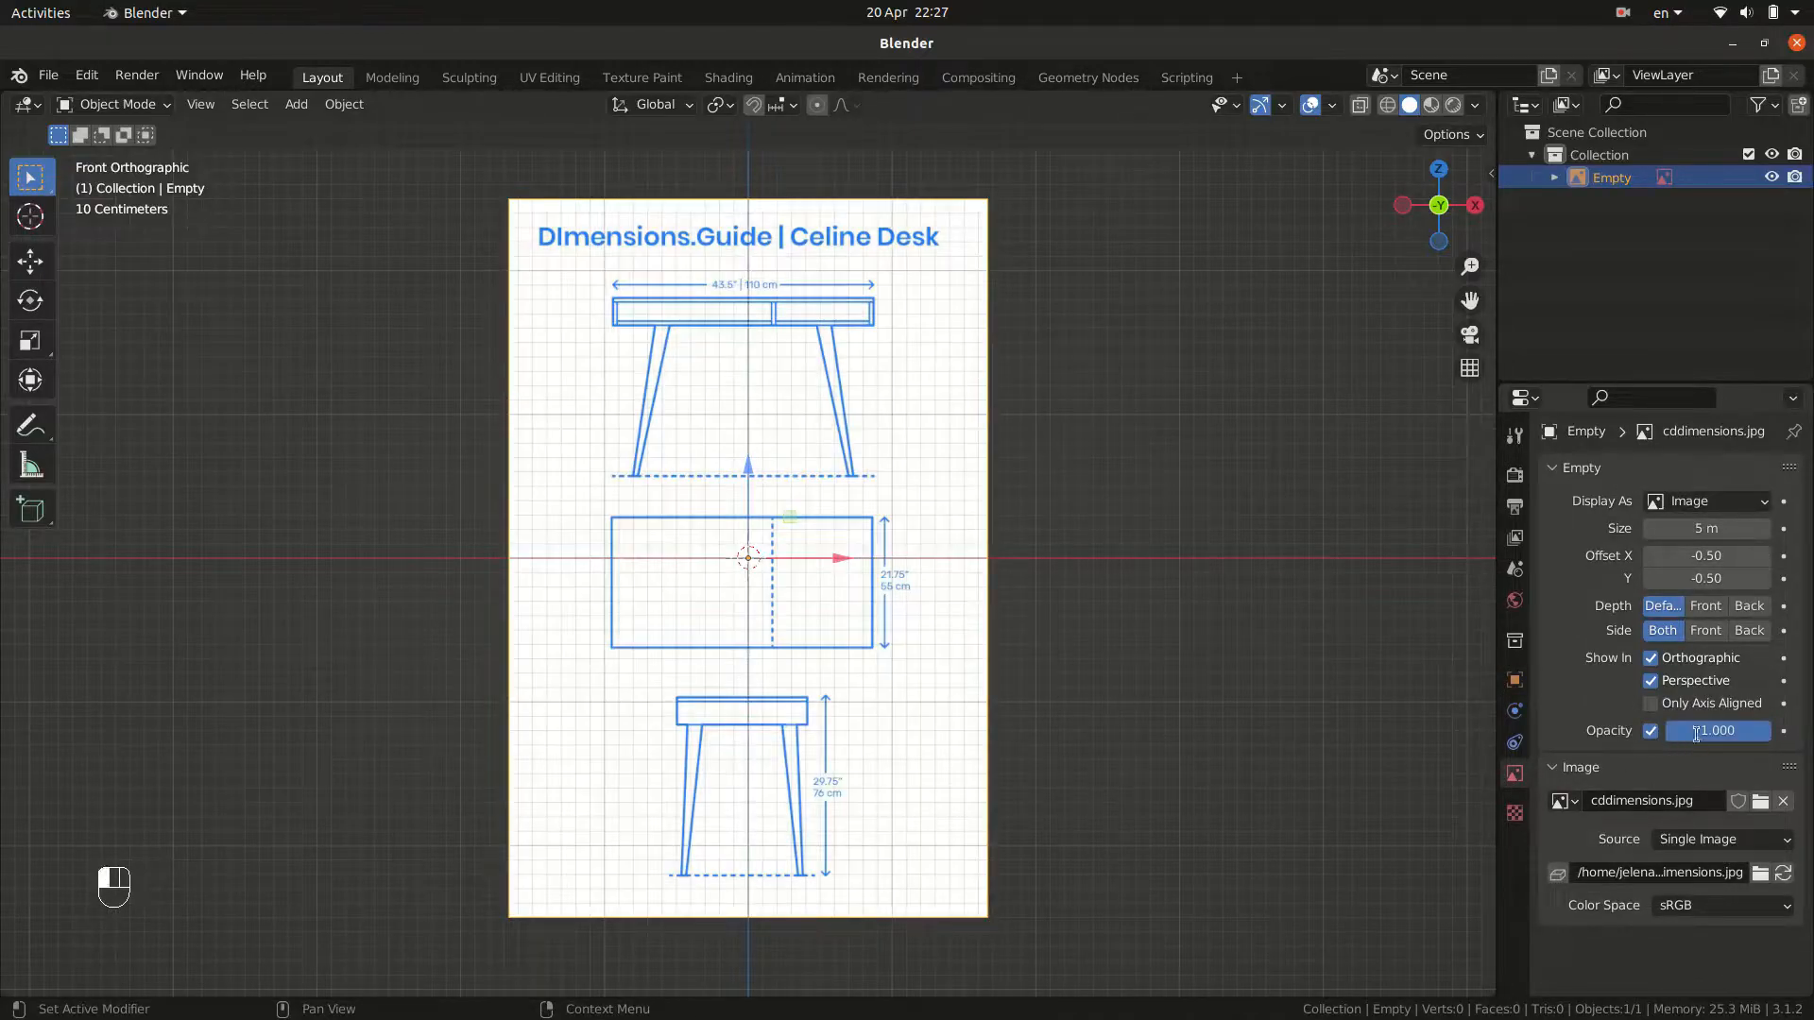
double_click(1696, 732)
key("Return")
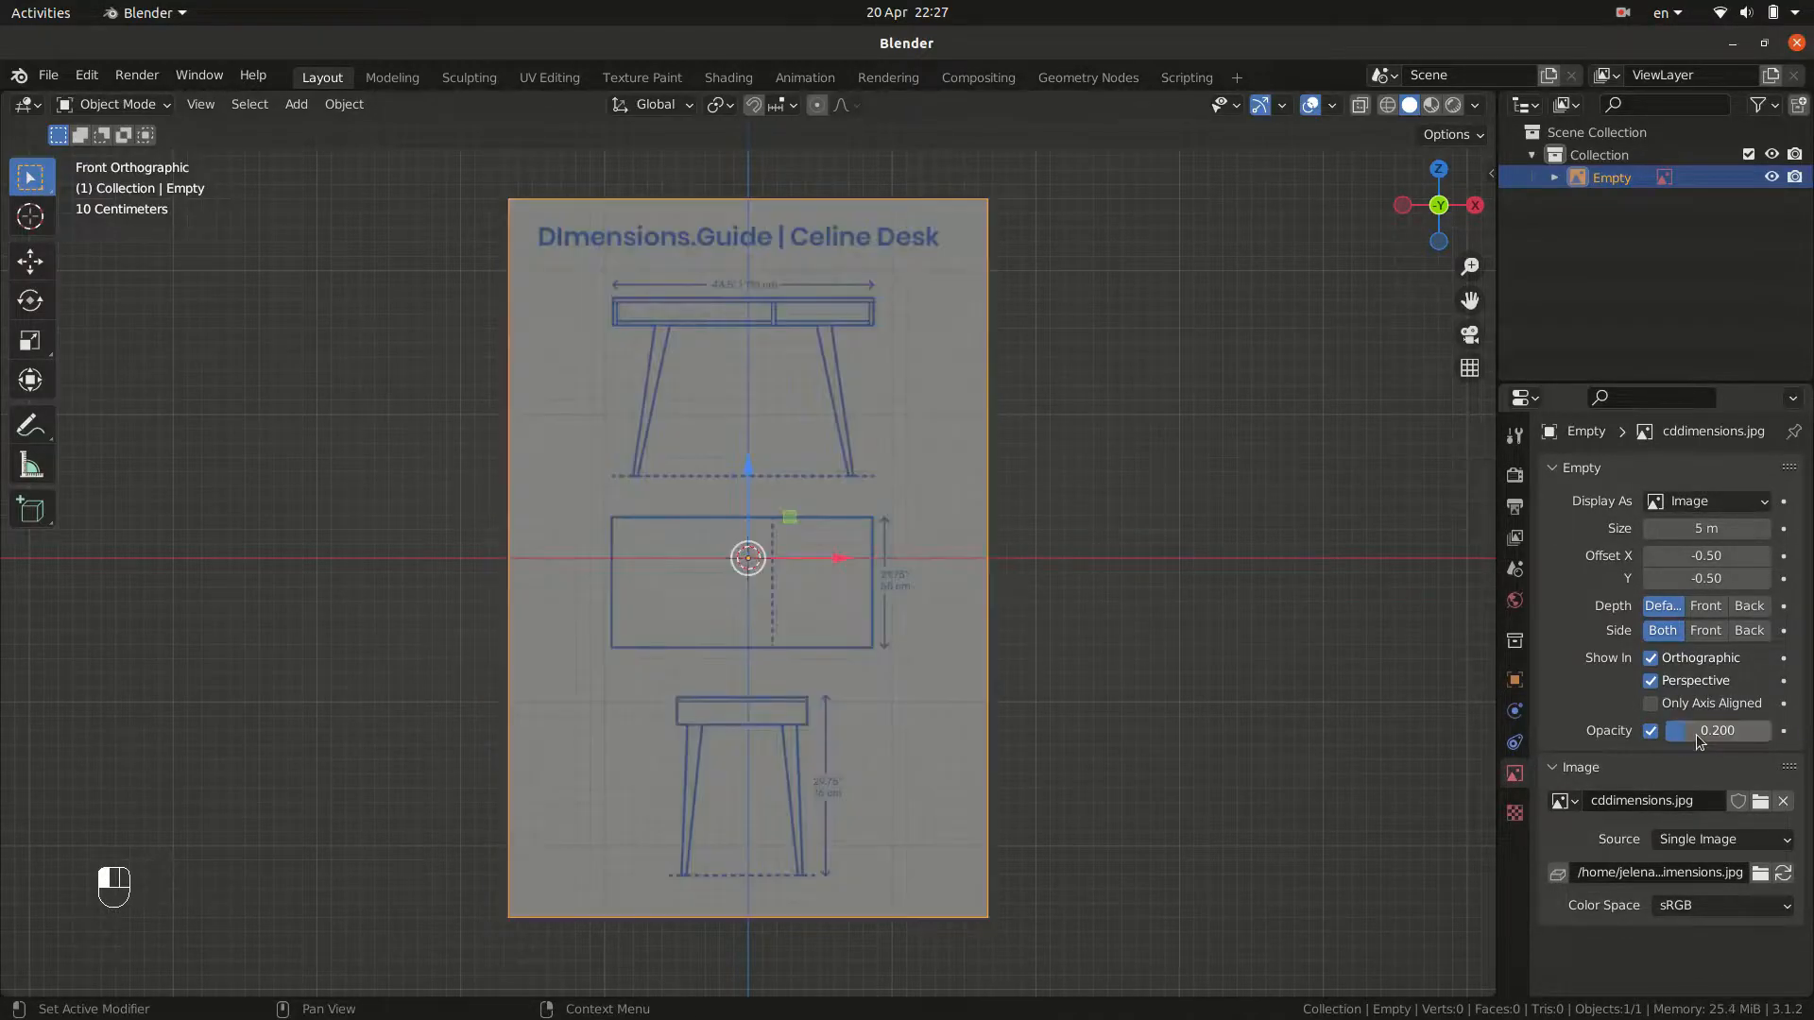
left_click(1652, 682)
middle_click_drag(1147, 592, 1271, 716)
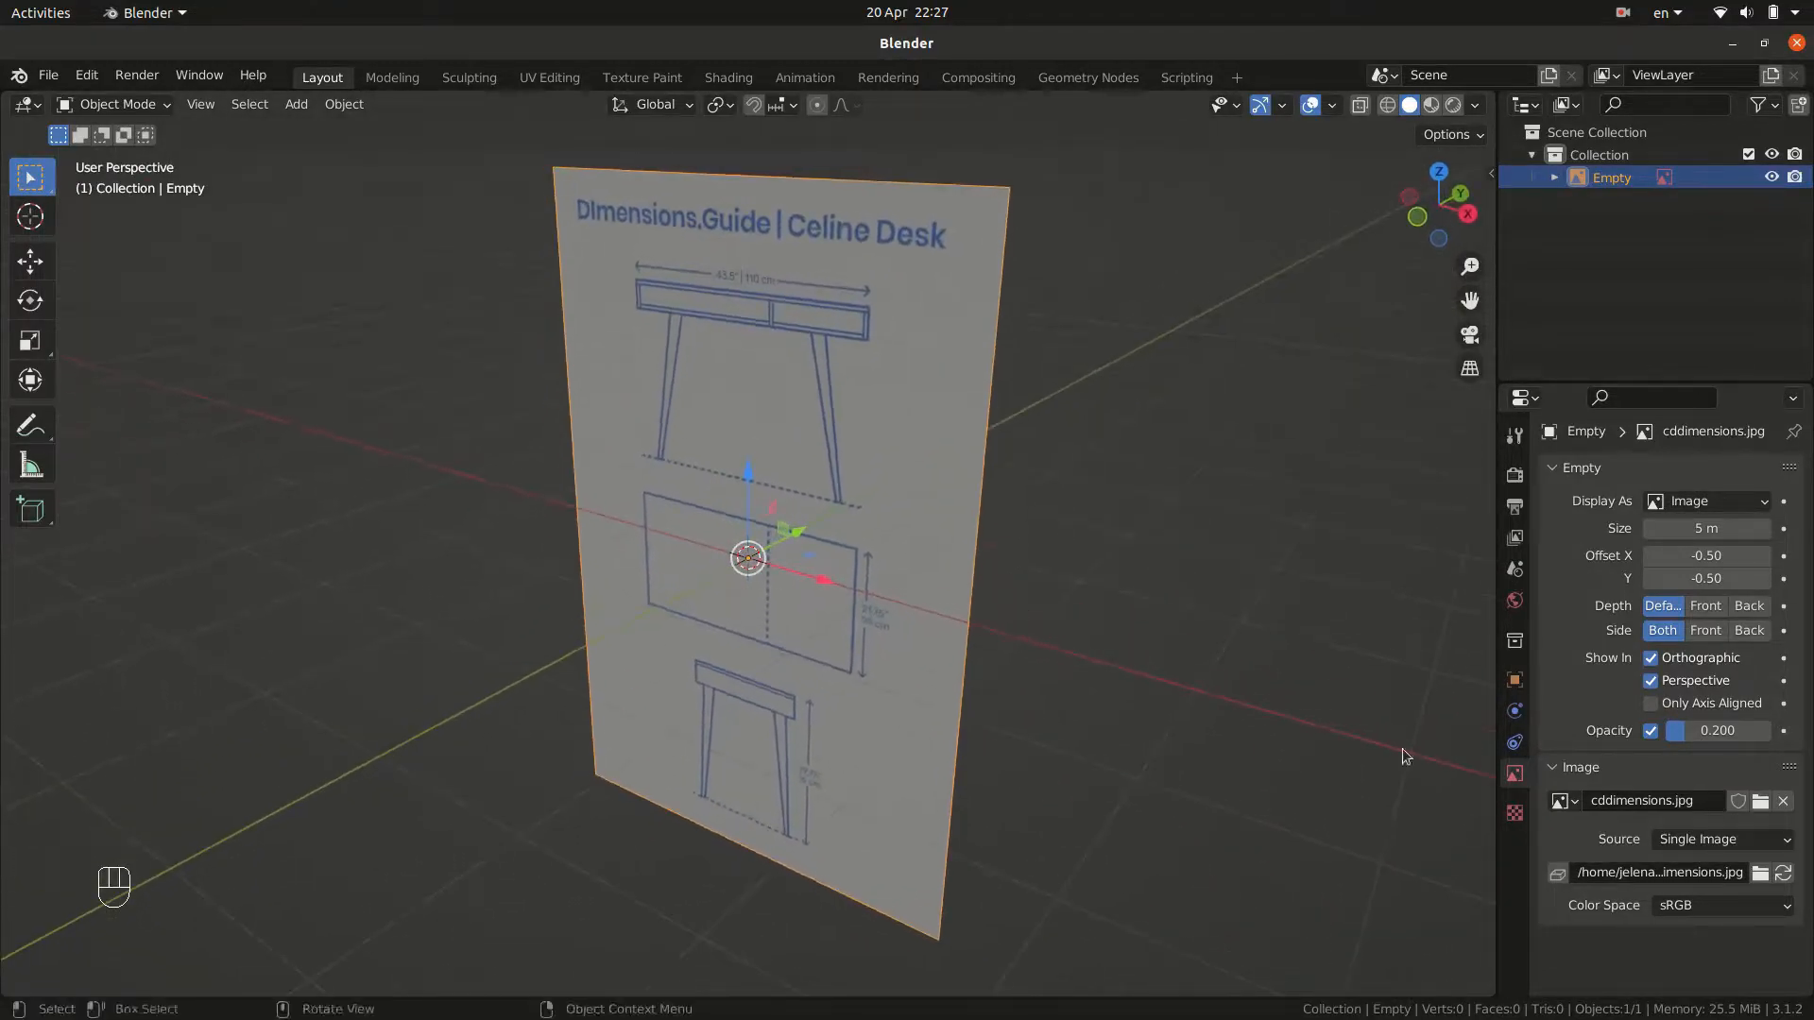
key("KP_1")
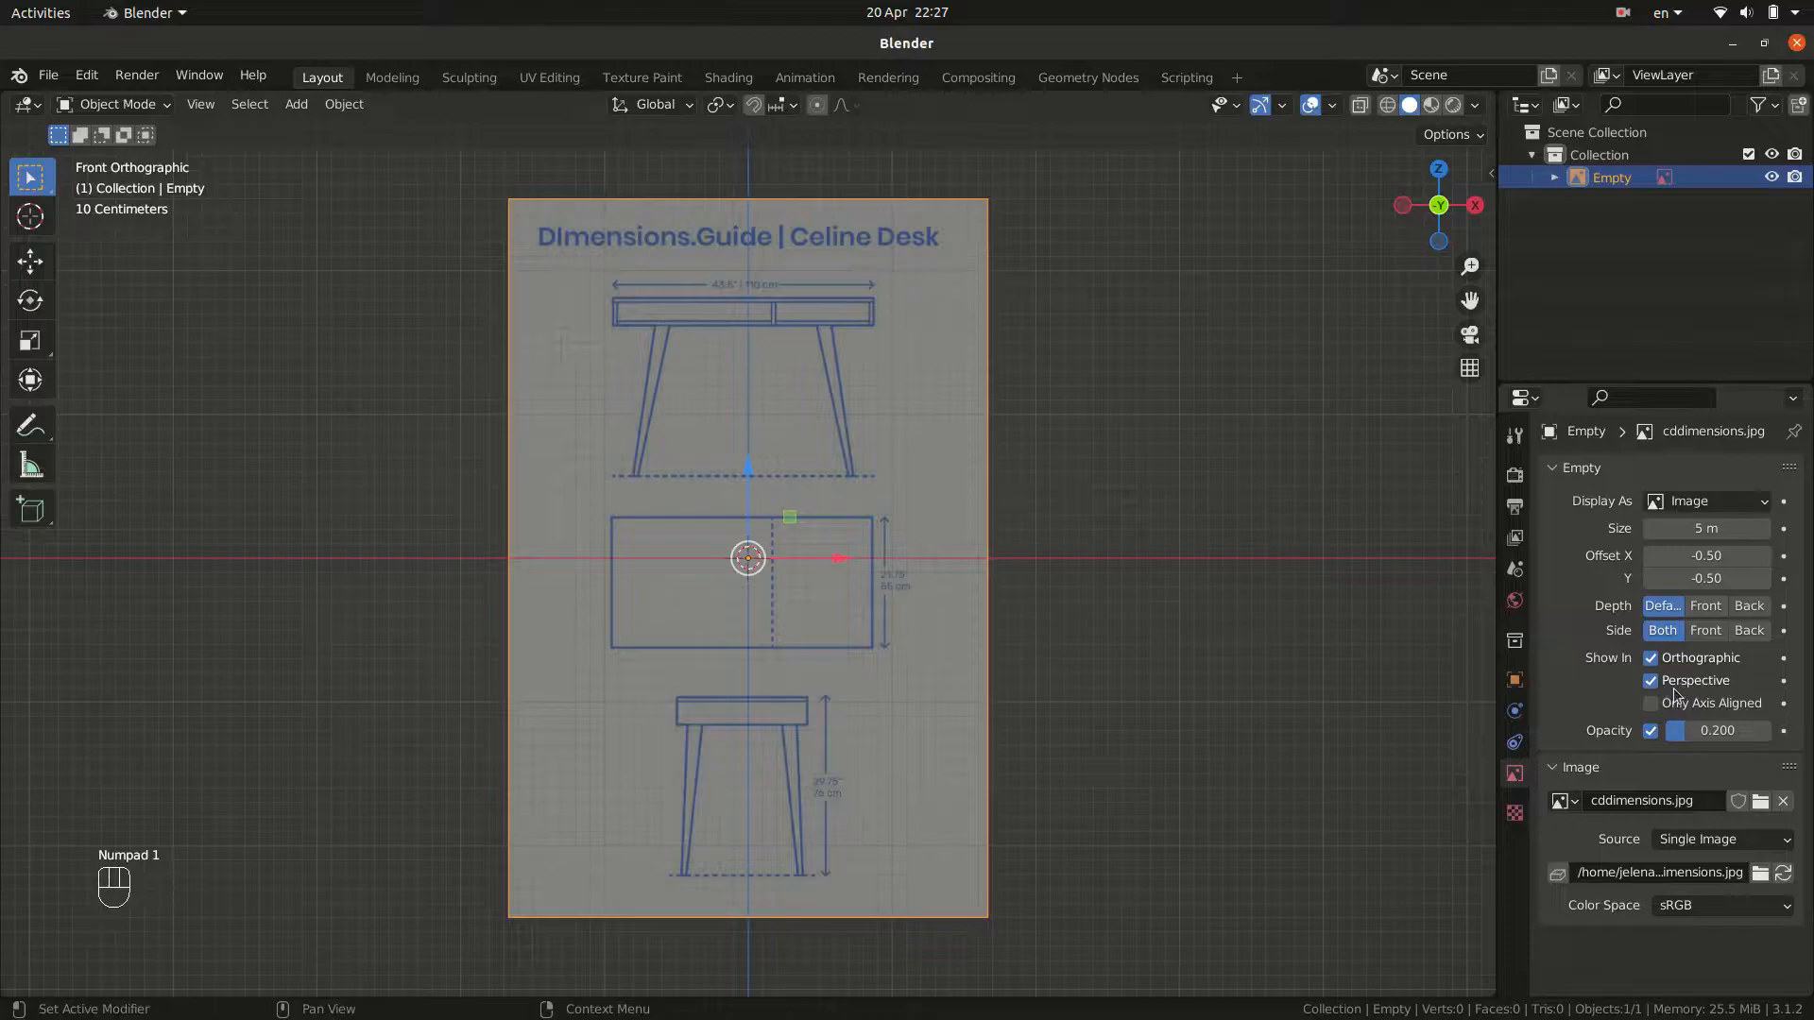
Move the reference image down about 0.57 m along Z so the front elevation's floor line lies on the X axis.
scroll(825, 408, "up", 2)
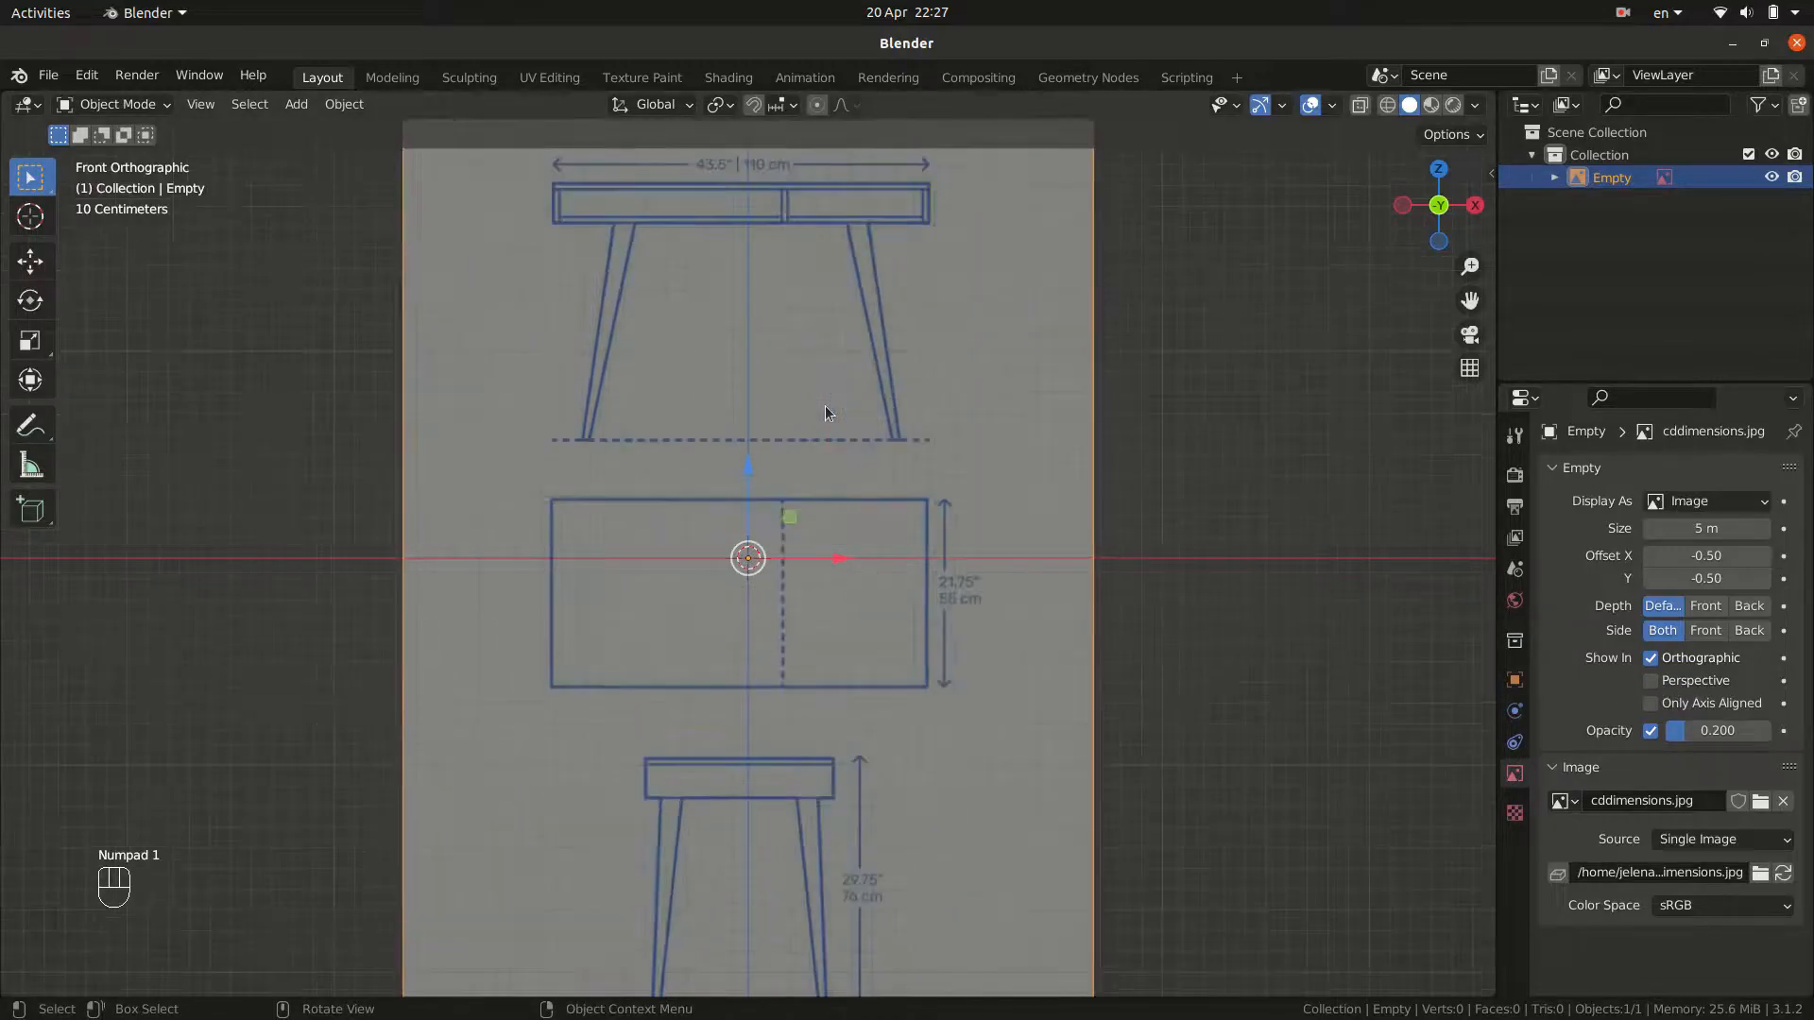
key("g")
key("z")
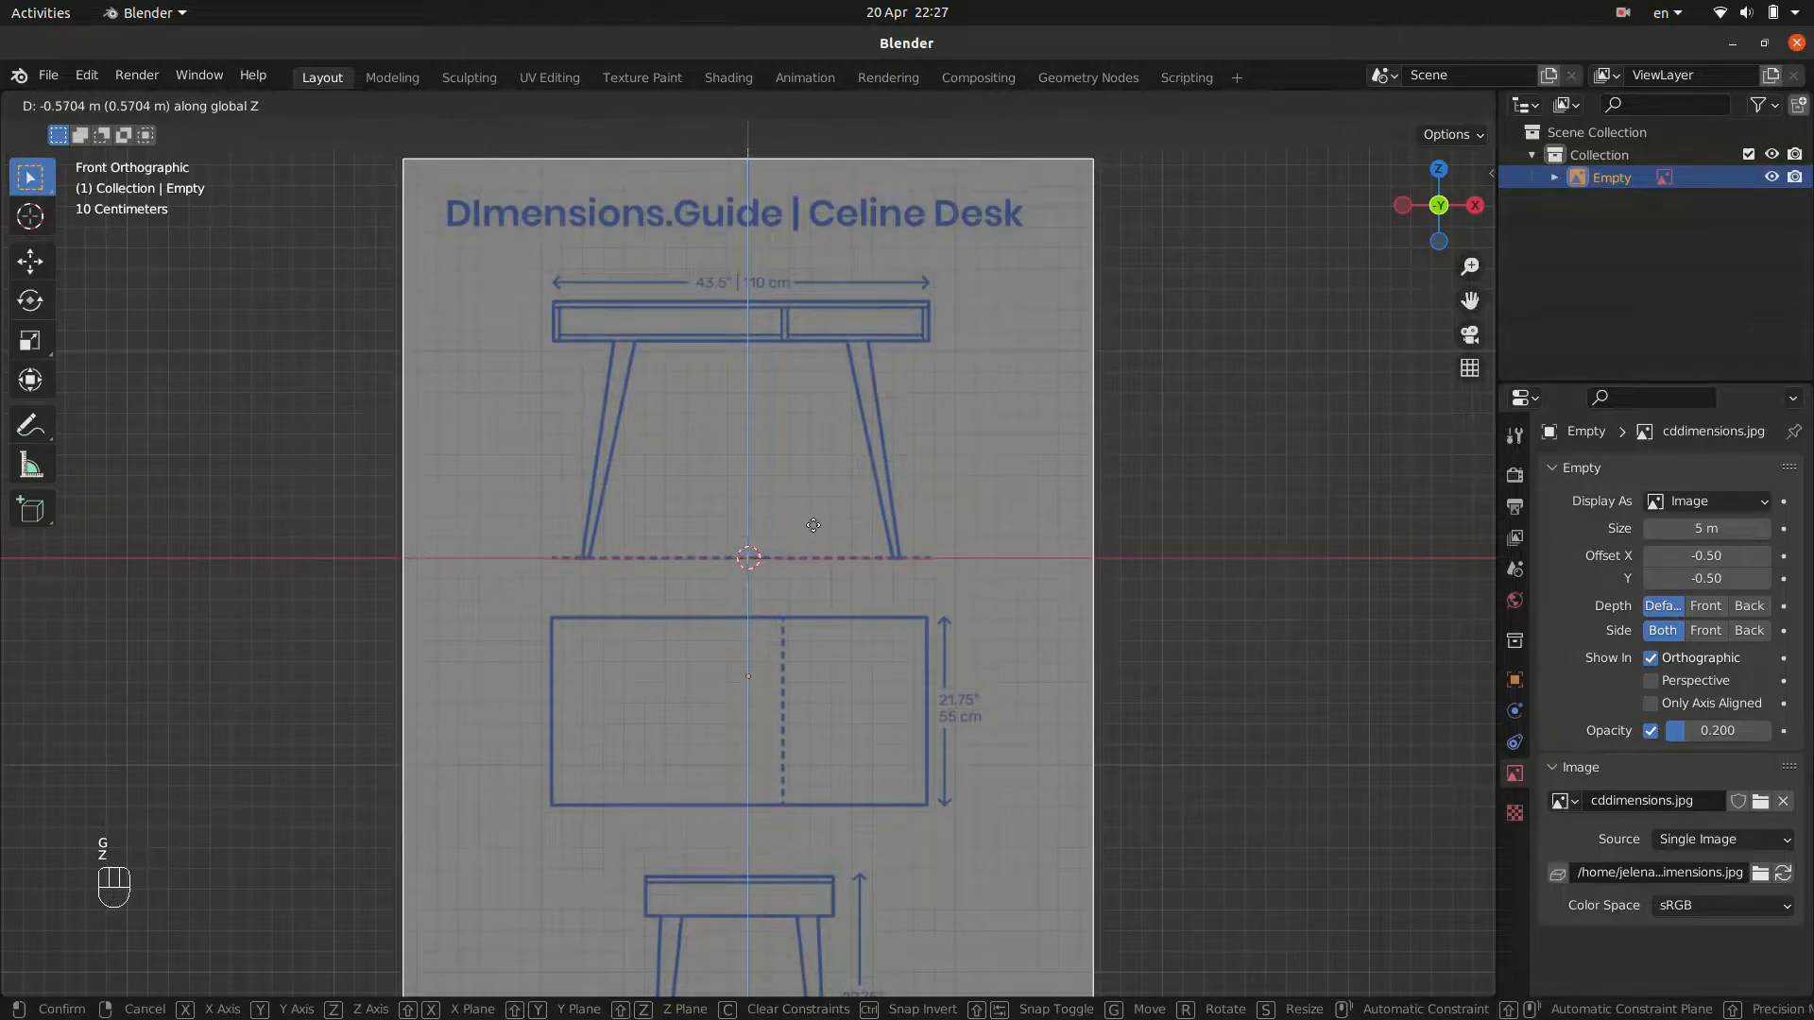
left_click(996, 571)
Add a cube and scale it uniformly to about 0.93, roughly the width of the desk's front elevation.
key("shift+a")
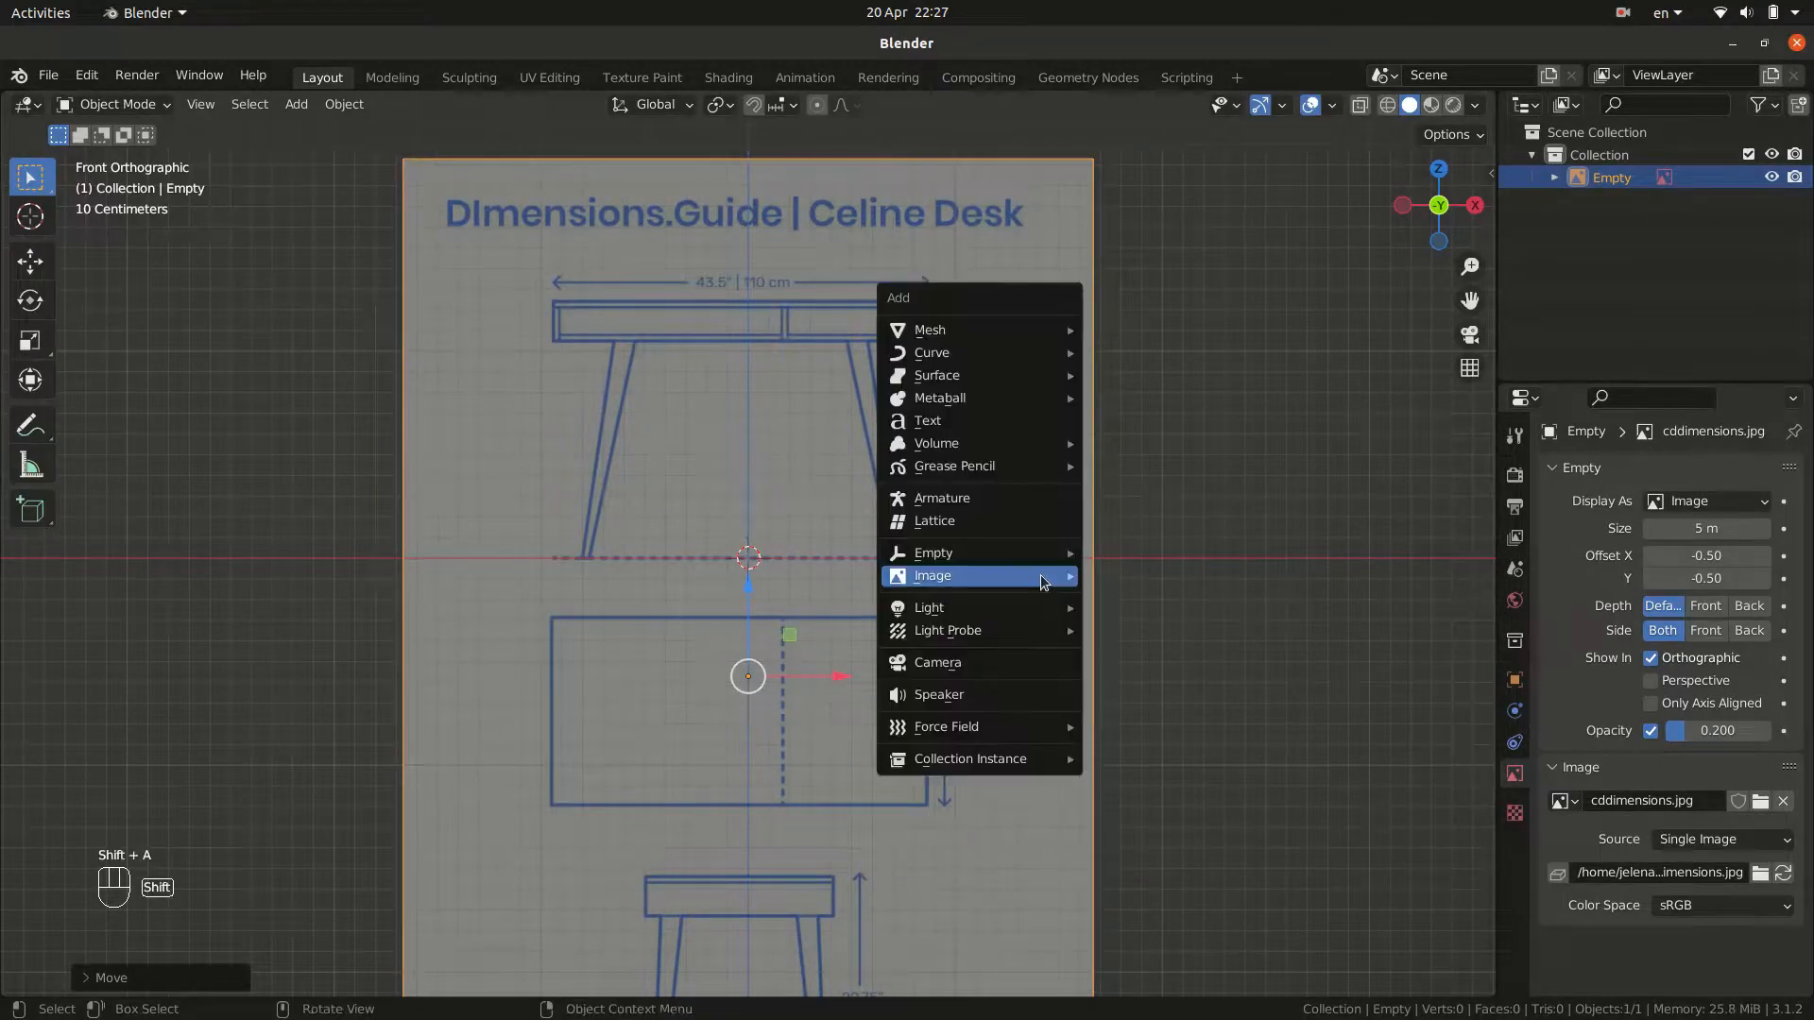
mouse_move(1047, 334)
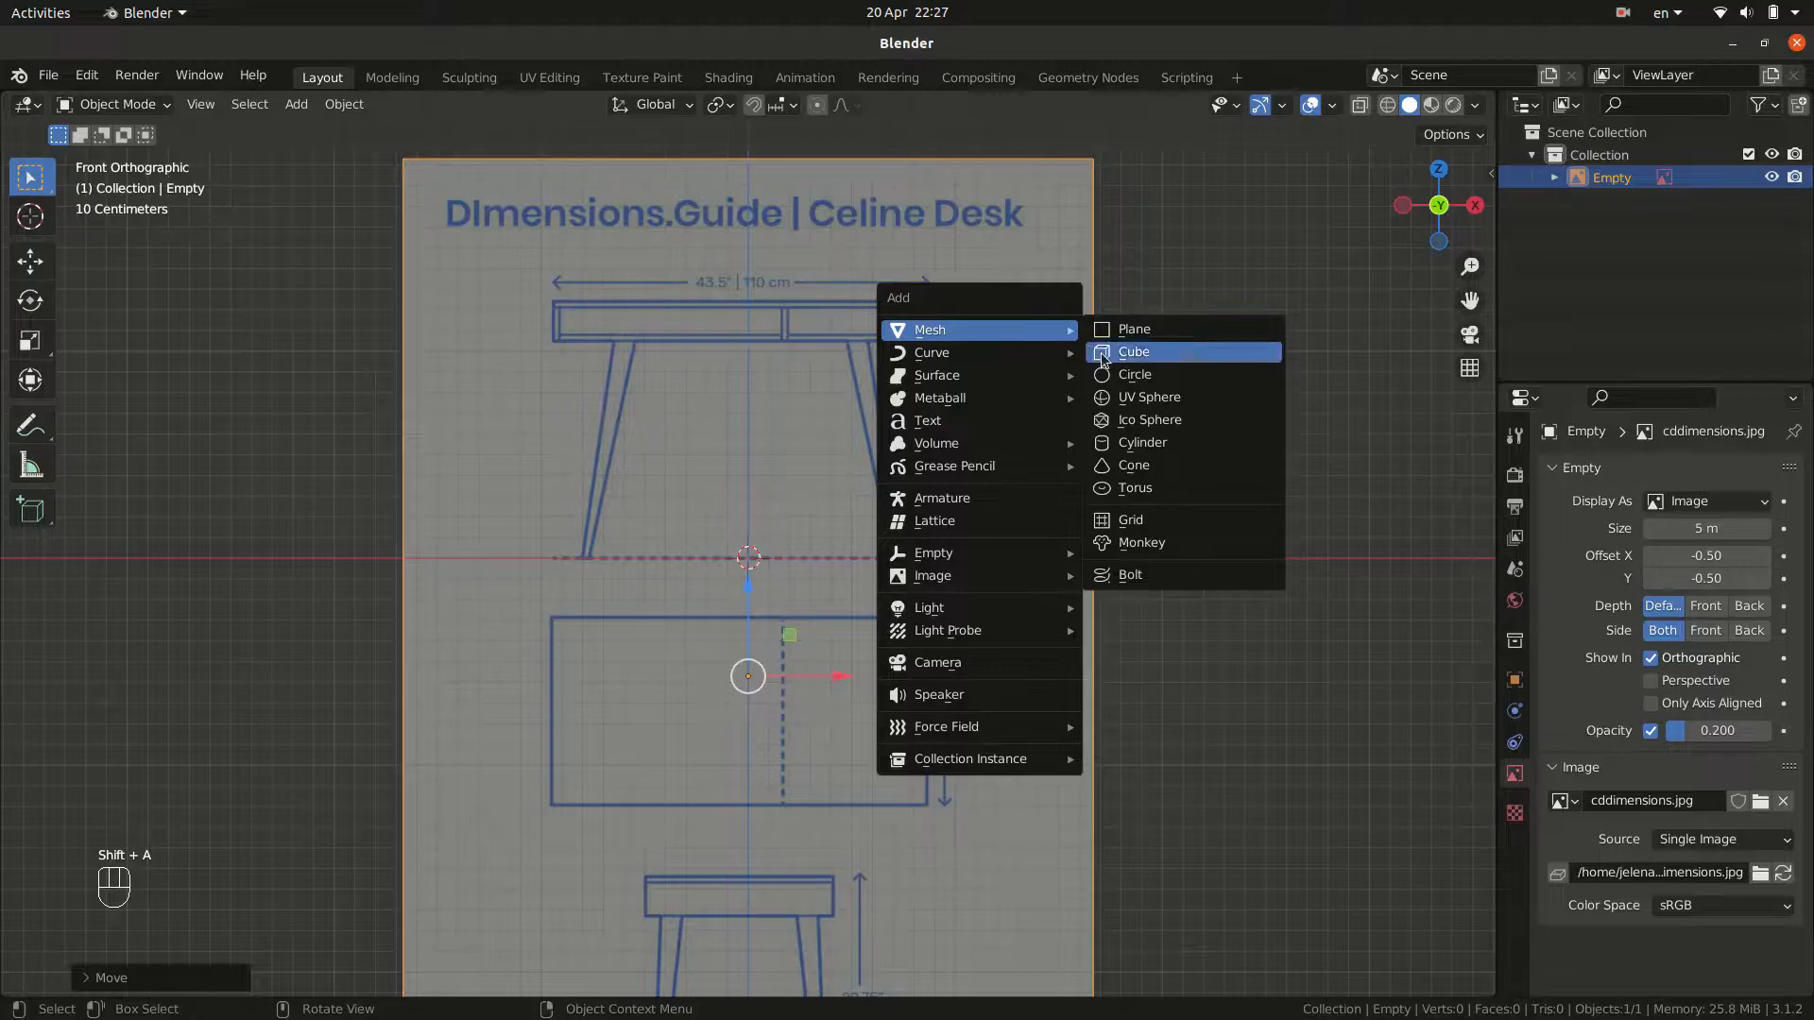
left_click(1134, 352)
key("s")
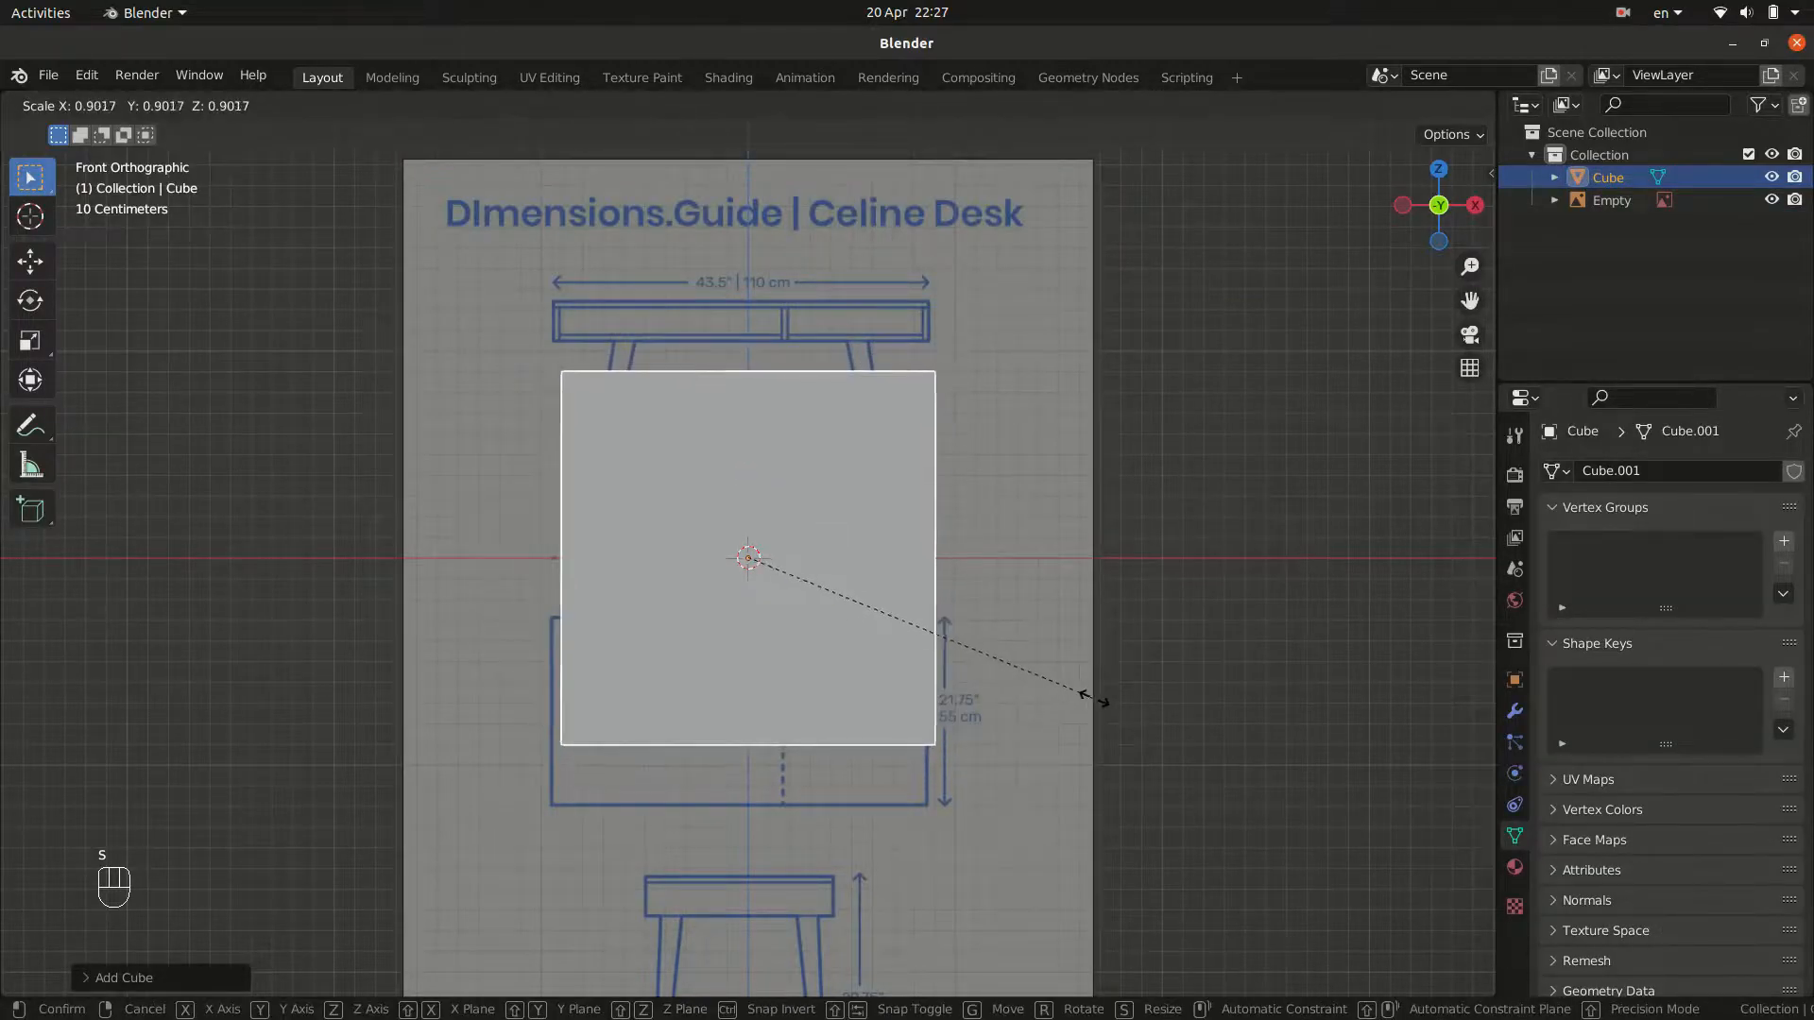
left_click(1102, 704)
Turn on X-ray display and shift the reference image about 0.03 m along X to centre the desk elevation on the cube.
left_click(1360, 105)
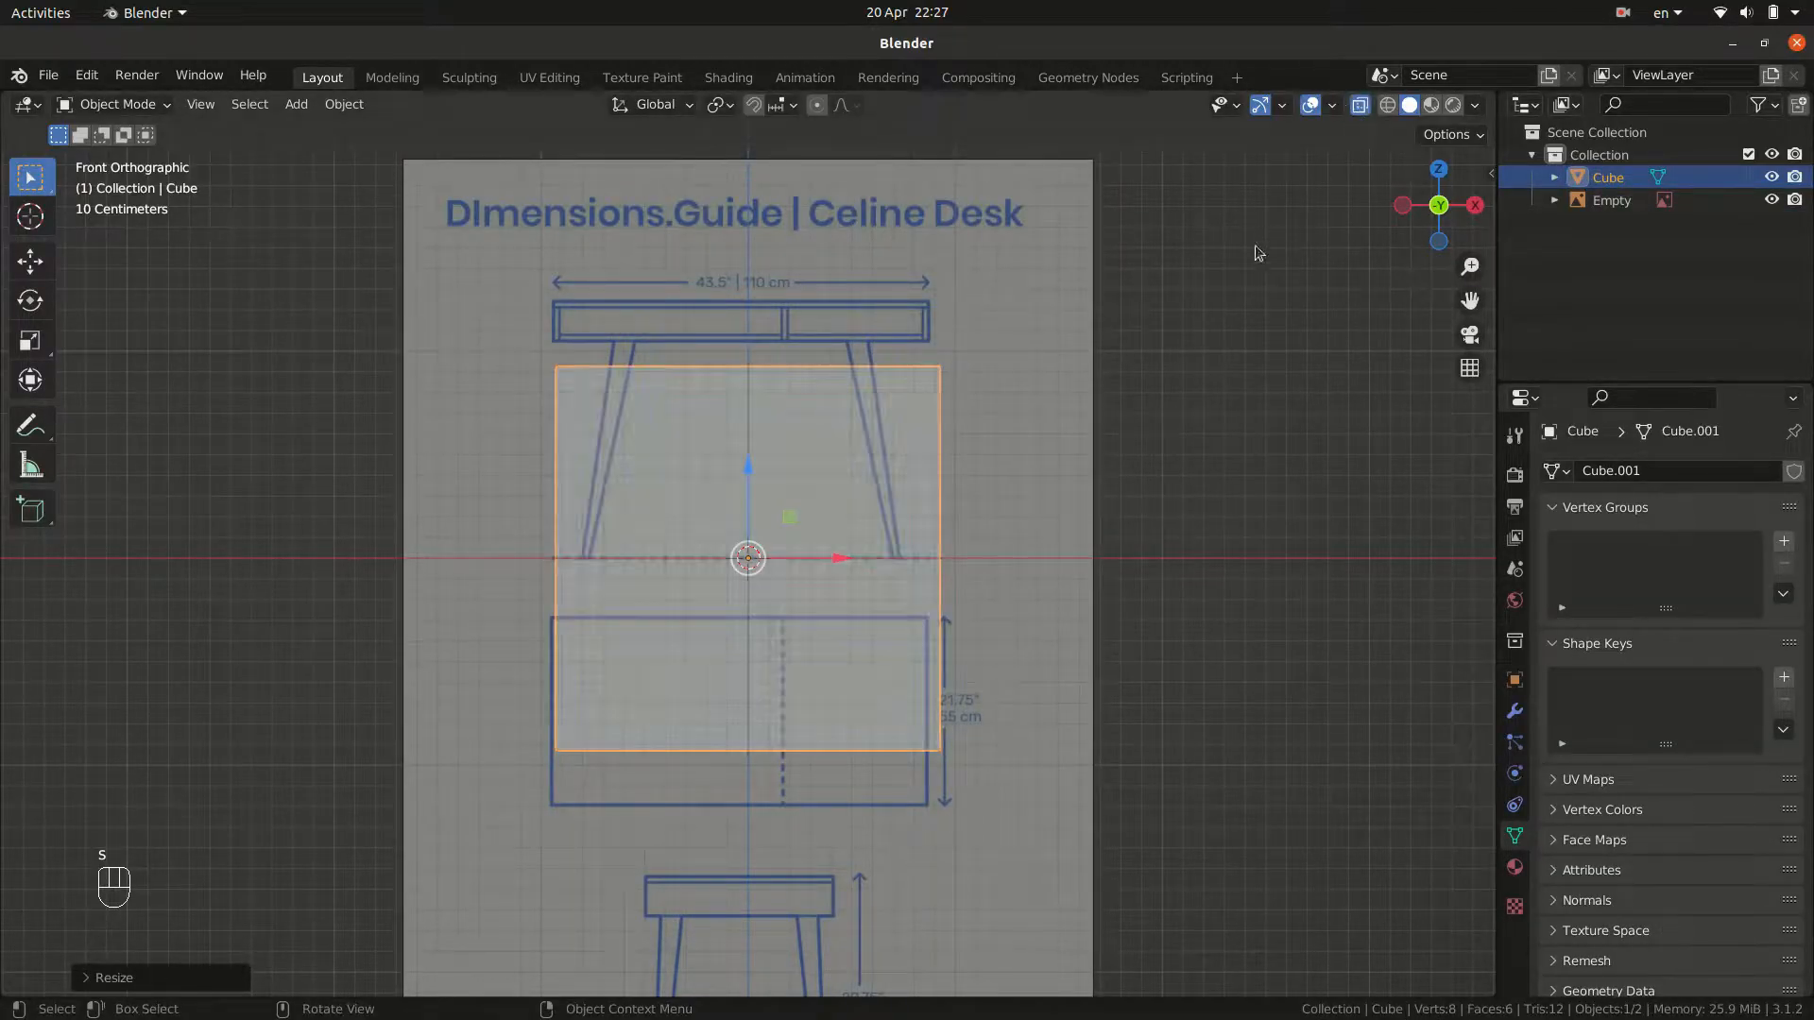
scroll(1064, 355, "up", 3)
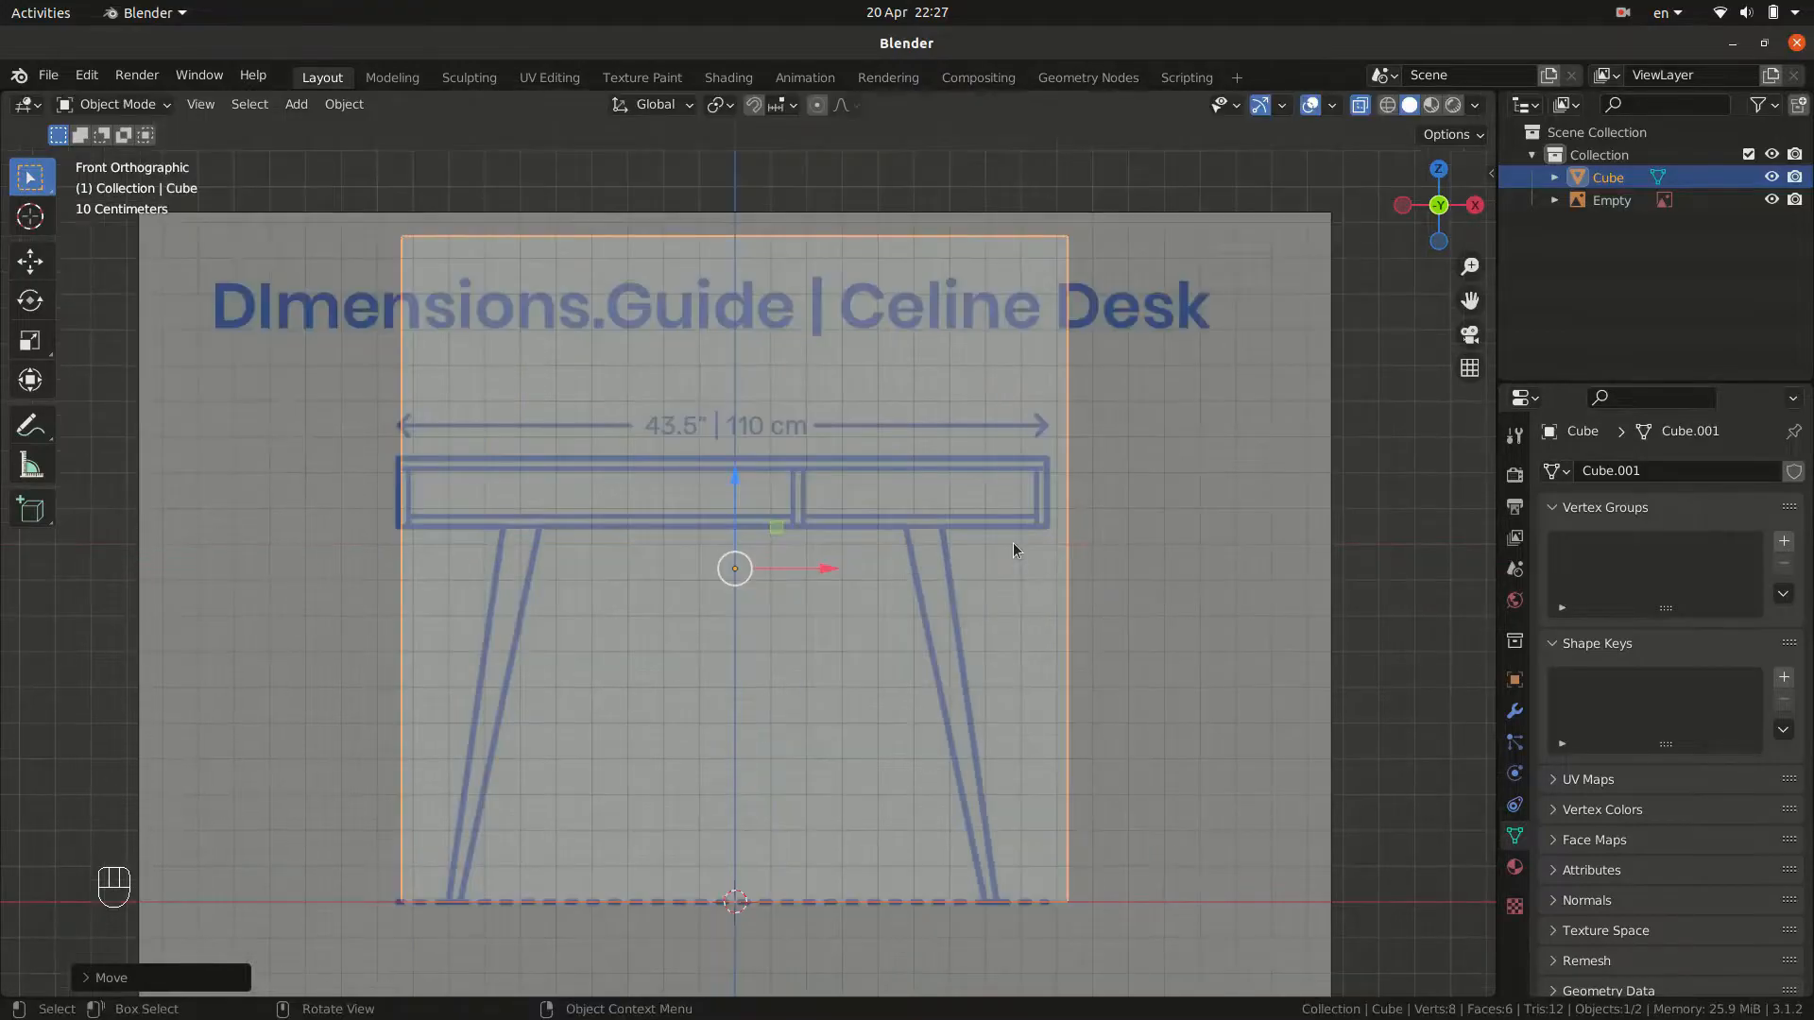
left_click(1176, 535)
key("g")
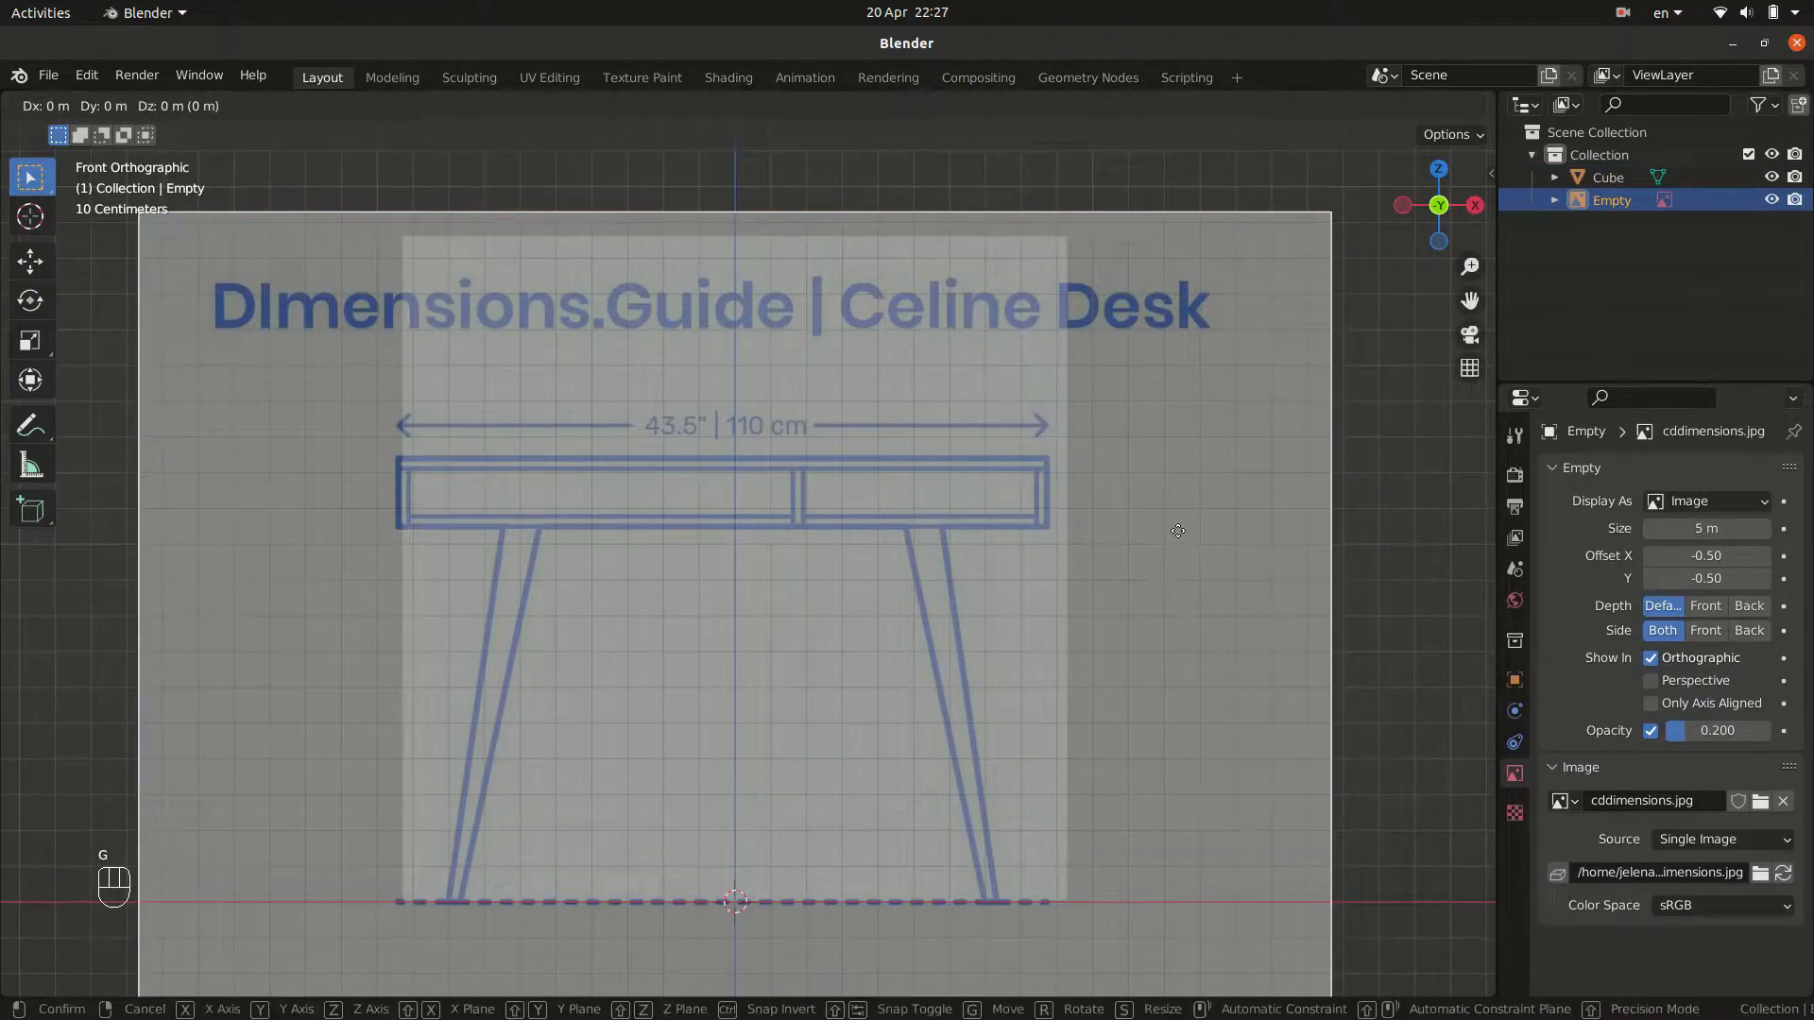
key("x")
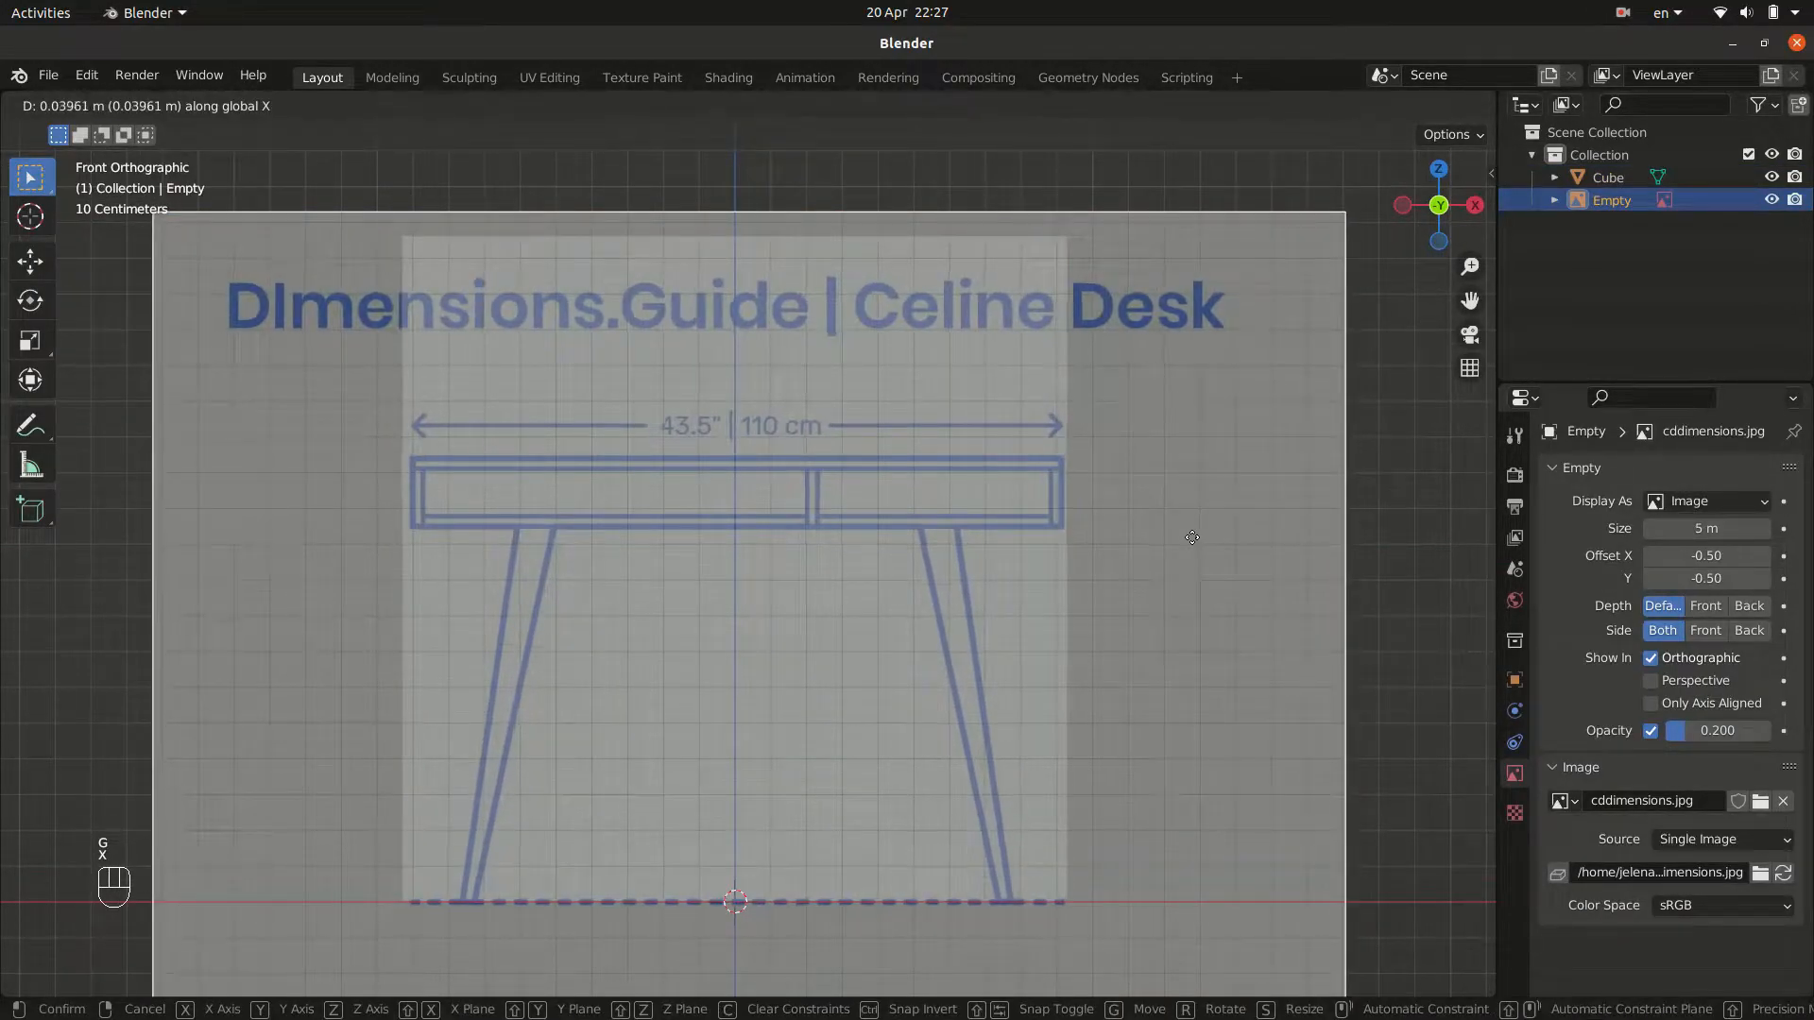
left_click(1189, 537)
Flatten the cube along Z into a thin slab and raise it about 0.29 m onto the tabletop of the front elevation.
left_click(911, 723)
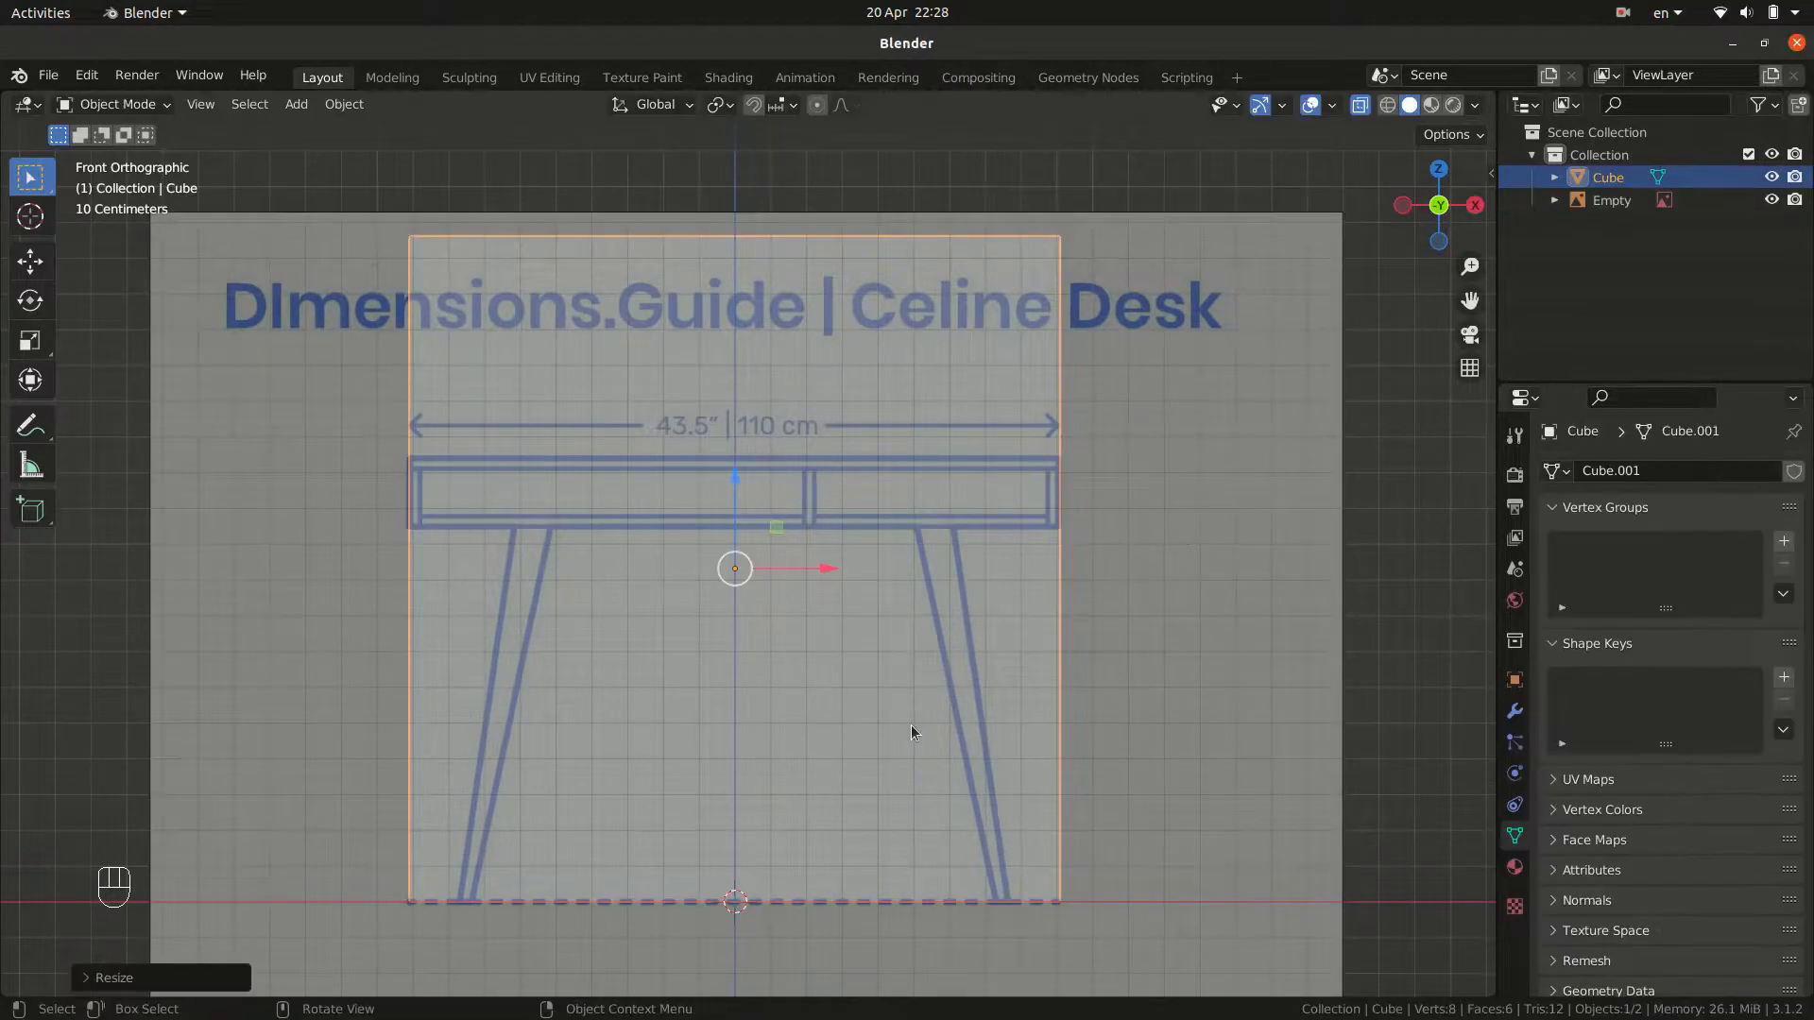
key("s")
key("z")
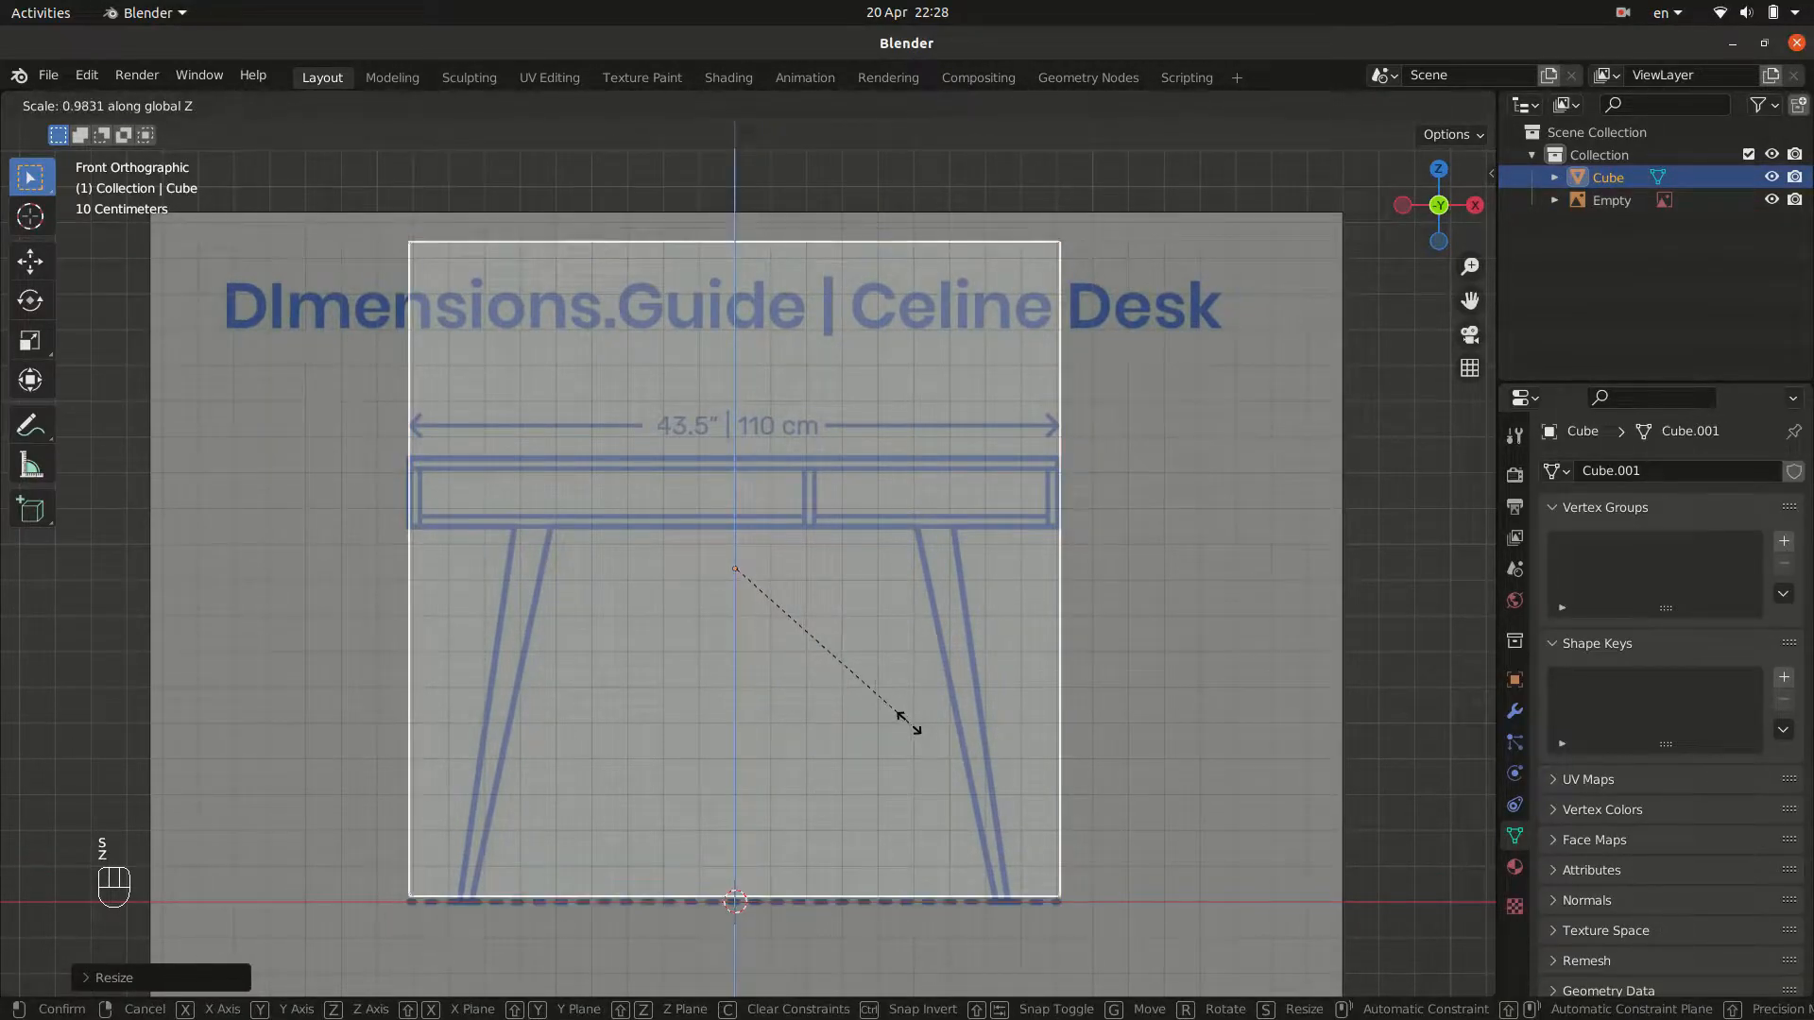
left_click(740, 570)
key("g")
key("z")
left_click(780, 509)
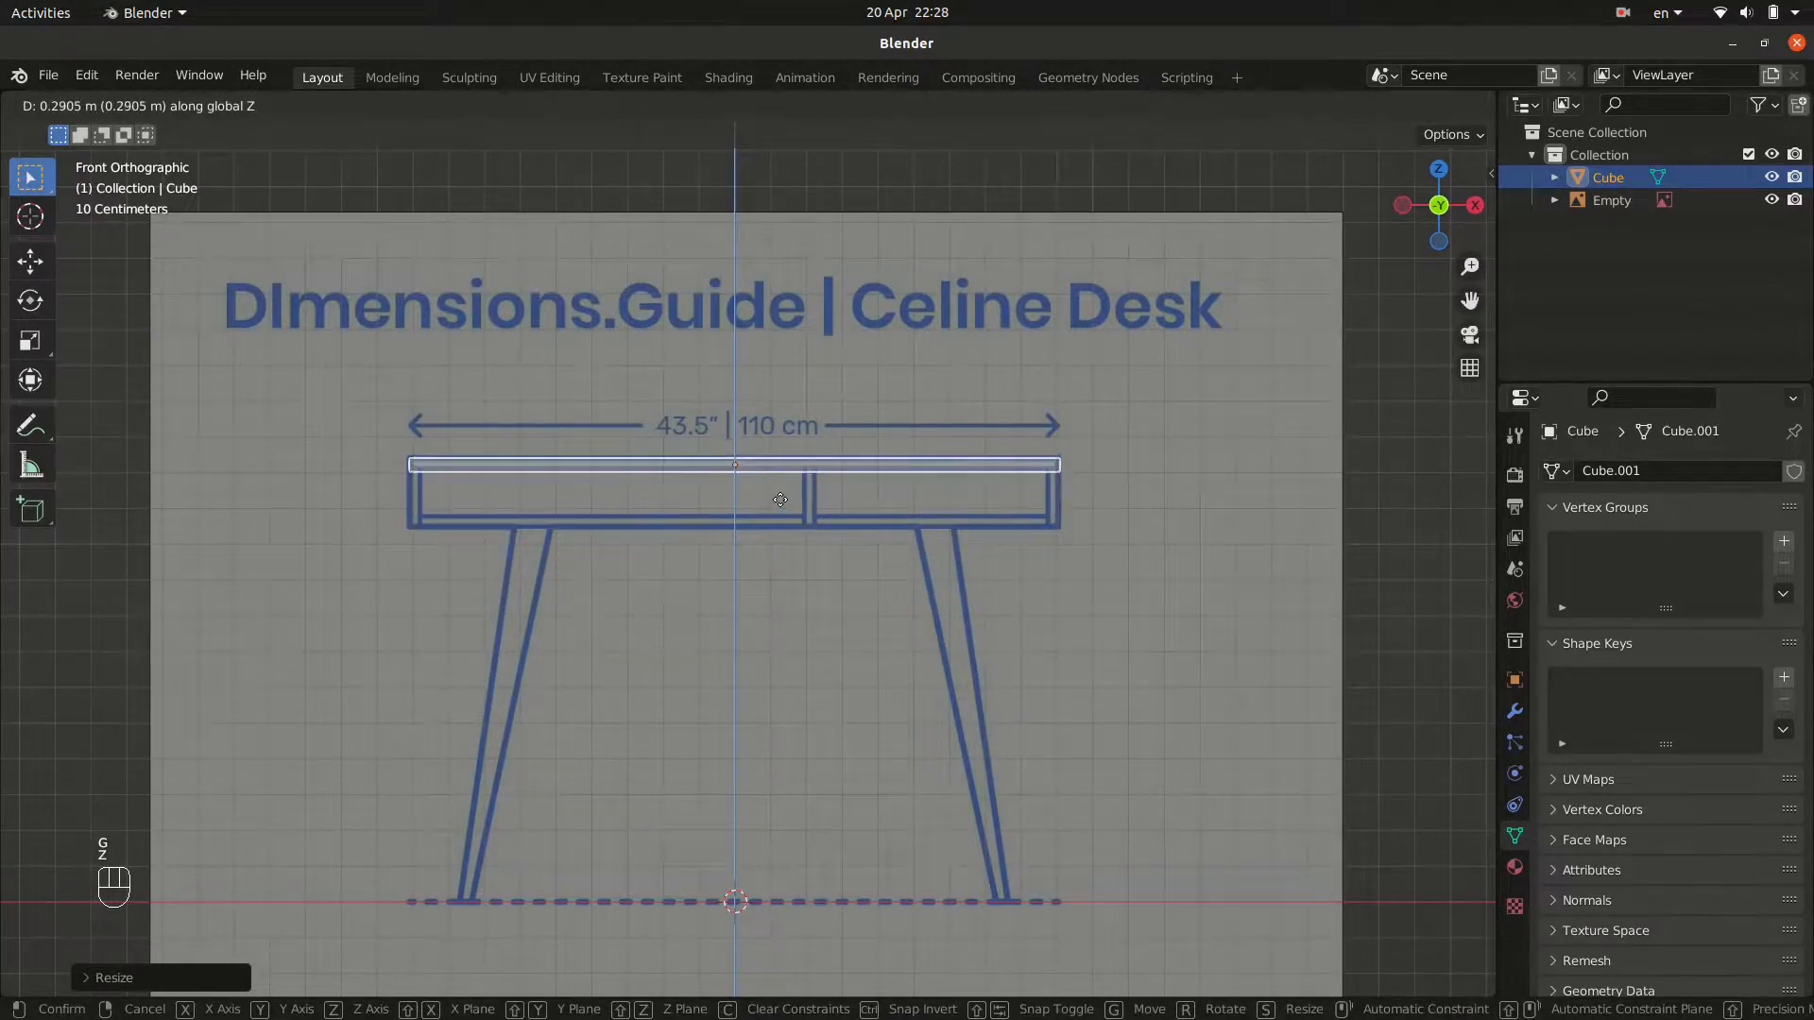
Show the slab's dimensions and scale the slab and reference image down together toward the drawing's 110 cm desk width.
scroll(1021, 607, "up", 3)
mouse_move(1020, 607)
middle_mouse_down()
mouse_move(1079, 598)
mouse_move(1051, 621)
middle_mouse_up()
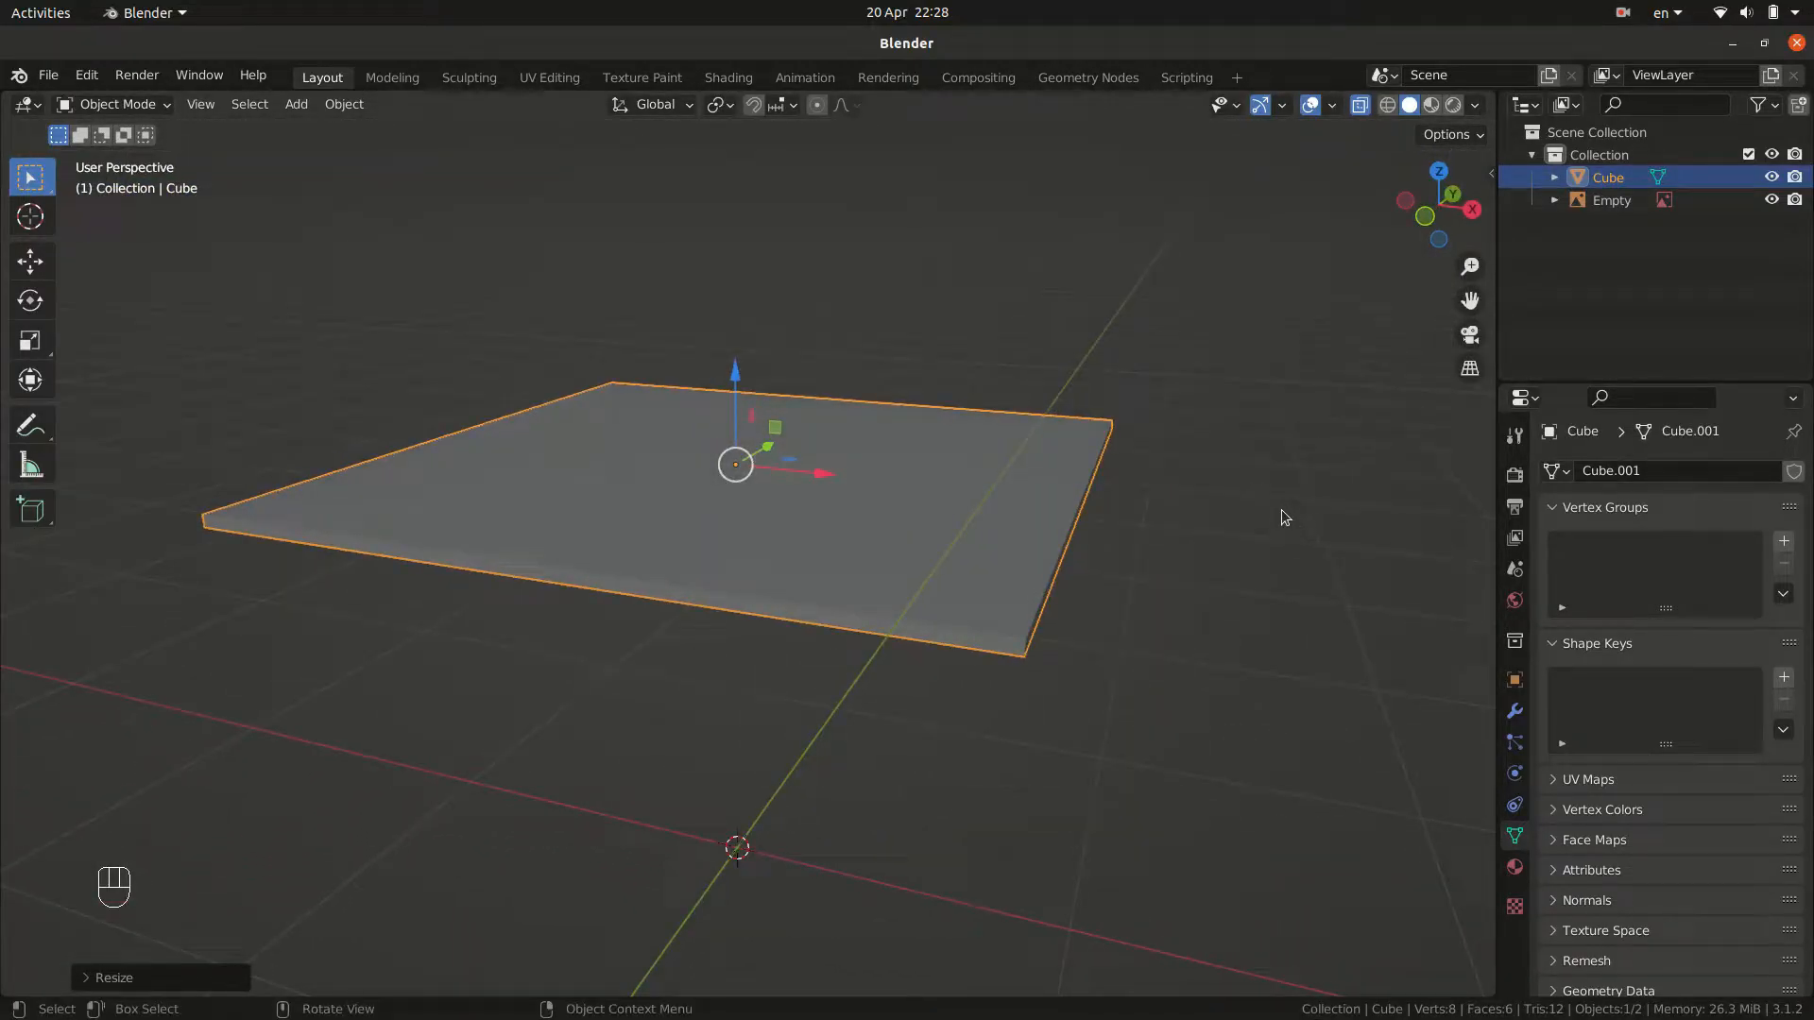
key("KP_1")
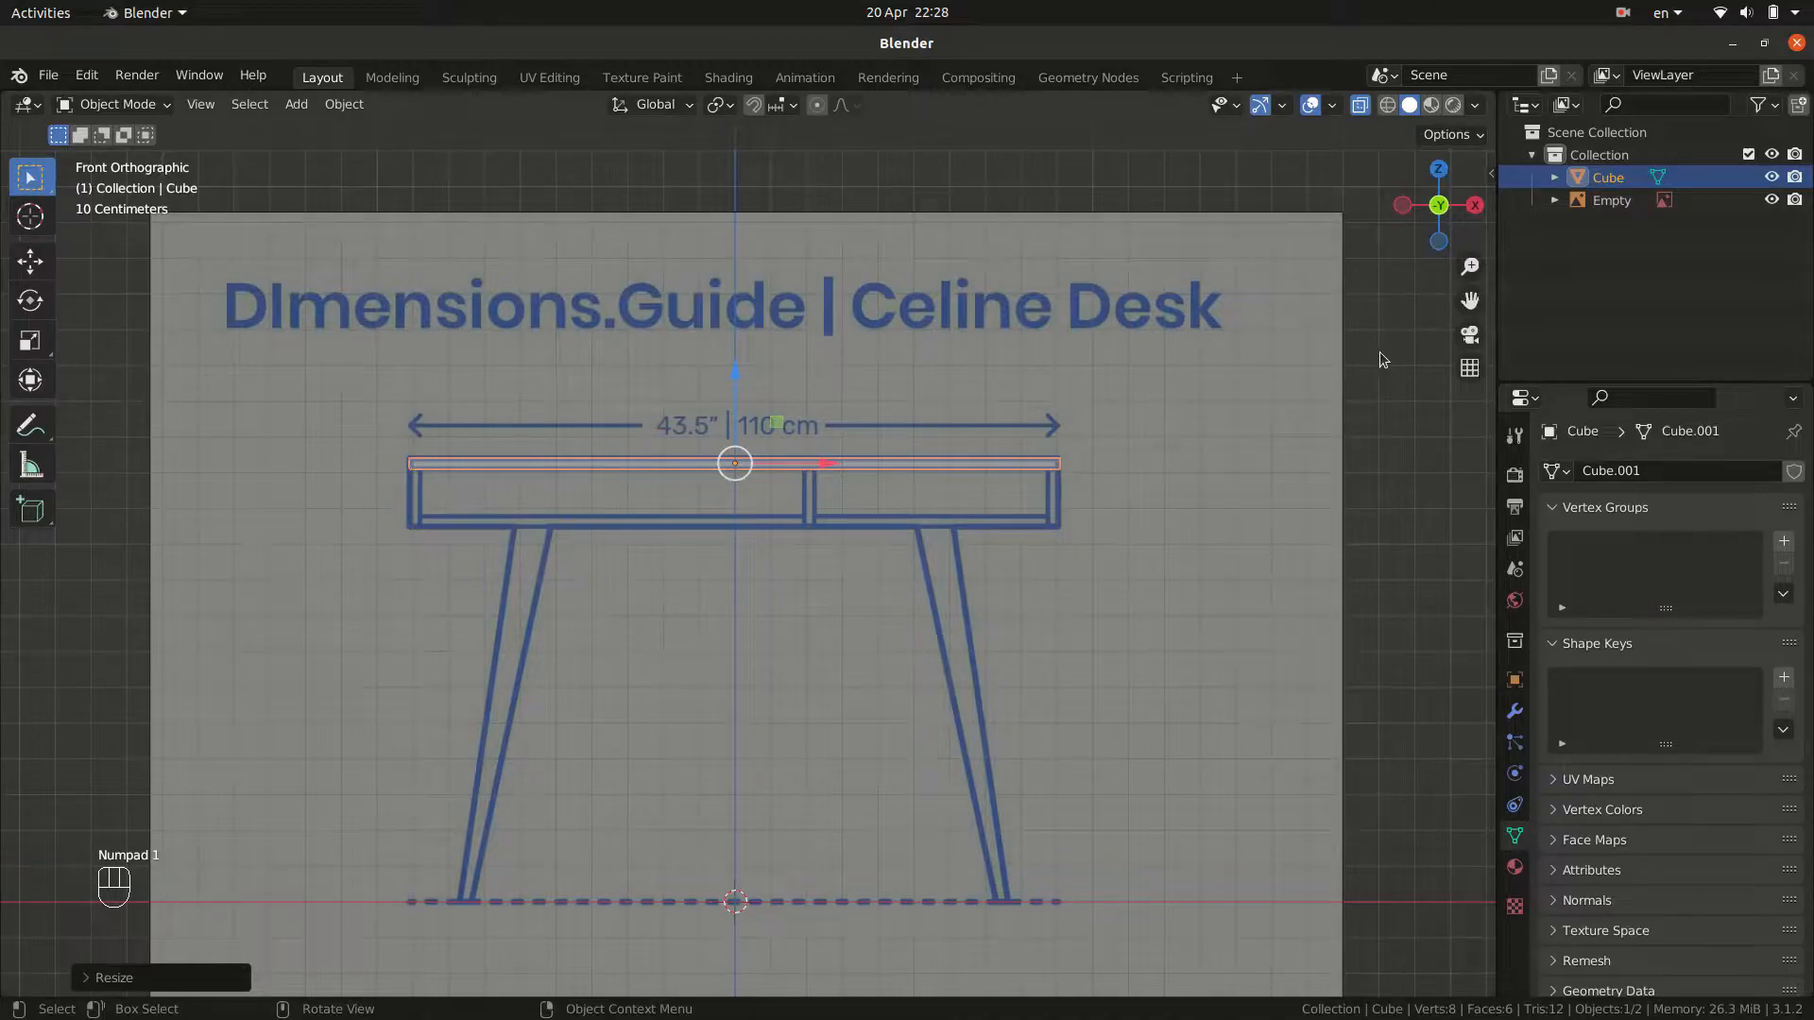
key("n")
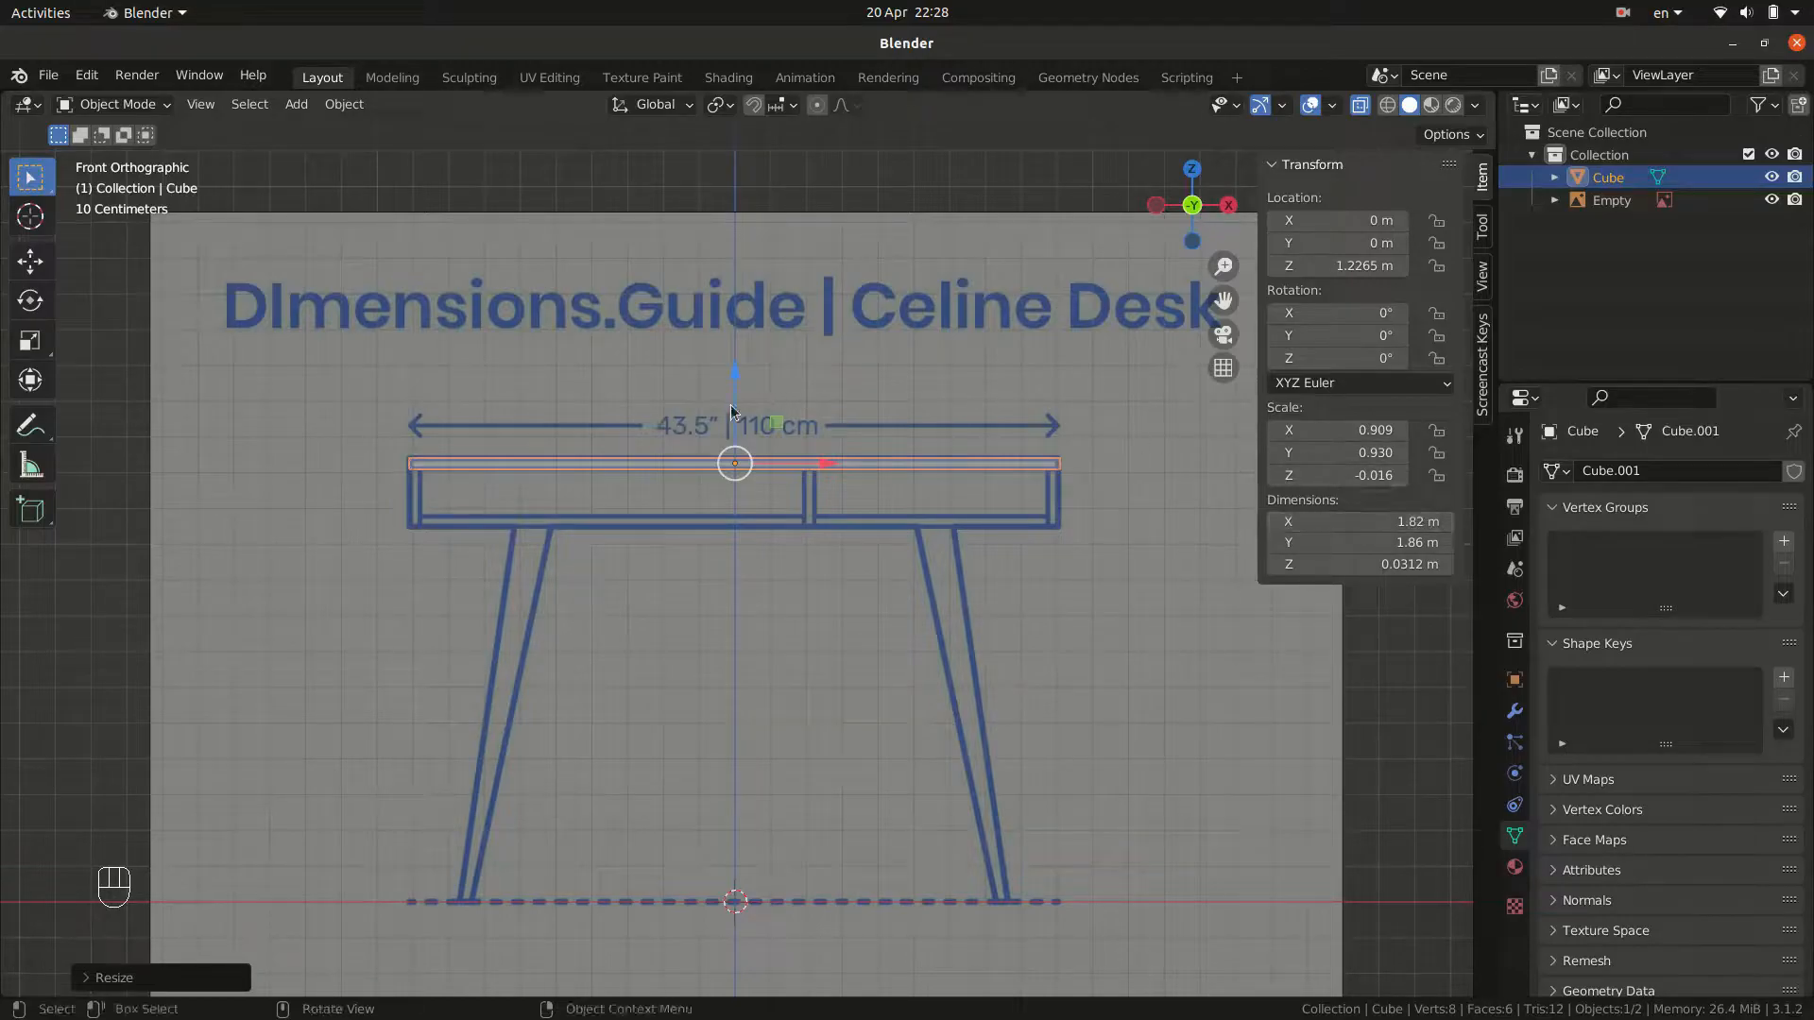
left_click(1066, 591)
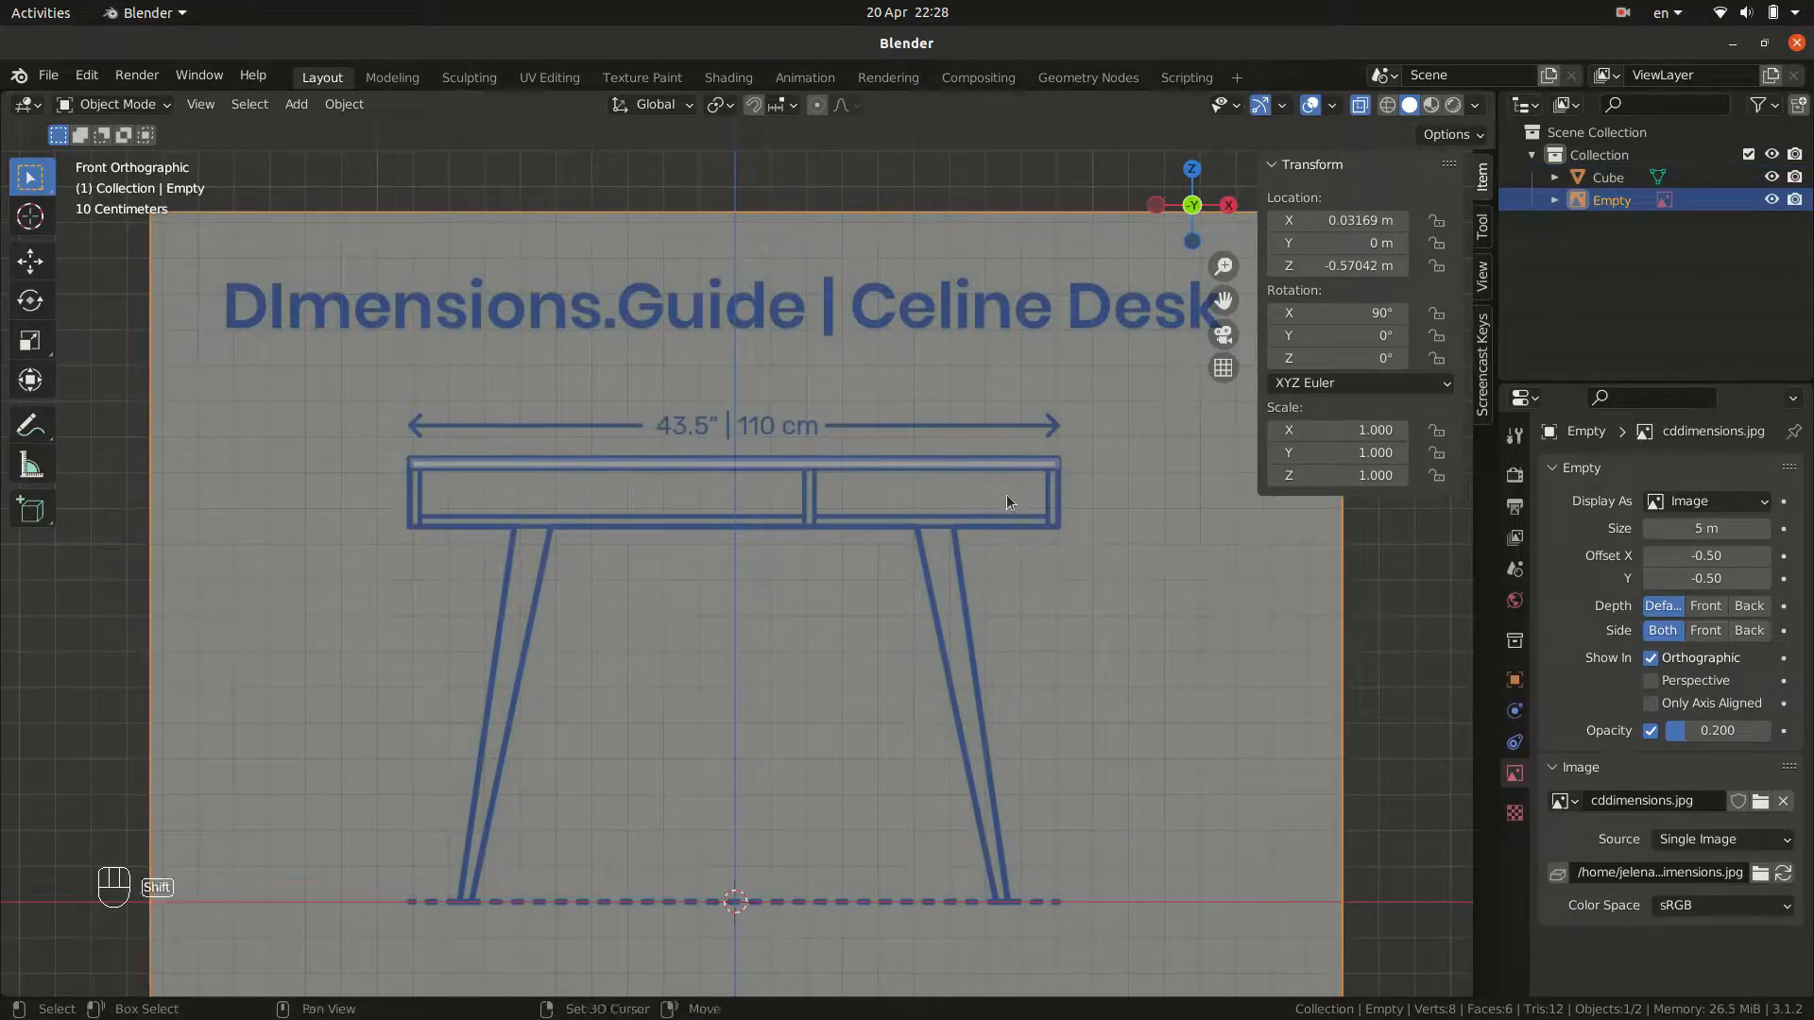
left_click(1005, 465, "shift")
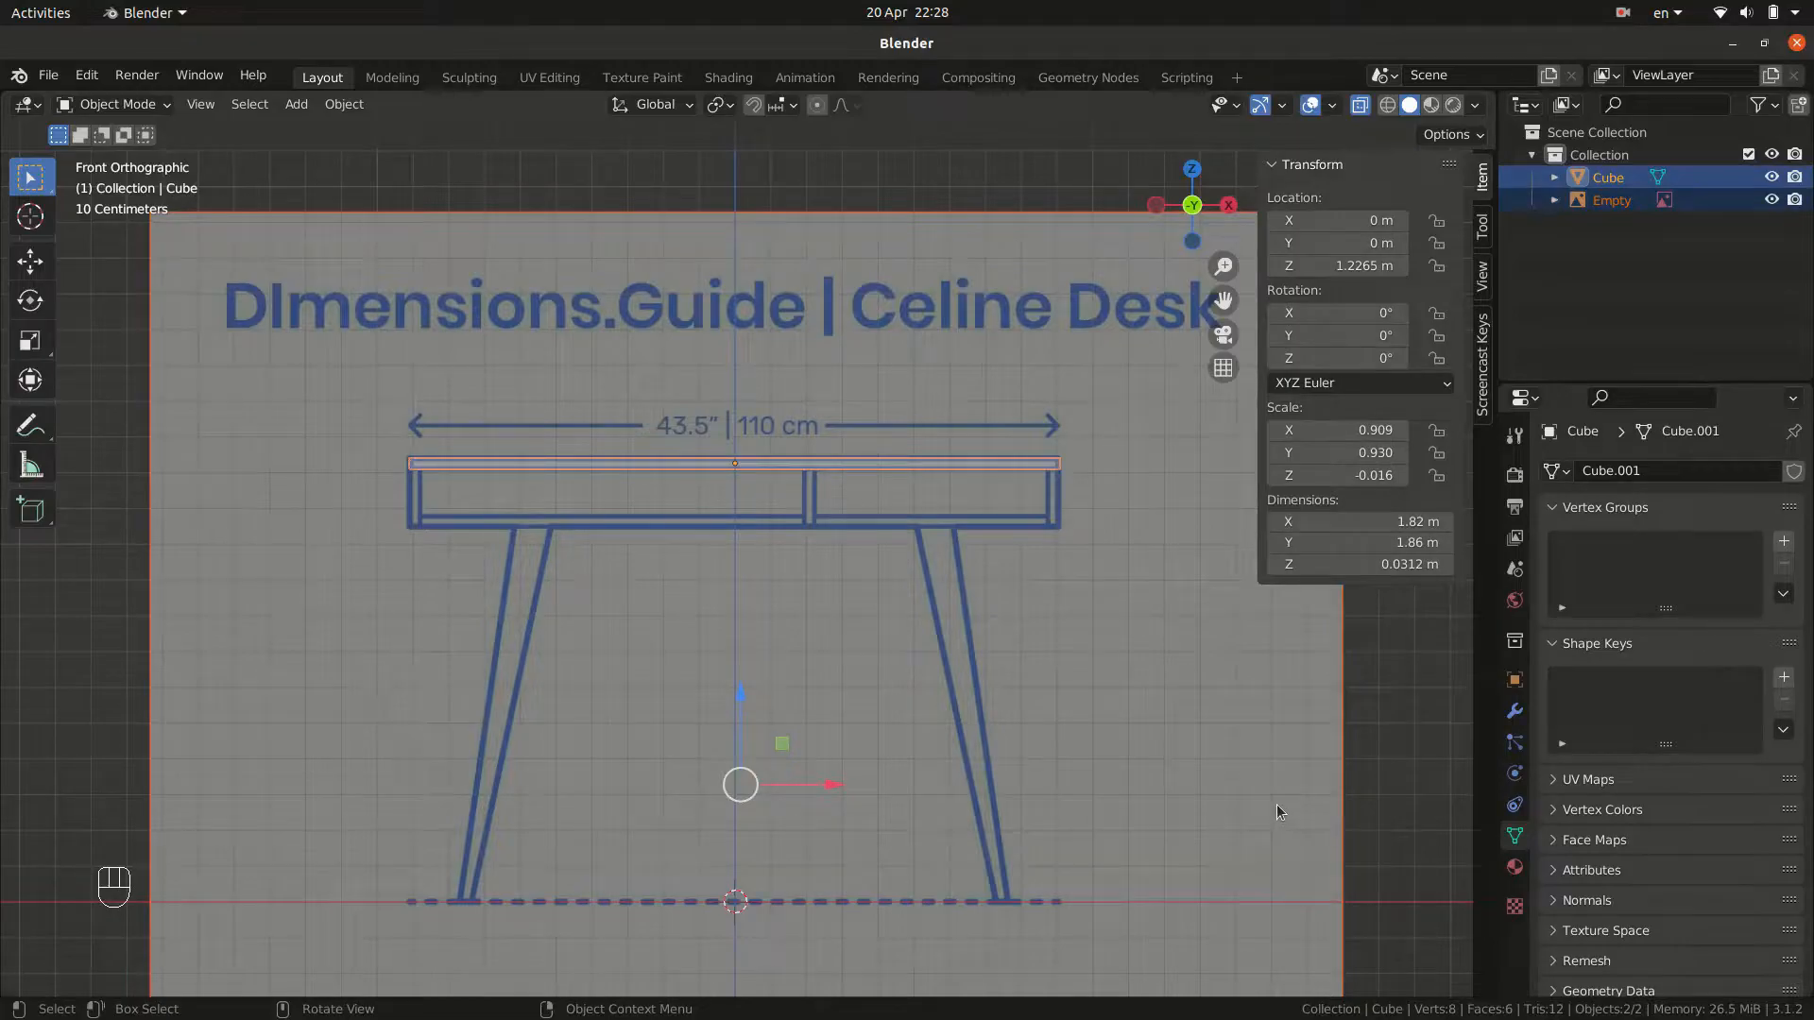
key("s")
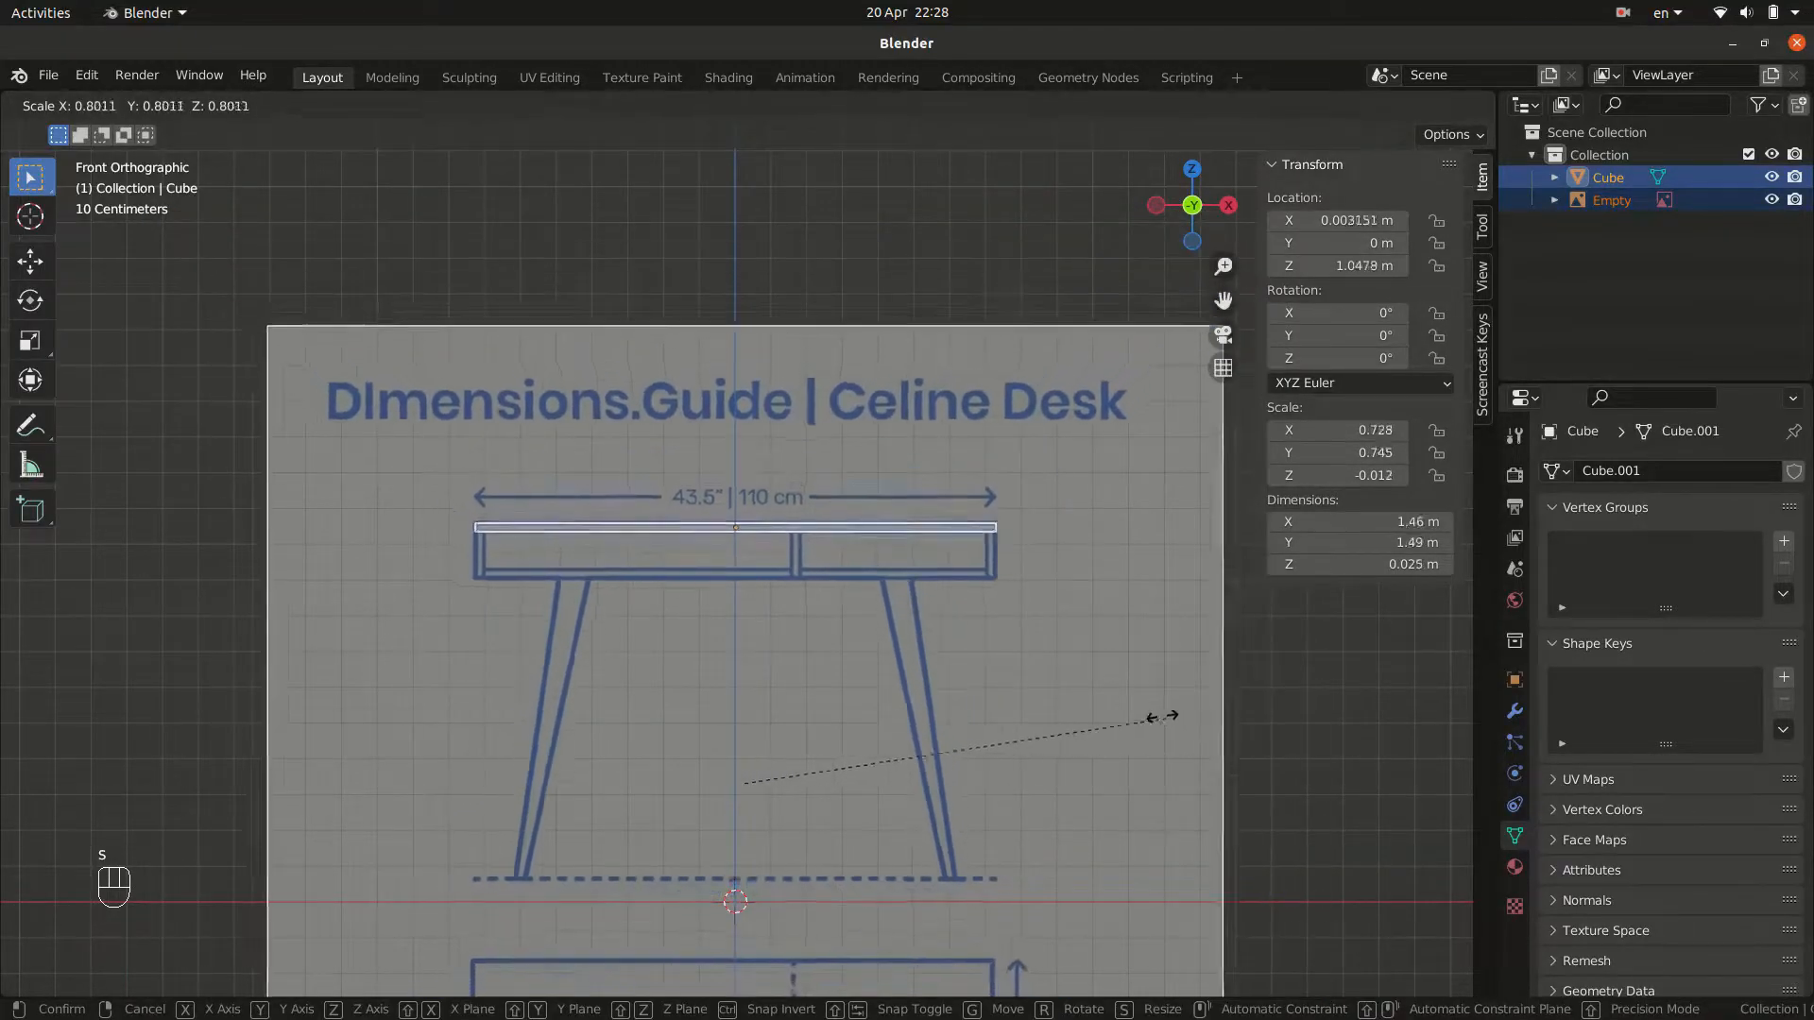
left_click(1185, 737)
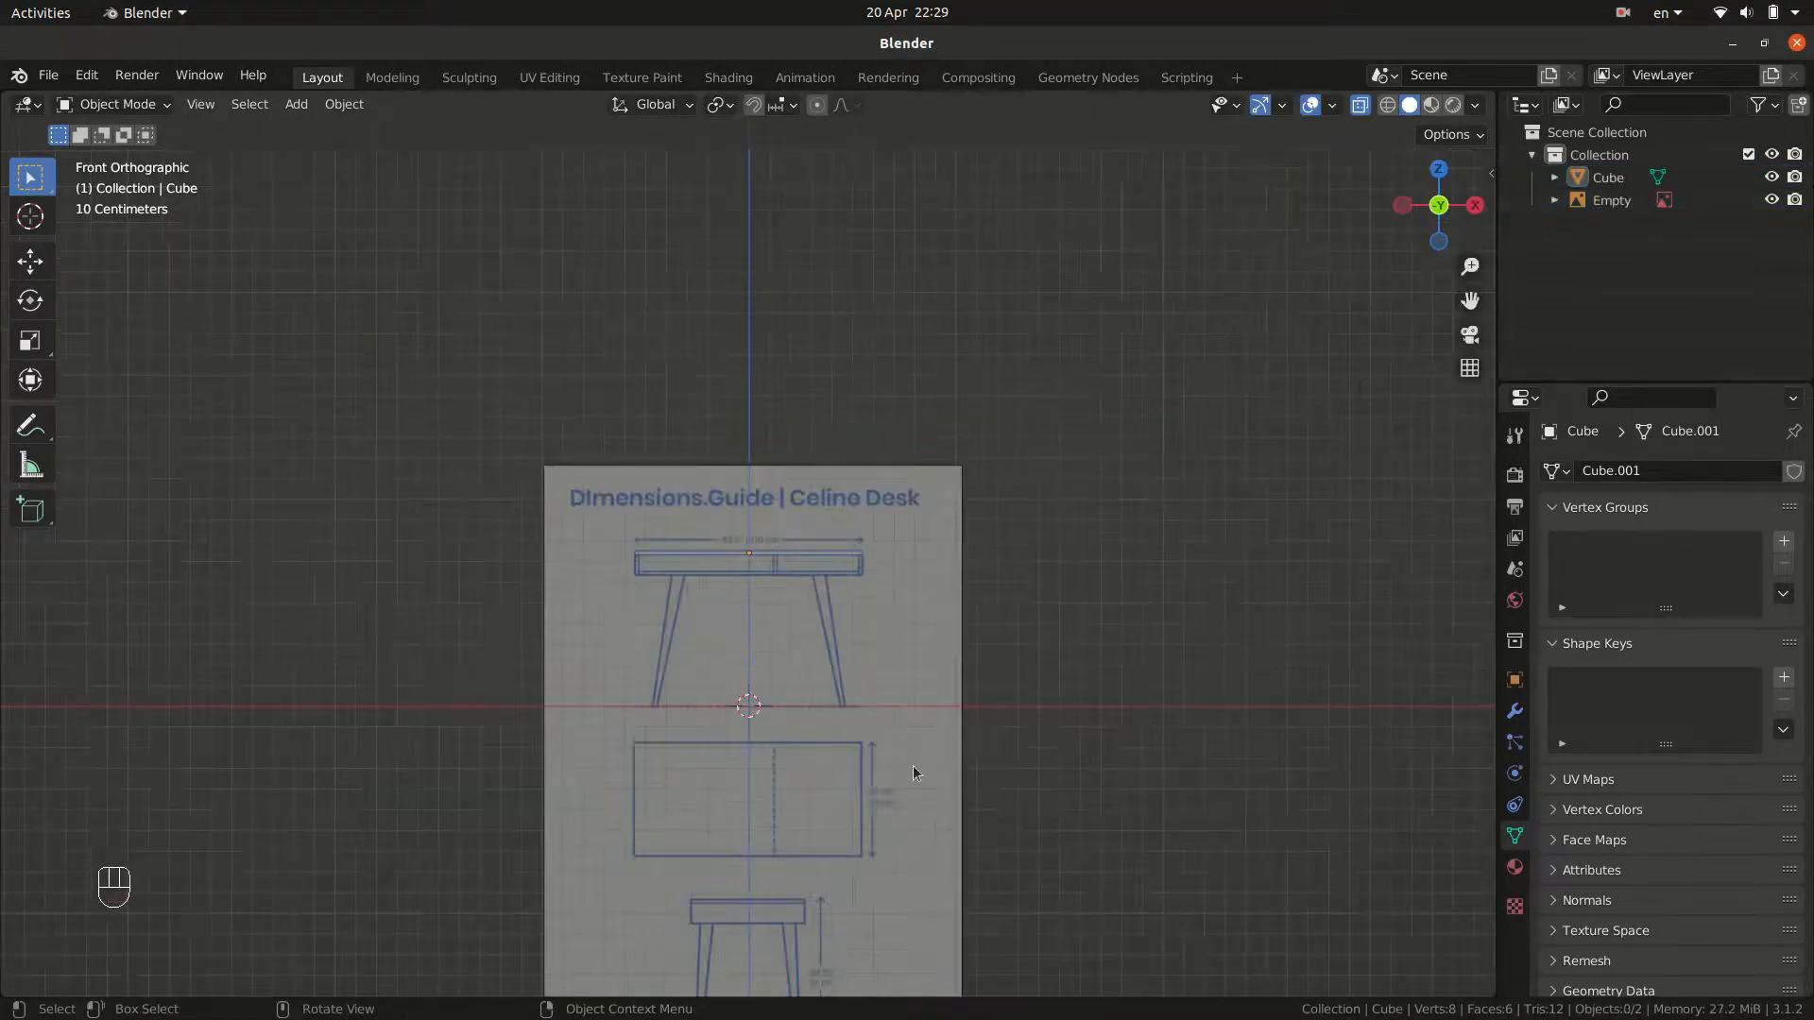
Duplicate the reference image in place and rotate the copy 90° about the global Z axis.
left_click(898, 766)
key("shift+d")
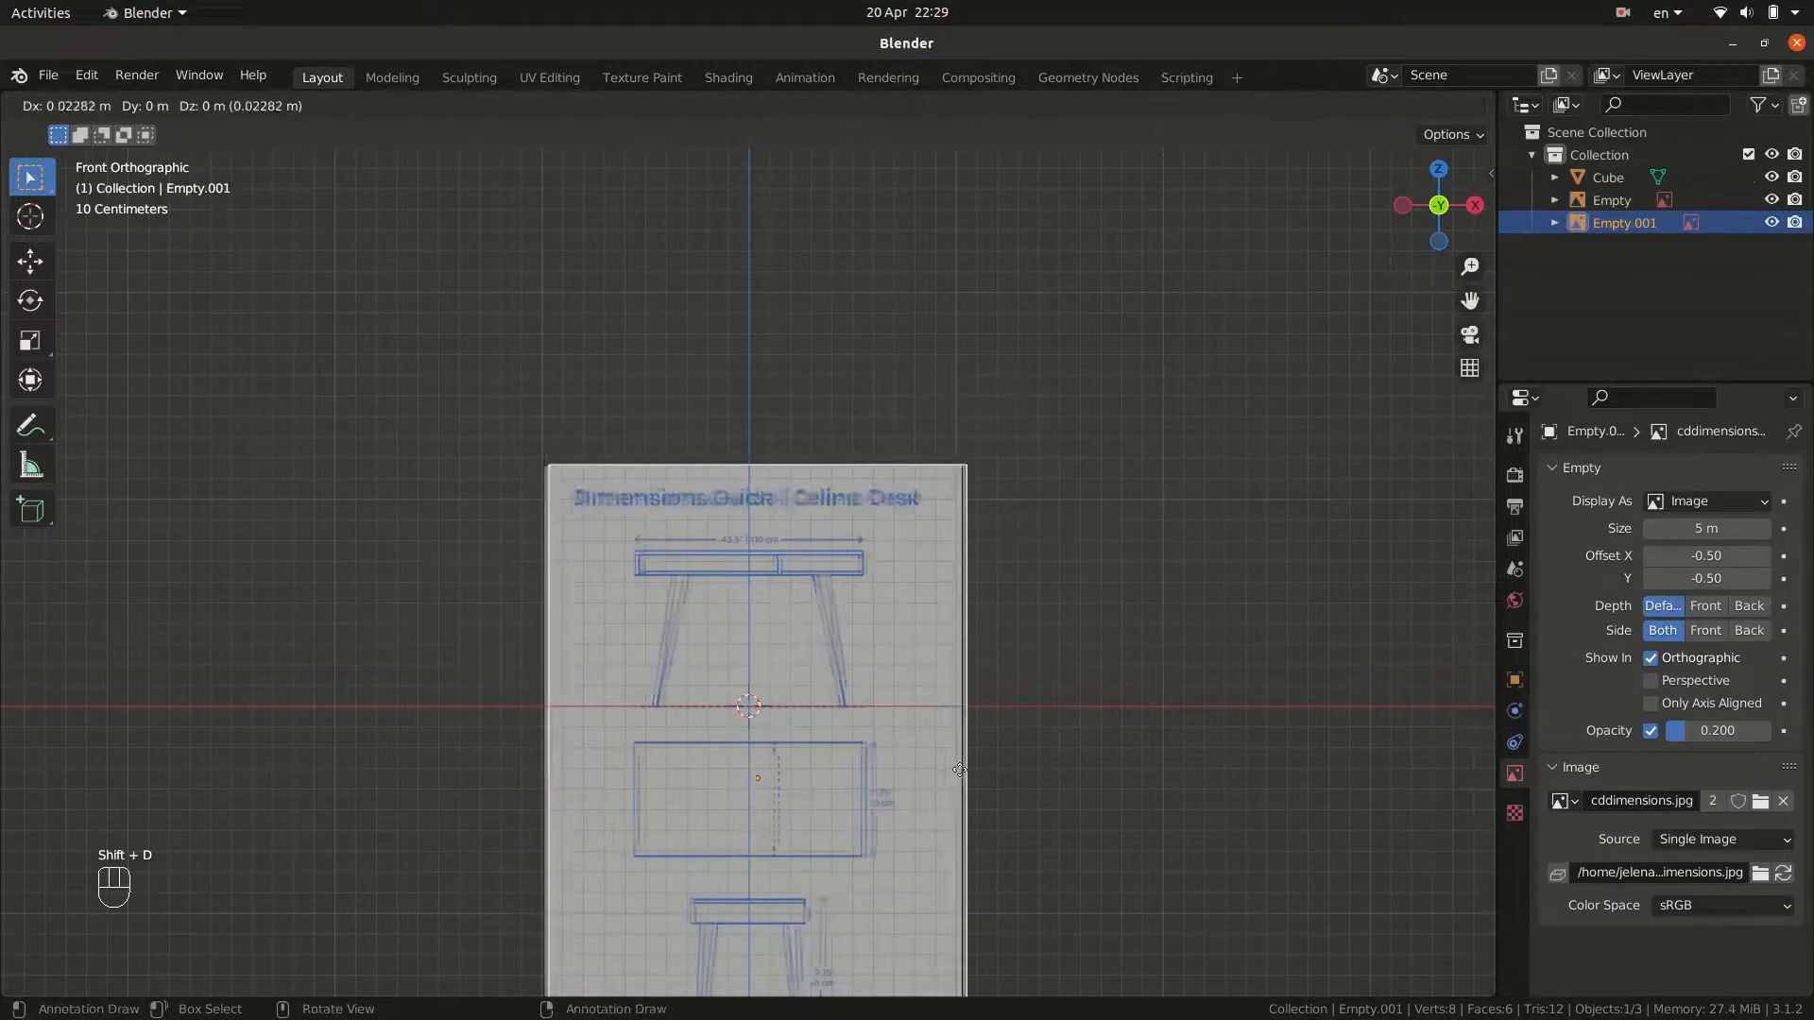
key("Escape")
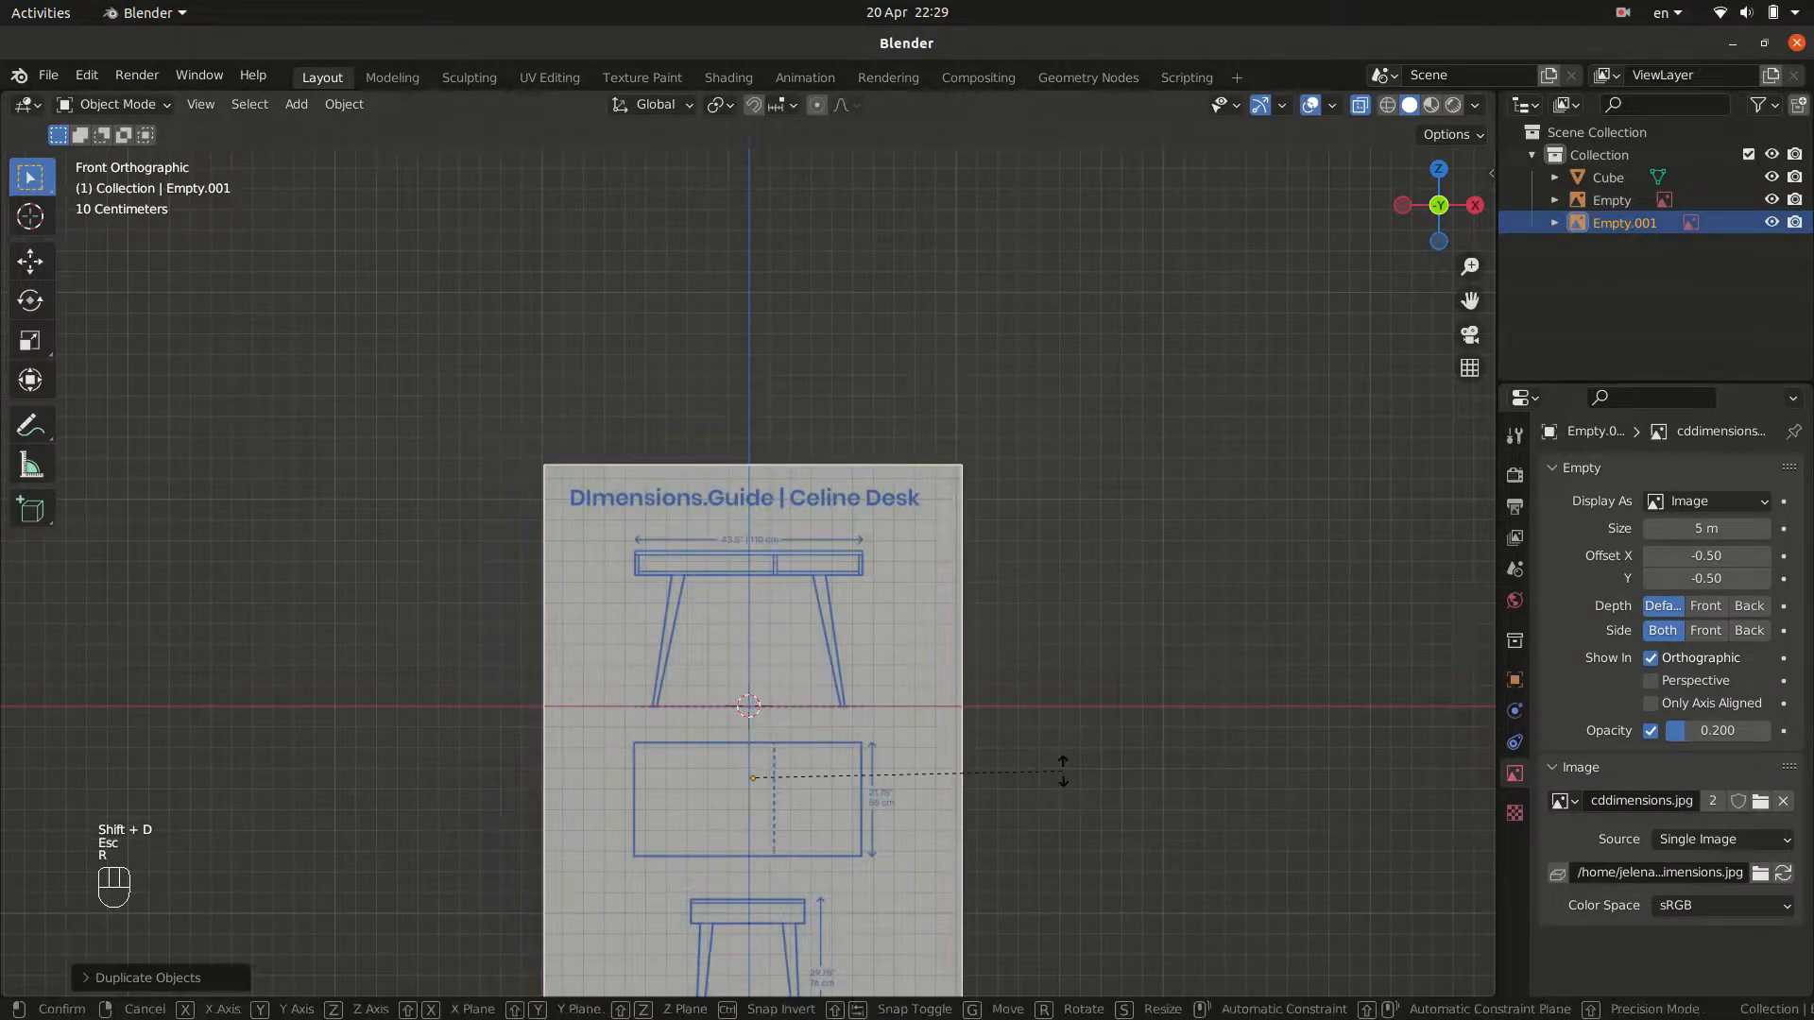
key("r")
type("z")
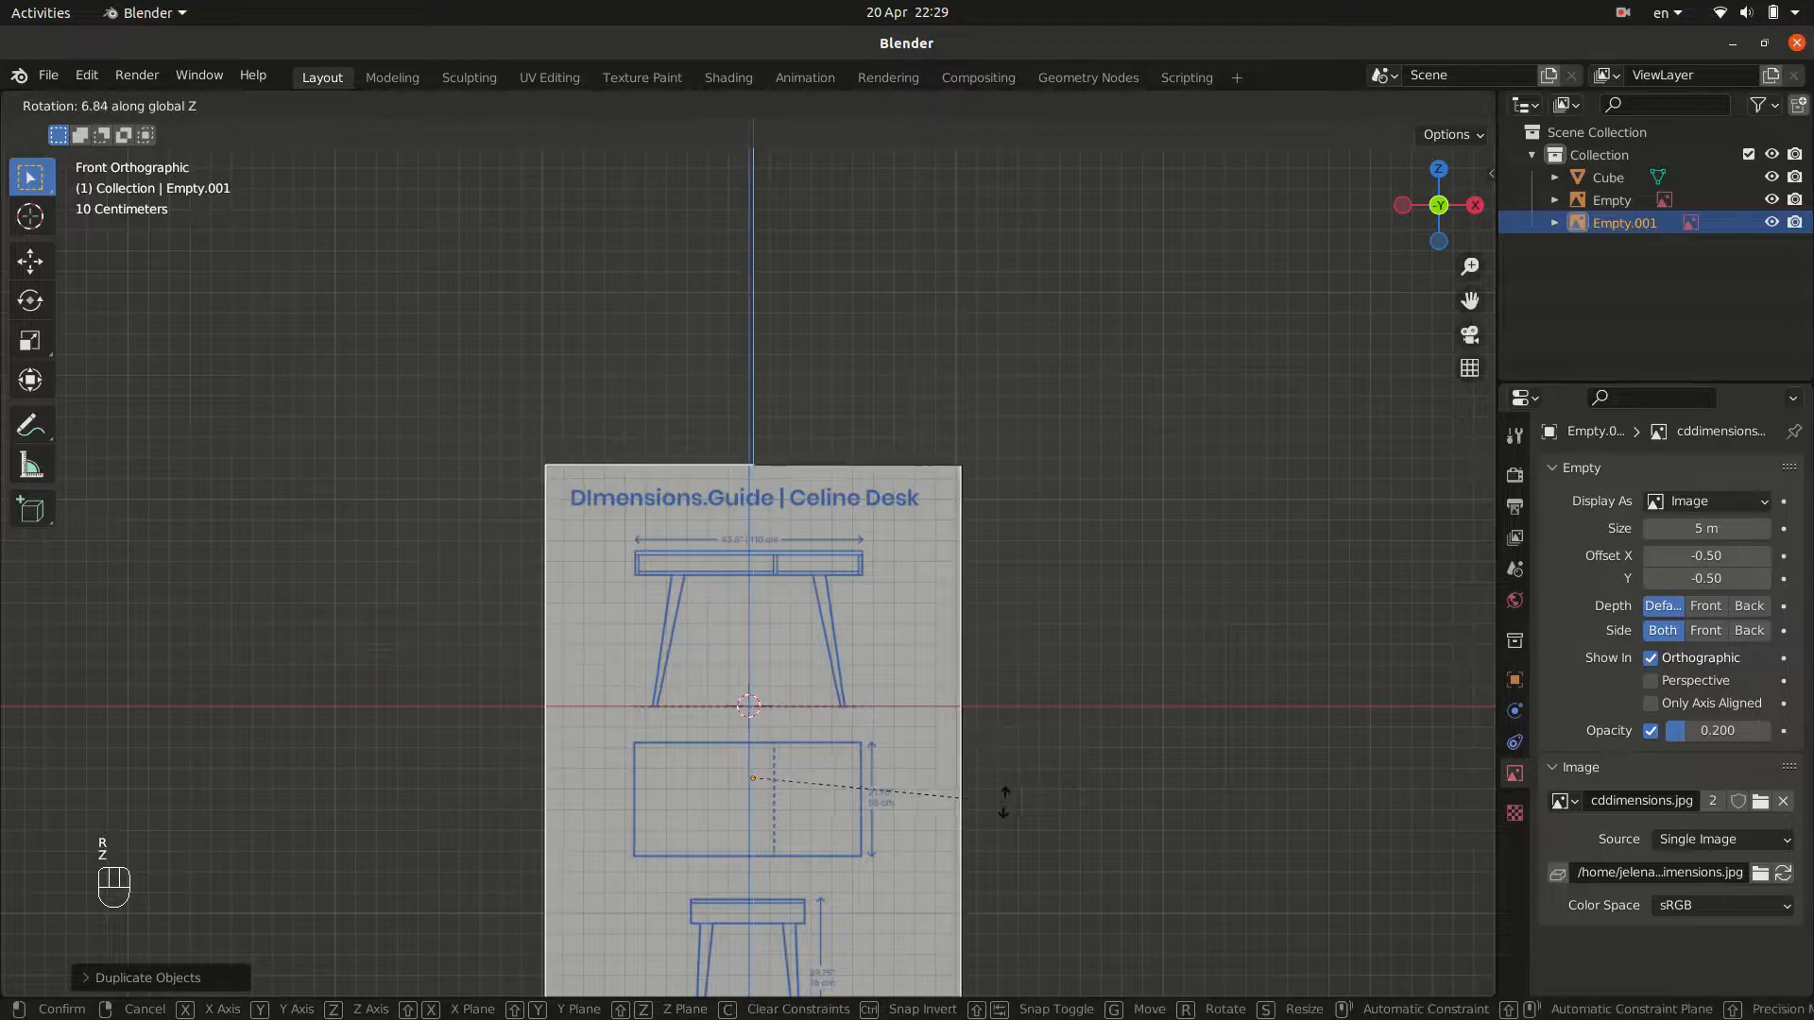
type("90")
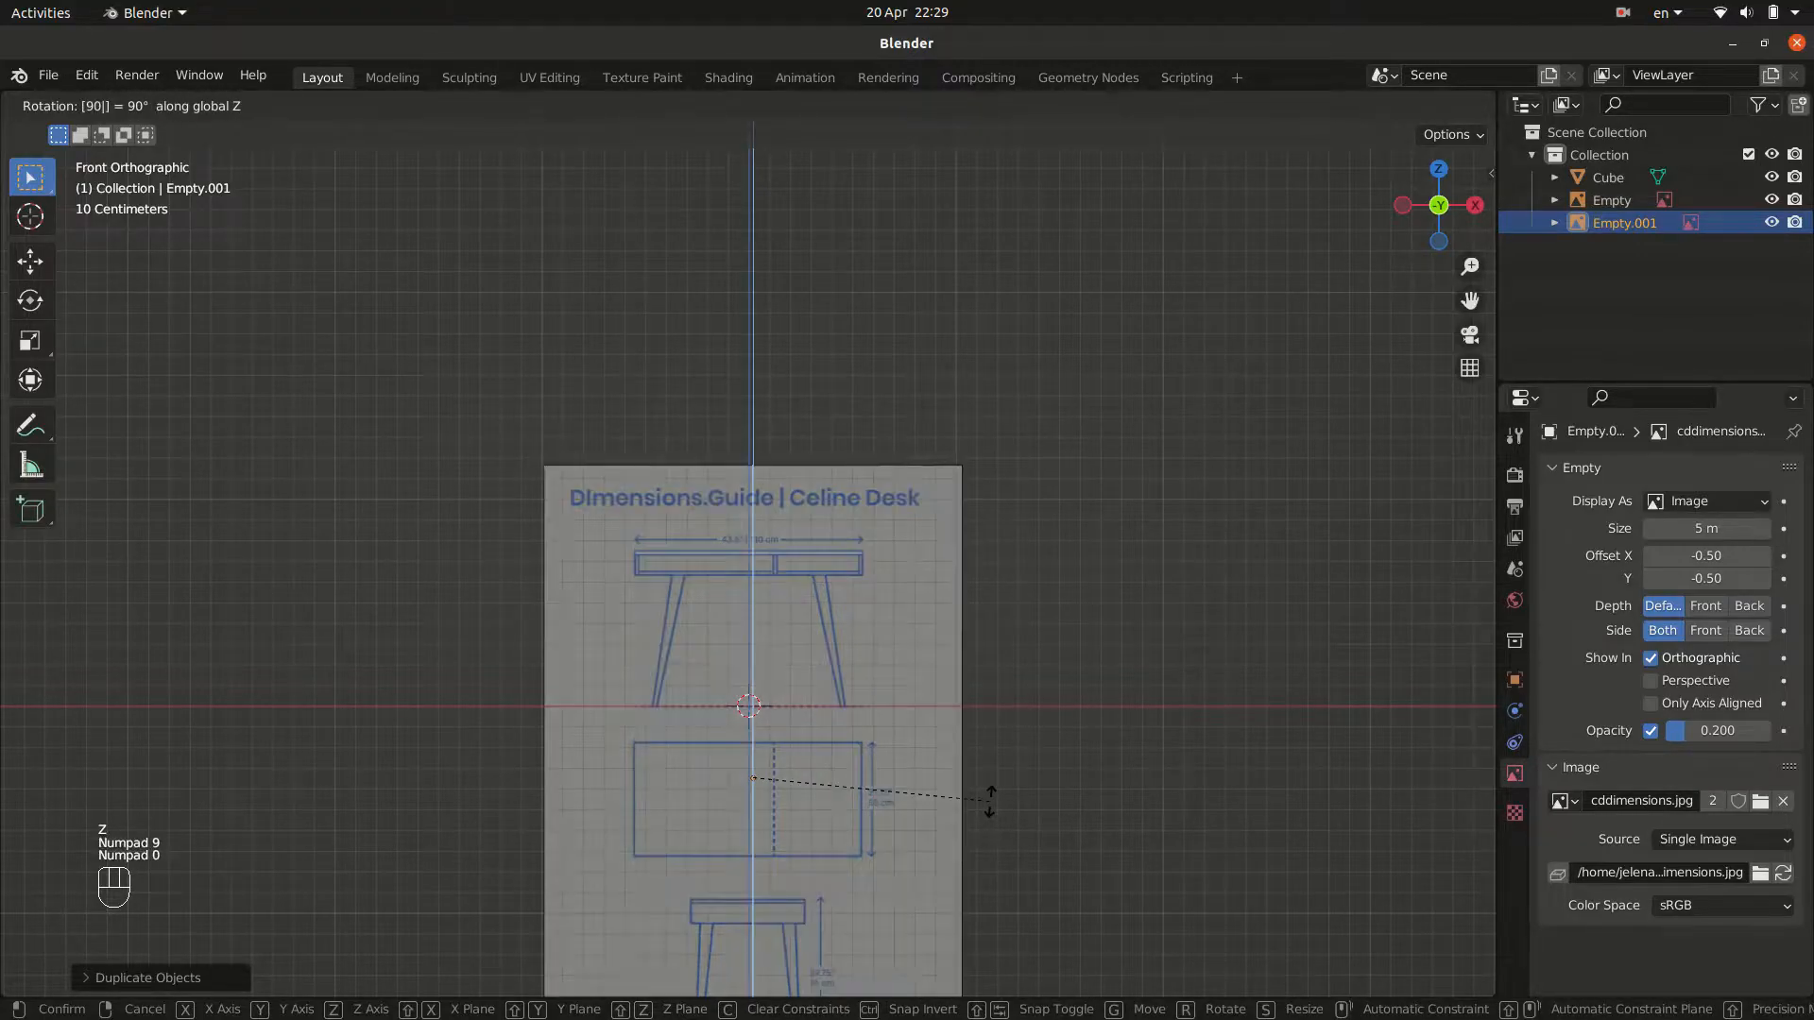
key("KP_Enter")
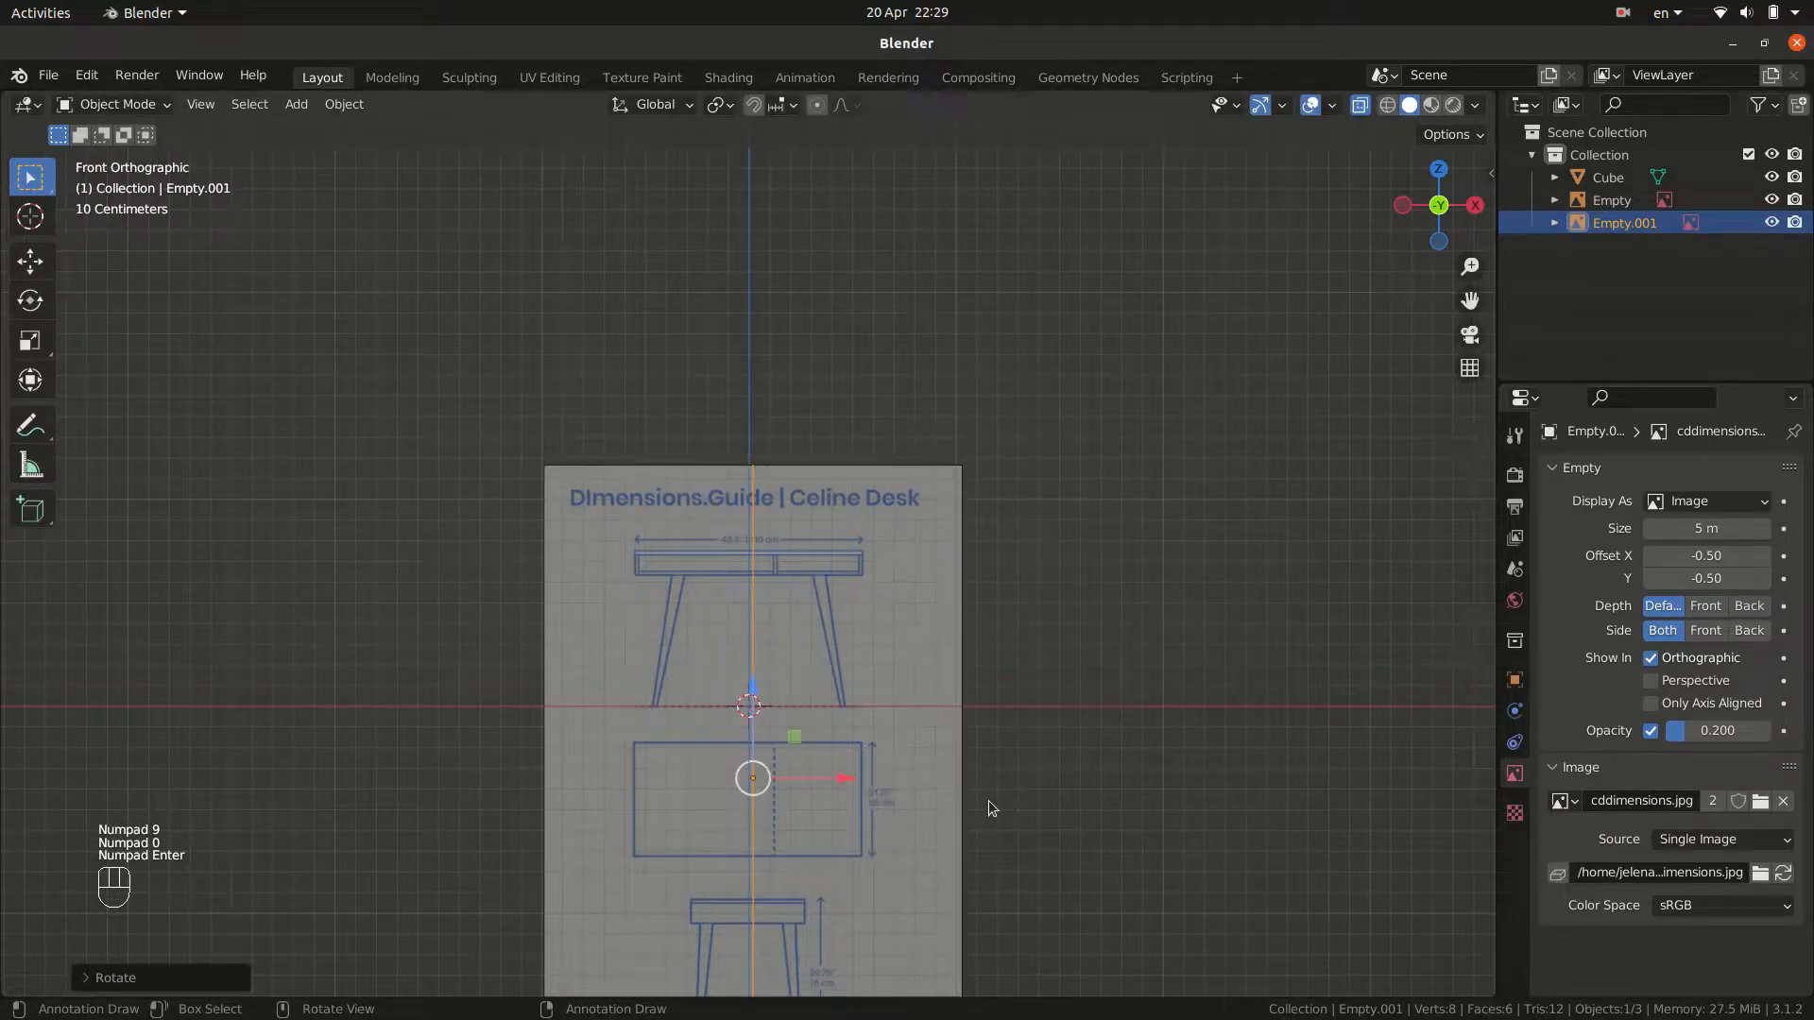
In the right view, move the copied reference image up along Z until the side elevation's floor line lies on the Y axis.
key("KP_3")
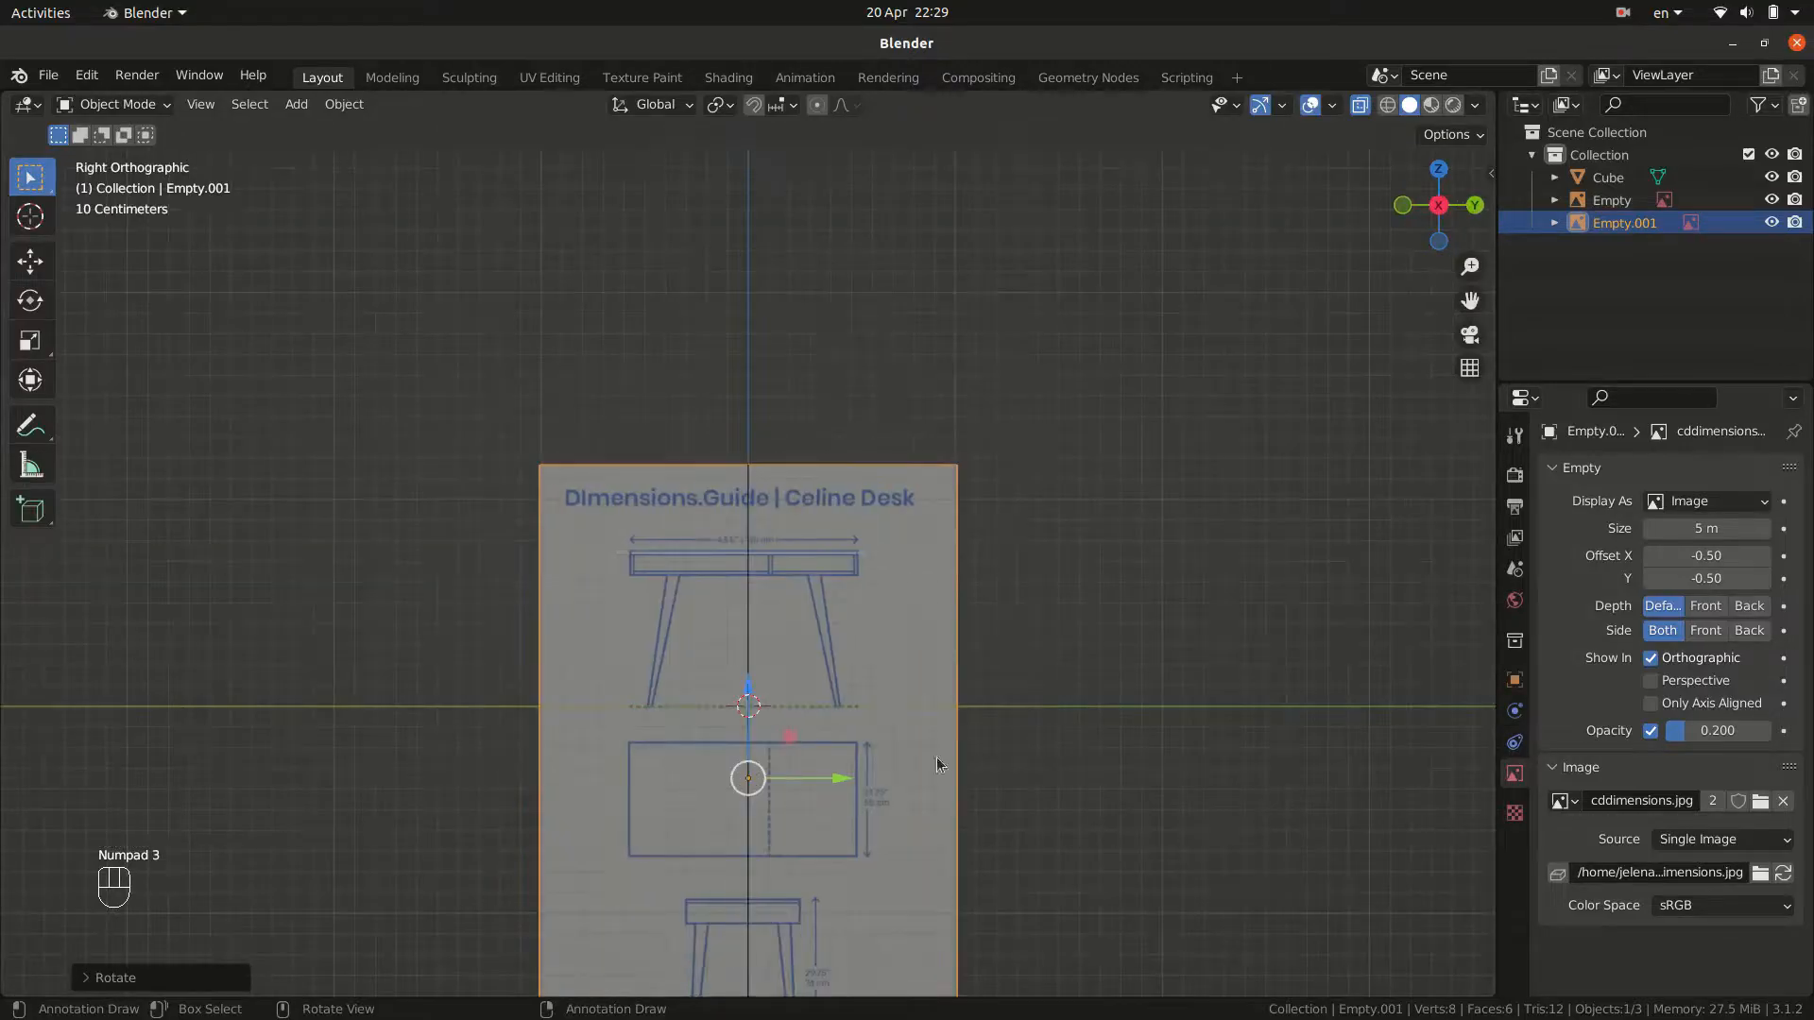
key("g")
key("z")
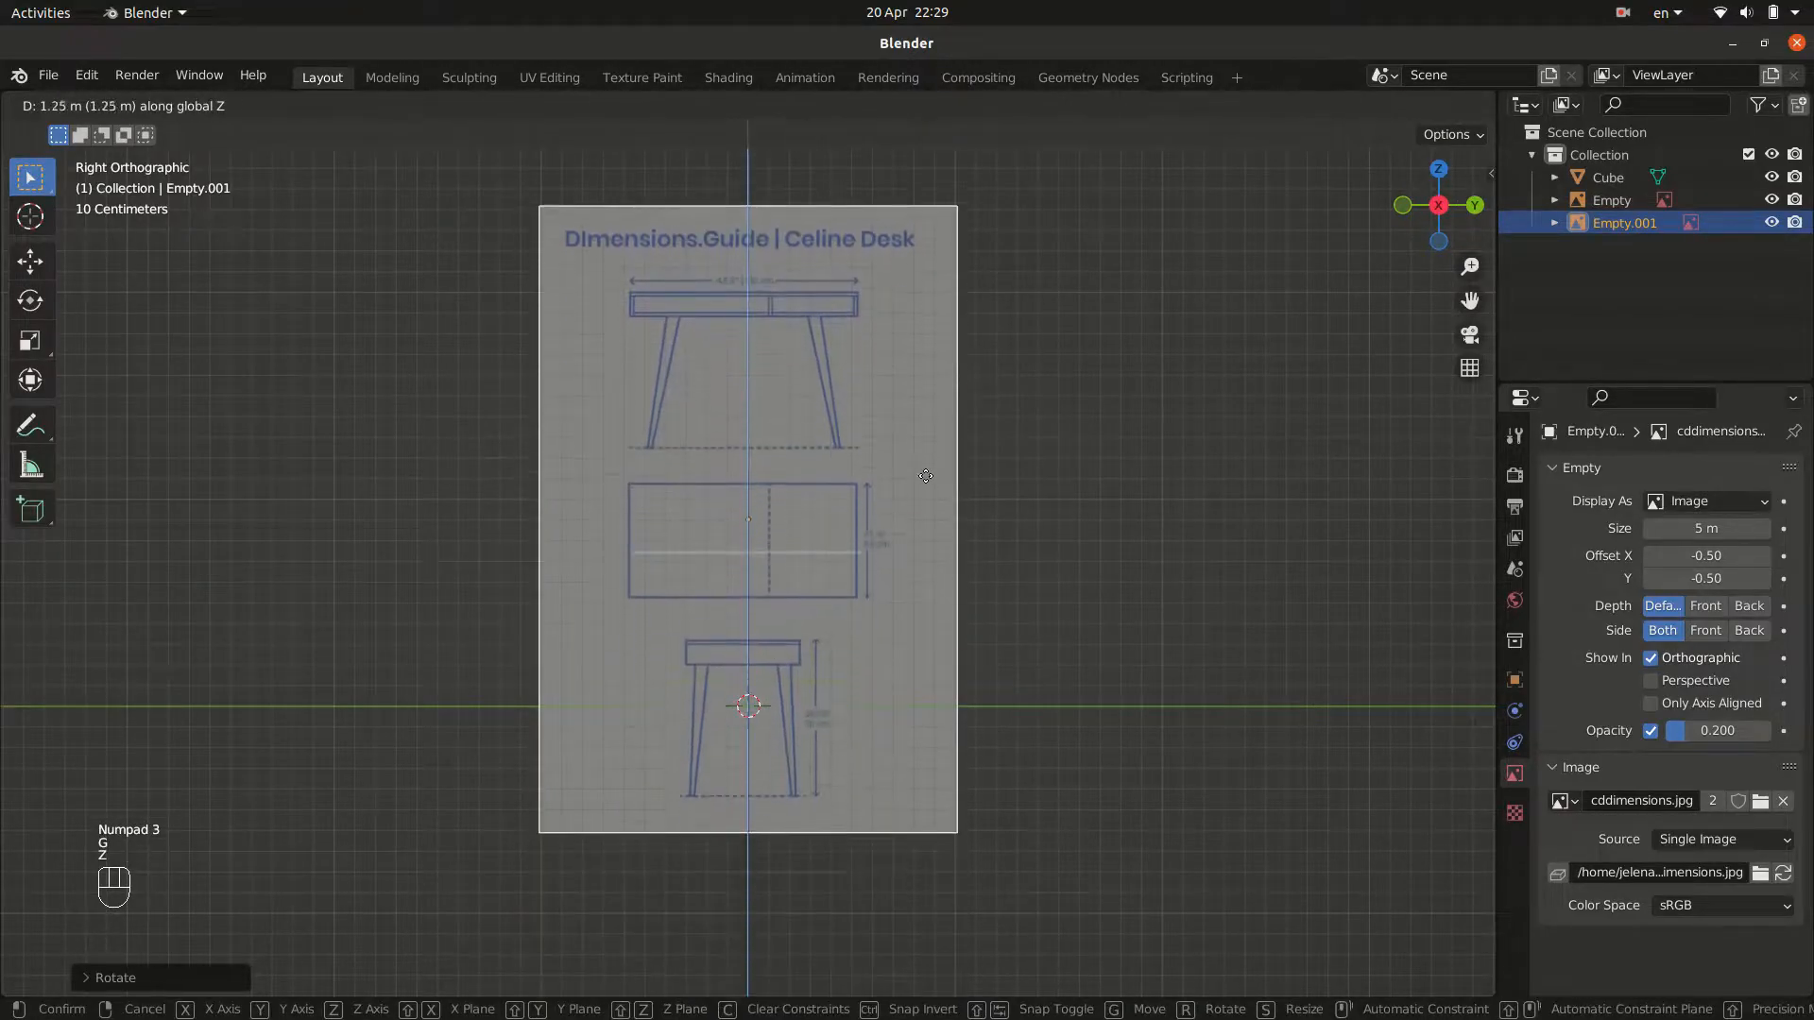
left_click(903, 410)
scroll(901, 438, "up", 5)
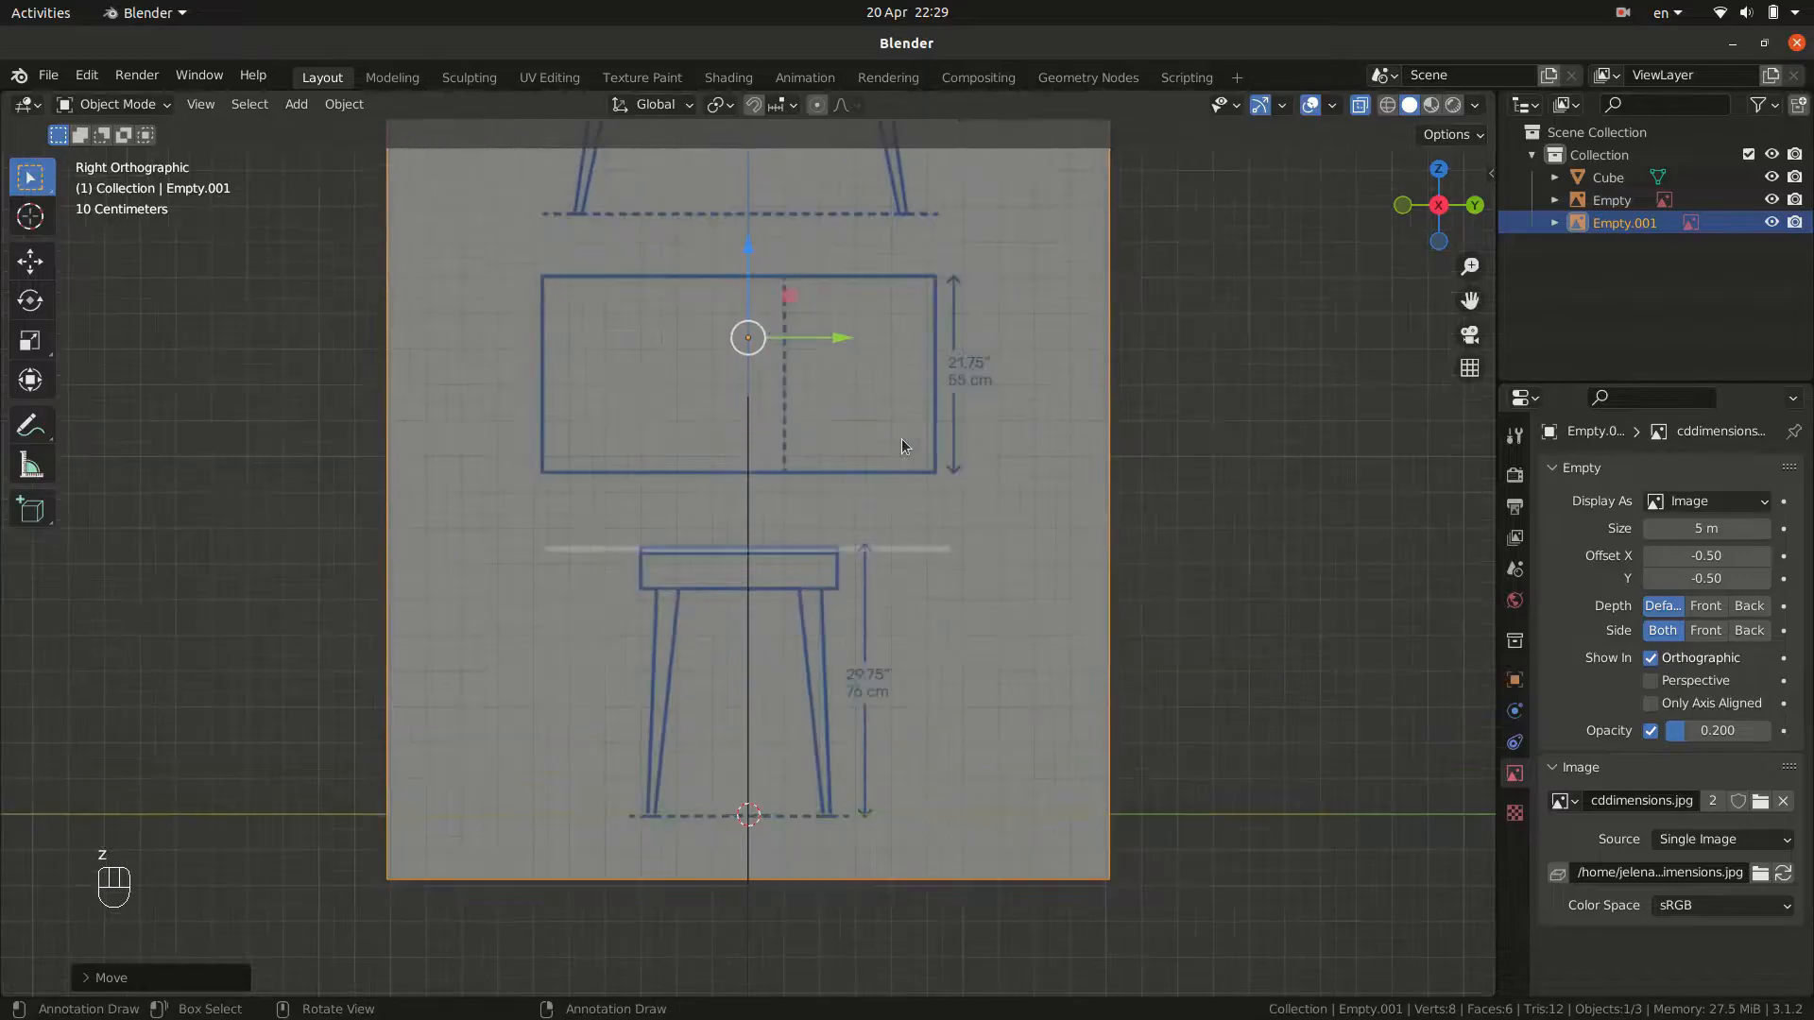
Nudge the copied reference image up along Z by about 0.008 m so the side elevation's top edge meets the slab.
scroll(996, 750, "up", 2)
key("g")
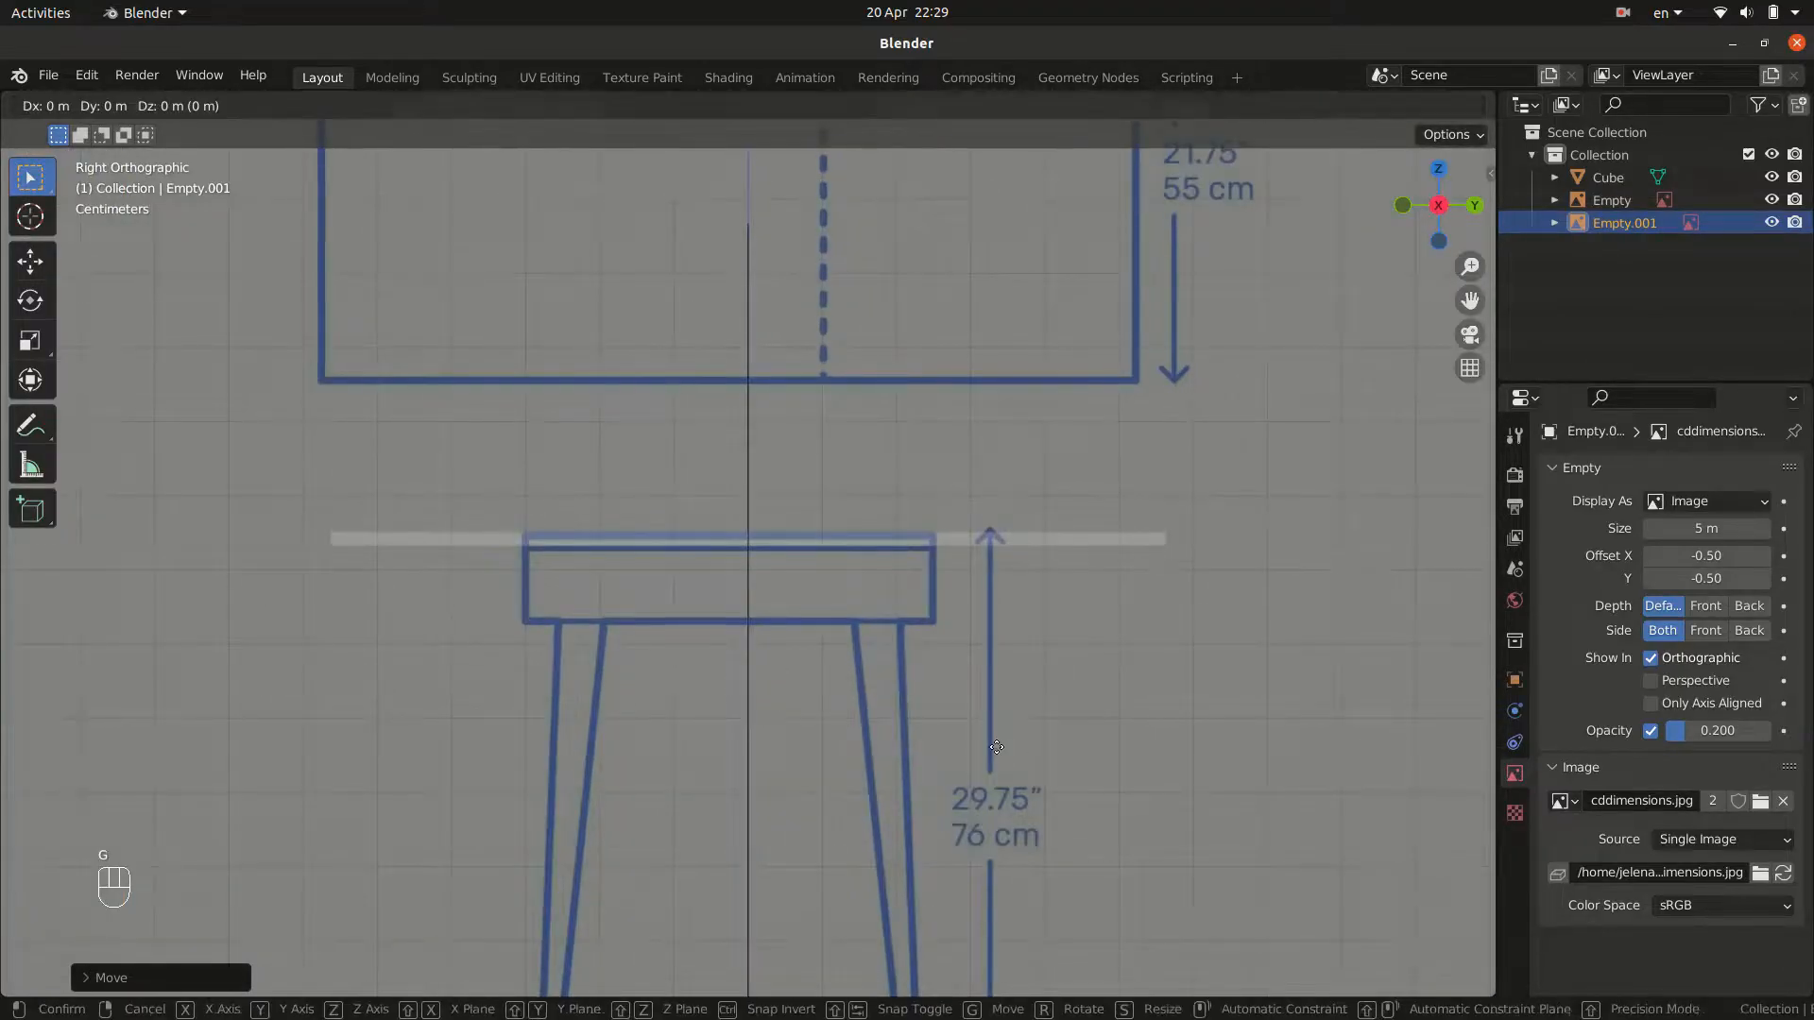
key("z")
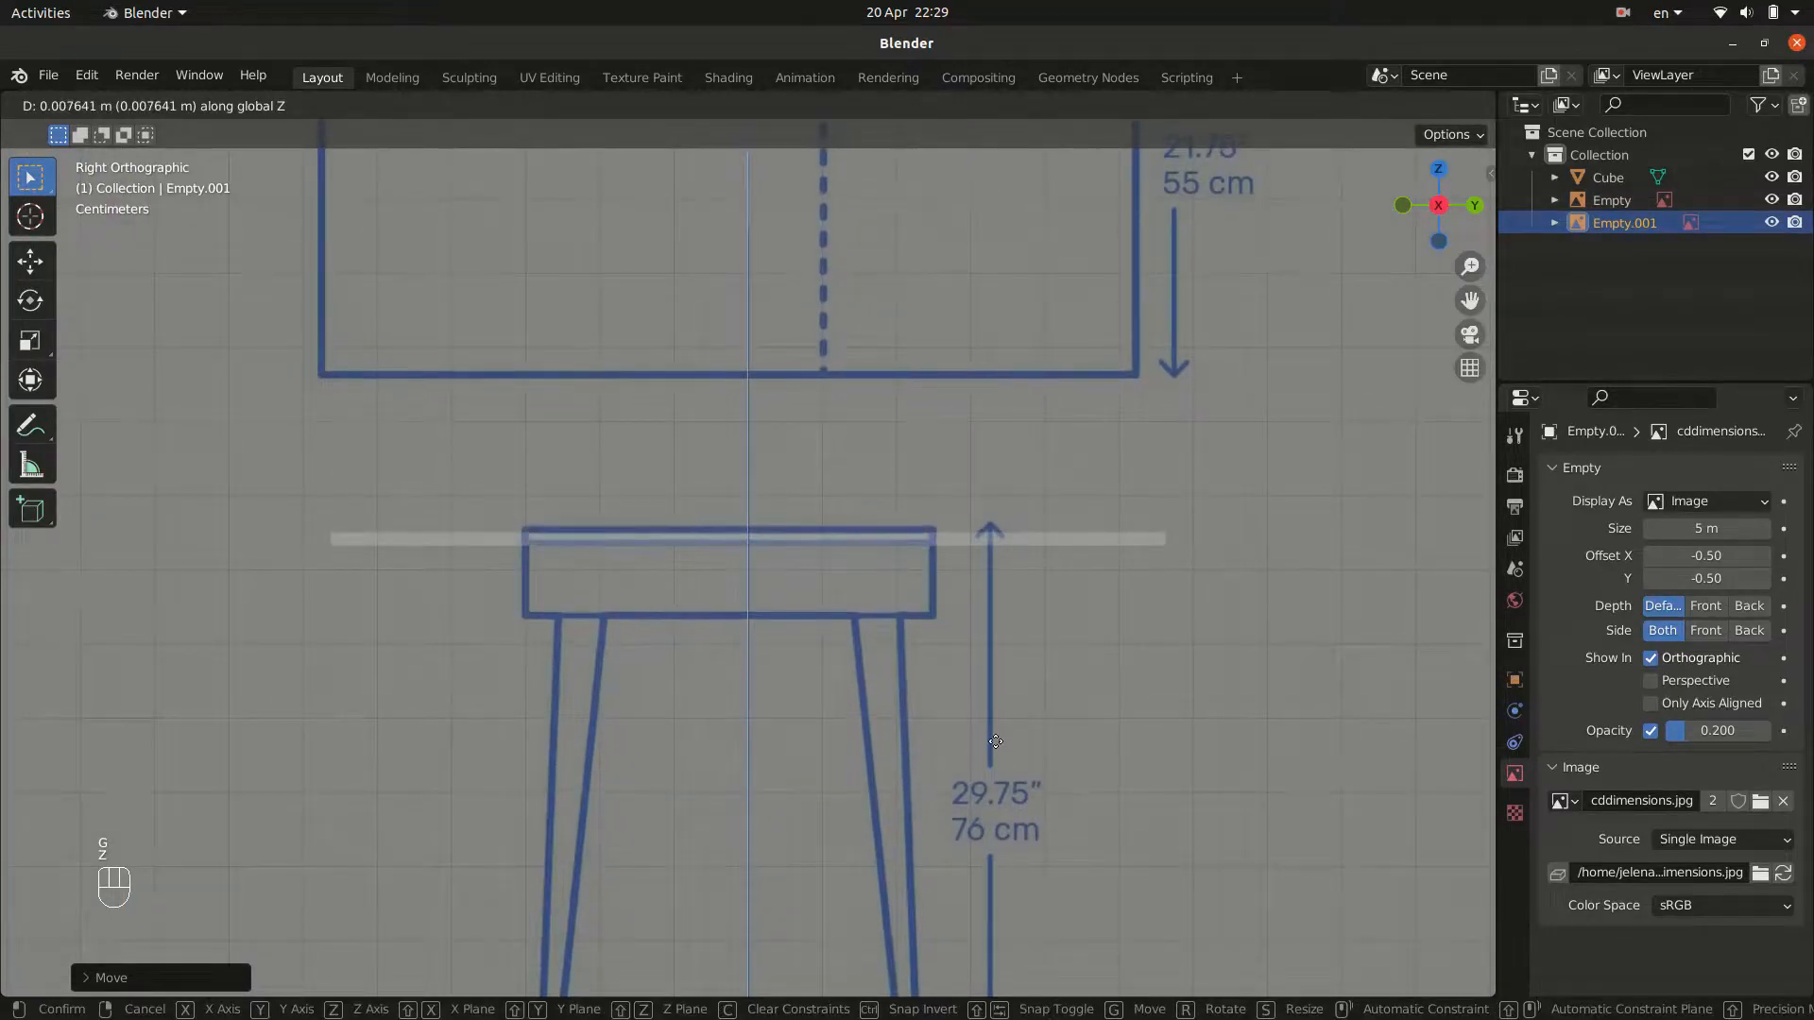
left_click(1026, 615)
Scale the tabletop slab along global Y to about 0.49 so its depth matches the desktop in the side elevation.
left_click(1035, 542)
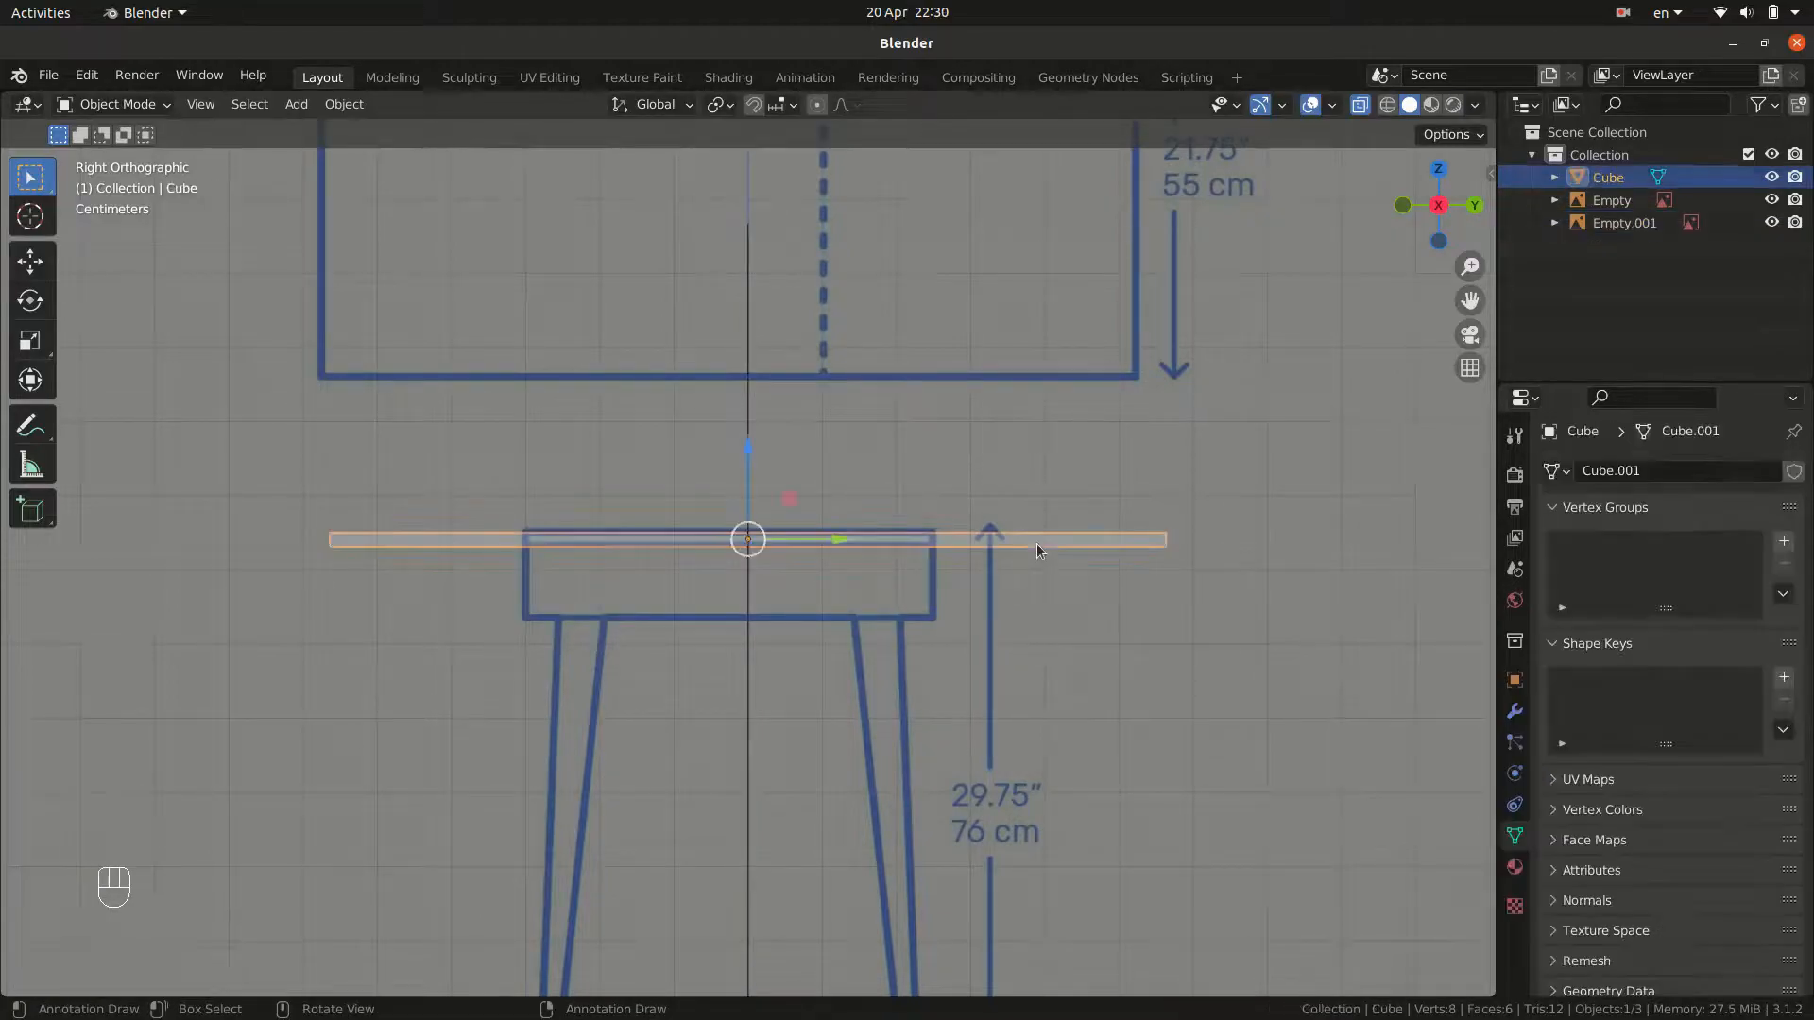
key("s")
key("y")
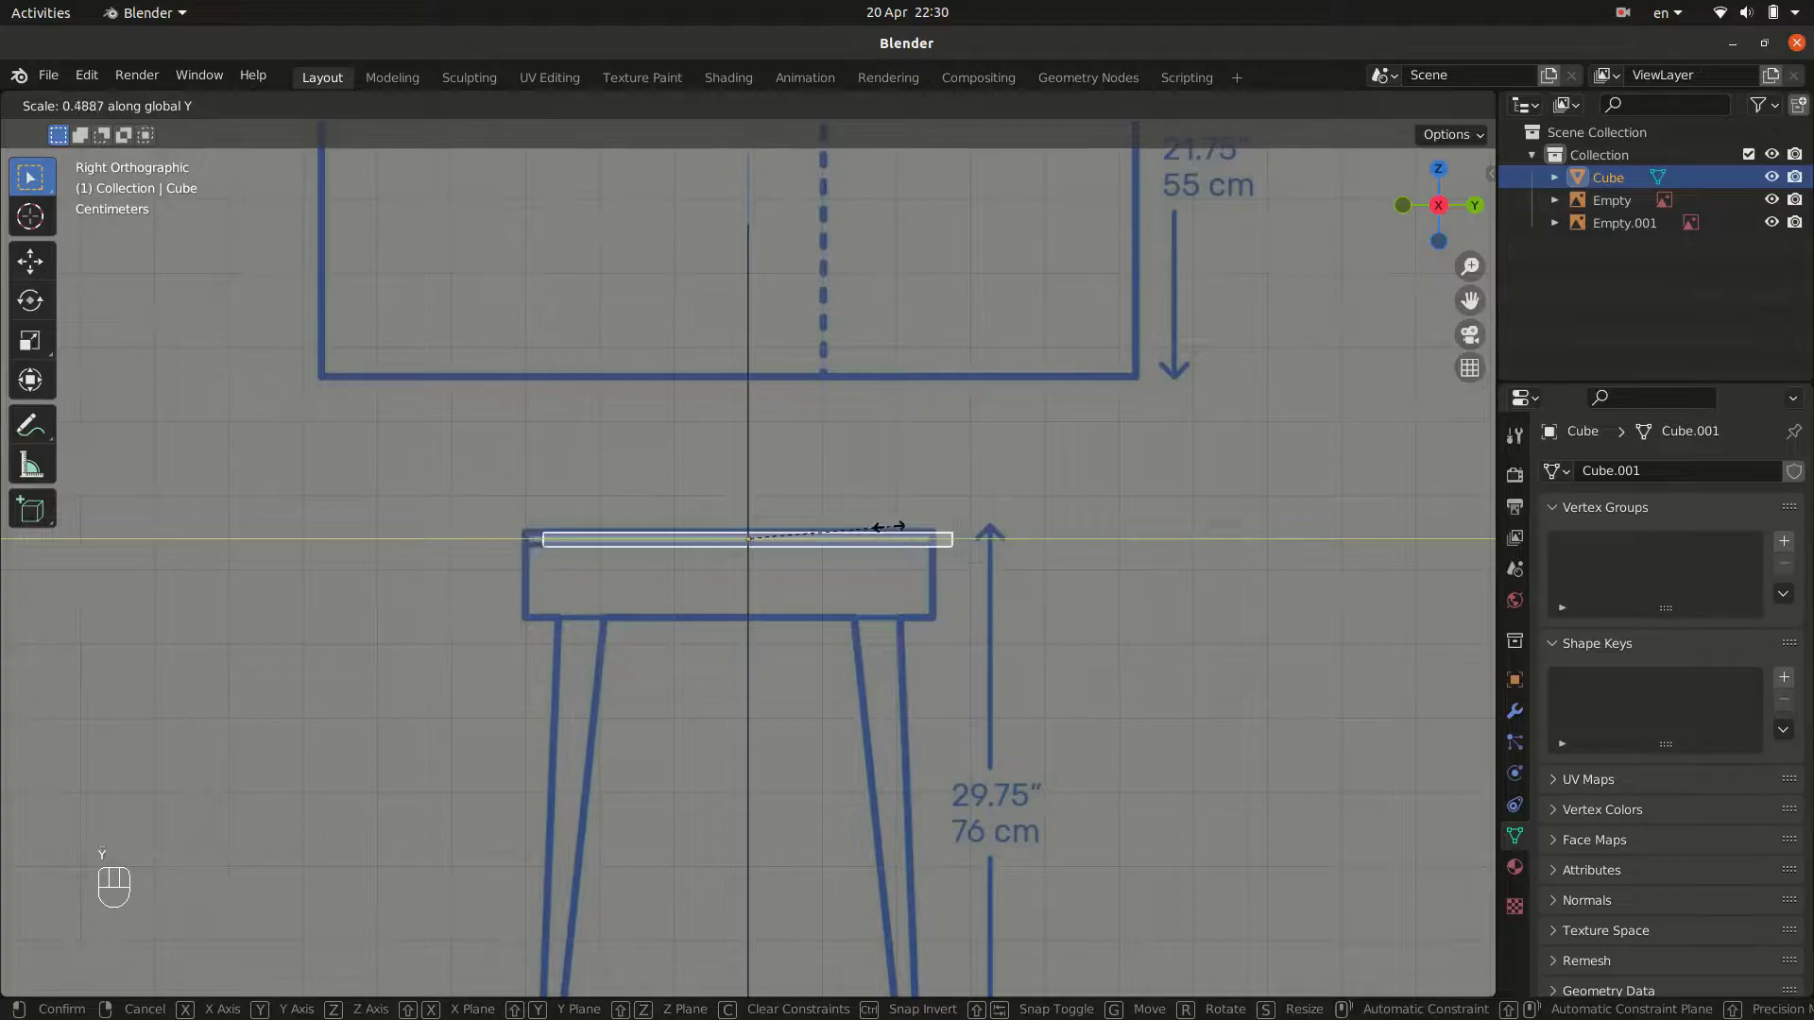
left_click(888, 527)
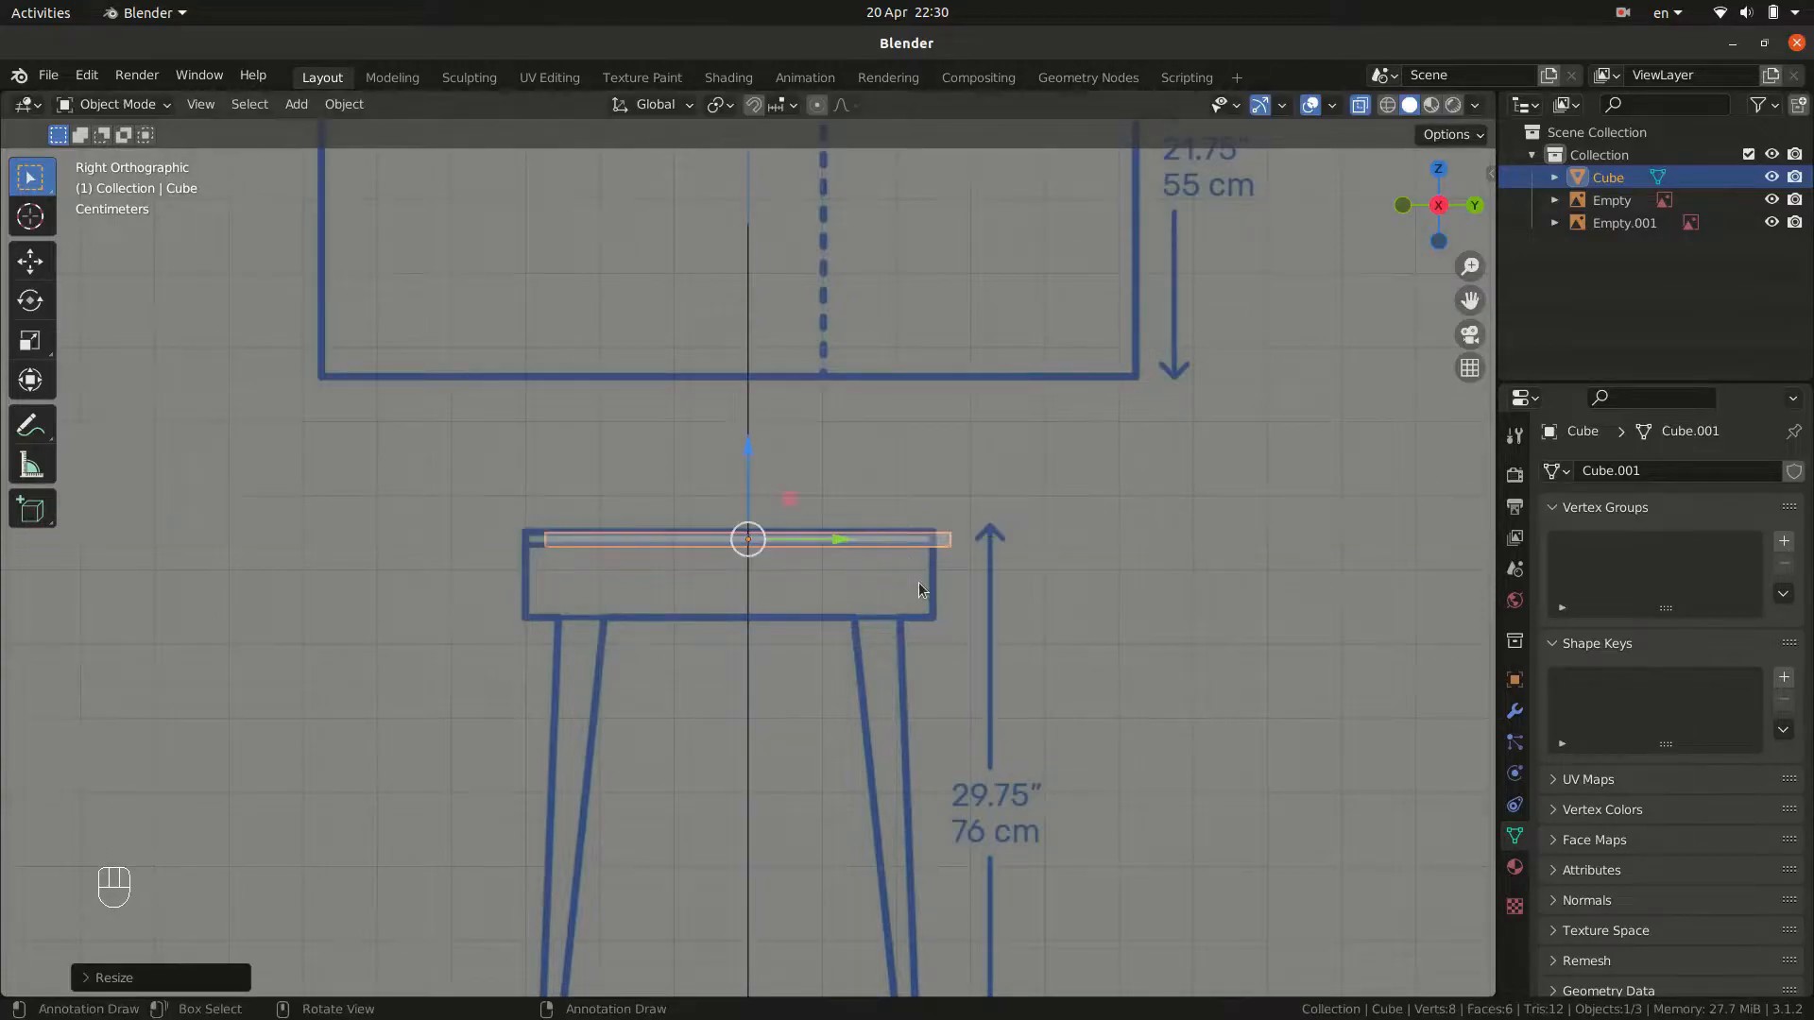
Move the side reference image about 0.022 m along Y so the side elevation's desktop lines up with the slab.
left_click(920, 588)
key("g")
key("y")
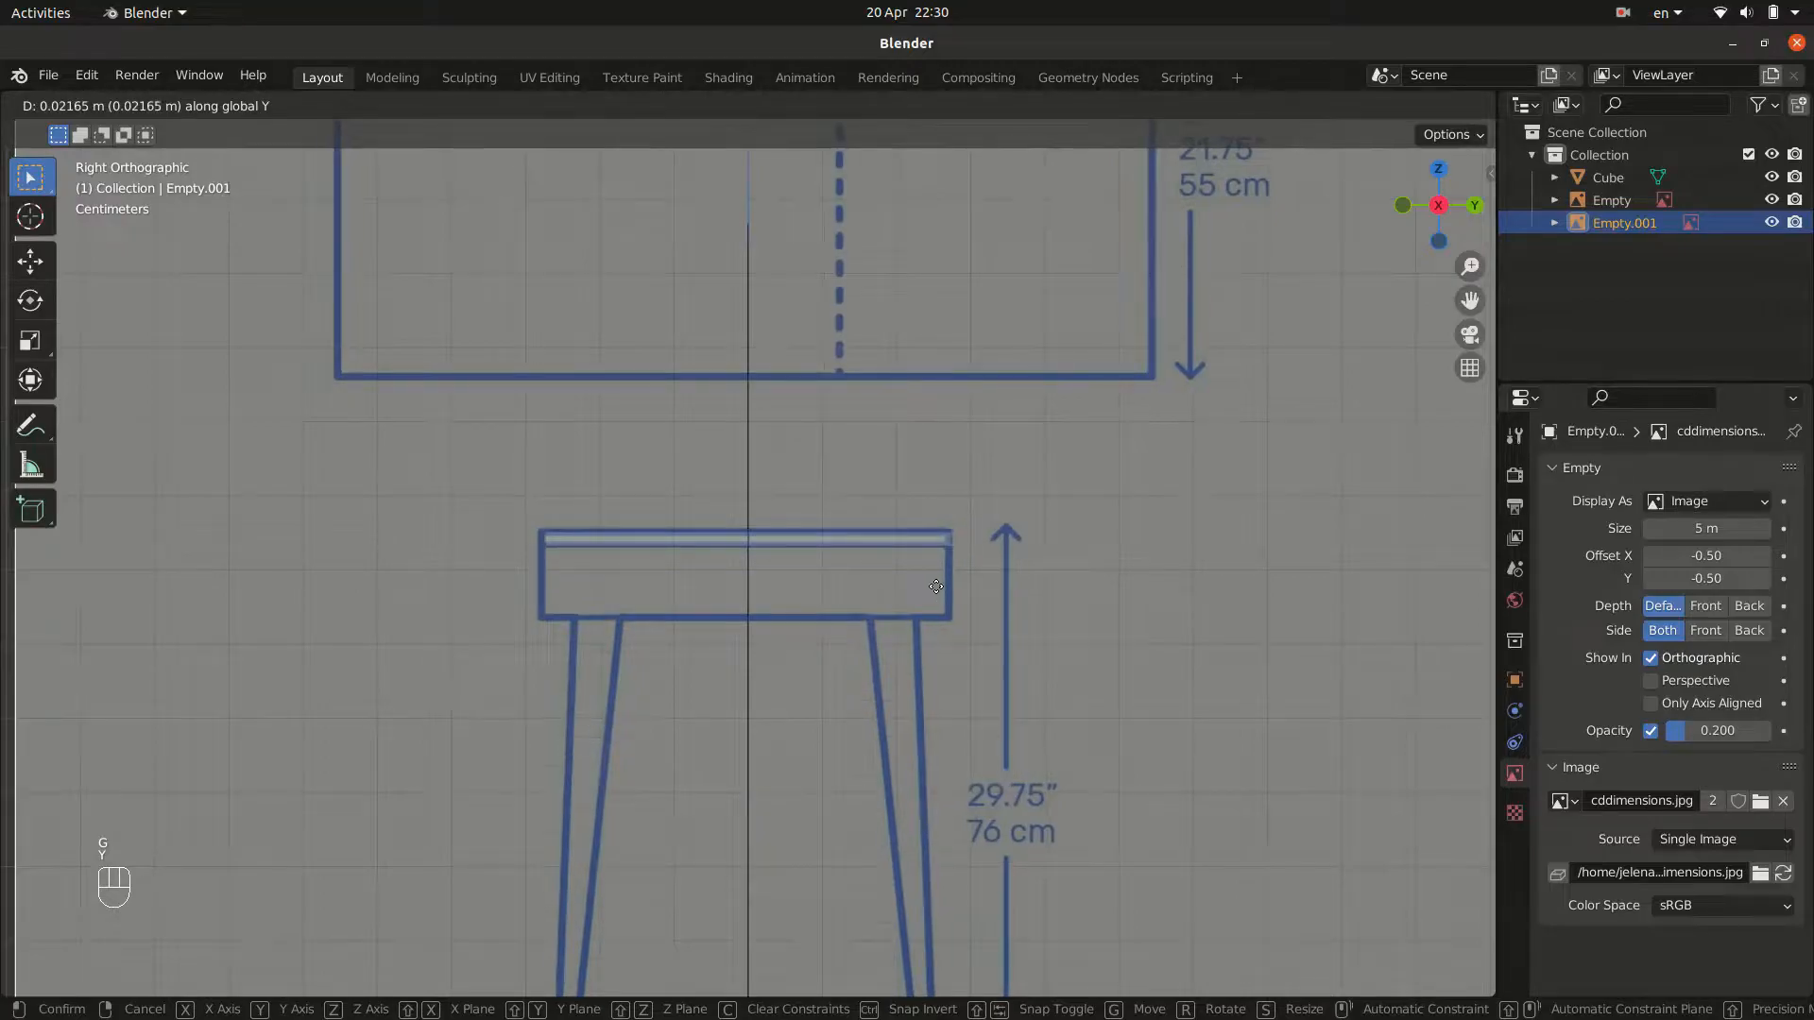
left_click(937, 586)
Check the slab and references in 3D, return to the front view and save the project as deskmodel.blend.
scroll(978, 624, "down", 4)
middle_click_drag(978, 624, 1292, 709)
middle_click_drag(1113, 682, 1338, 232)
mouse_move(1199, 401)
middle_mouse_down()
mouse_move(1130, 522)
mouse_move(1219, 429)
mouse_move(1206, 415)
middle_mouse_up()
key("KP_1")
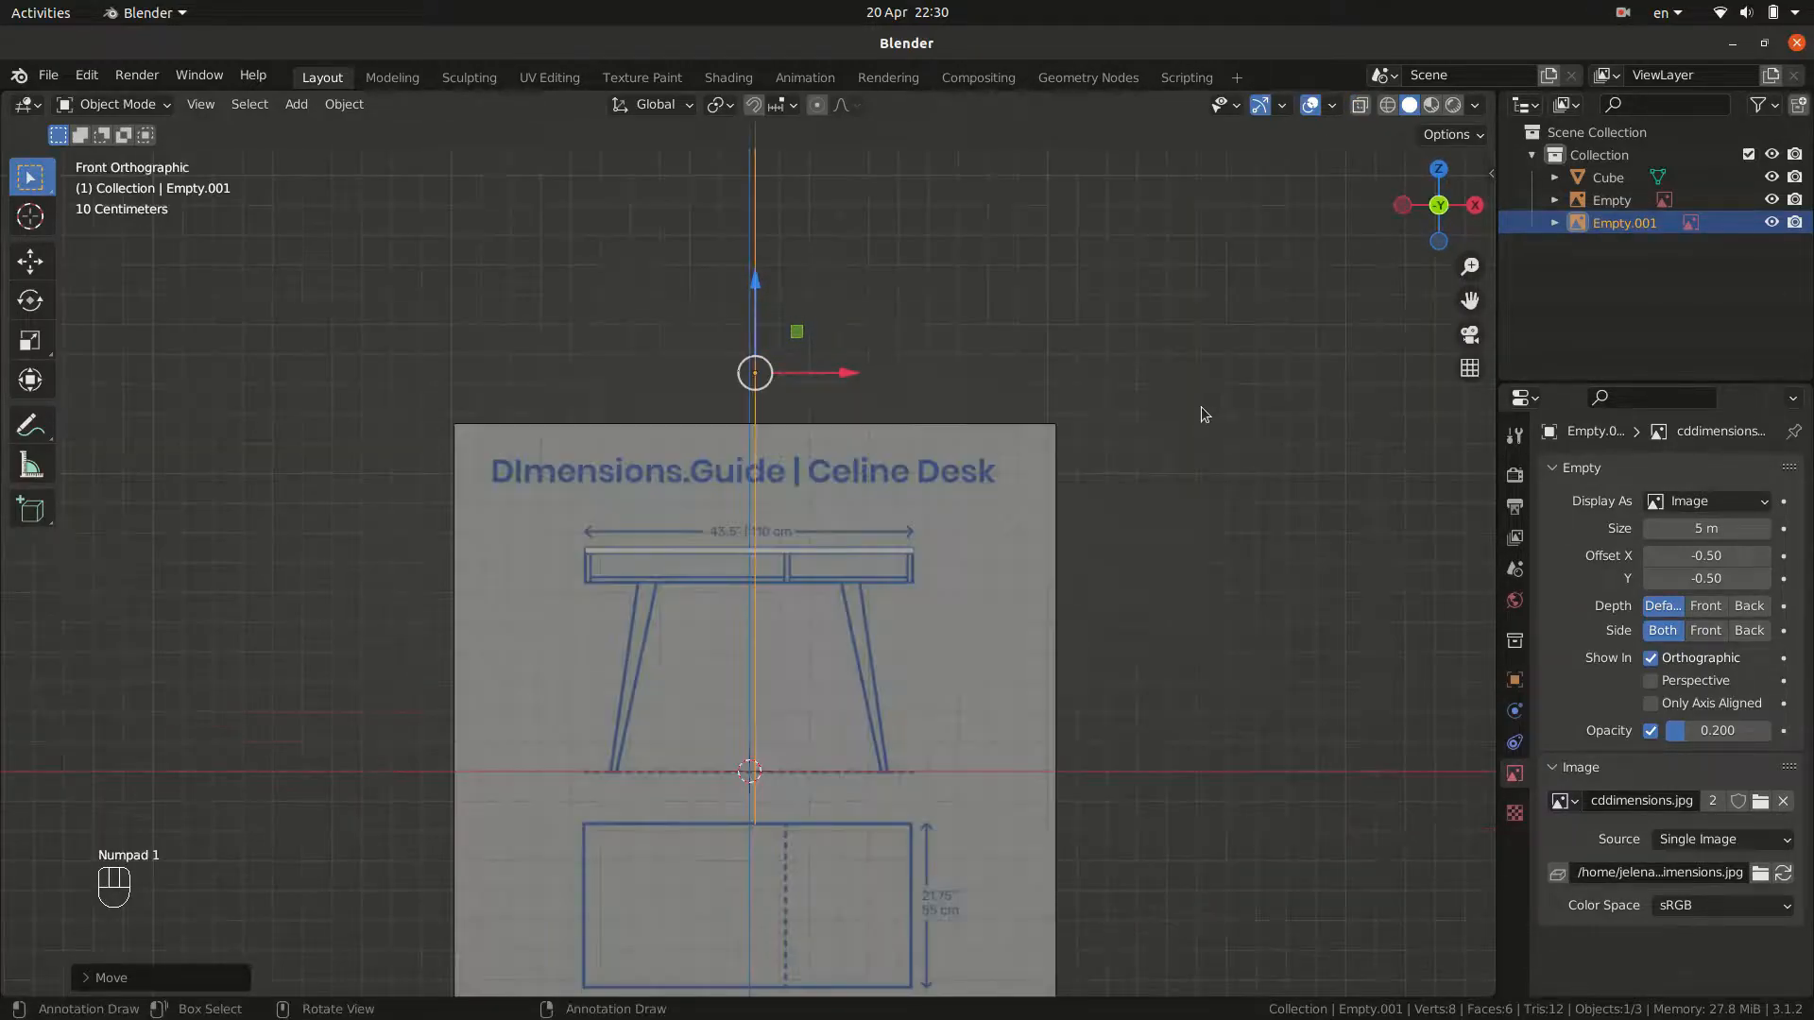
key("ctrl+s")
Duplicate the tabletop slab in place and rotate the copy 90° about the global Y axis.
scroll(985, 620, "up", 6)
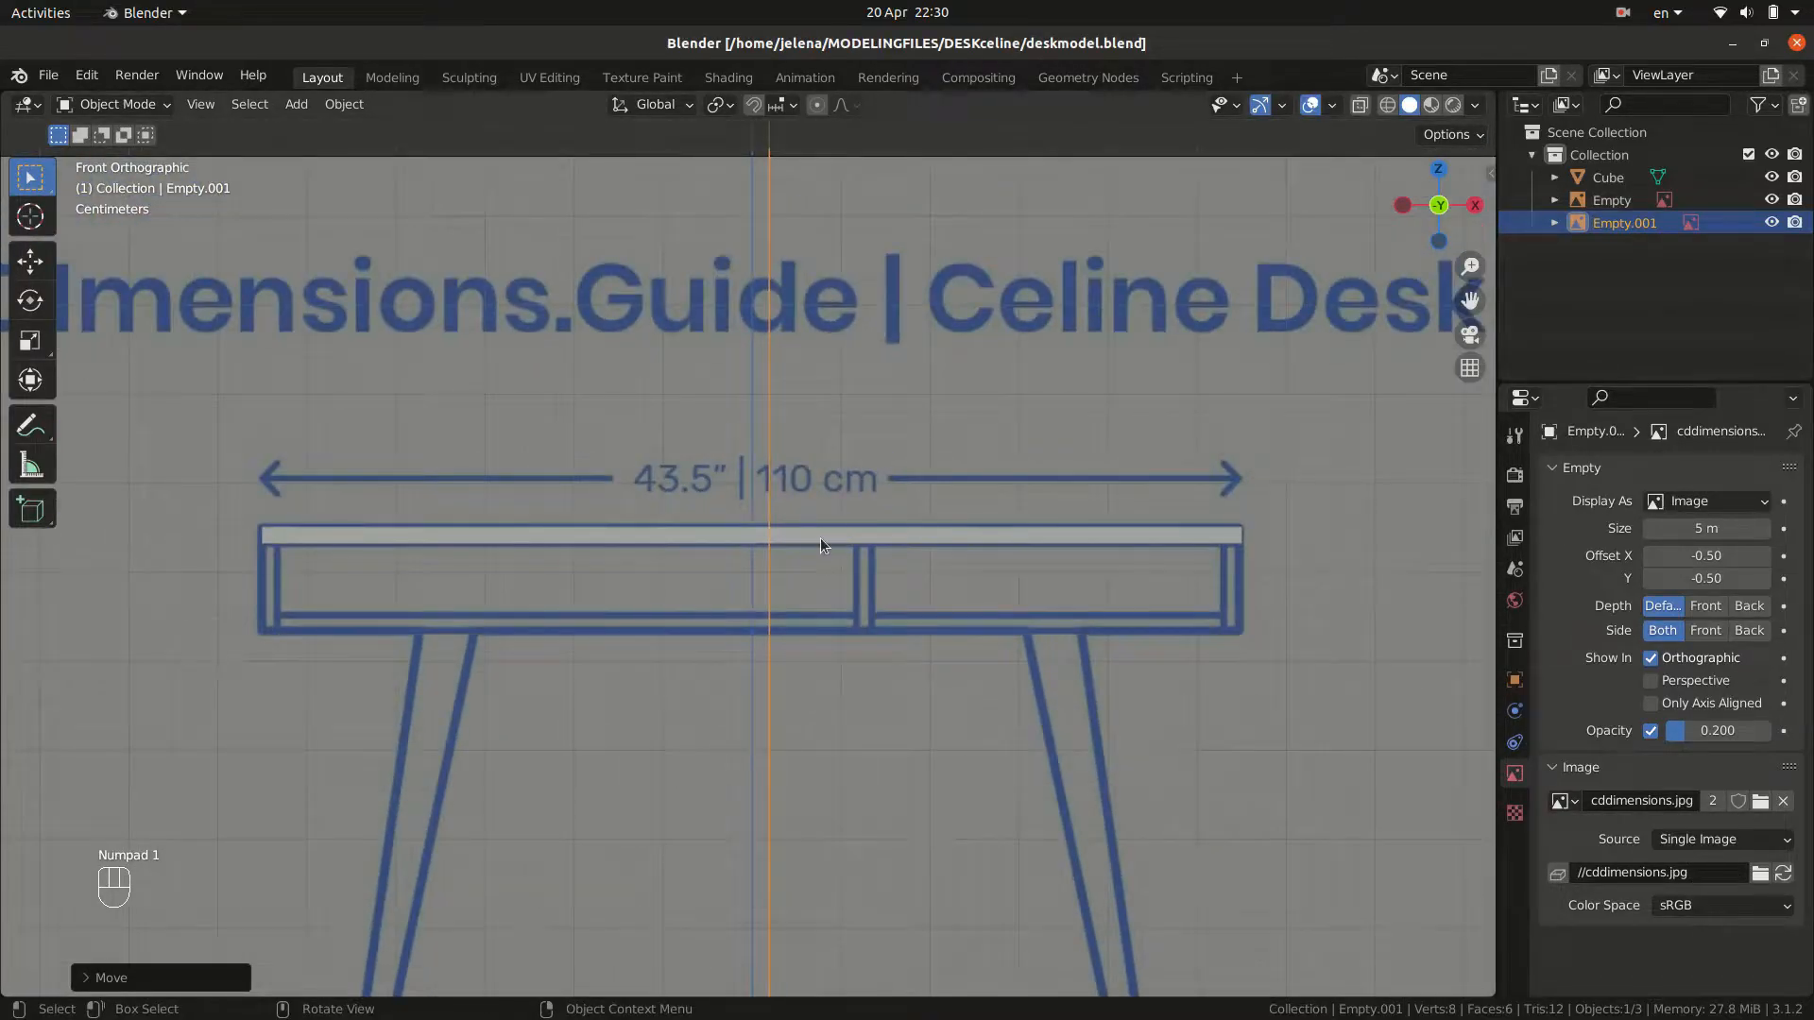
left_click(820, 536)
key("shift+d")
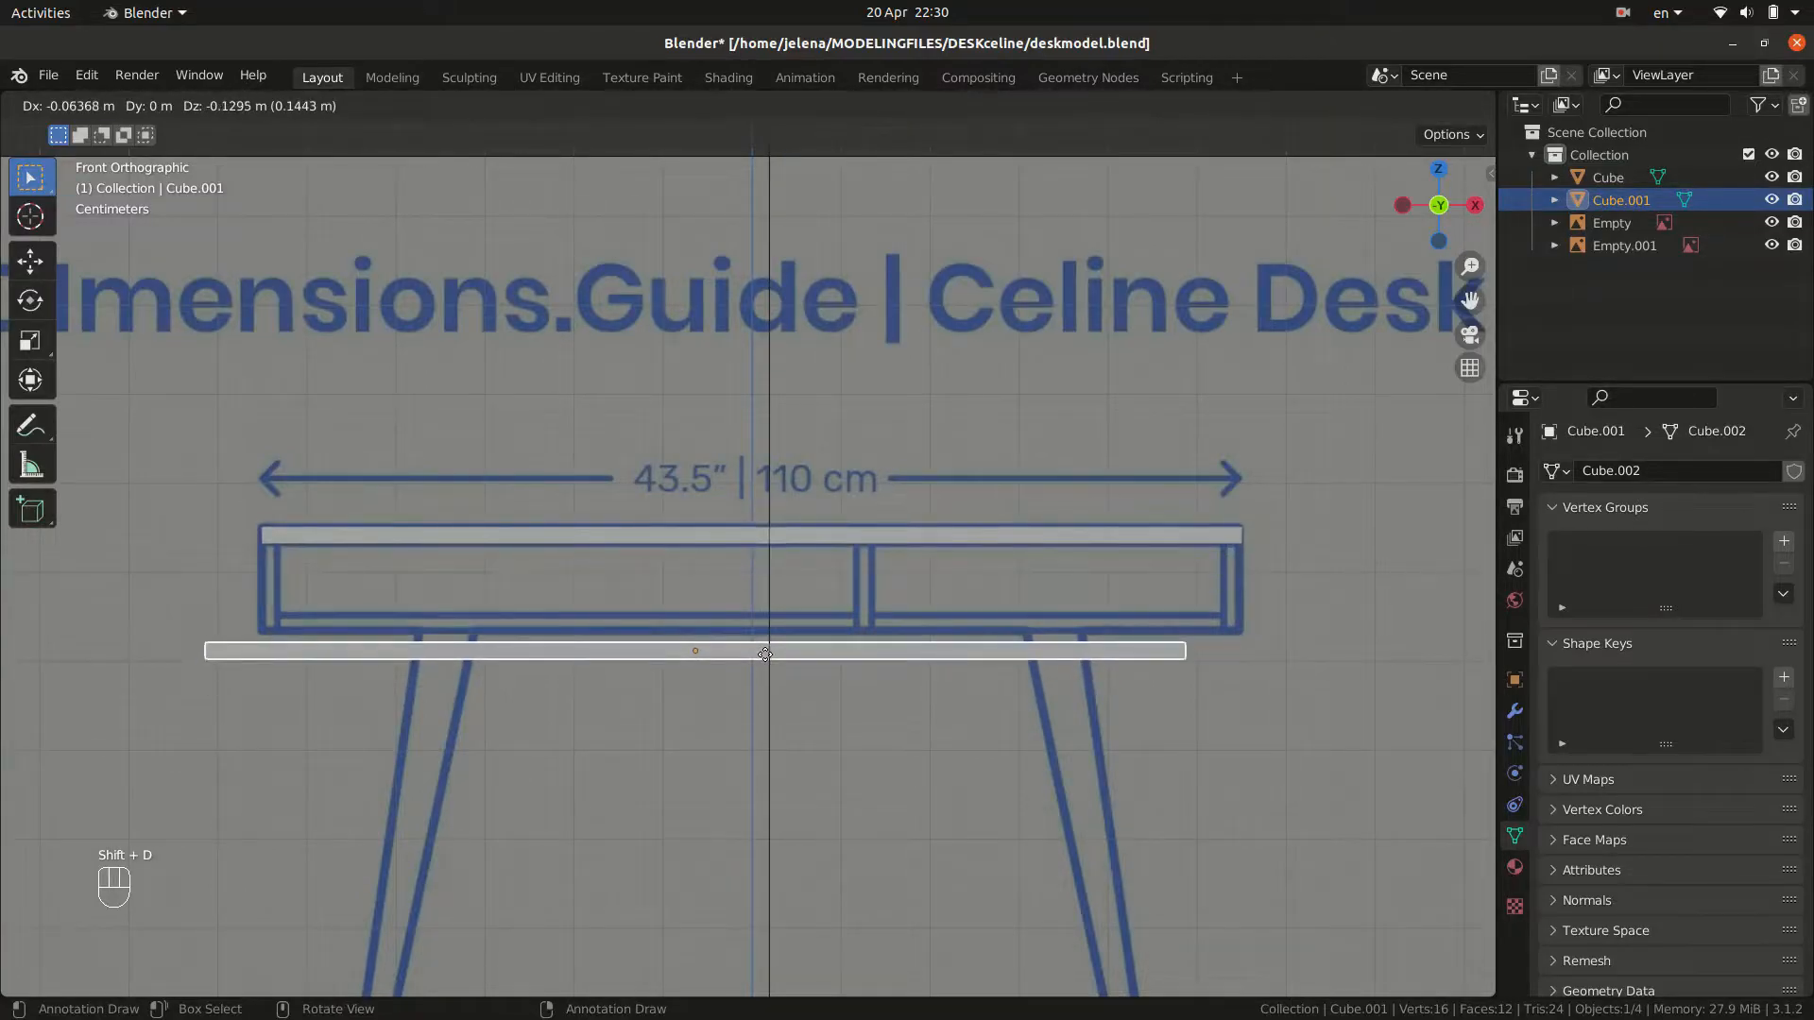
key("Escape")
key("r")
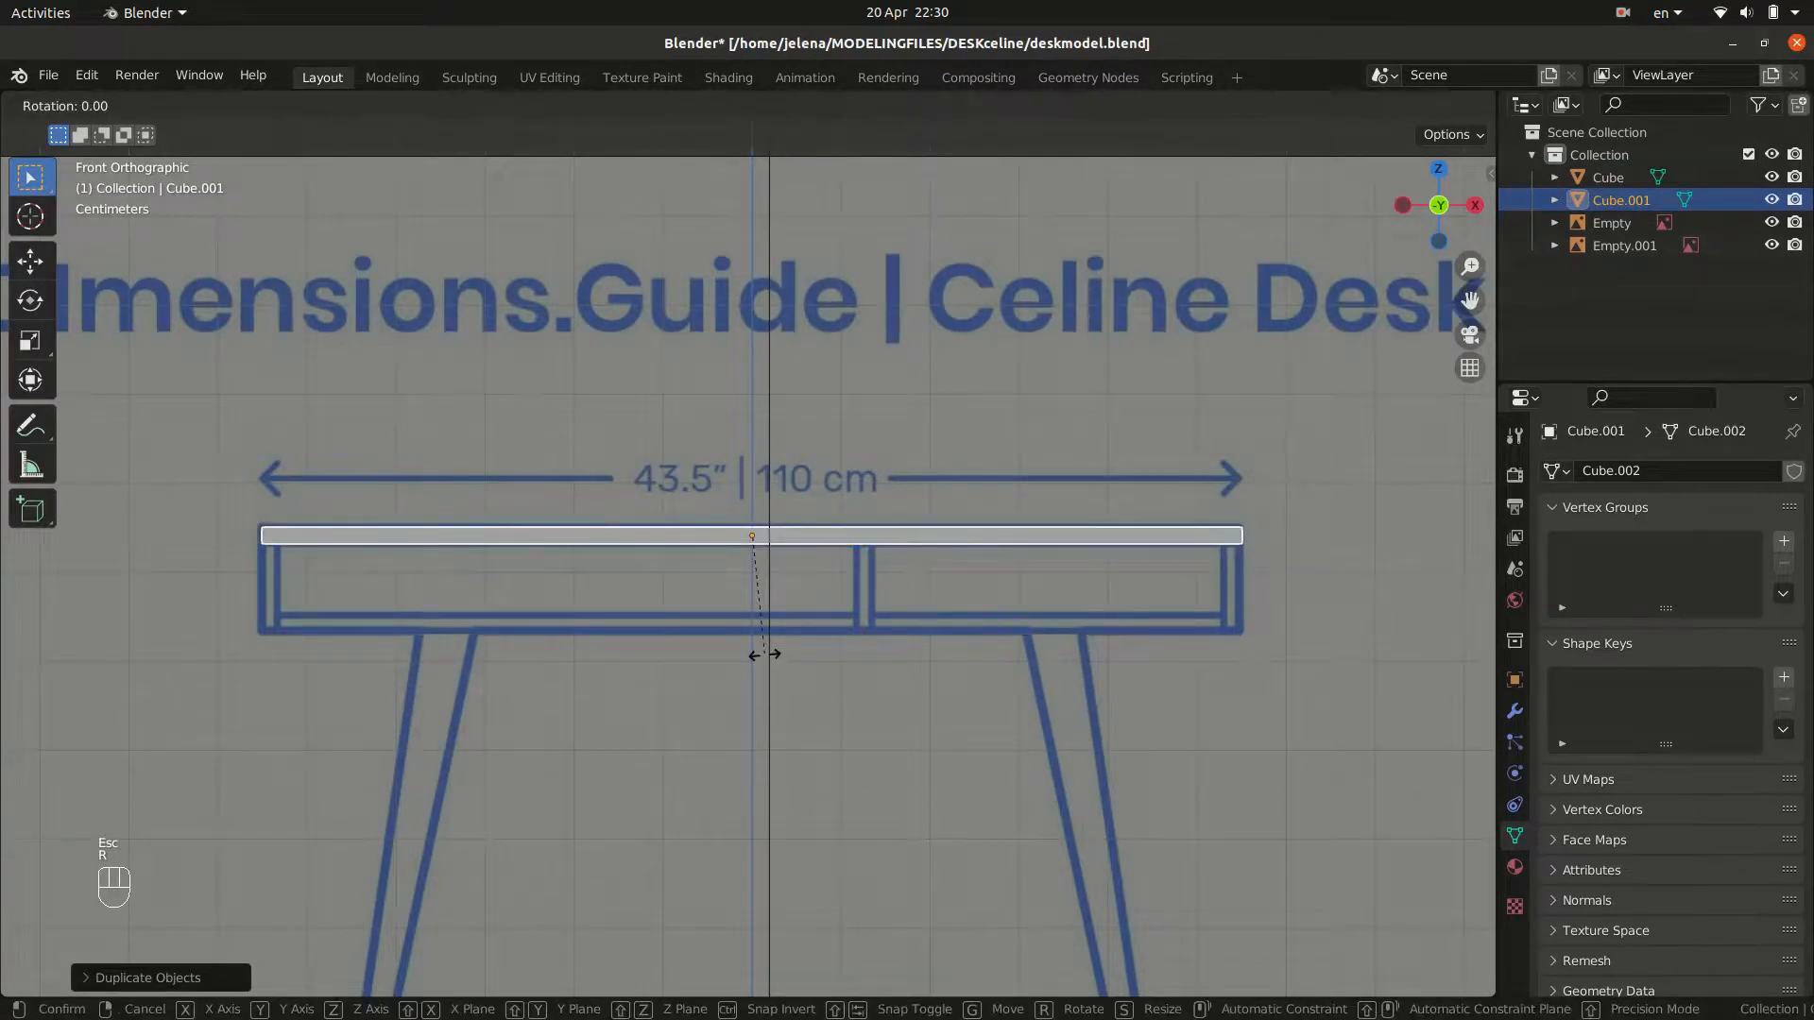
key("y")
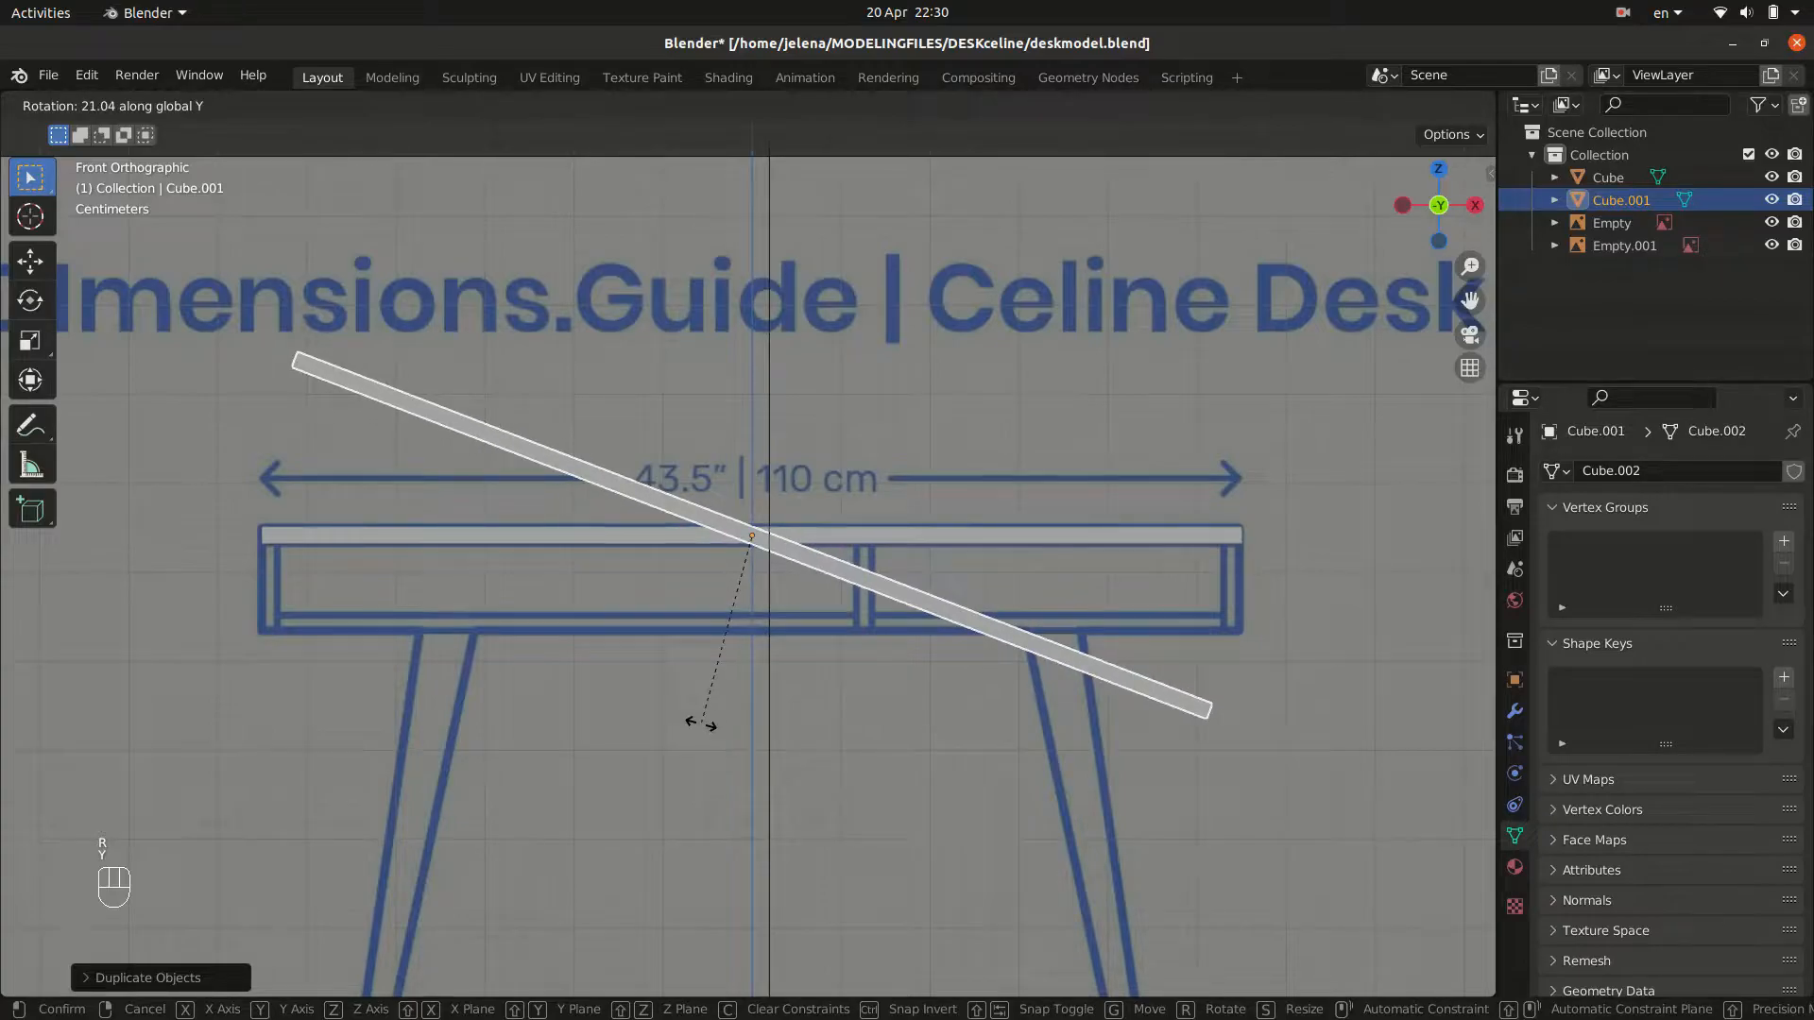
key("KP_9")
key("KP_0")
key("KP_Enter")
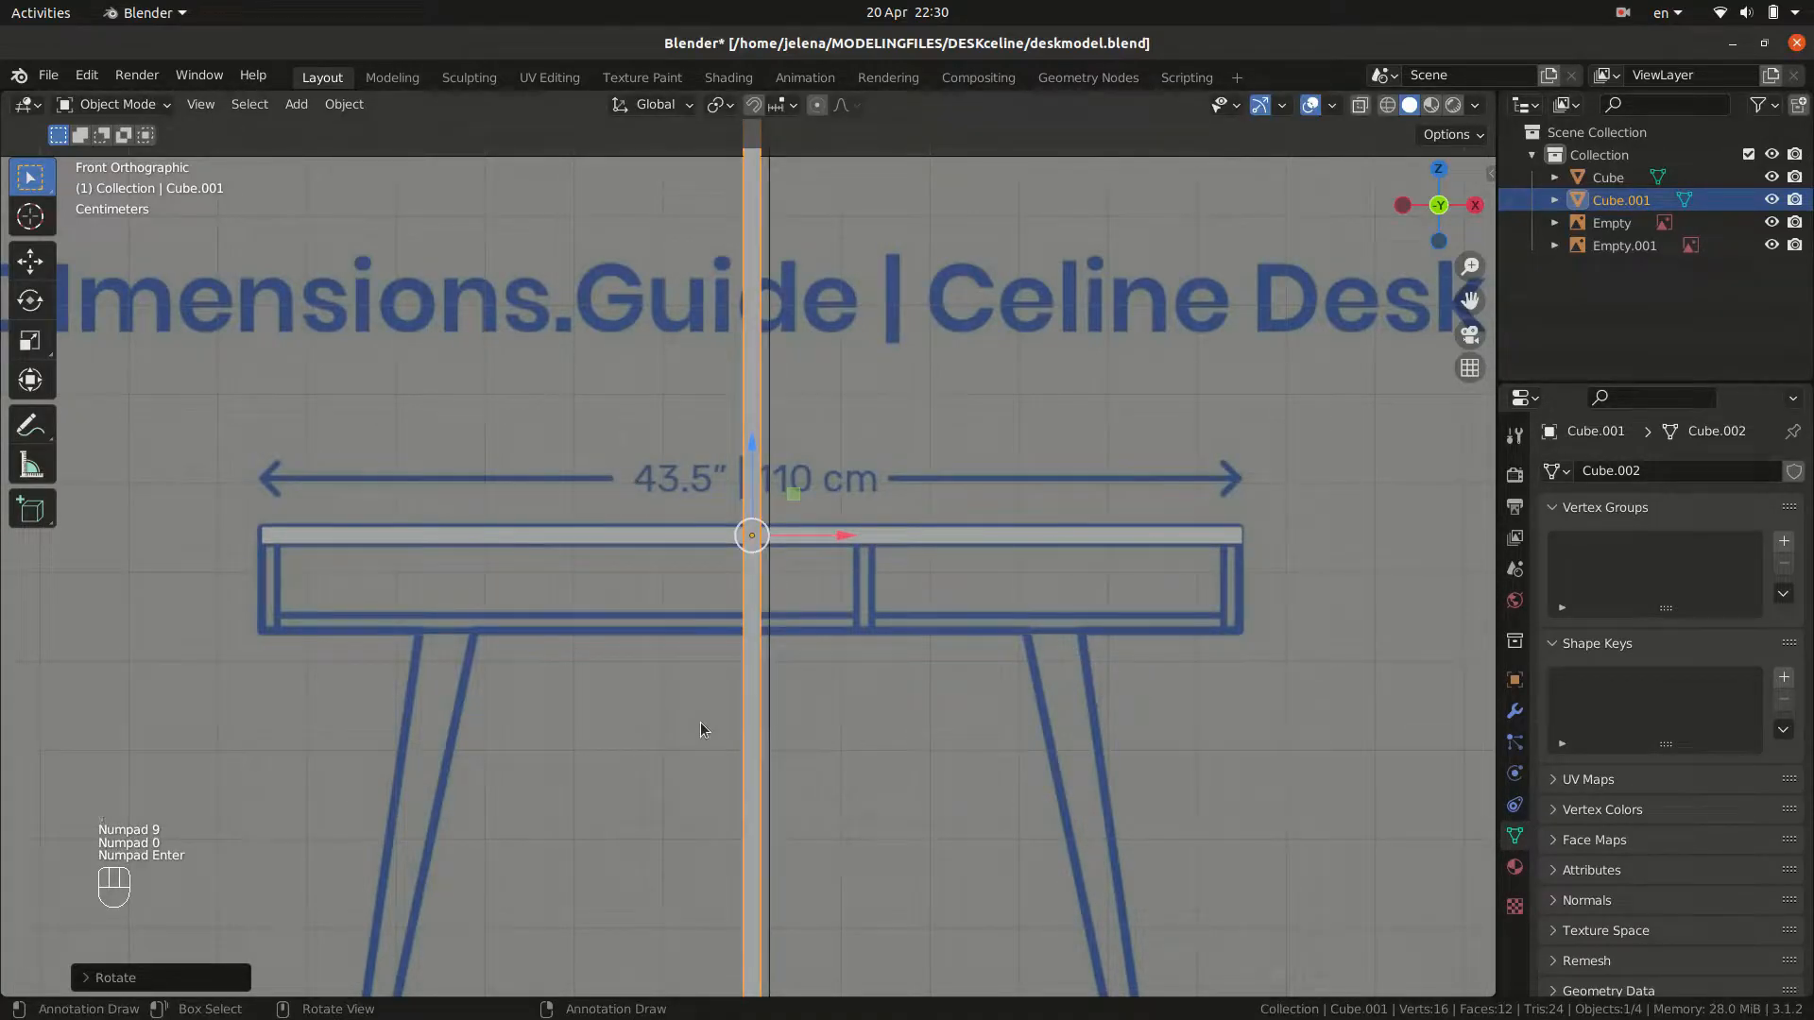
Shorten the upright copy along Z to side-panel height and place it under the tabletop's left end on the front elevation.
key("s")
key("z")
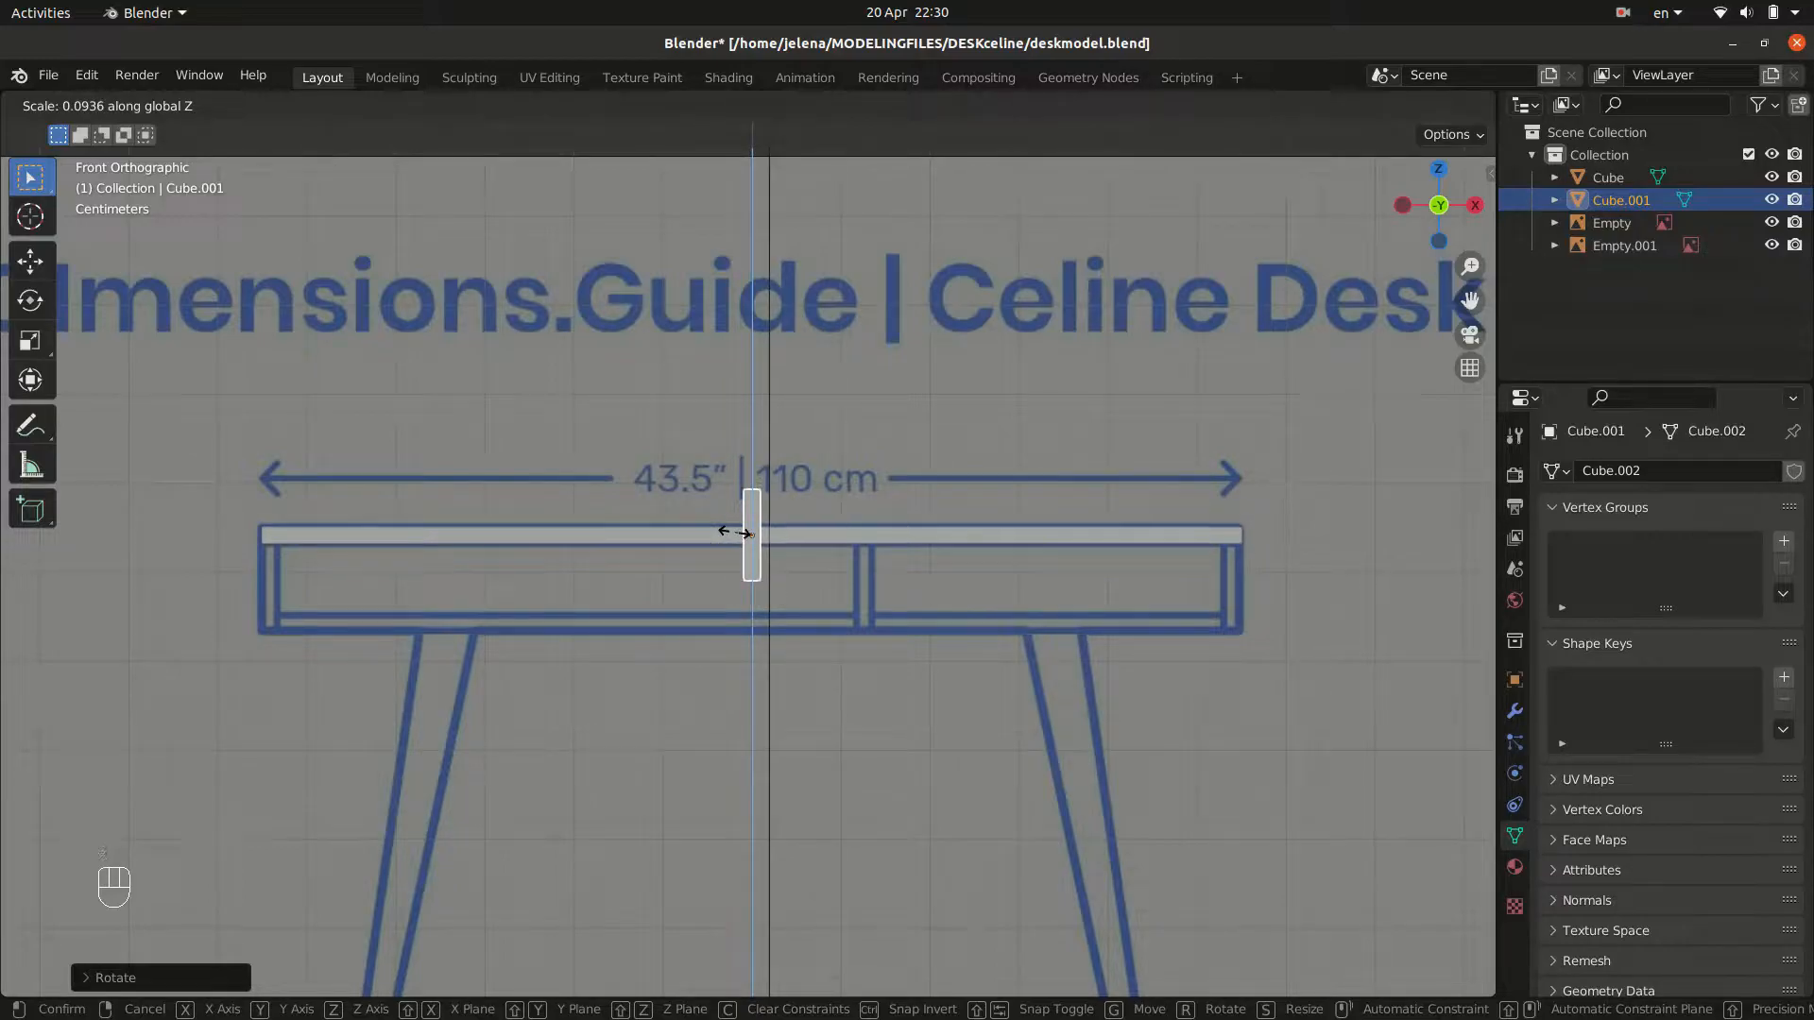
left_click(739, 532)
key("g")
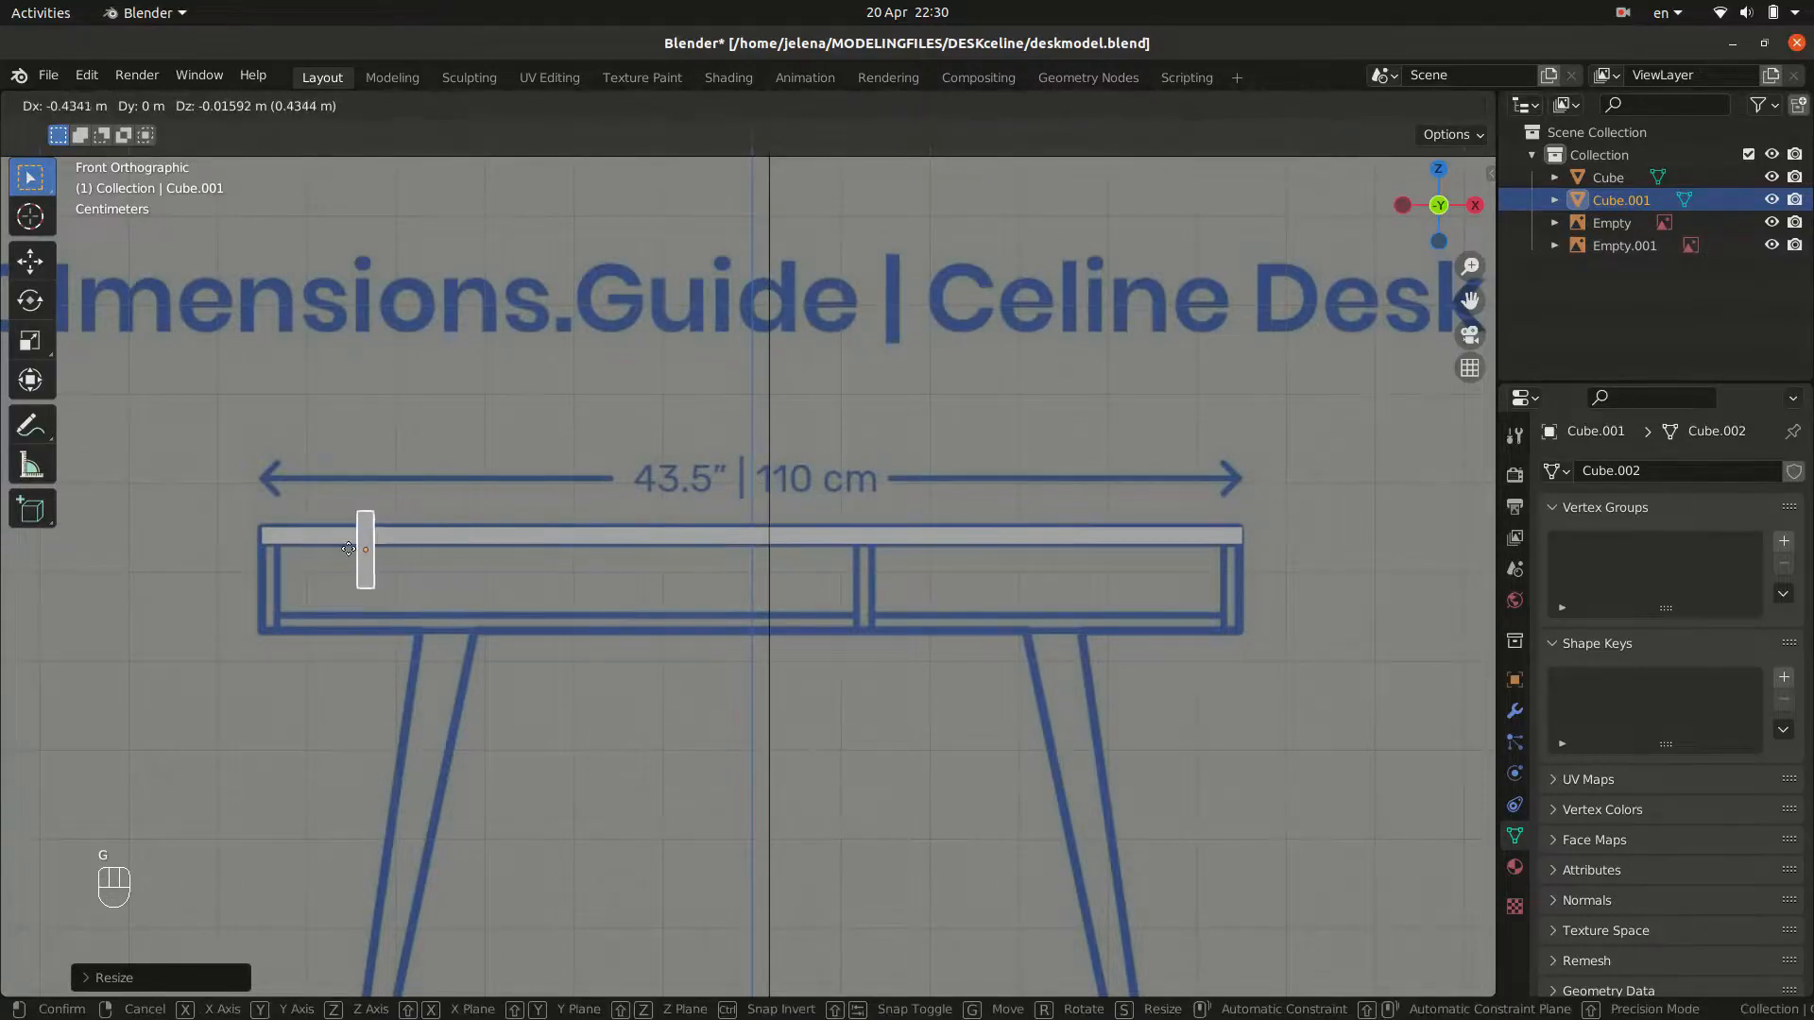
left_click(265, 553)
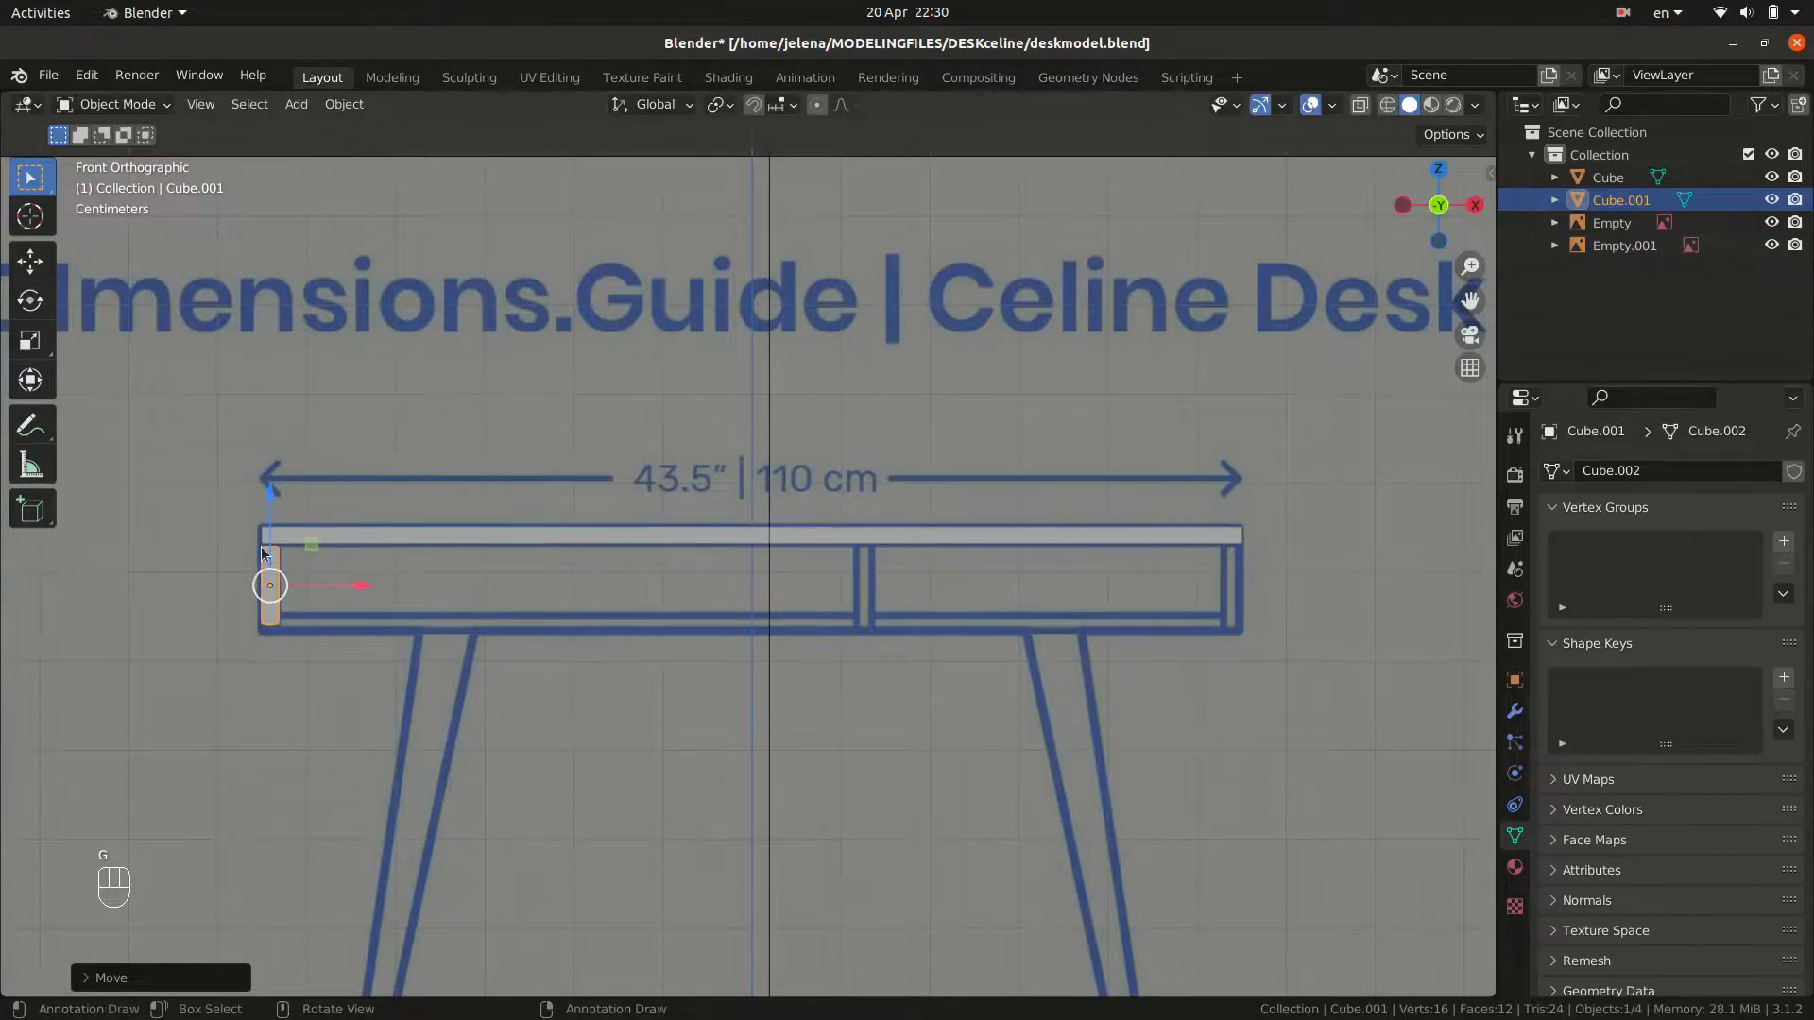
Enable vertex snapping and snap the side panel's top left corner to the tabletop's lower left corner.
scroll(265, 549, "up", 4)
middle_click_drag(451, 582, 1493, 610, "shift")
scroll(1255, 498, "up", 2)
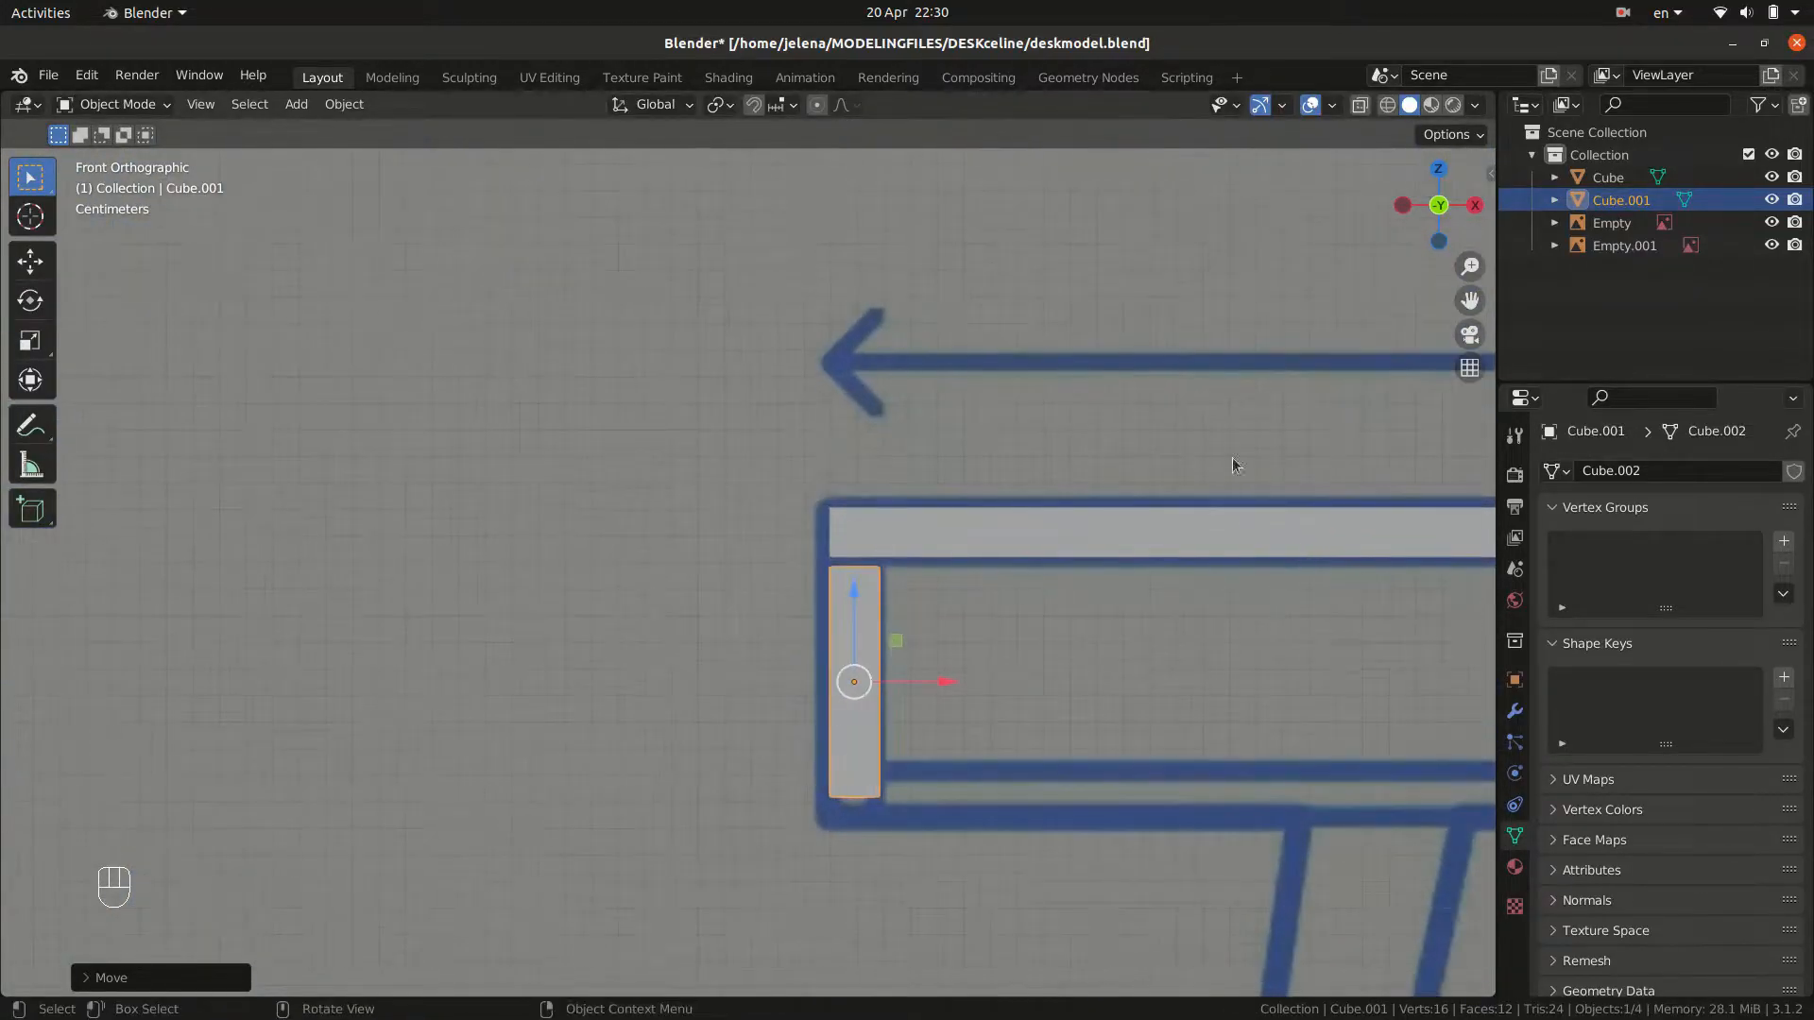
left_click(785, 112)
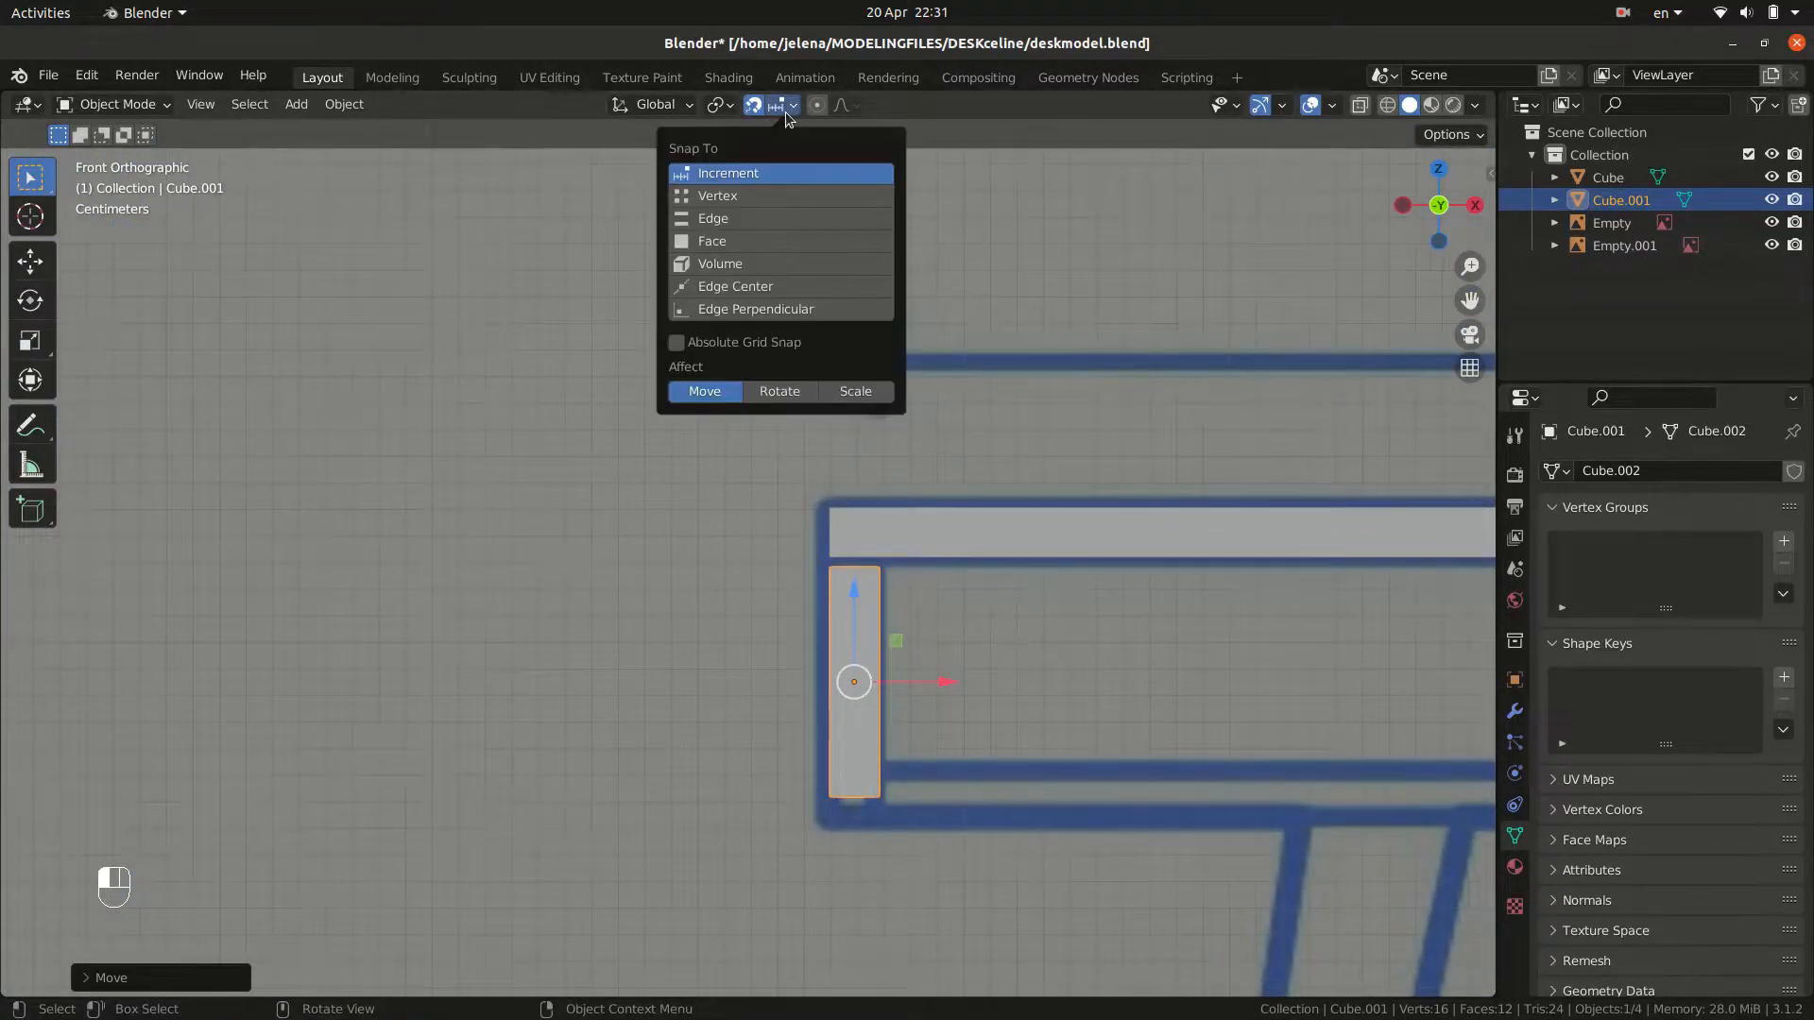
left_click(779, 196)
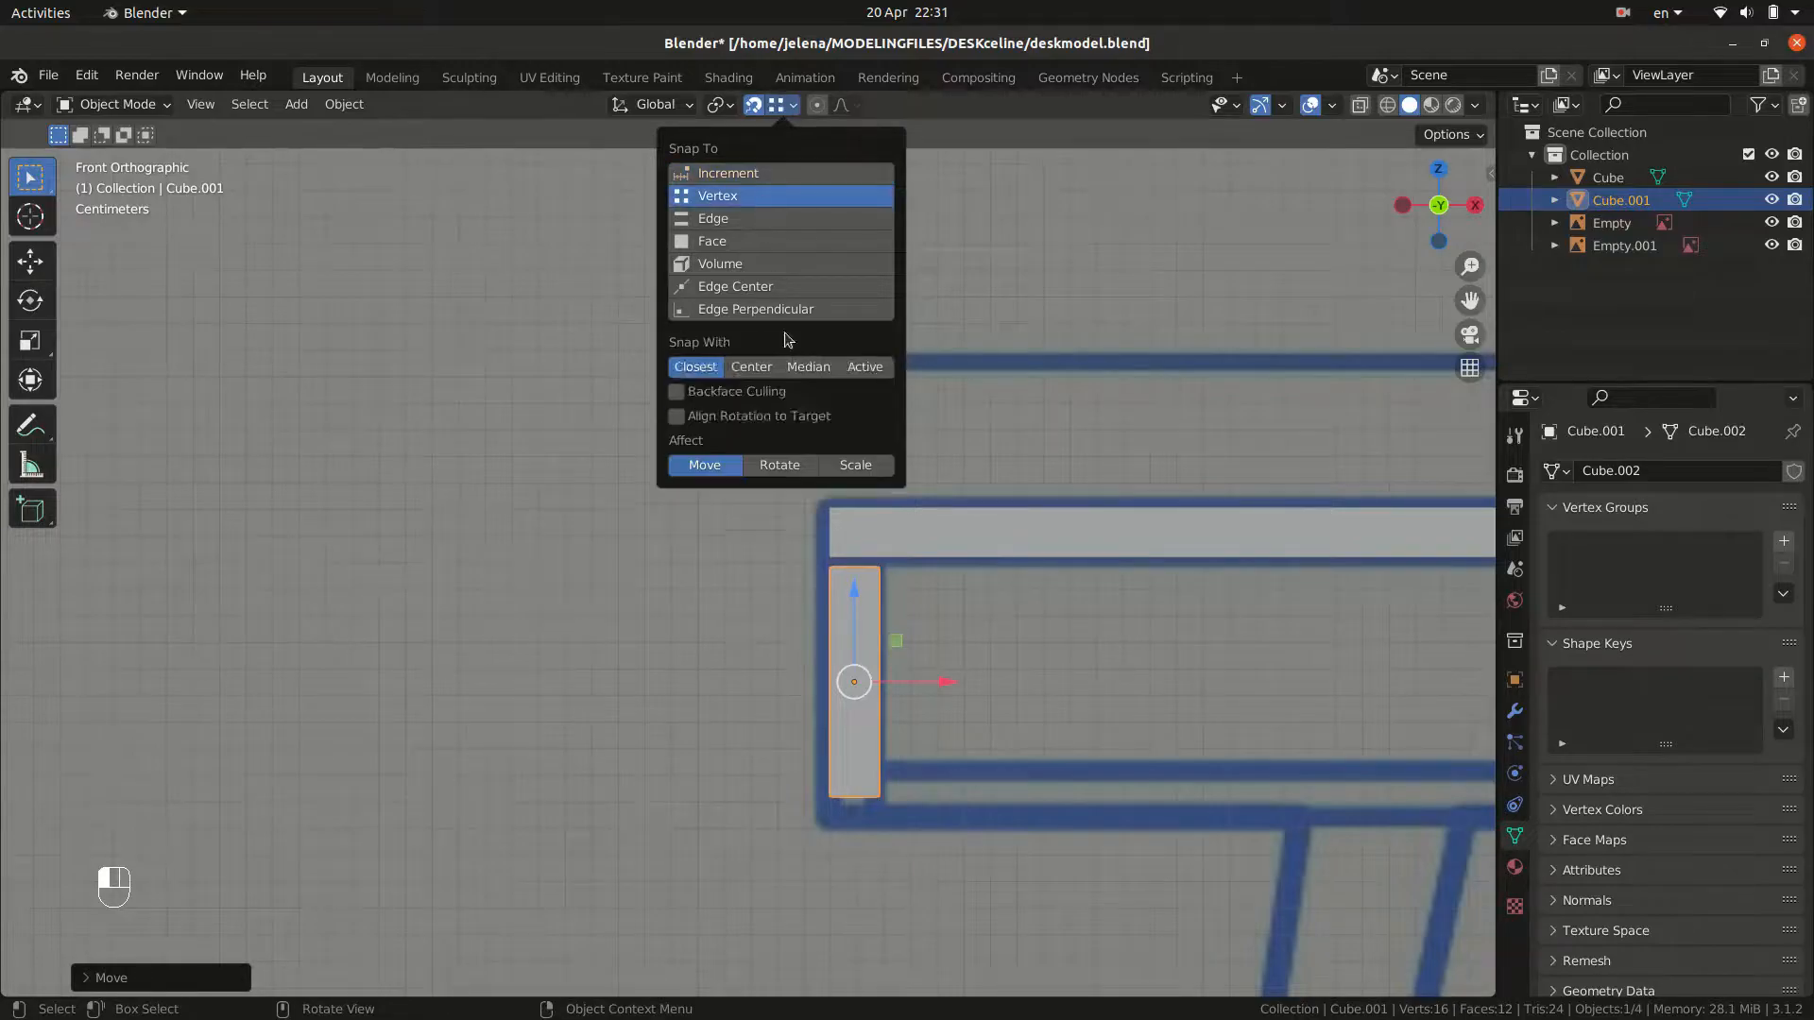
left_click(832, 566)
left_click(835, 575)
key("g")
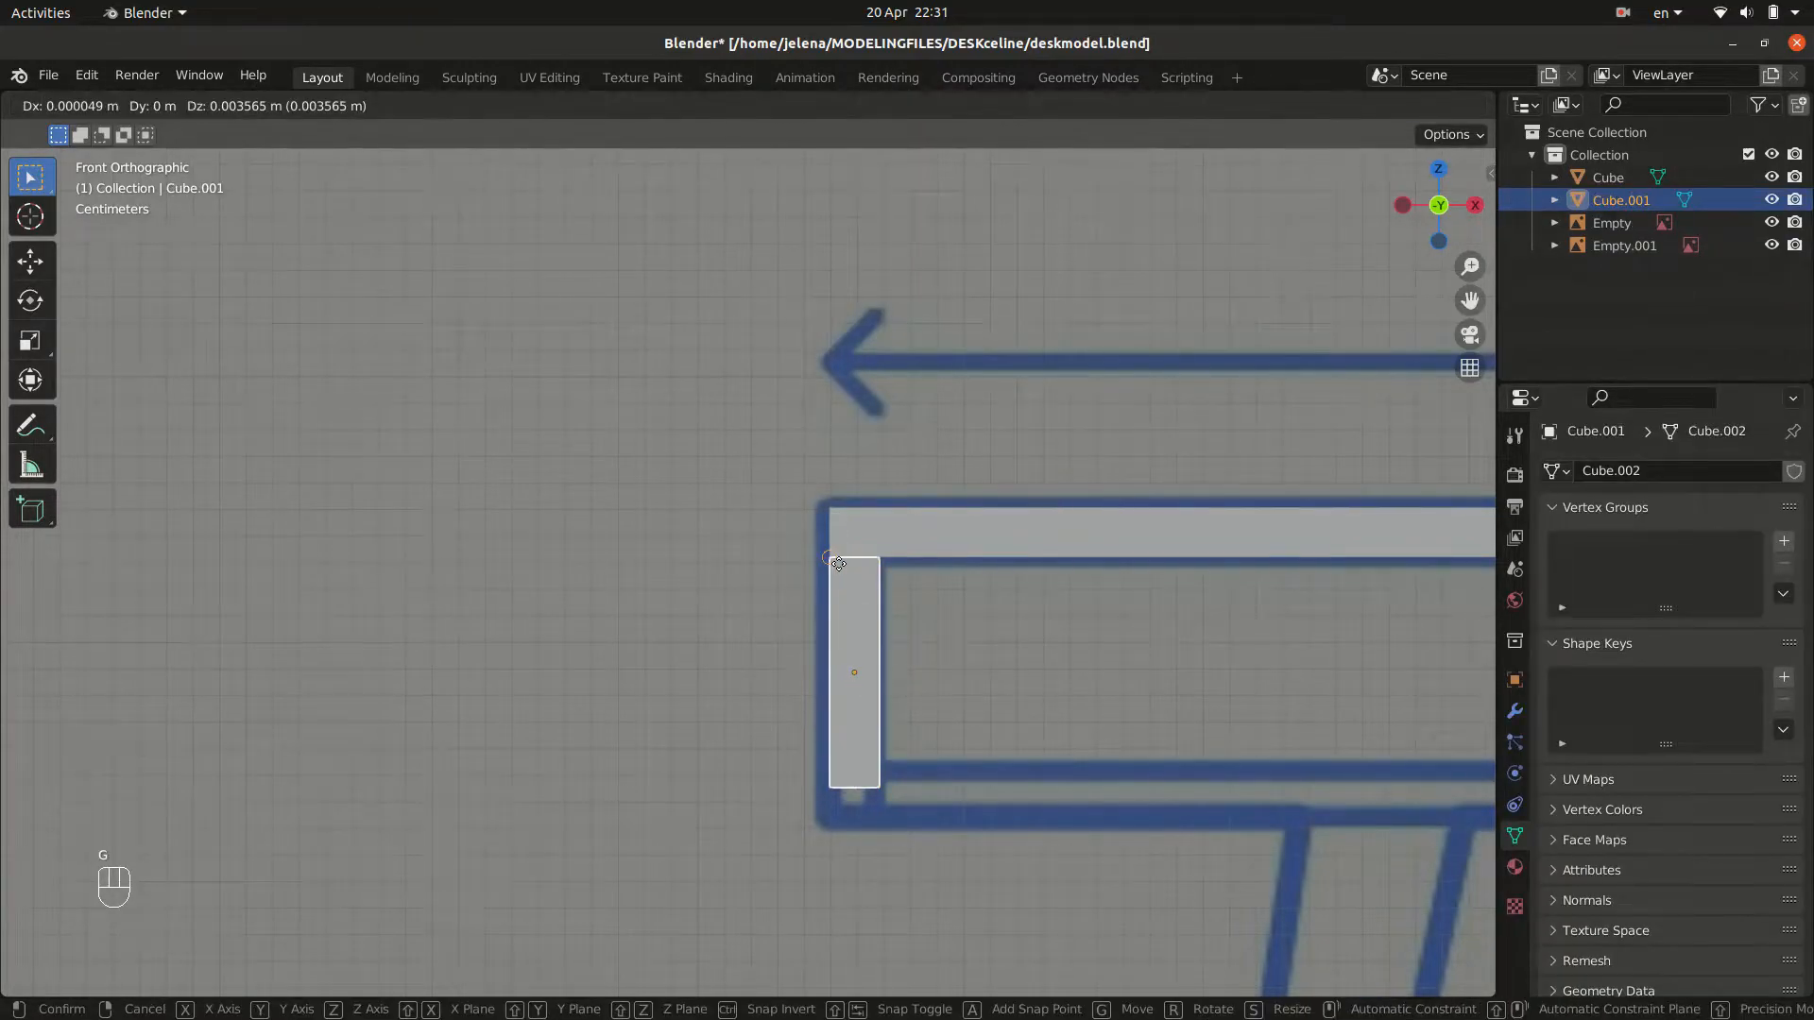
left_click(835, 571)
With X-ray on, lower the left panel's bottom vertices along Z to the bottom line of the drawn desk frame.
scroll(843, 695, "down", 4)
middle_click_drag(802, 695, 1294, 822)
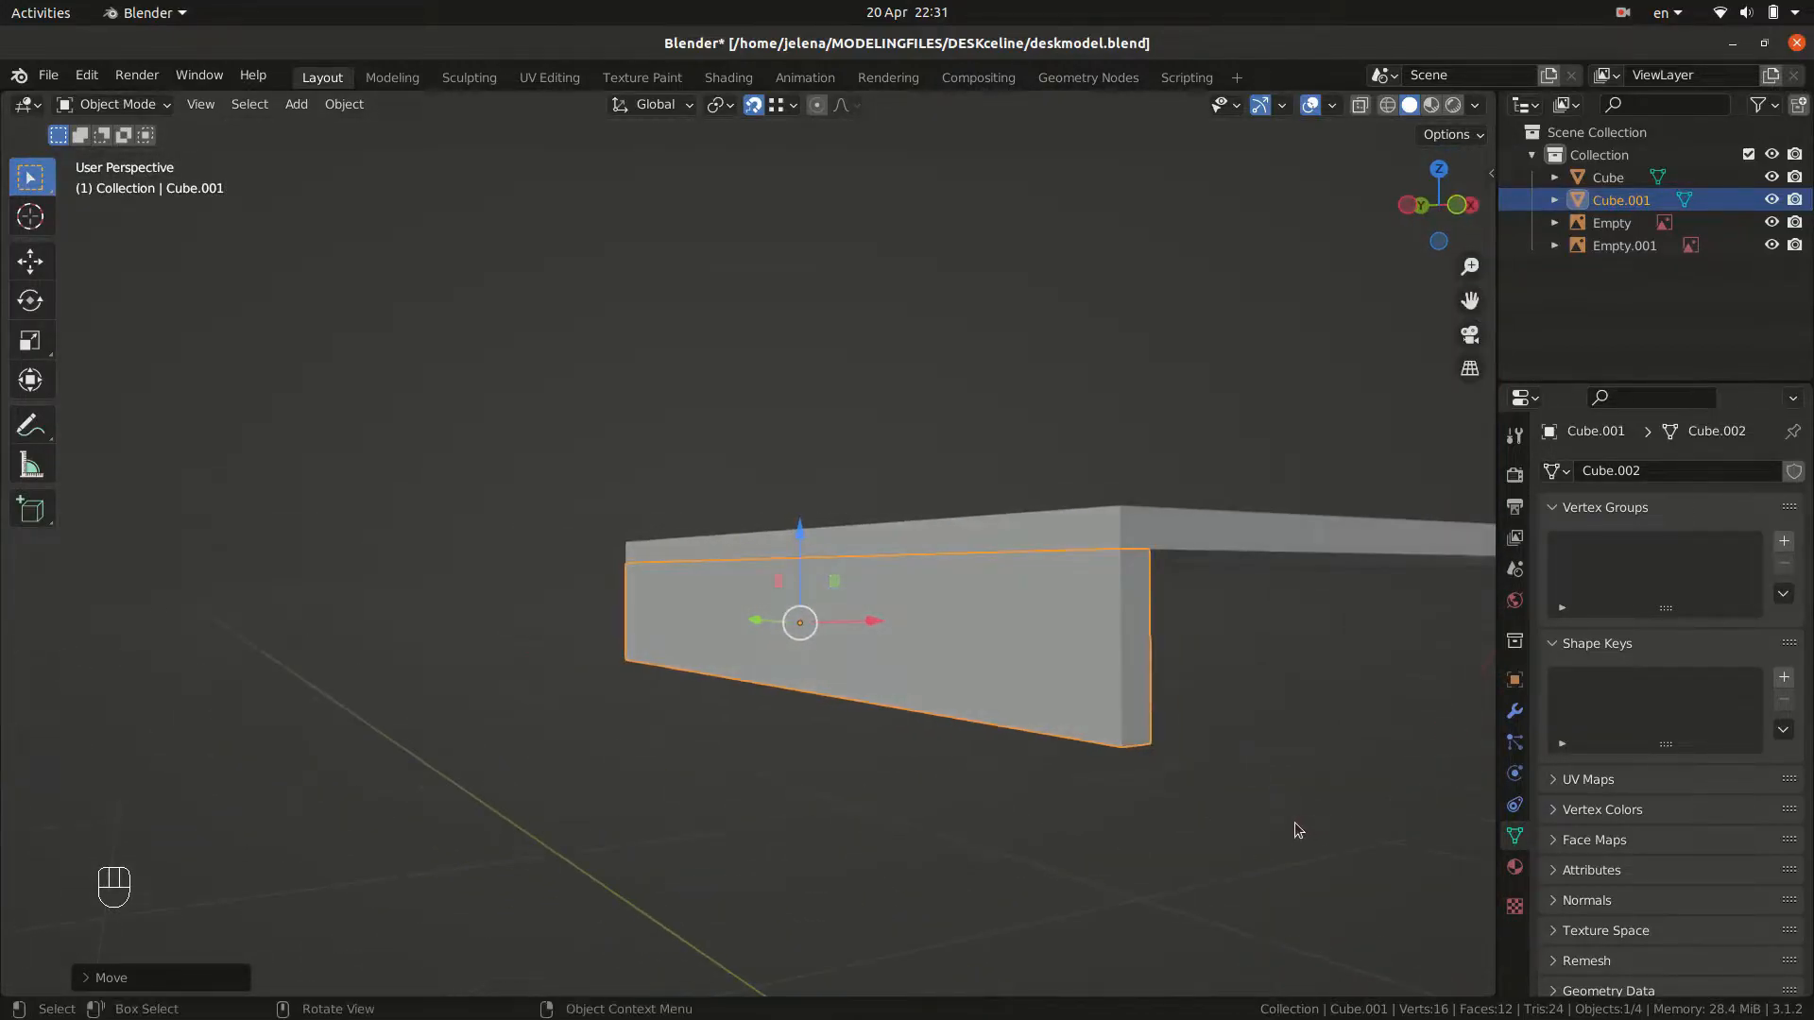
key("KP_1")
key("Tab")
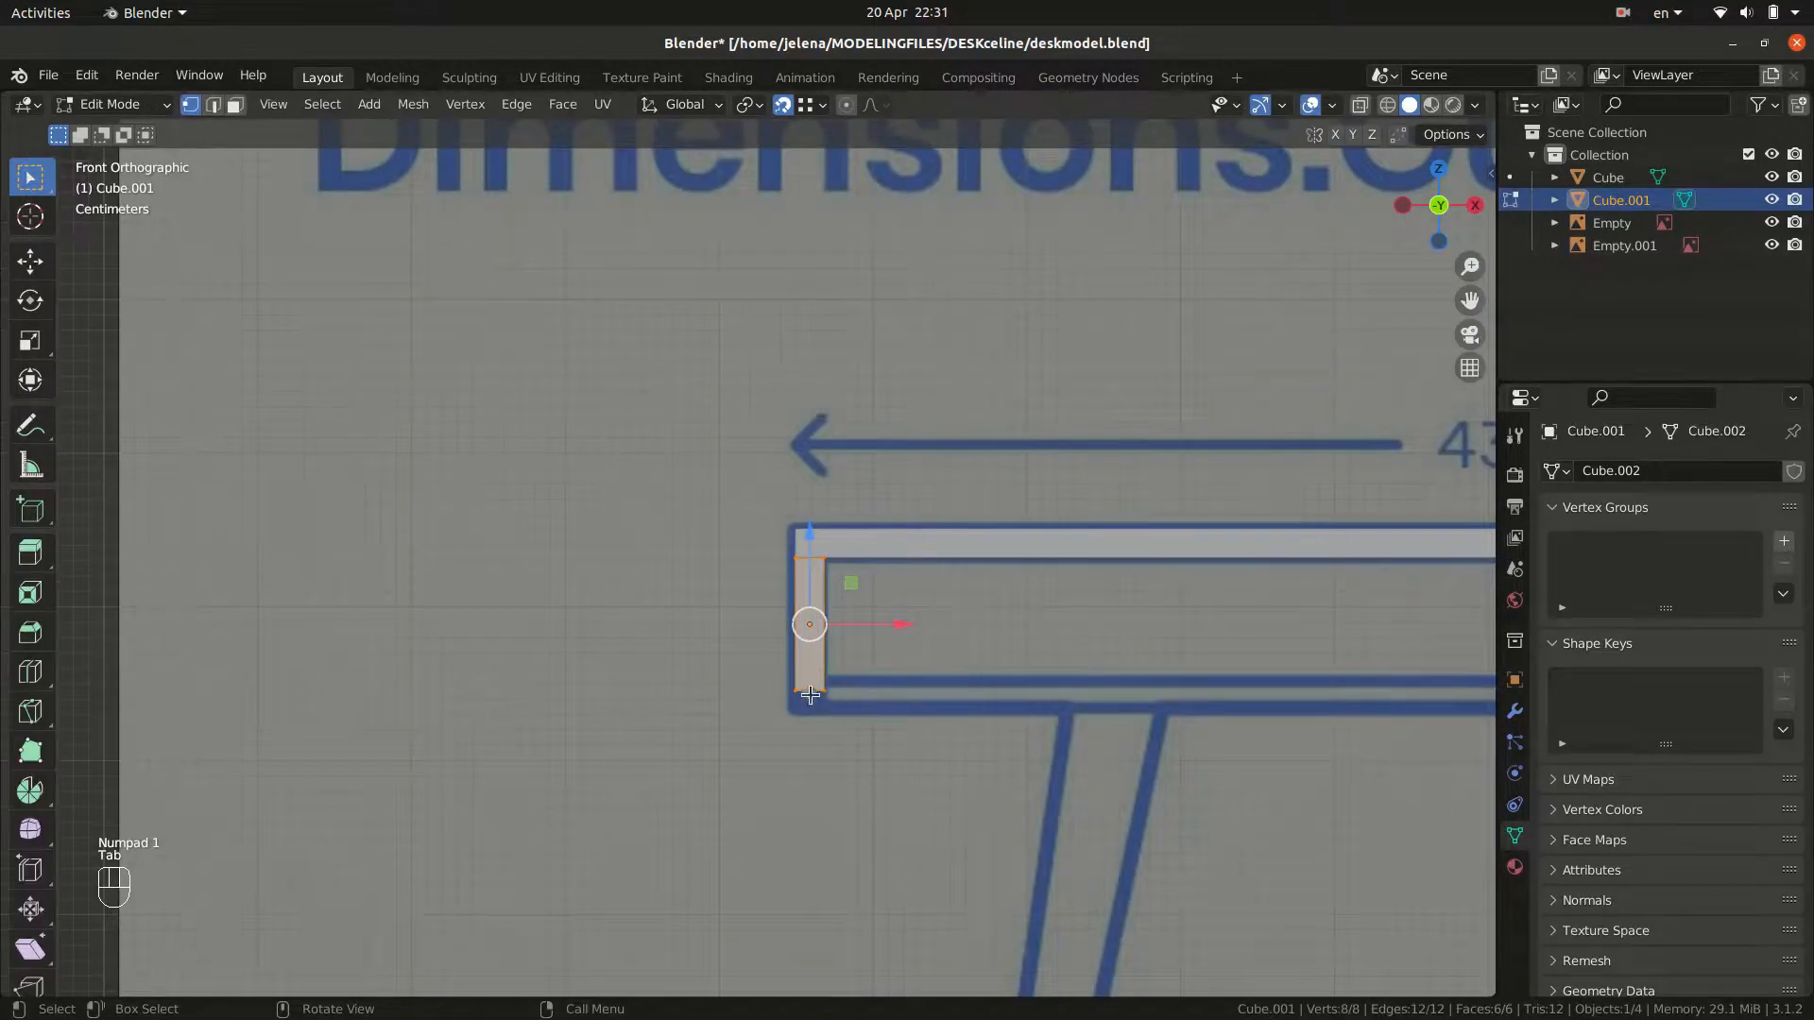
left_click(1361, 105)
left_click_drag(787, 661, 940, 794)
key("g")
key("z")
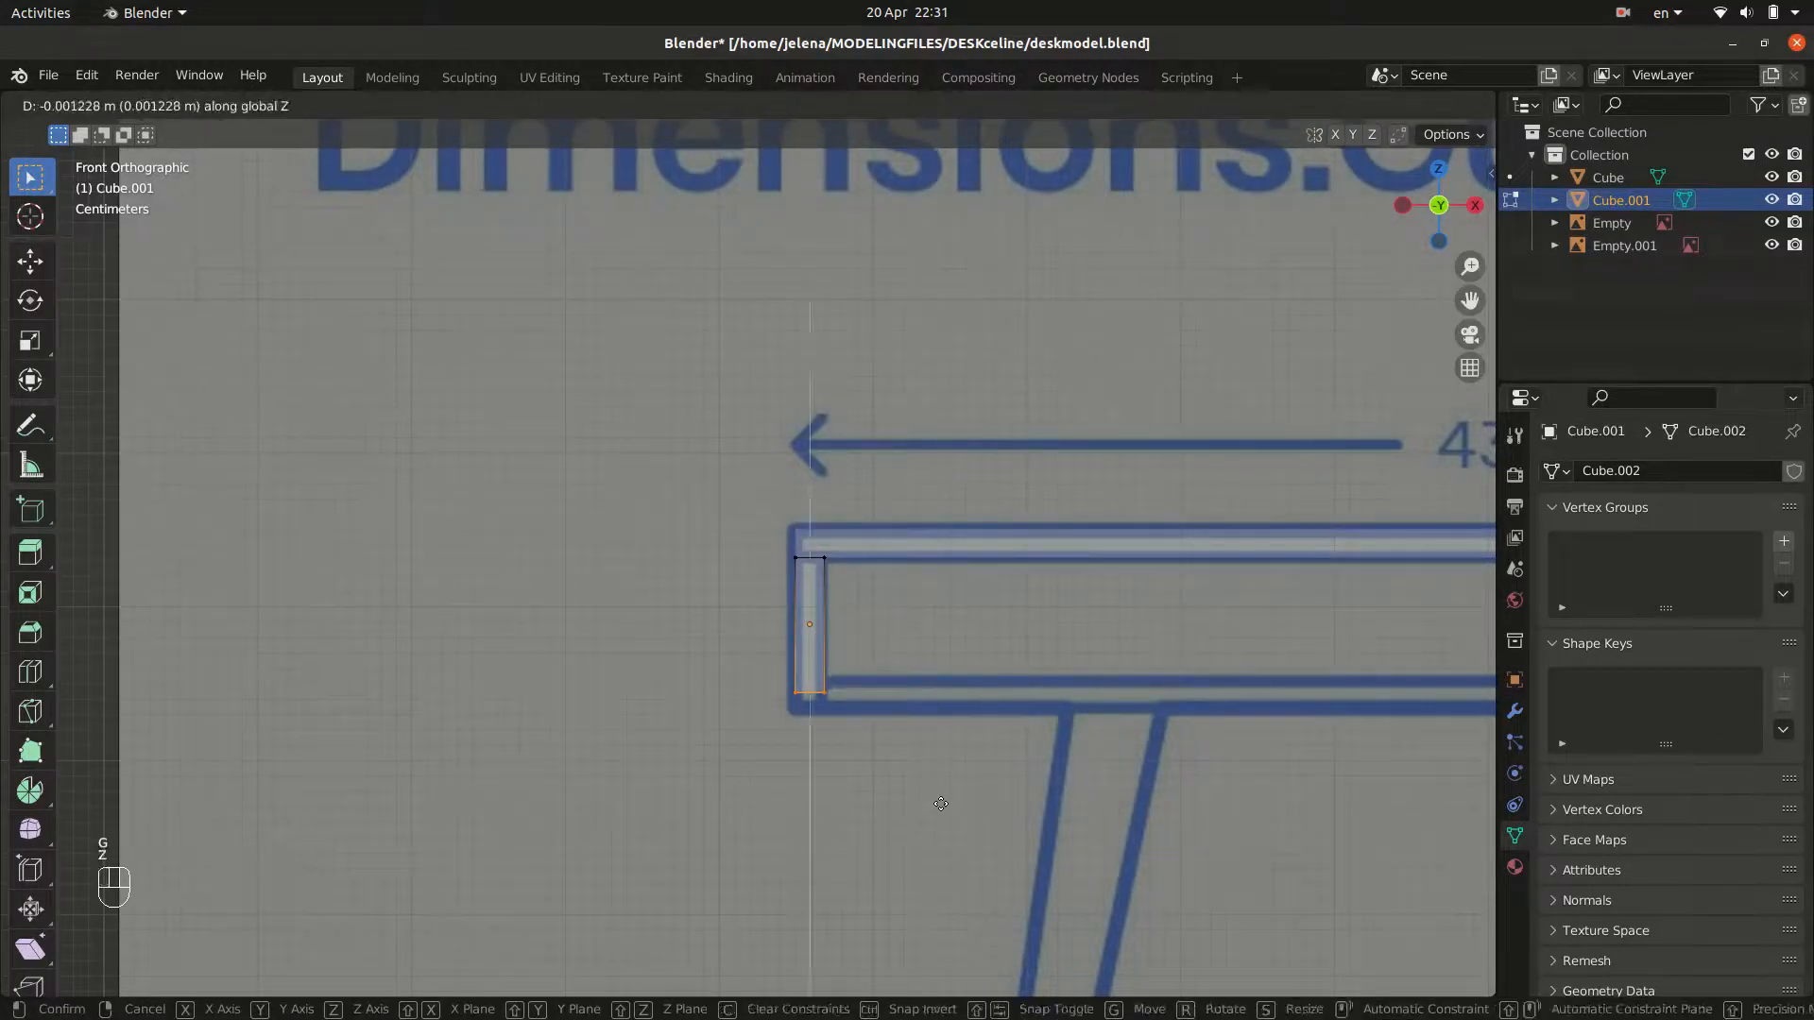
left_click(935, 810)
scroll(936, 811, "down", 1)
key("Tab")
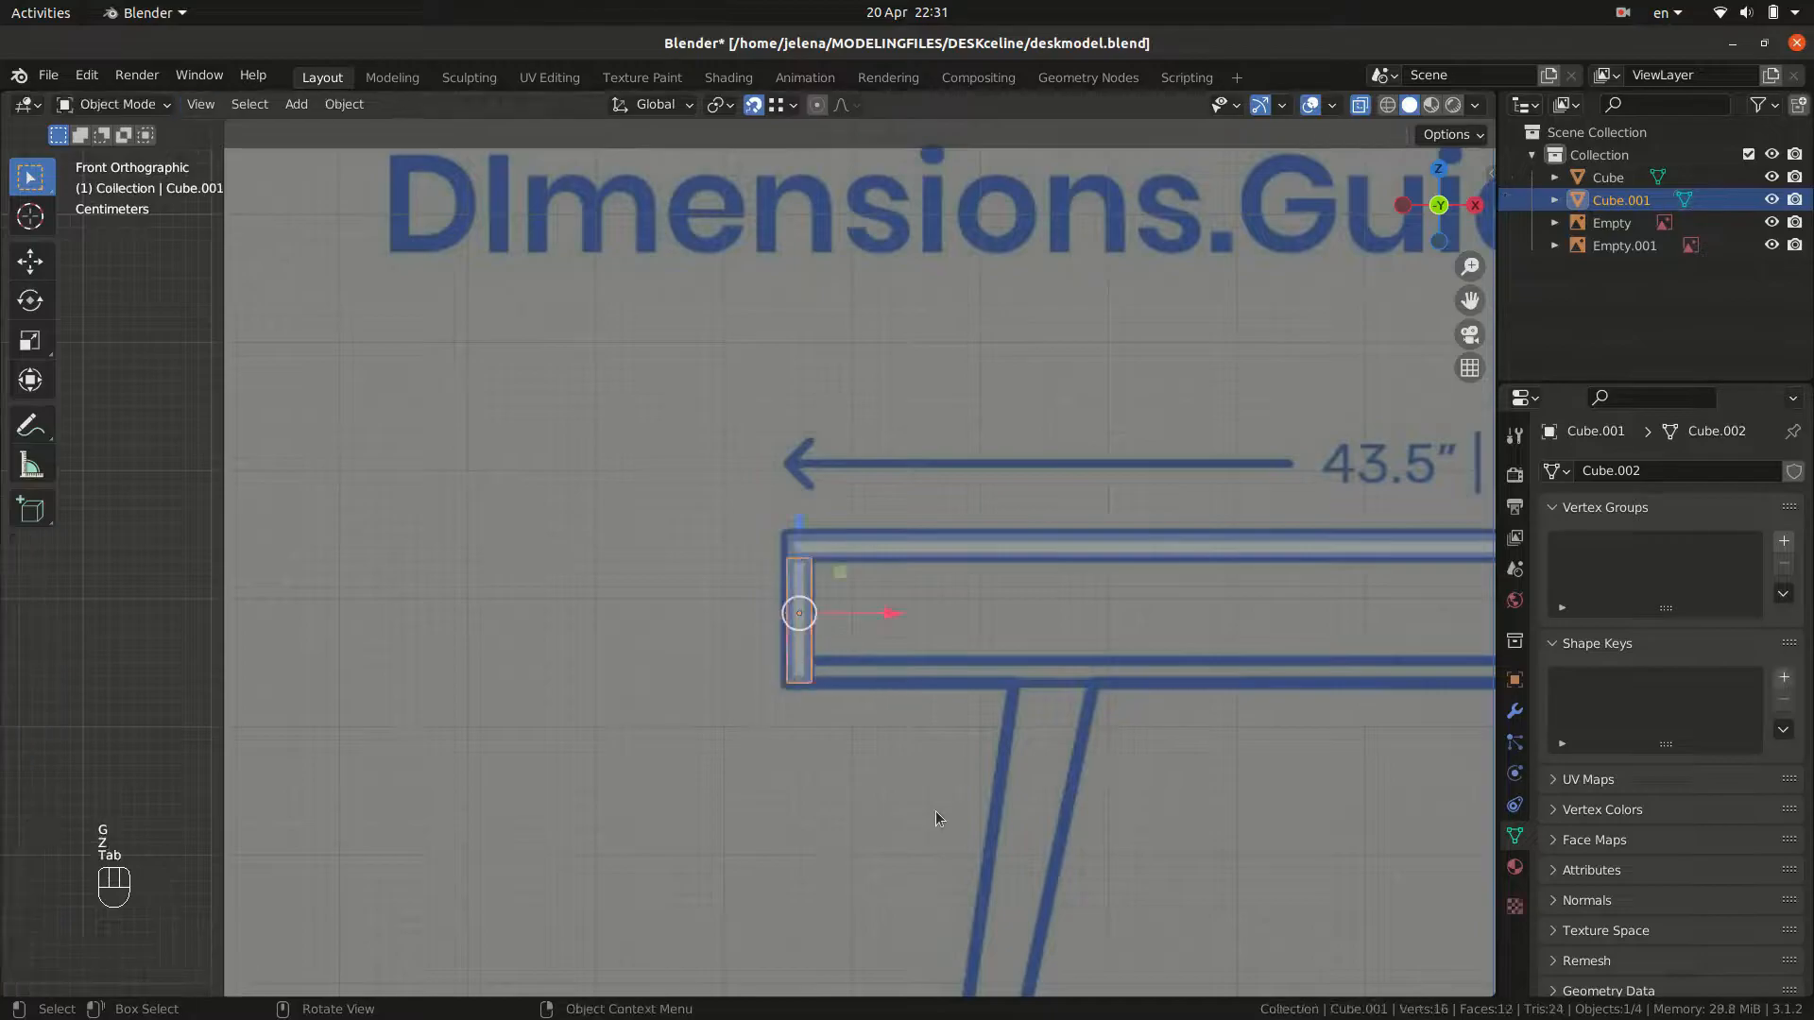
Duplicate the left side panel along X to the tabletop's right end and snap it to the lower right corner.
middle_click_drag(1083, 792, 501, 729, "shift")
scroll(819, 656, "down", 2)
scroll(916, 671, "down", 2)
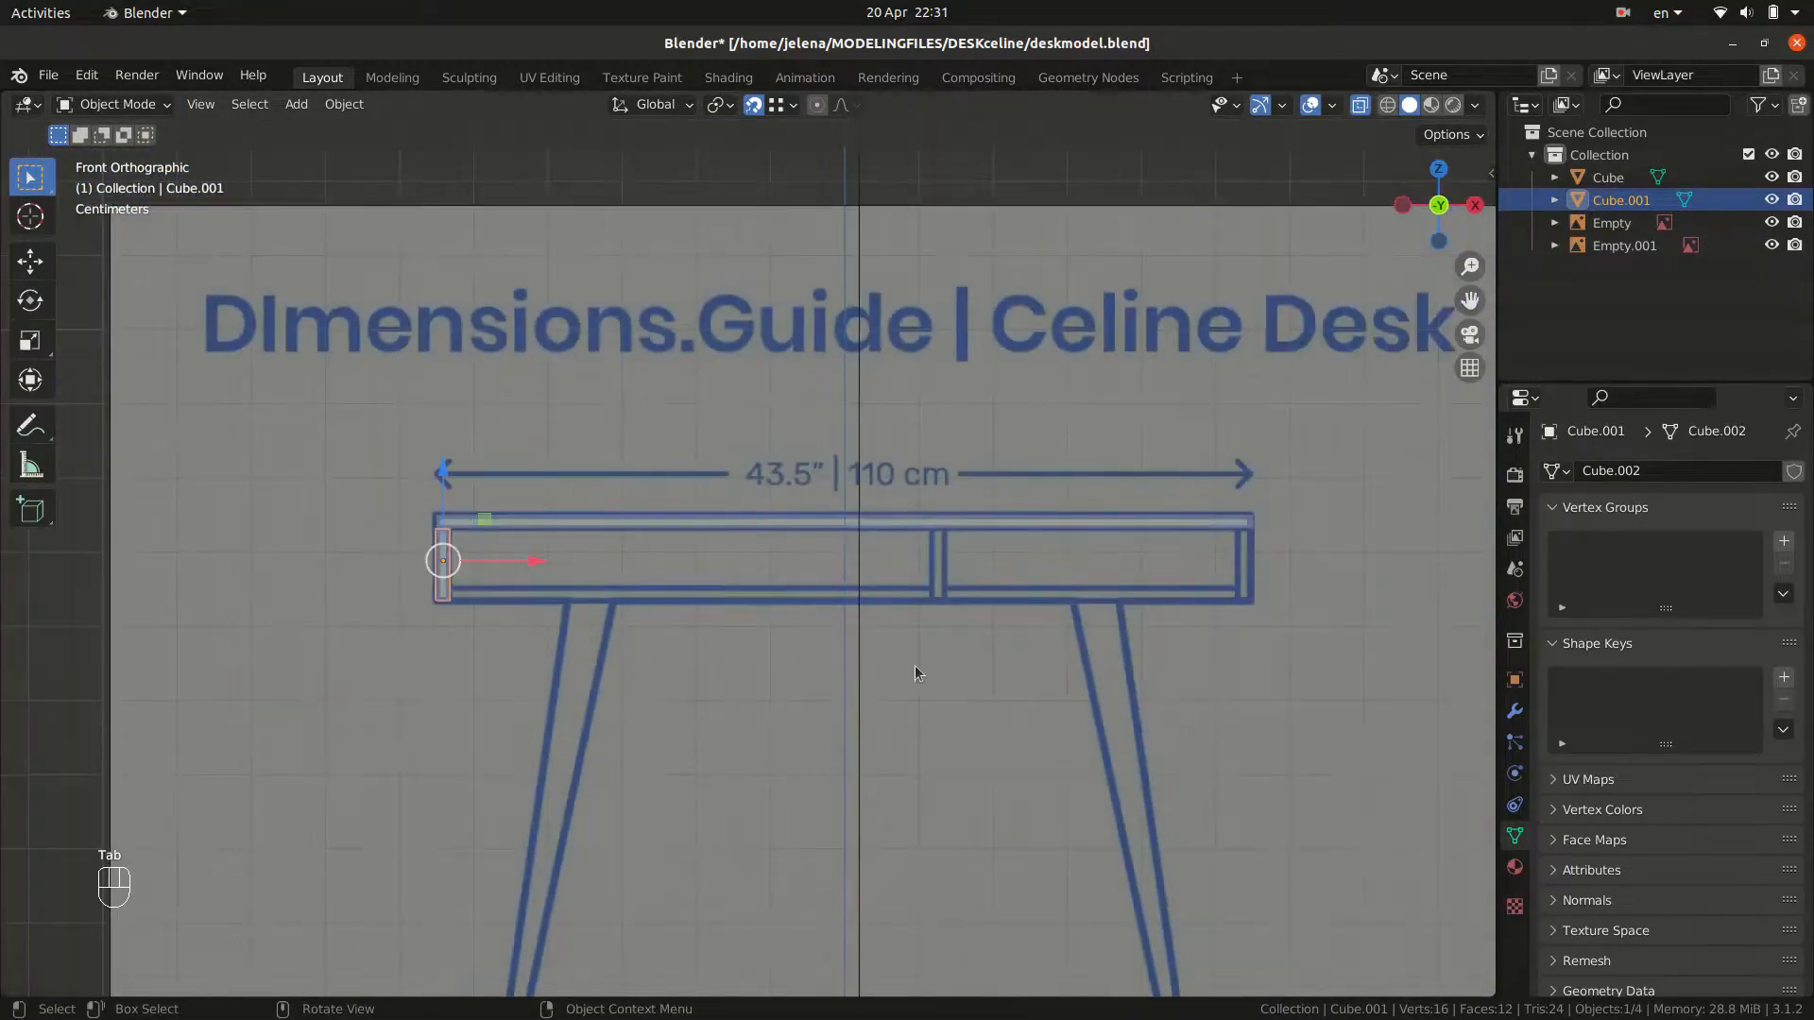
key("shift+d")
key("x")
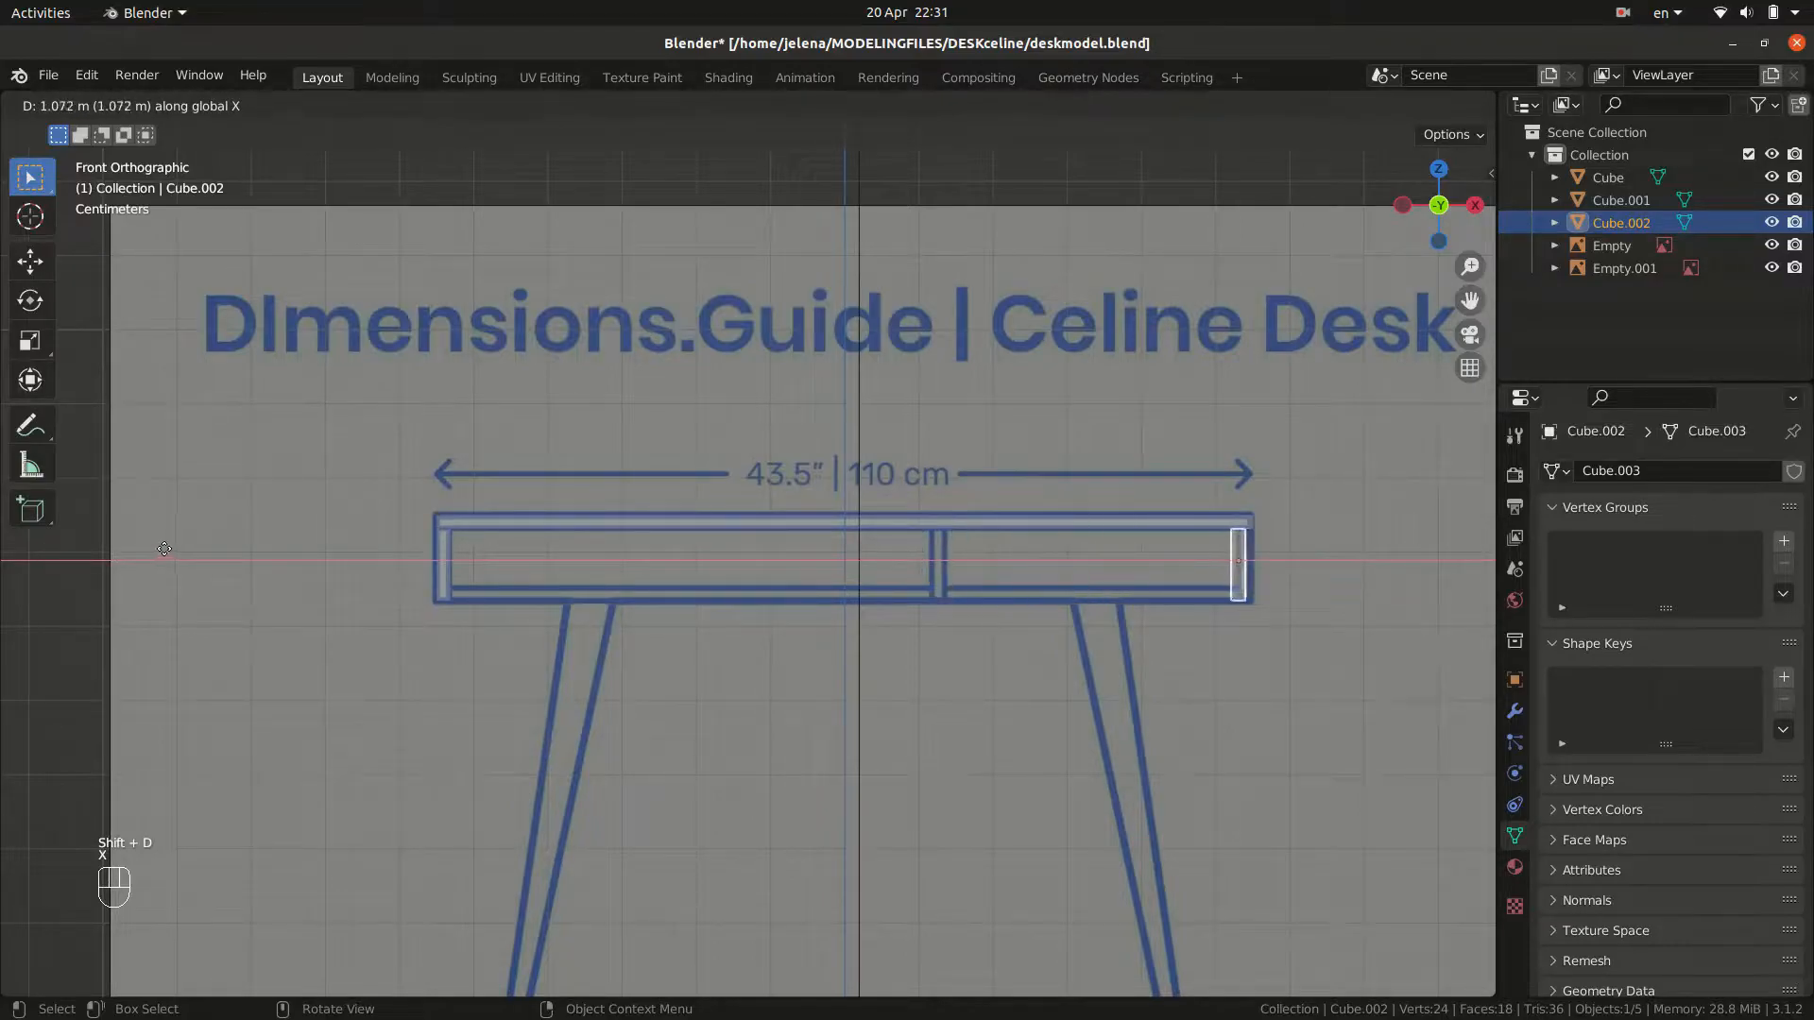
left_click(119, 551)
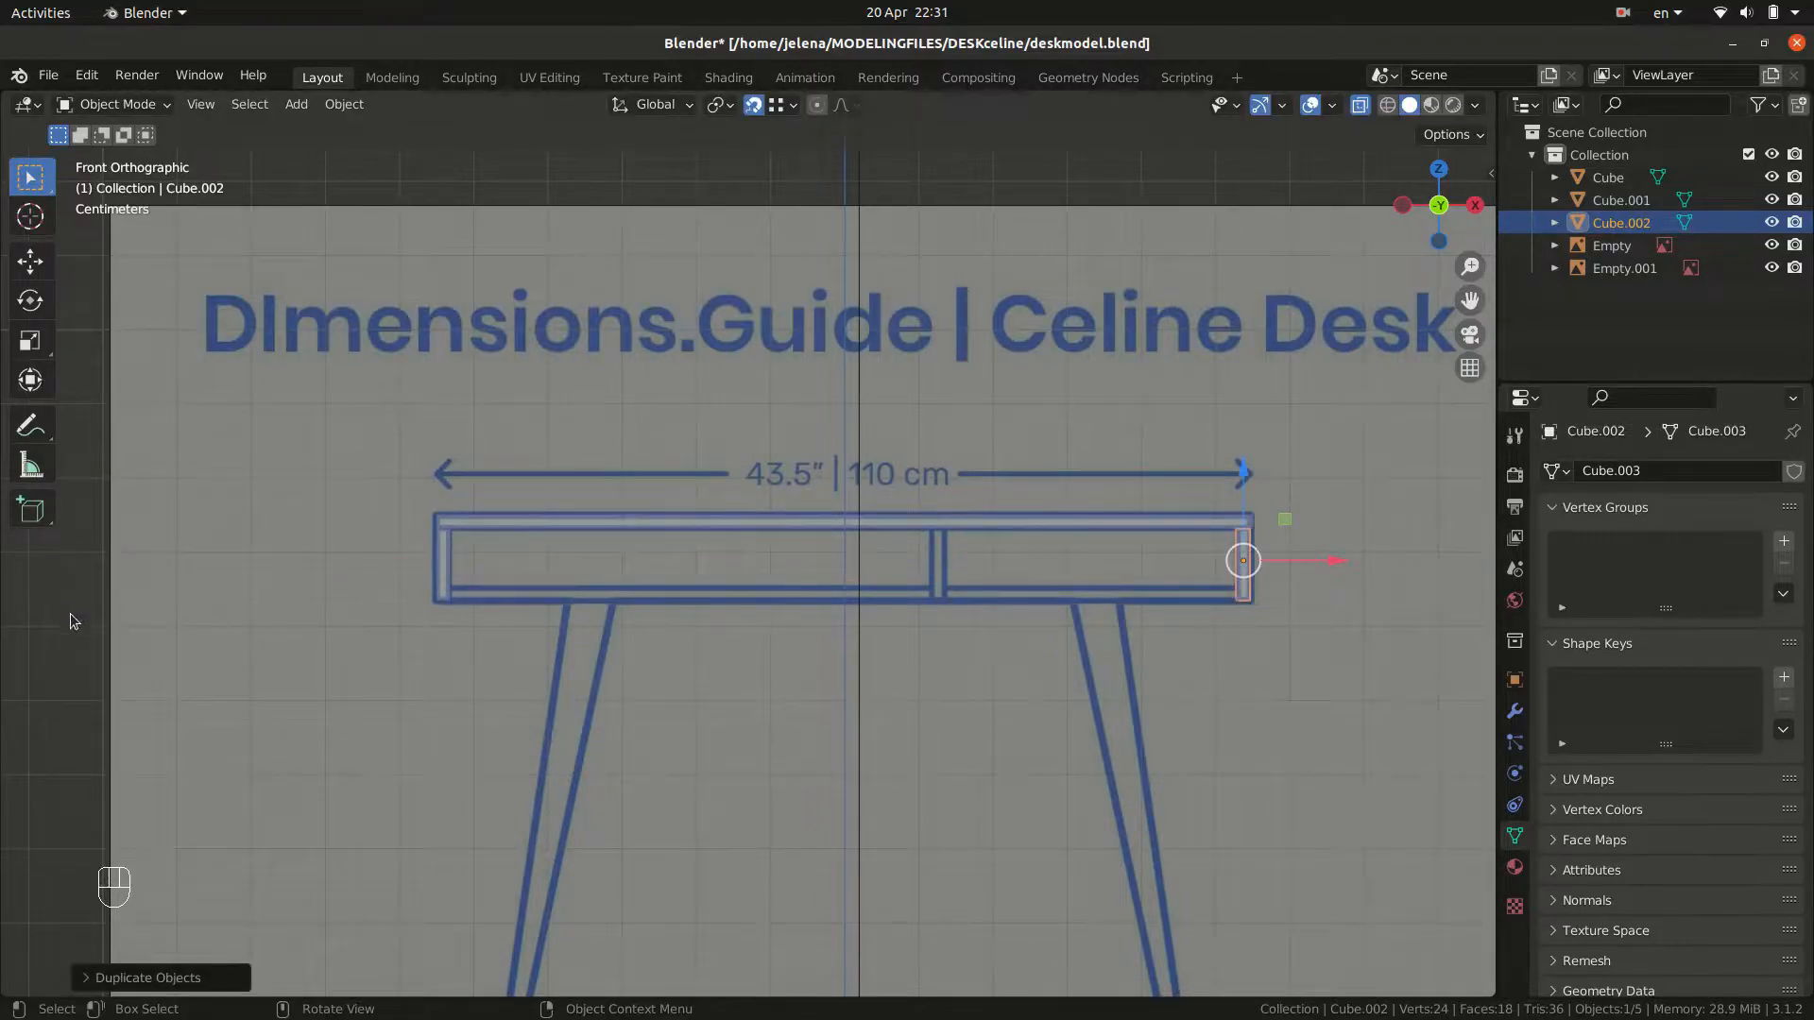
key("g")
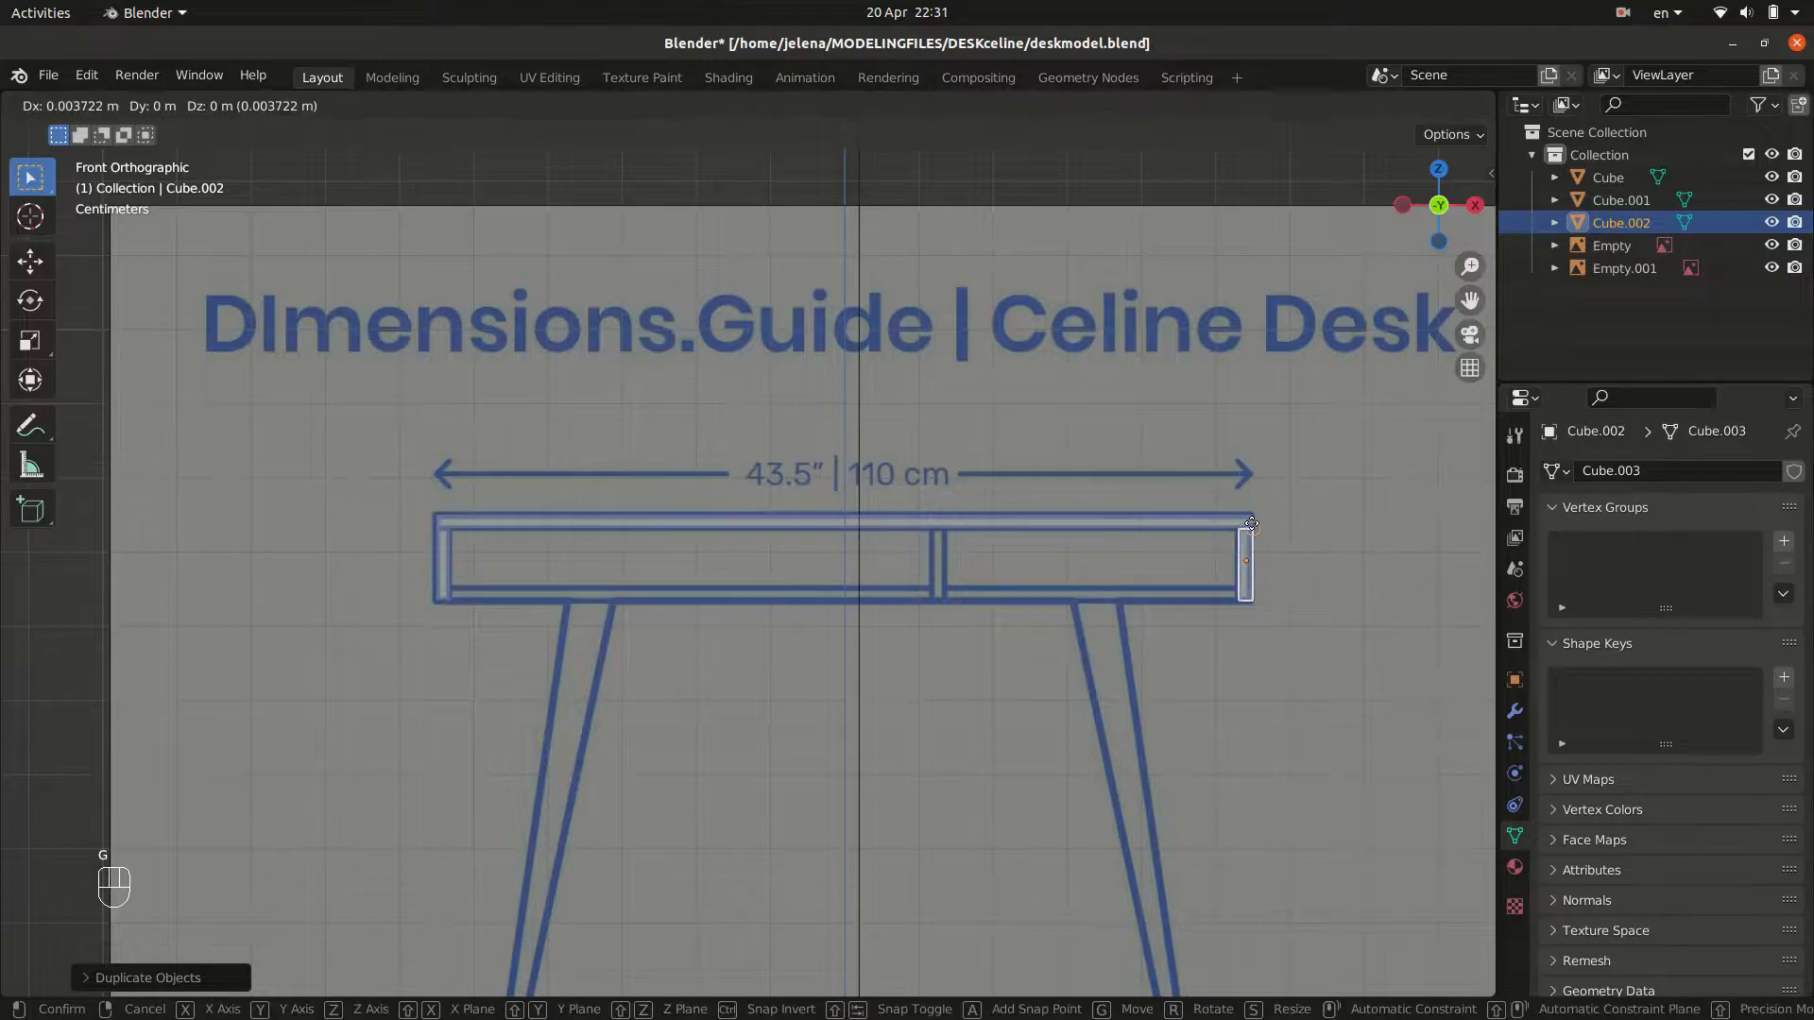
left_click(1251, 525)
middle_click_drag(1357, 790, 1219, 818)
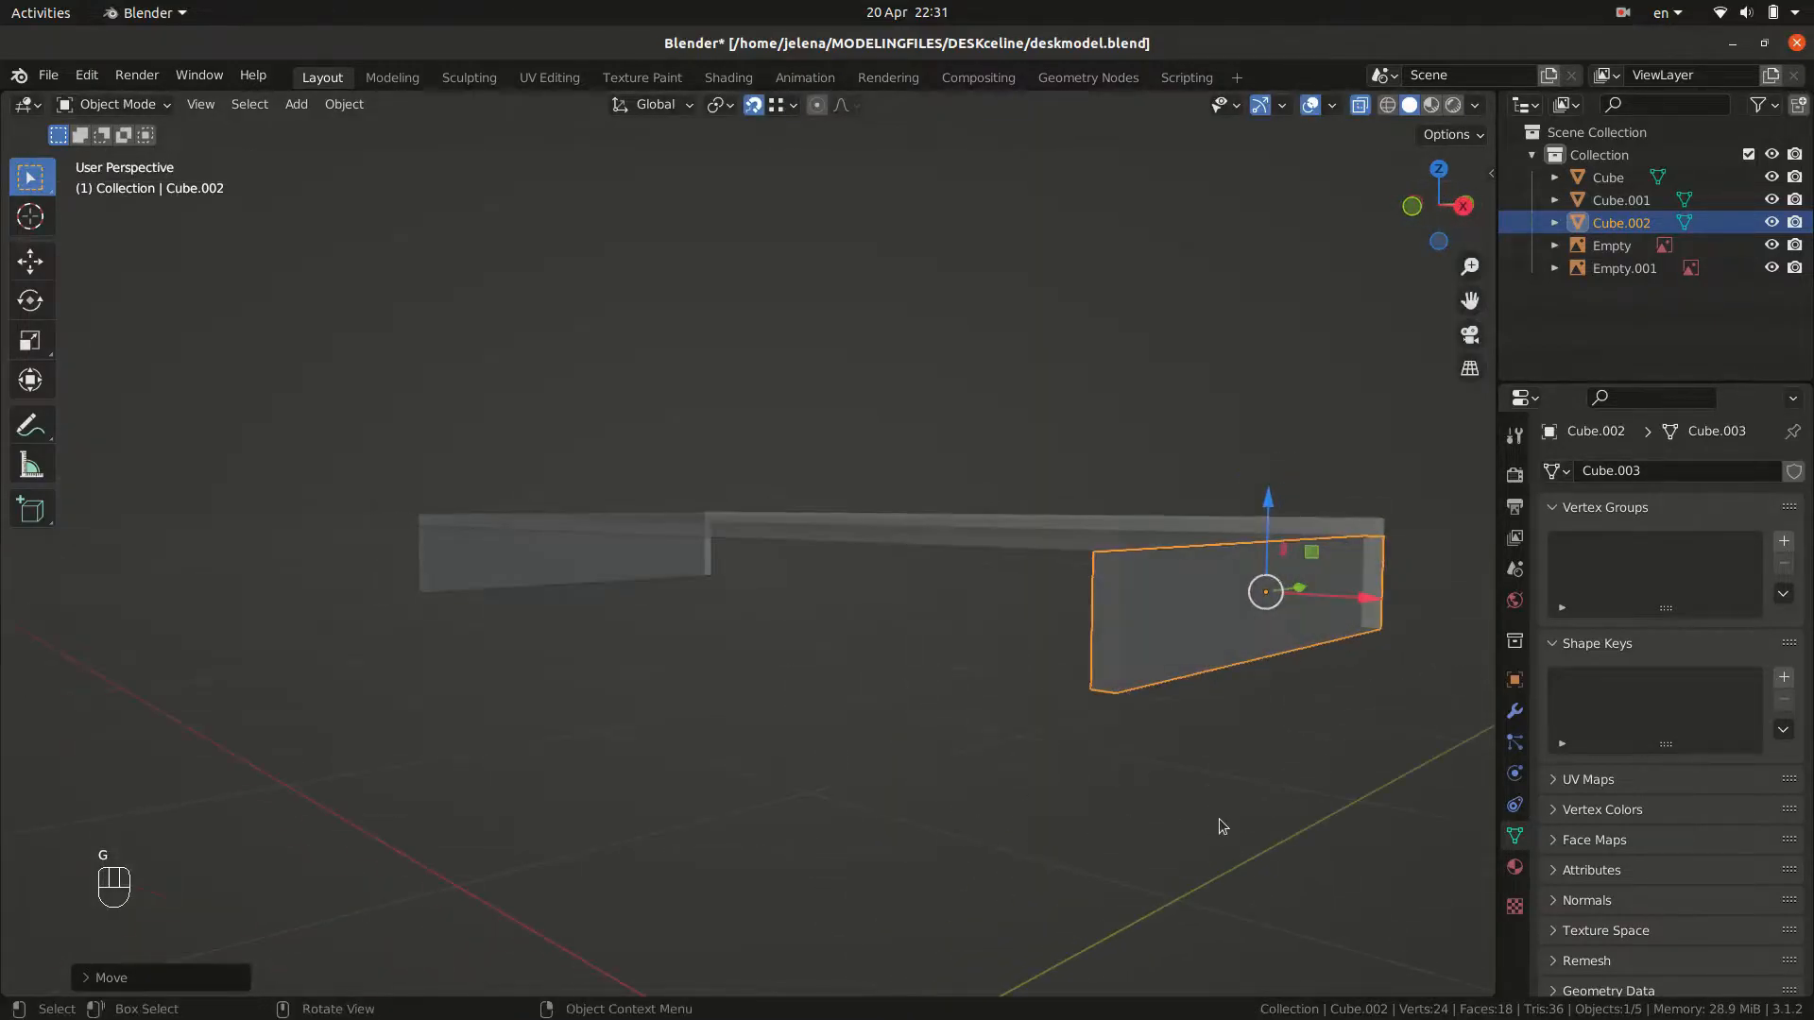
left_click(1219, 819)
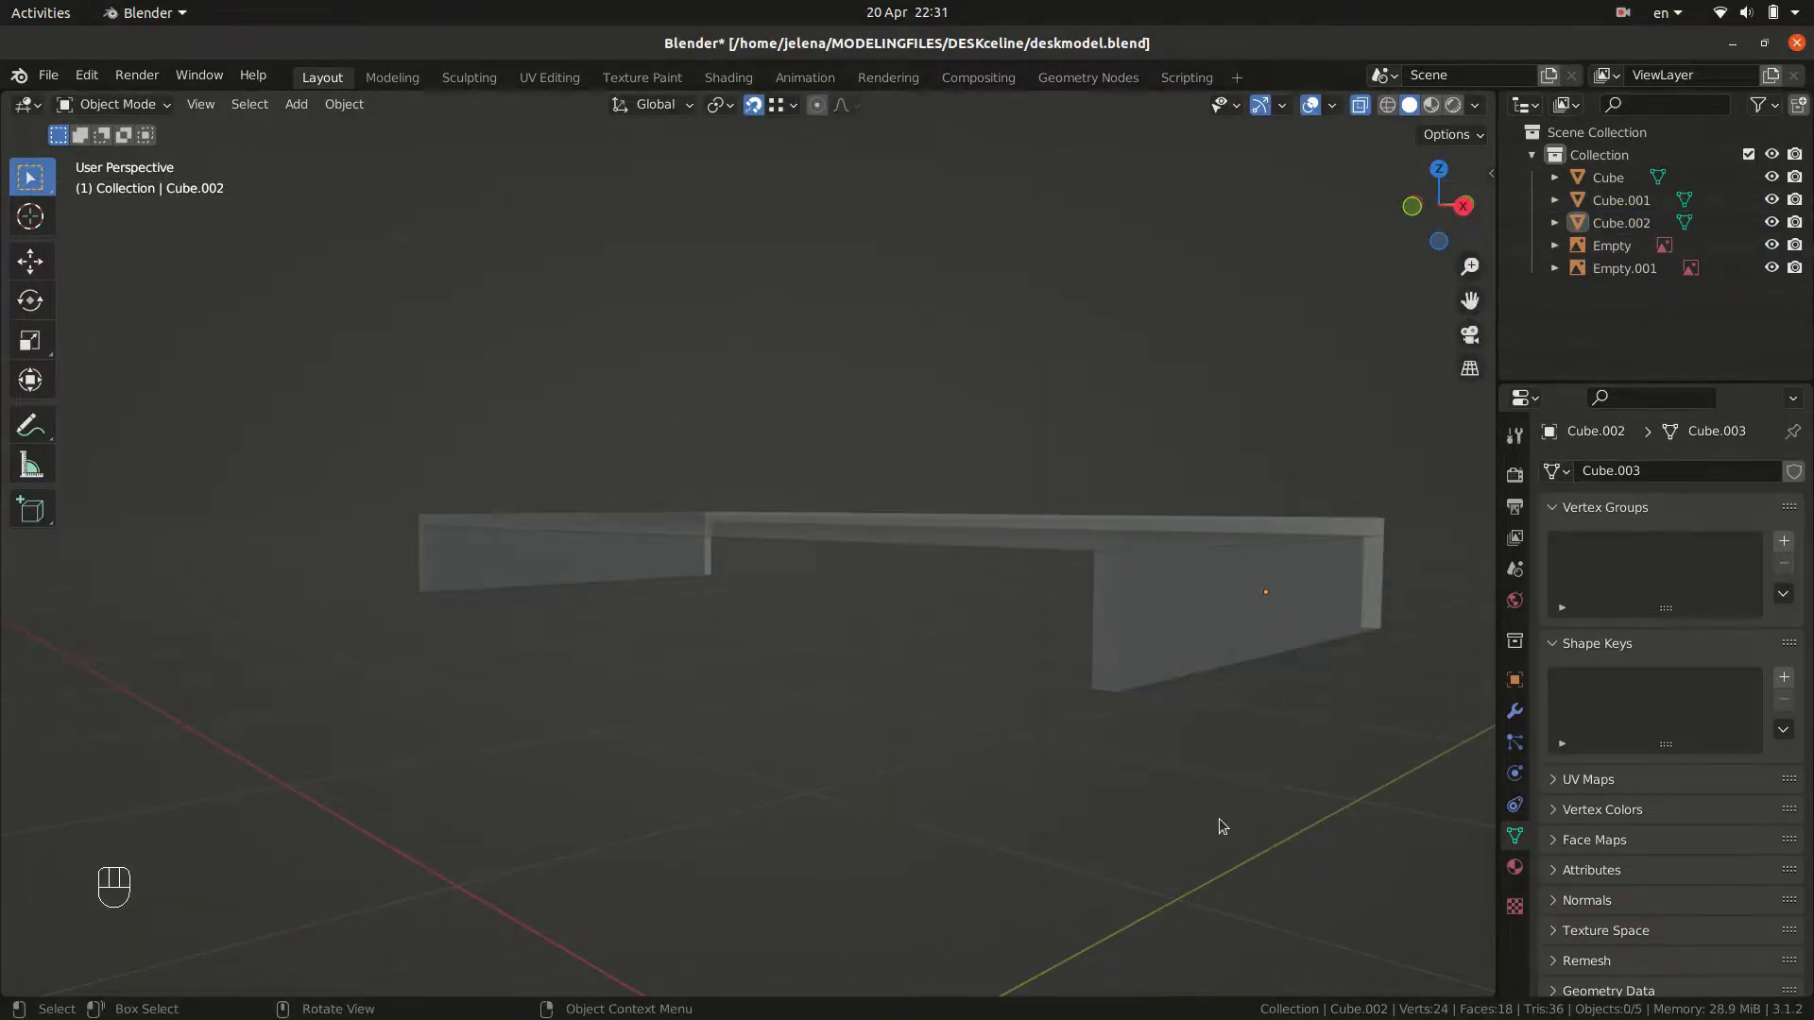
In the front view, set the right side panel's origin to its geometry.
key("KP_1")
left_click(1242, 576)
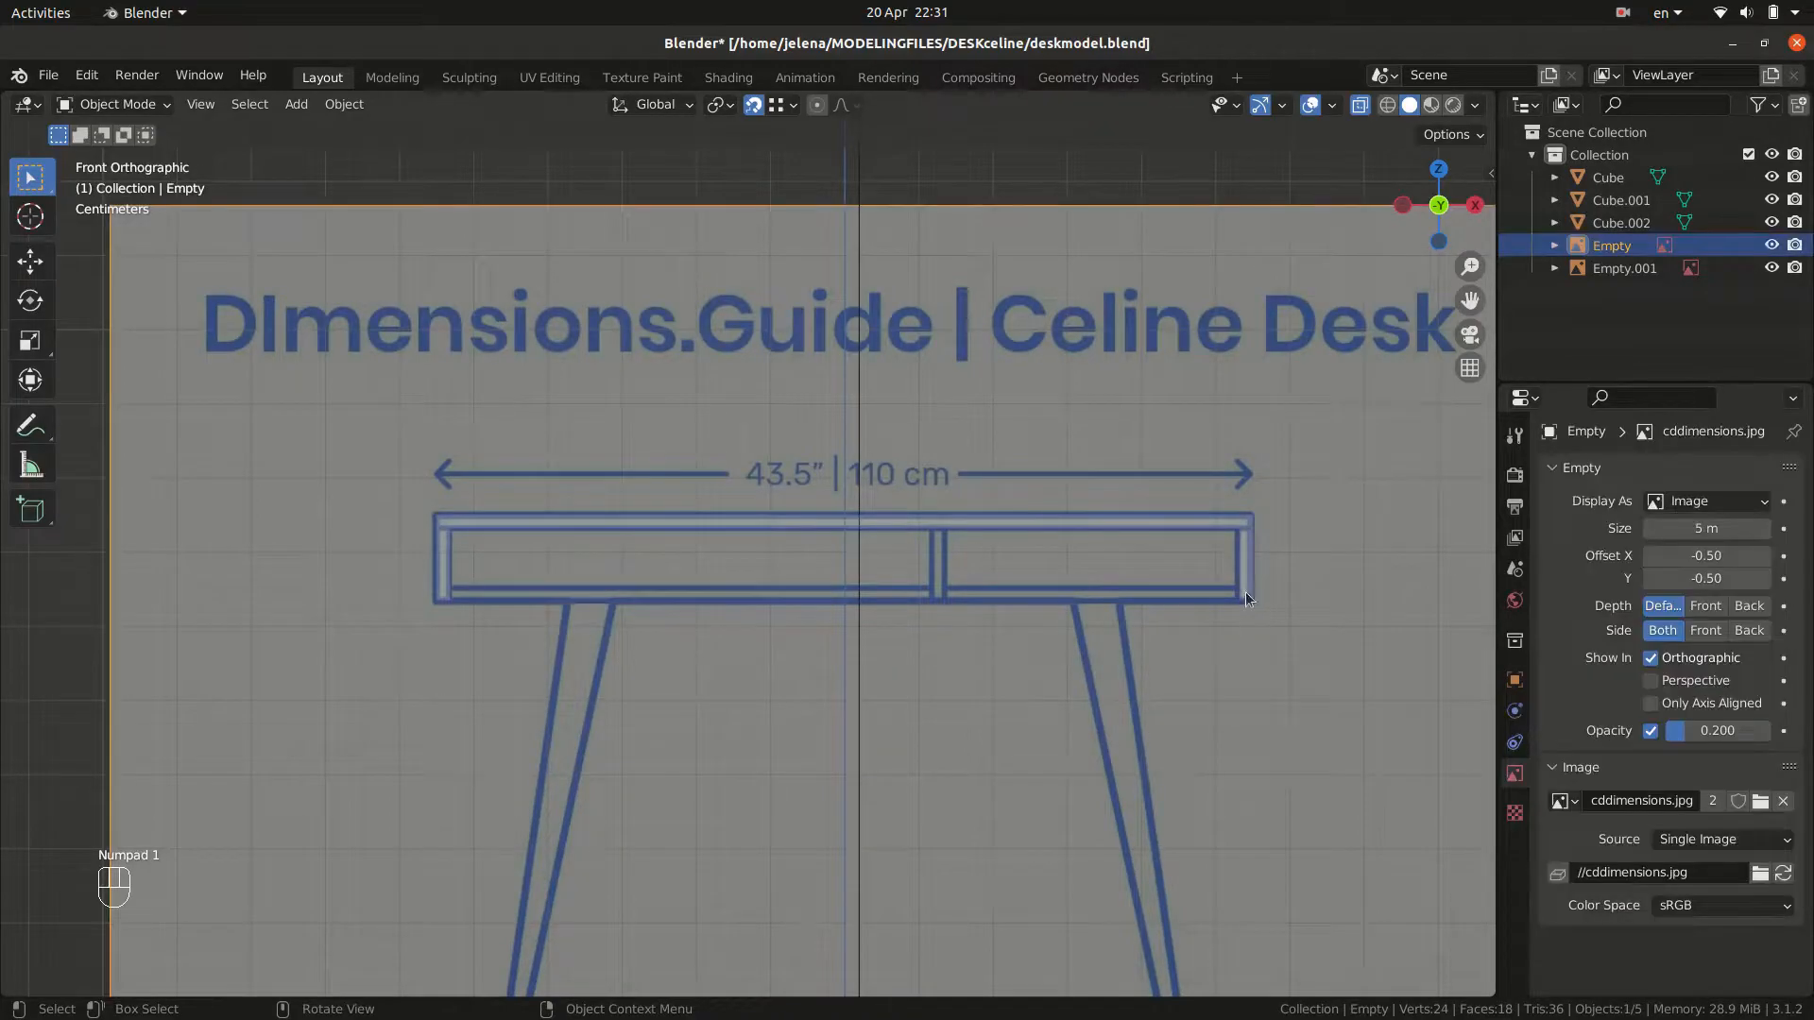
left_click(1246, 591)
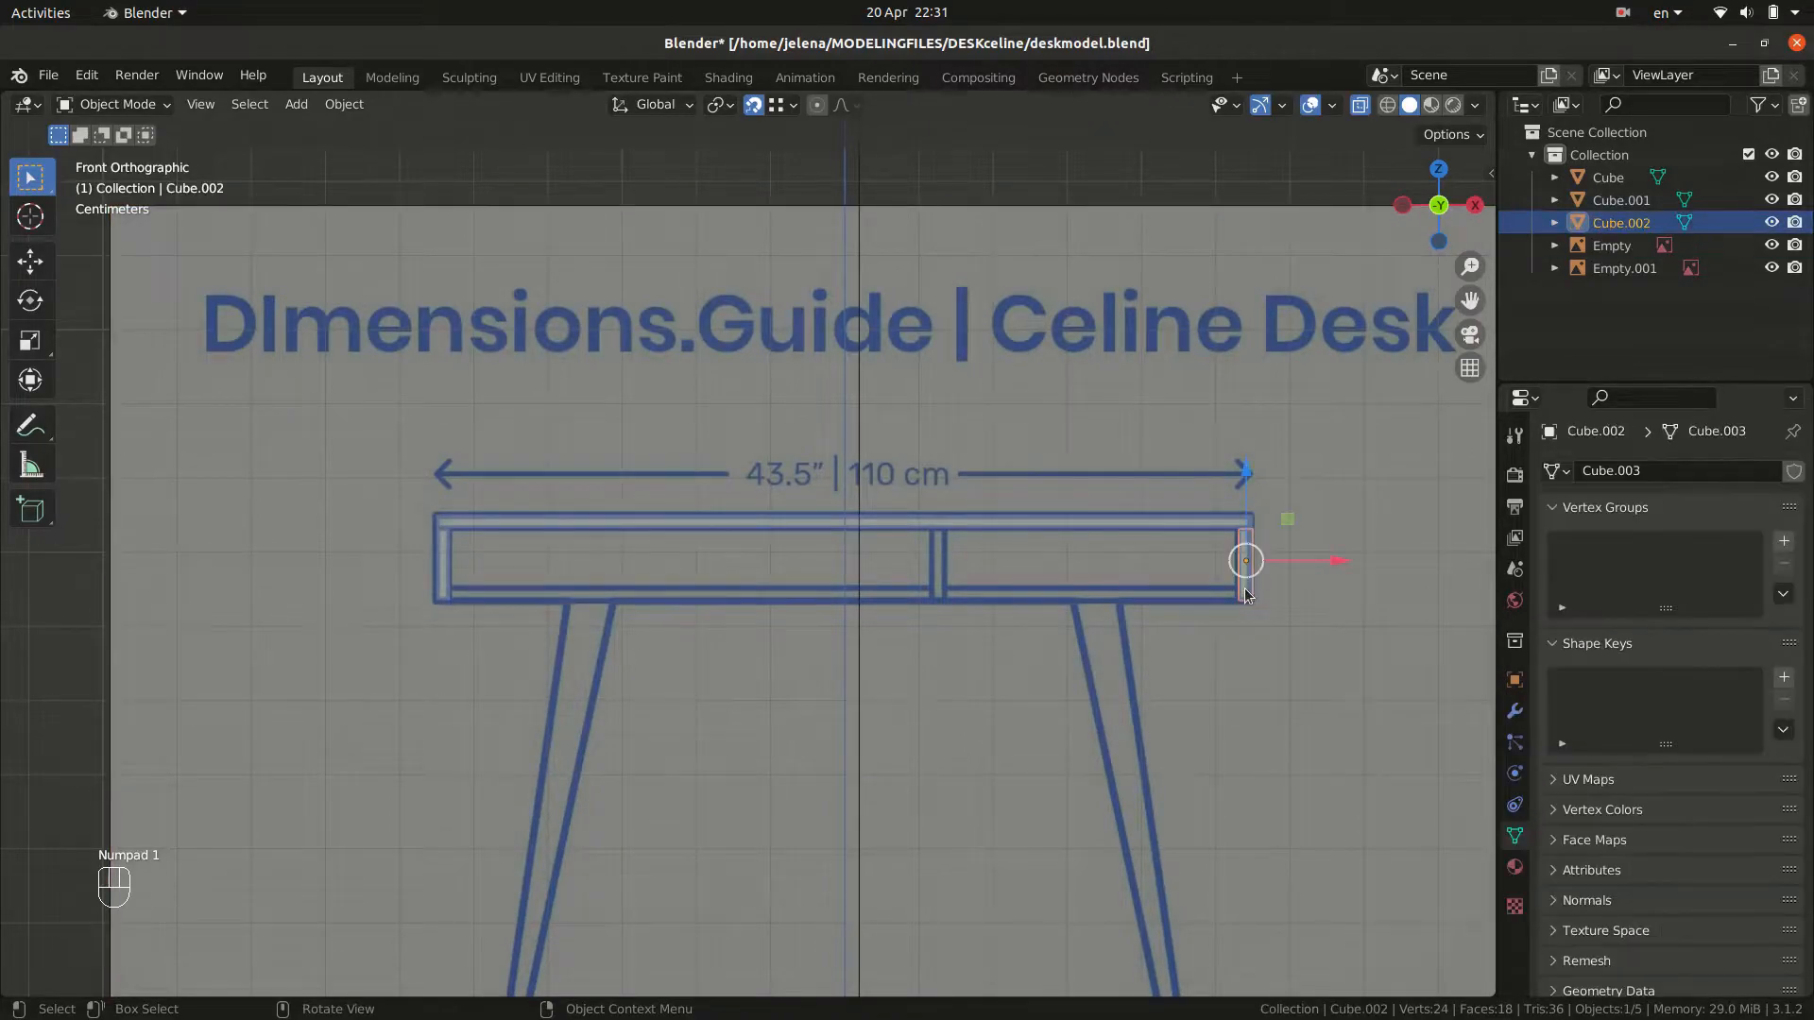
left_click(333, 107)
mouse_move(382, 151)
left_click(773, 181)
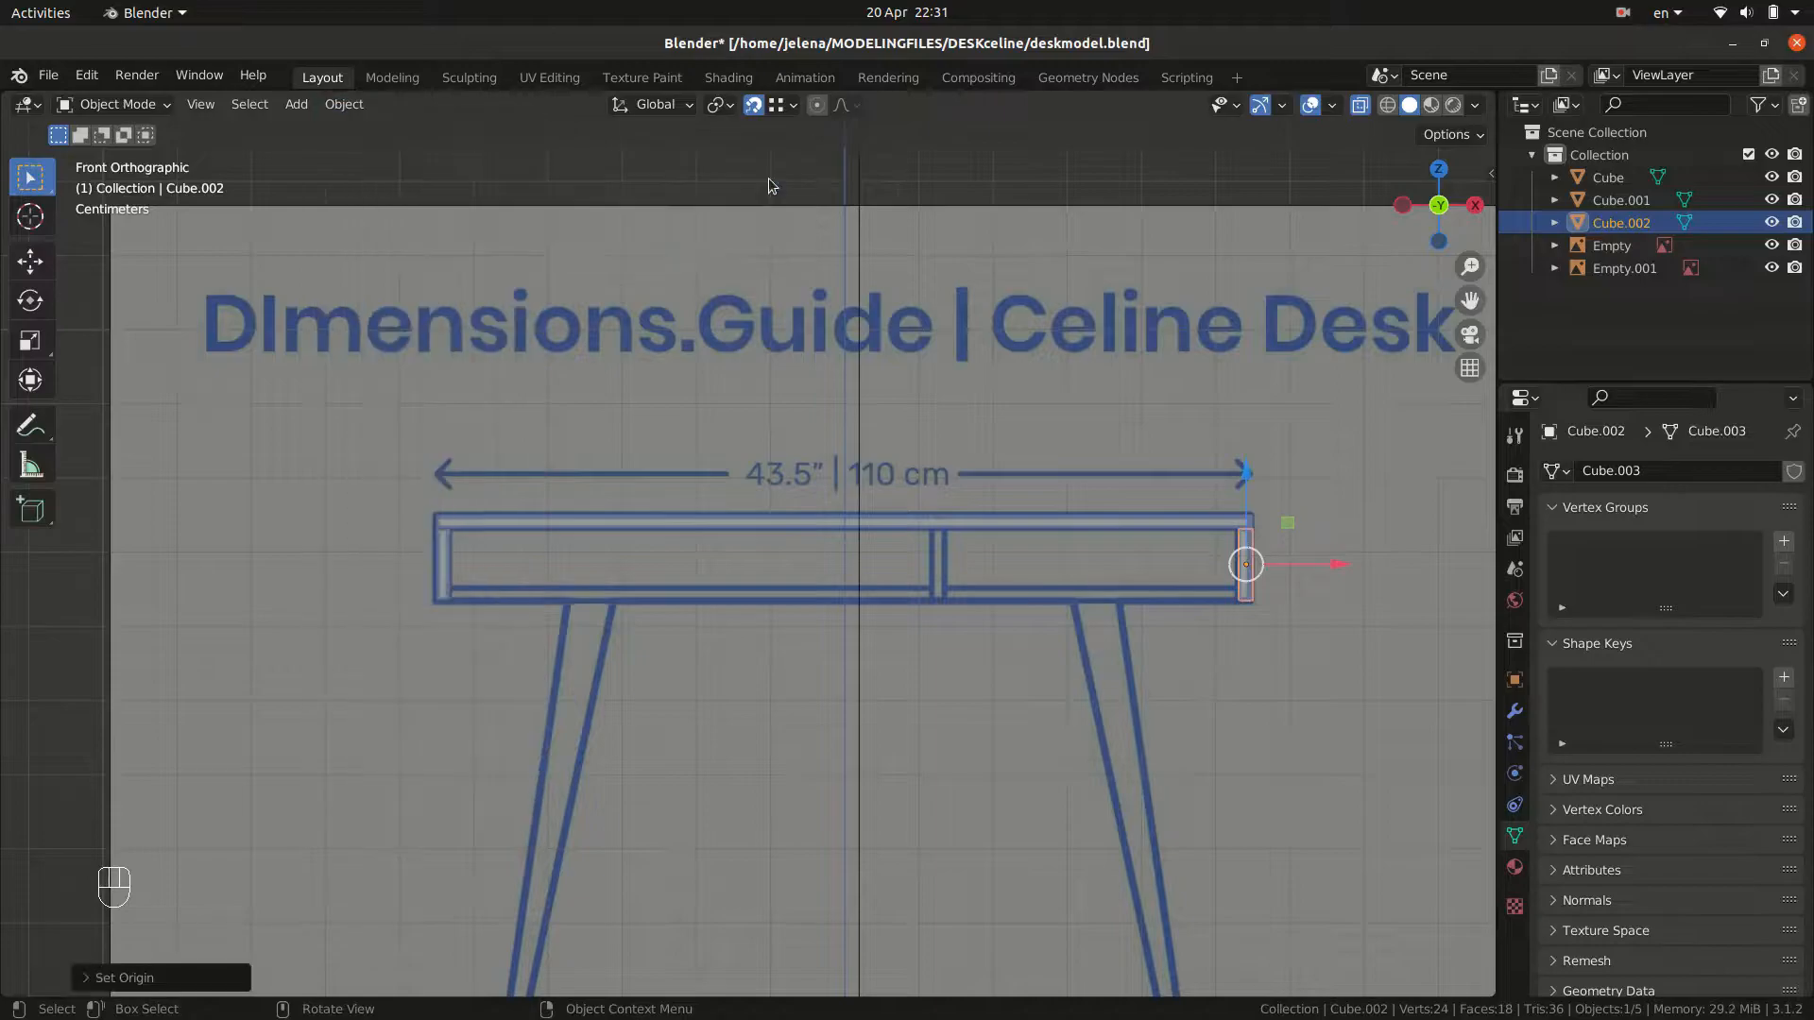
Set the left side panel's origin to its geometry.
left_click(441, 576)
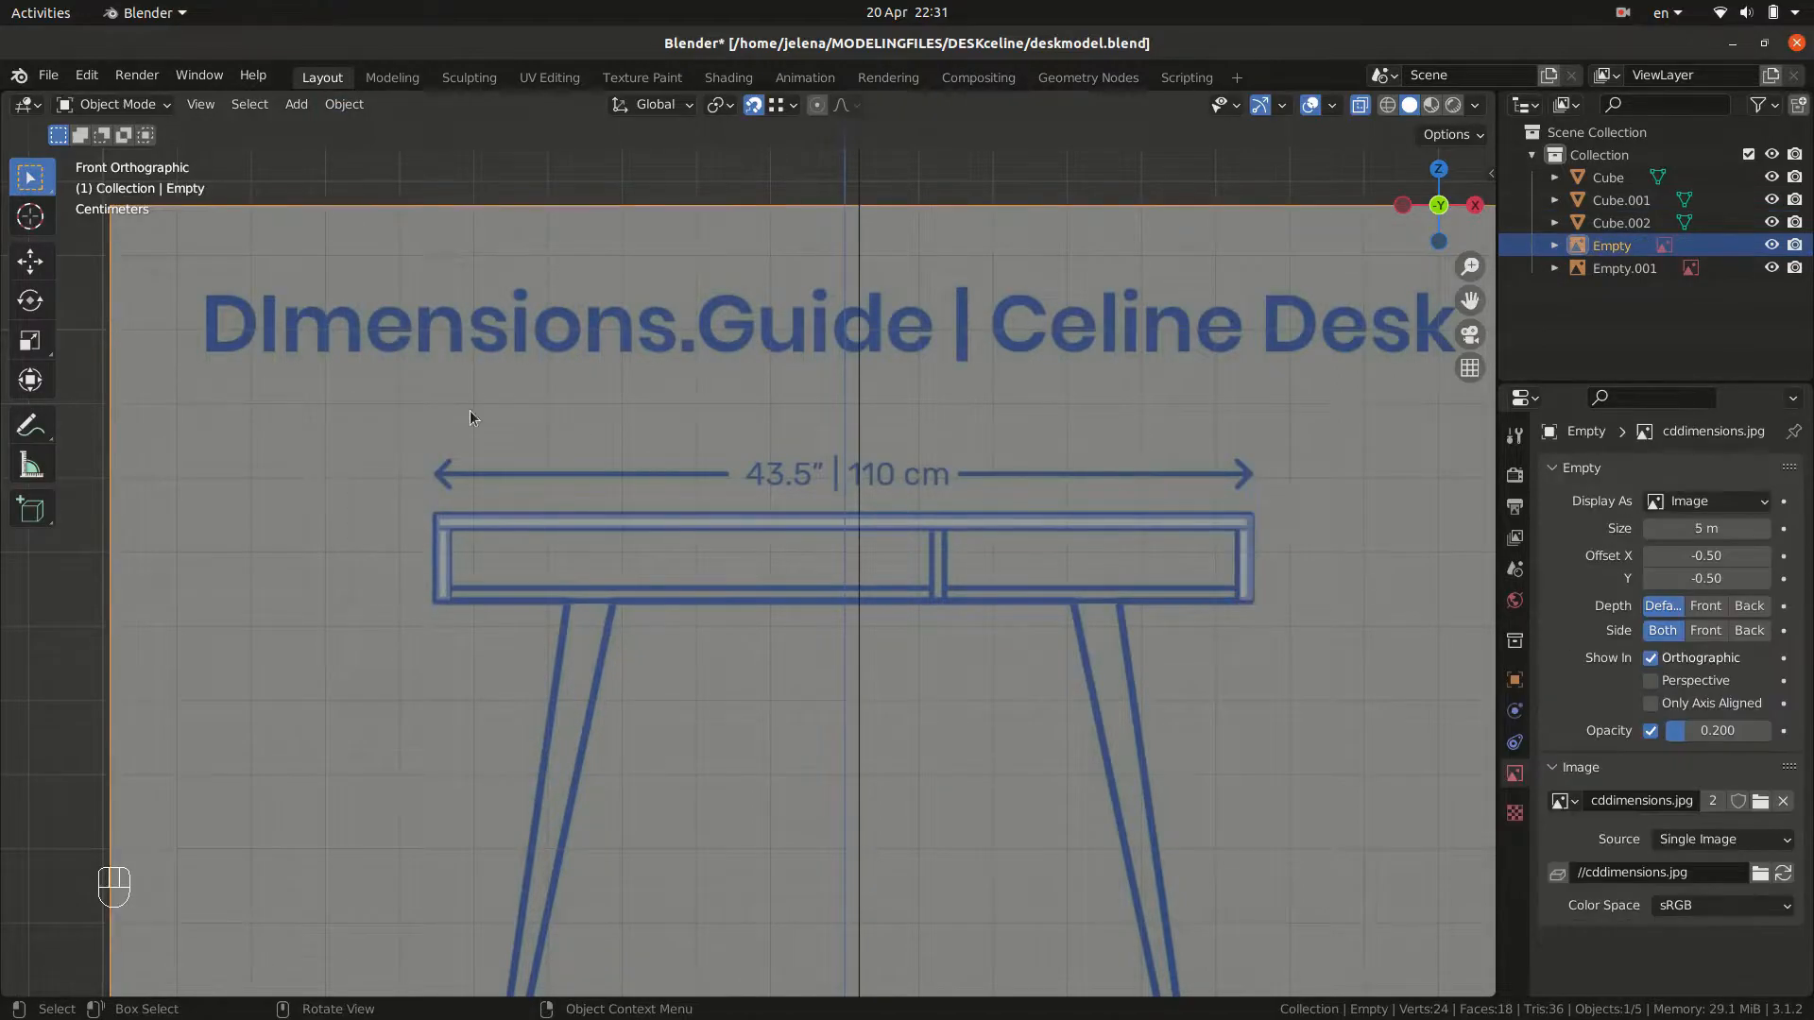
left_click(439, 570)
left_click(346, 104)
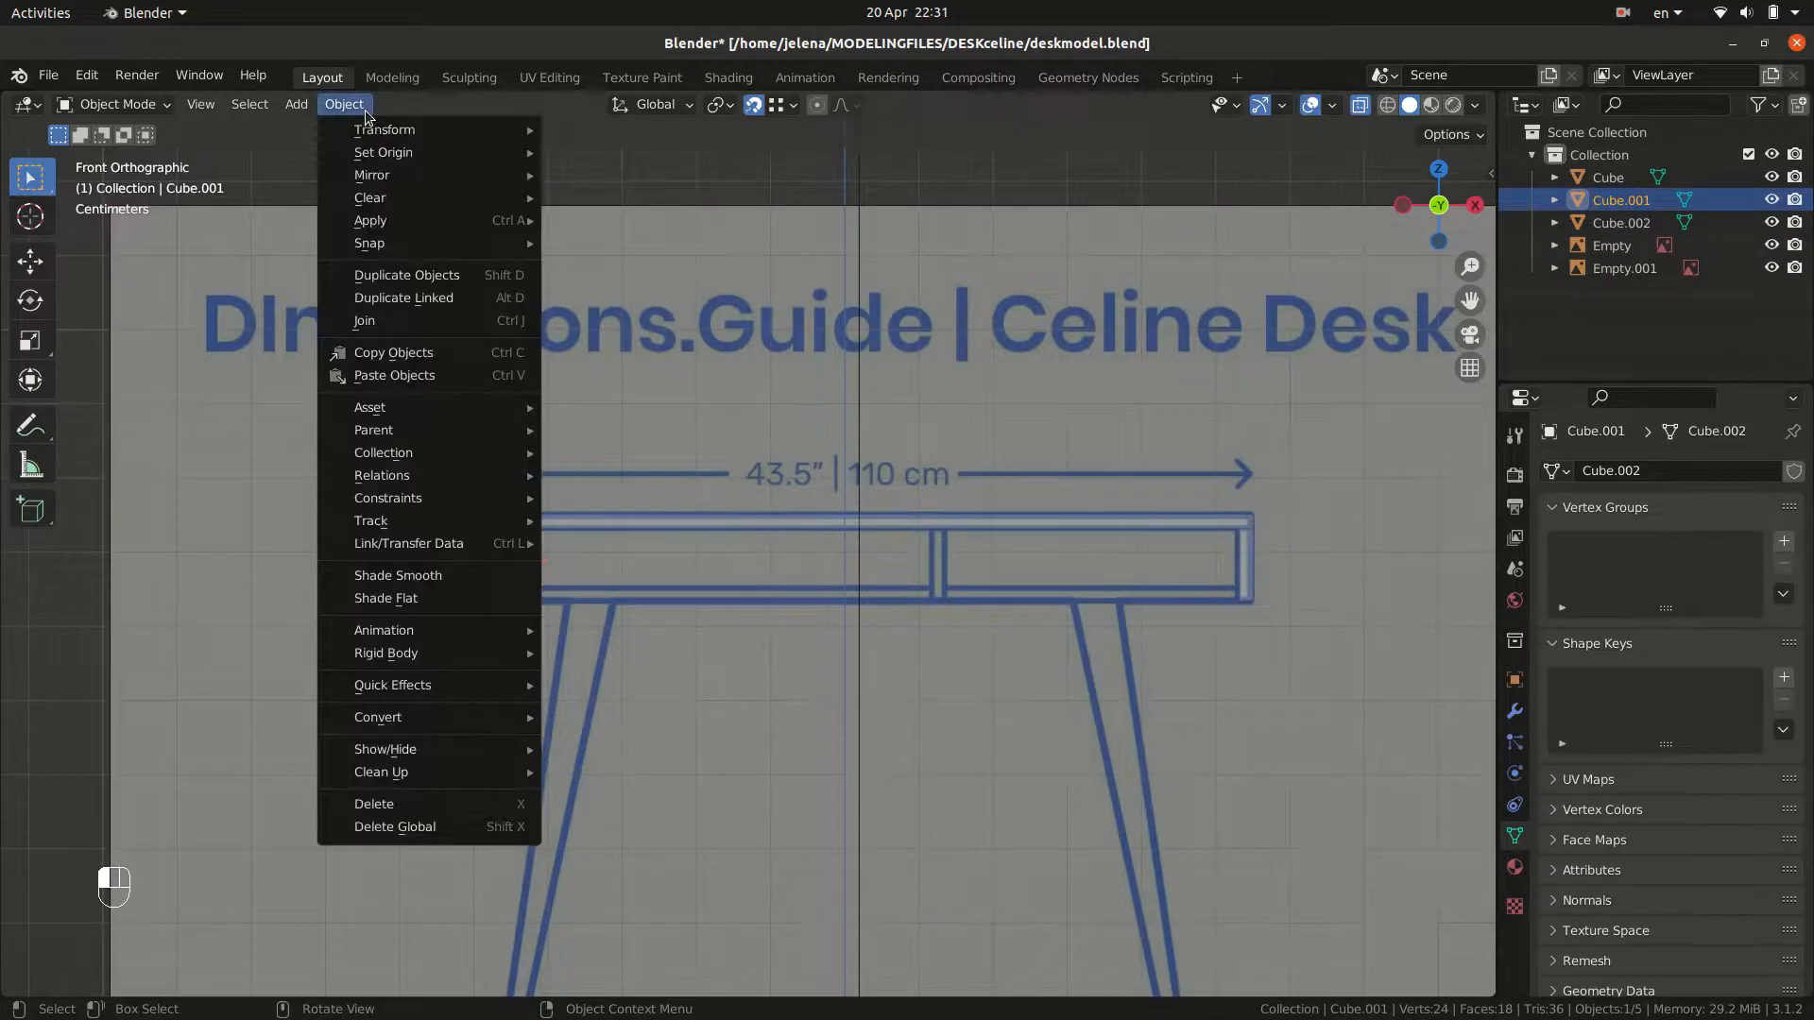
mouse_move(404, 156)
left_click(576, 178)
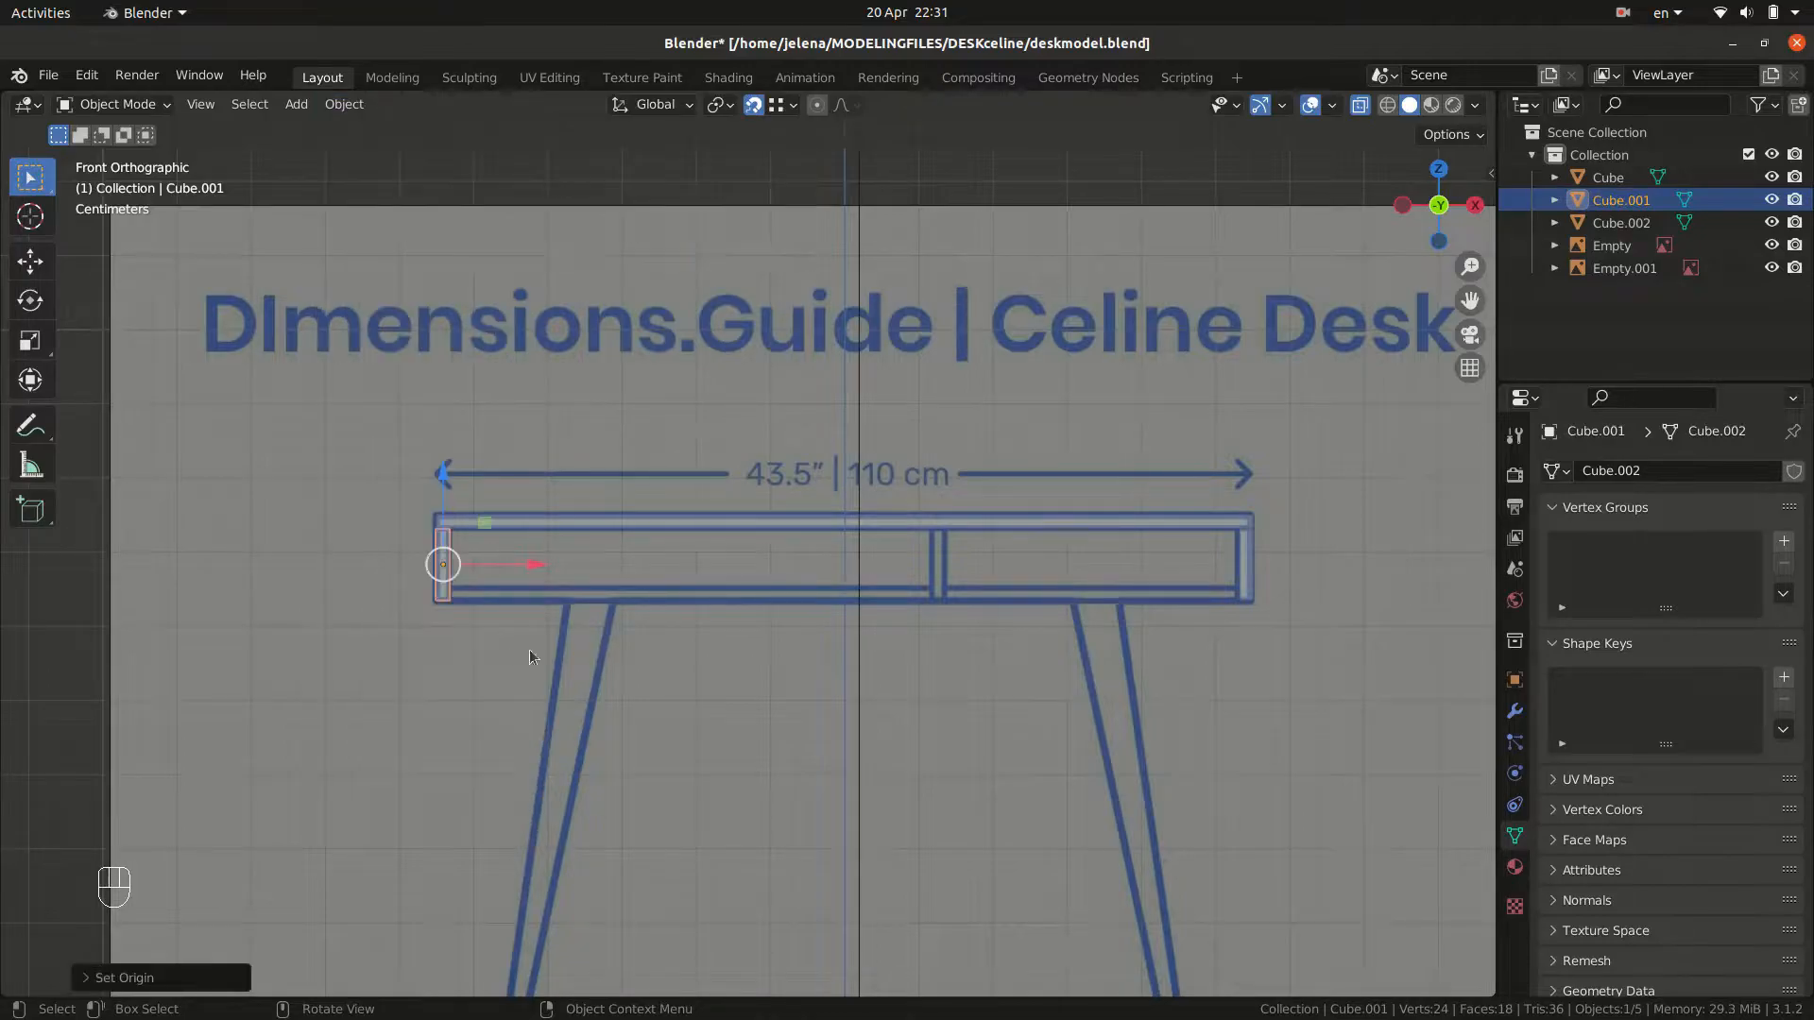
Duplicate the left side panel along X and line the copy up with the drawn divider in the front view.
left_click(444, 587)
left_click(445, 592)
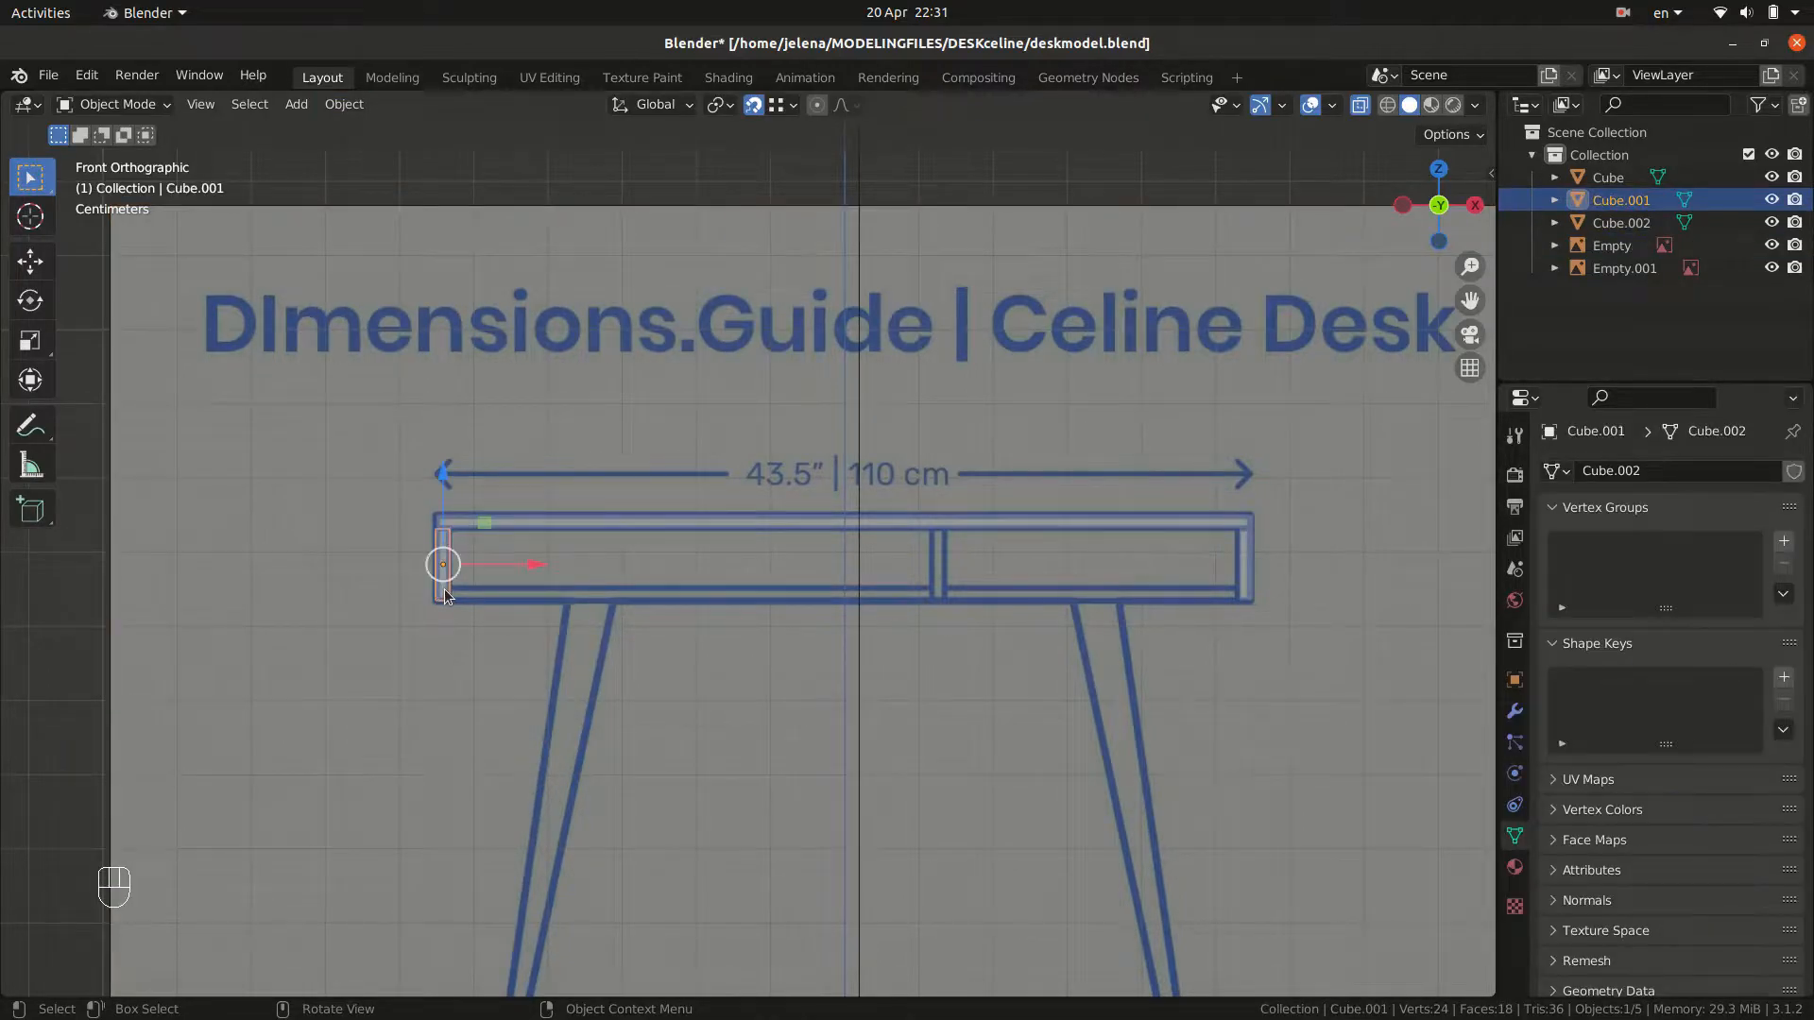
key("shift+d")
key("x")
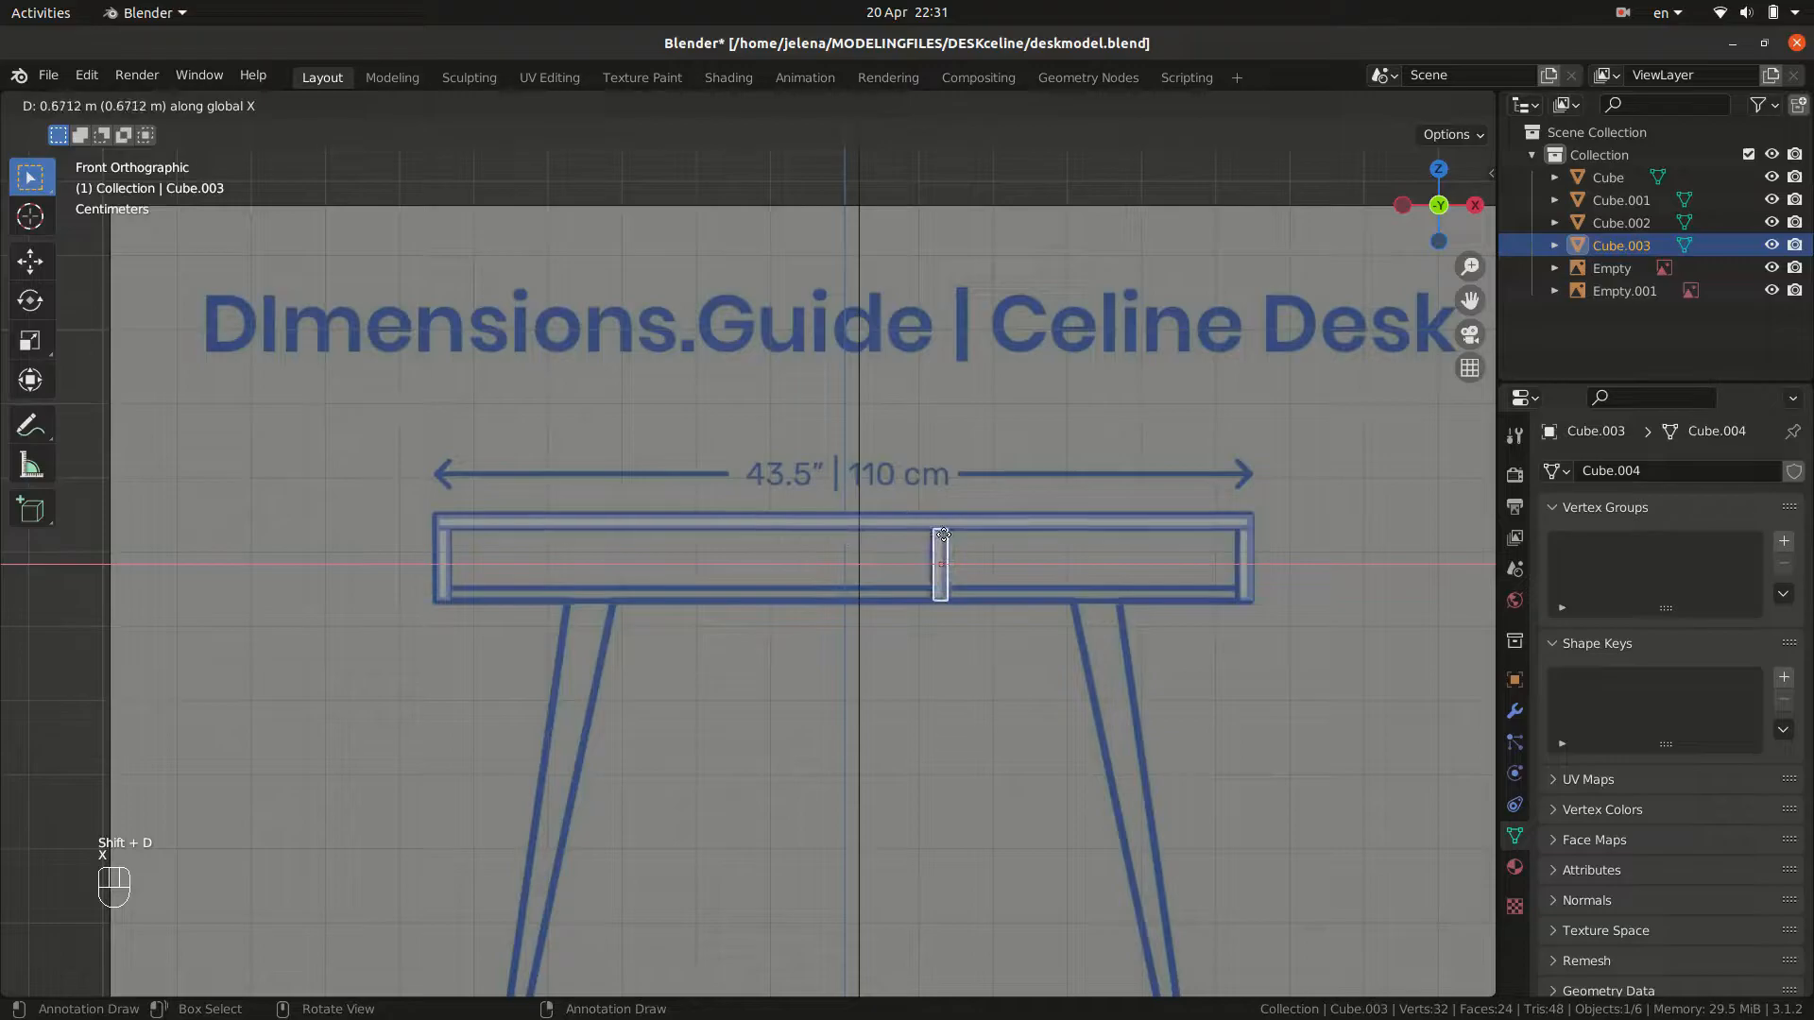
left_click(941, 548)
scroll(945, 557, "up", 5)
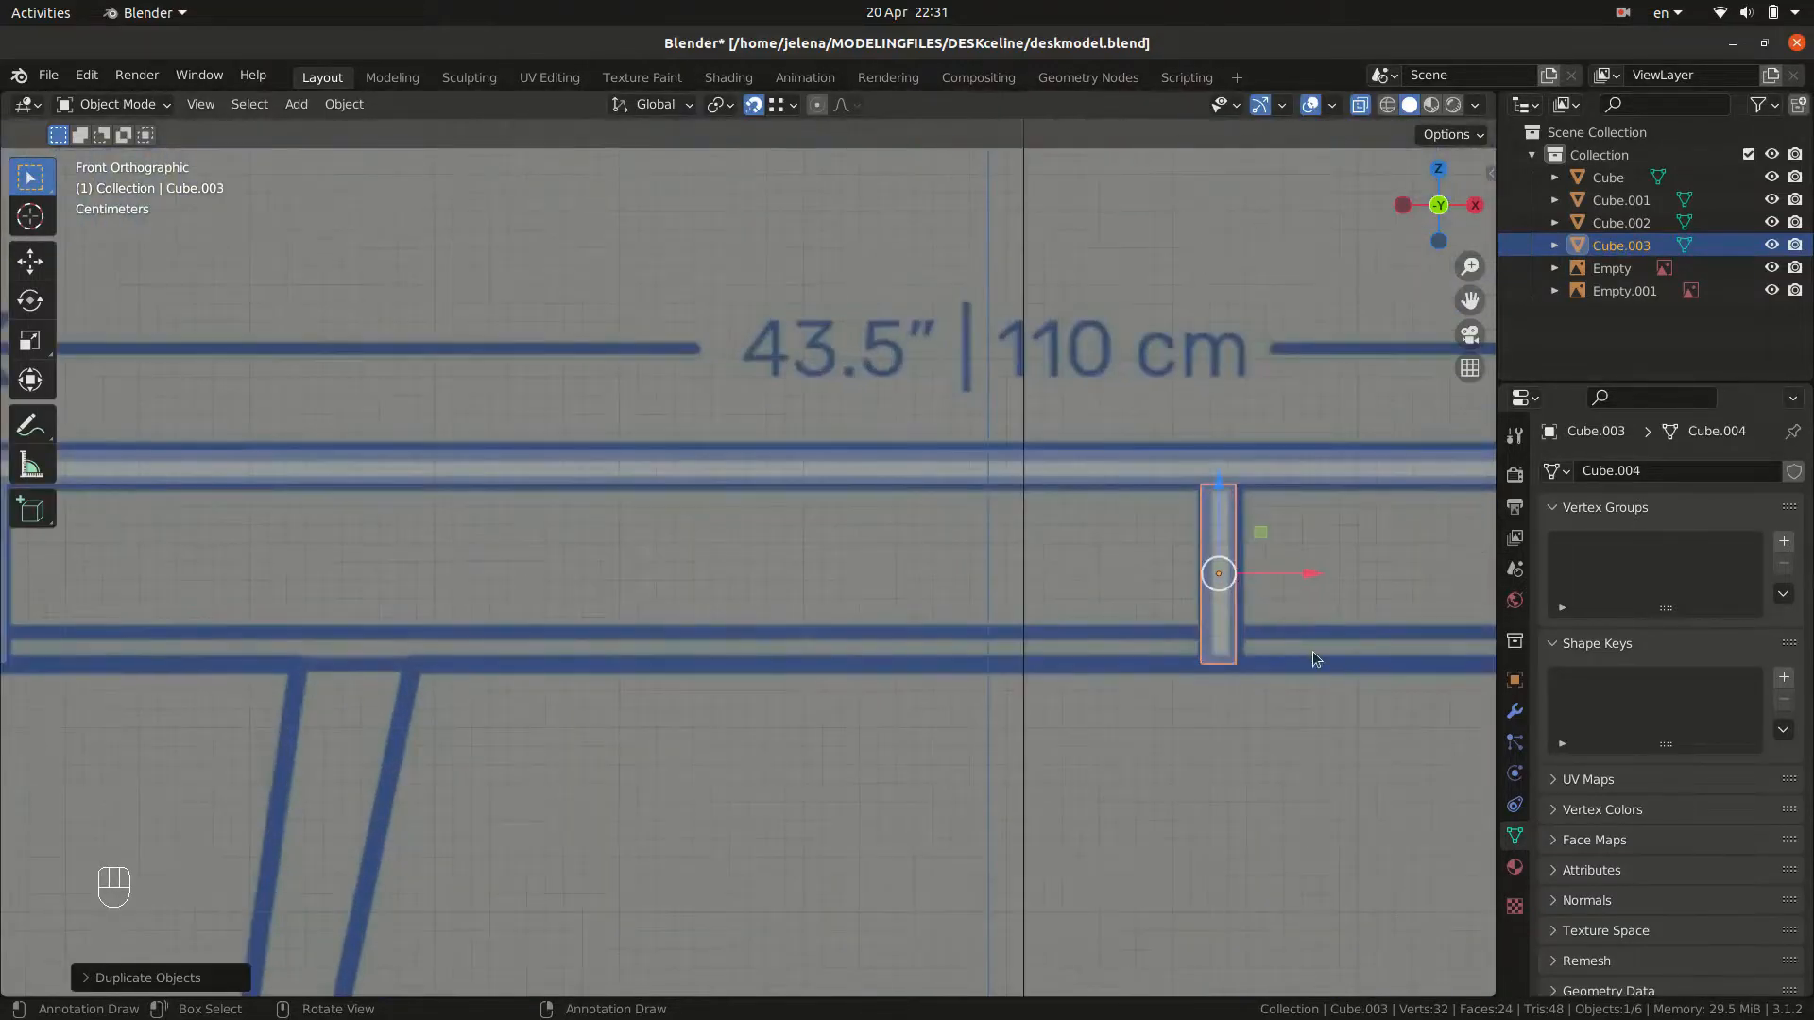
key("g")
key("x")
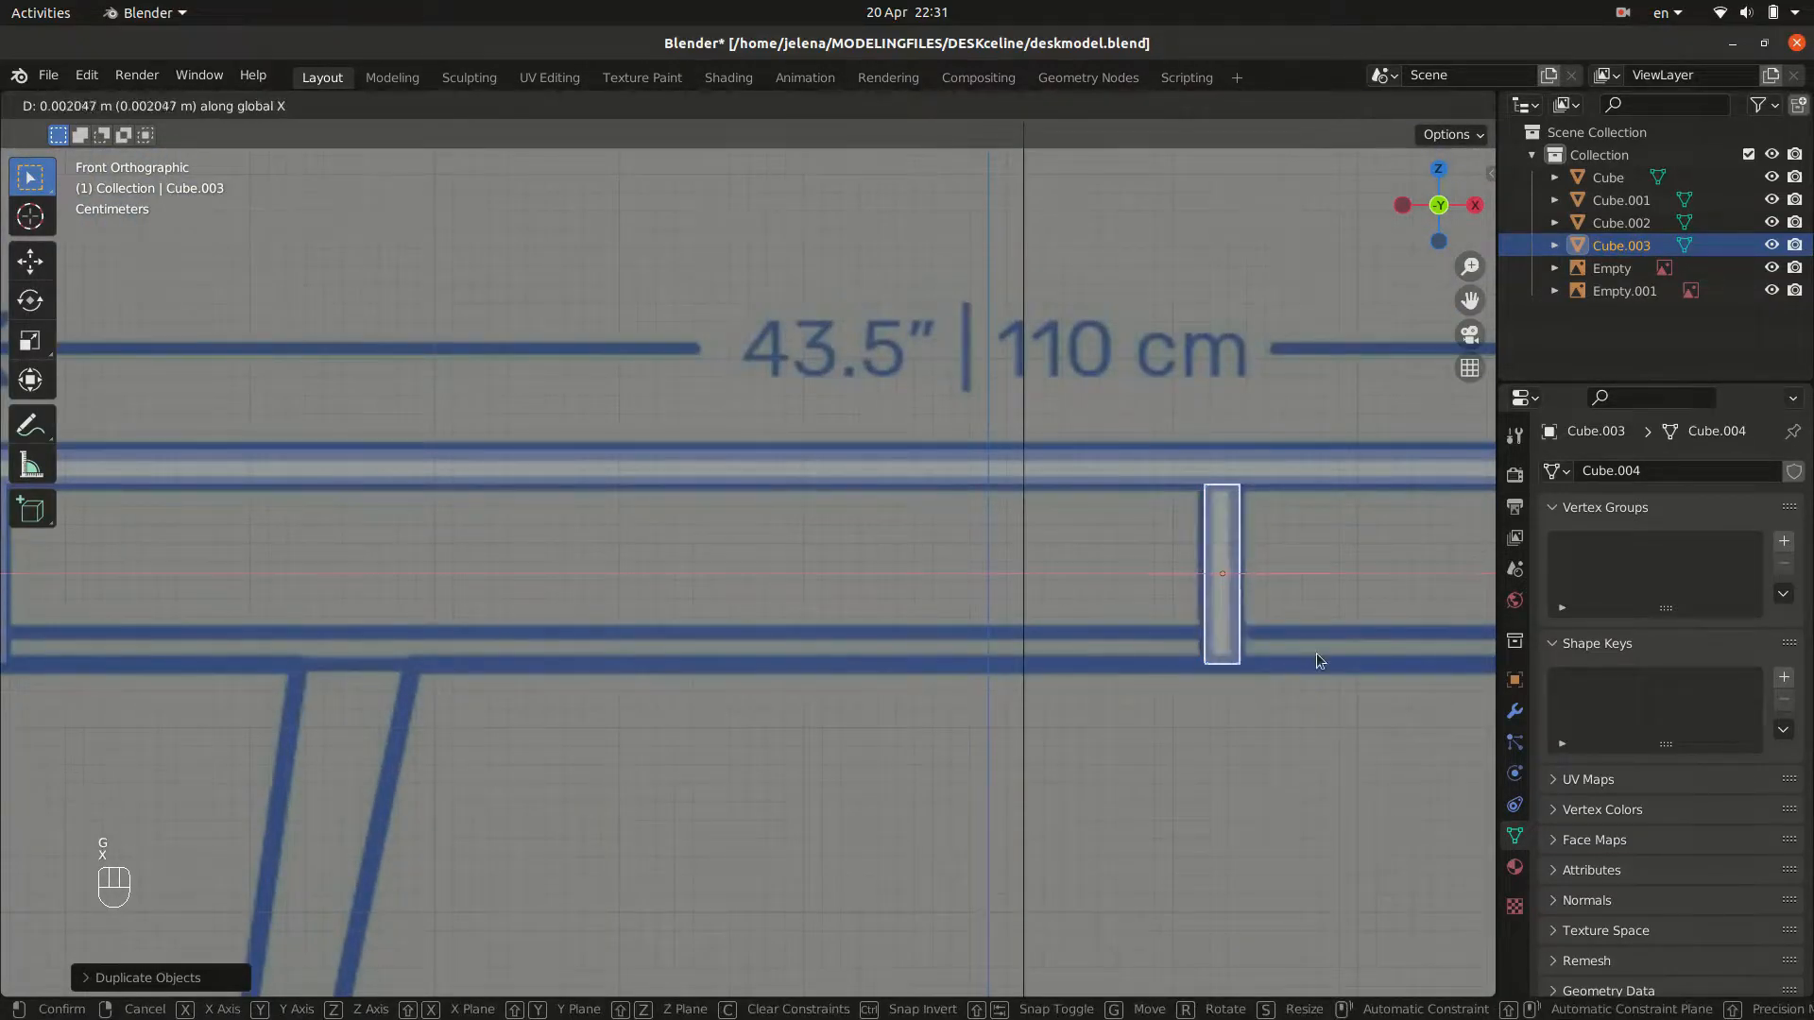
left_click(1318, 655)
scroll(1275, 676, "down", 6)
Duplicate the tabletop and move the copy down along Z to the drawn bottom board.
left_click(721, 486)
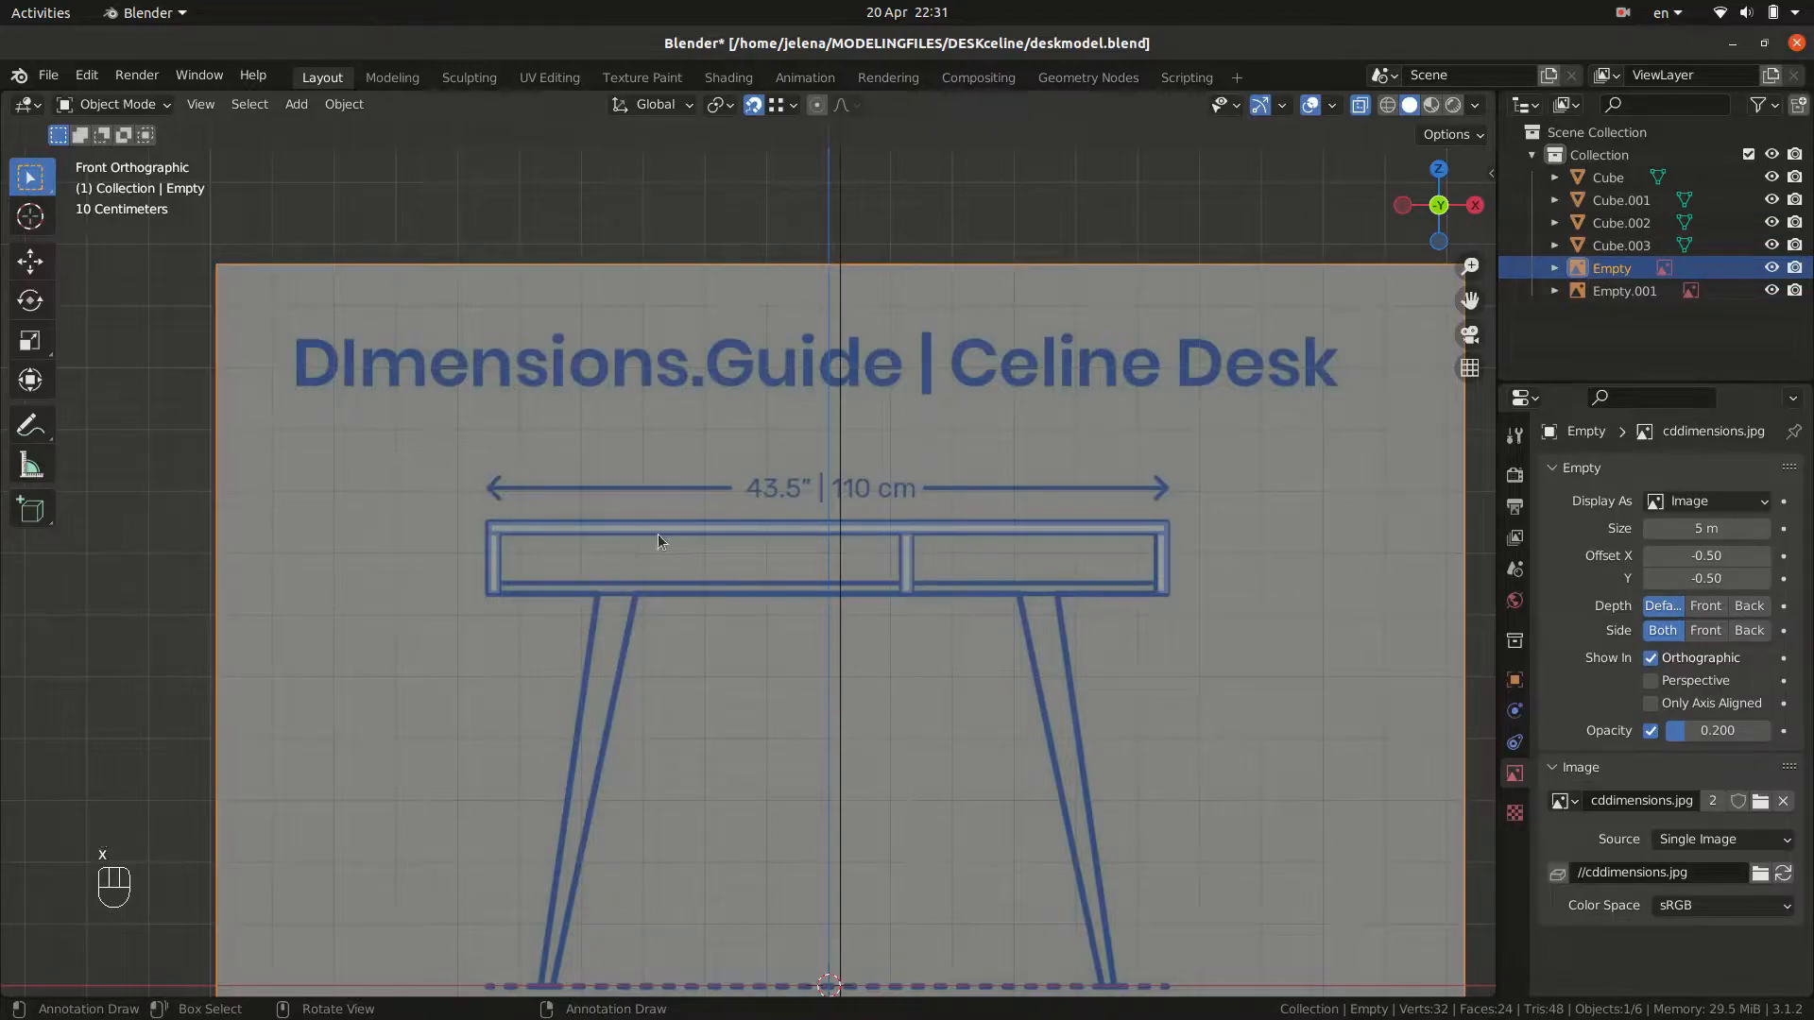
scroll(660, 538, "up", 2)
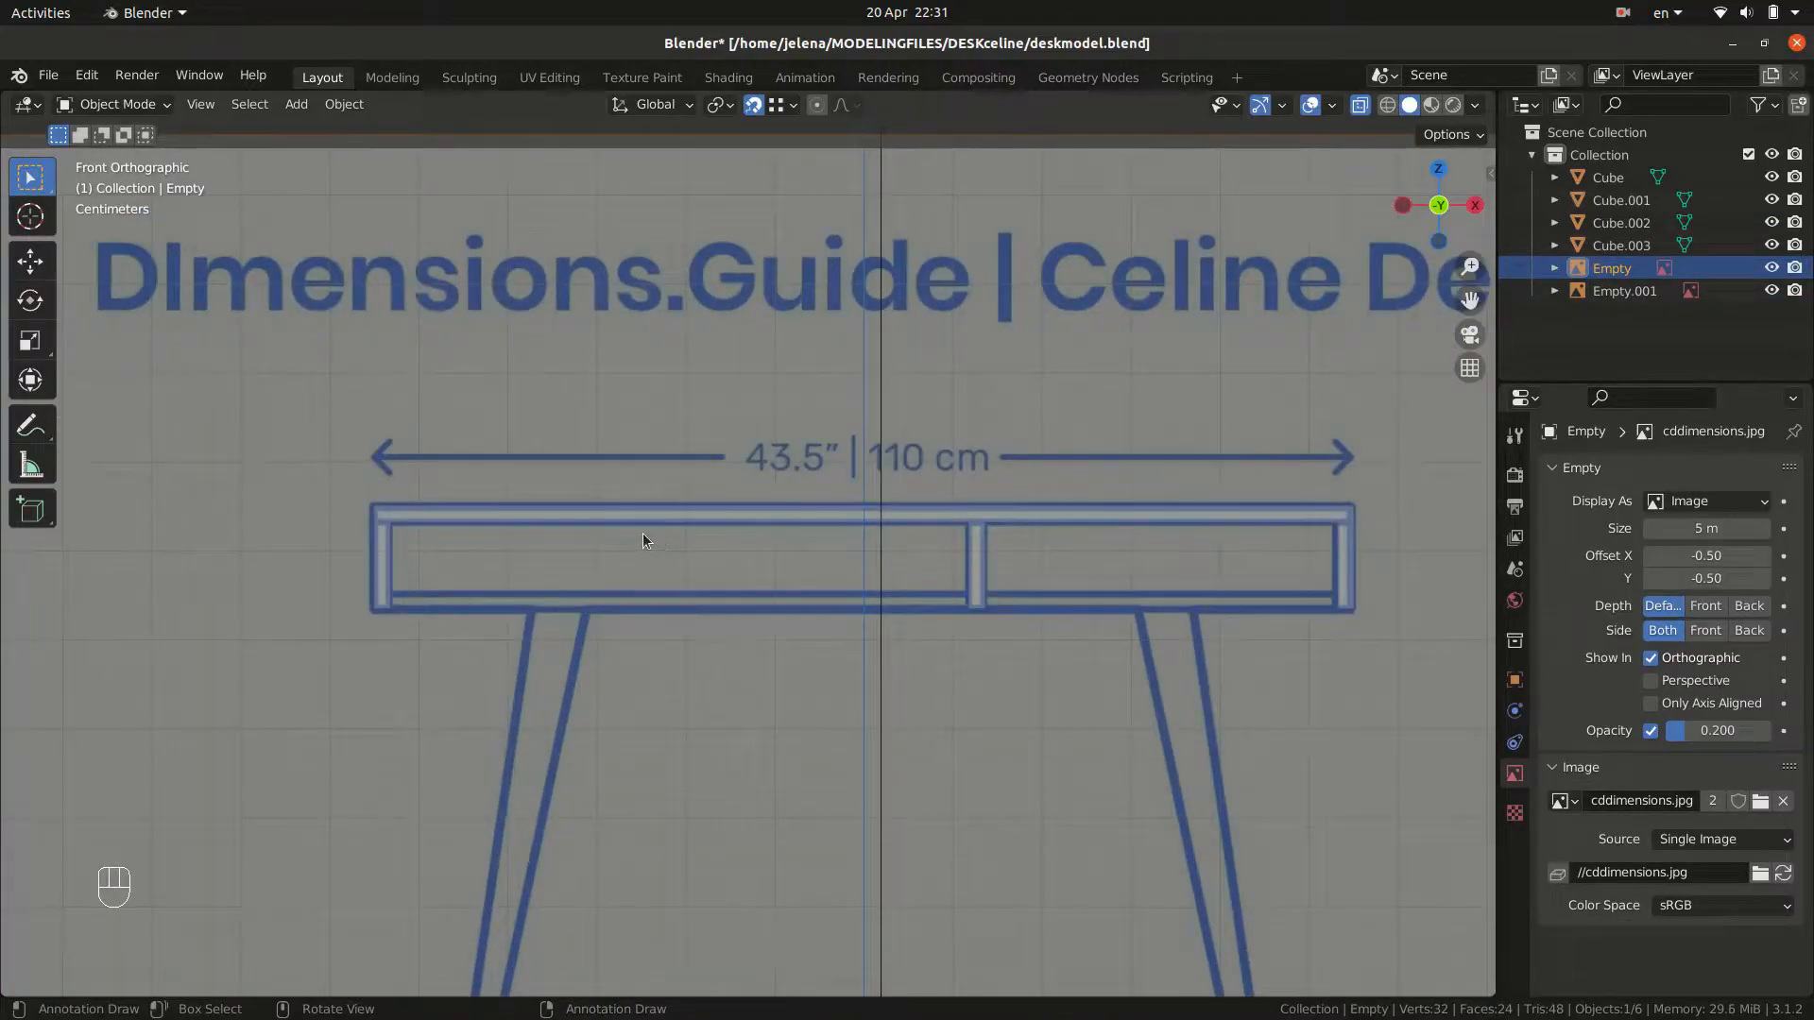
left_click(645, 512)
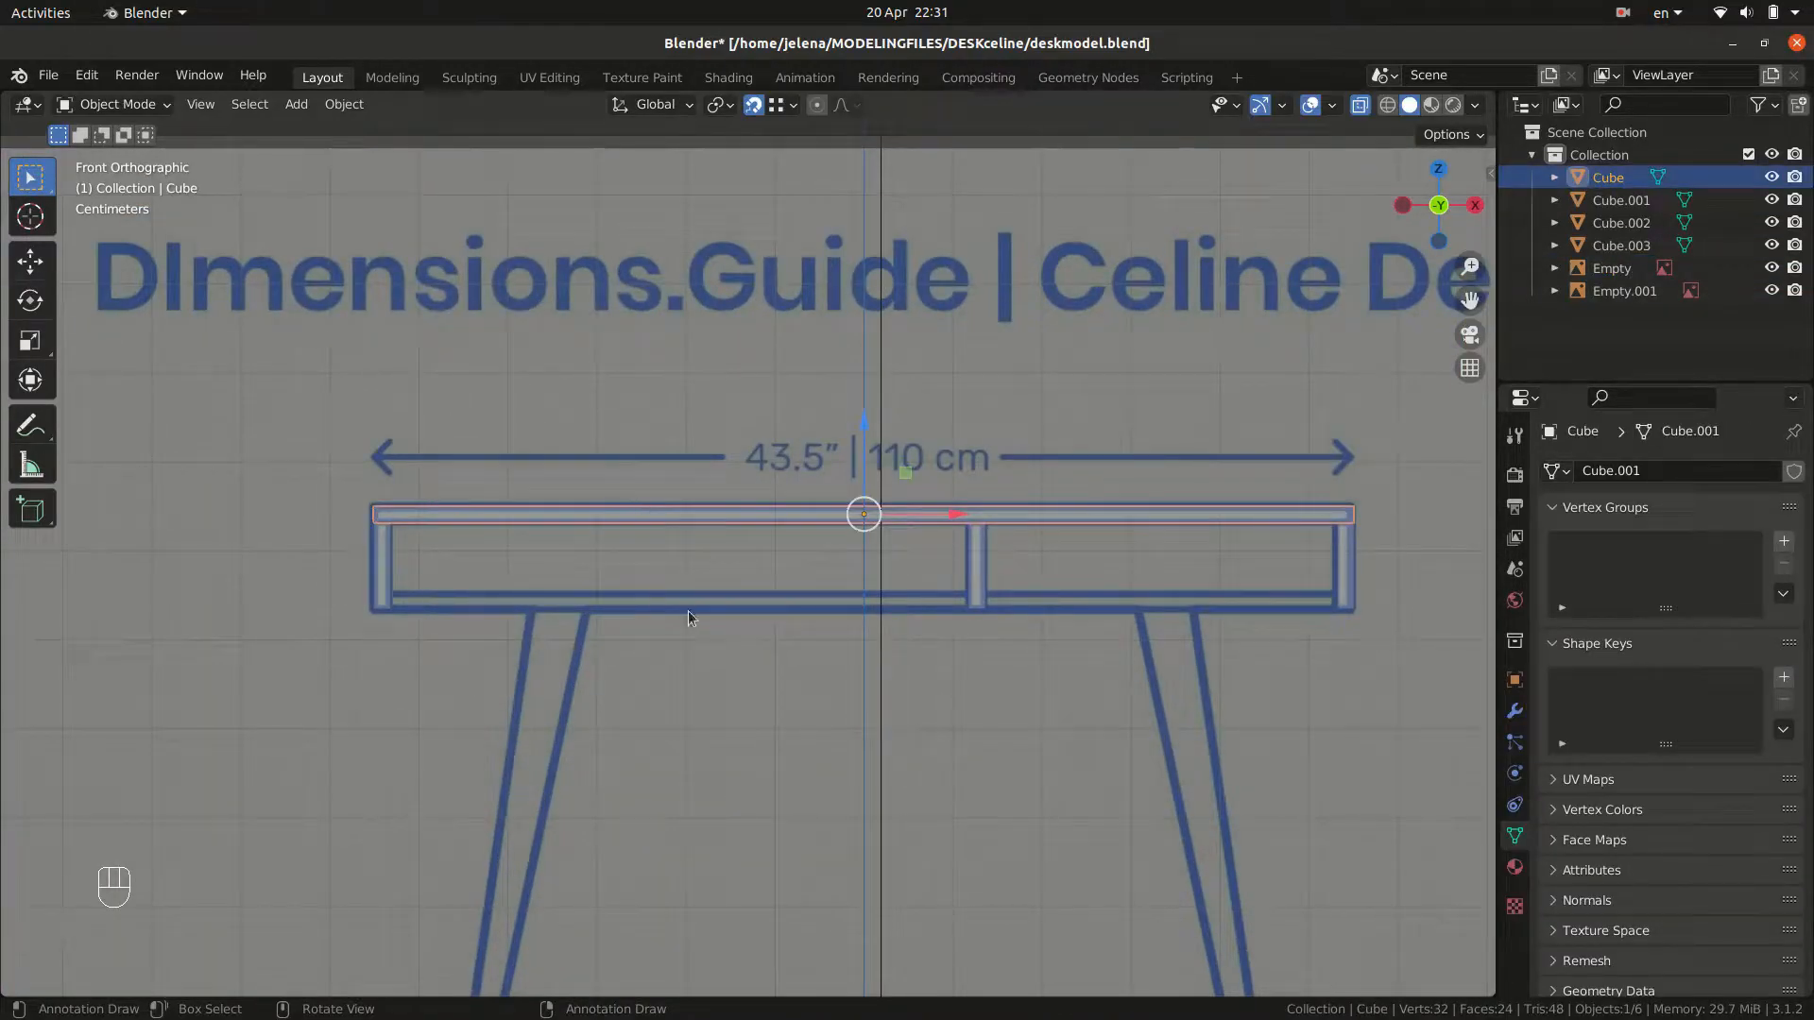
key("shift+d")
key("z")
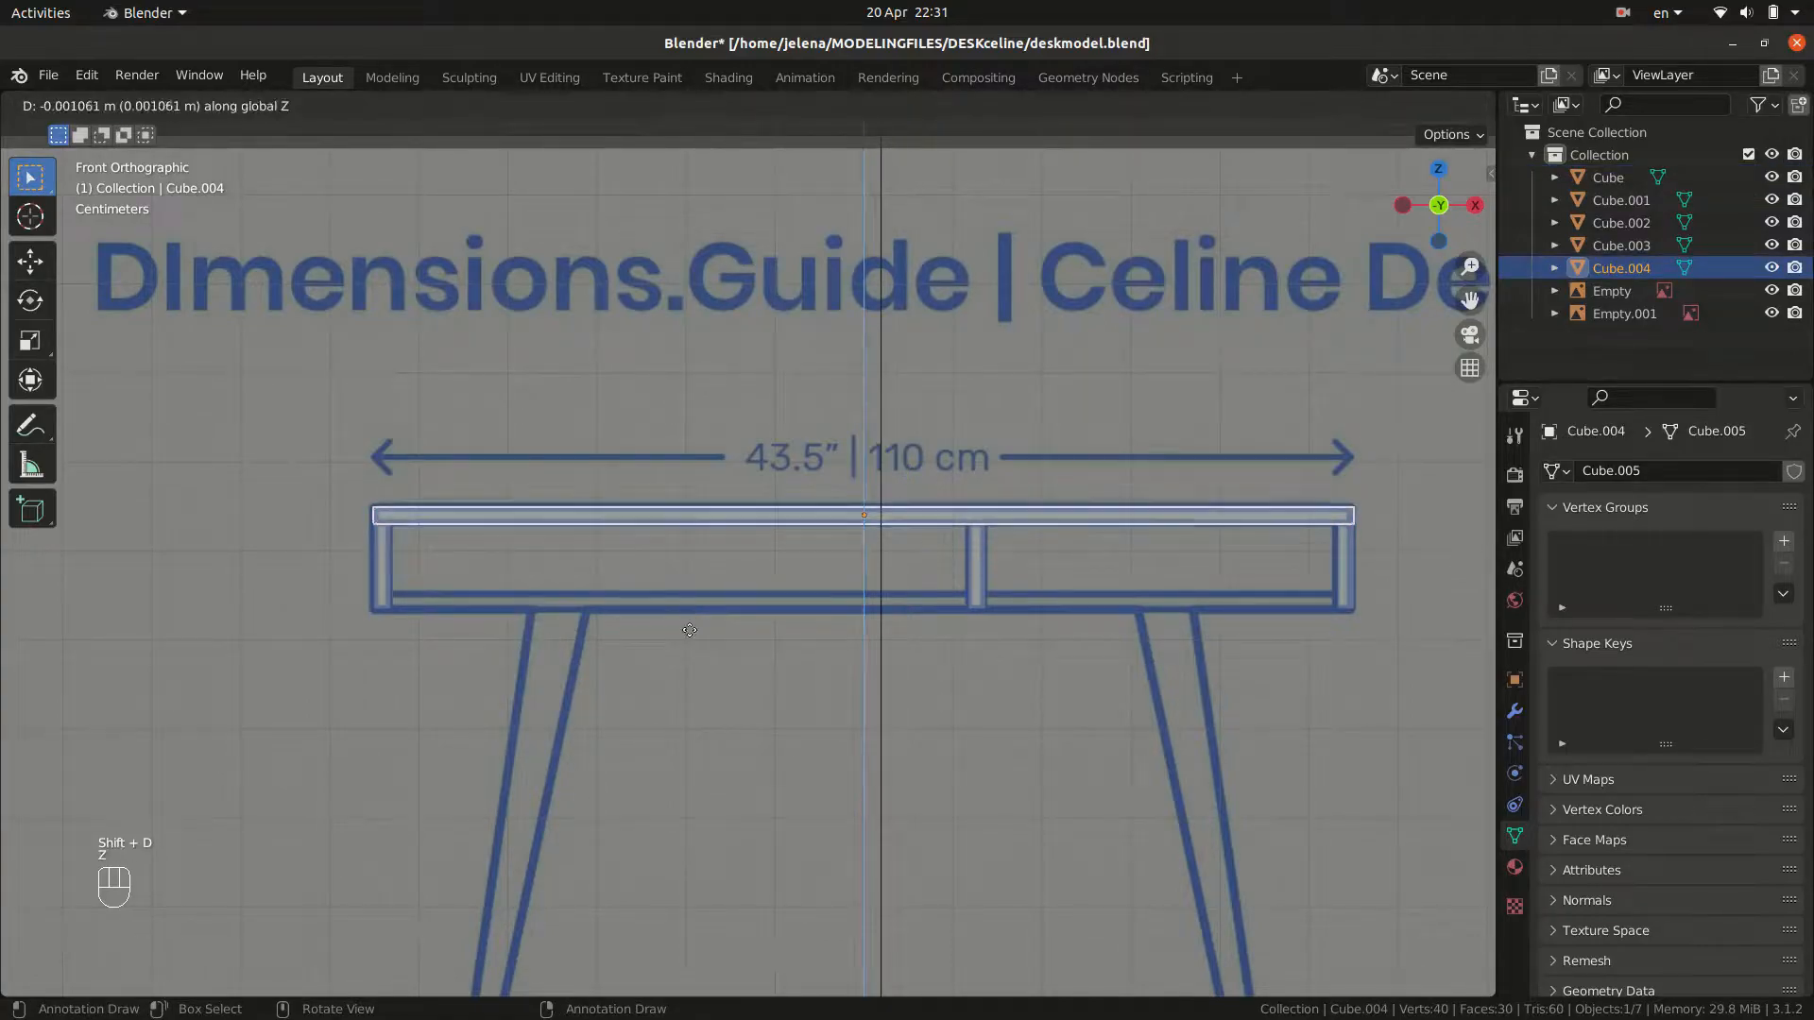
left_click(685, 700)
Shorten the bottom board along X to about half its length and snap its left end to the left side panel's inner lower corner.
key("s")
key("z")
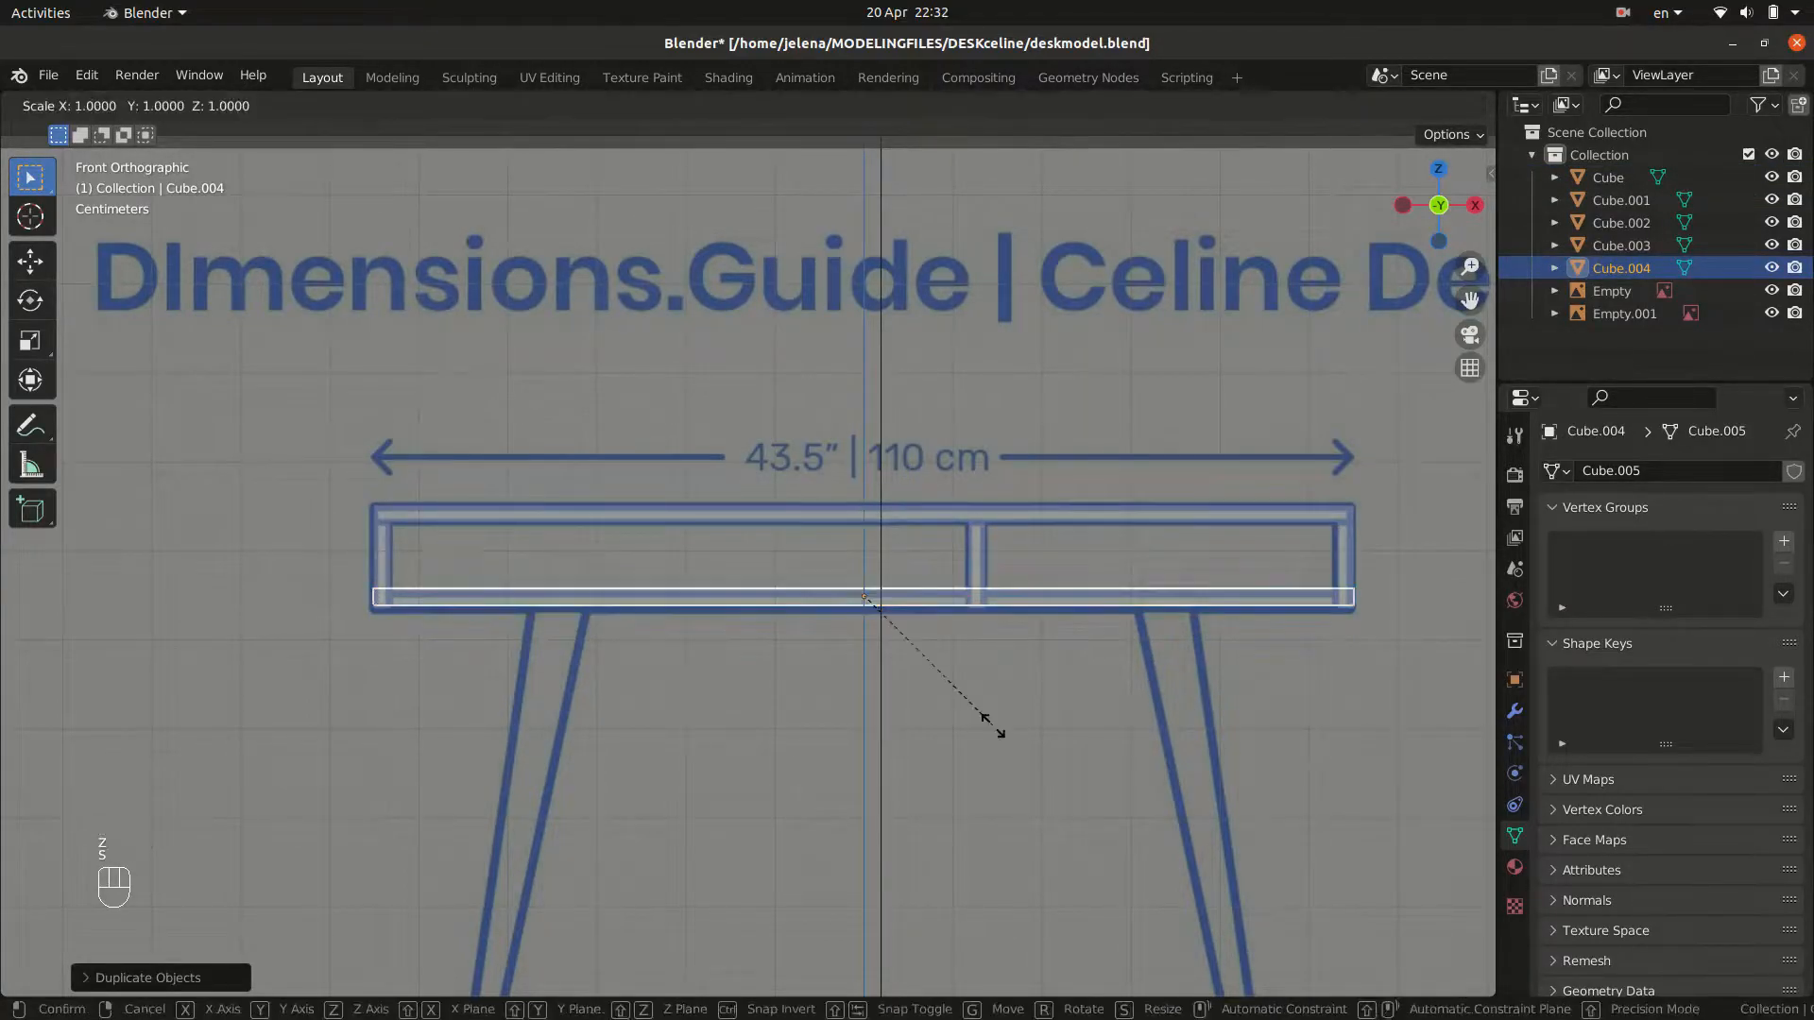
key("x")
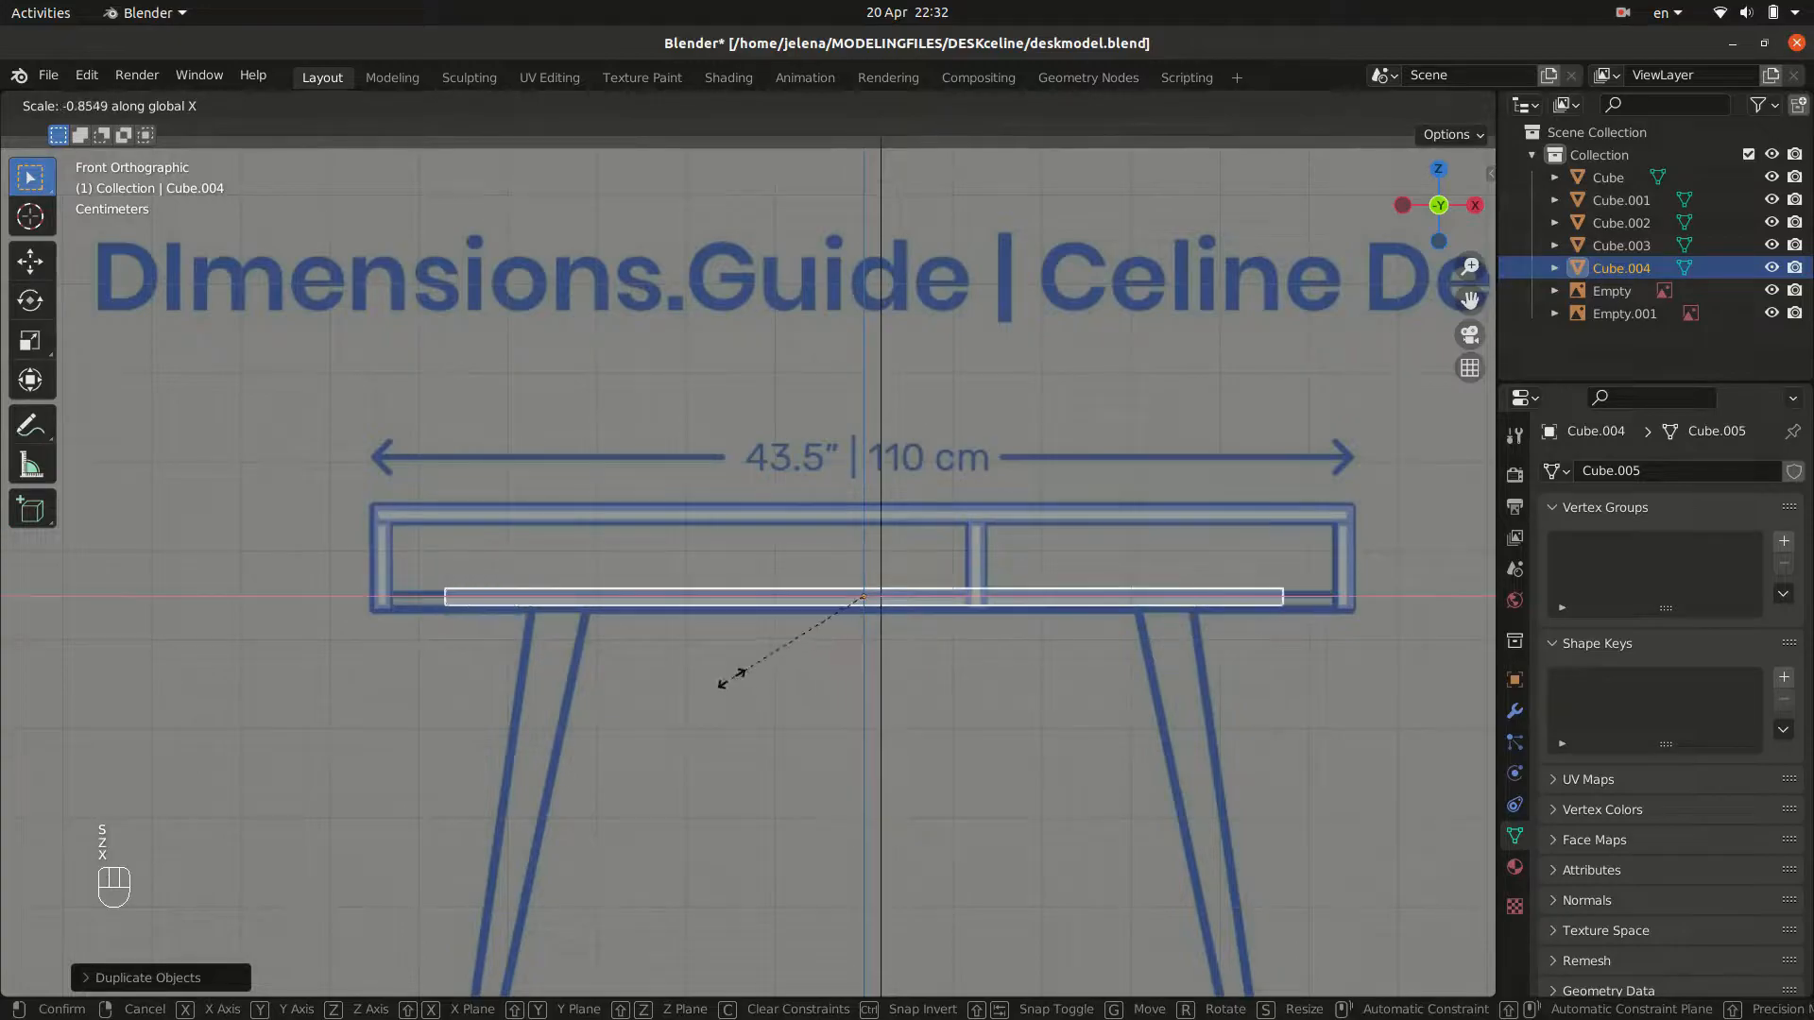
left_click(739, 603)
key("g")
key("x")
left_click(397, 597)
scroll(523, 600, "up", 8)
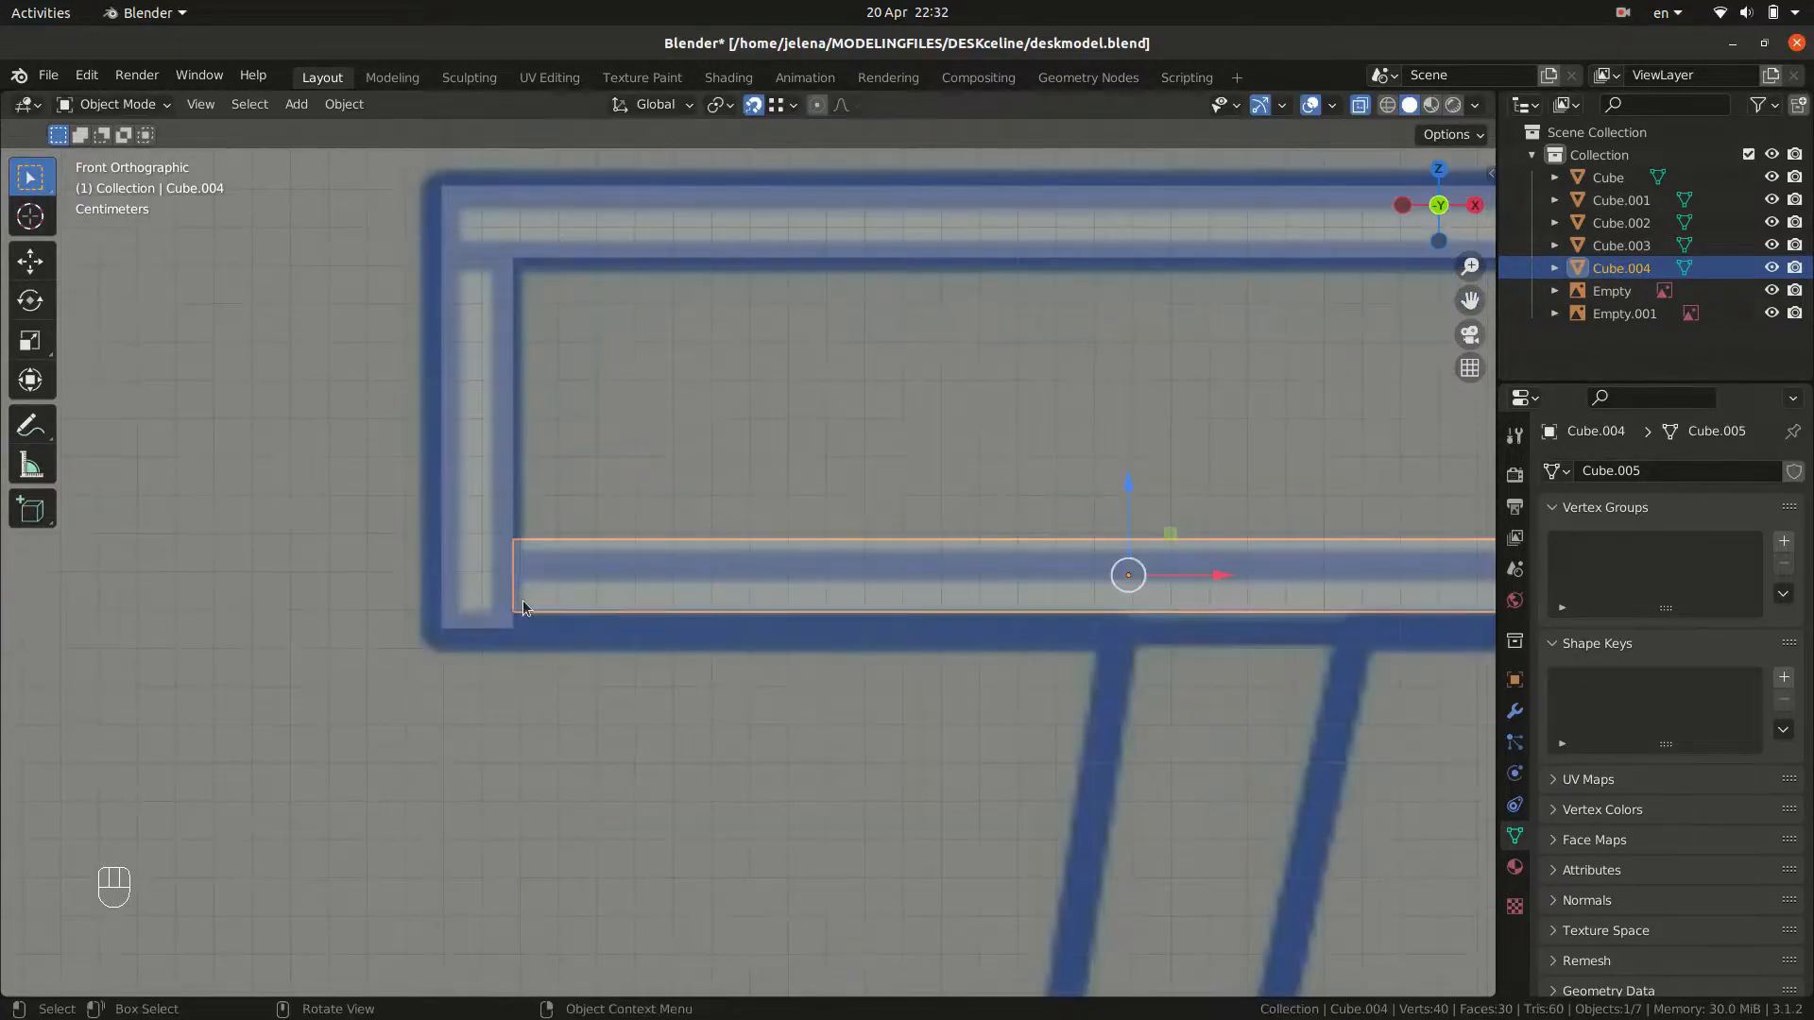
key("g")
left_click(514, 645)
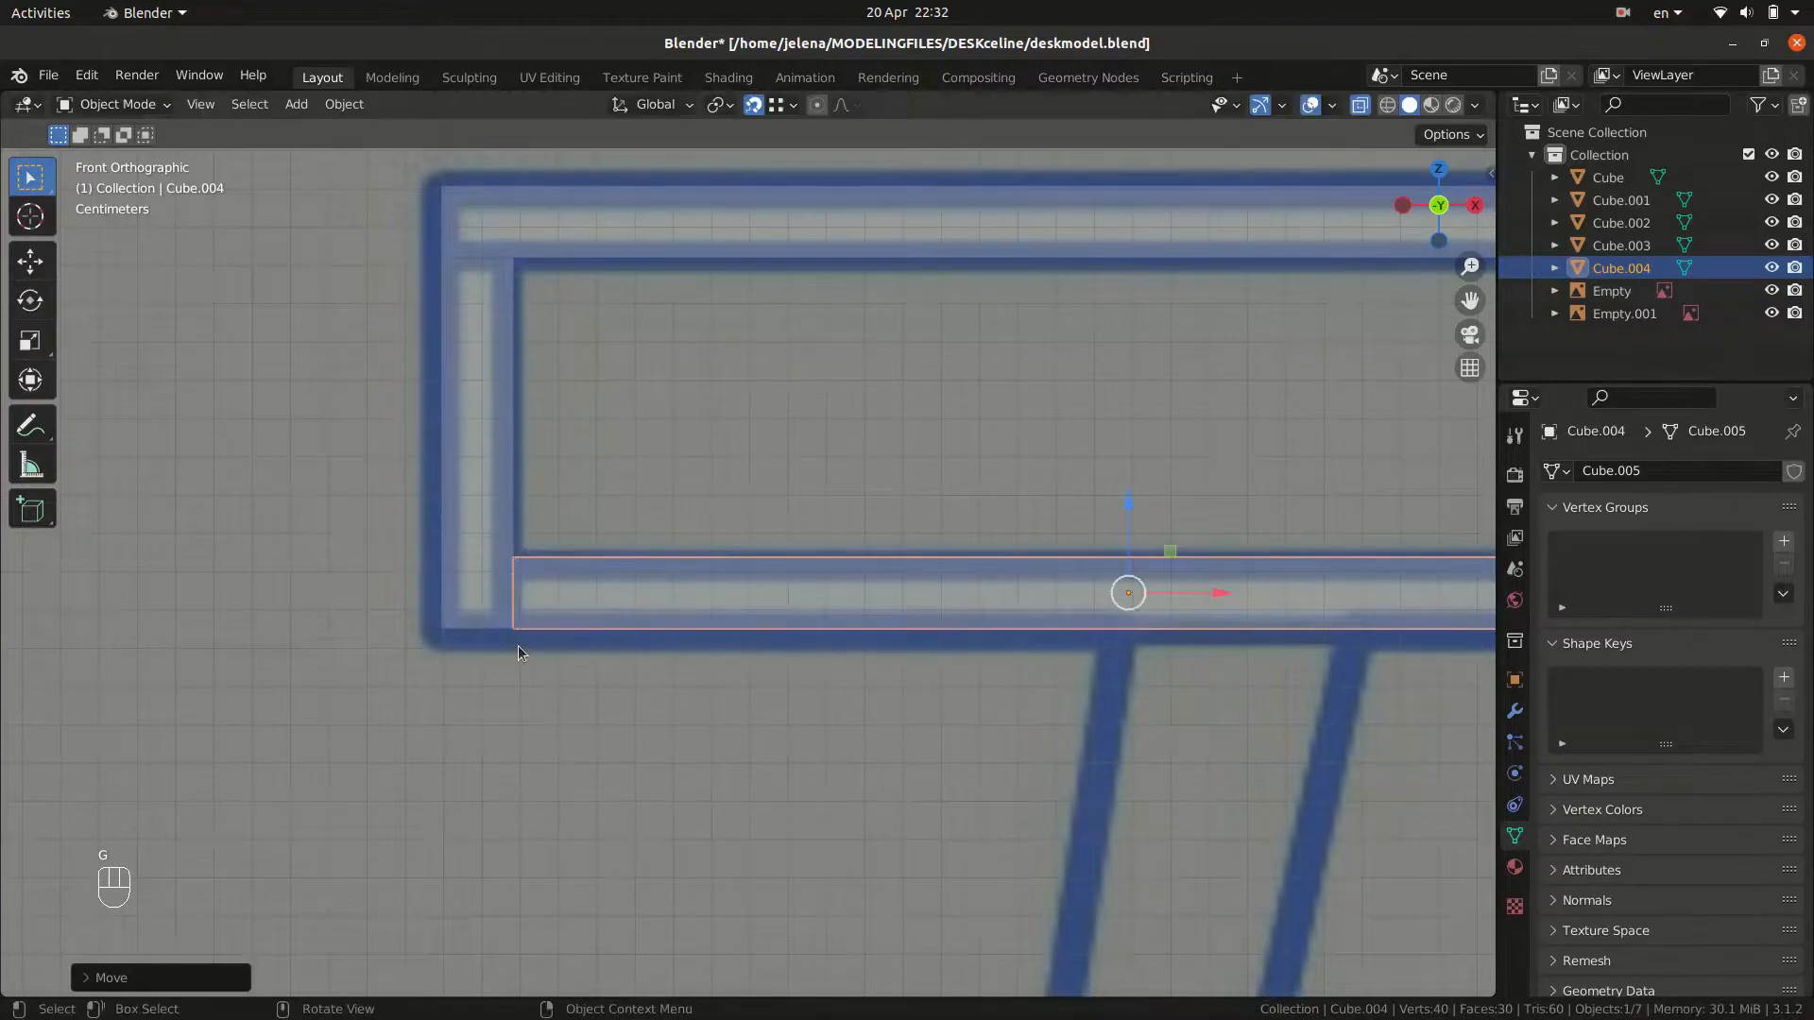
Extend the bottom board's right-end vertices along X until they snap to the near side of the middle divider.
scroll(609, 684, "down", 5)
middle_click_drag(608, 684, 741, 760)
left_click(1376, 831)
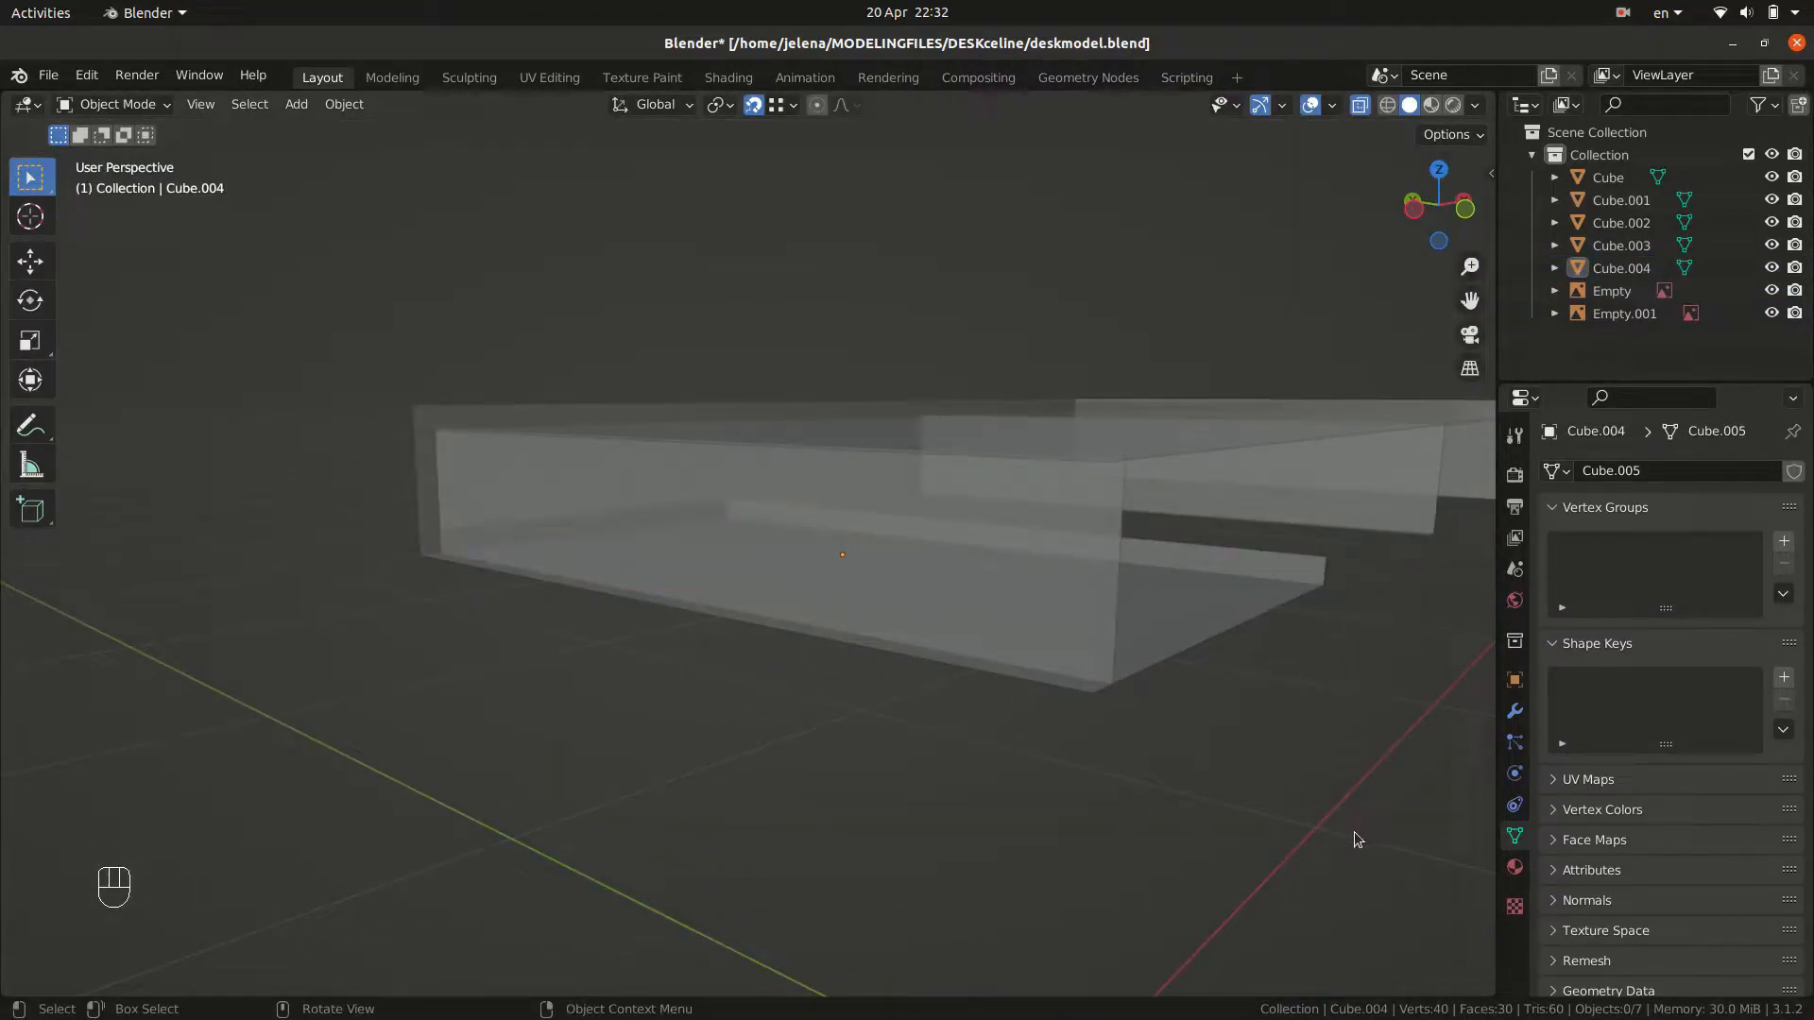
key("KP_1")
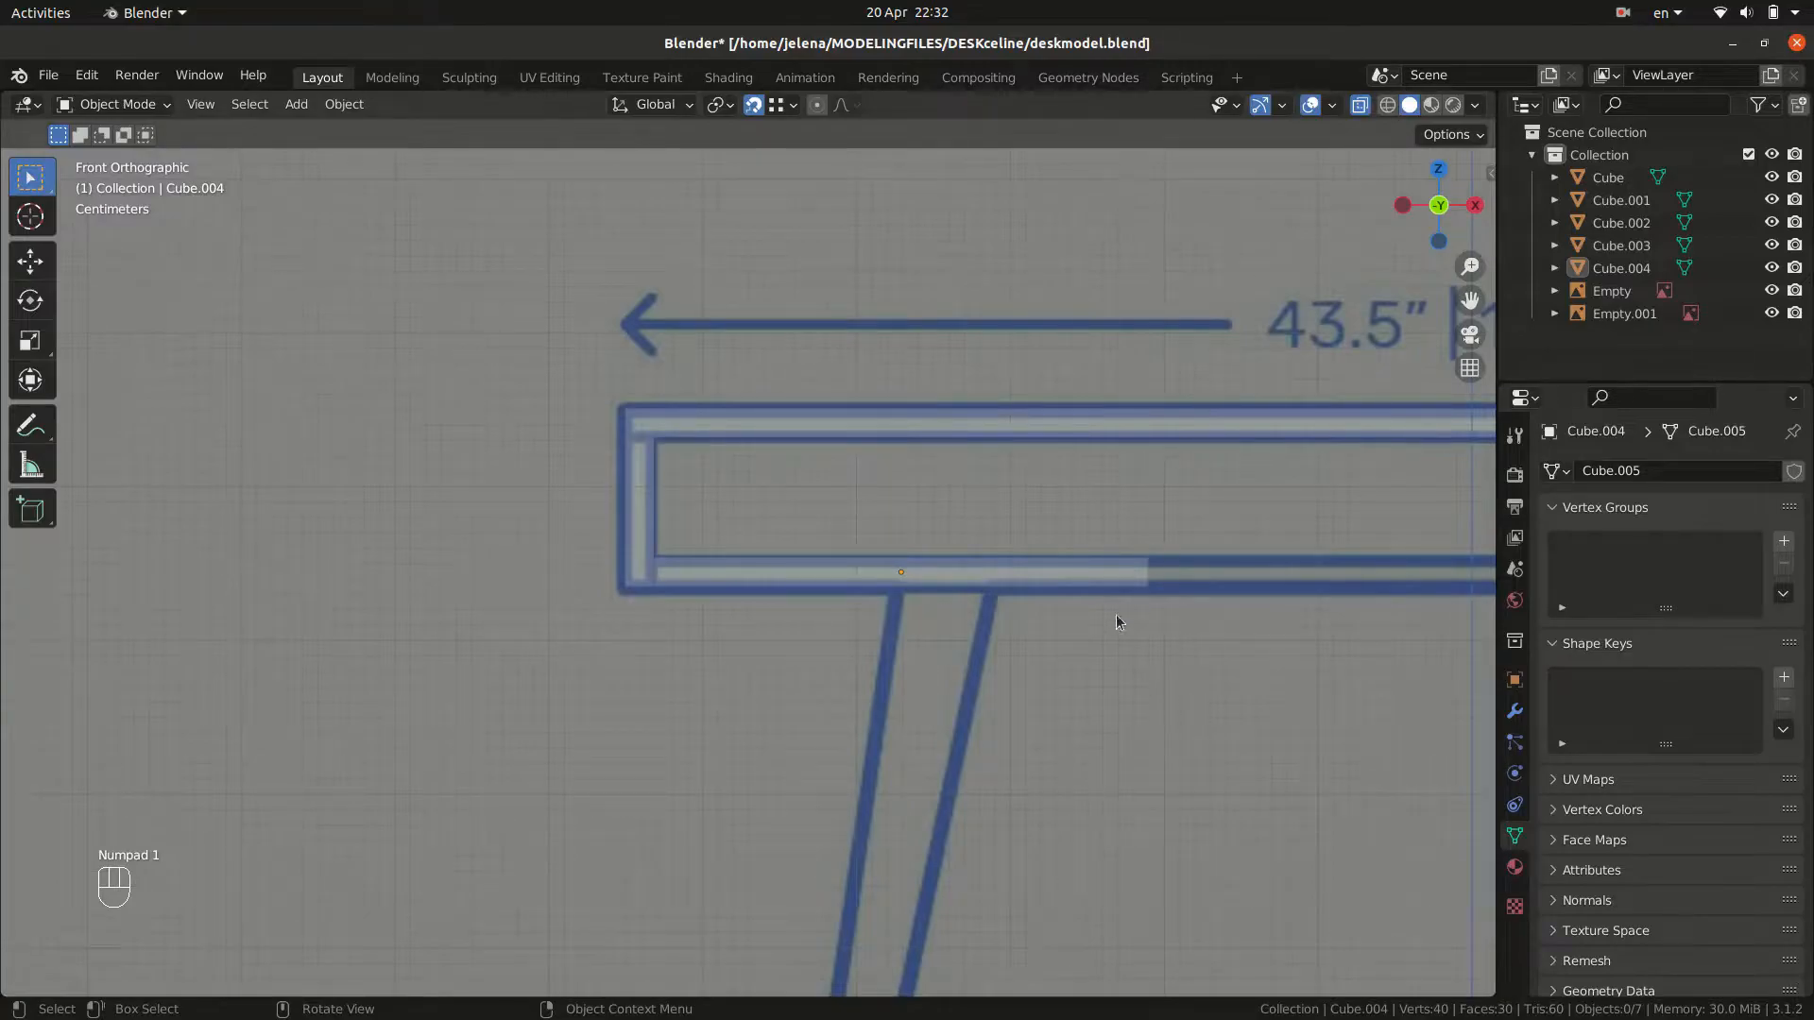
left_click(1074, 576)
left_click(1075, 565)
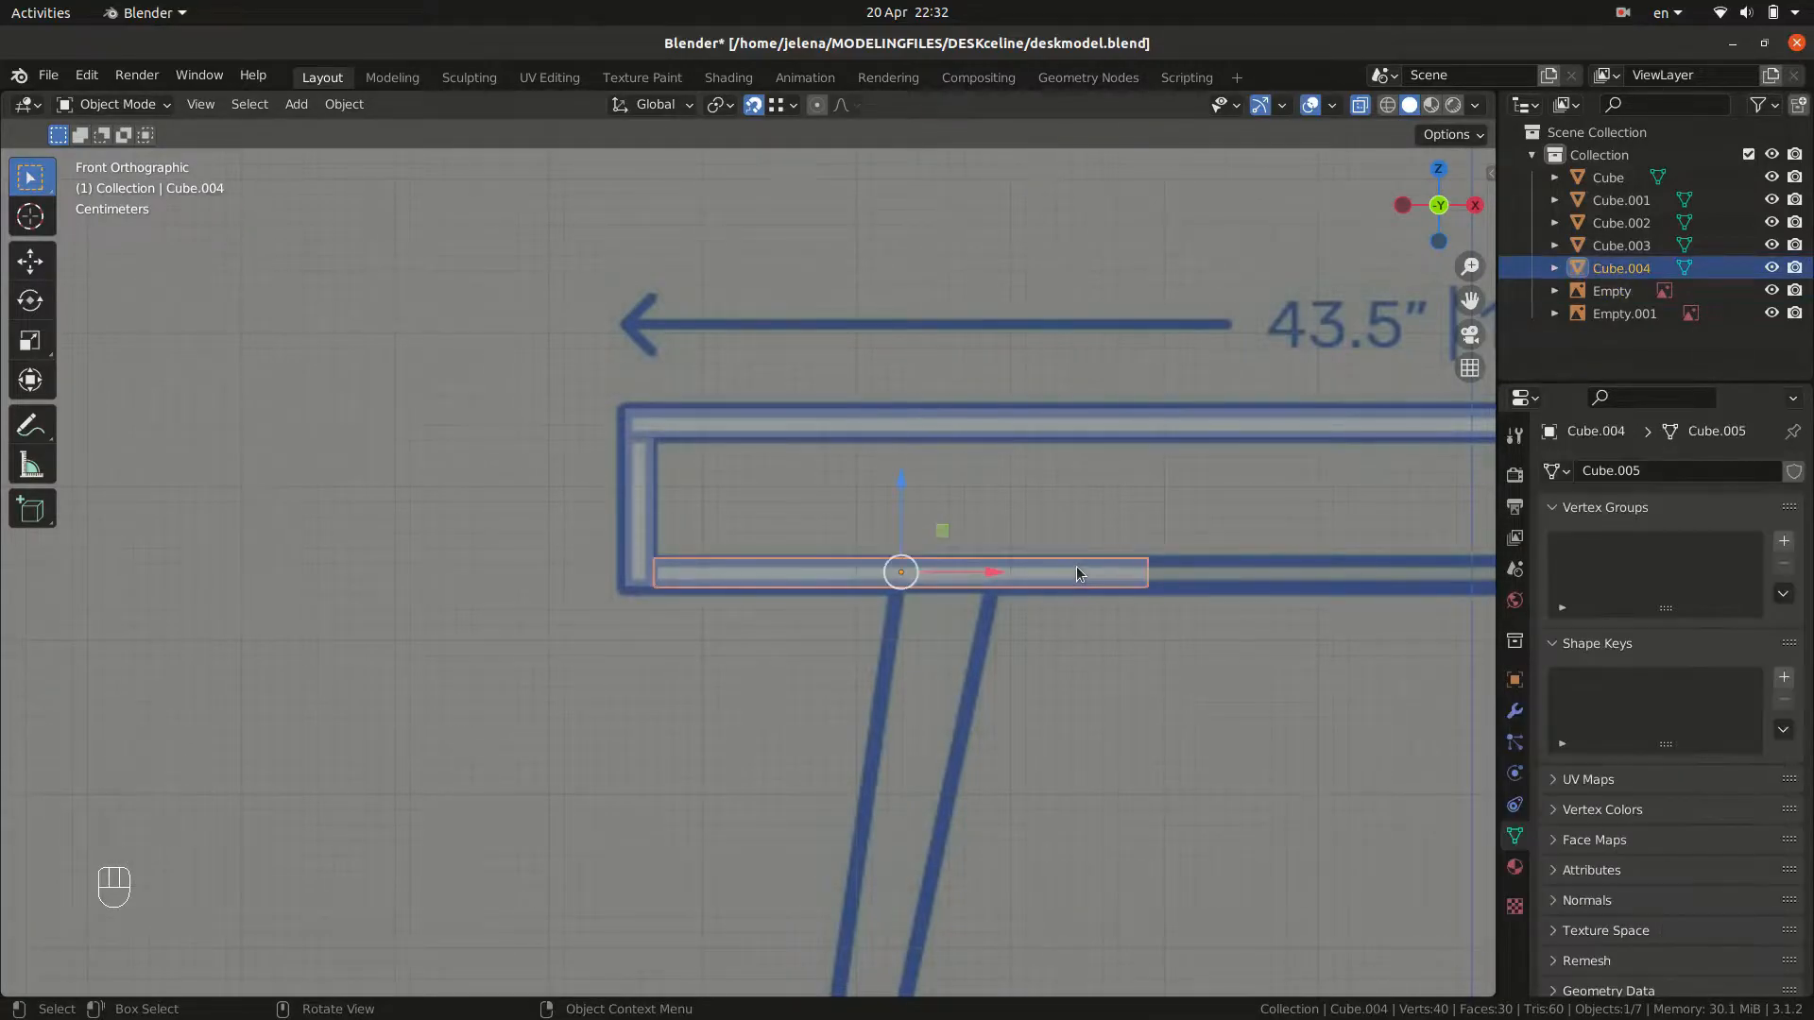
key("Tab")
left_click_drag(1121, 523, 1210, 652)
middle_click_drag(1256, 709, 653, 713, "shift")
key("g")
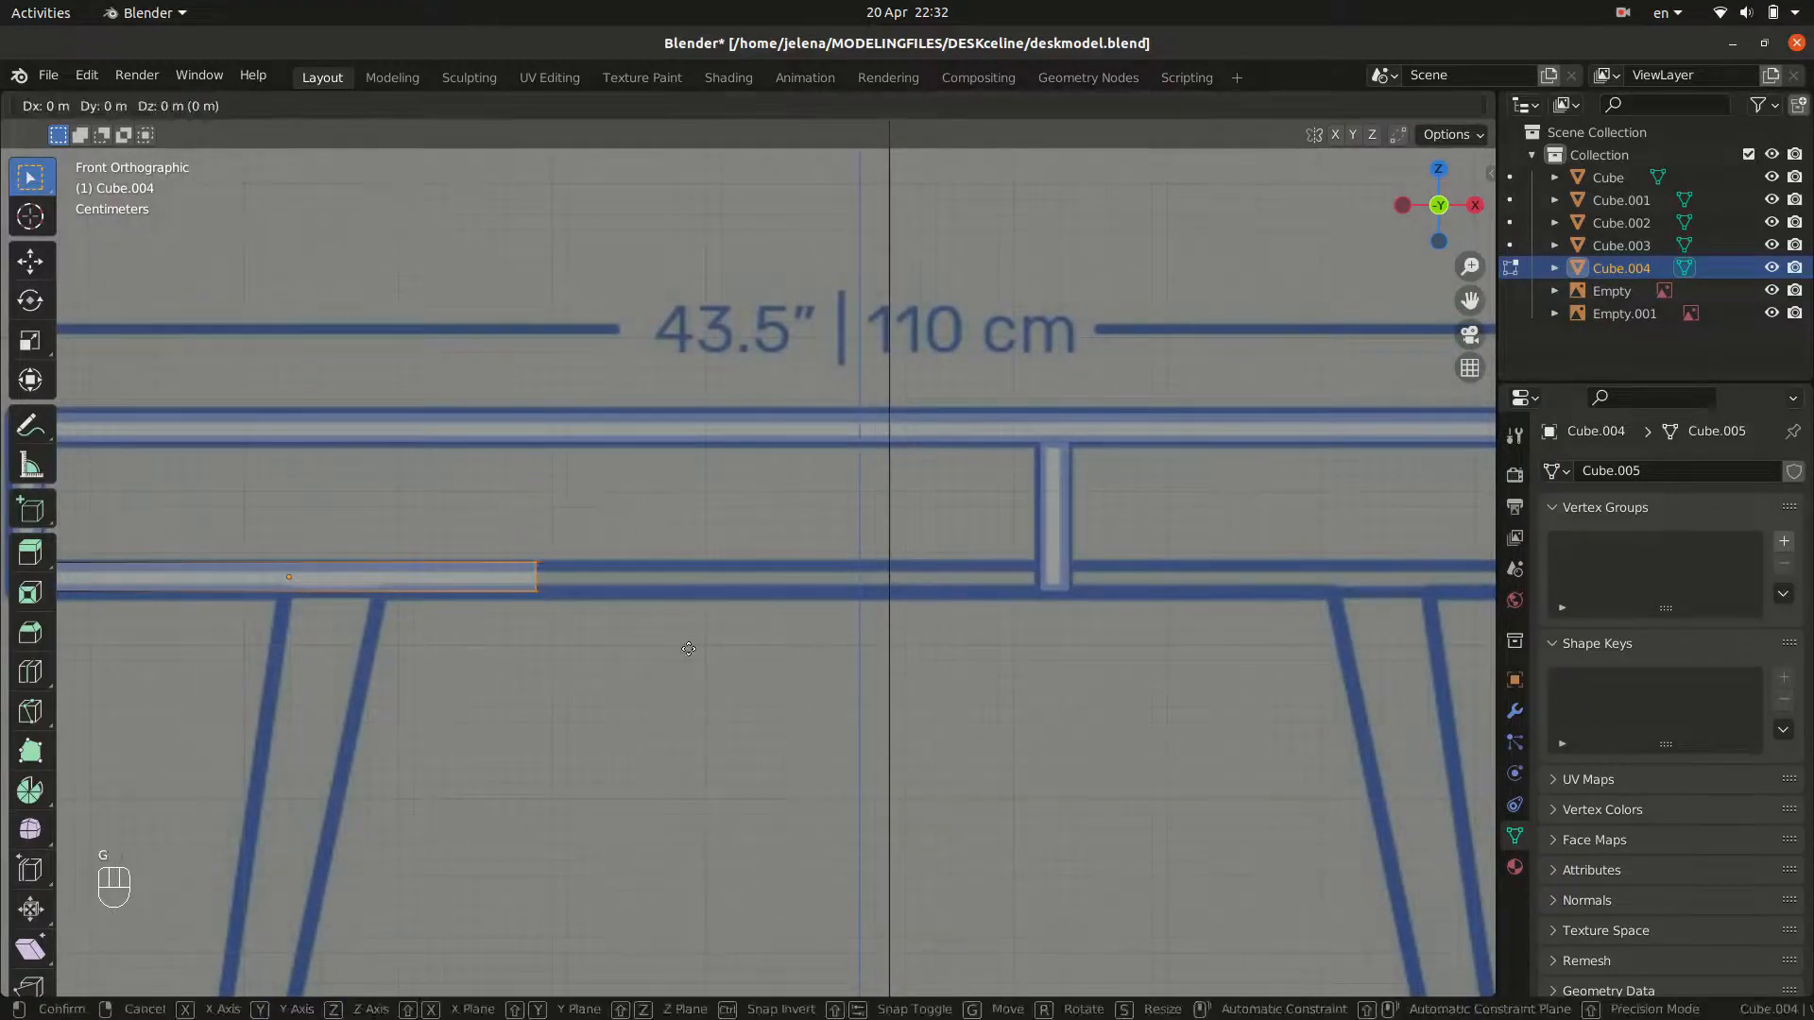
key("x")
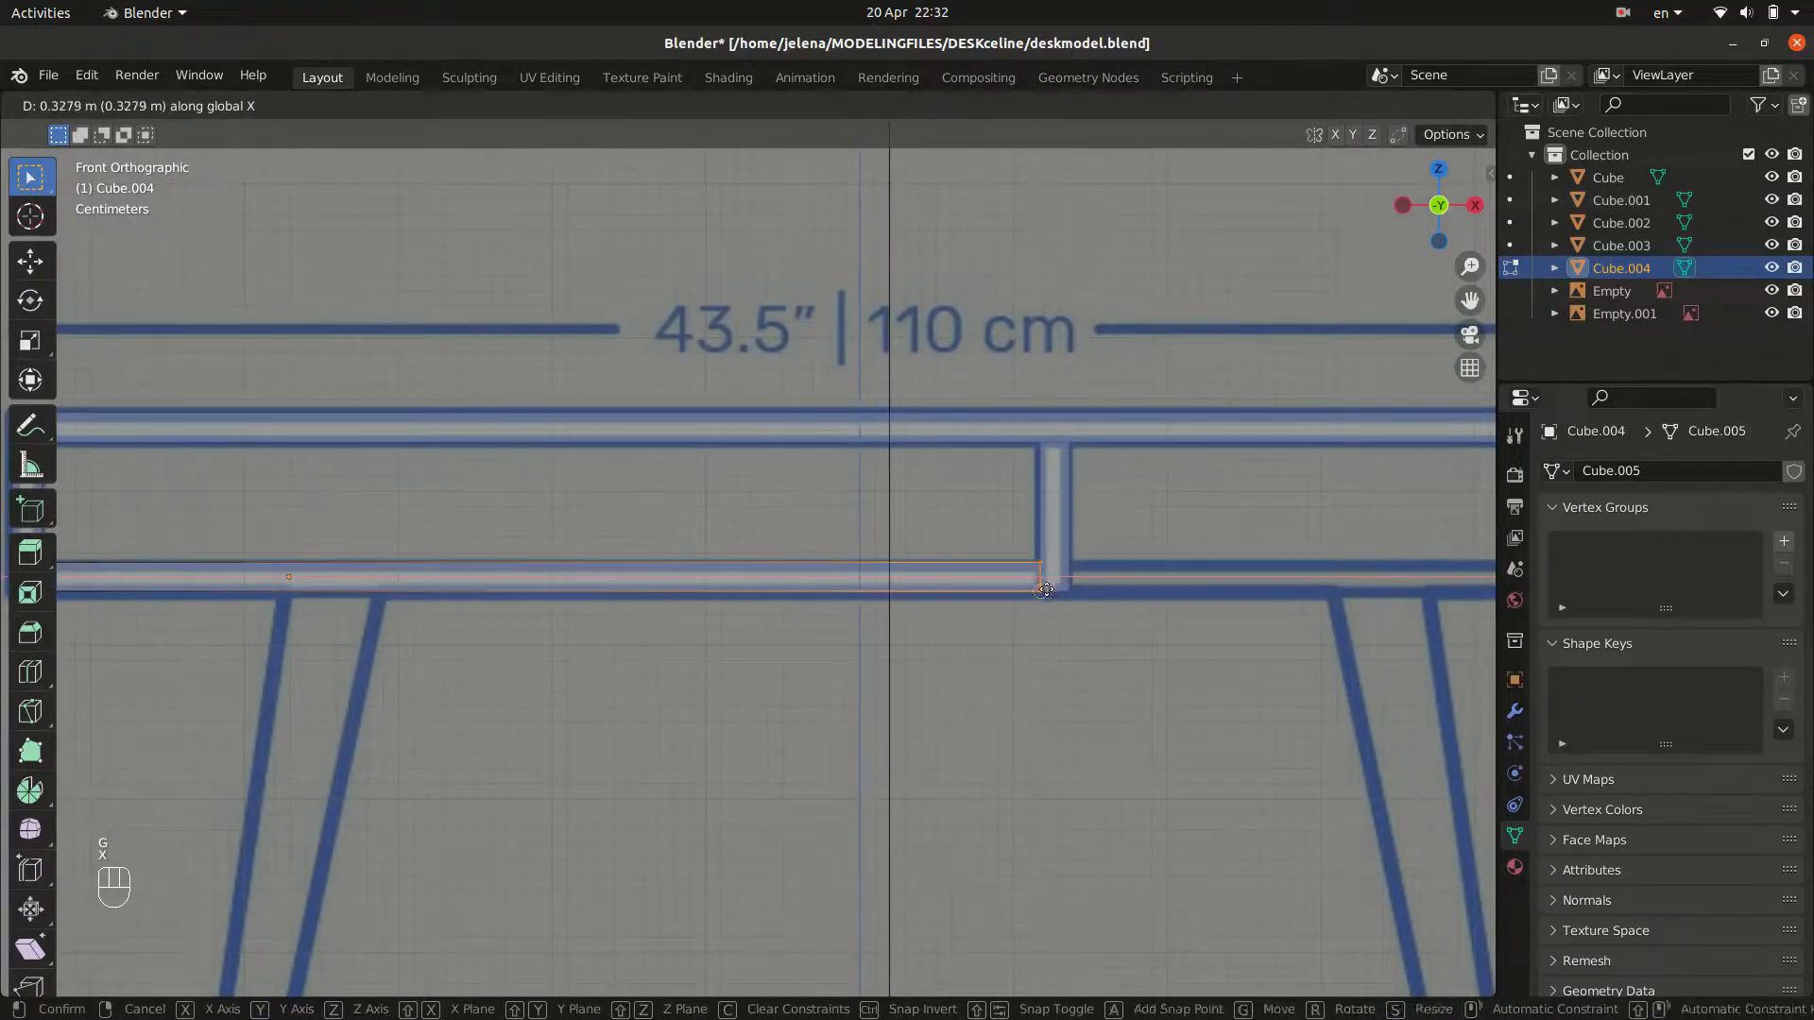
left_click(1081, 586)
Set the left bottom board's origin to its geometry.
key("Tab")
scroll(1081, 586, "down", 1)
left_click(344, 104)
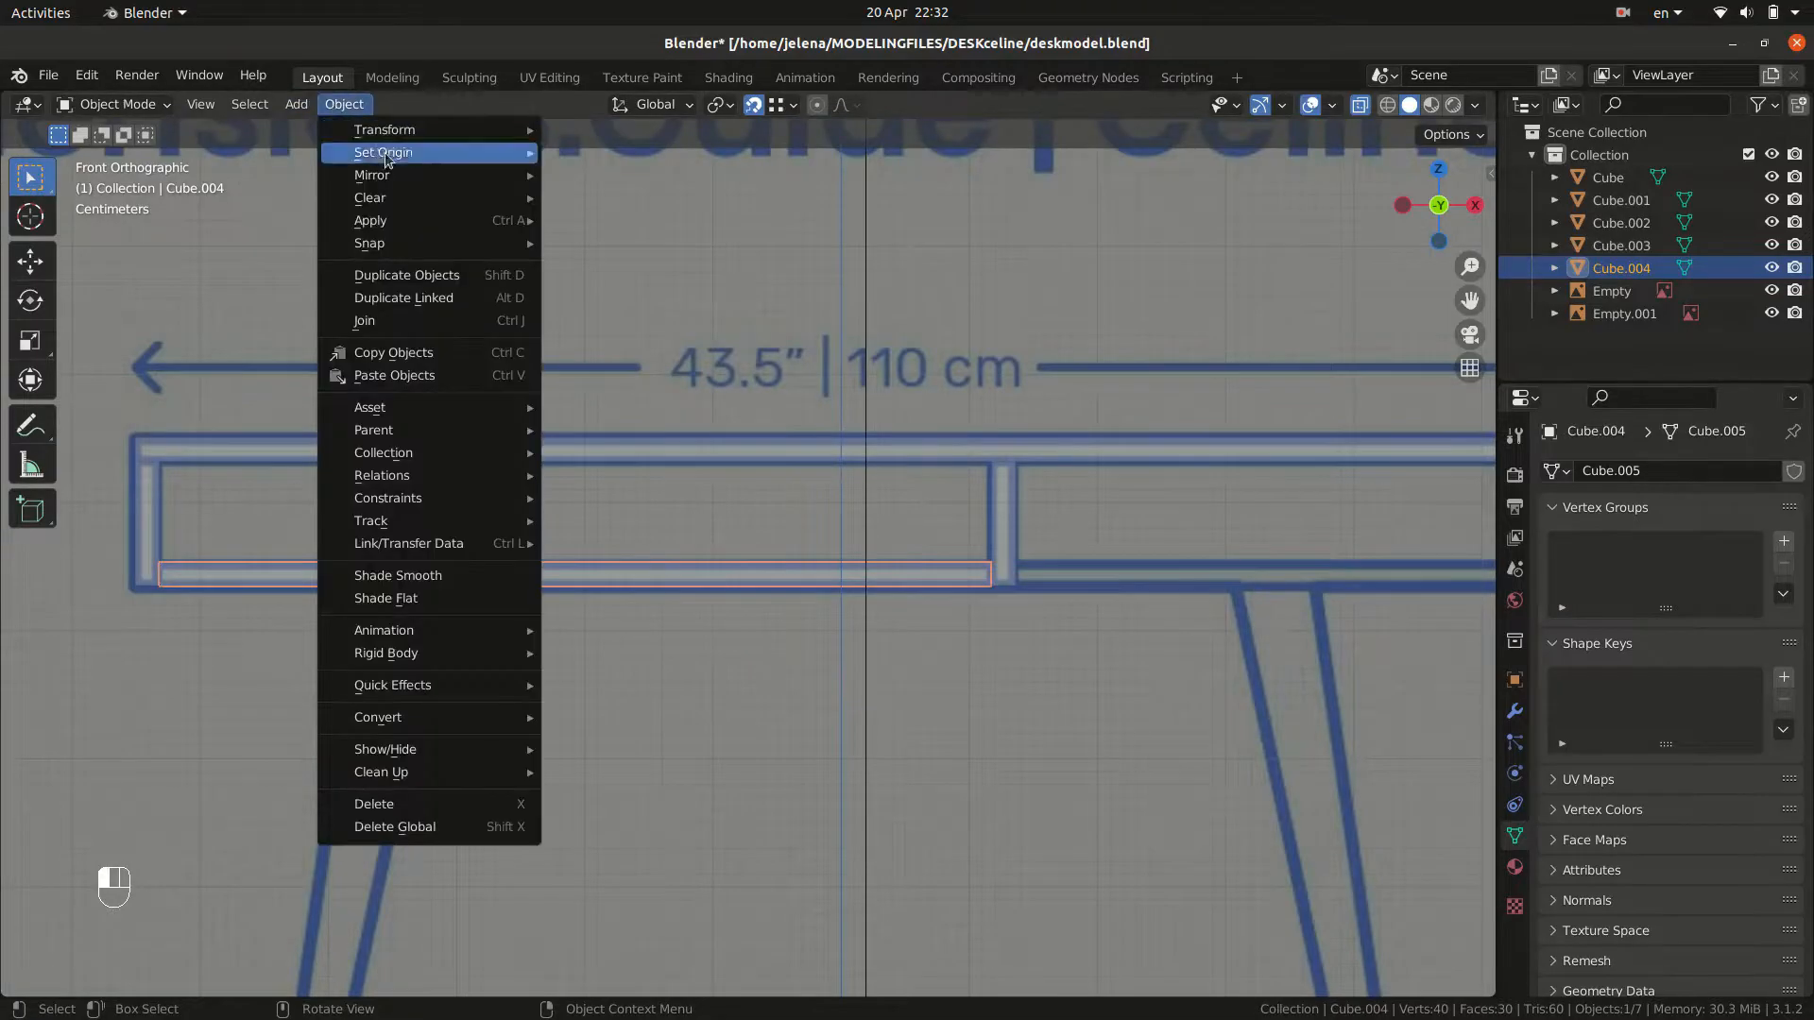
mouse_move(388, 153)
left_click(754, 185)
scroll(1057, 683, "down", 1)
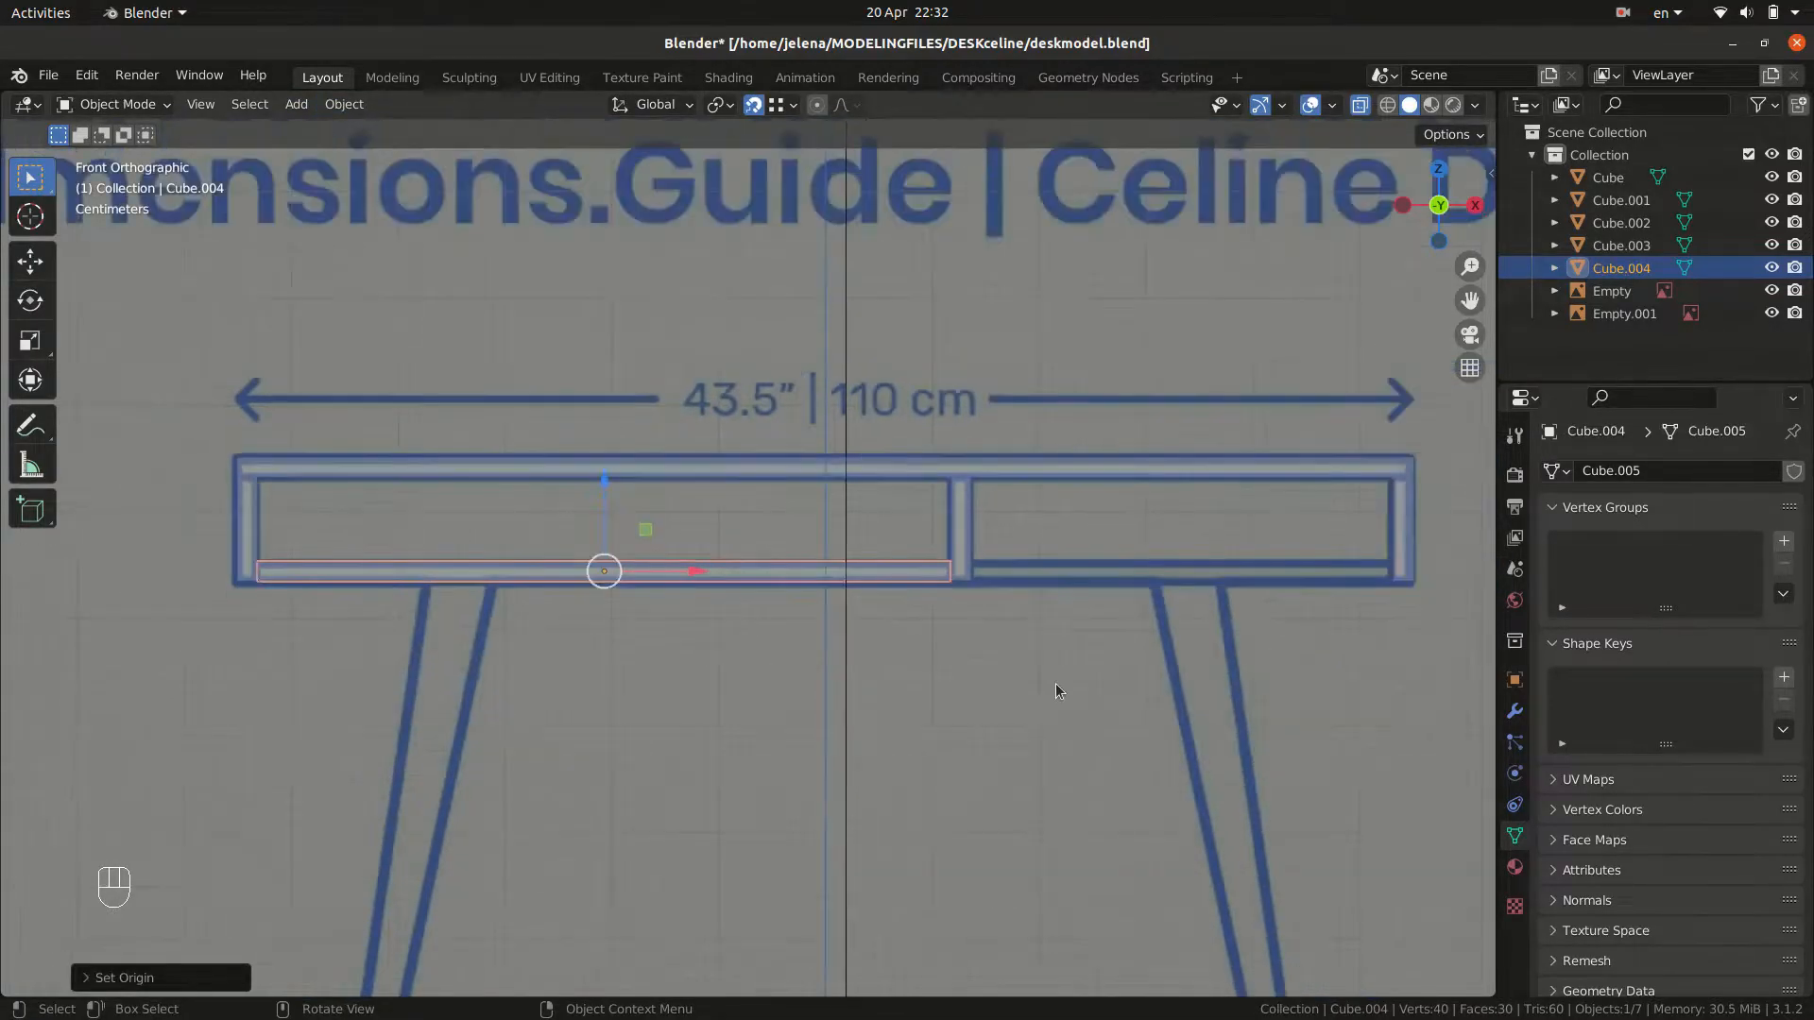
Duplicate the left bottom board along X and snap the copy's right end to the inner edge of the right side panel.
key("shift+d")
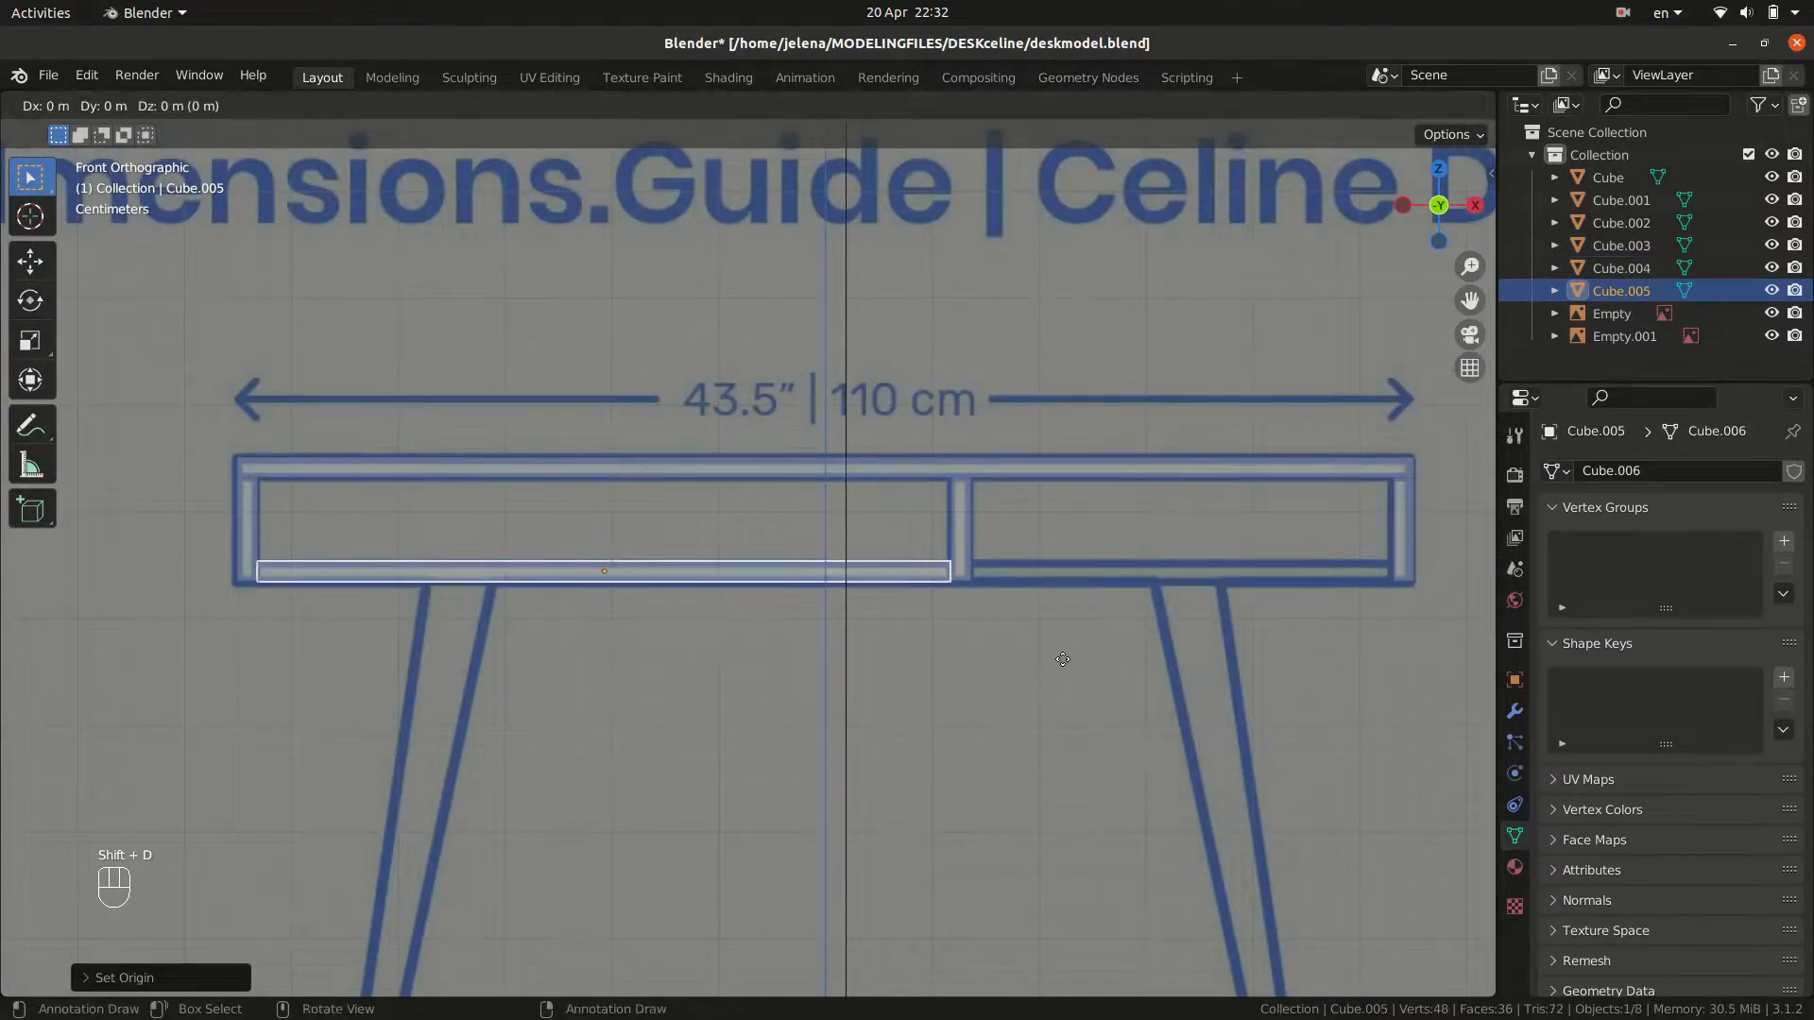
key("x")
left_click(28, 633)
key("g")
key("x")
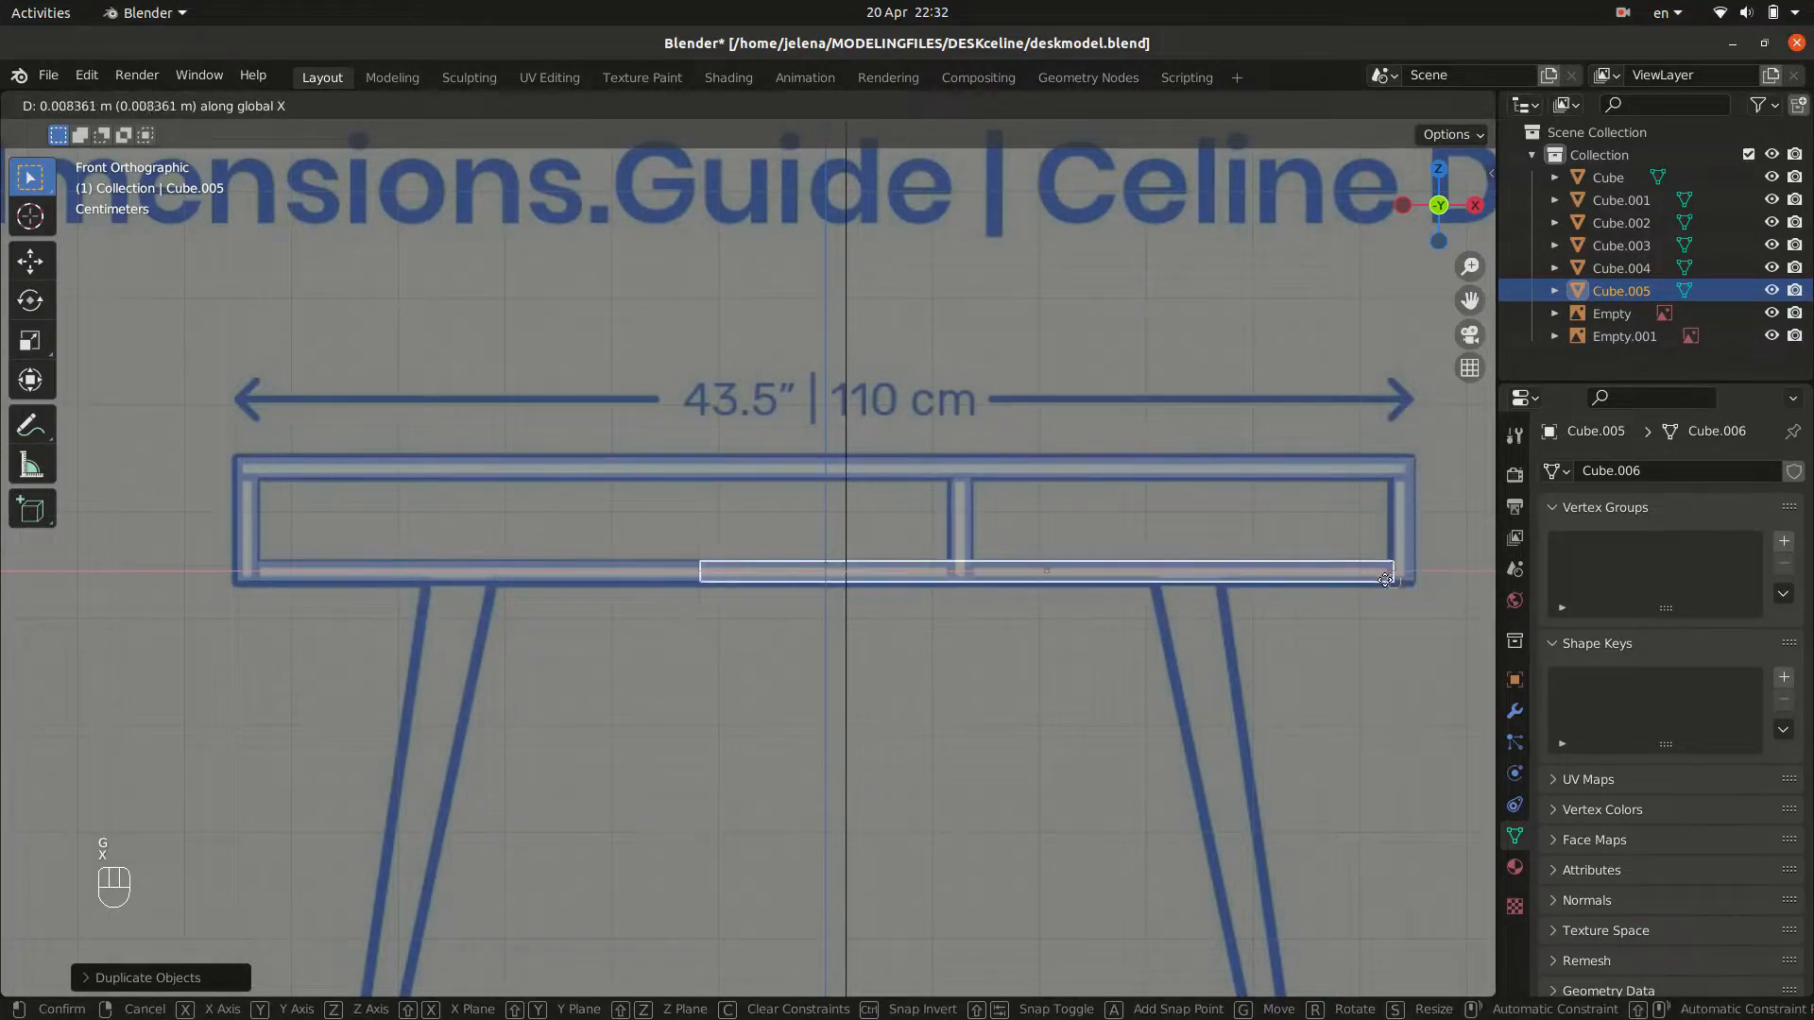
left_click(1385, 591)
scroll(952, 757, "up", 5)
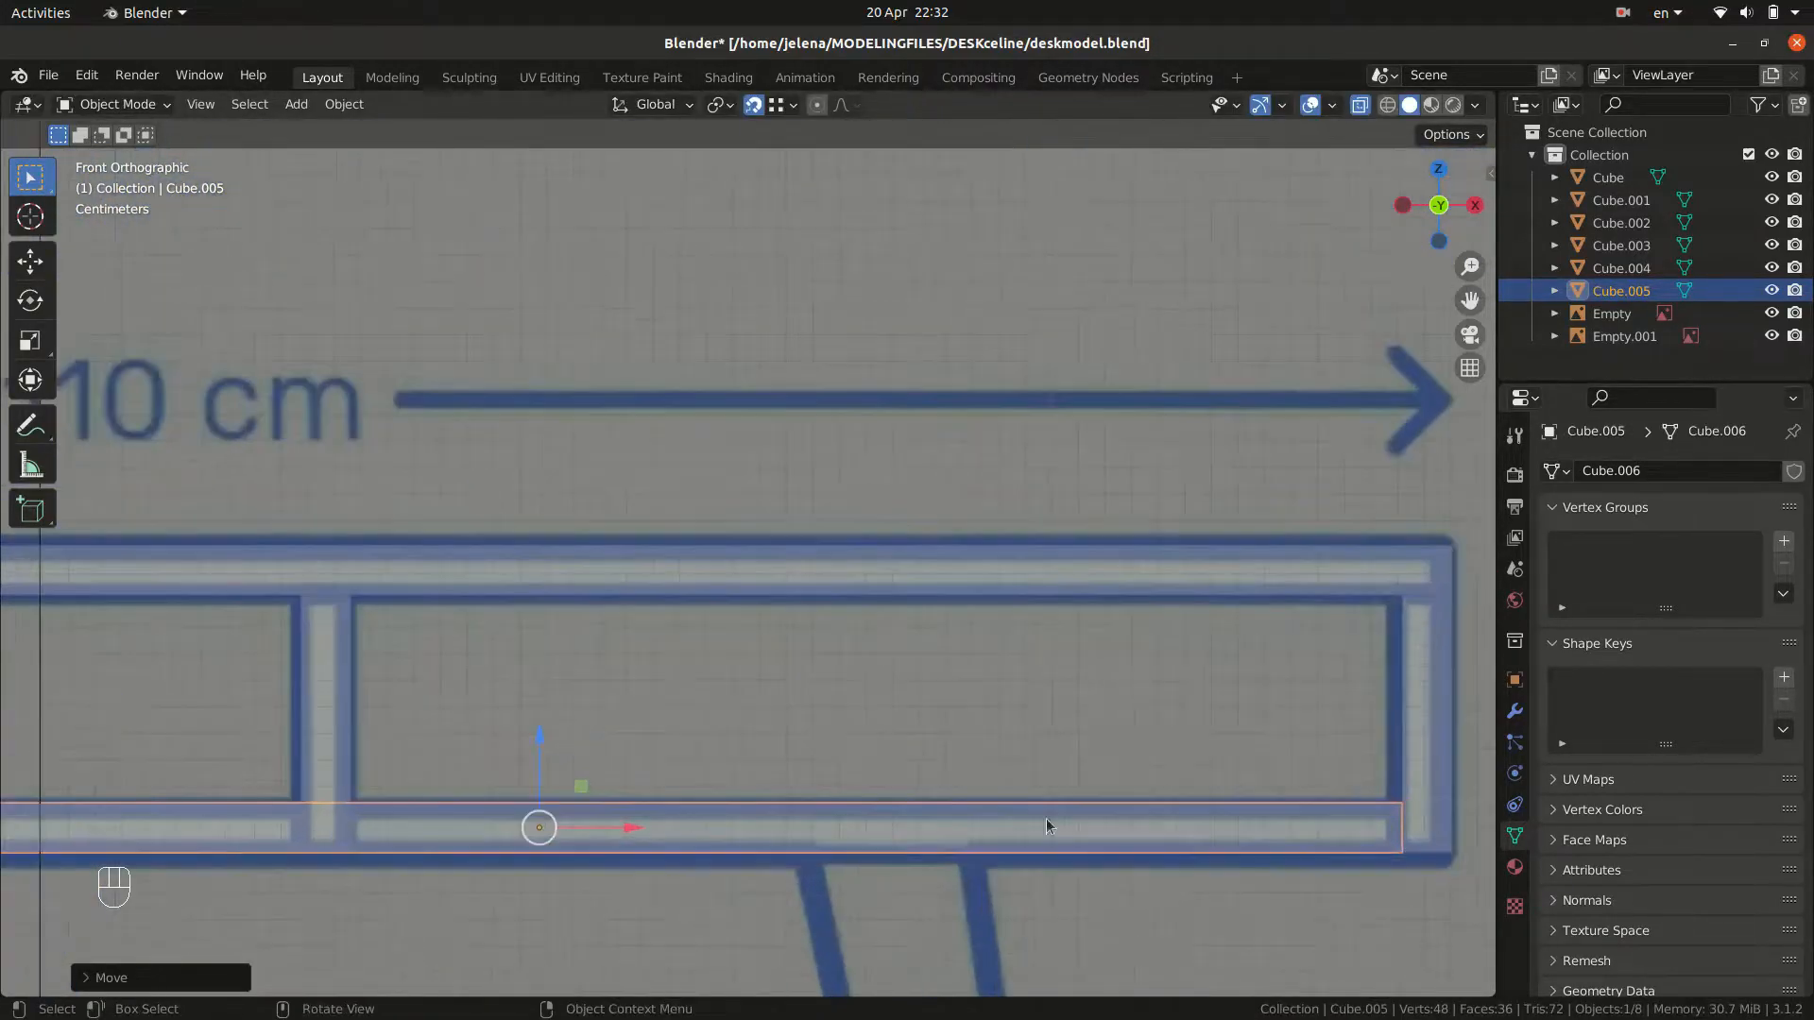
scroll(710, 839, "down", 3)
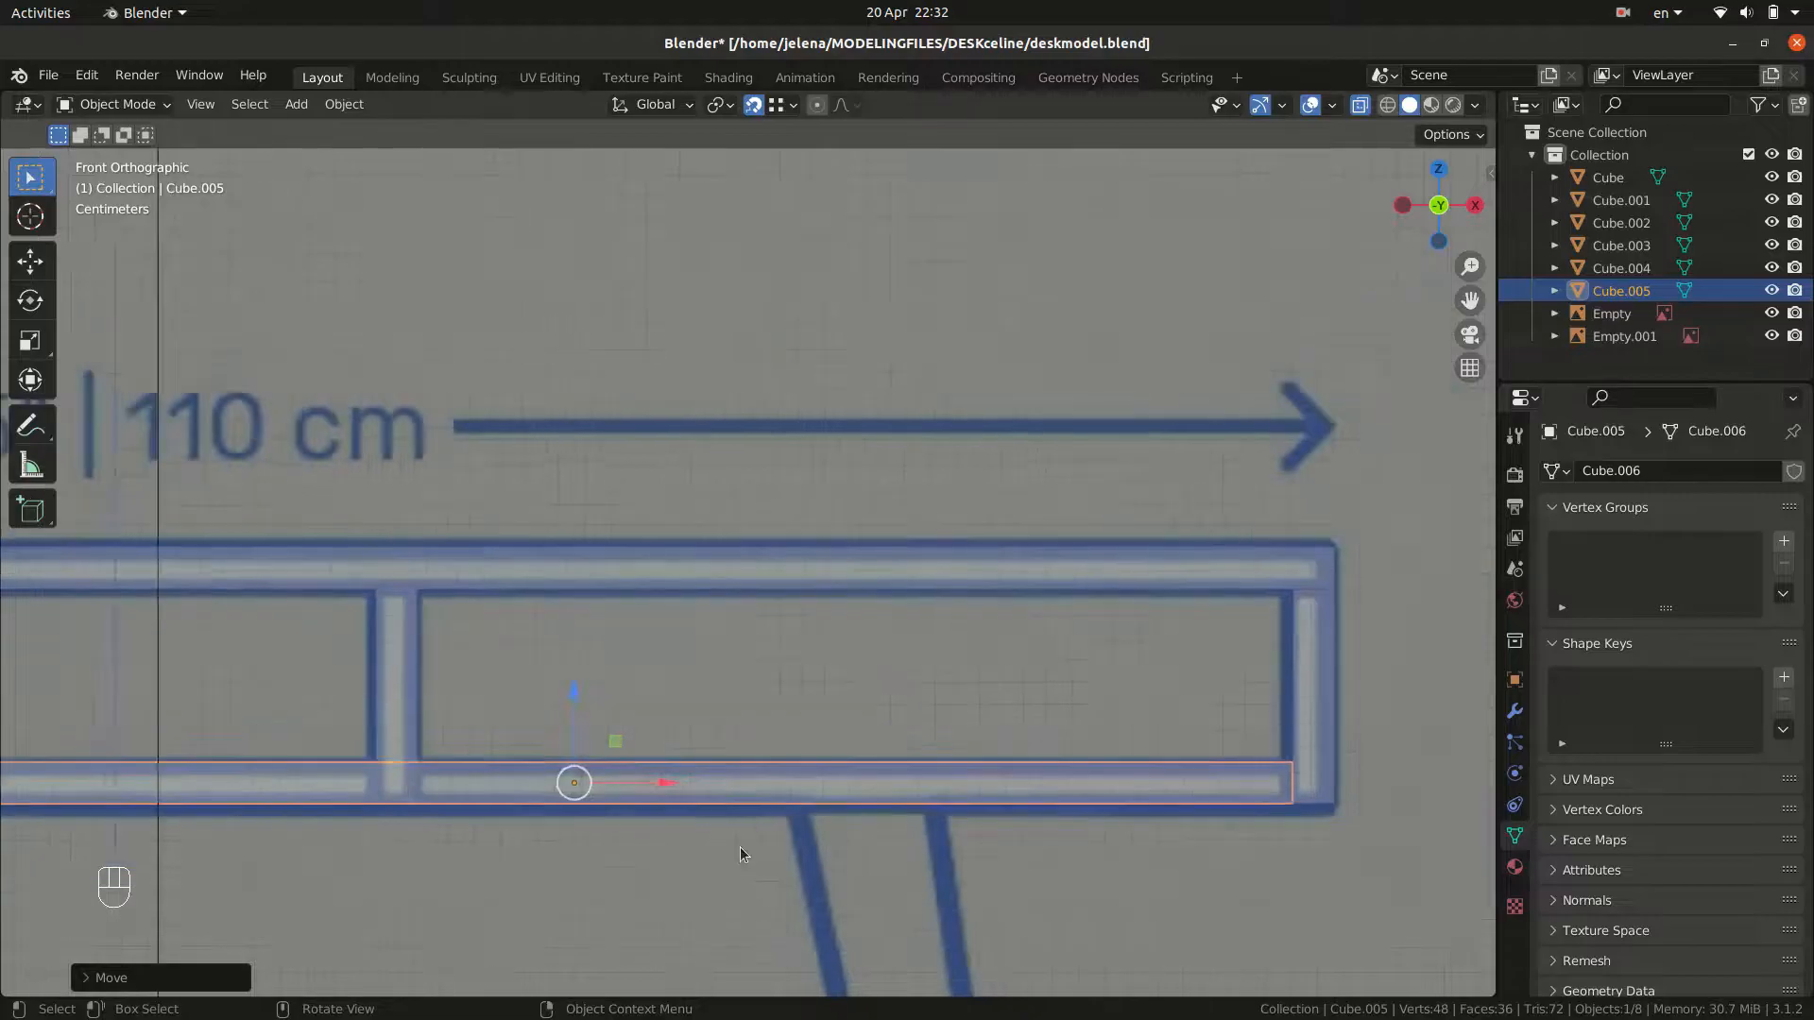
Move the duplicated bottom board's left-end vertices along X to the right side of the middle divider.
key("Tab")
left_click_drag(184, 631, 304, 822)
key("g")
key("x")
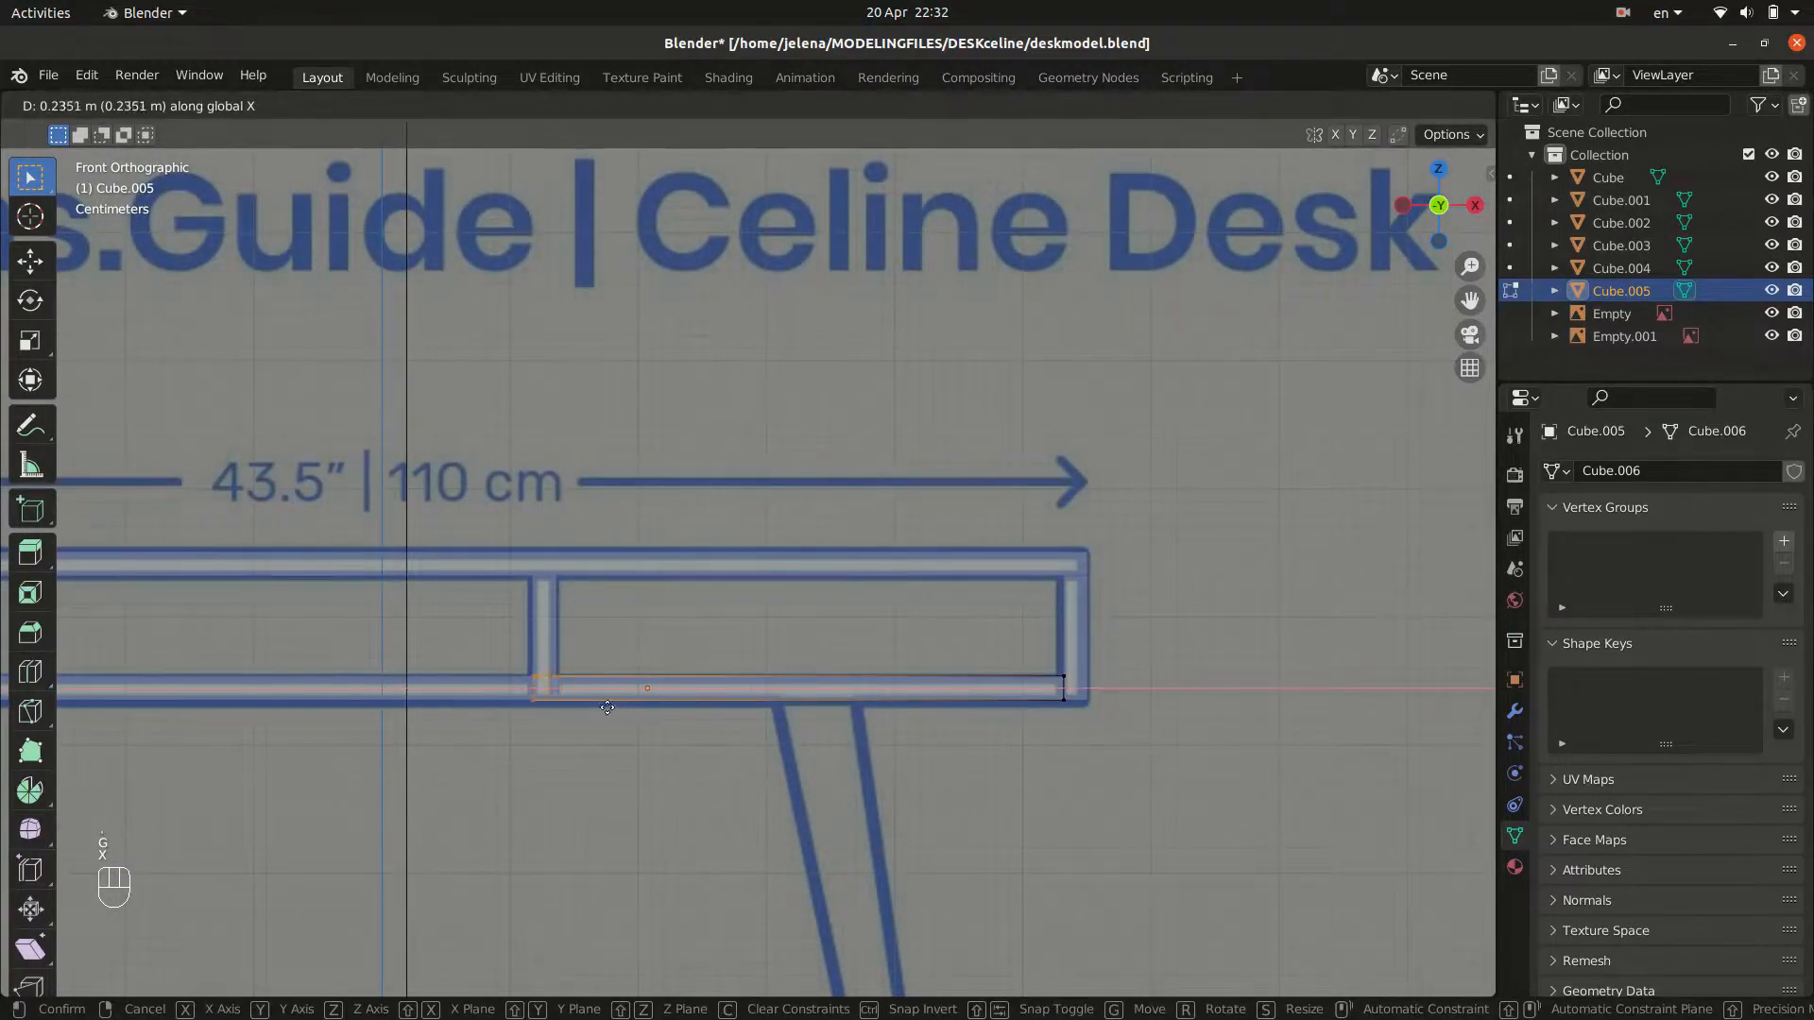
left_click(552, 693)
key("Tab")
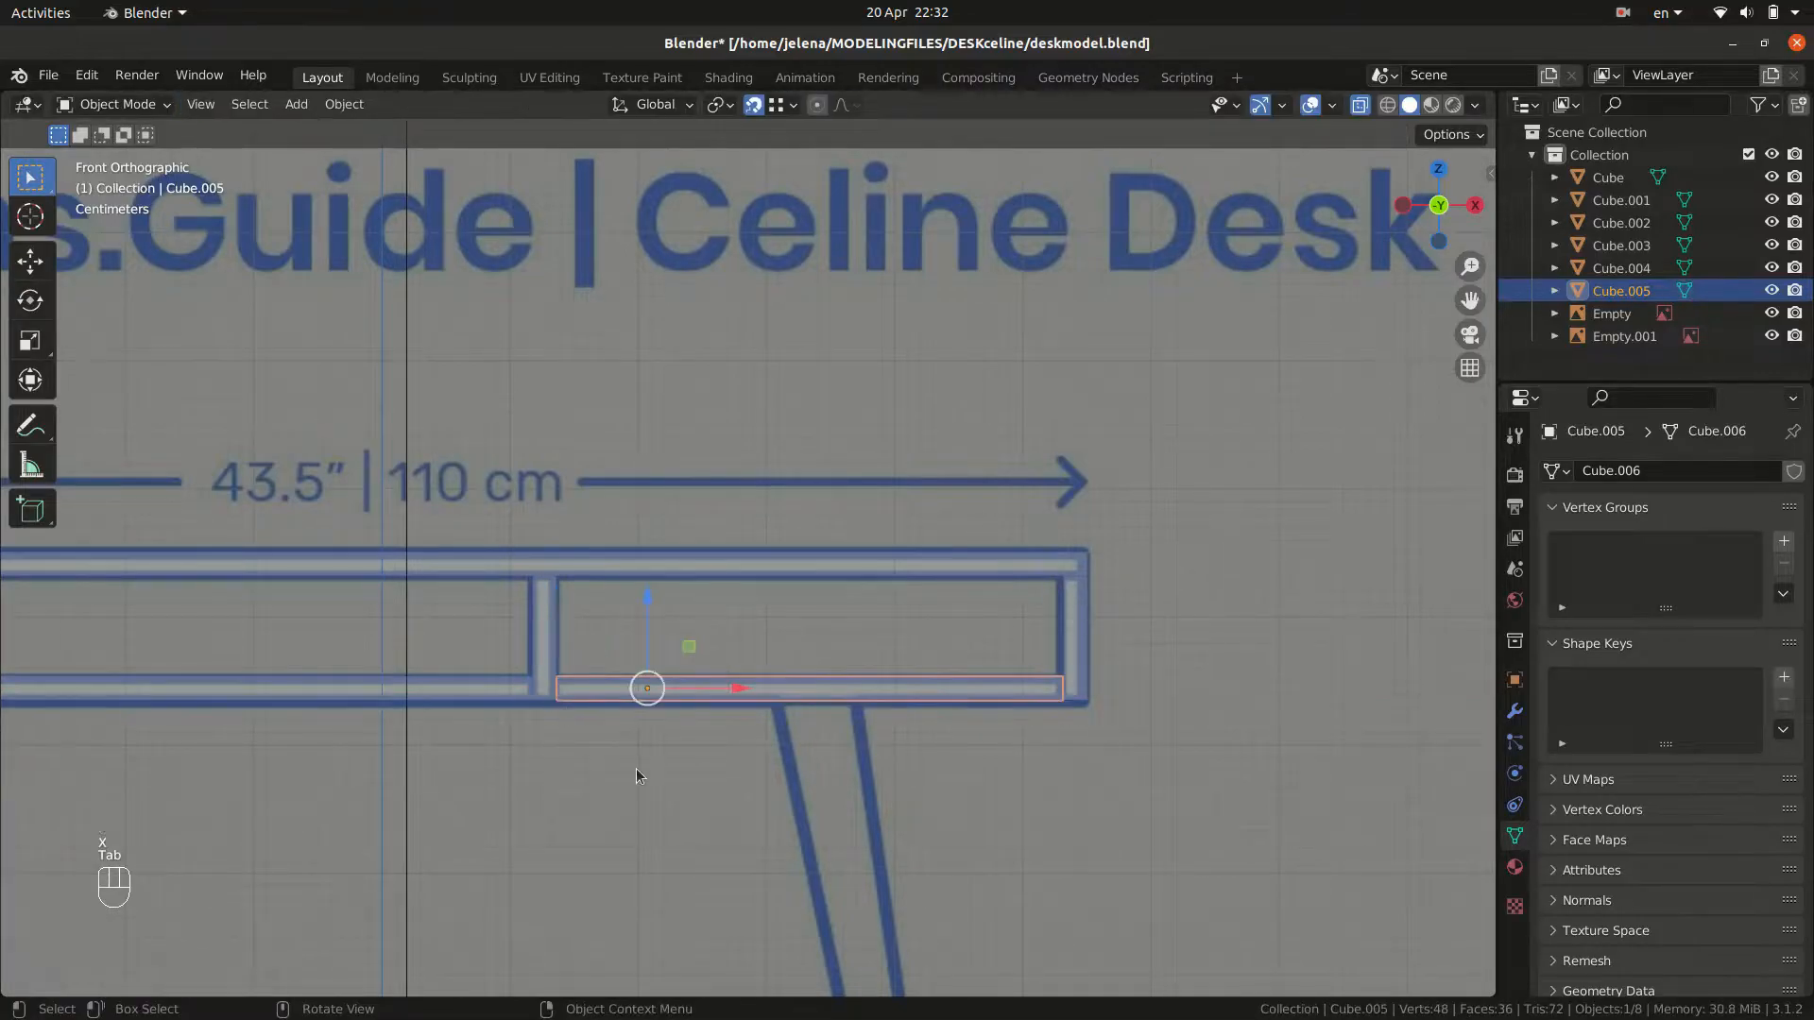
Turn off X-ray, inspect the desk frame in perspective and return to the front view.
left_click(641, 771)
left_click(1361, 105)
middle_click_drag(1315, 422, 1113, 599)
middle_click_drag(1065, 751, 1120, 718)
key("KP_1")
middle_click_drag(620, 717, 1001, 717, "shift")
Duplicate the left bottom board in place and rotate the copy 90° about the X axis.
left_click(780, 652)
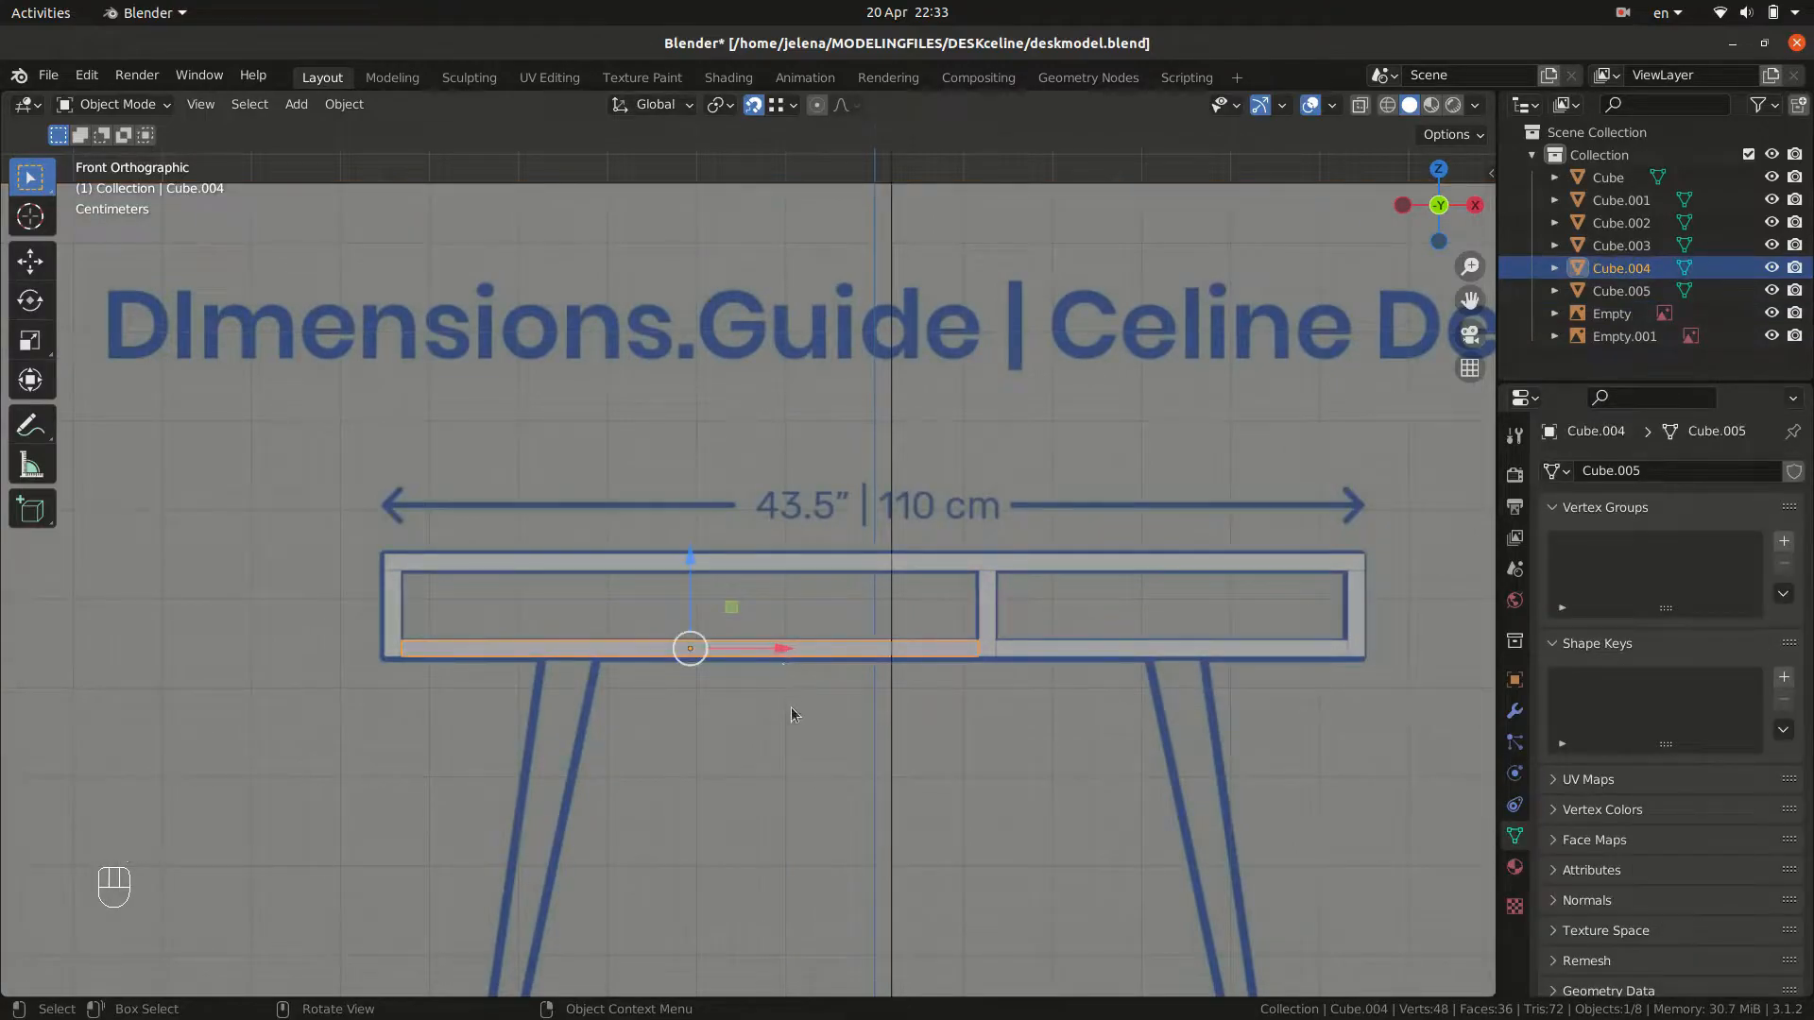
key("shift+d")
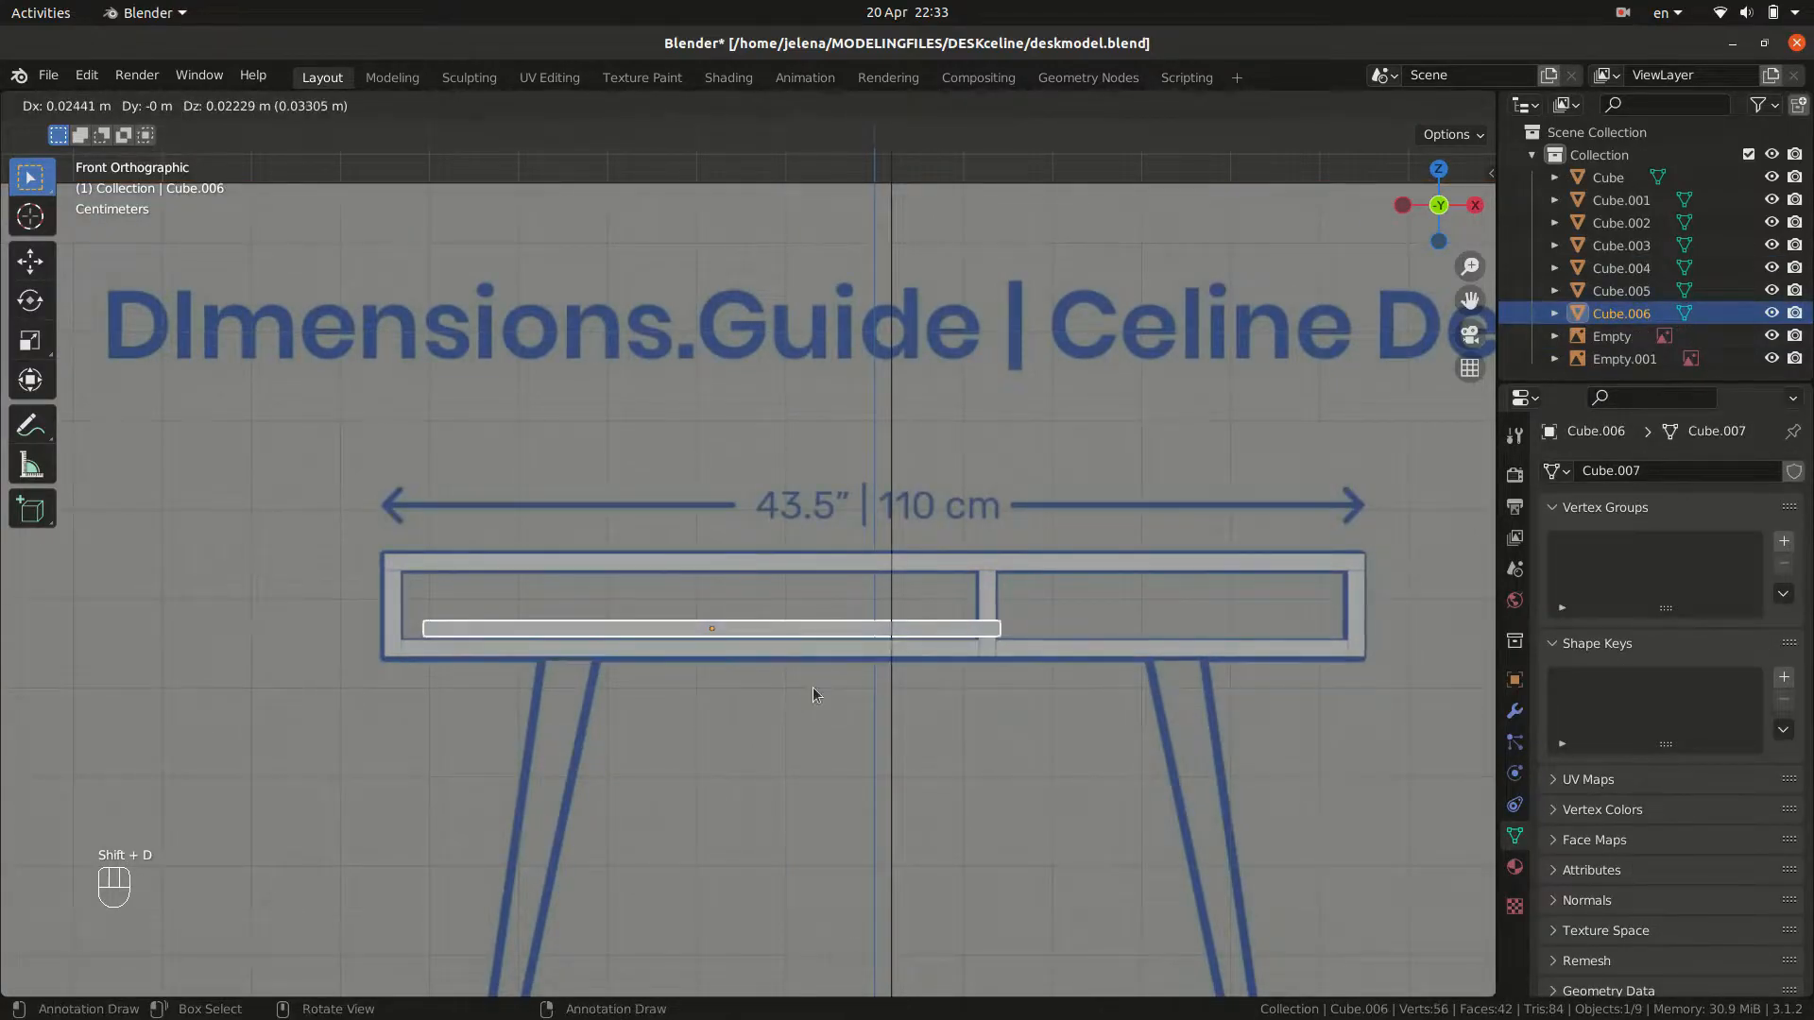
key("Escape")
key("r")
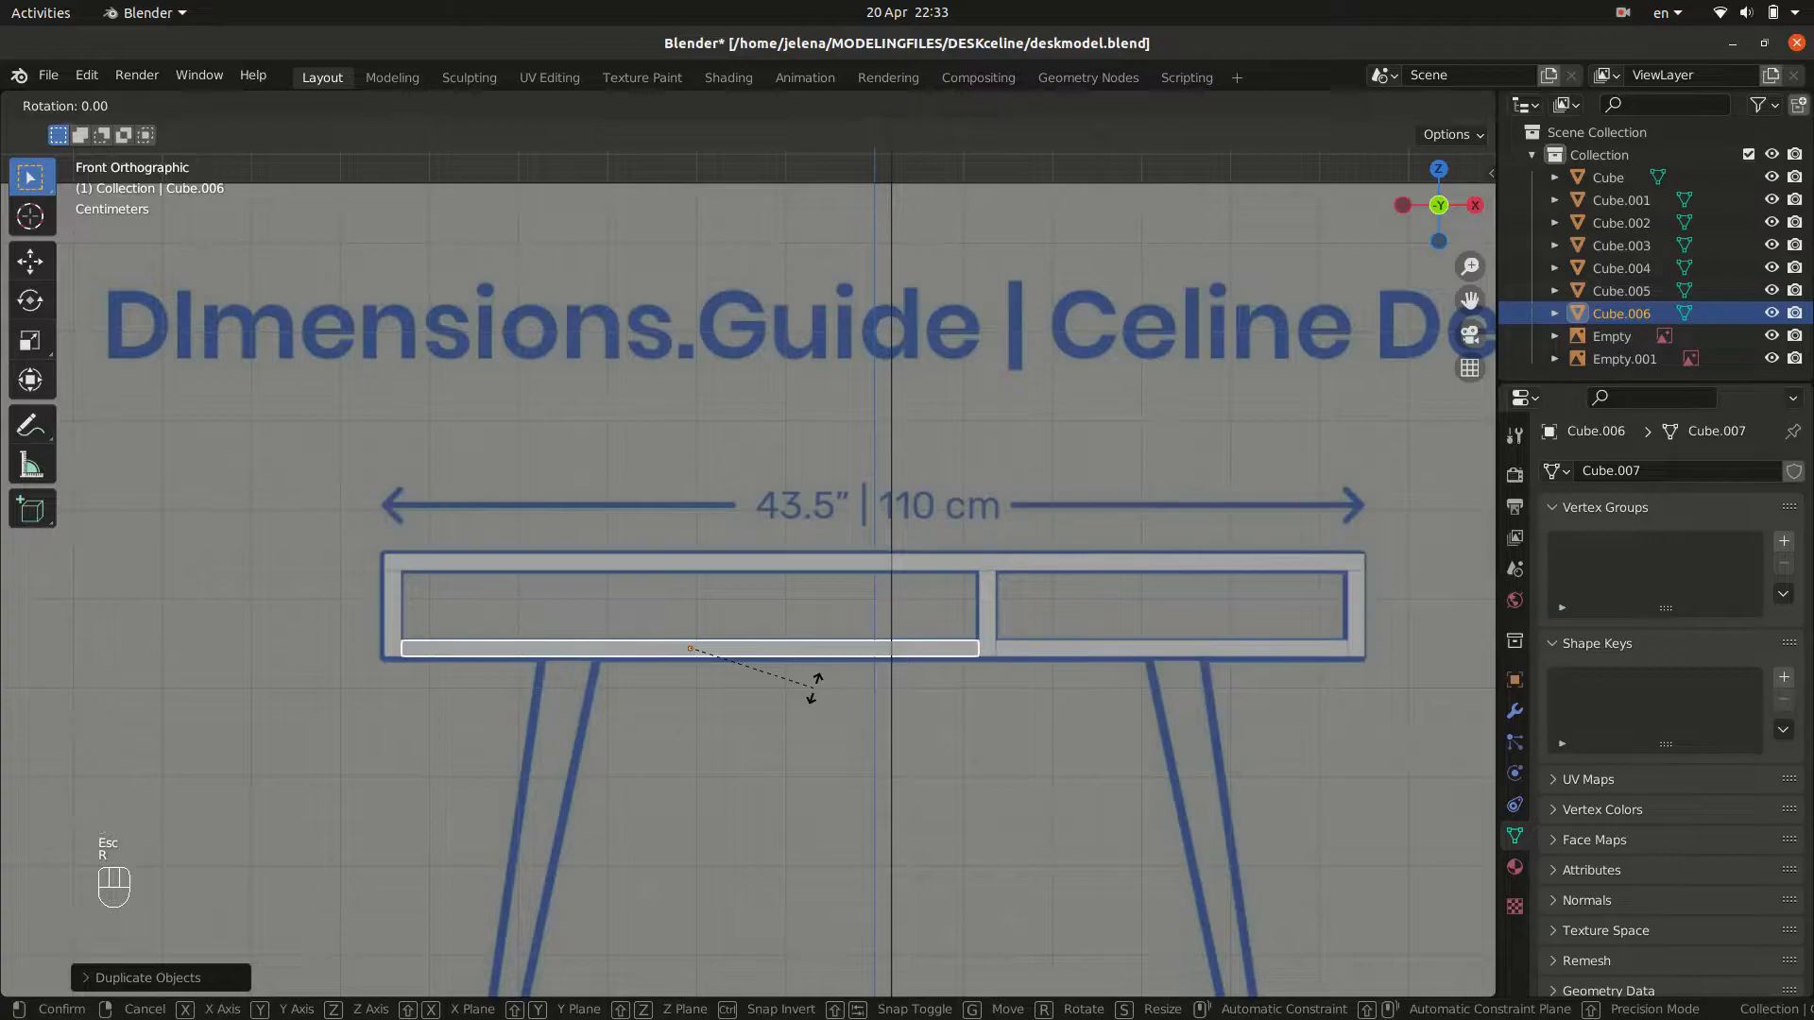
key("x")
key("KP_9")
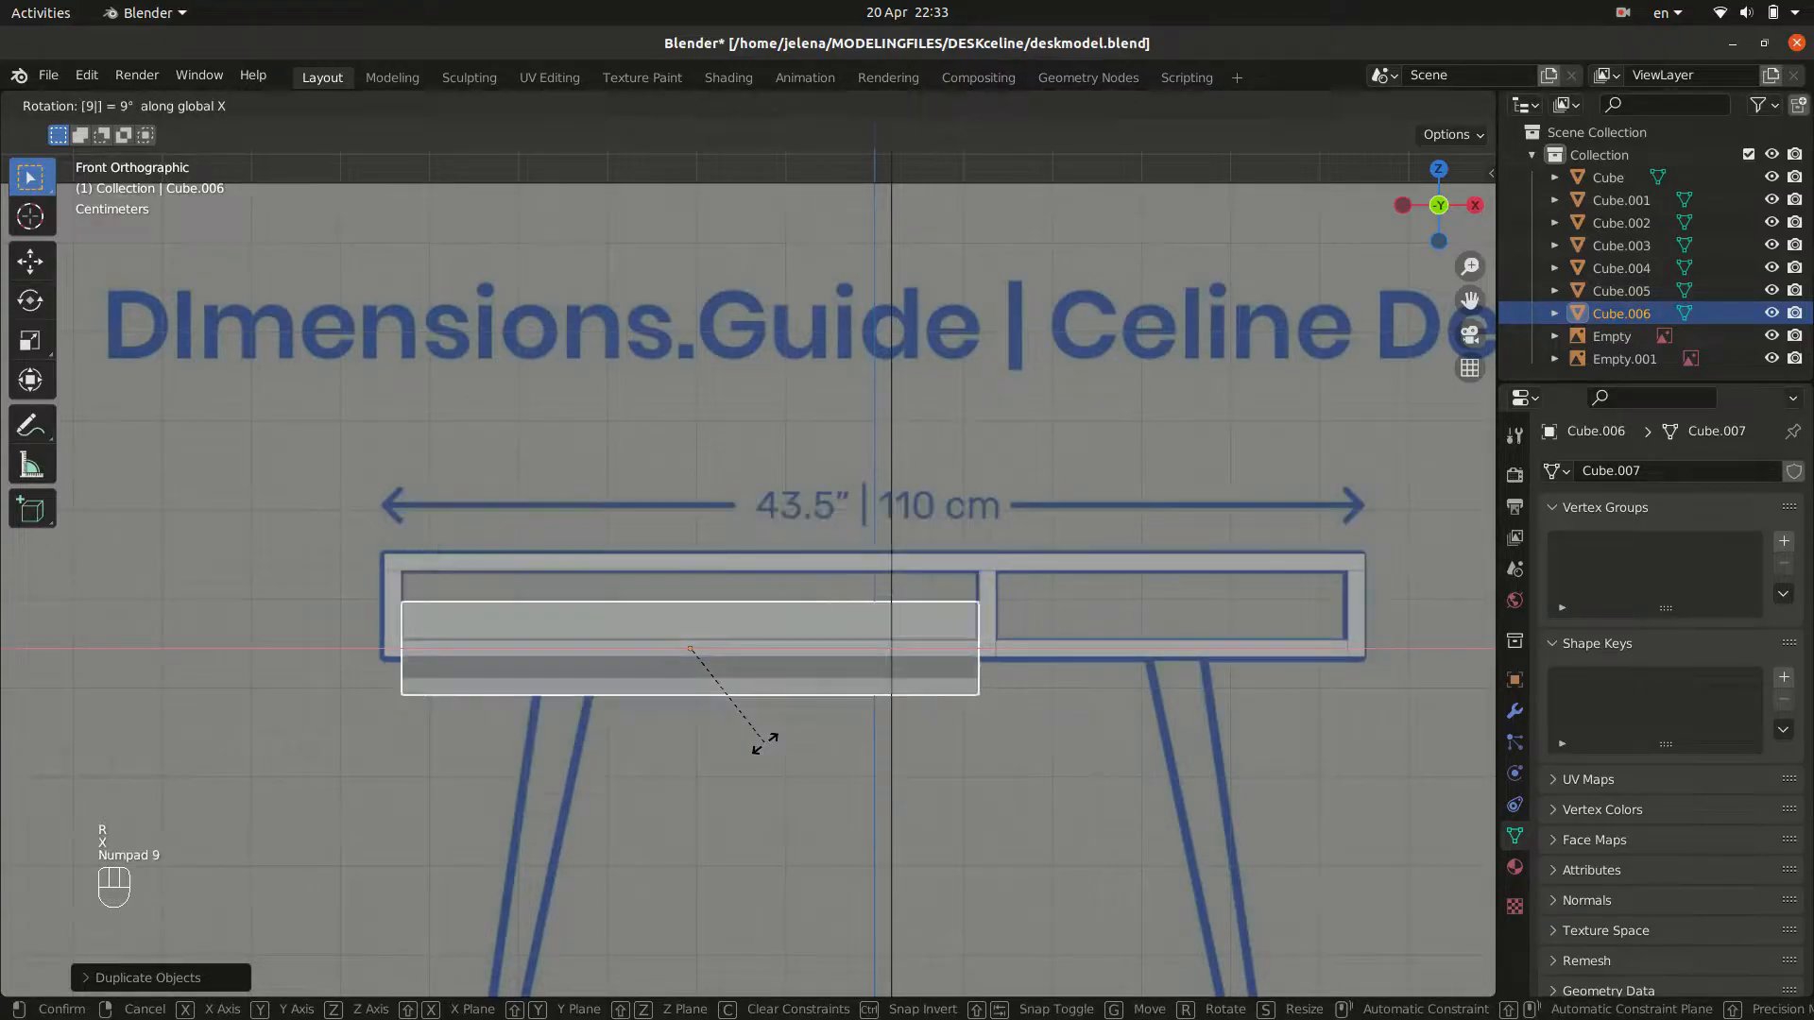
key("KP_0")
key("KP_Enter")
Scale the upright copy down along Z to the height of the left compartment and raise it into the opening.
key("s")
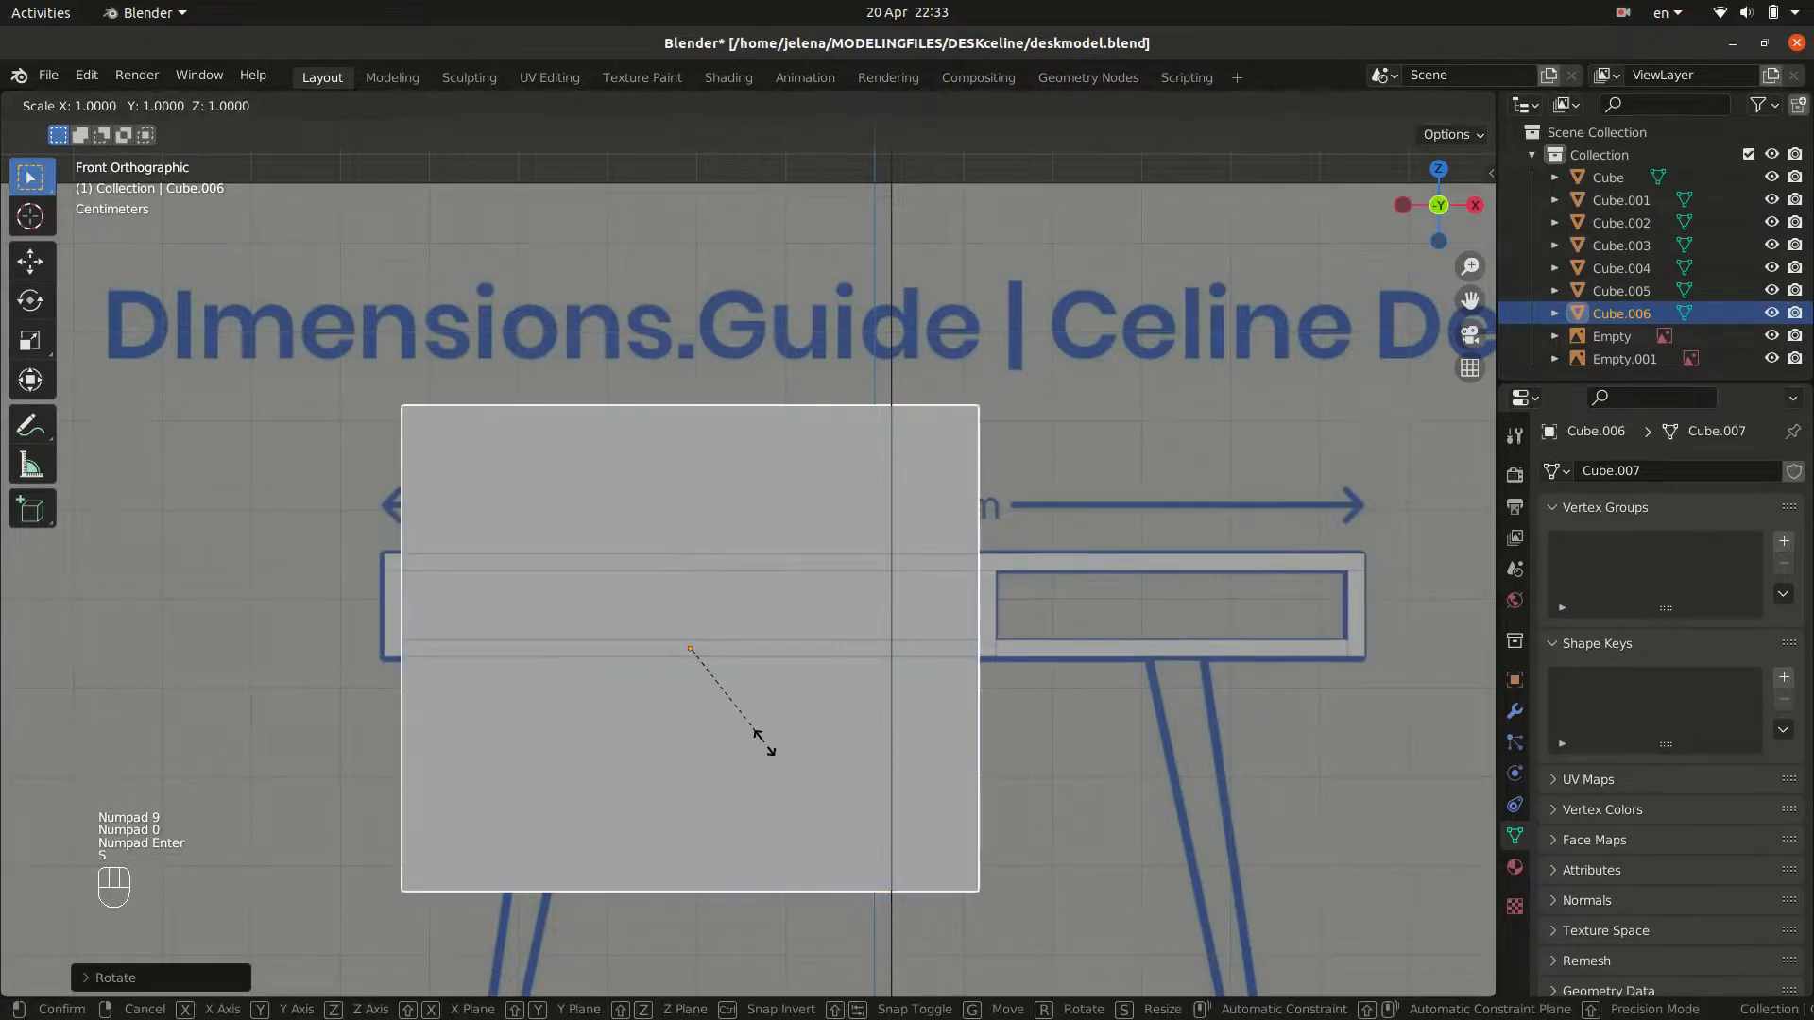
key("z")
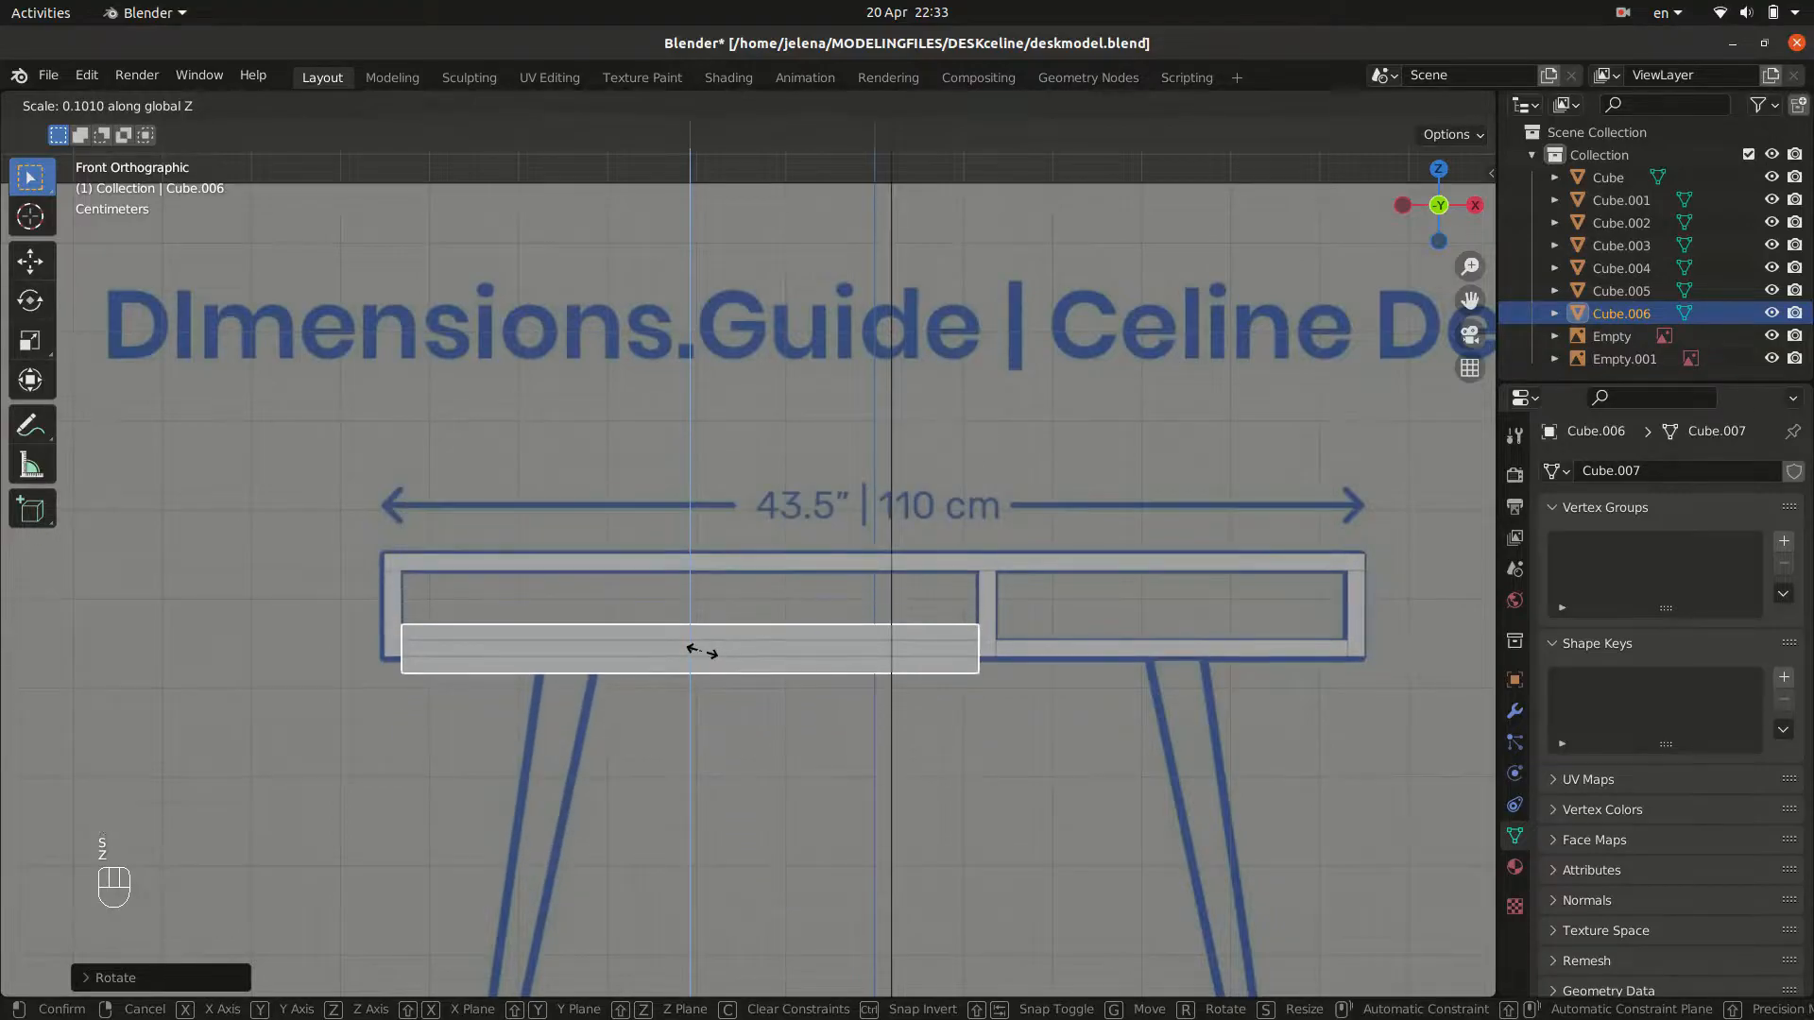
left_click(707, 652)
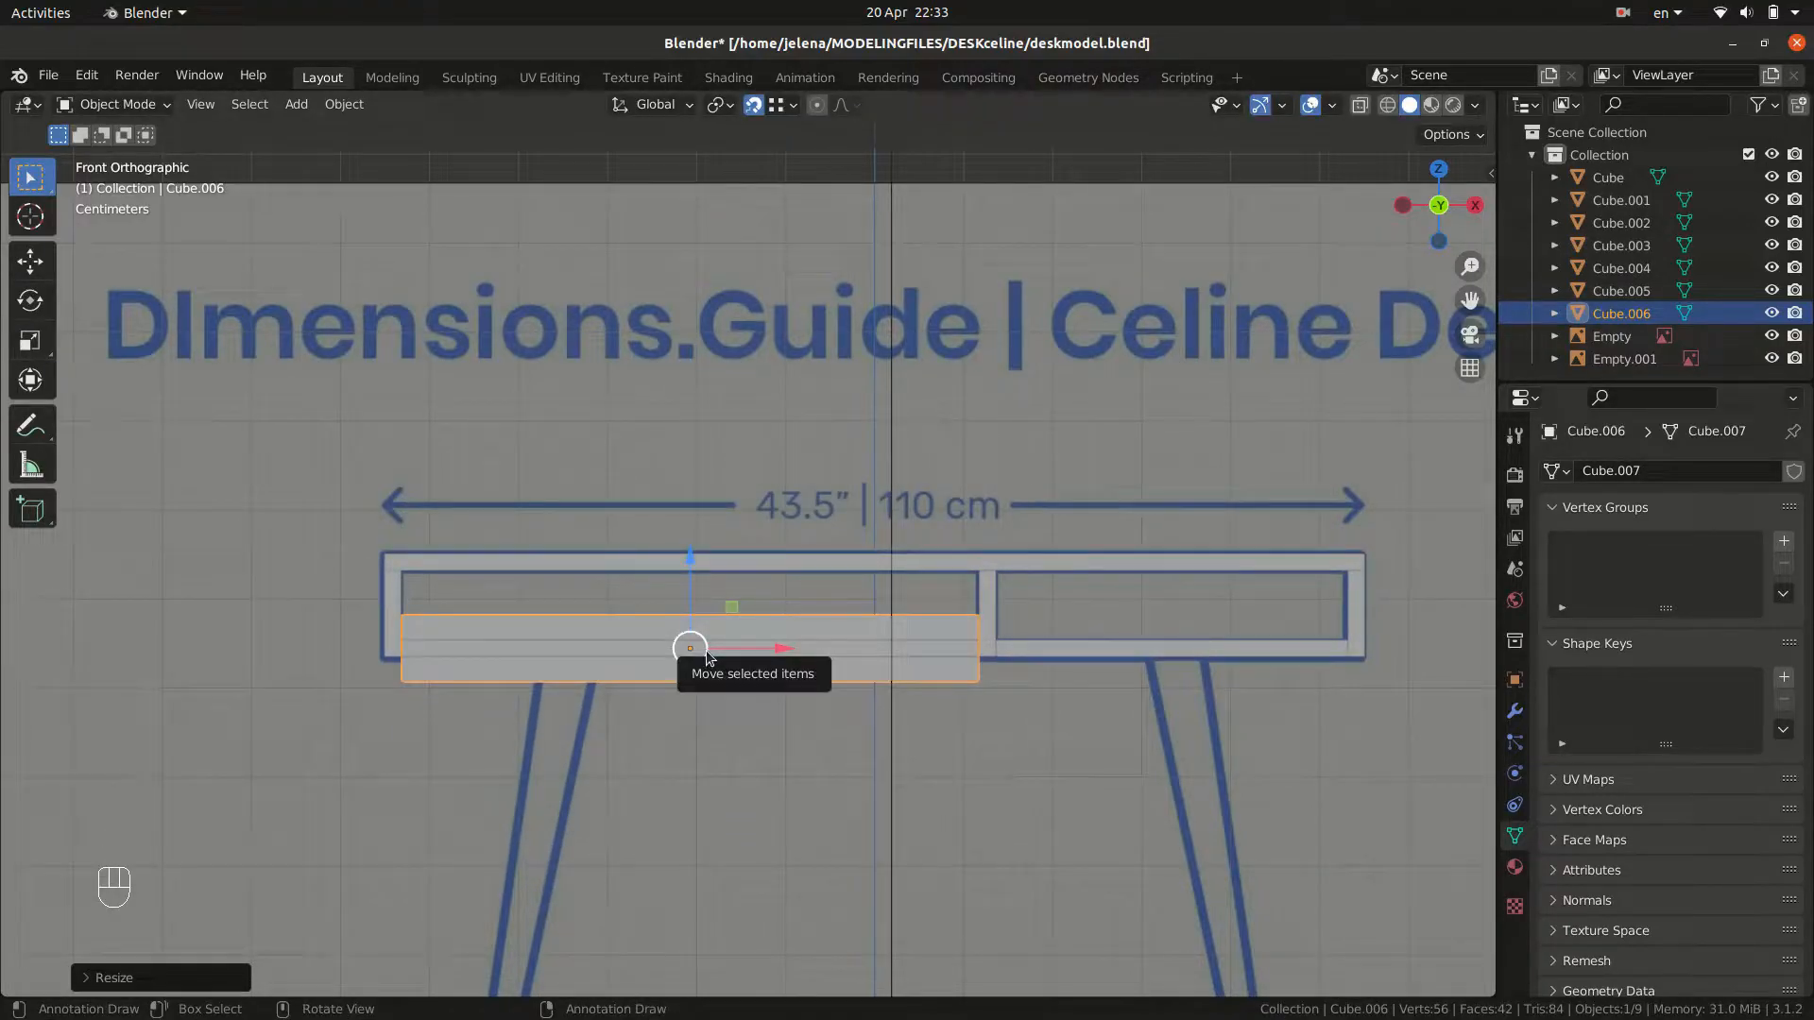
key("g")
key("z")
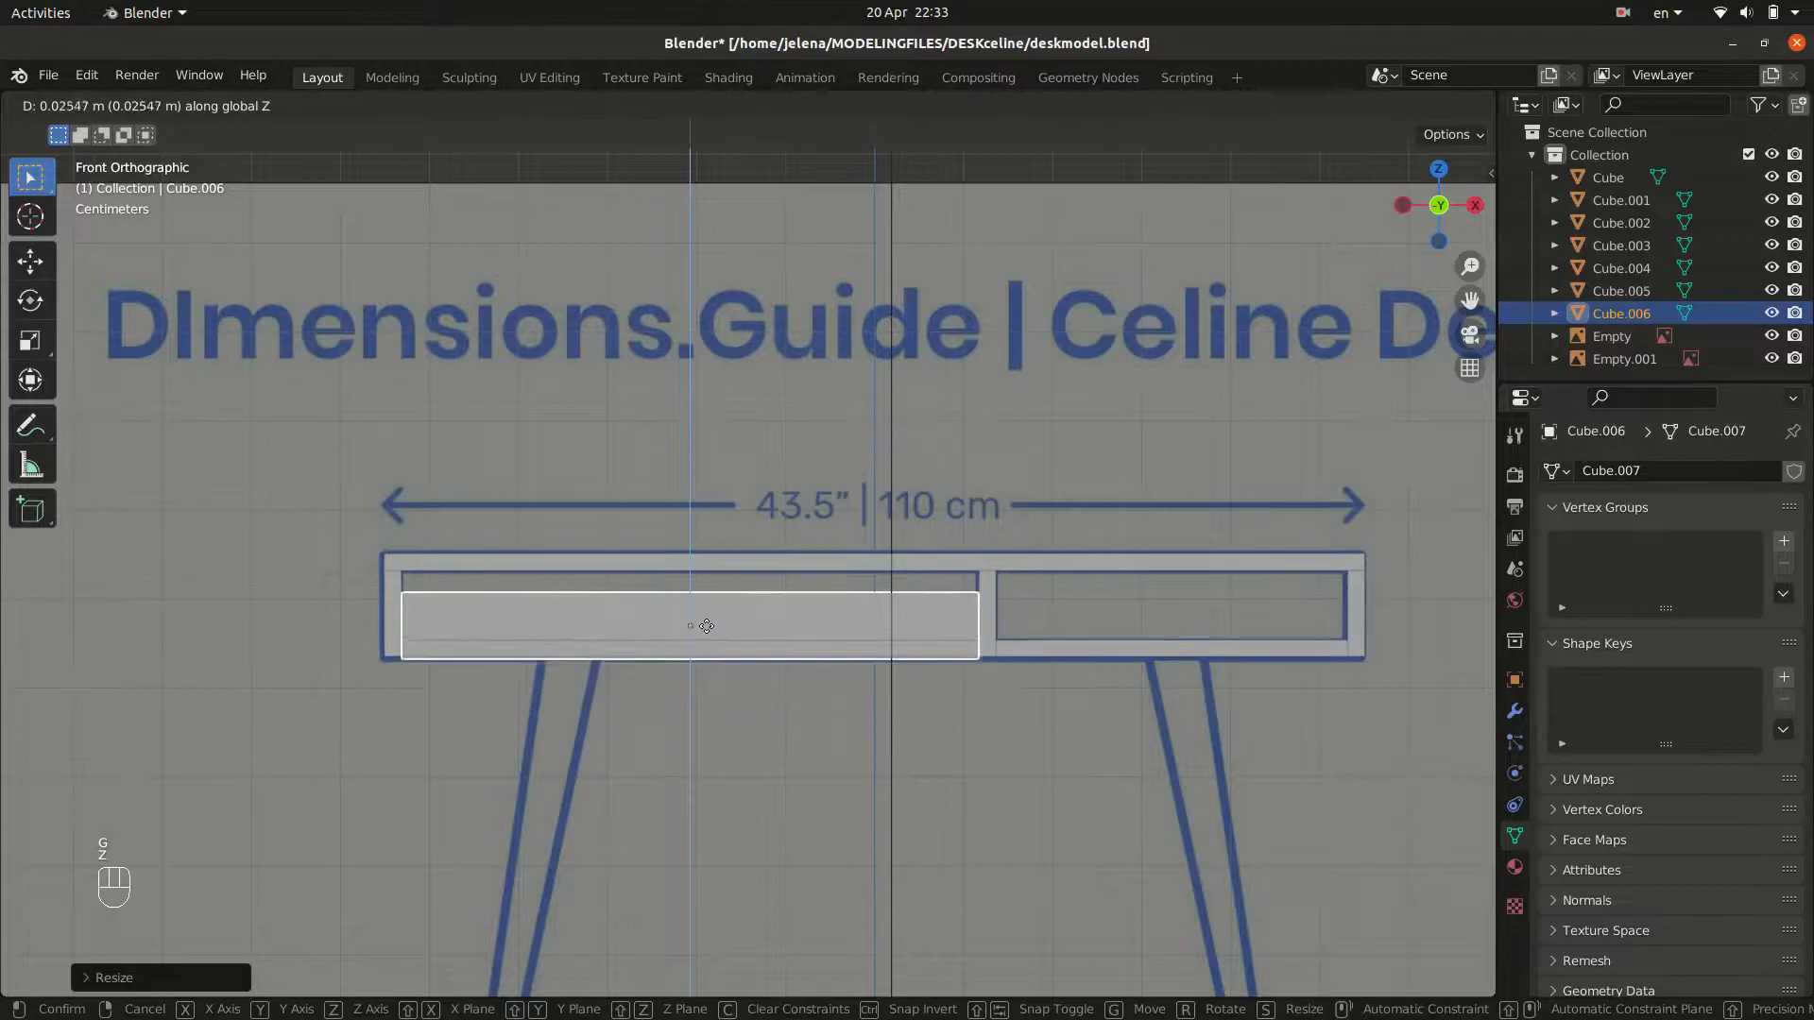
left_click(693, 610)
Move the upright panel along Y to the rear opening of the left compartment.
middle_click_drag(694, 610, 991, 696)
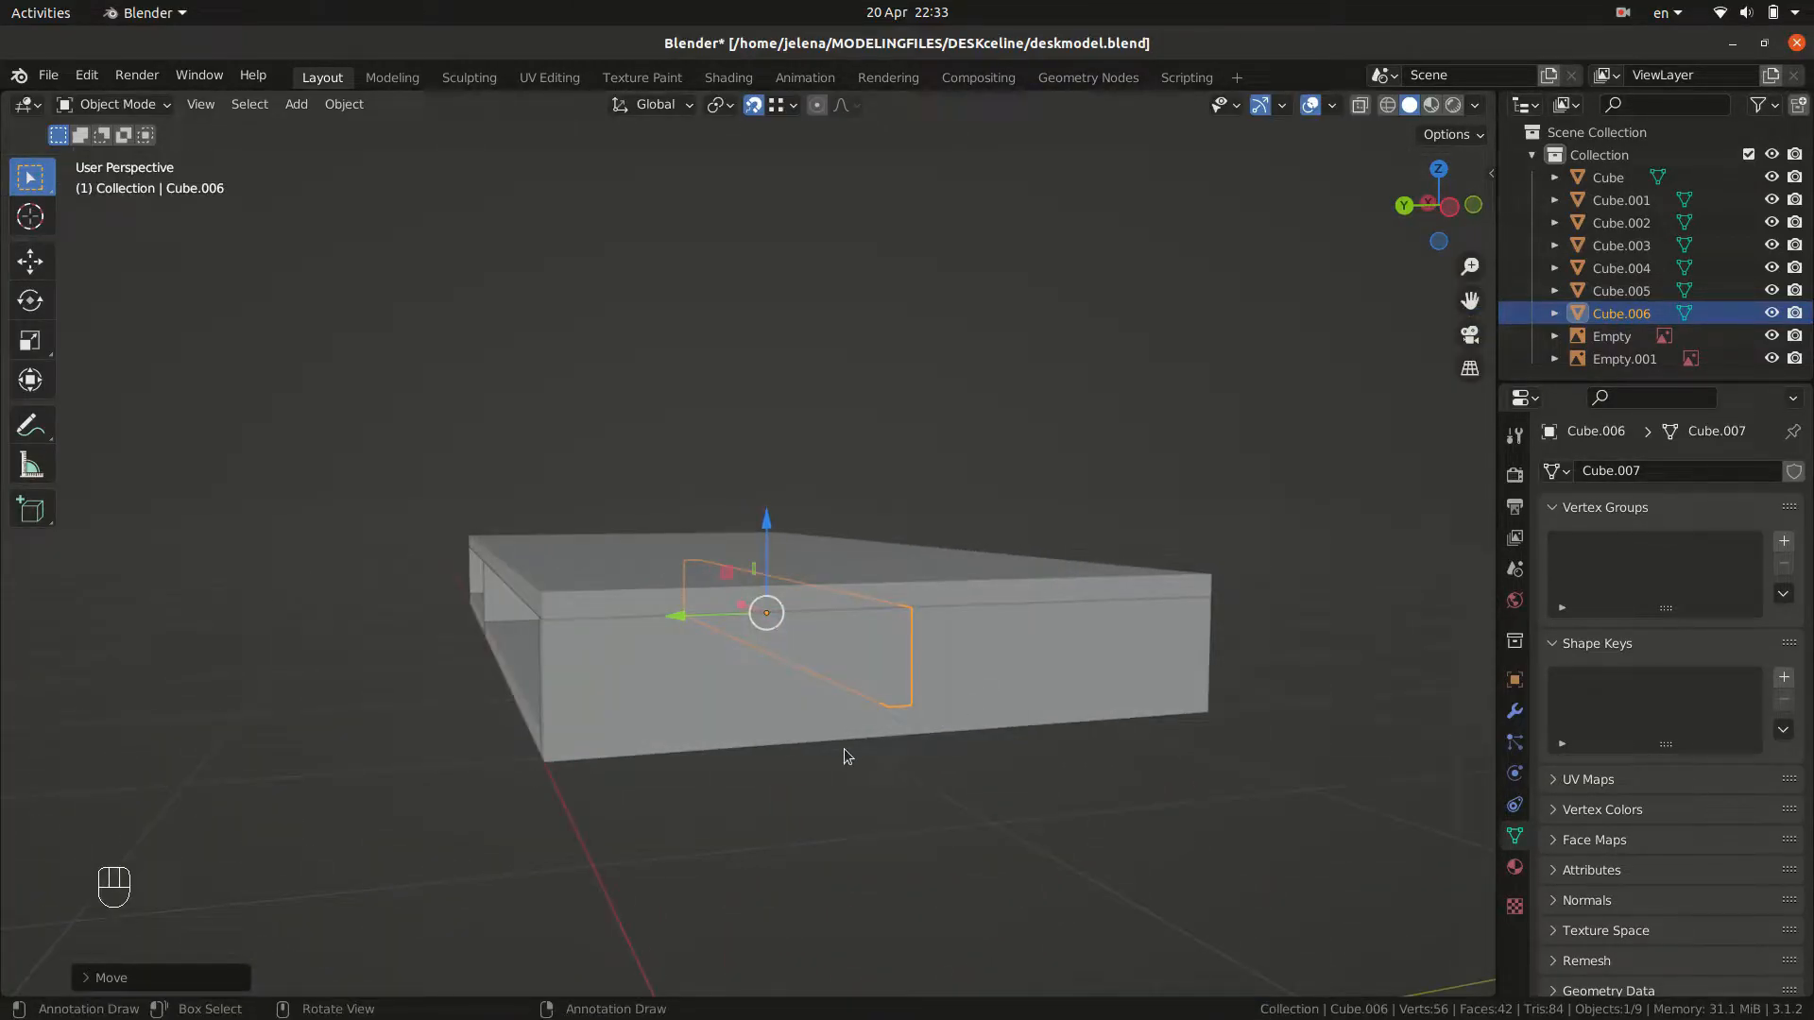
key("g")
key("y")
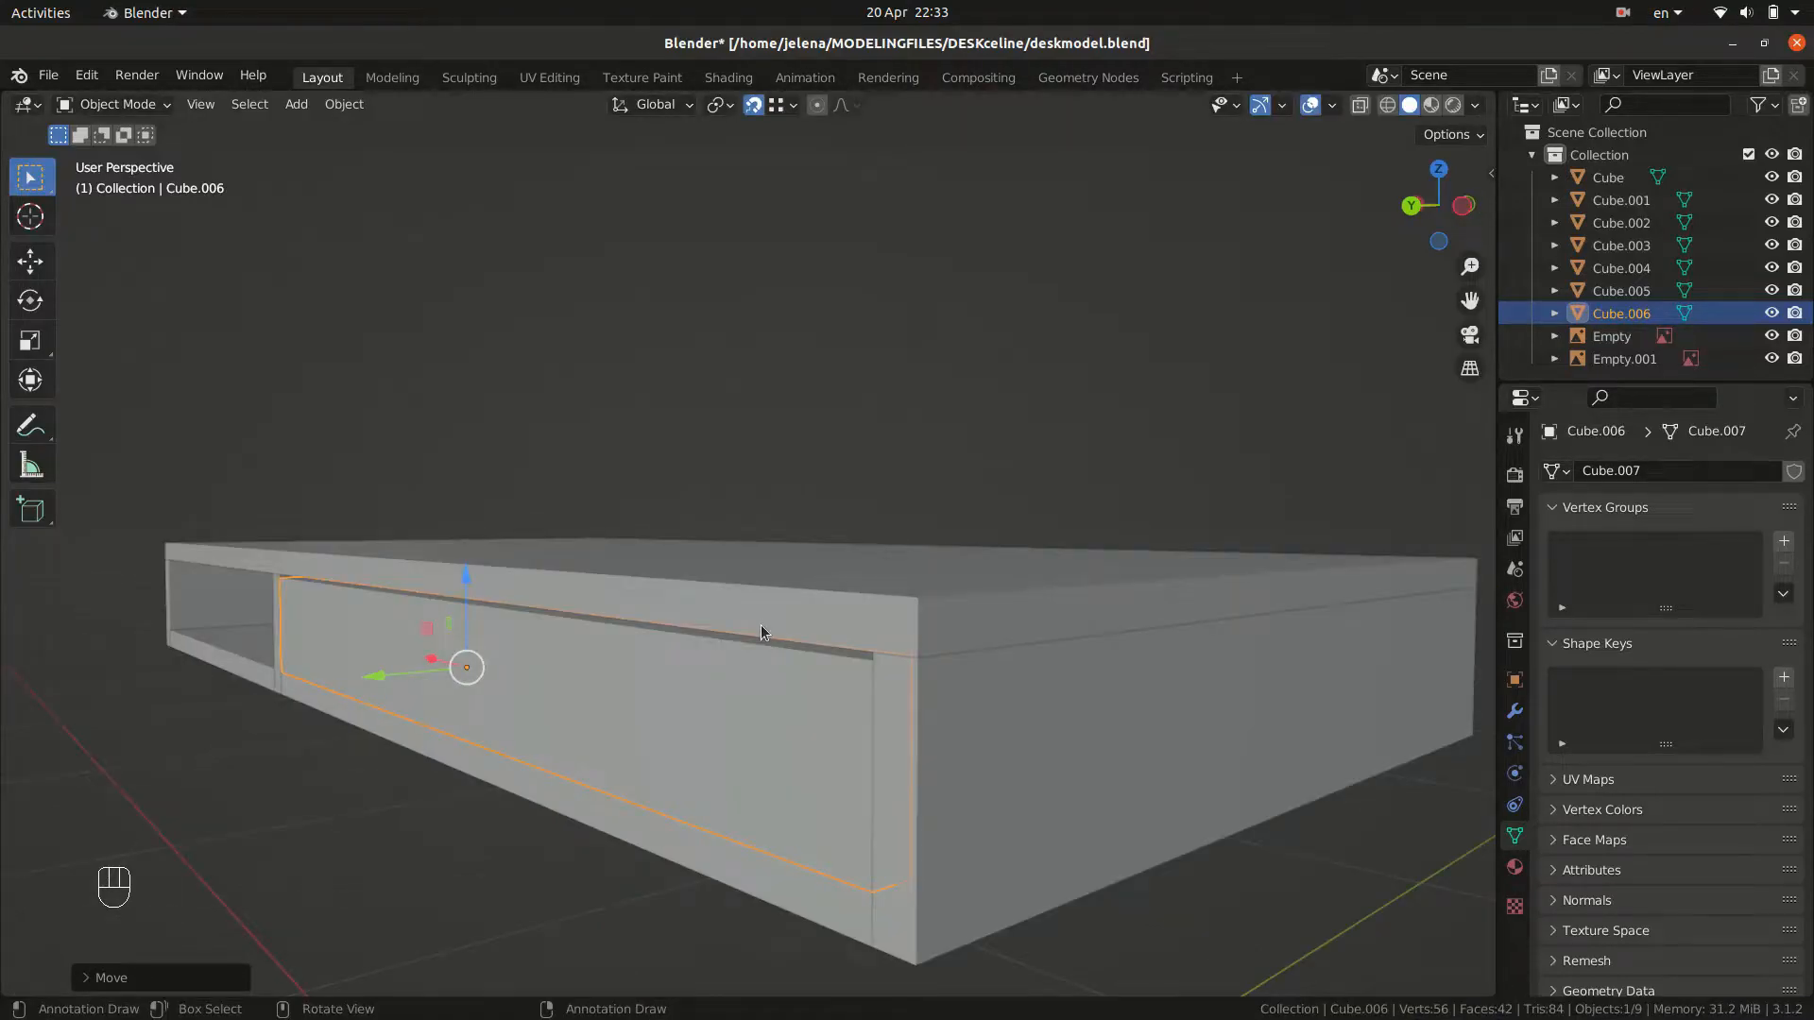
Move the top vertices of the left compartment's back panel along Z to meet the underside of the tabletop.
key("Tab")
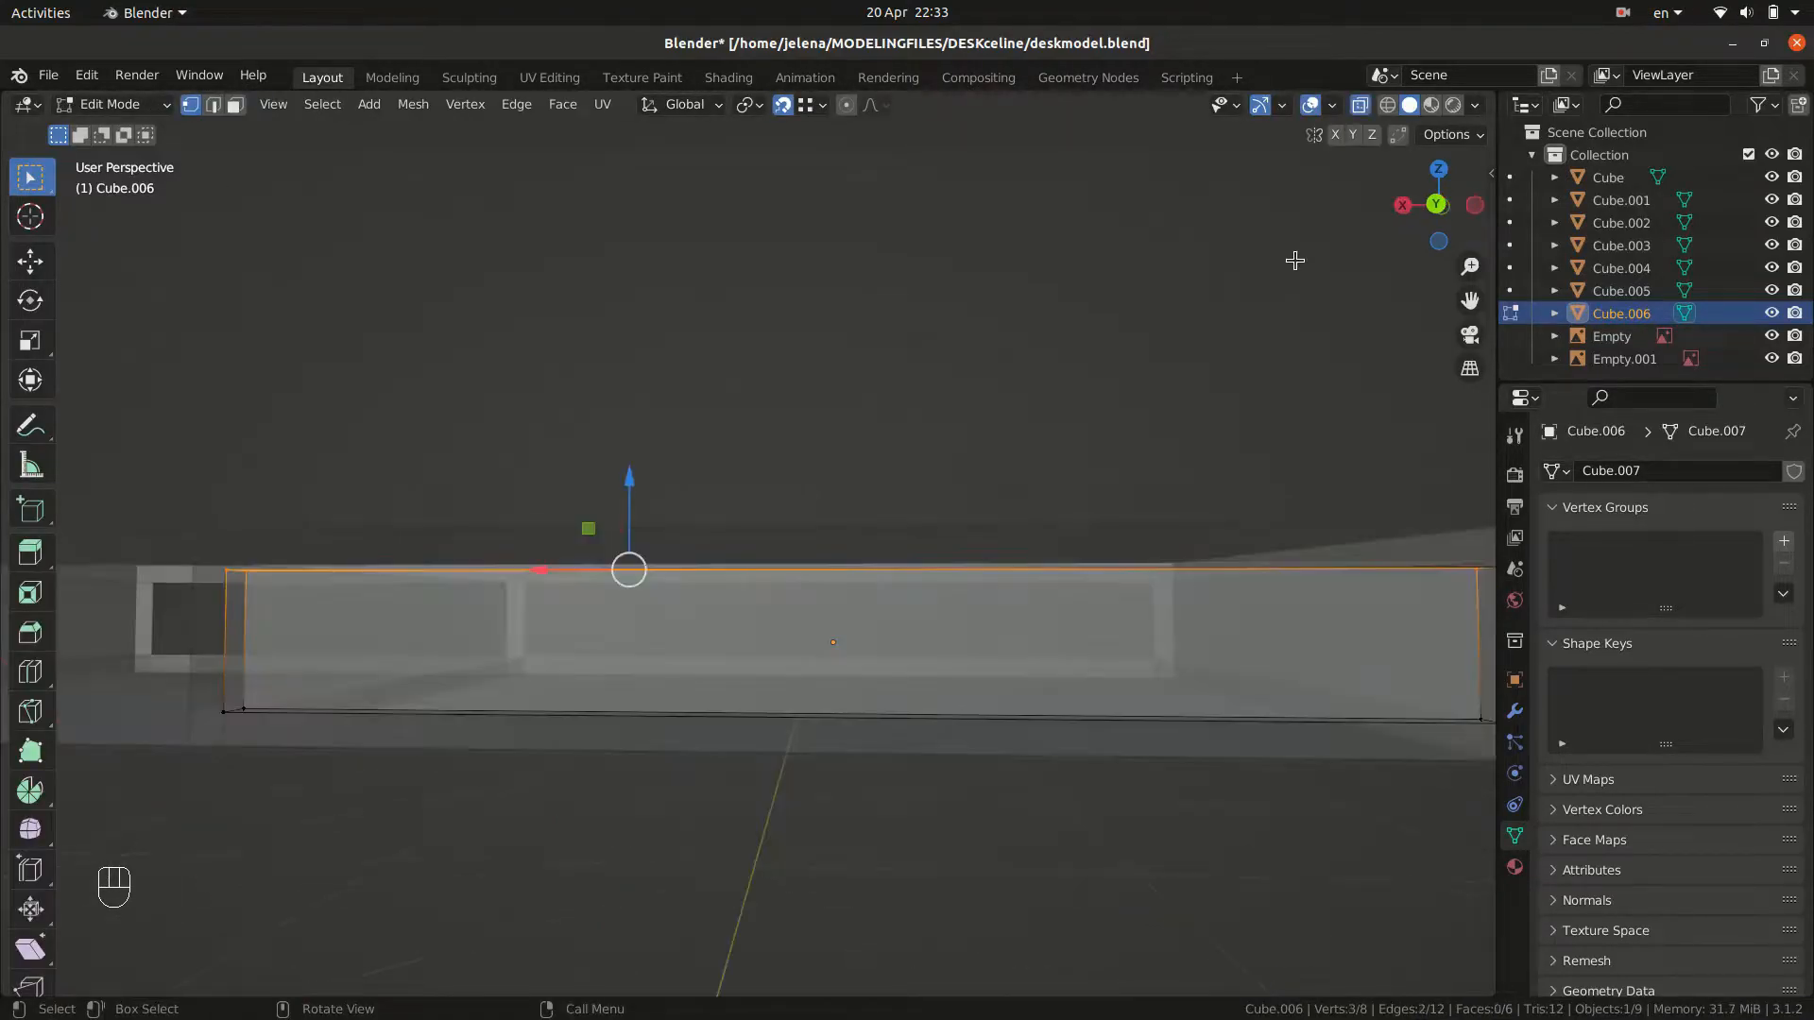
middle_click_drag(1295, 265, 1234, 284, "shift")
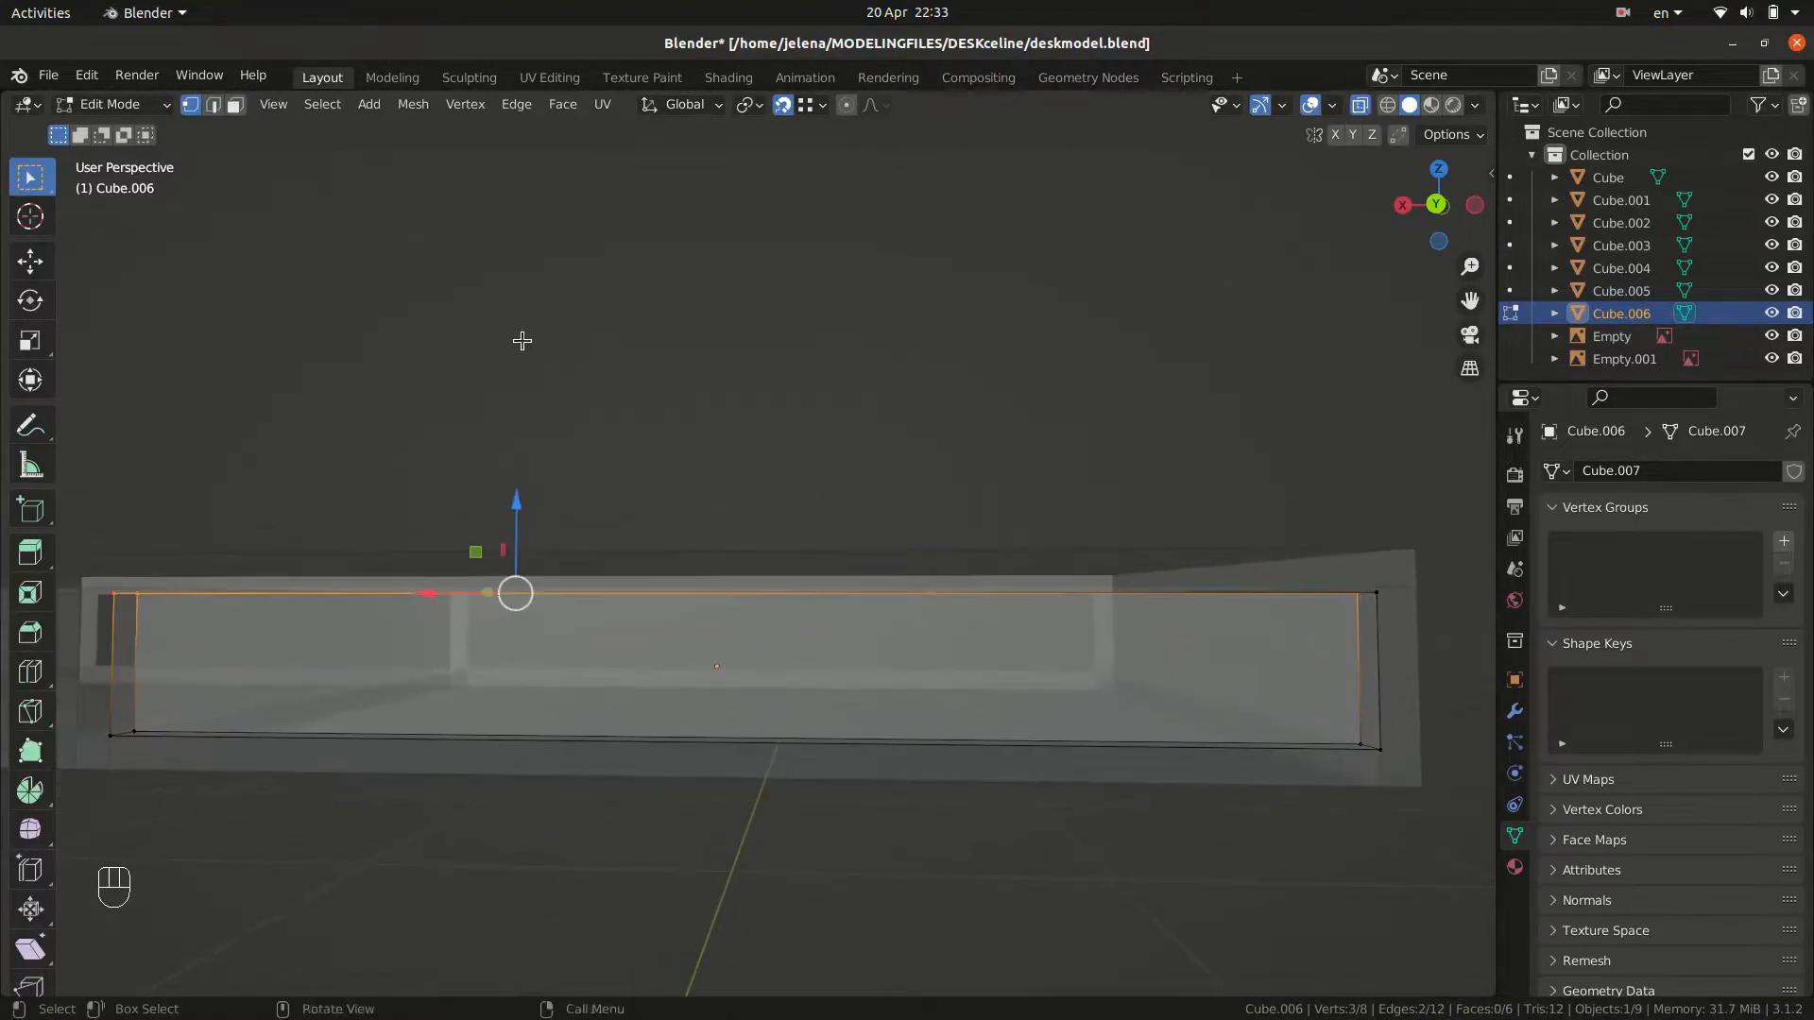
left_click_drag(104, 488, 1505, 690)
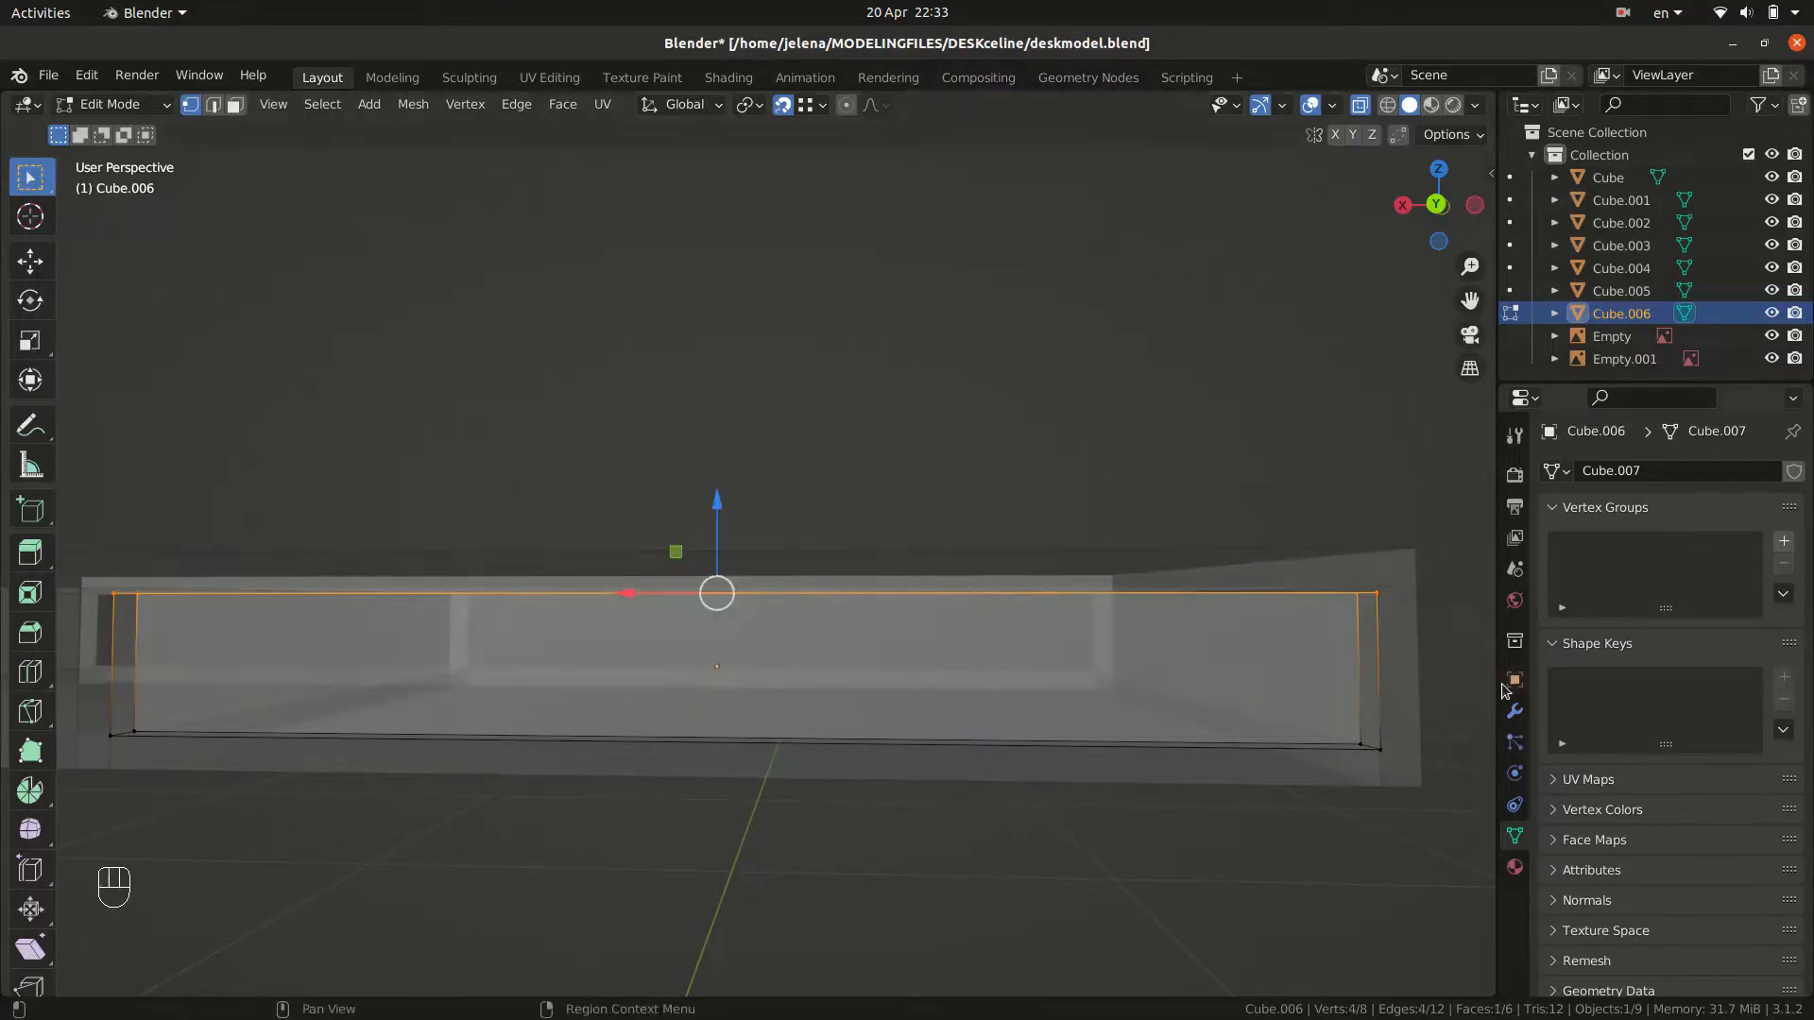
left_click(1379, 596)
key("Tab")
scroll(1295, 747, "down", 3)
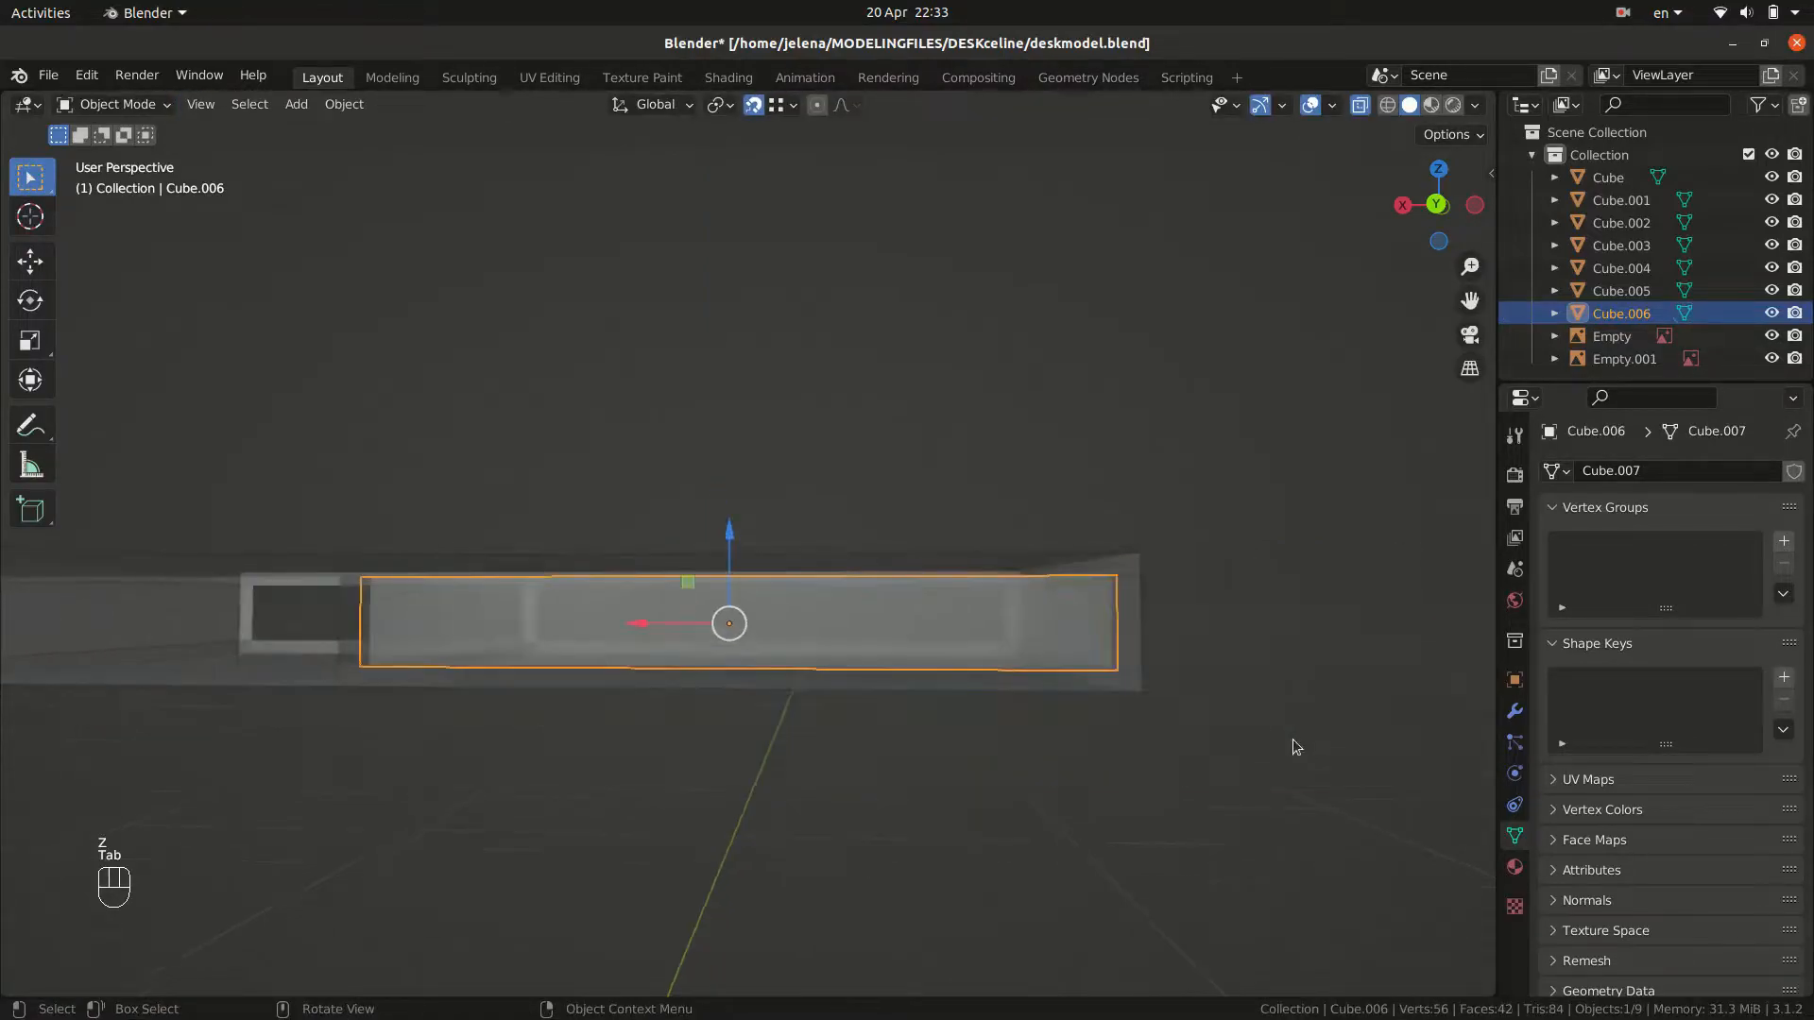
Turn off X-ray and set the left back panel's origin to its geometry.
left_click(1362, 107)
middle_click_drag(1212, 494, 542, 785)
left_click(1186, 497)
left_click(627, 728)
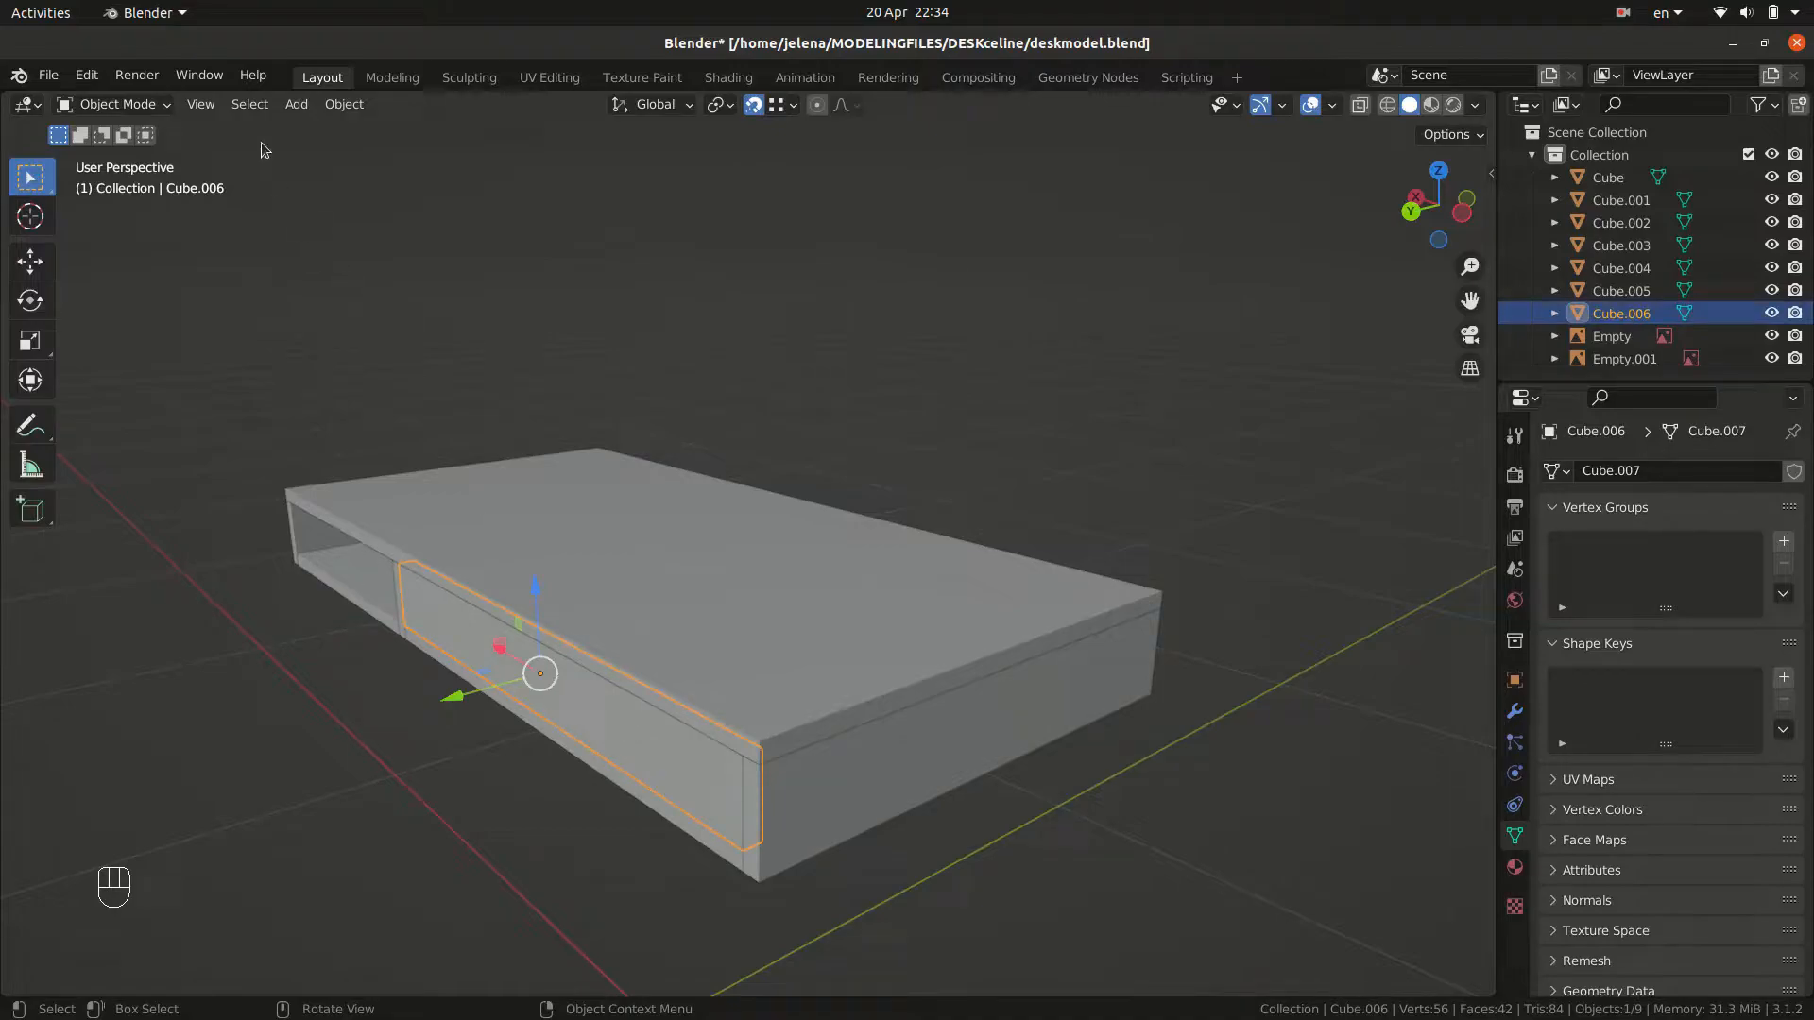
left_click(332, 111)
mouse_move(418, 156)
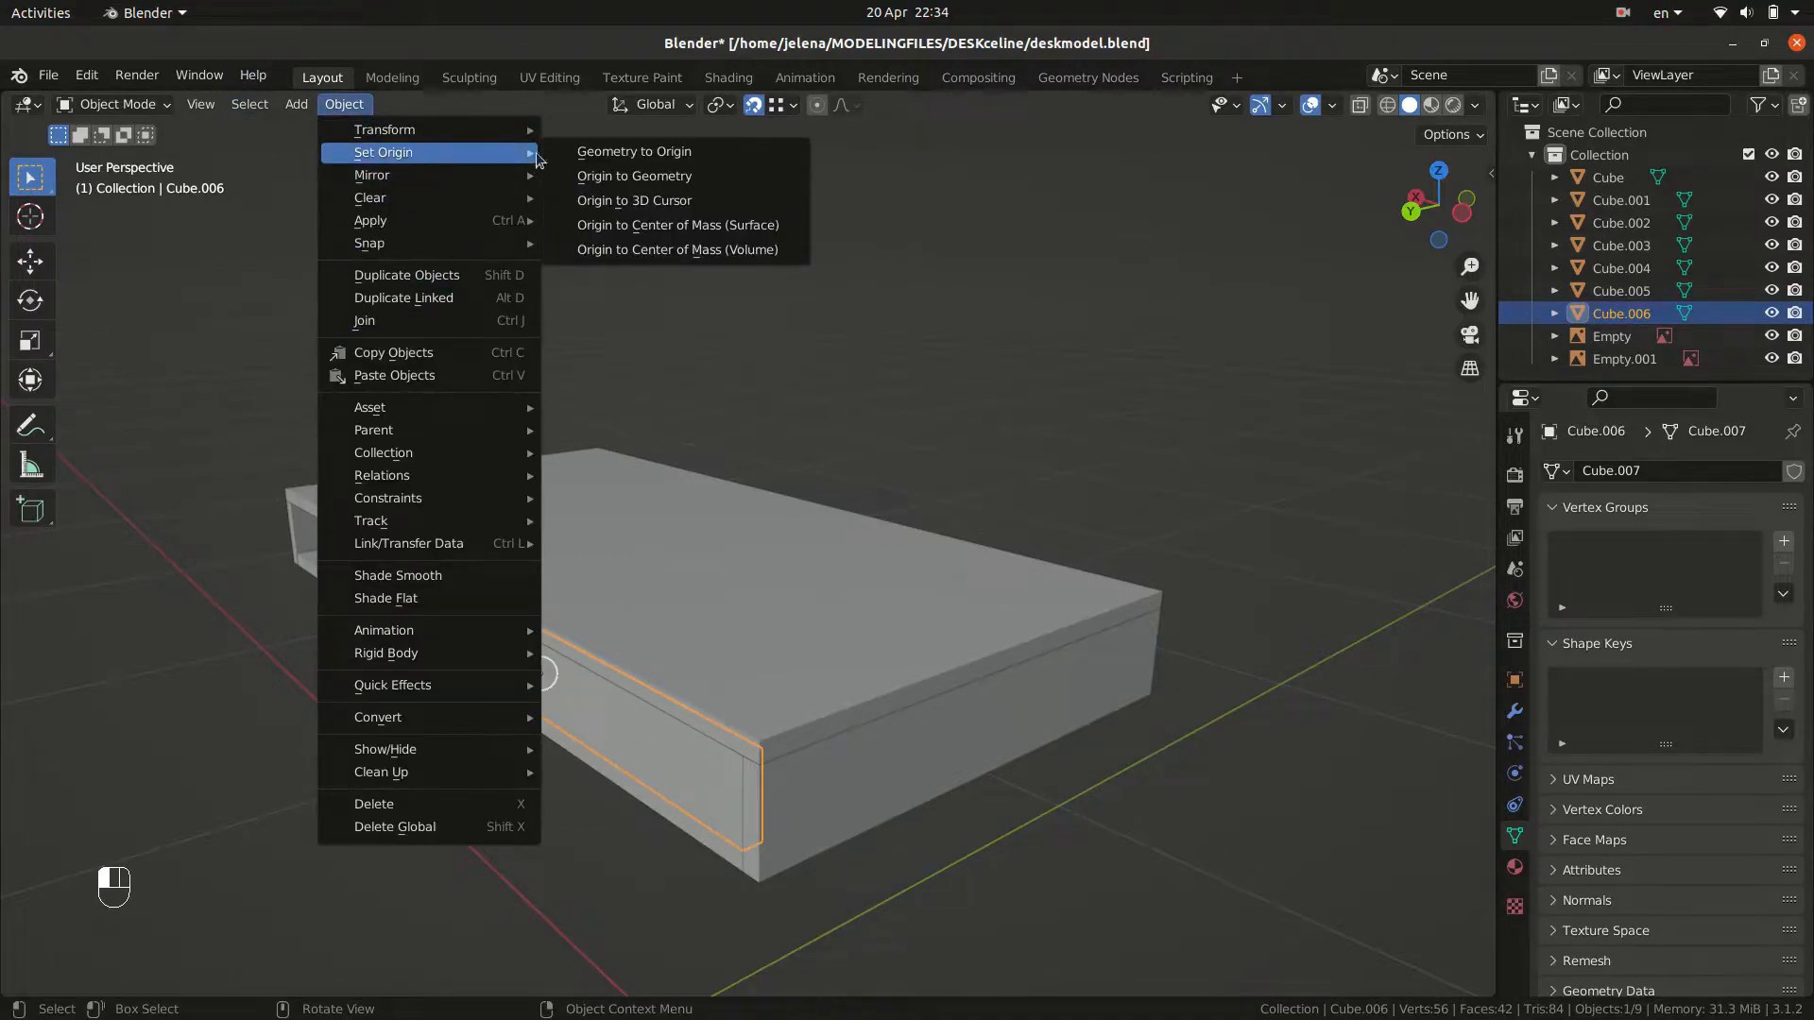
left_click(585, 177)
Duplicate the back panel along Y to the front of the left compartment and adjust its position with snapping off.
middle_click_drag(1096, 425, 863, 400)
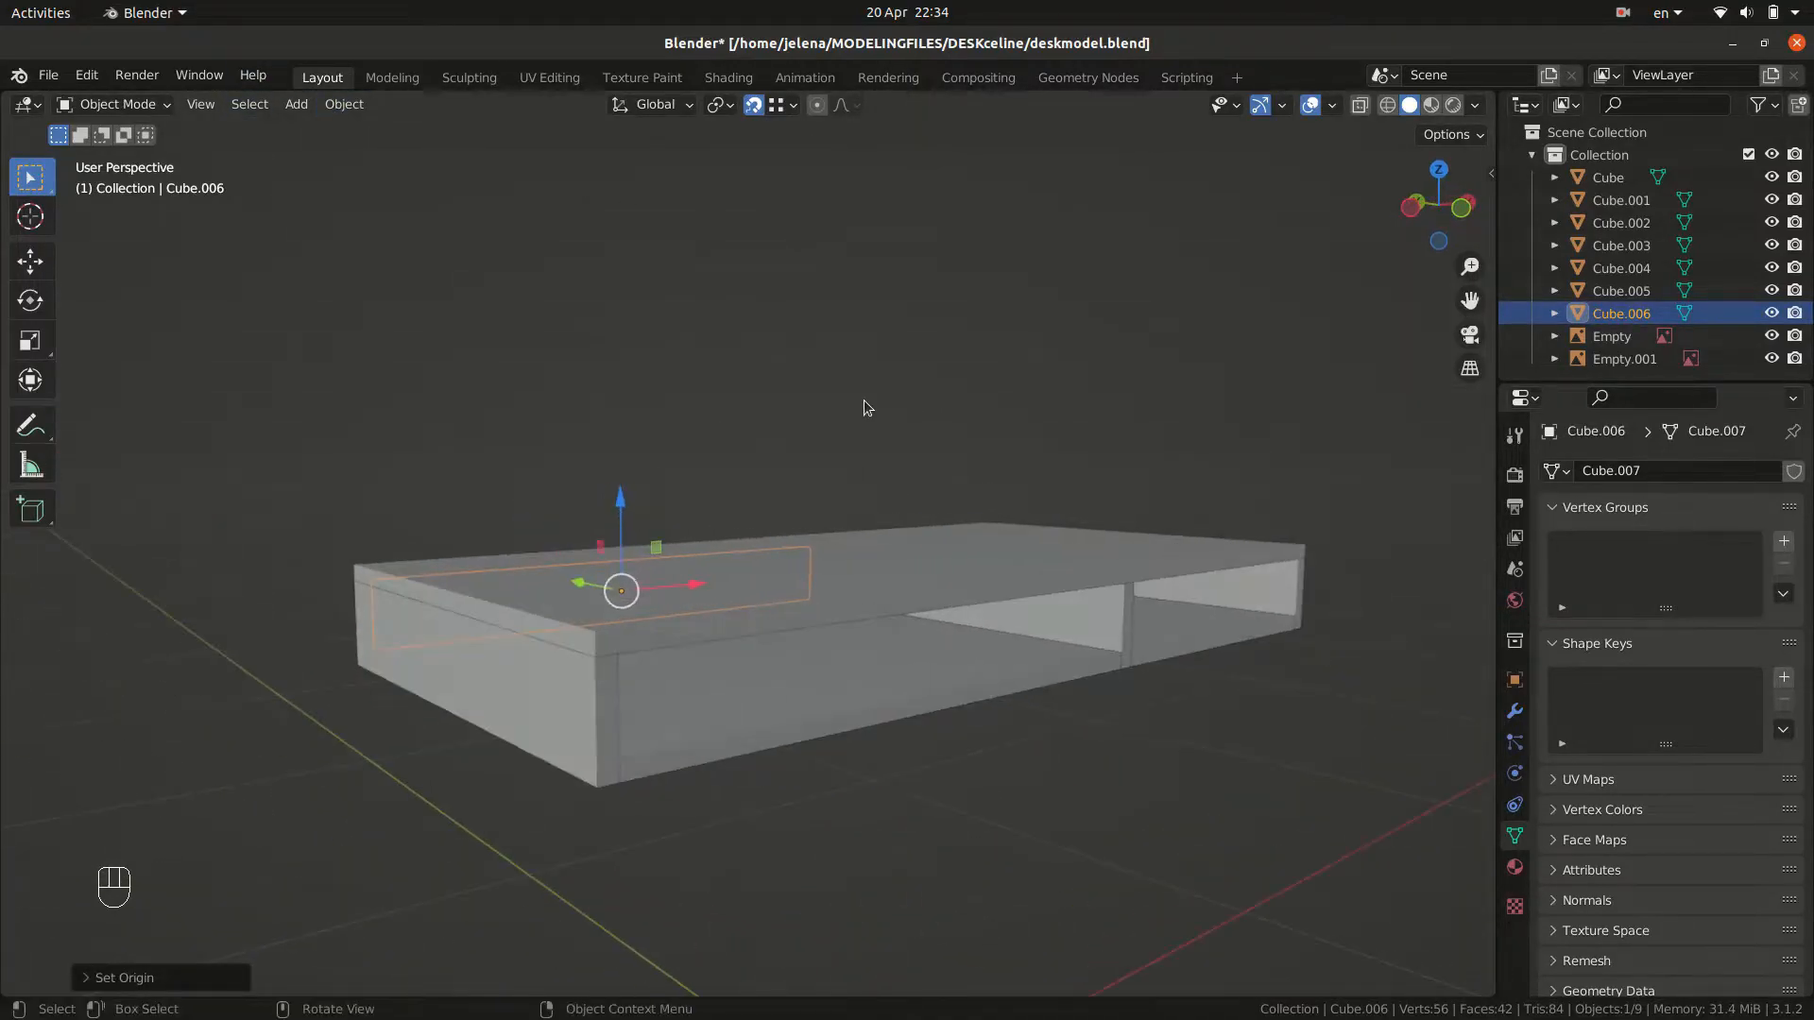
key("shift+d")
key("y")
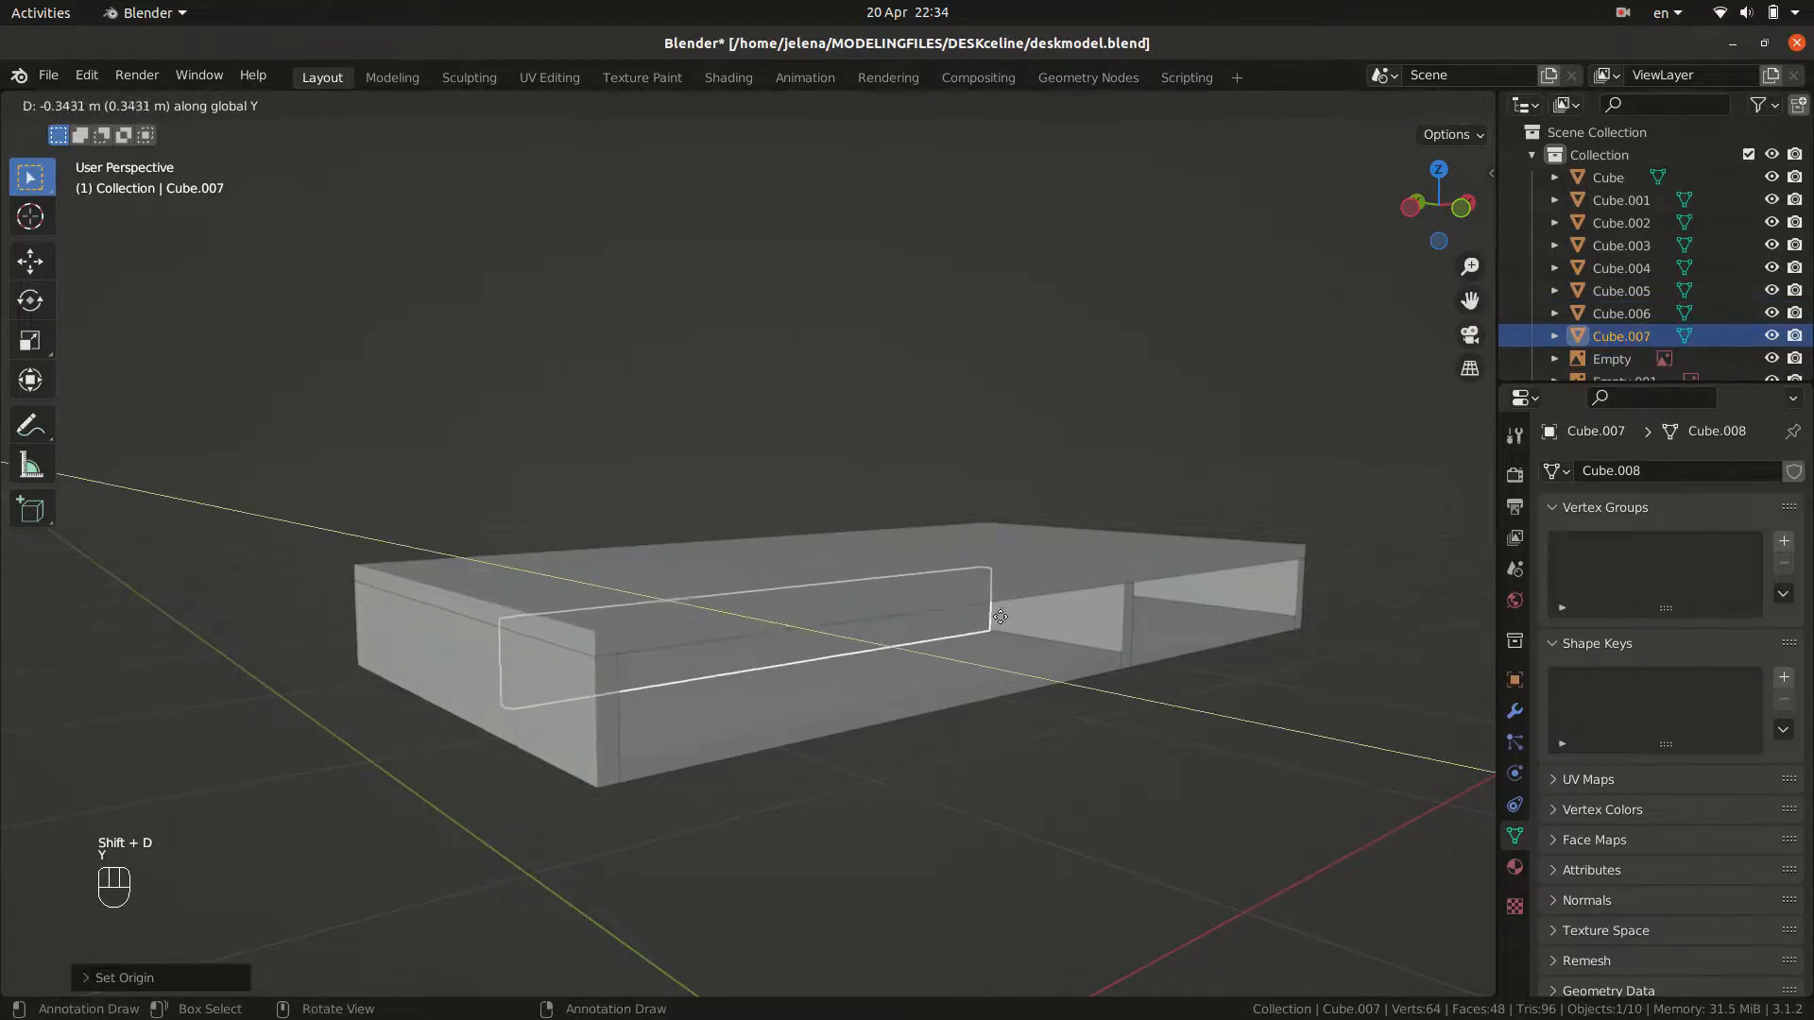
left_click(1093, 635)
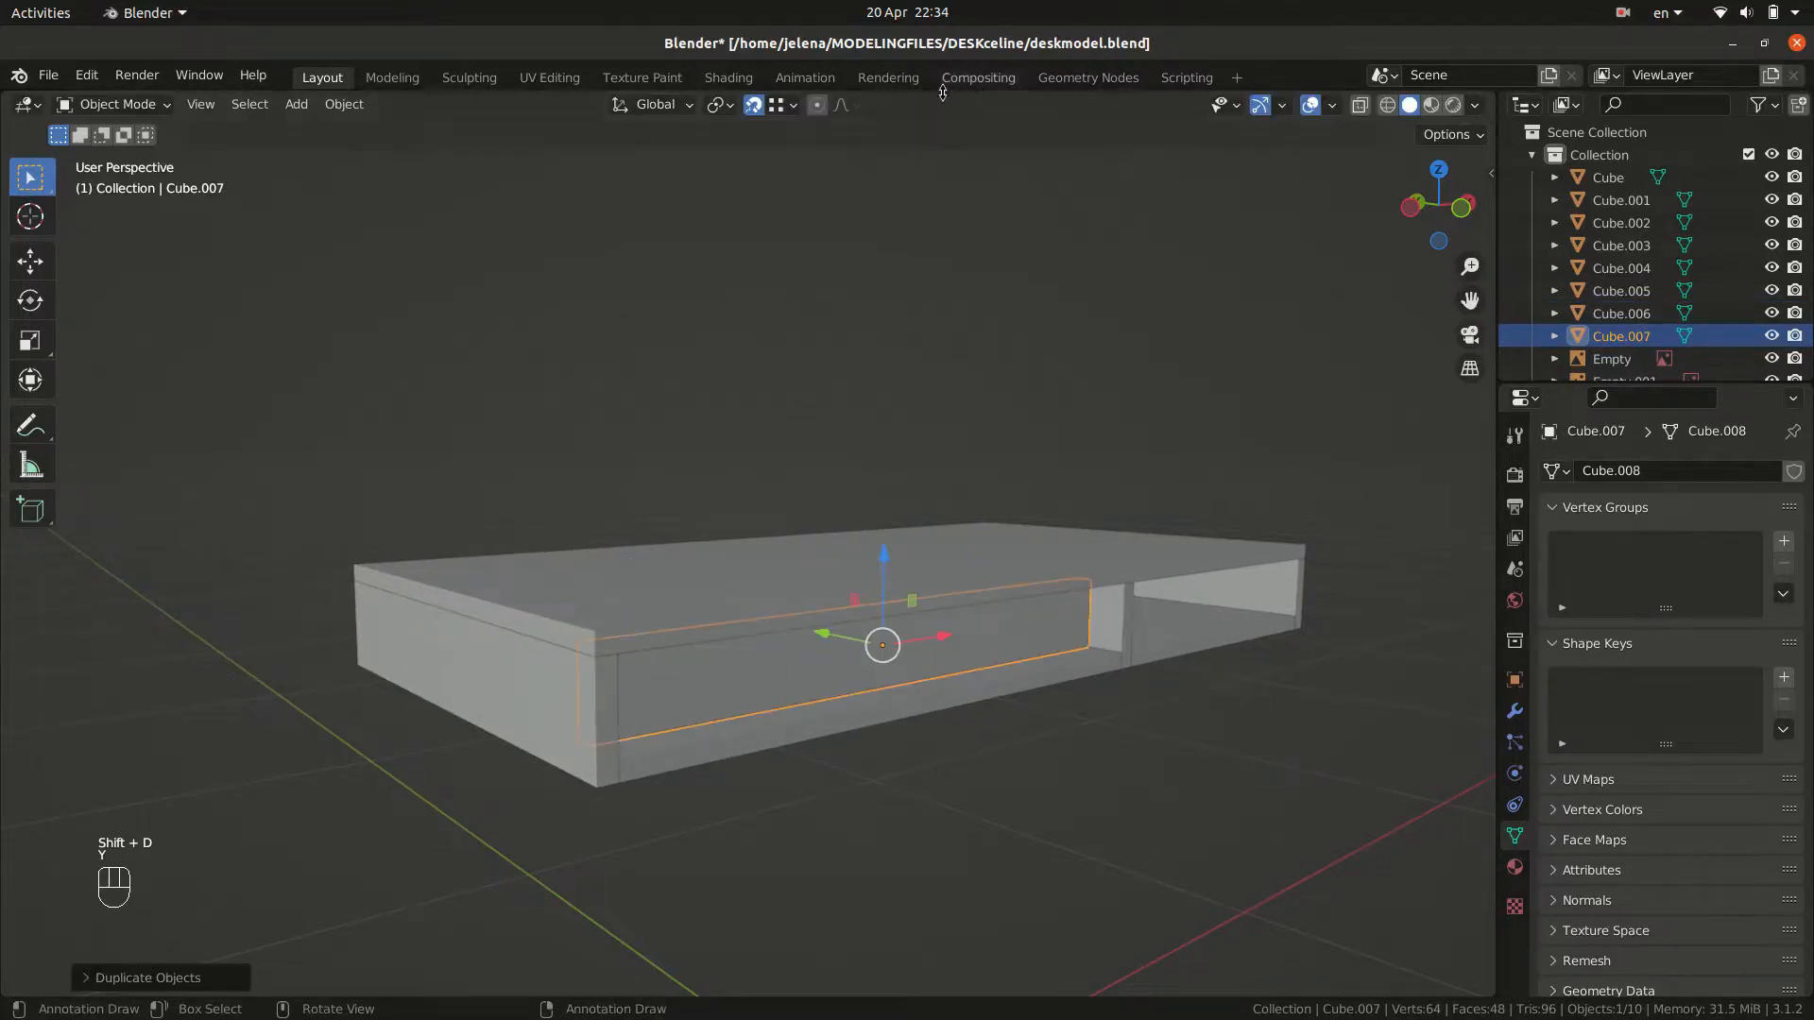
middle_click_drag(1139, 792, 1130, 688)
key("g")
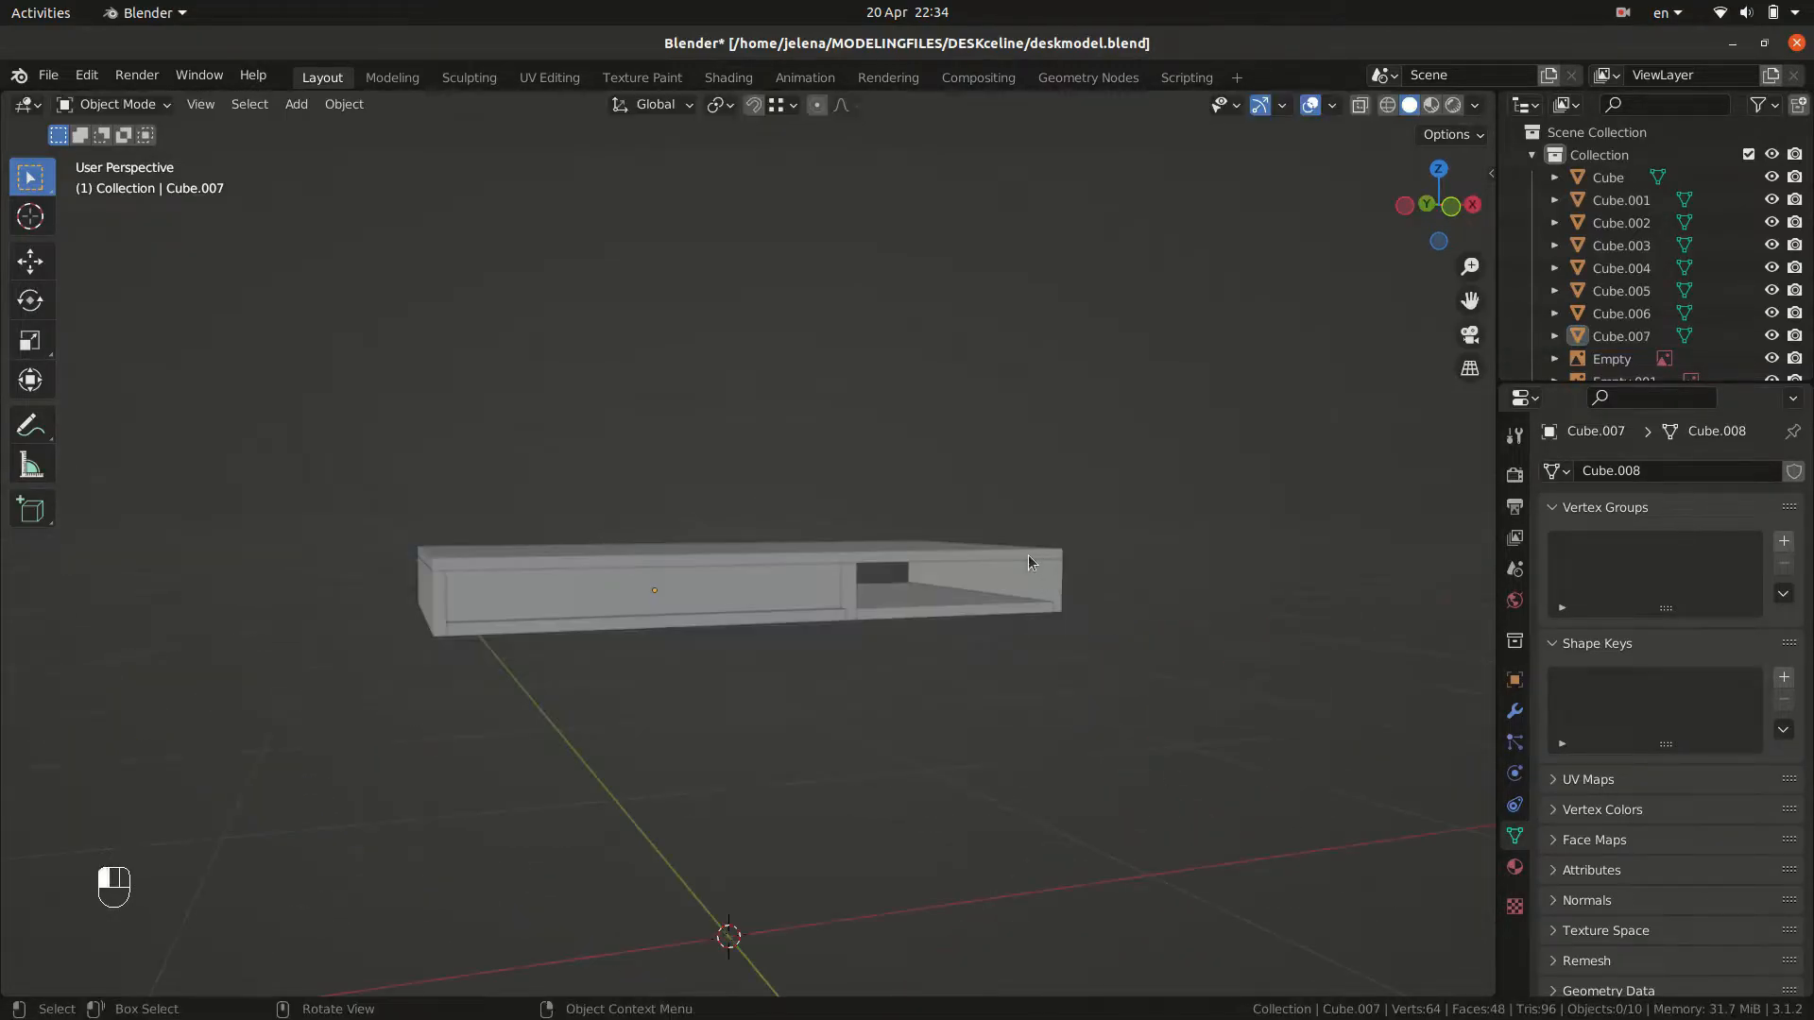
Add a Bevel modifier to the tabletop with an amount of 0.003 m.
left_click(1032, 564)
left_click(1515, 711)
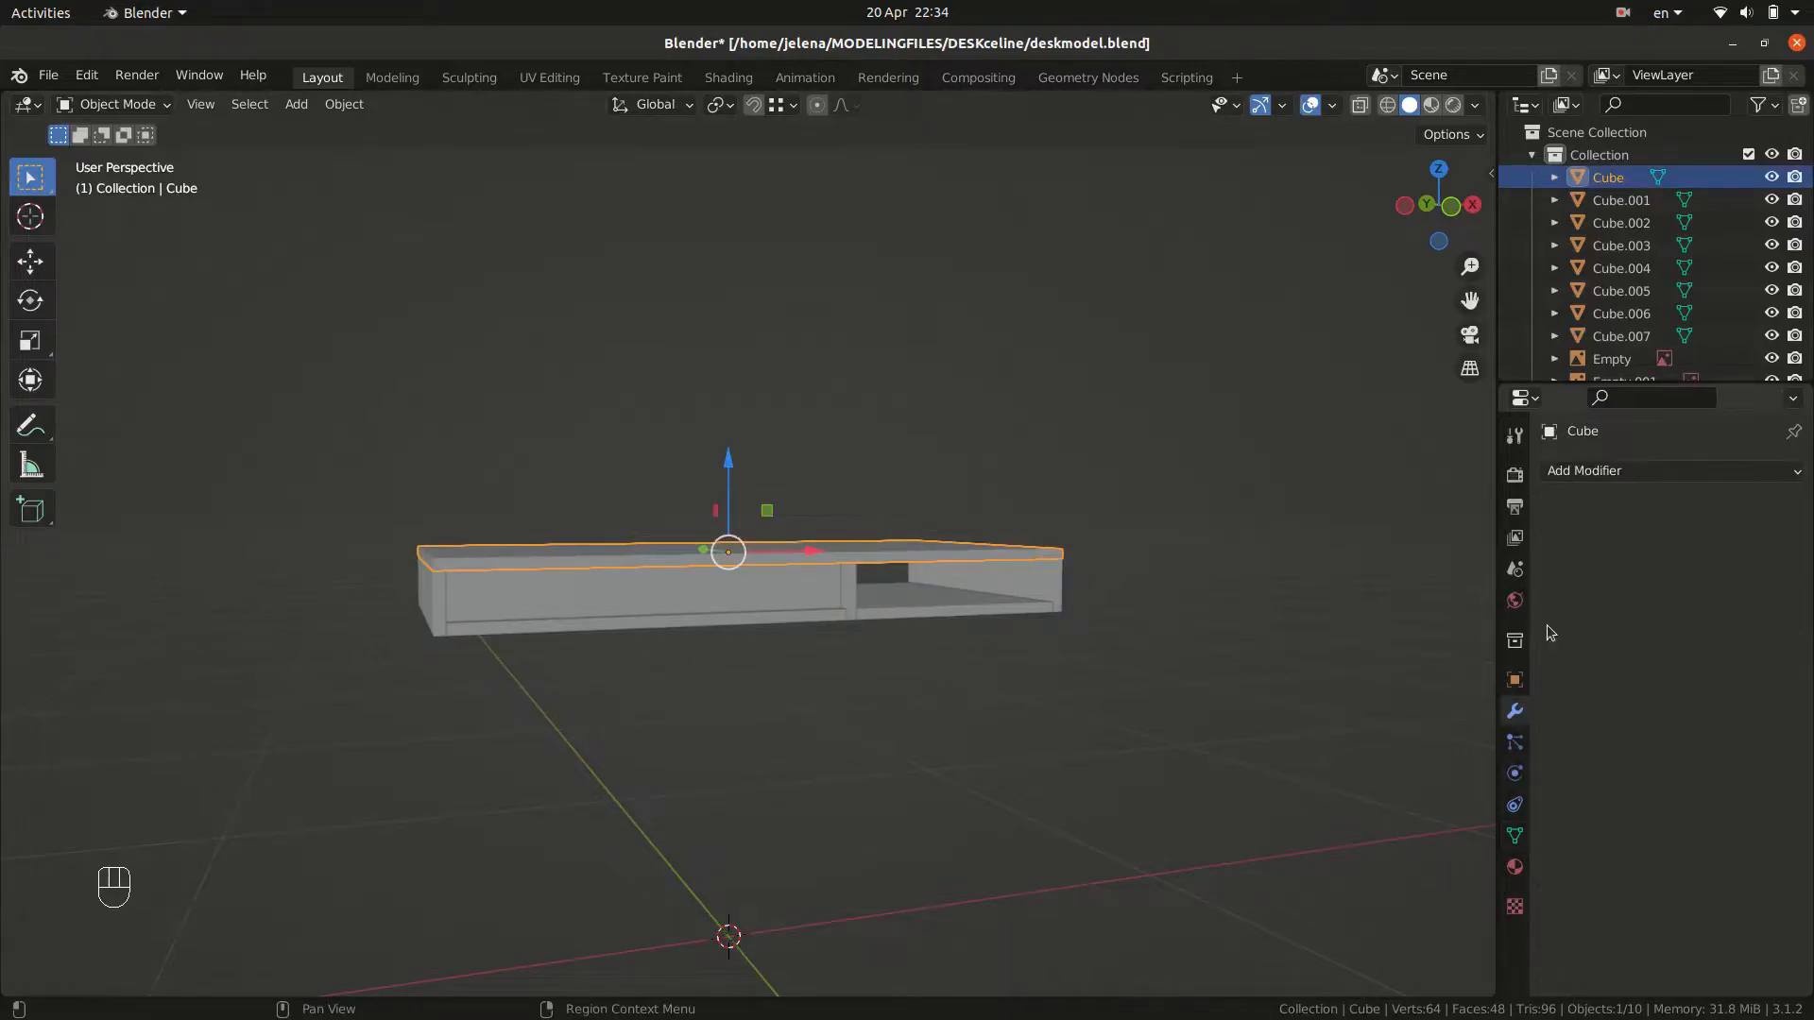
left_click(1573, 482)
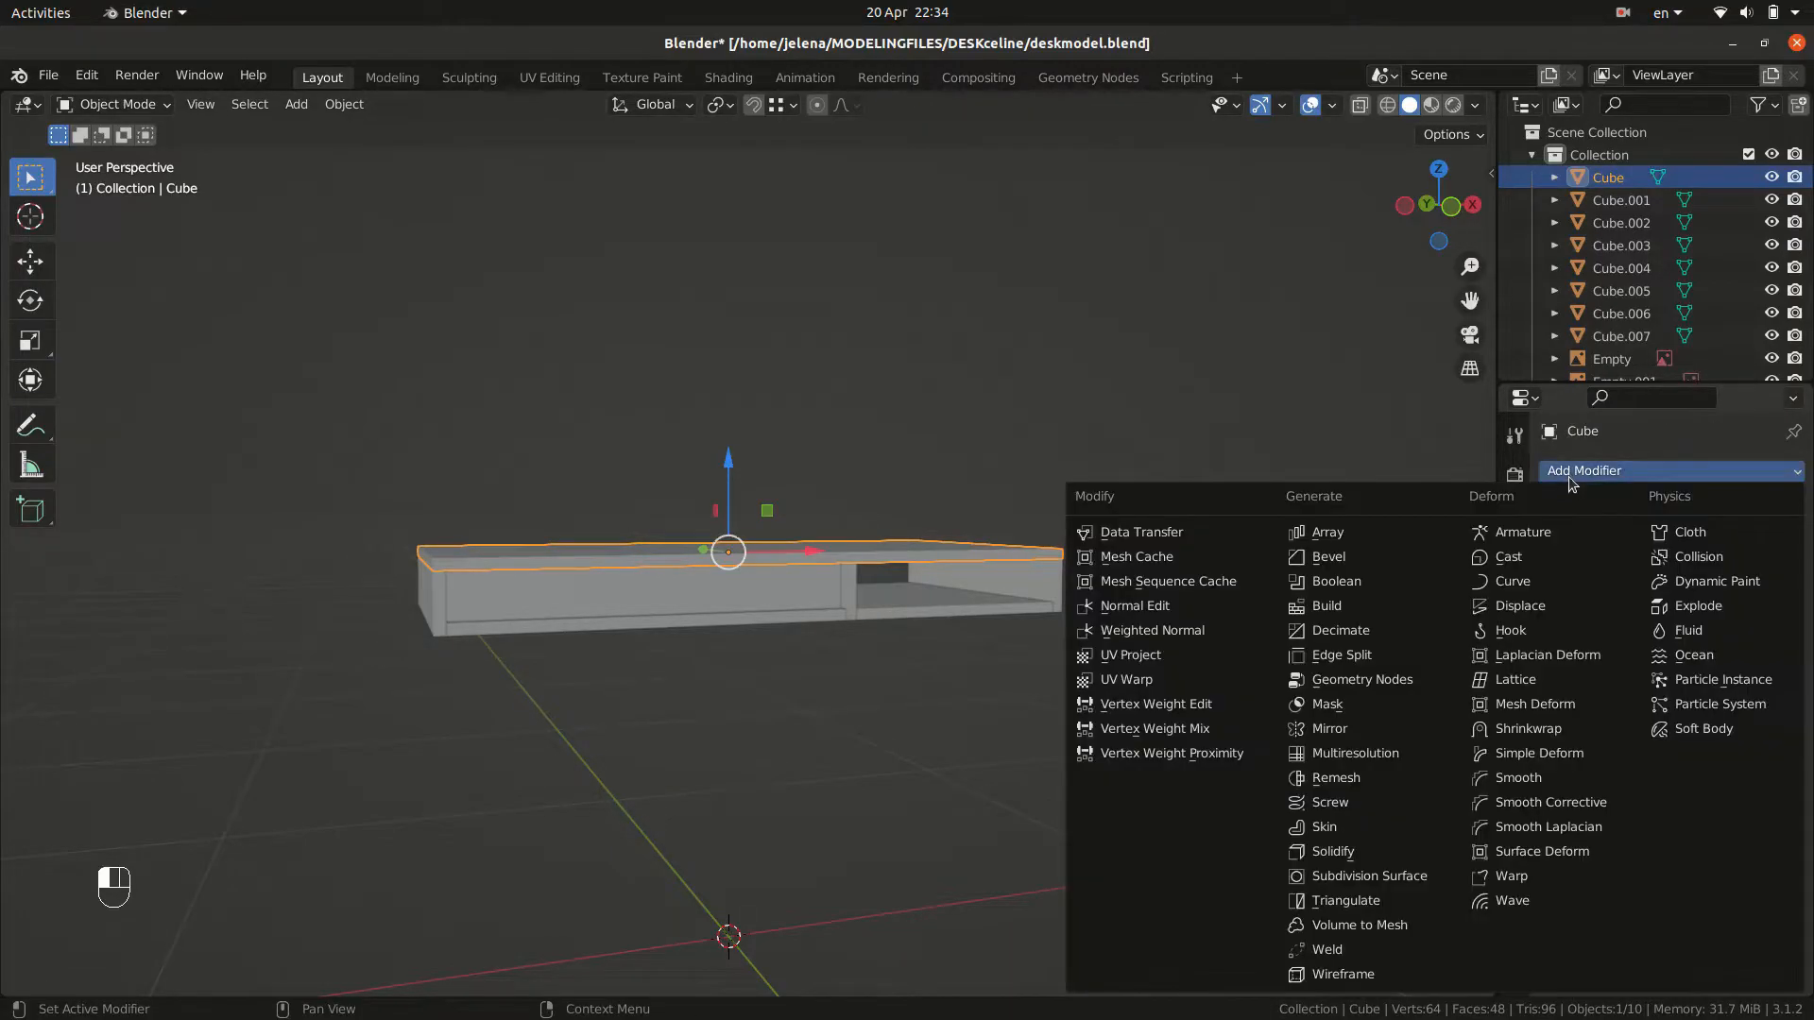
left_click(1428, 557)
left_click(1738, 592)
type("0.005")
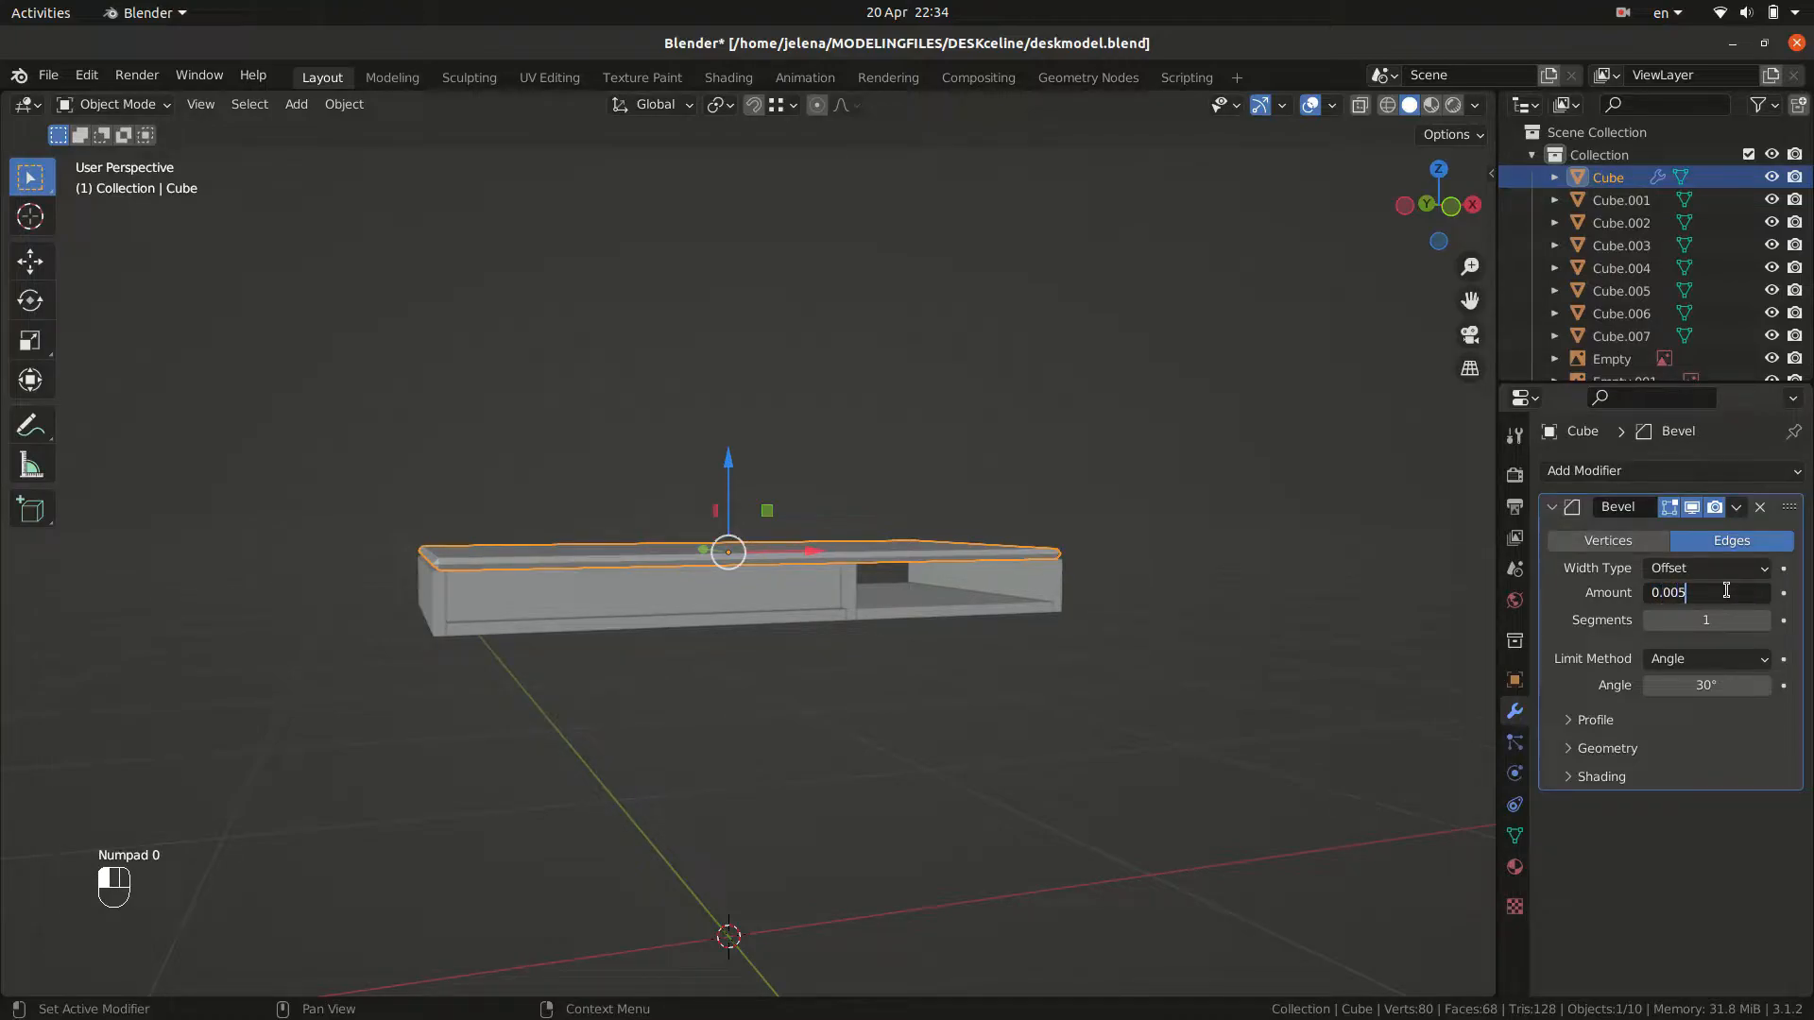
key("Return")
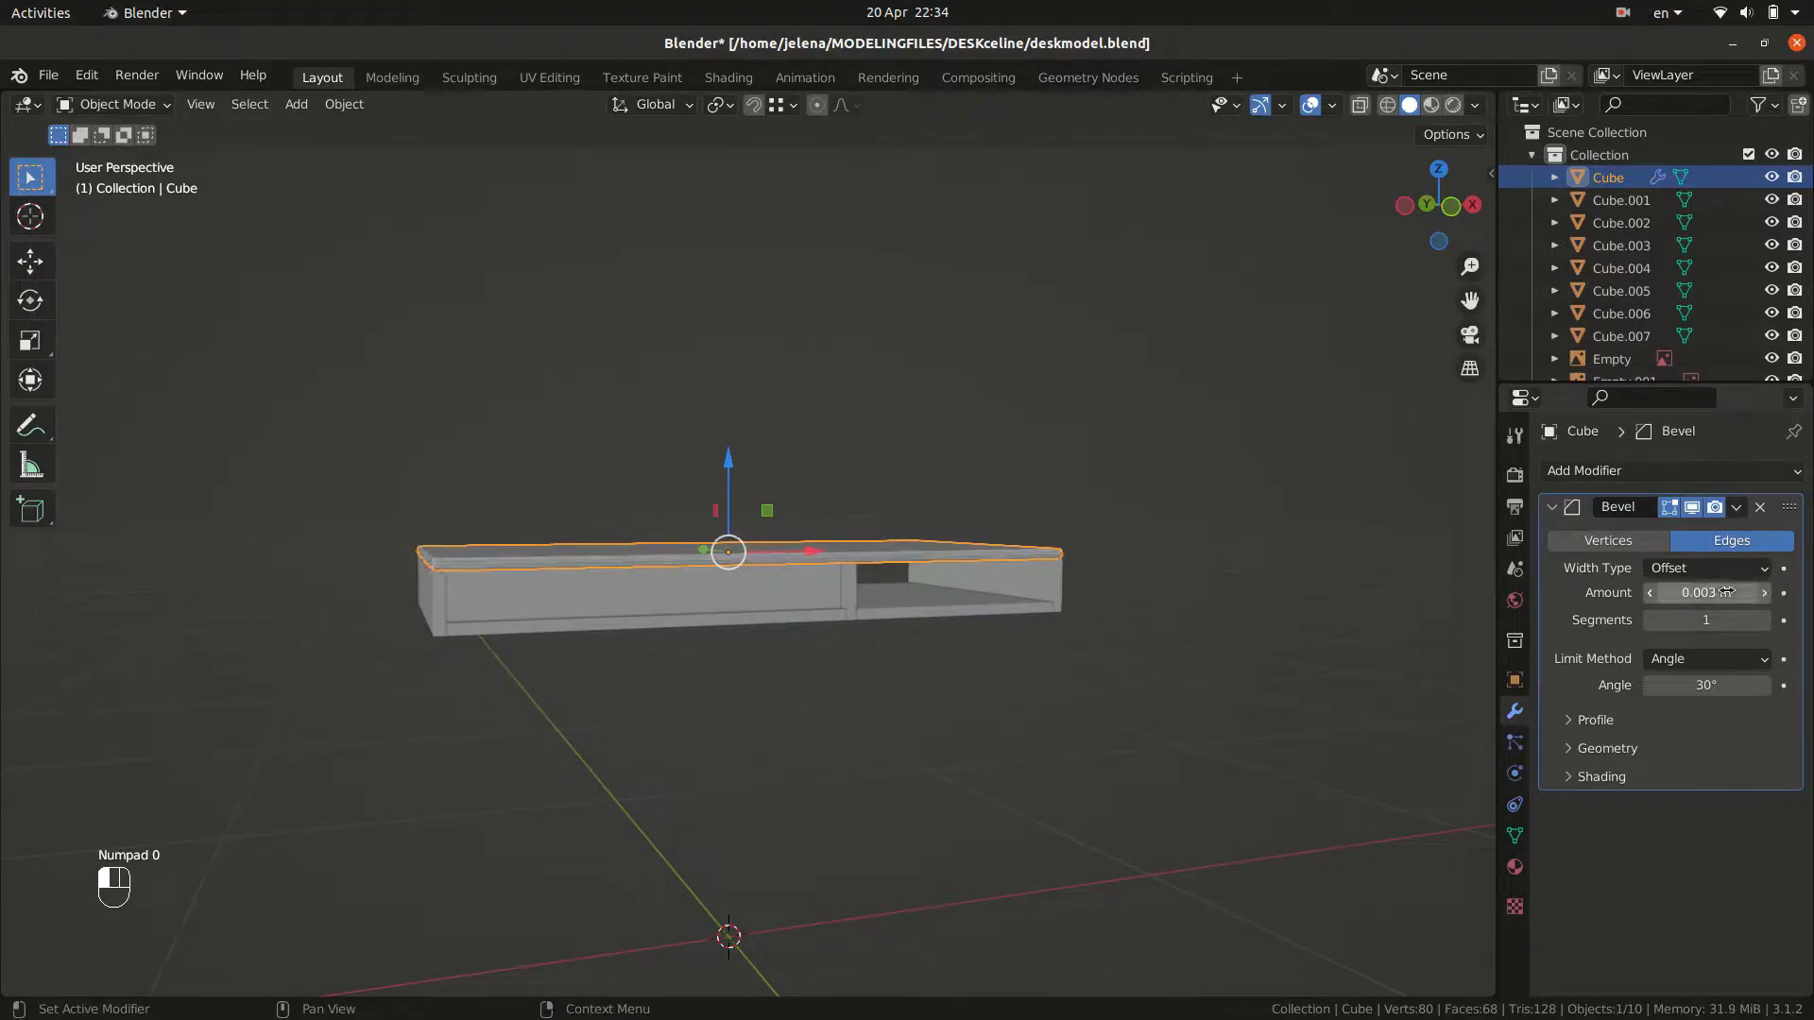
Set the tabletop's bevel to 4 segments and check its edges up close.
left_click(1759, 620)
left_click(1759, 620)
left_click(1759, 620)
scroll(1049, 594, "up", 5)
middle_click_drag(1193, 668, 1120, 651)
scroll(1120, 650, "down", 4)
Select every object with the tabletop active and copy its Bevel modifier to all the other desk parts.
key("a")
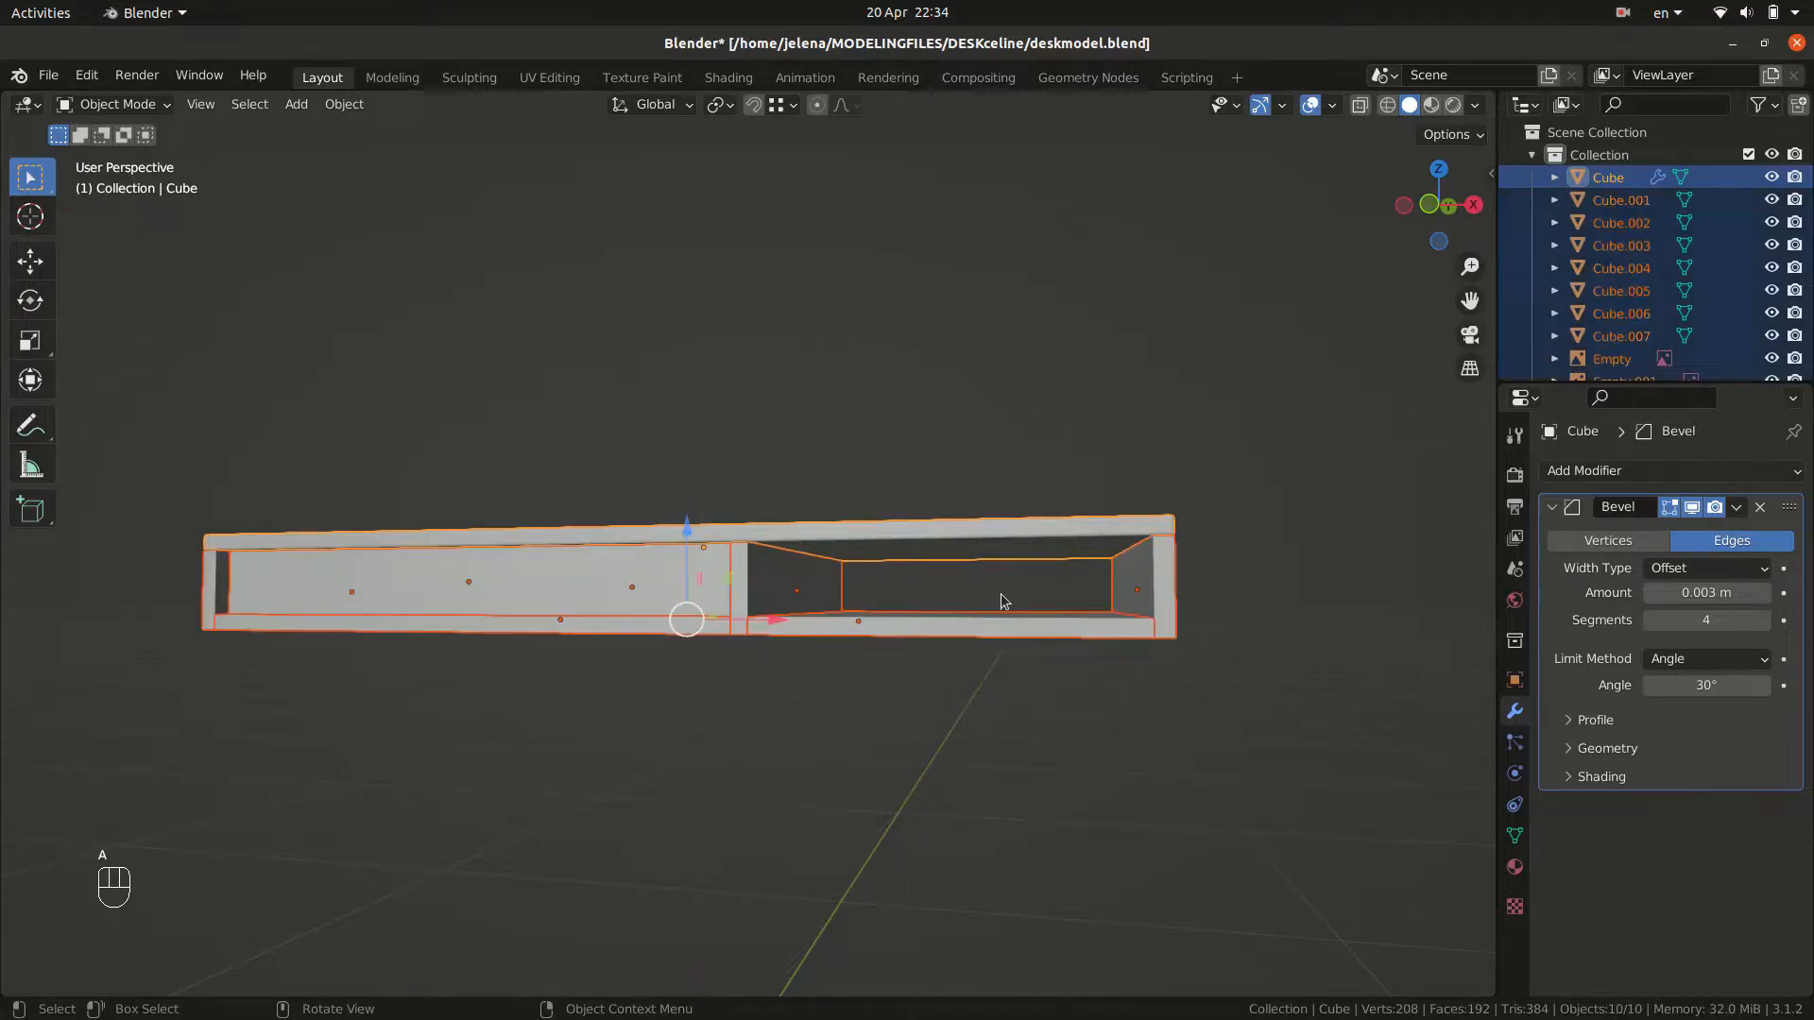
left_click(887, 532, "shift")
left_click(888, 534, "shift")
key("ctrl+l")
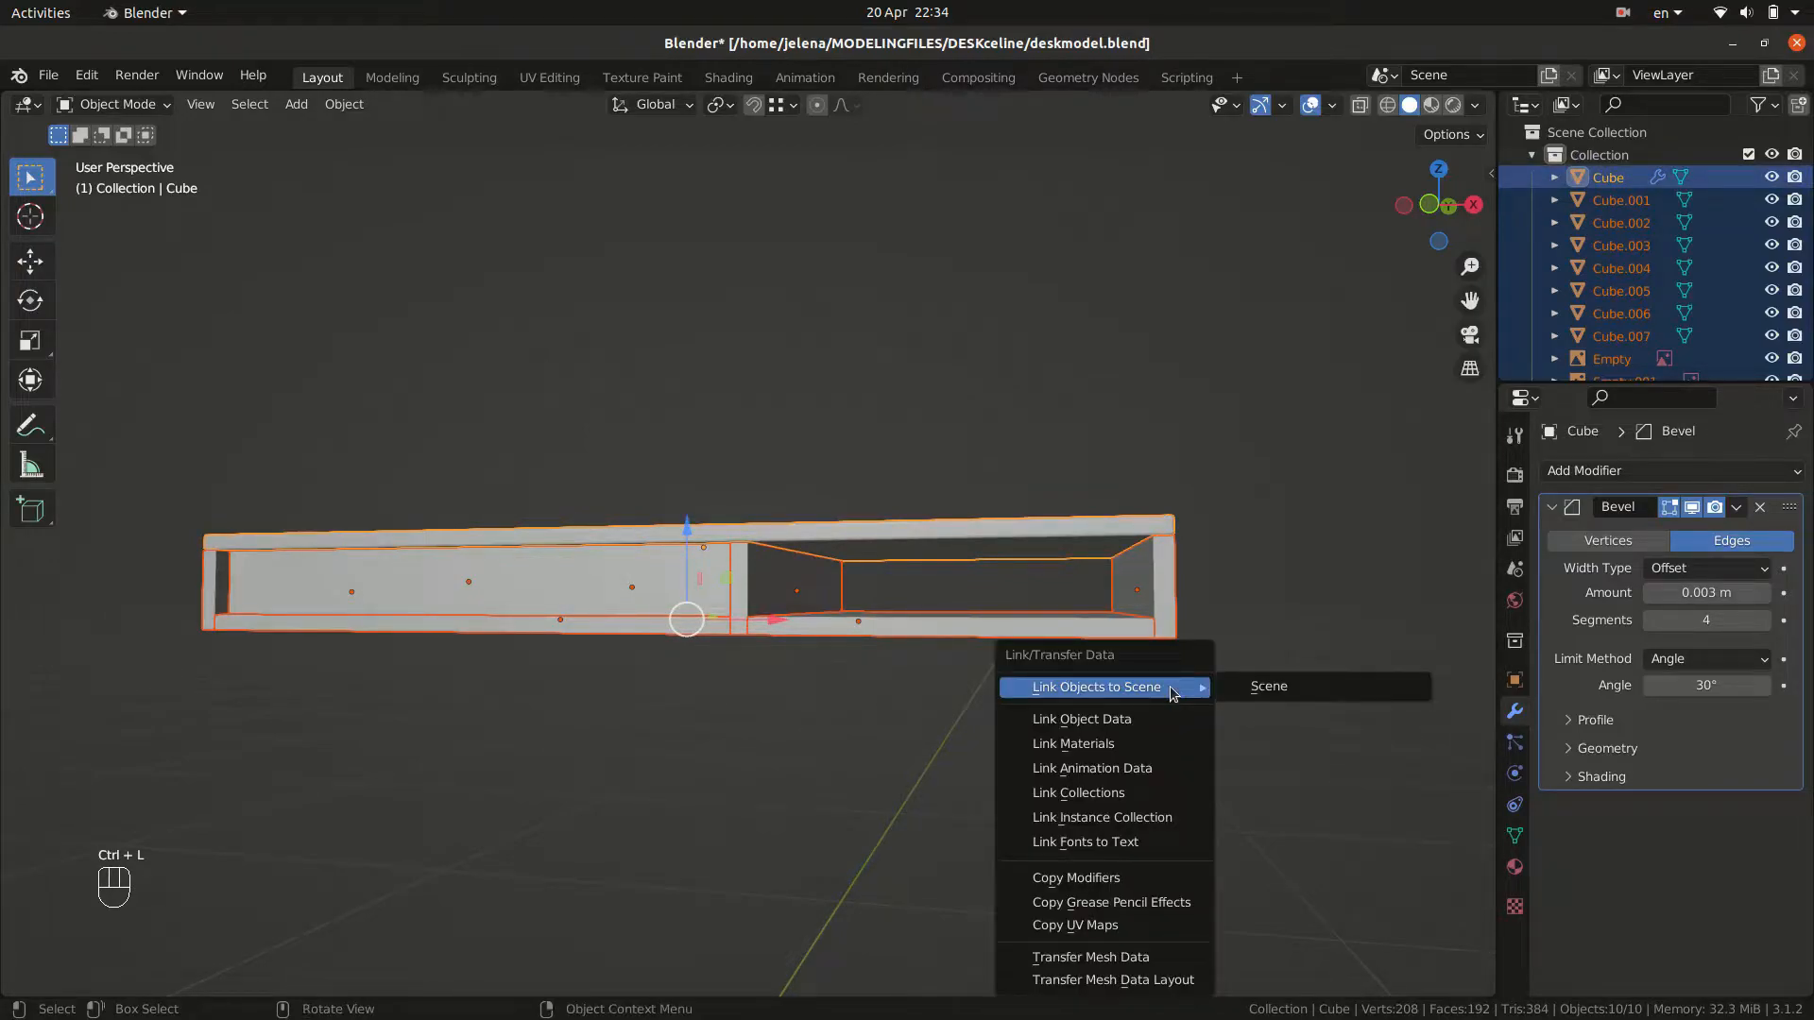
left_click(1097, 878)
left_click(1118, 756)
Inspect the bevelled desk parts and the left compartment's front and back panels from several angles.
middle_click_drag(1117, 756, 921, 703)
left_click(912, 701)
middle_click_drag(935, 792, 1067, 784)
left_click(939, 669)
left_click(807, 643)
scroll(747, 771, "down", 3)
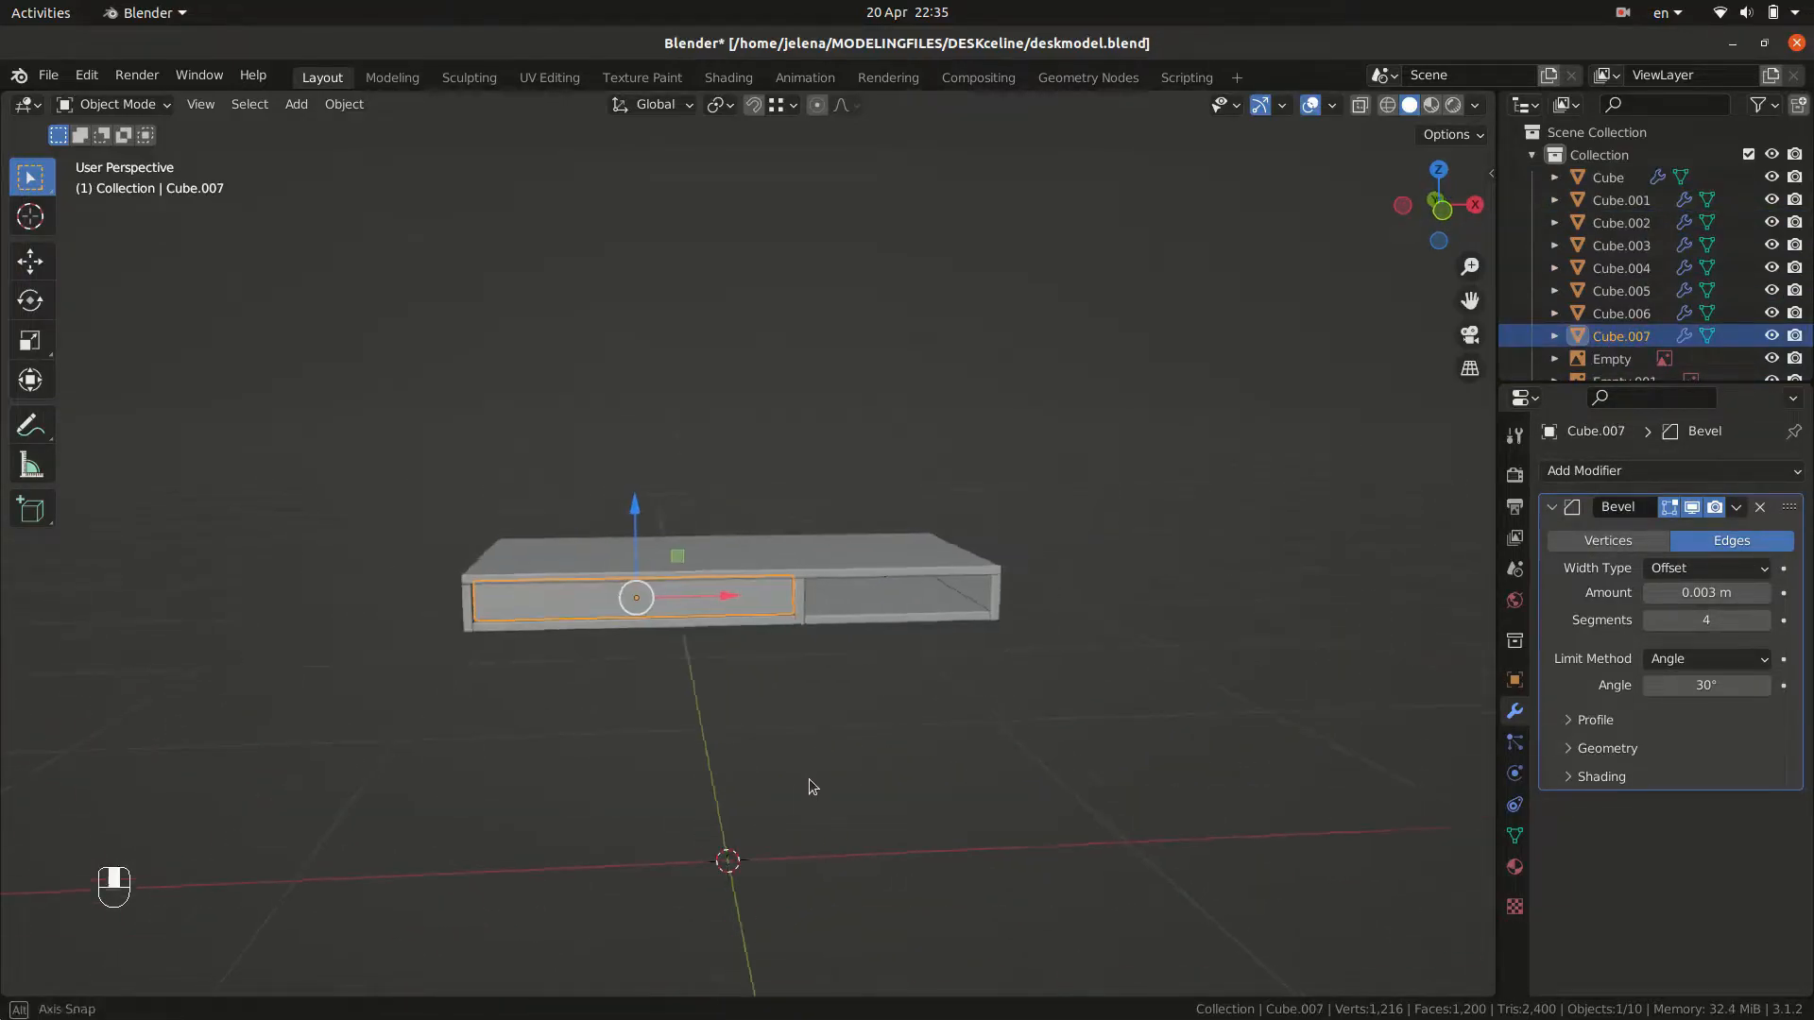
middle_click_drag(760, 771, 1162, 769)
left_click(904, 600)
middle_click_drag(1040, 729, 885, 635)
left_click(972, 673)
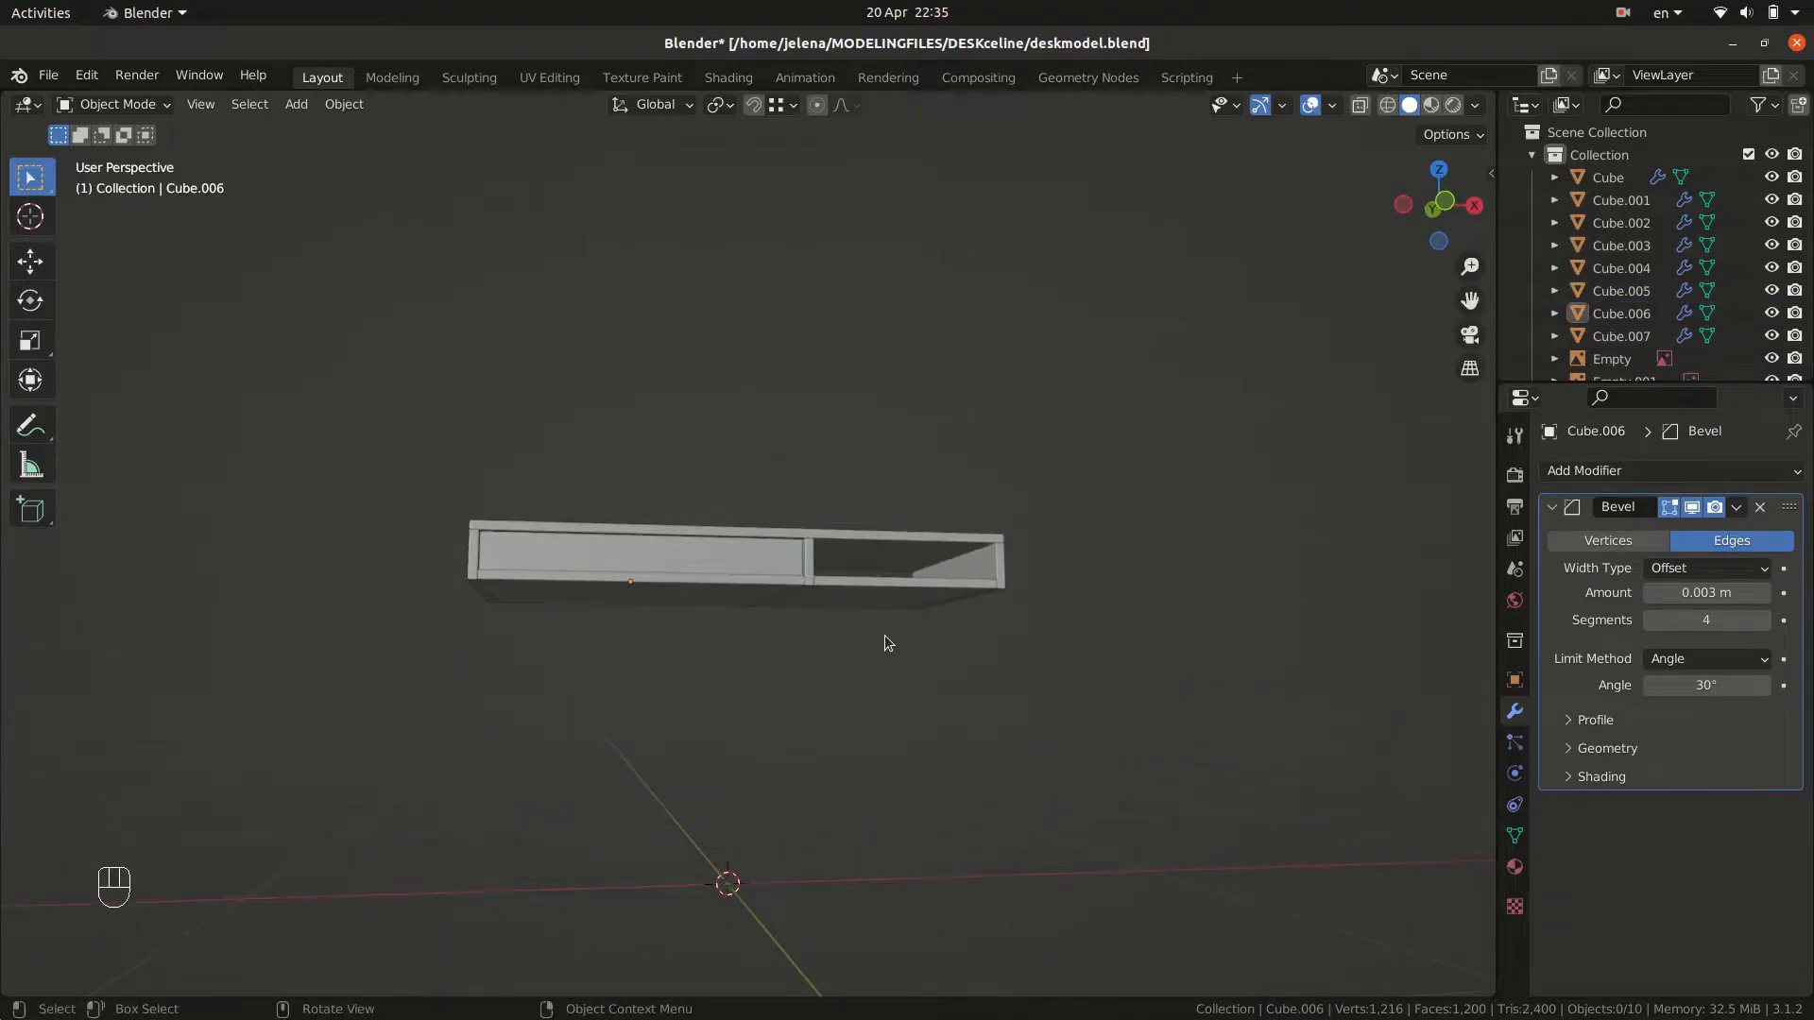
Place the 3D cursor in the front view at the top centre of the reference's left leg, under the desk frame.
key("KP_1")
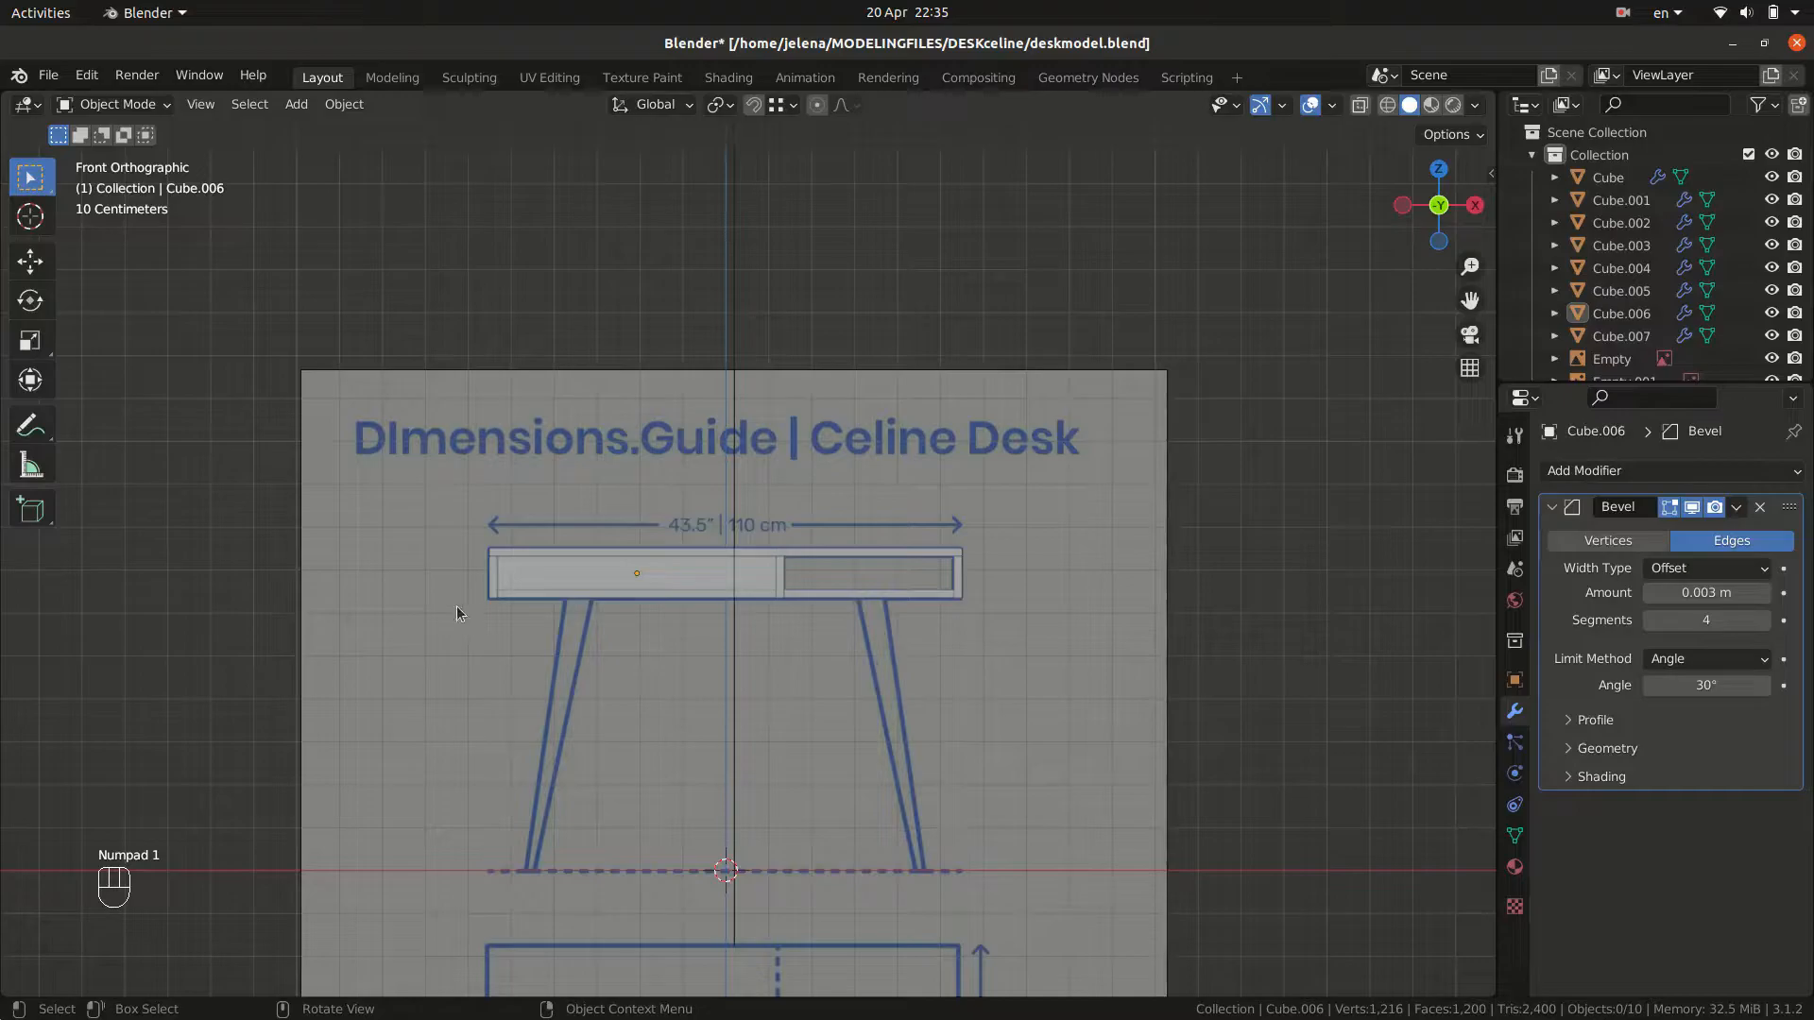
middle_click_drag(454, 601, 610, 614, "shift")
scroll(903, 740, "up", 5)
middle_click_drag(910, 769, 880, 729, "shift")
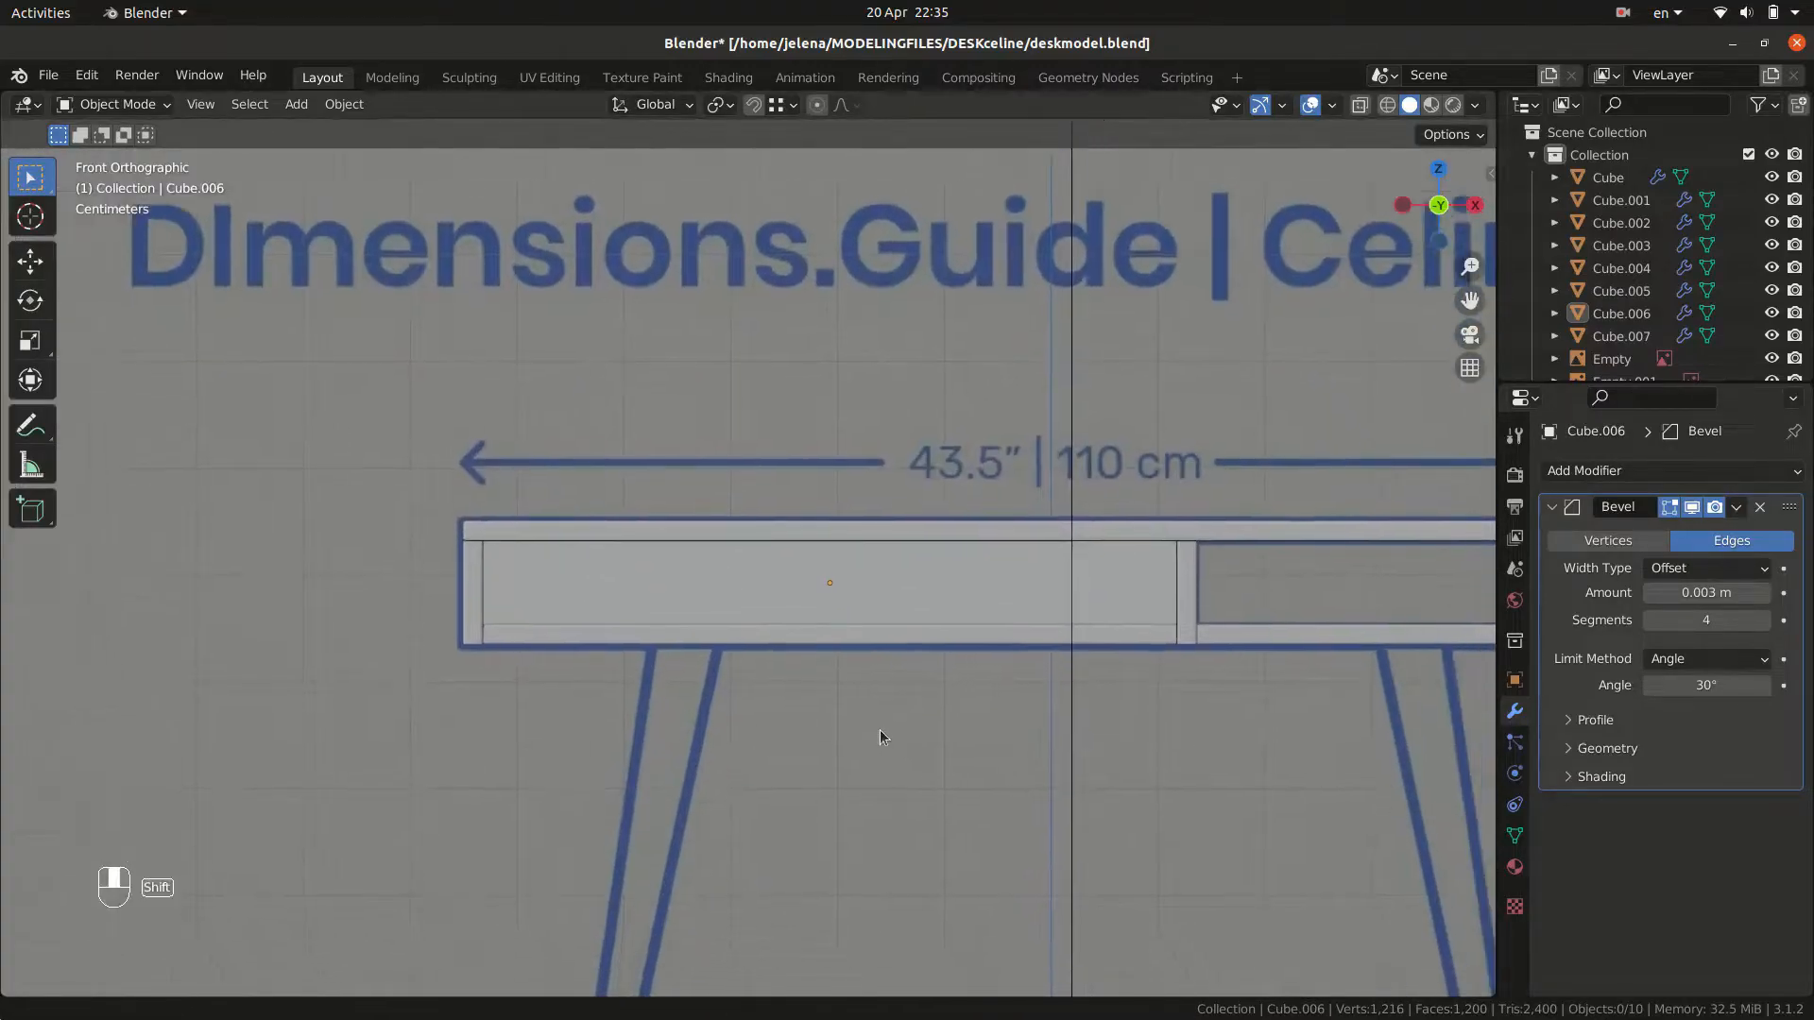
scroll(880, 737, "up", 5)
left_click(30, 218)
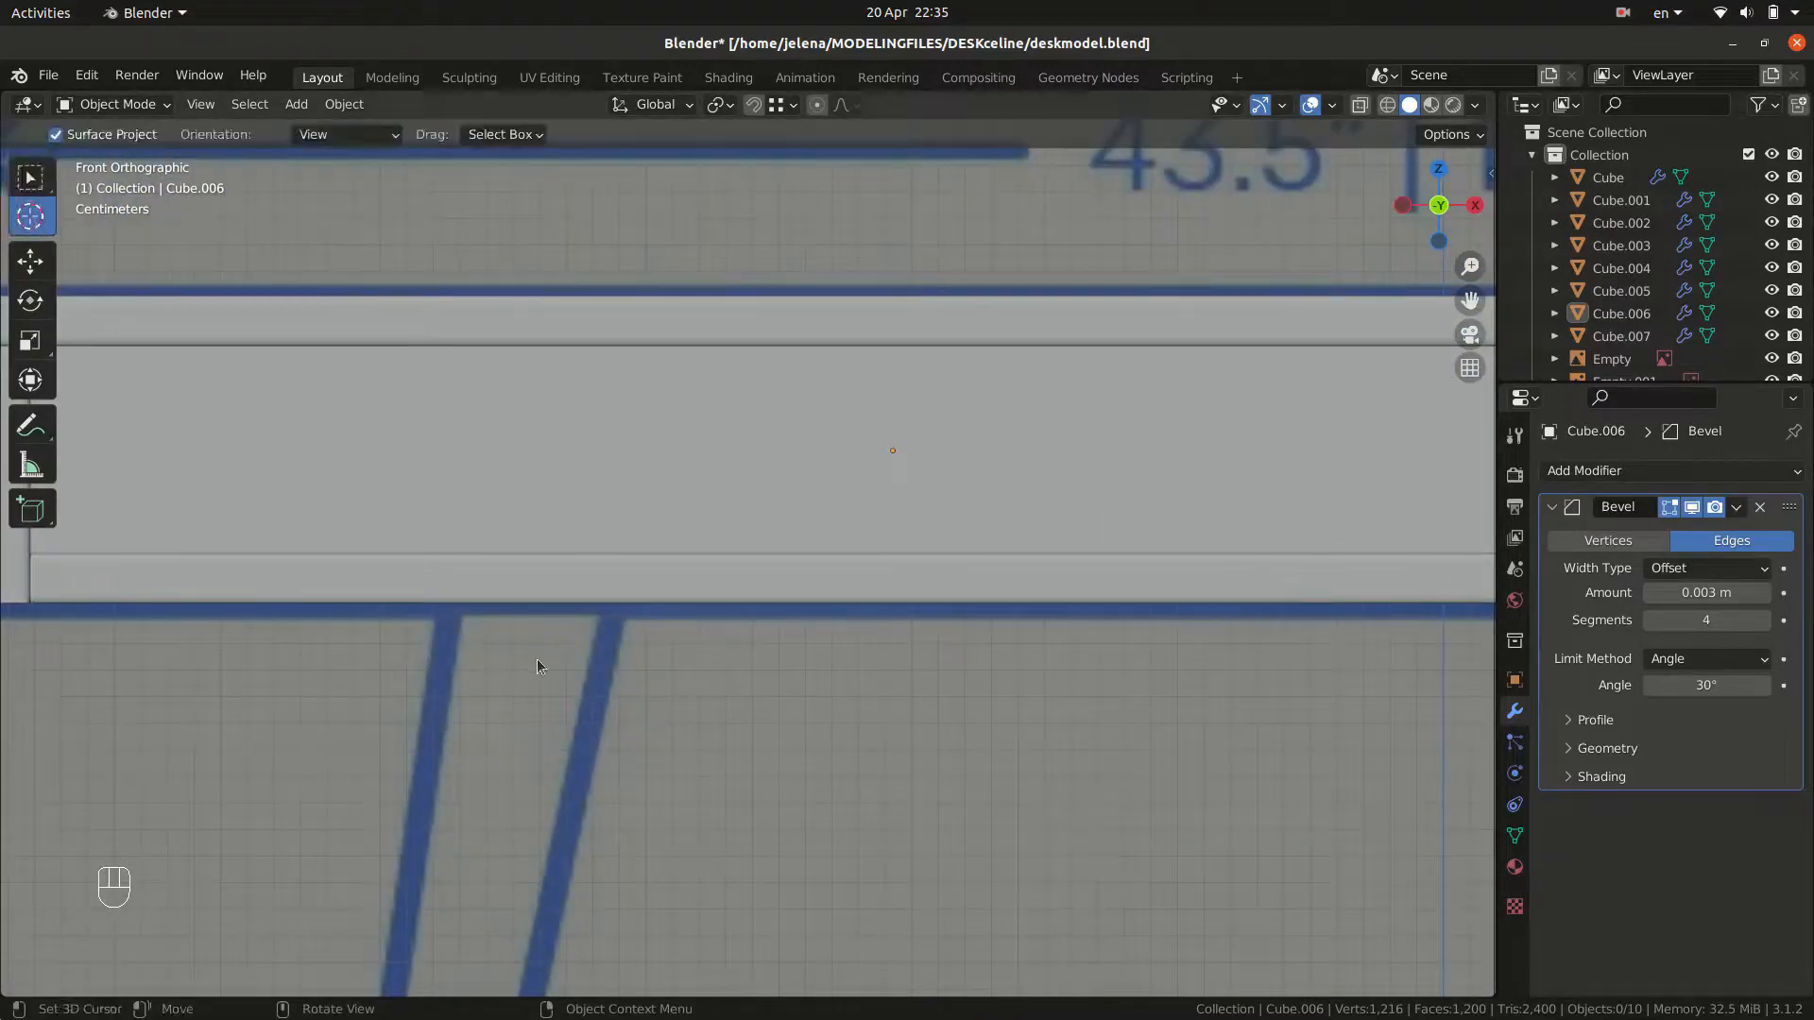
left_click(529, 605)
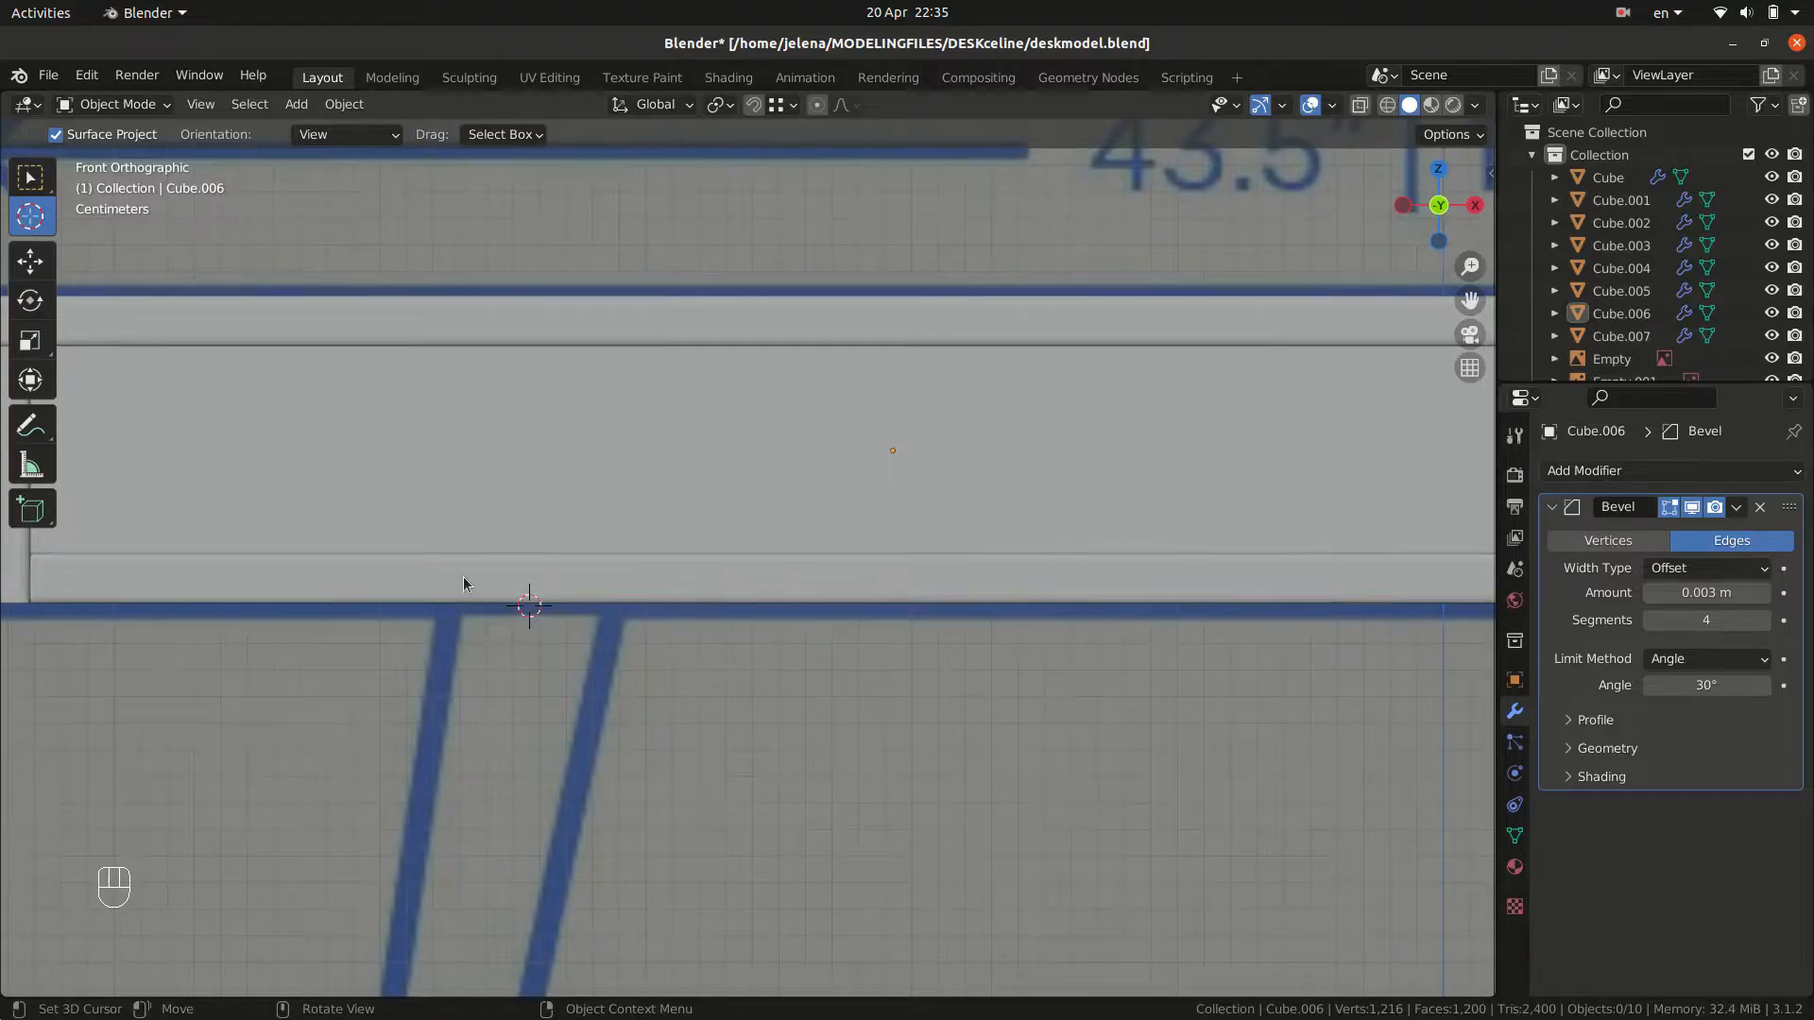
left_click(31, 179)
Add a mesh circle at the 3D cursor and scale it to about 0.032 to match the leg's top width.
scroll(646, 784, "down", 6)
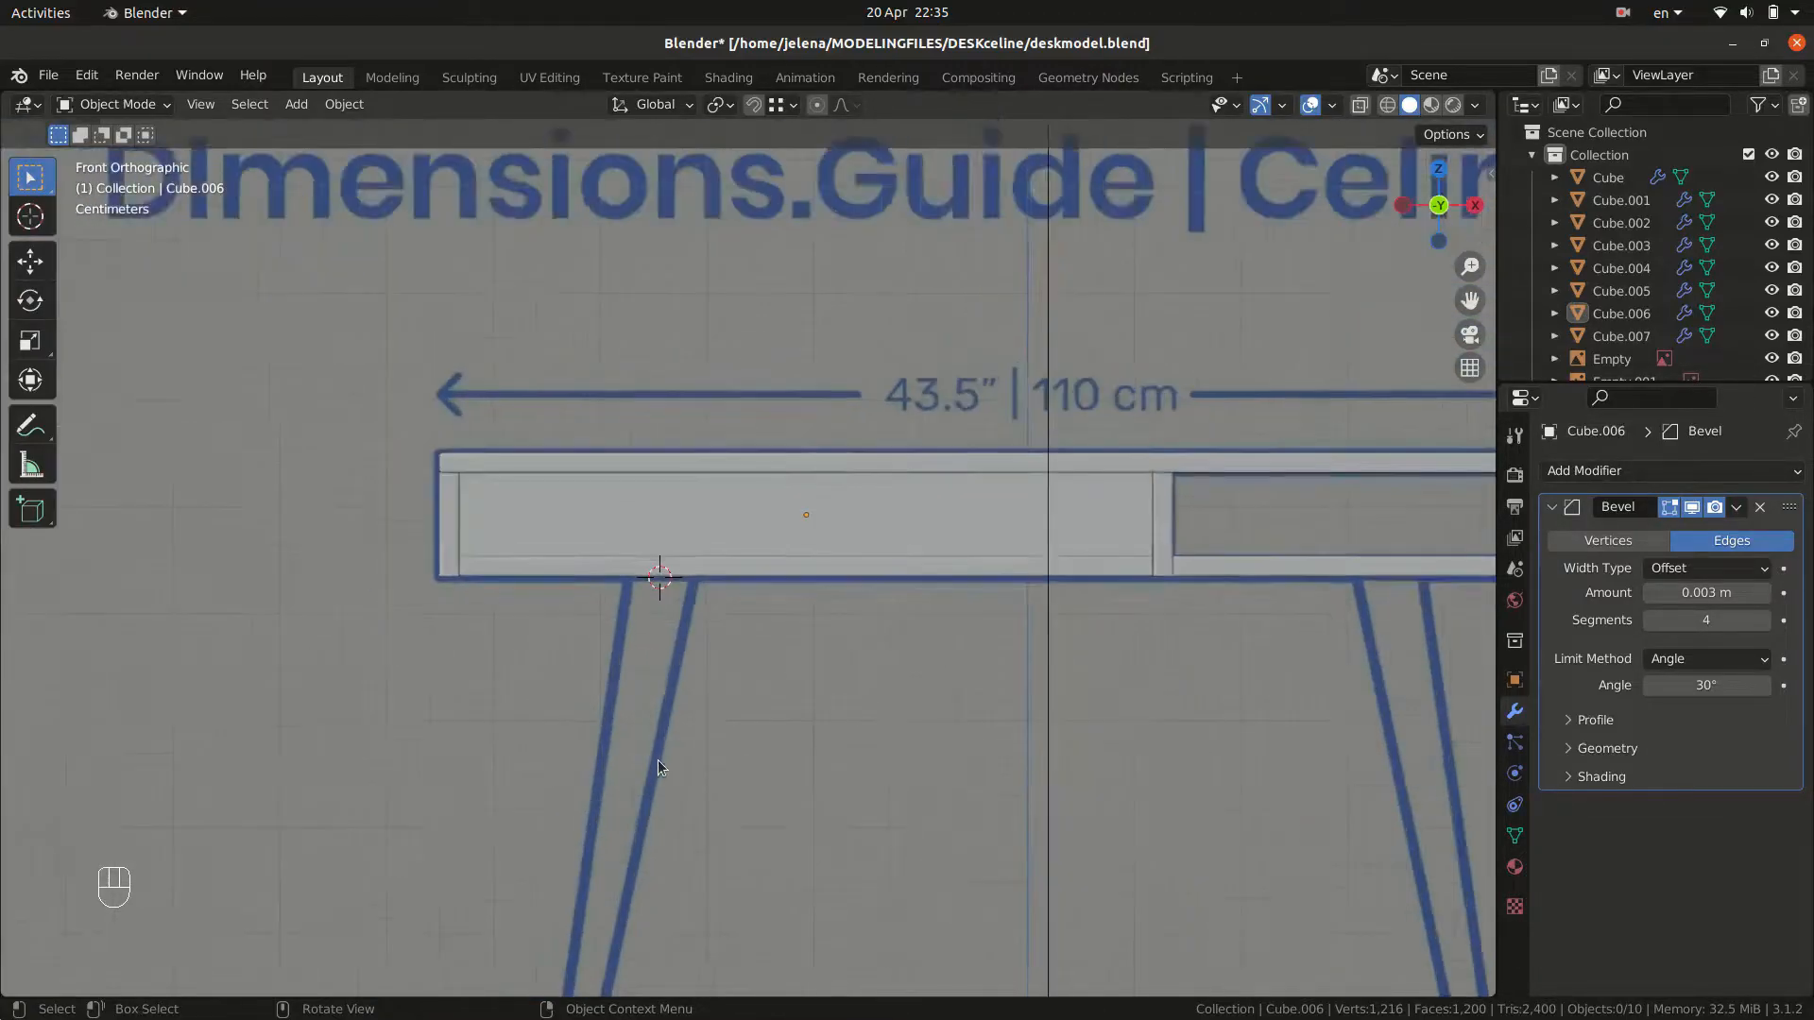
scroll(661, 751, "up", 2)
key("shift+a")
mouse_move(679, 586)
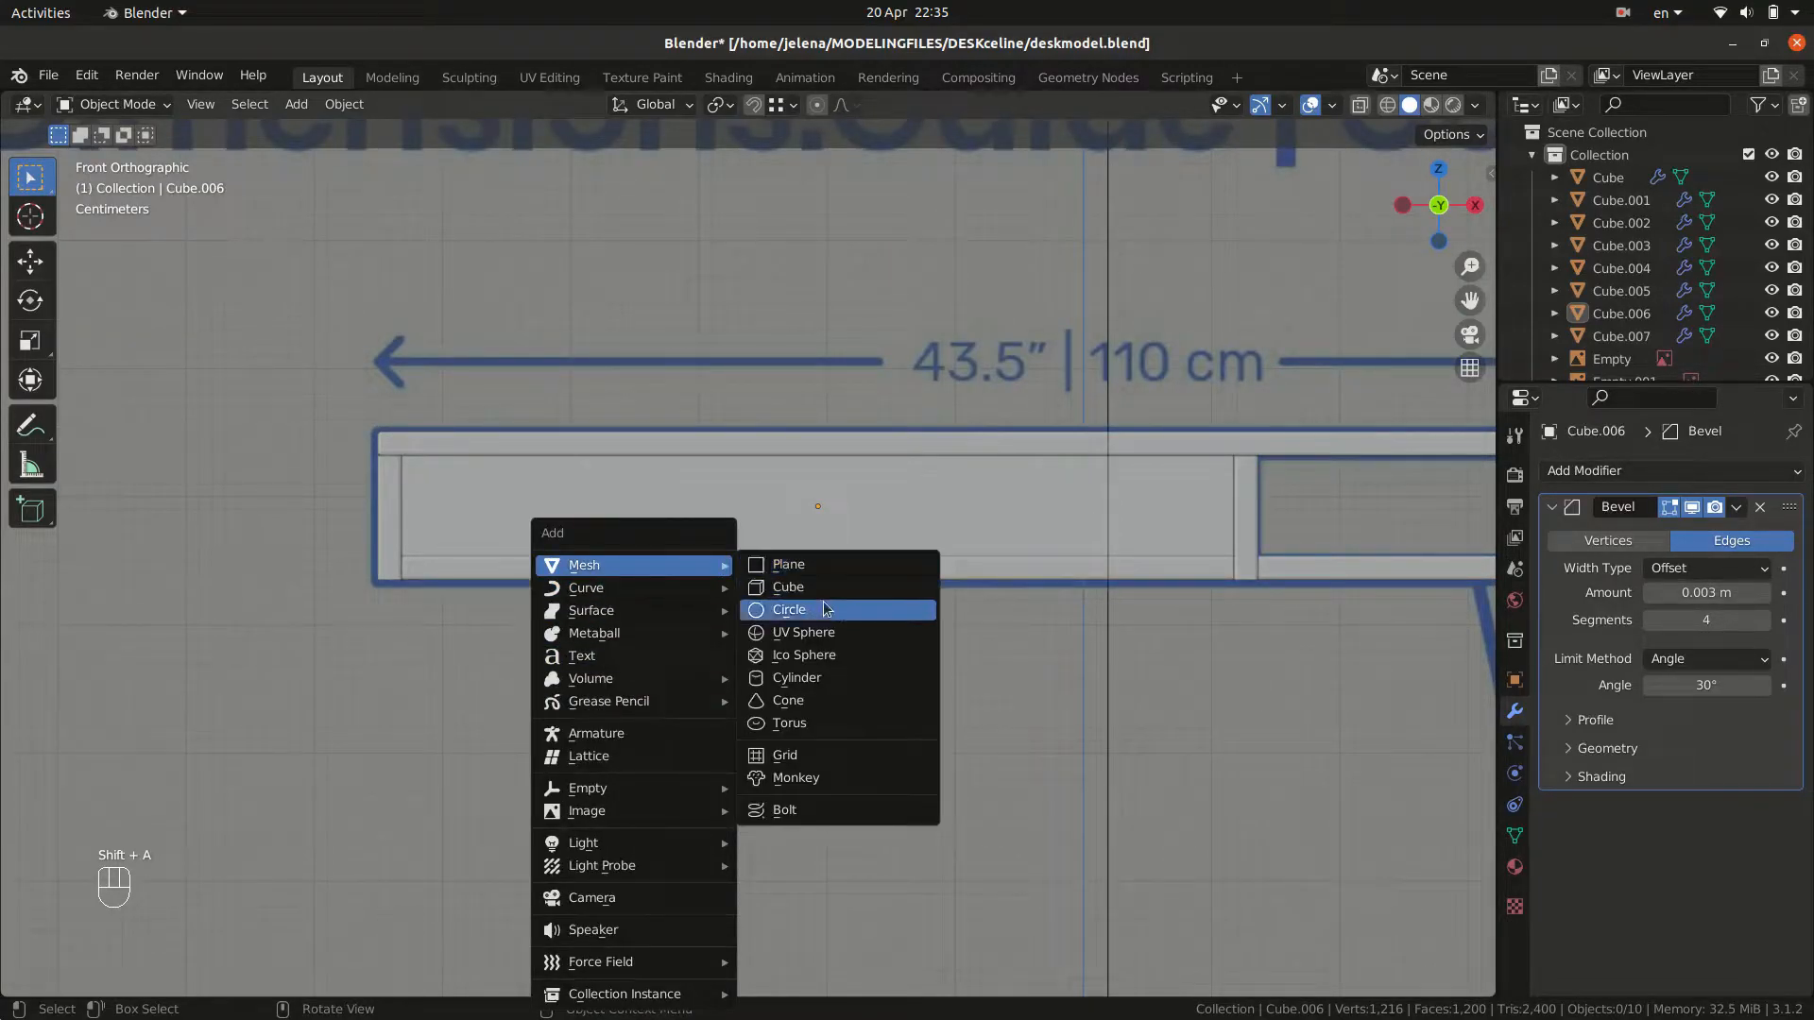
left_click(793, 609)
key("s")
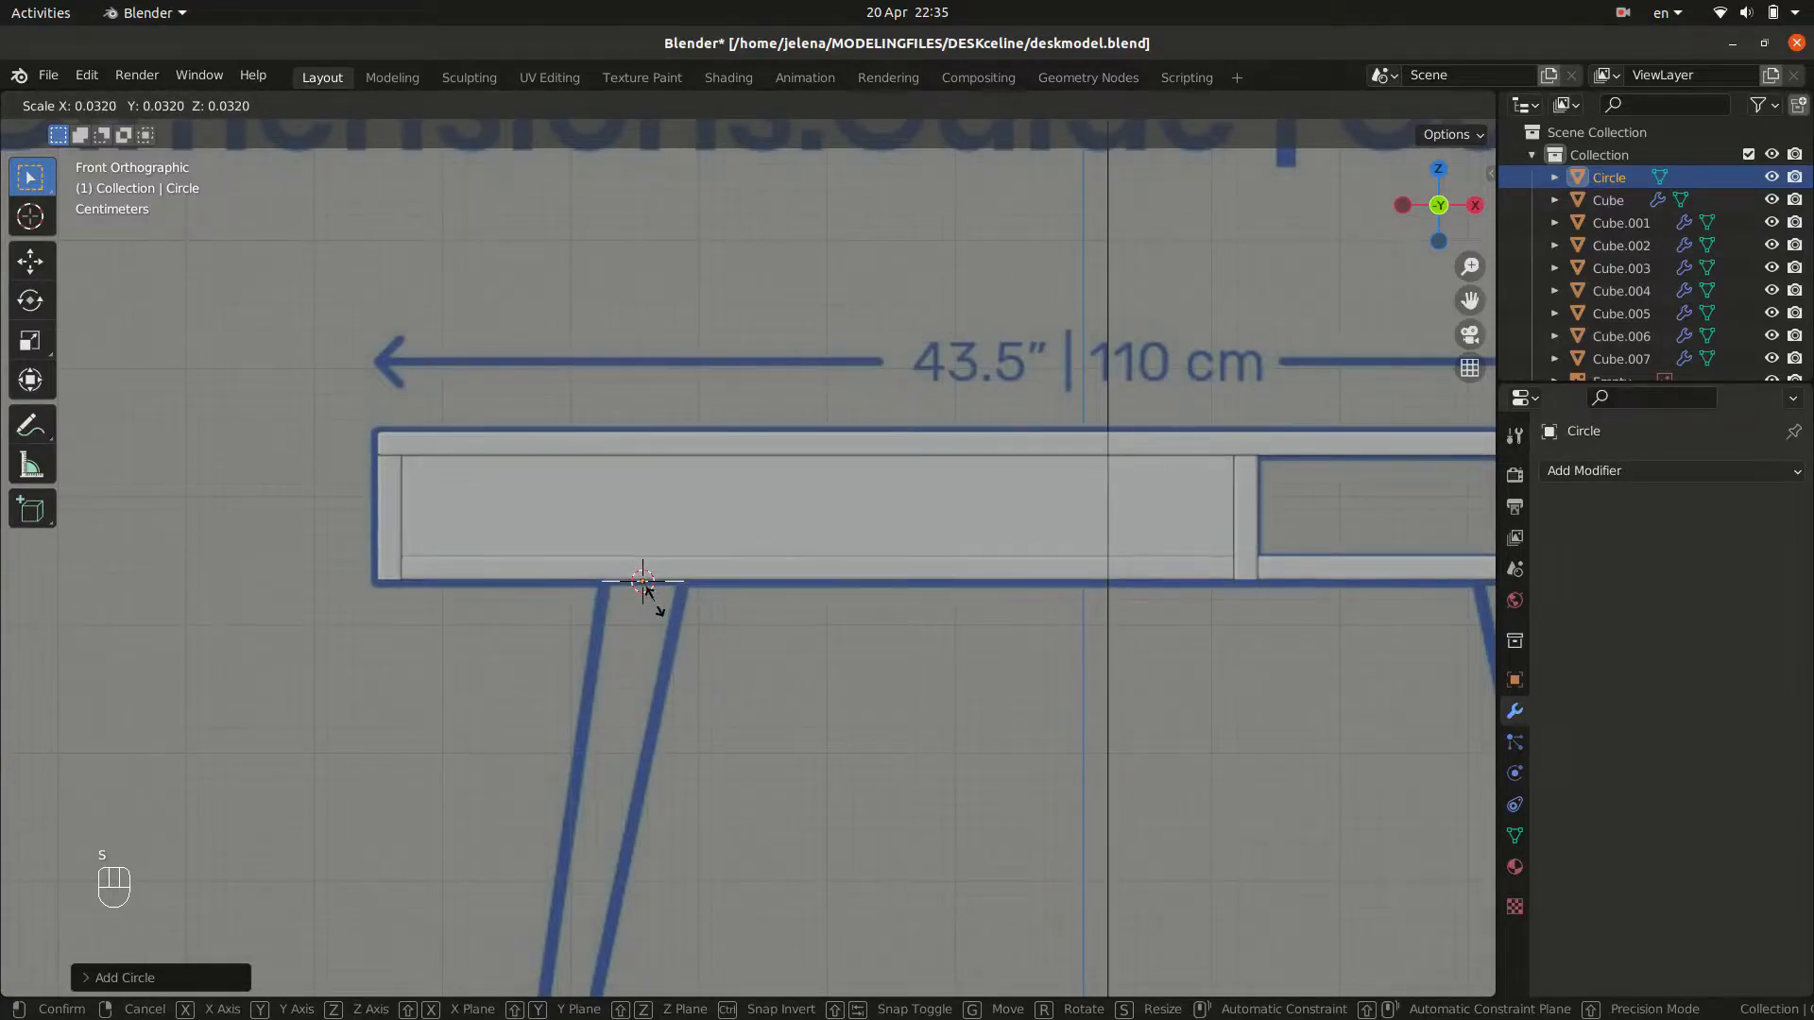
left_click(646, 588)
Extrude the circle down along the slanted left leg of the reference to the floor line.
middle_click_drag(843, 813, 888, 473, "shift")
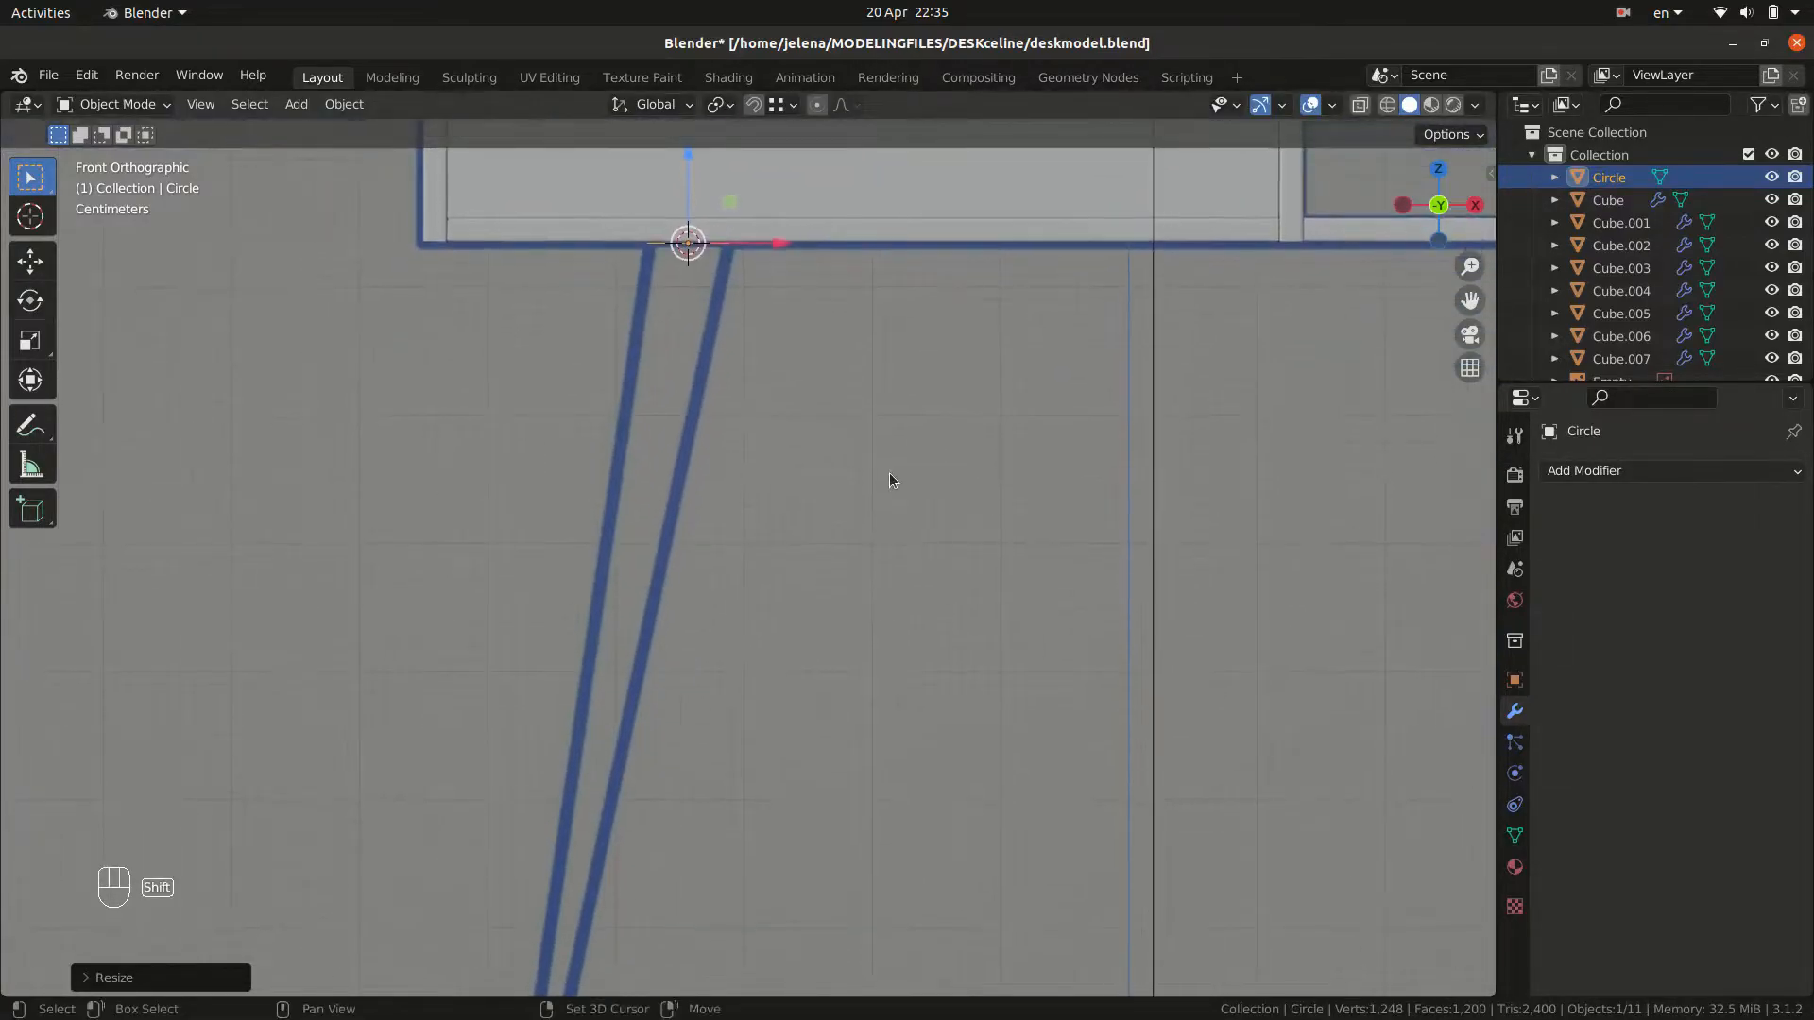
scroll(762, 590, "down", 1)
key("Tab")
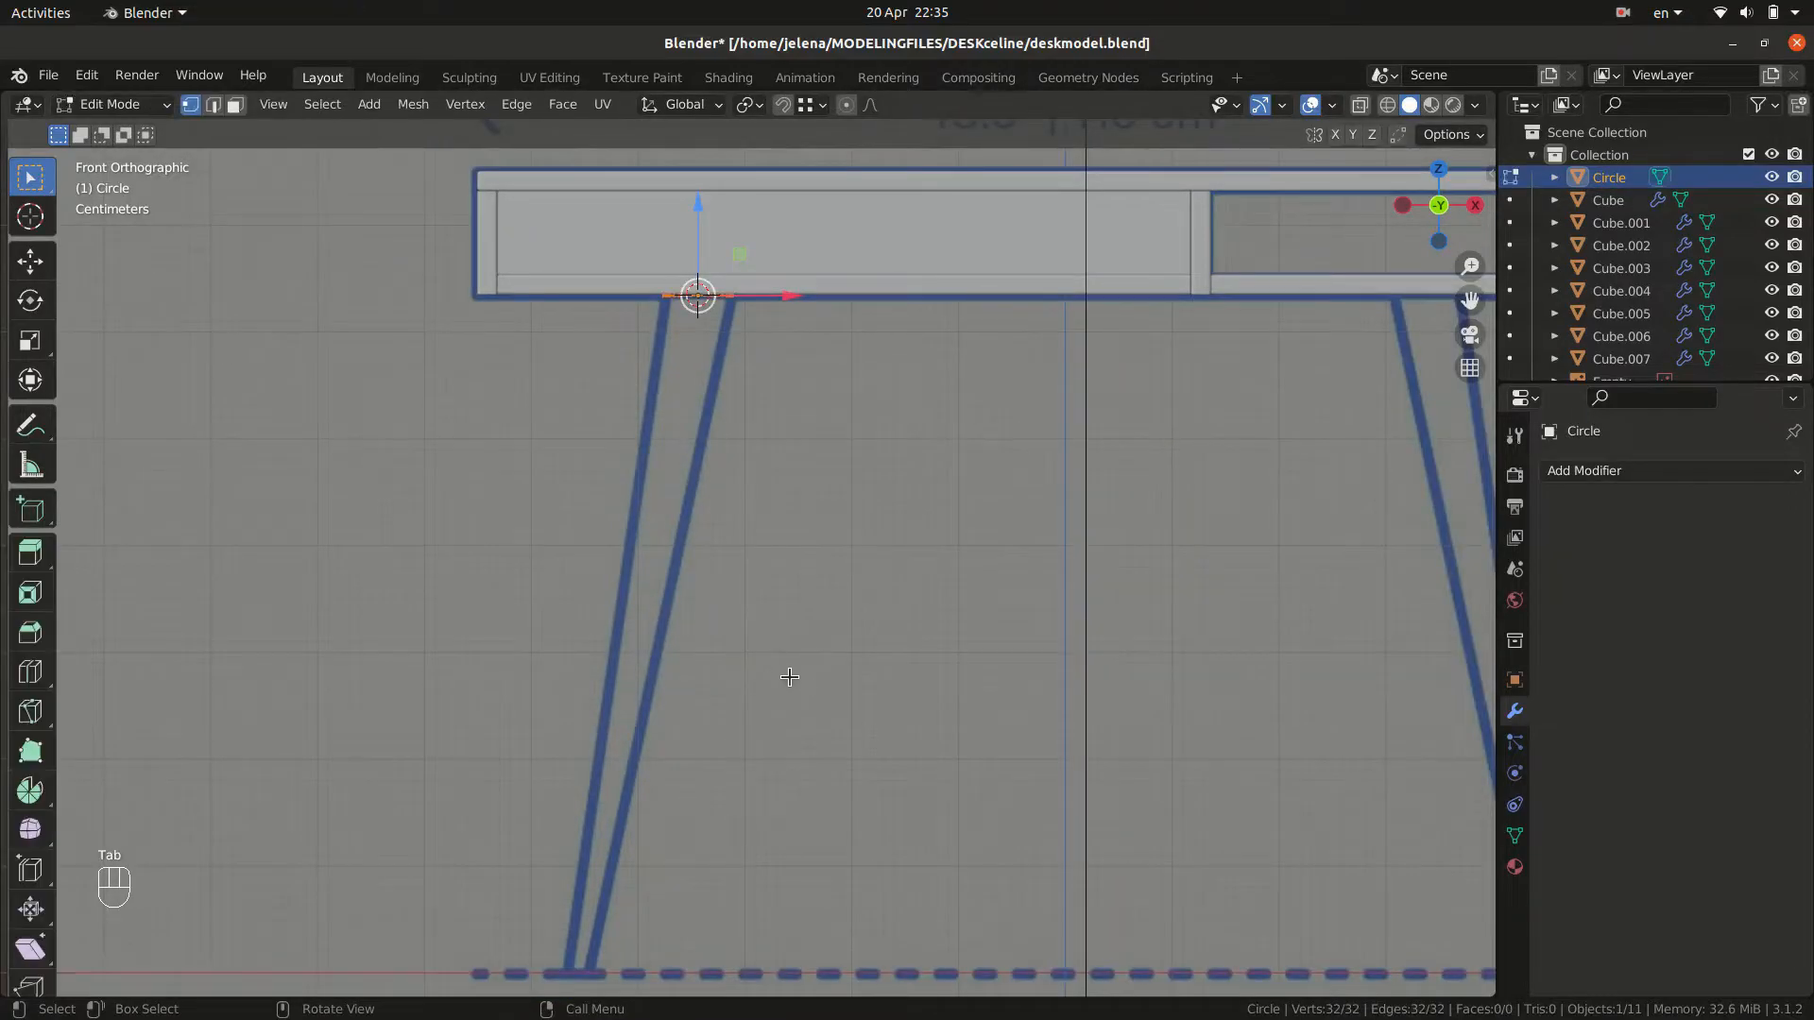
key("e")
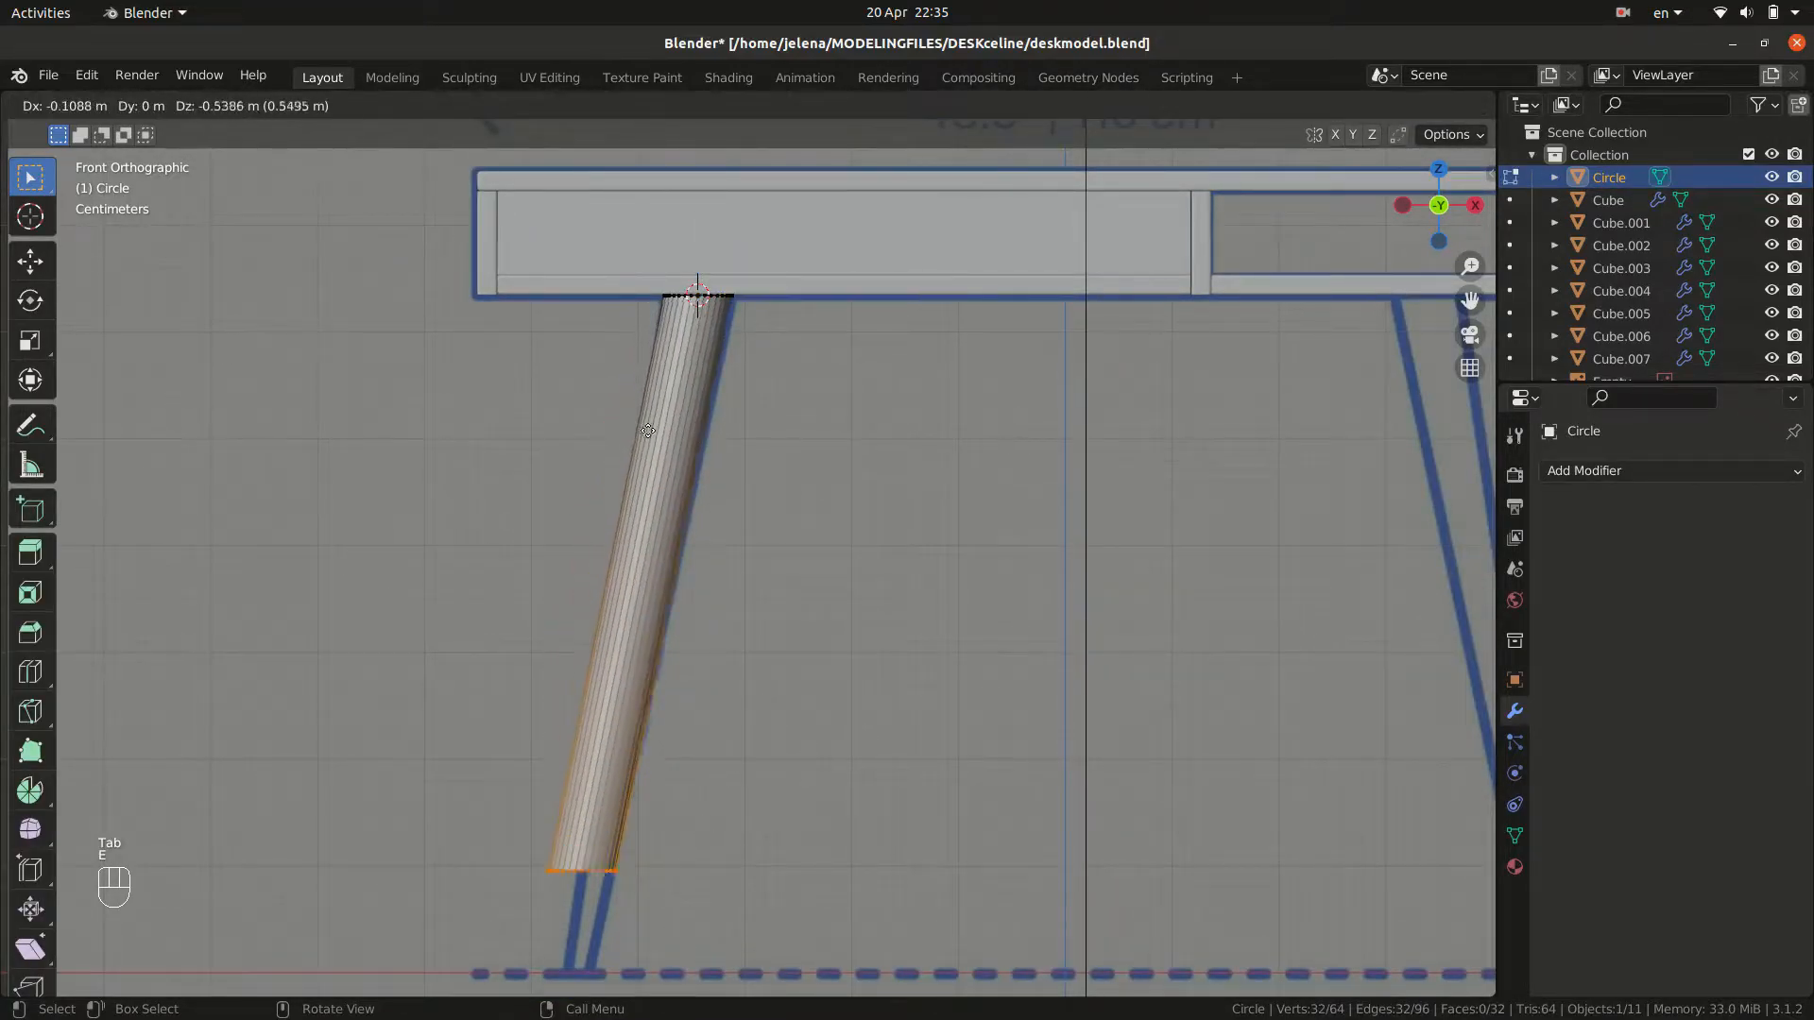
left_click(645, 506)
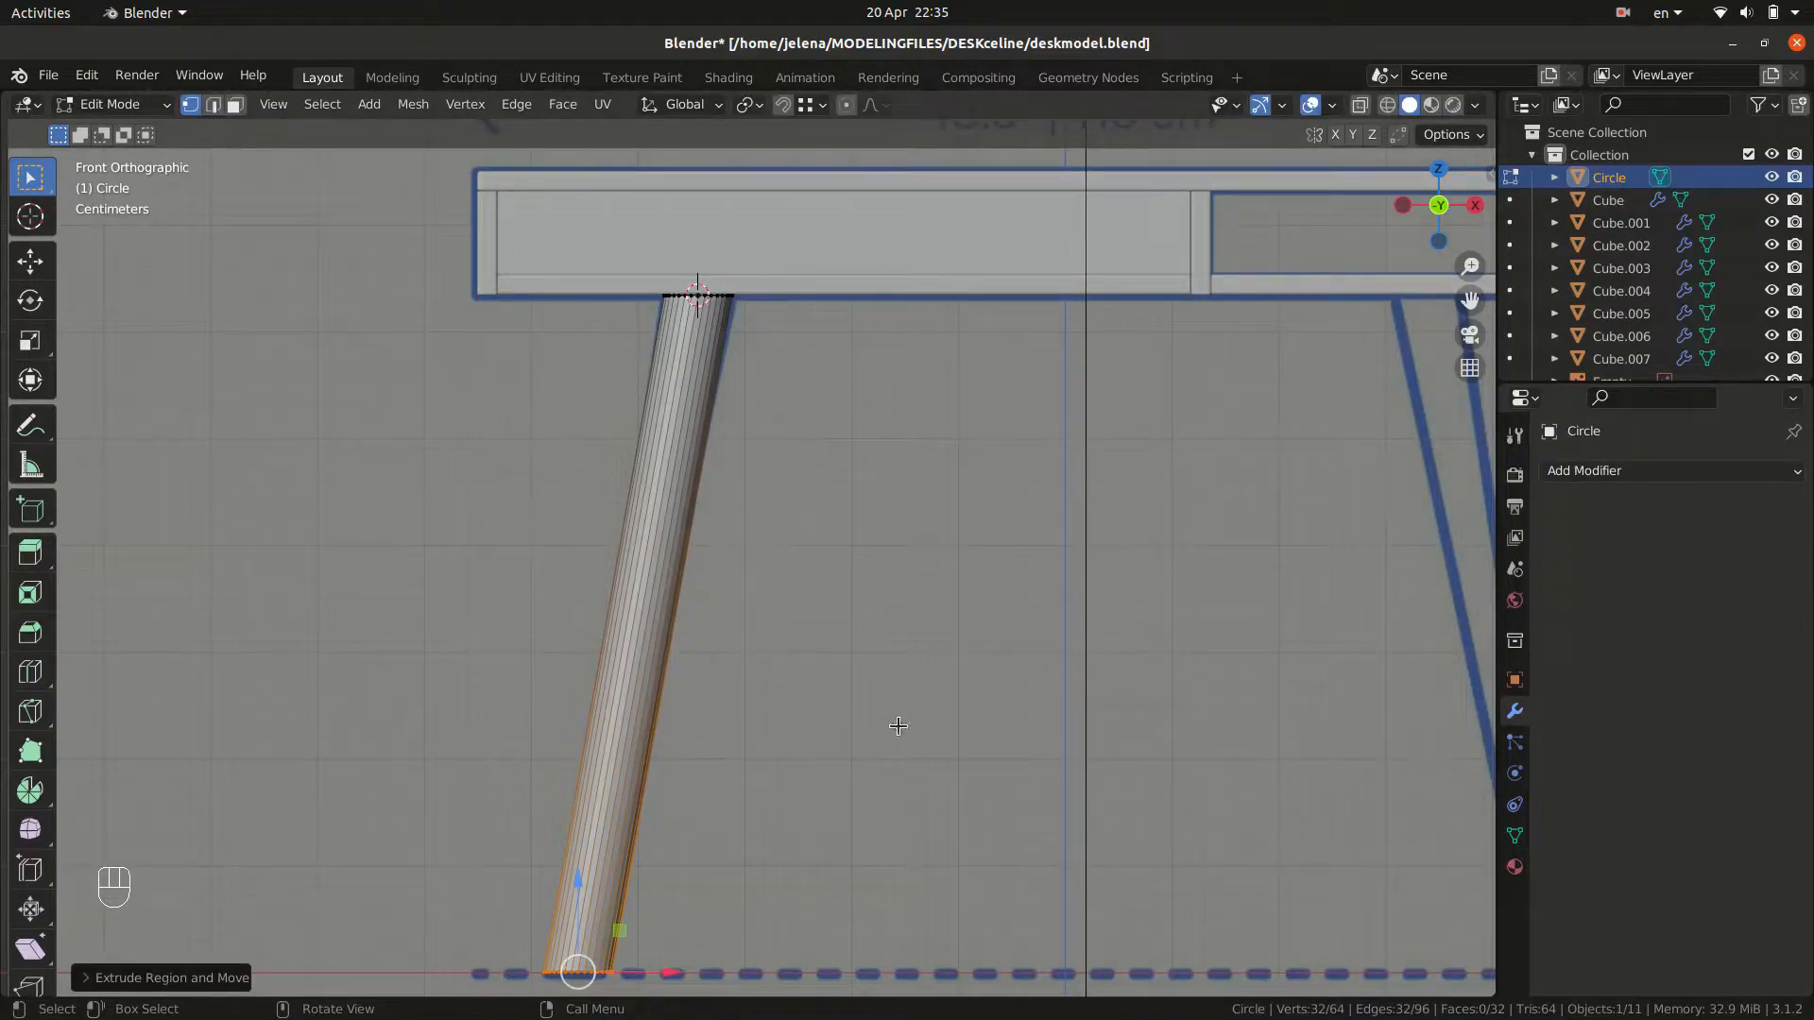
Scale down the leg's bottom ring to match the narrow foot in the reference and check the tapered leg in perspective.
key("s")
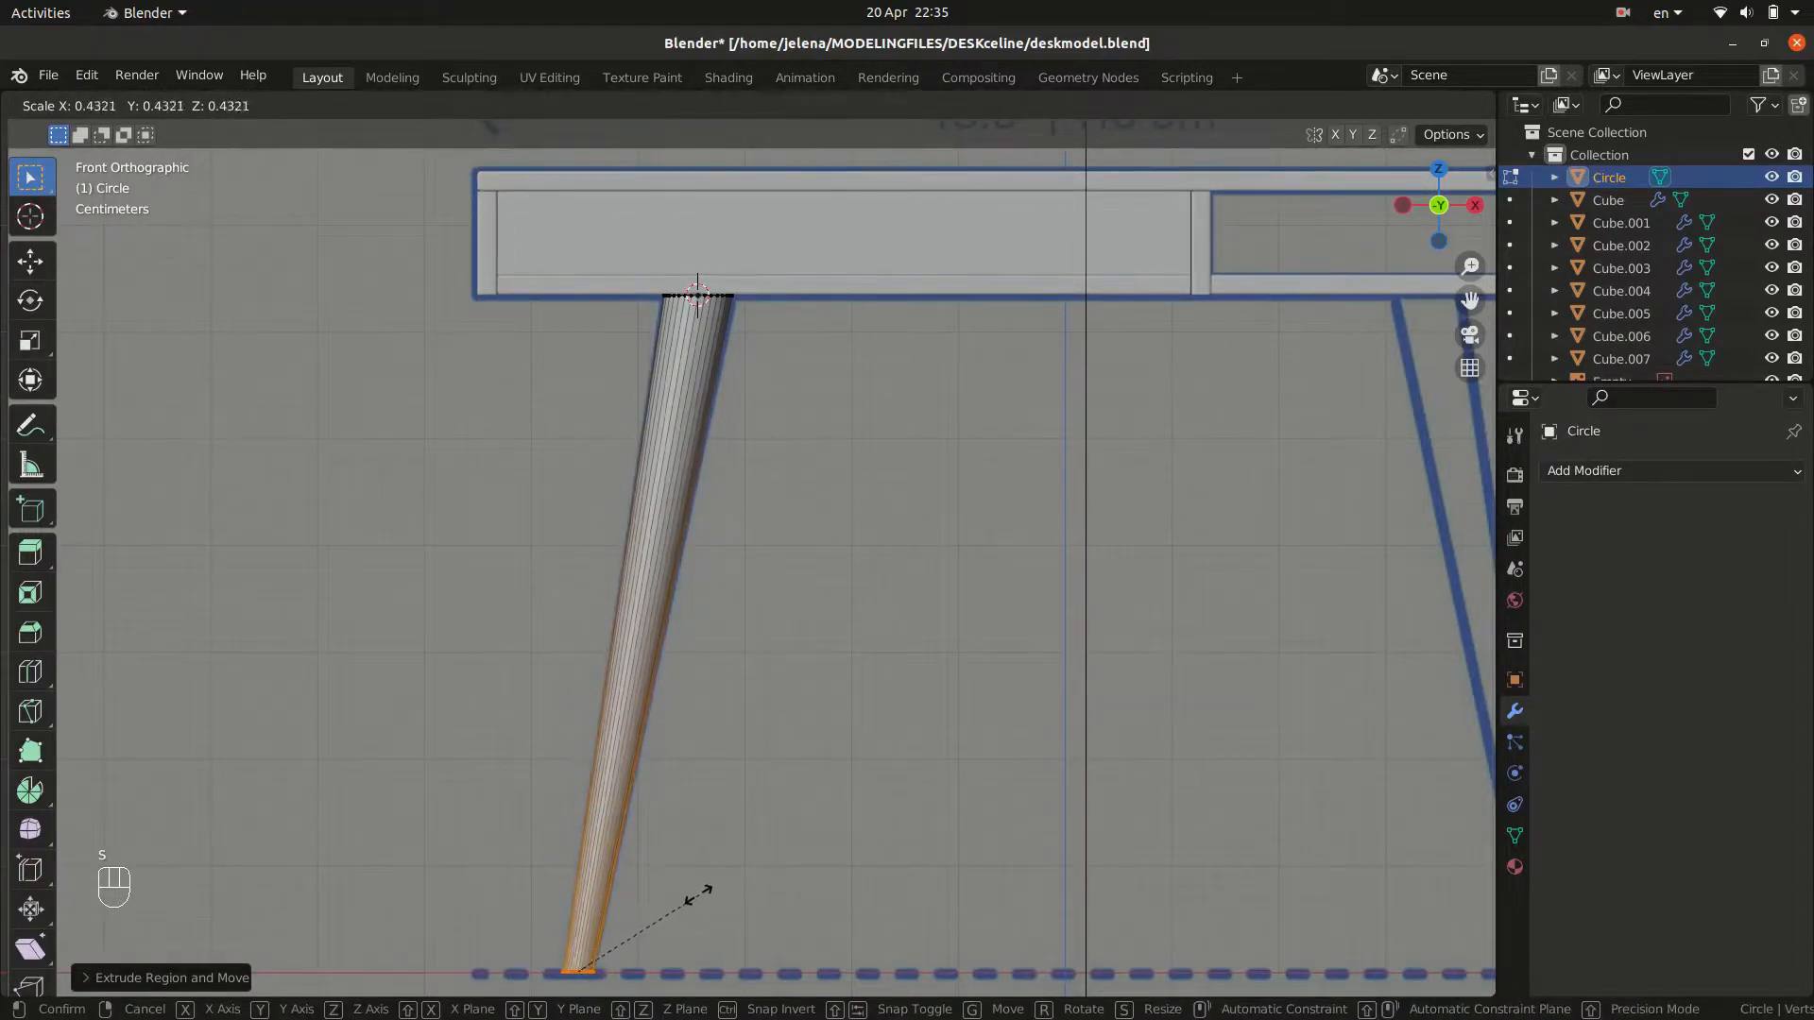
left_click(664, 910)
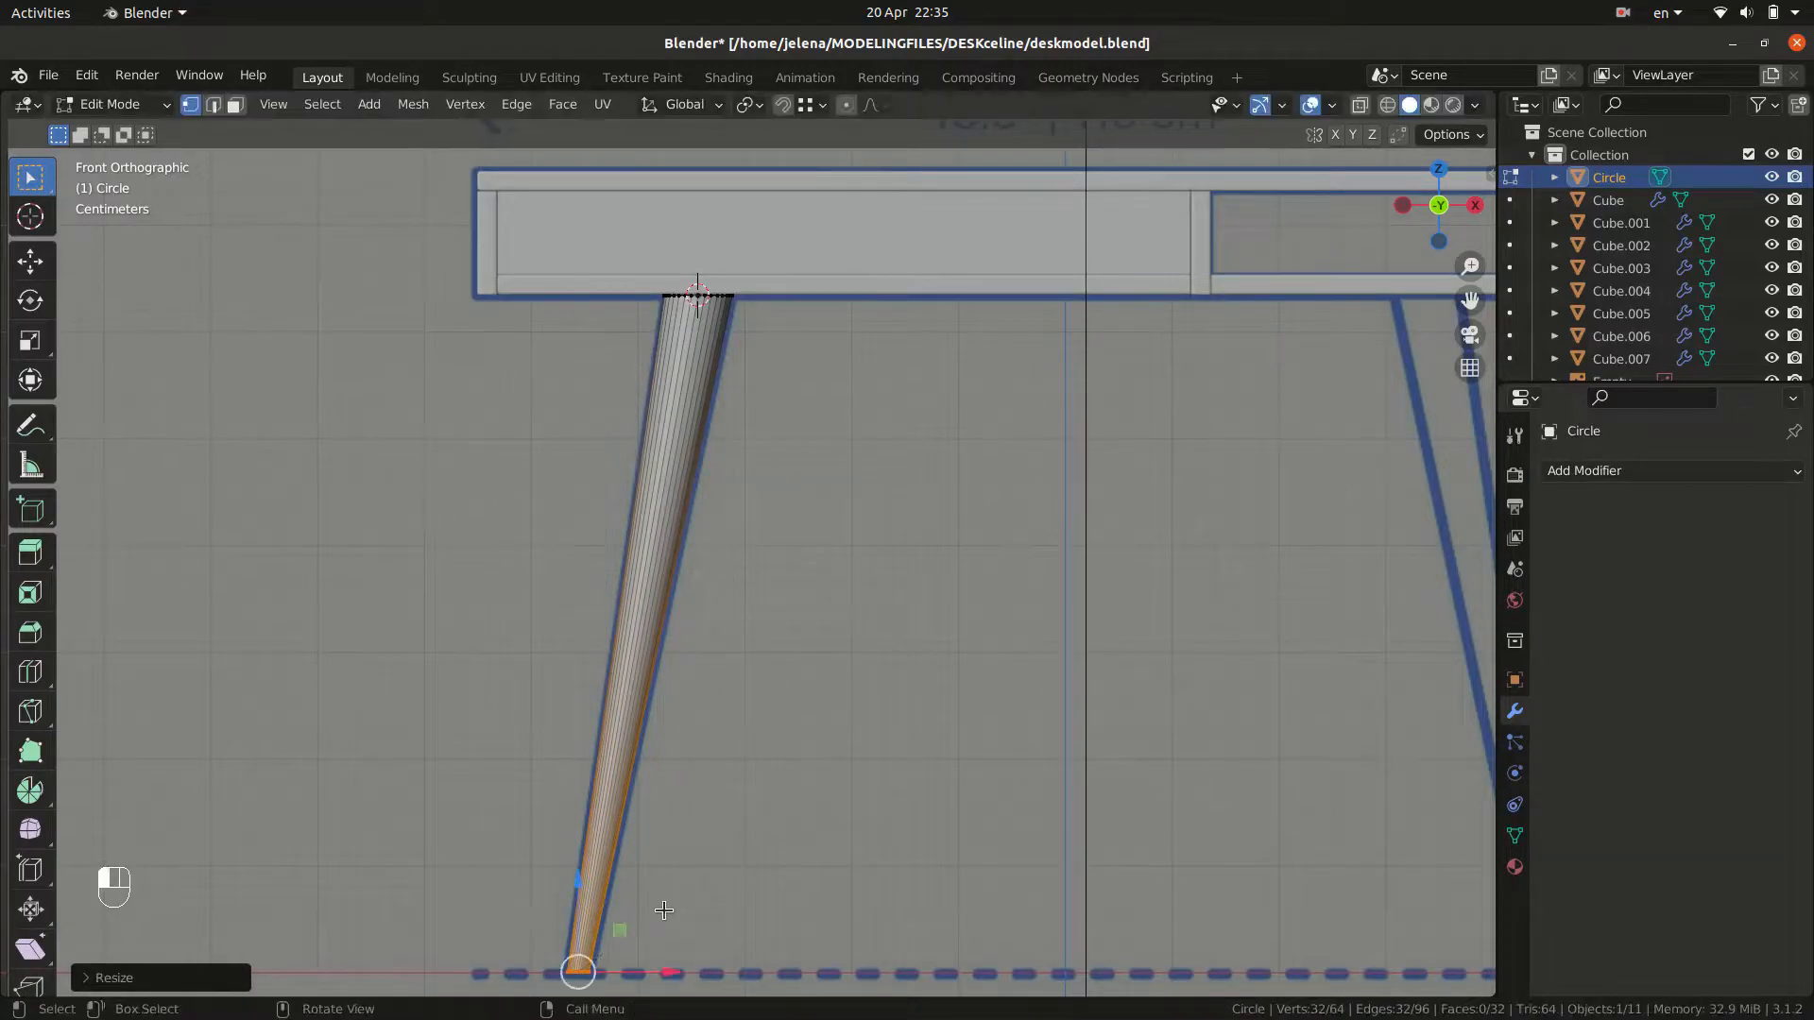
left_click(850, 890)
scroll(799, 899, "down", 3)
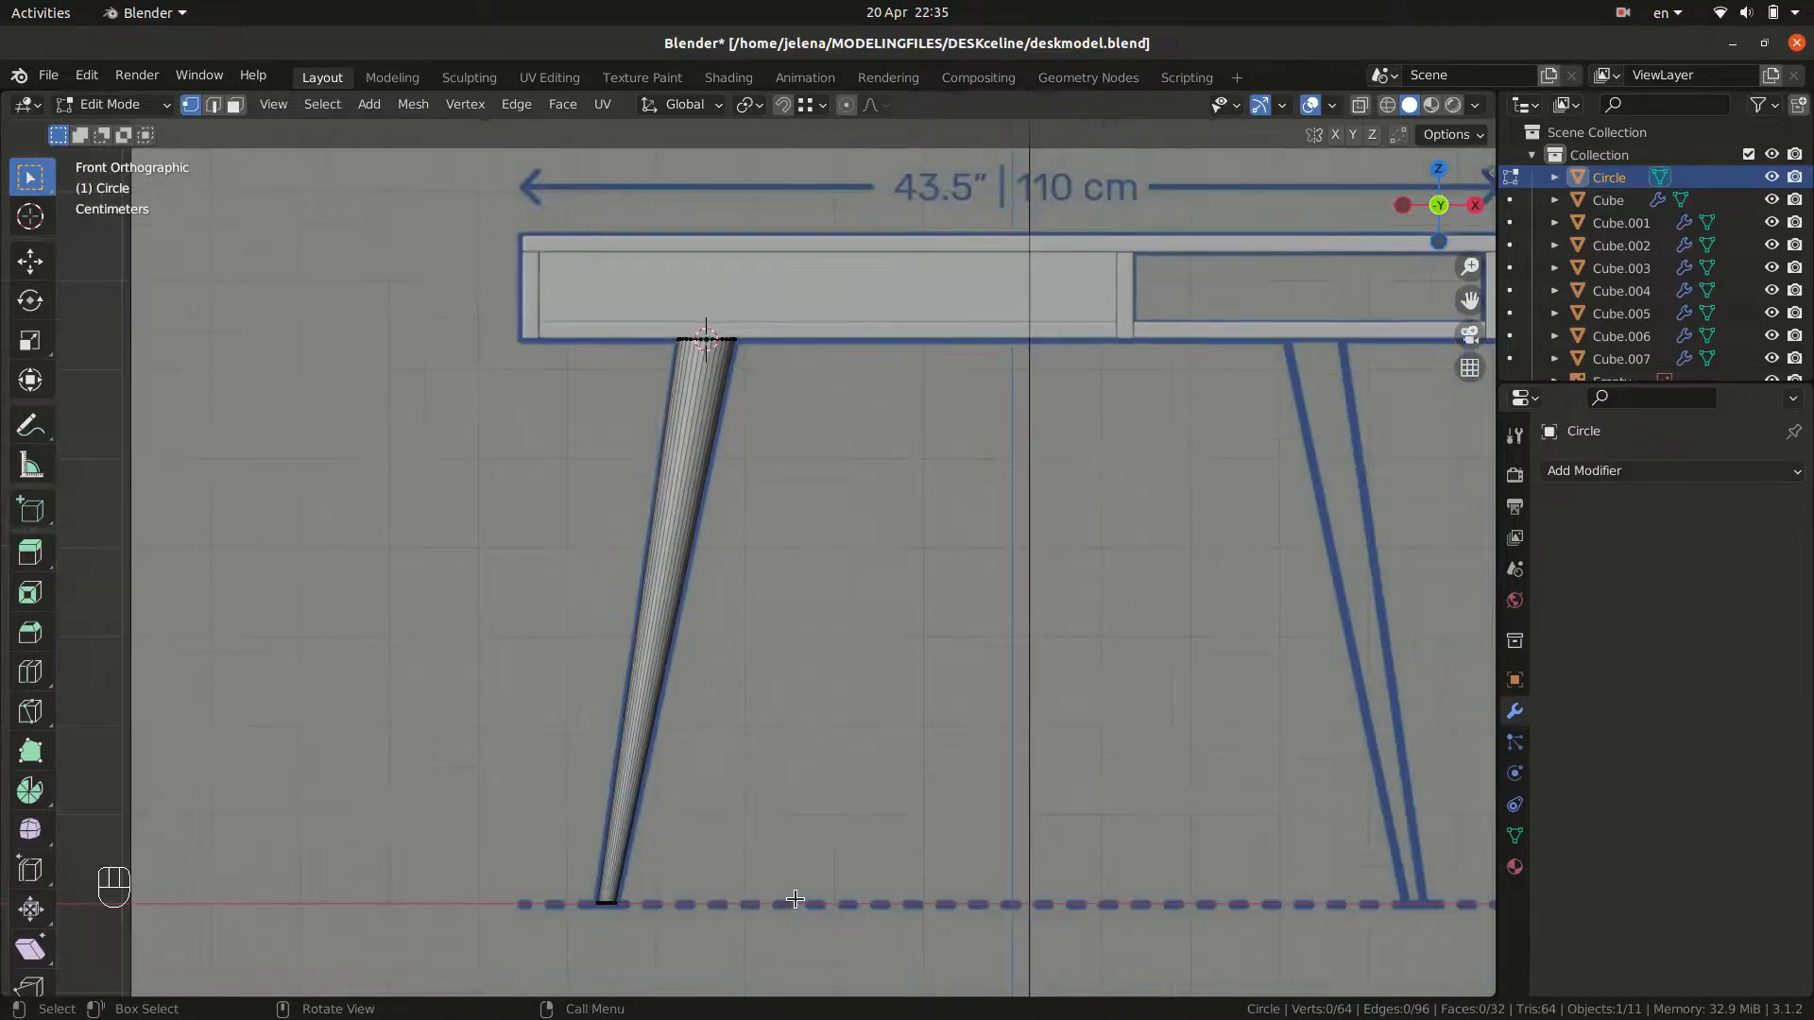
middle_click_drag(785, 893, 794, 832)
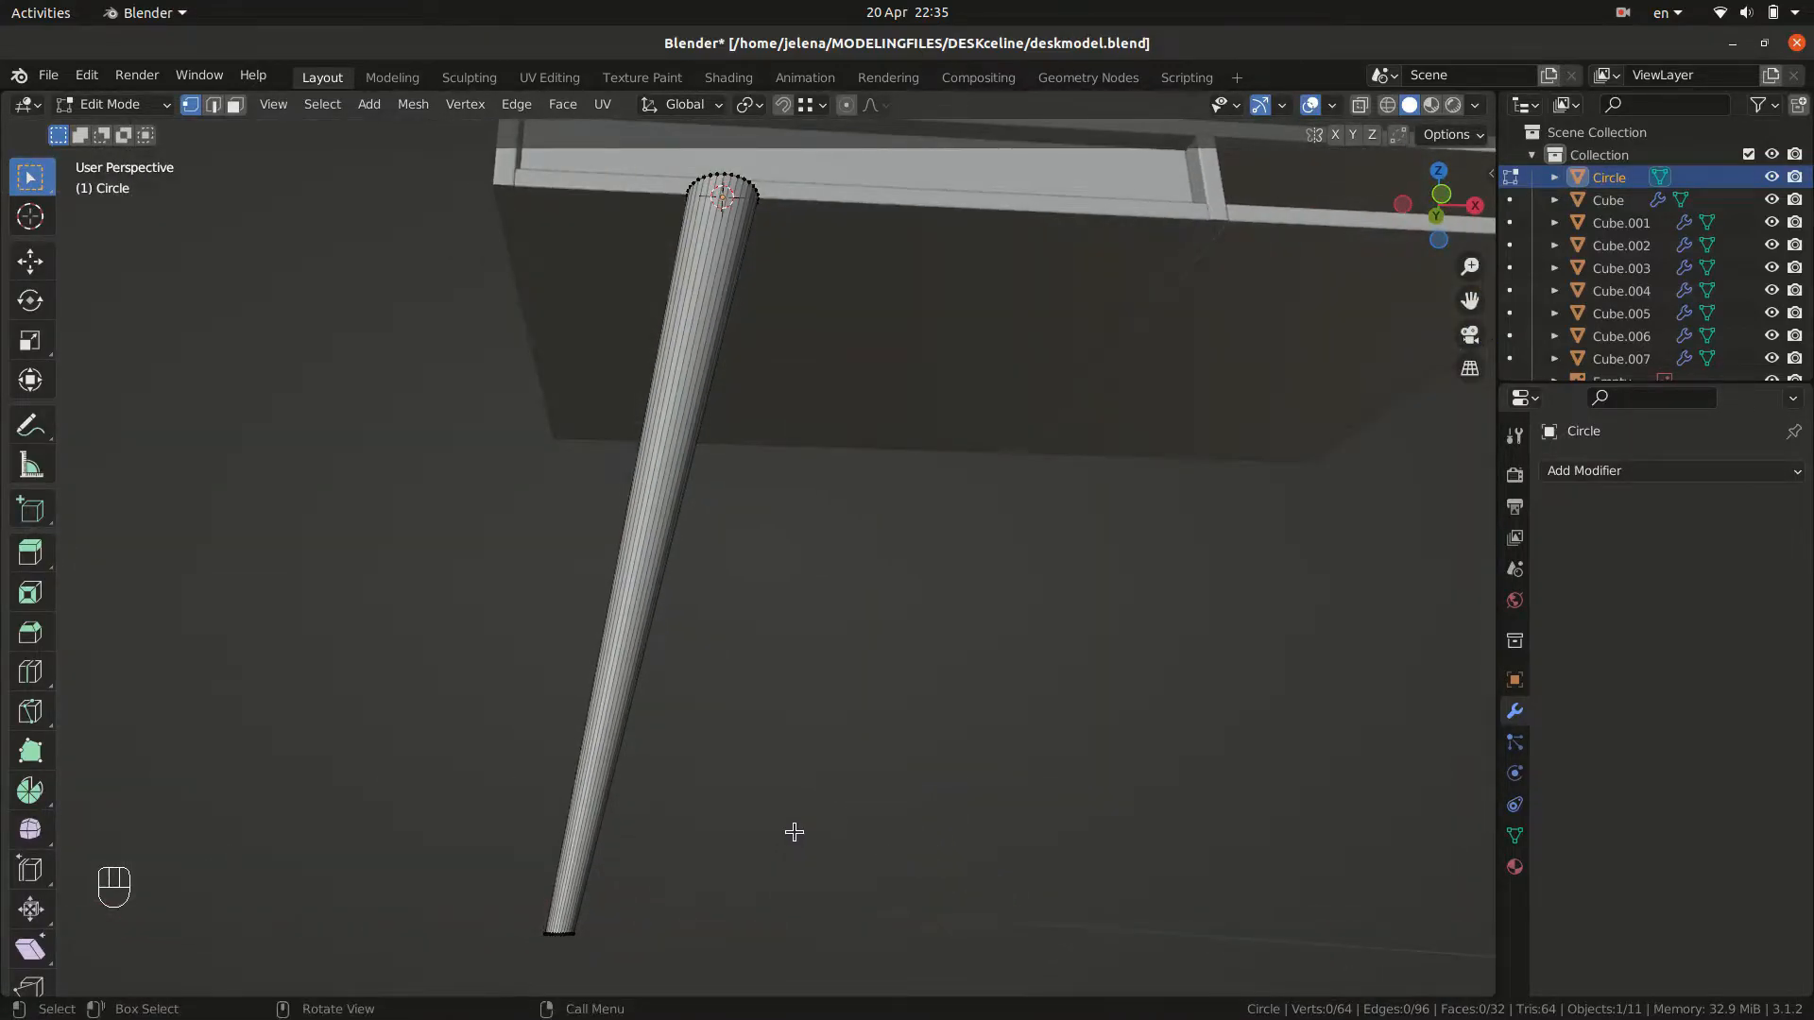
In the side view with X-ray on, move the leg's top ring along Y to fit the top of the reference's front leg.
key("KP_3")
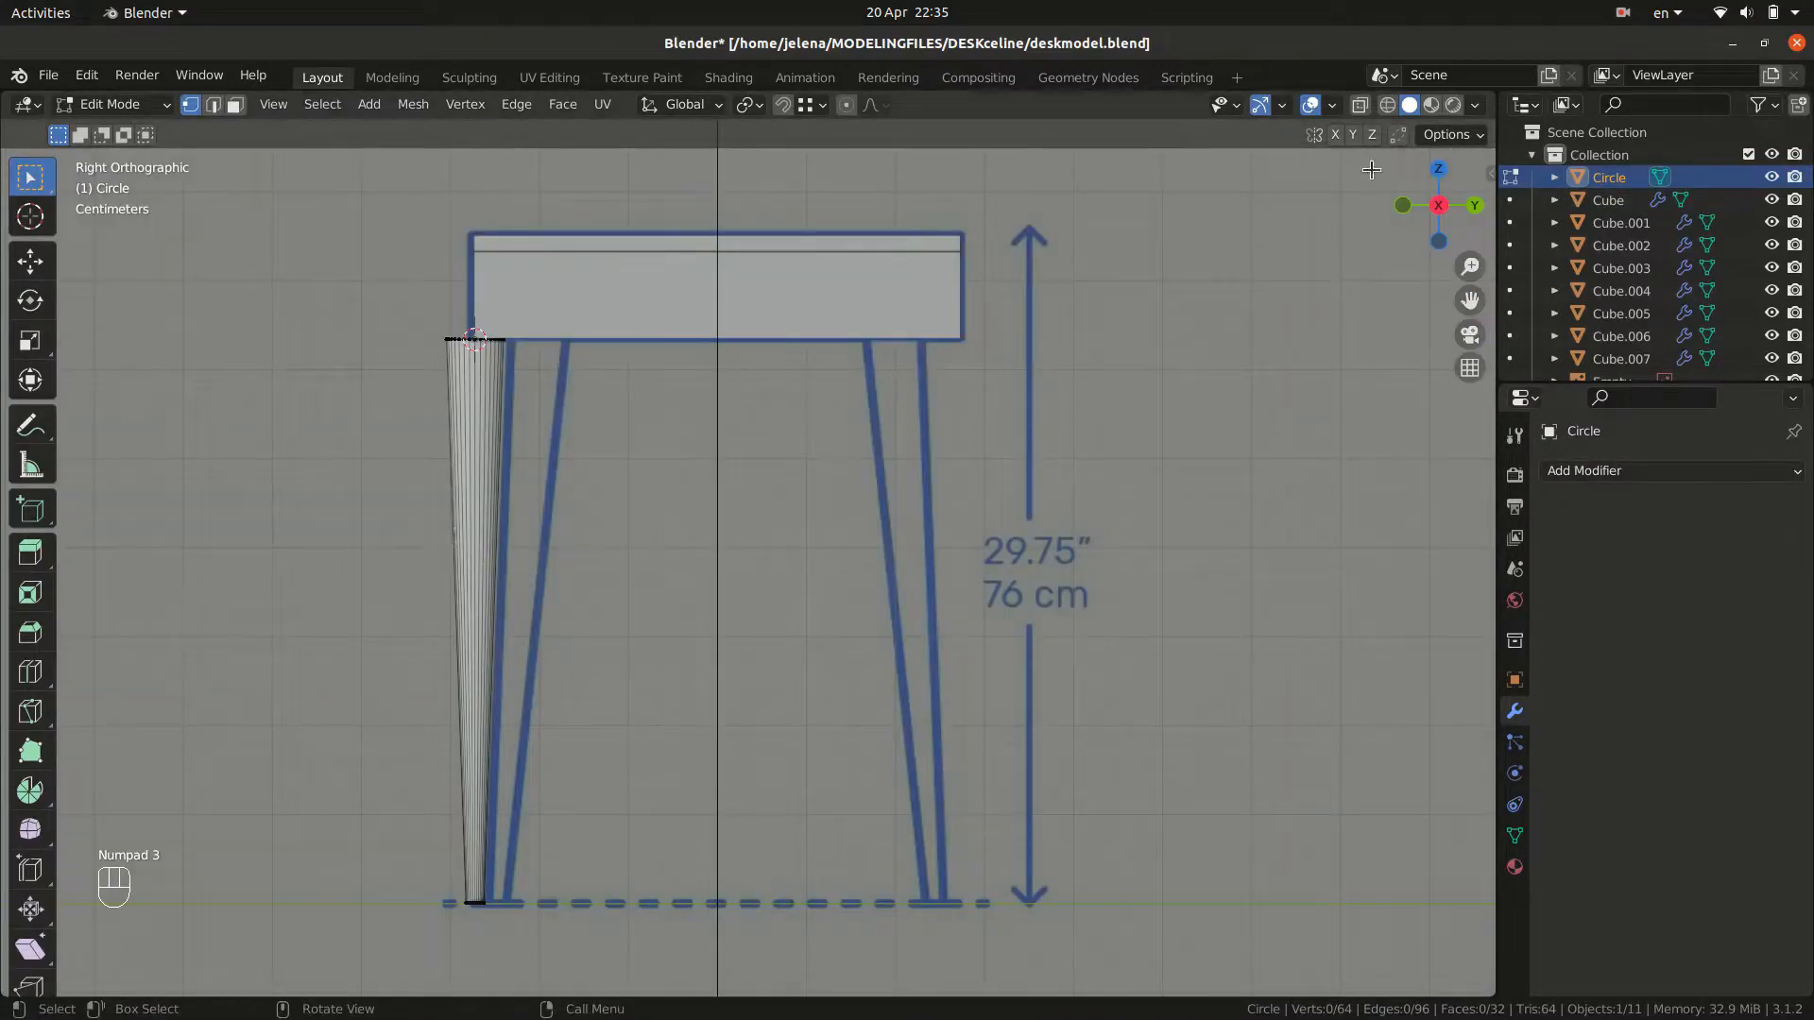
left_click(1359, 103)
left_click_drag(309, 316, 624, 397)
key("g")
key("y")
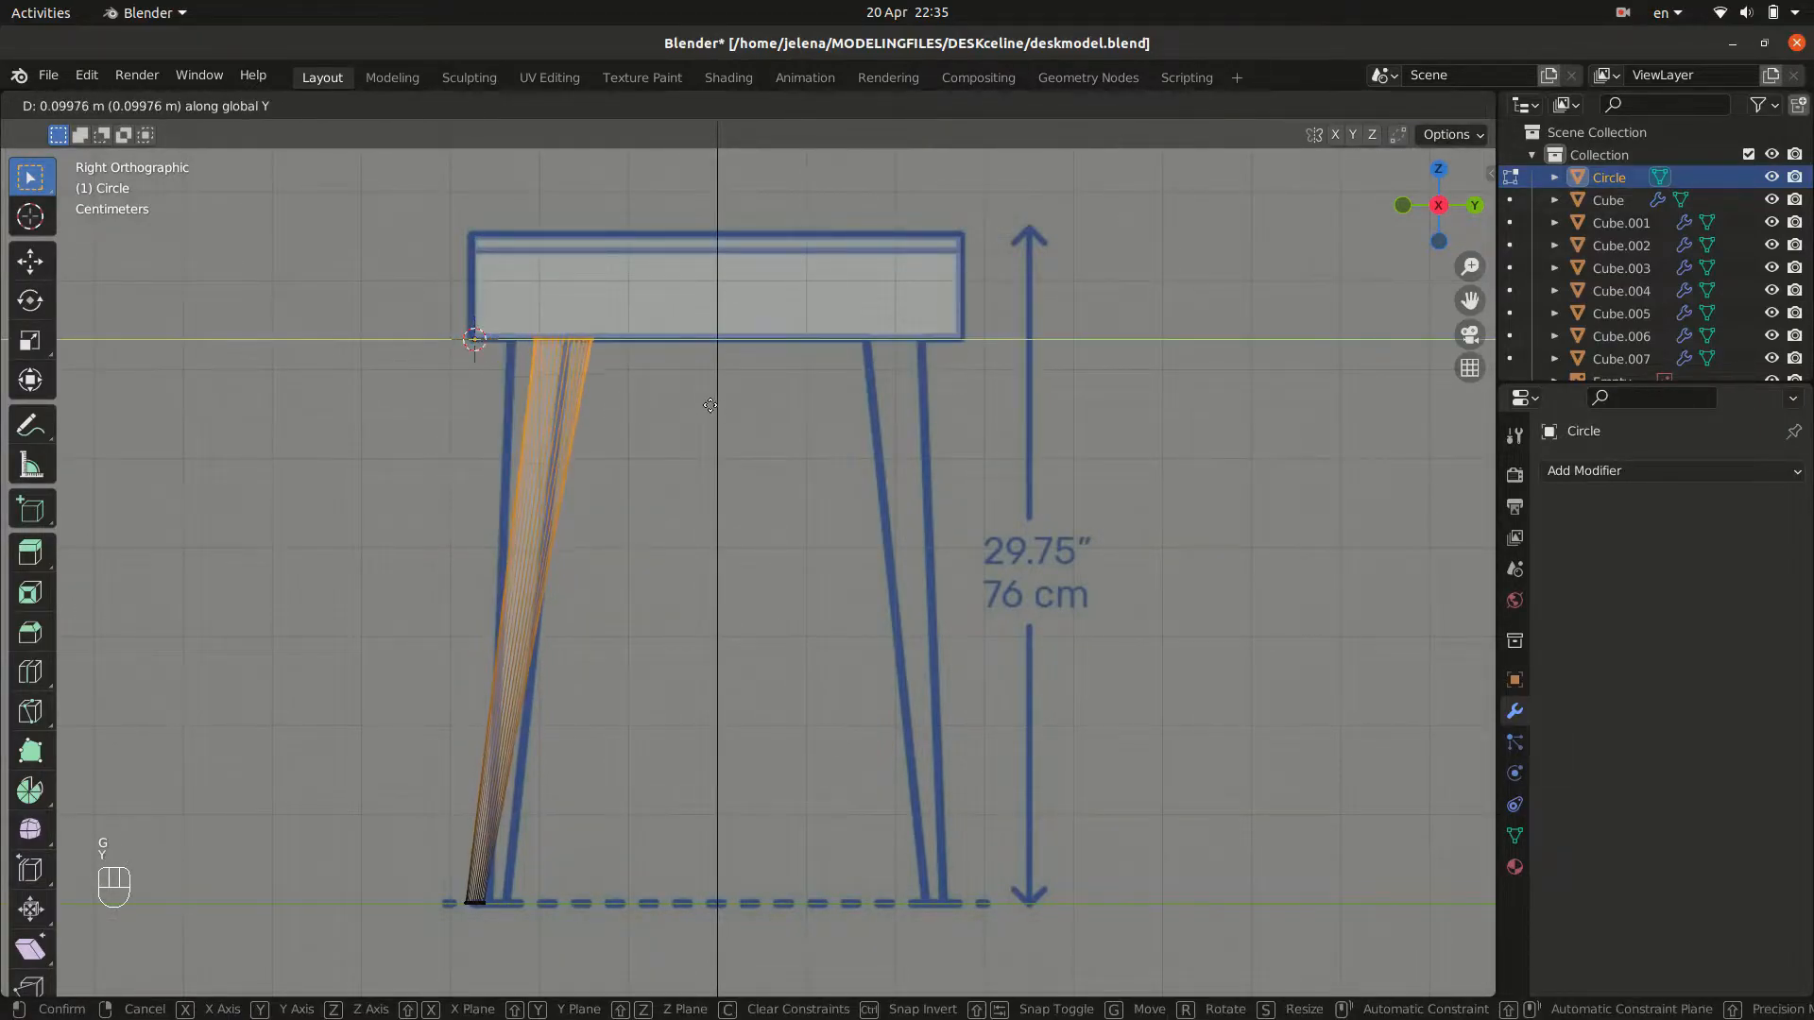
left_click(691, 400)
Move the leg's bottom ring about 0.025 m along Y onto the foot of the reference leg.
left_click_drag(434, 827, 543, 963)
key("y")
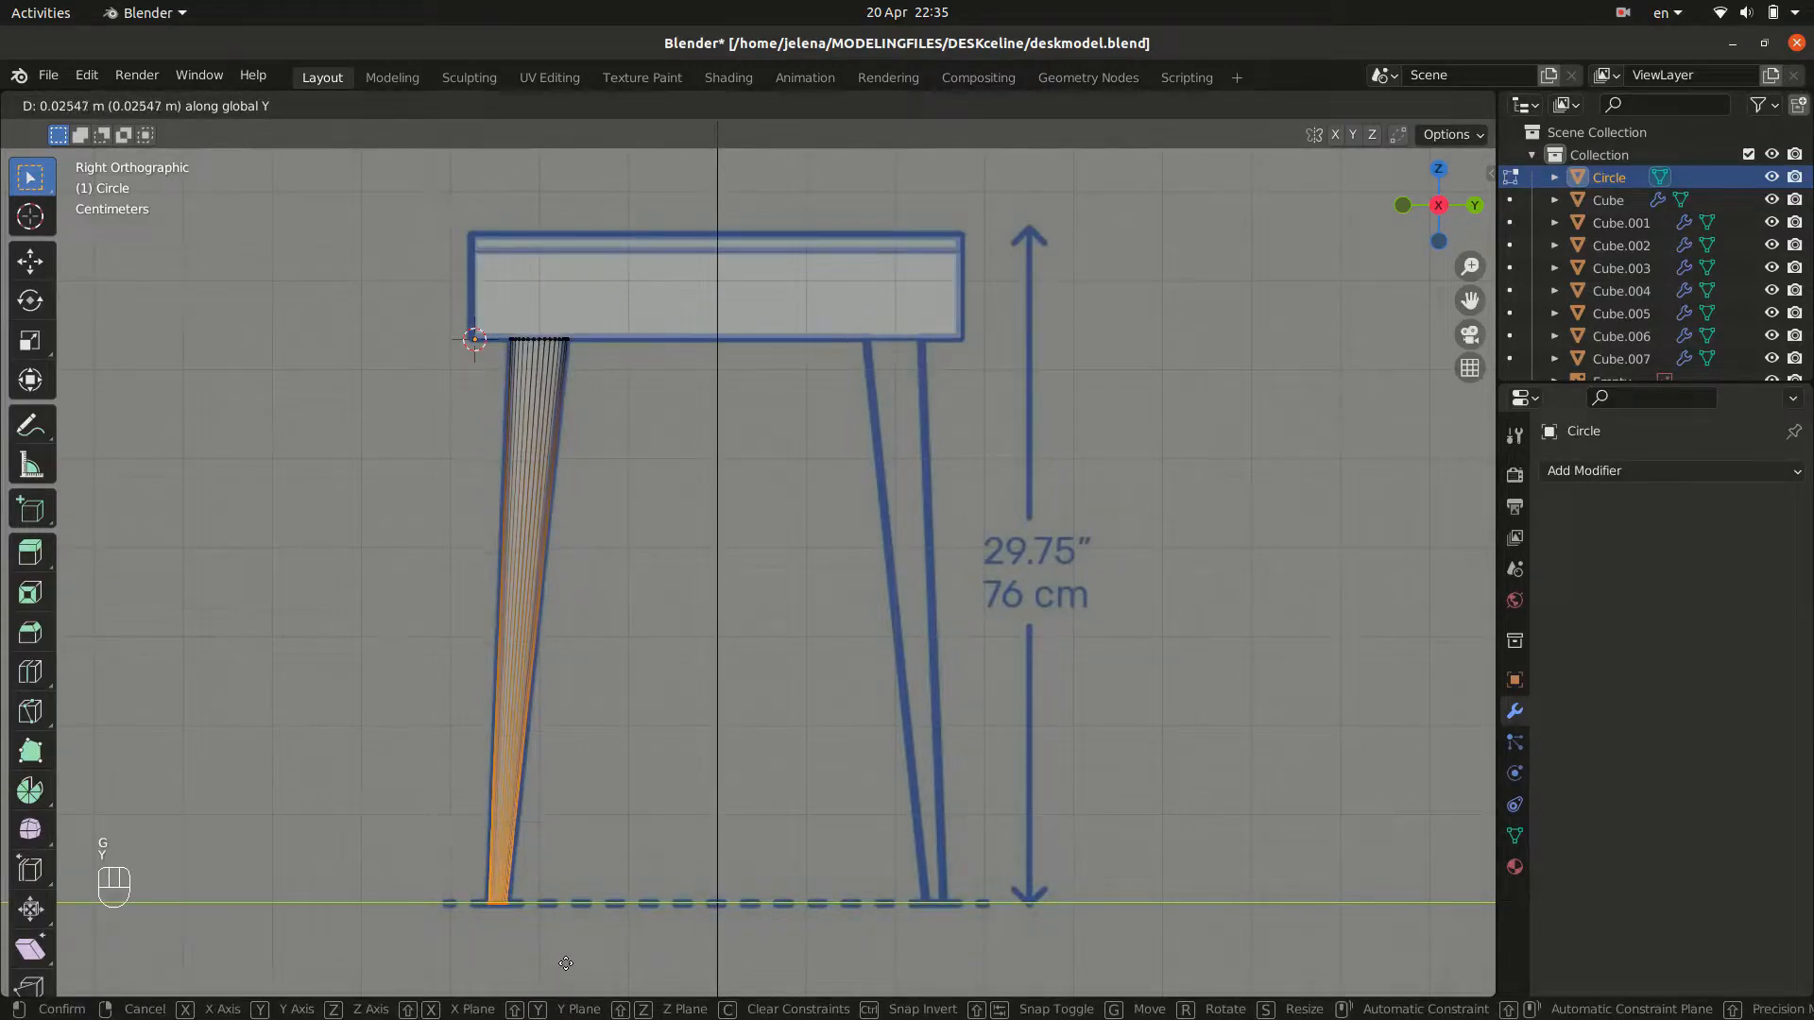
left_click(565, 962)
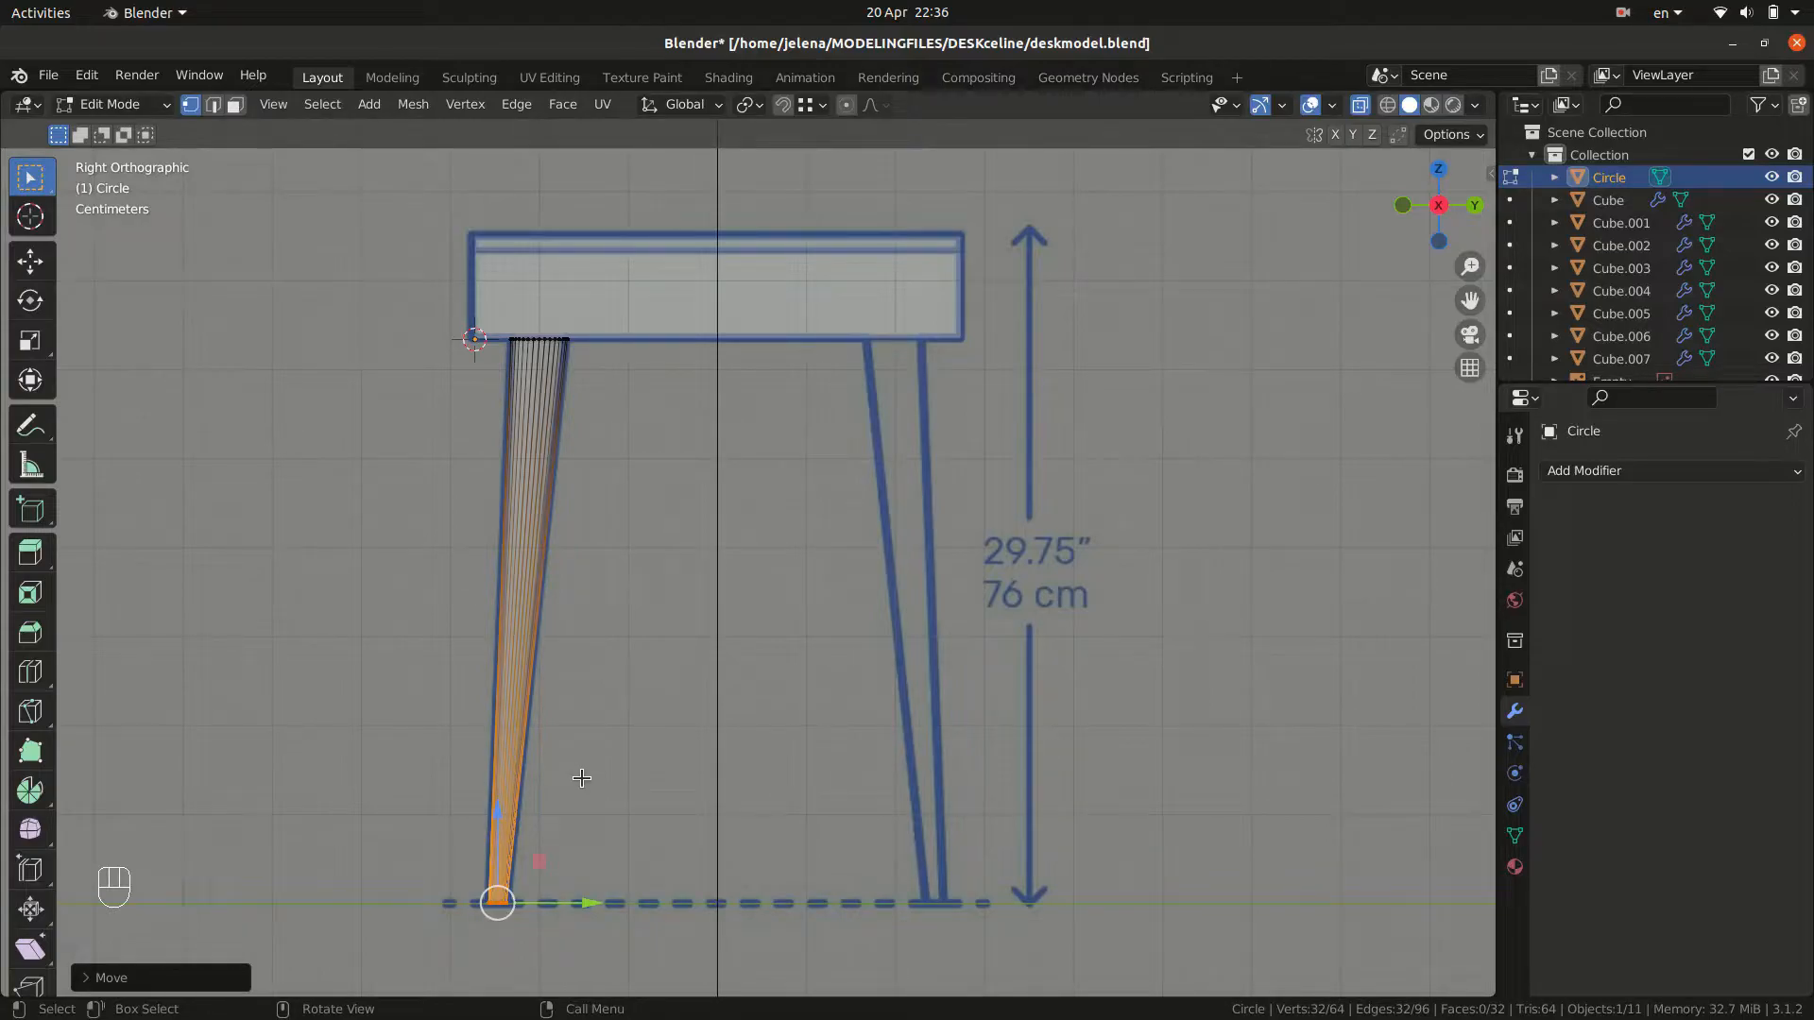
Add a loop cut around the leg and slide it down close to the foot.
key("KP_1")
key("ctrl+r")
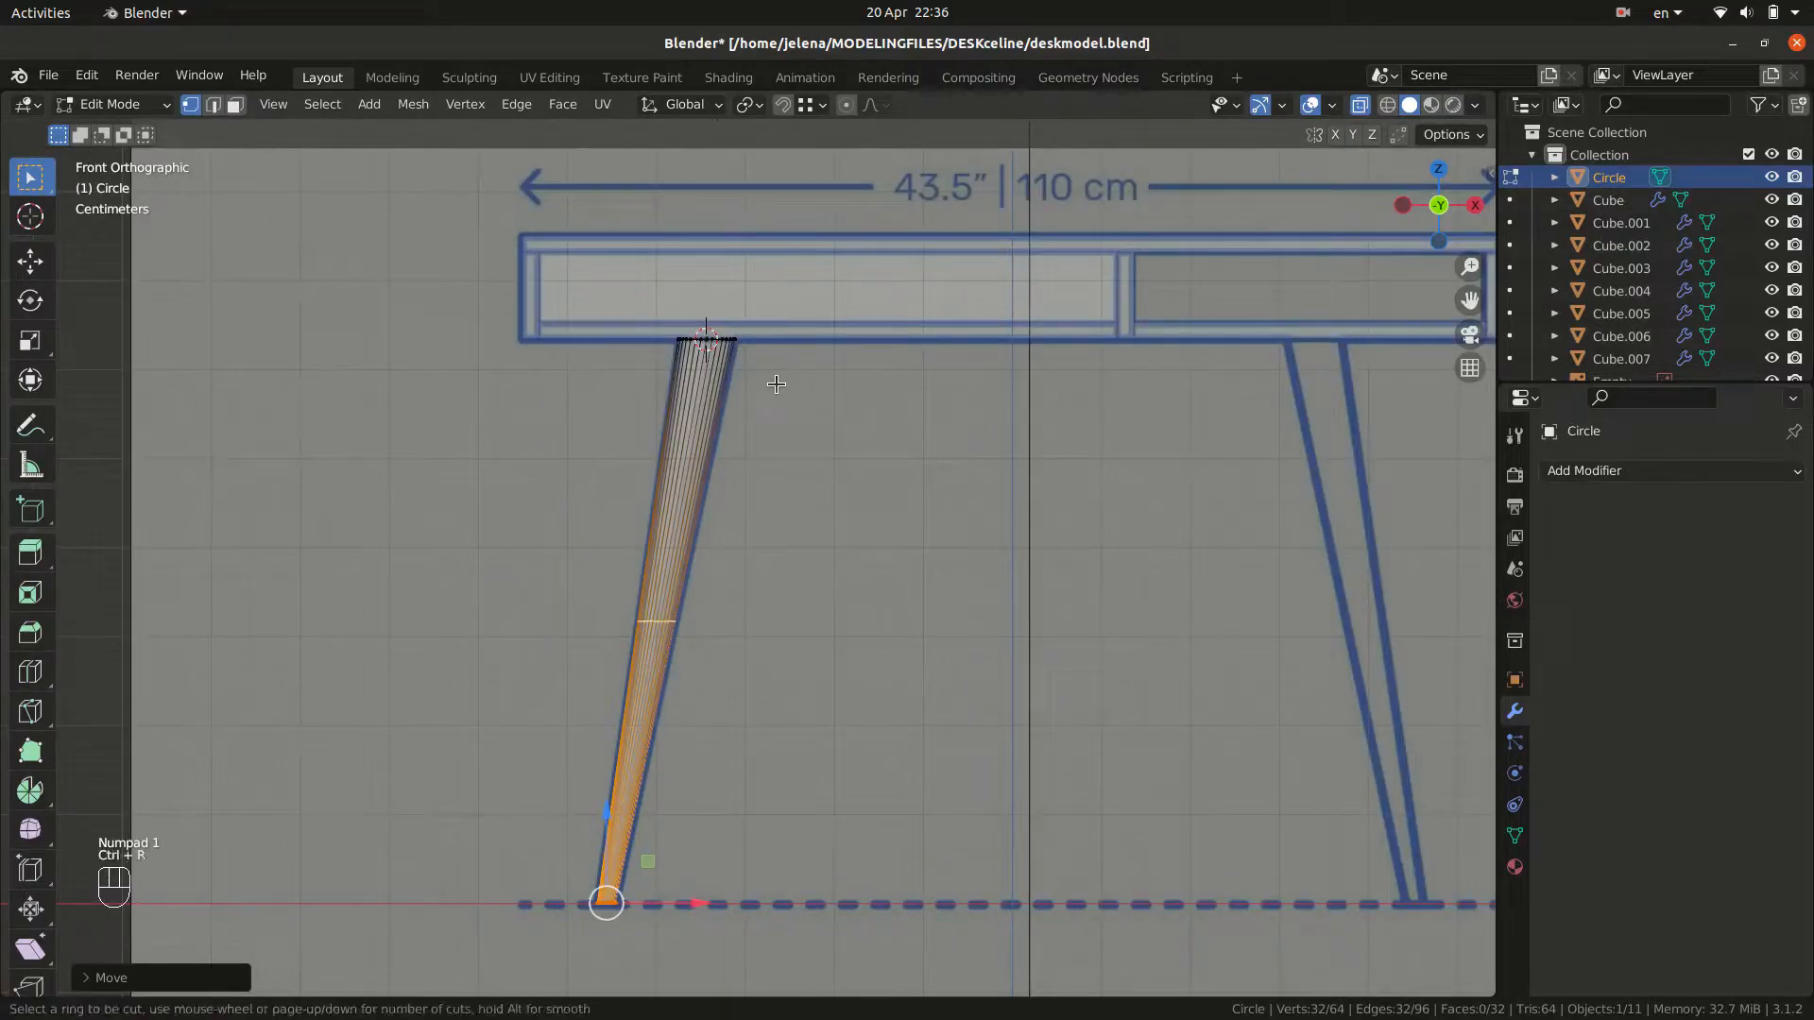
left_click(777, 380)
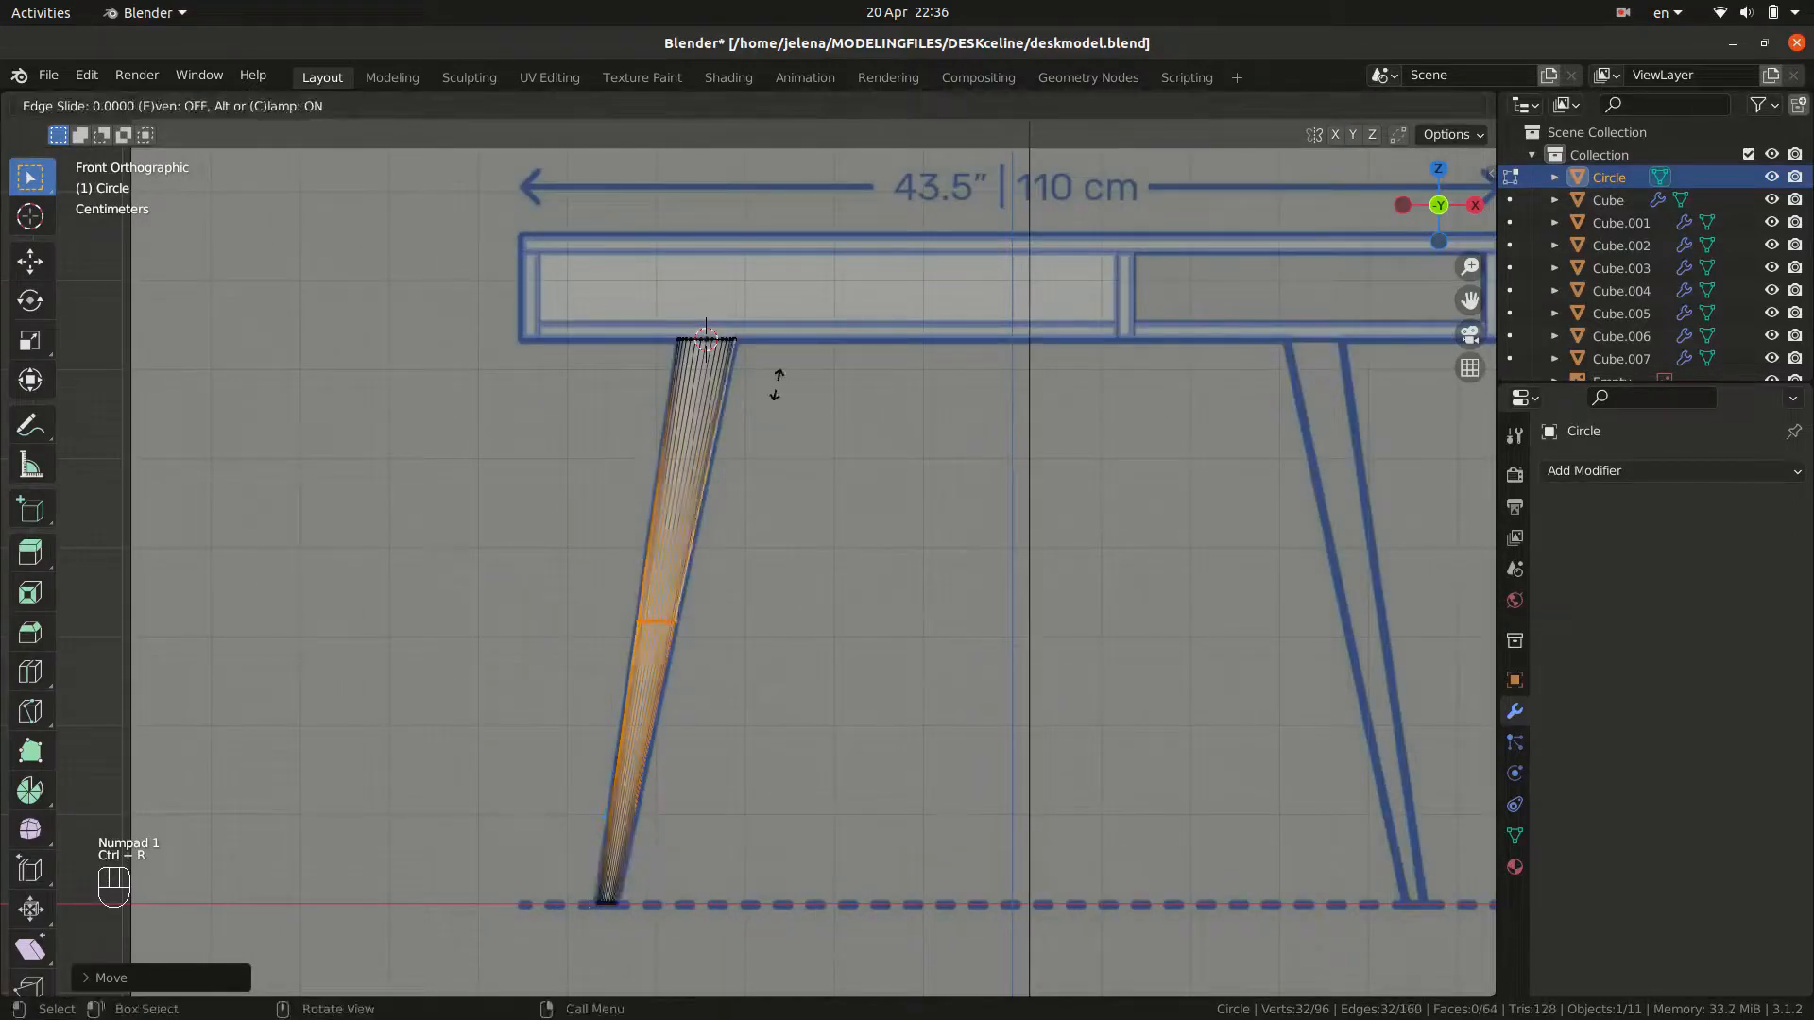
left_click(806, 964)
Fill the leg's open bottom ring with a face and bevel the foot's edge.
left_click(616, 902)
middle_click_drag(627, 888, 688, 769)
scroll(688, 769, "up", 2)
left_click(527, 935, "alt")
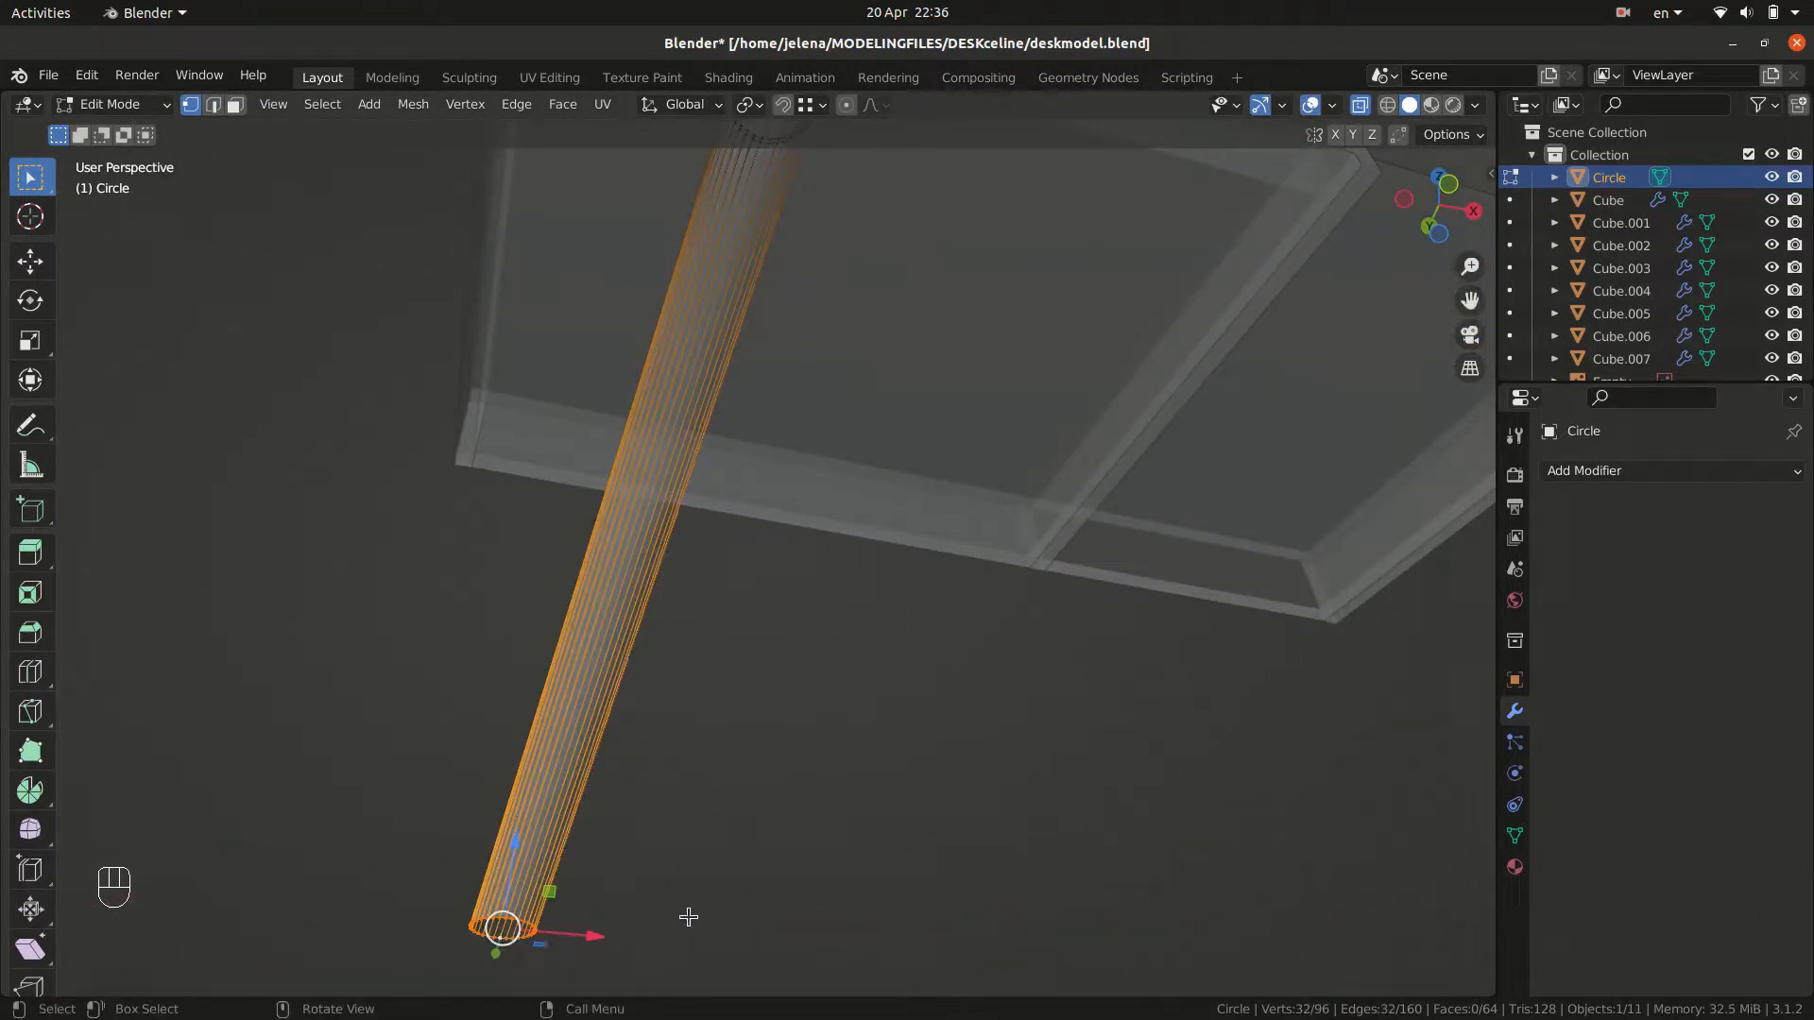
key("f")
key("ctrl+b")
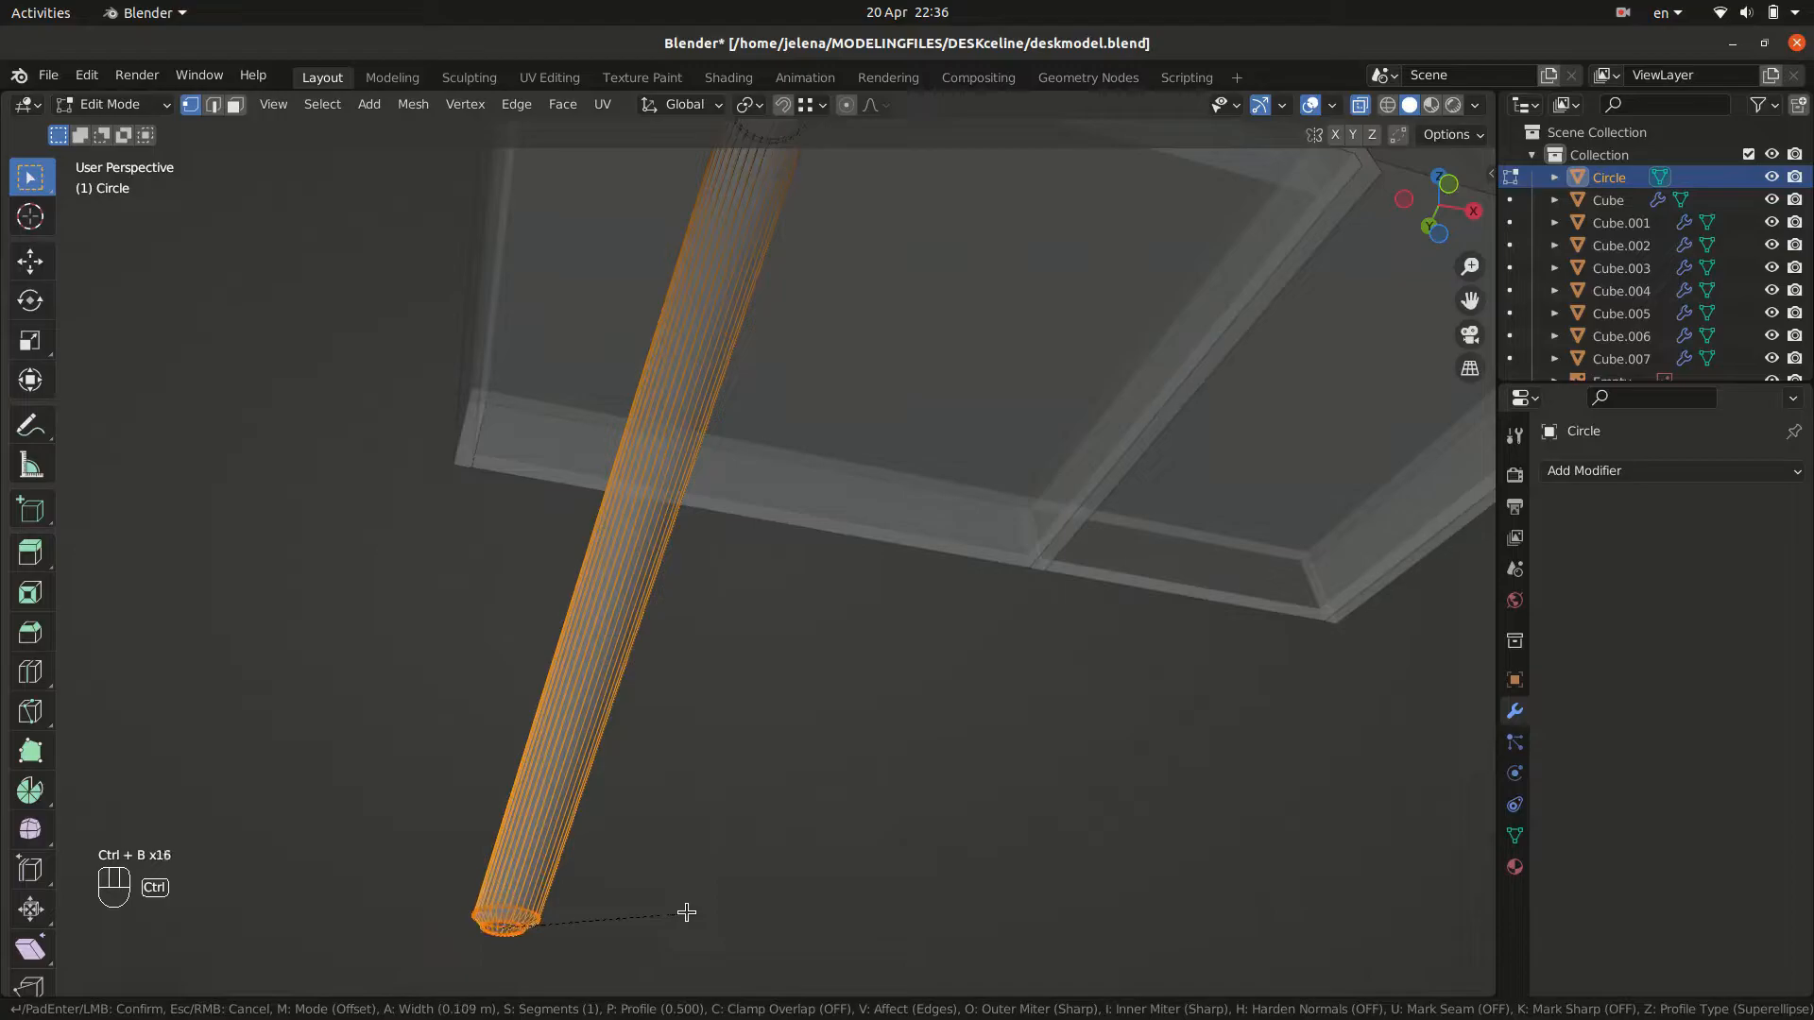
left_click(696, 912)
Return to Object Mode and shade the leg smooth.
key("Tab")
middle_click_drag(728, 917, 782, 820)
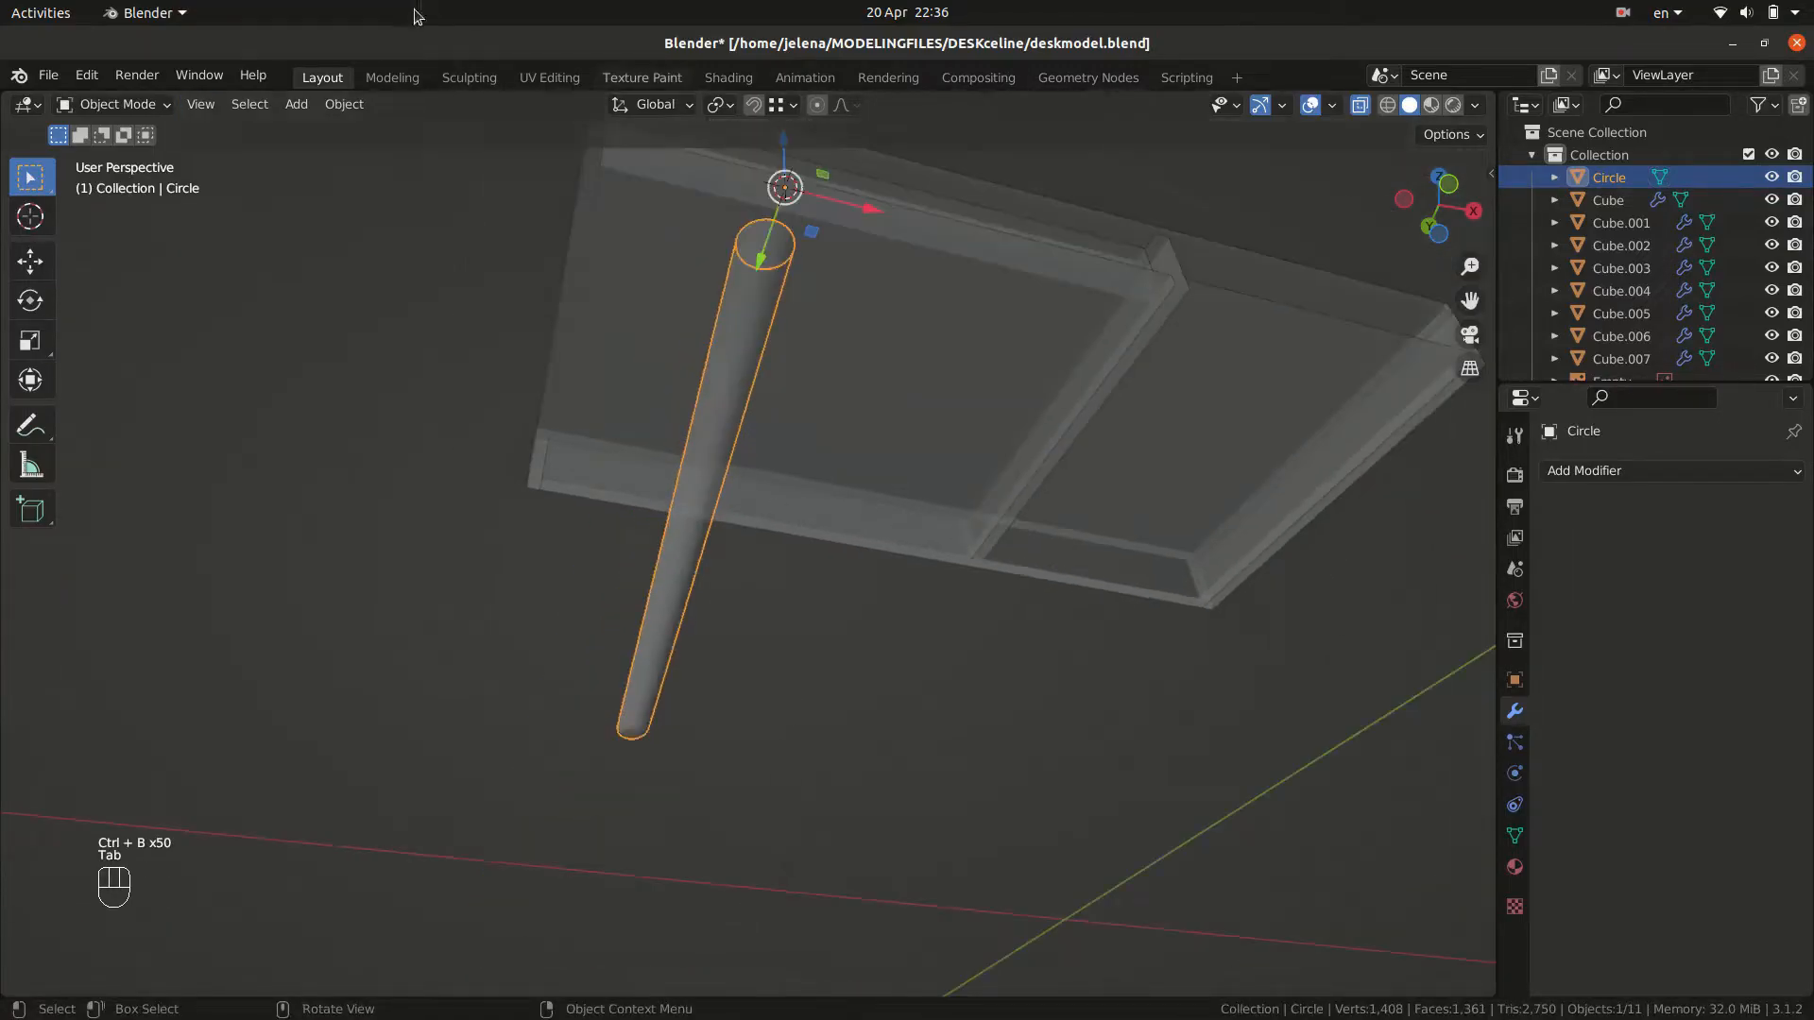
left_click(344, 104)
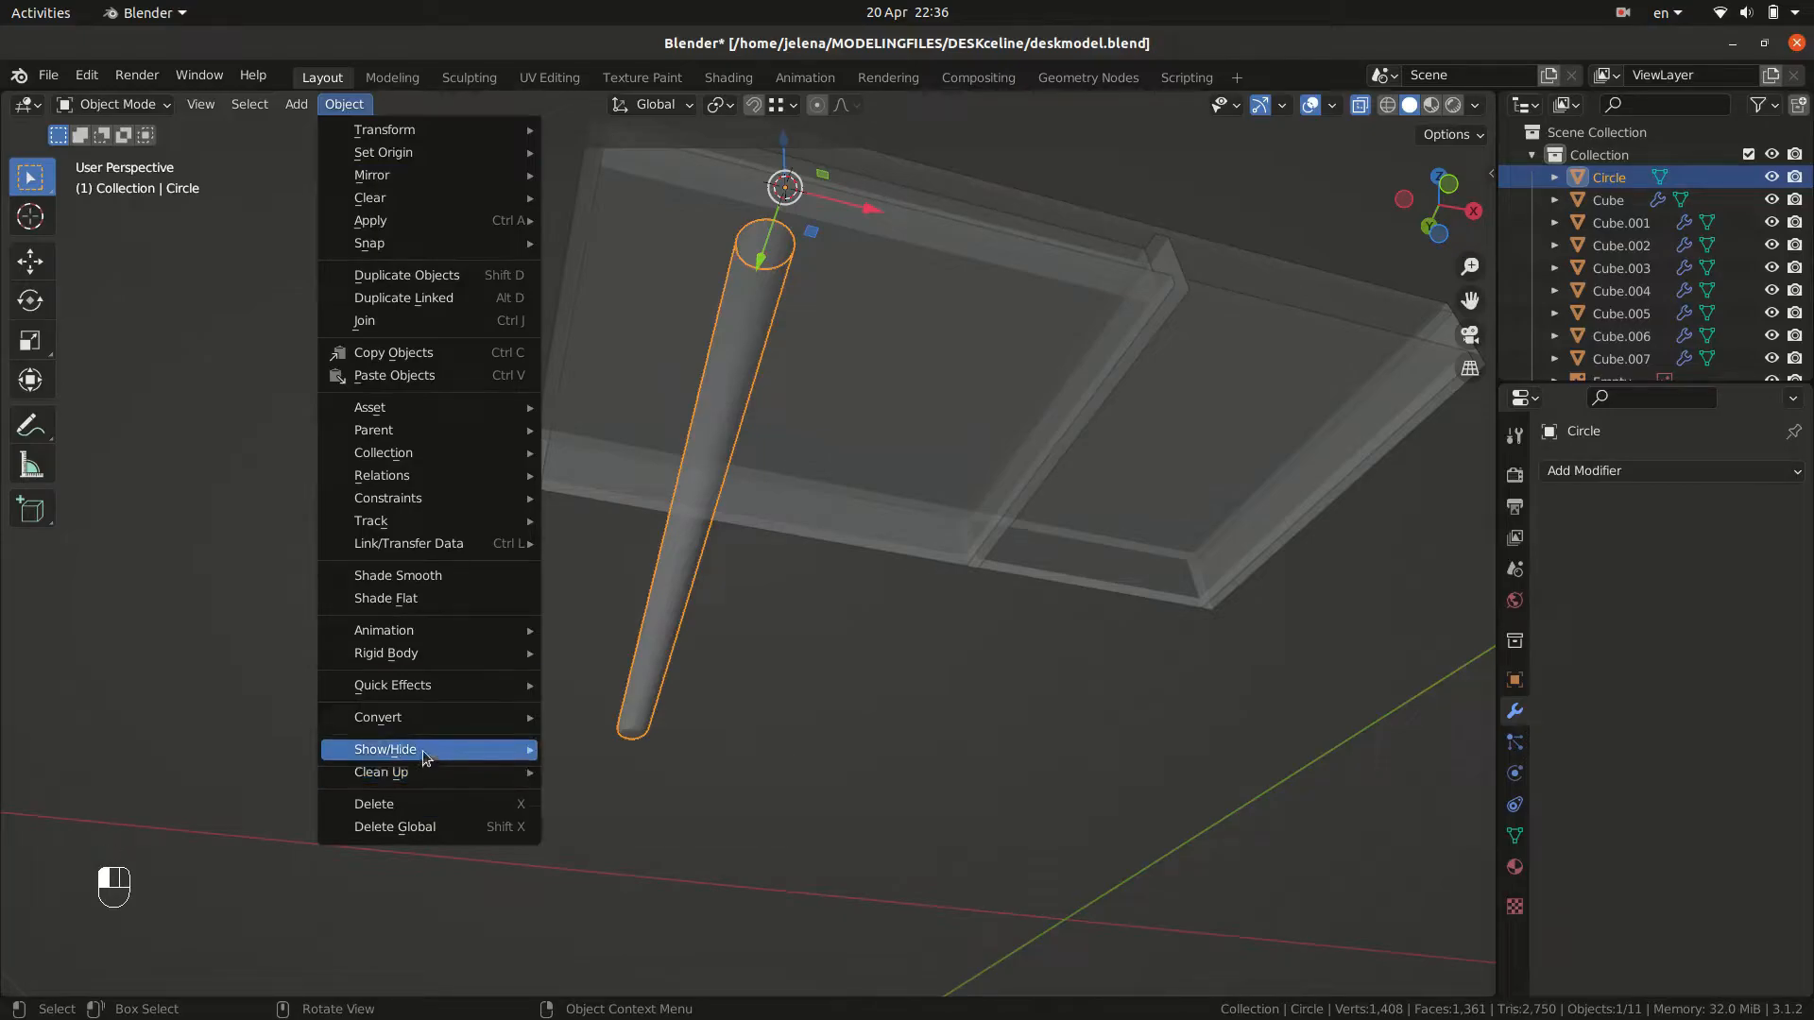
mouse_move(423, 753)
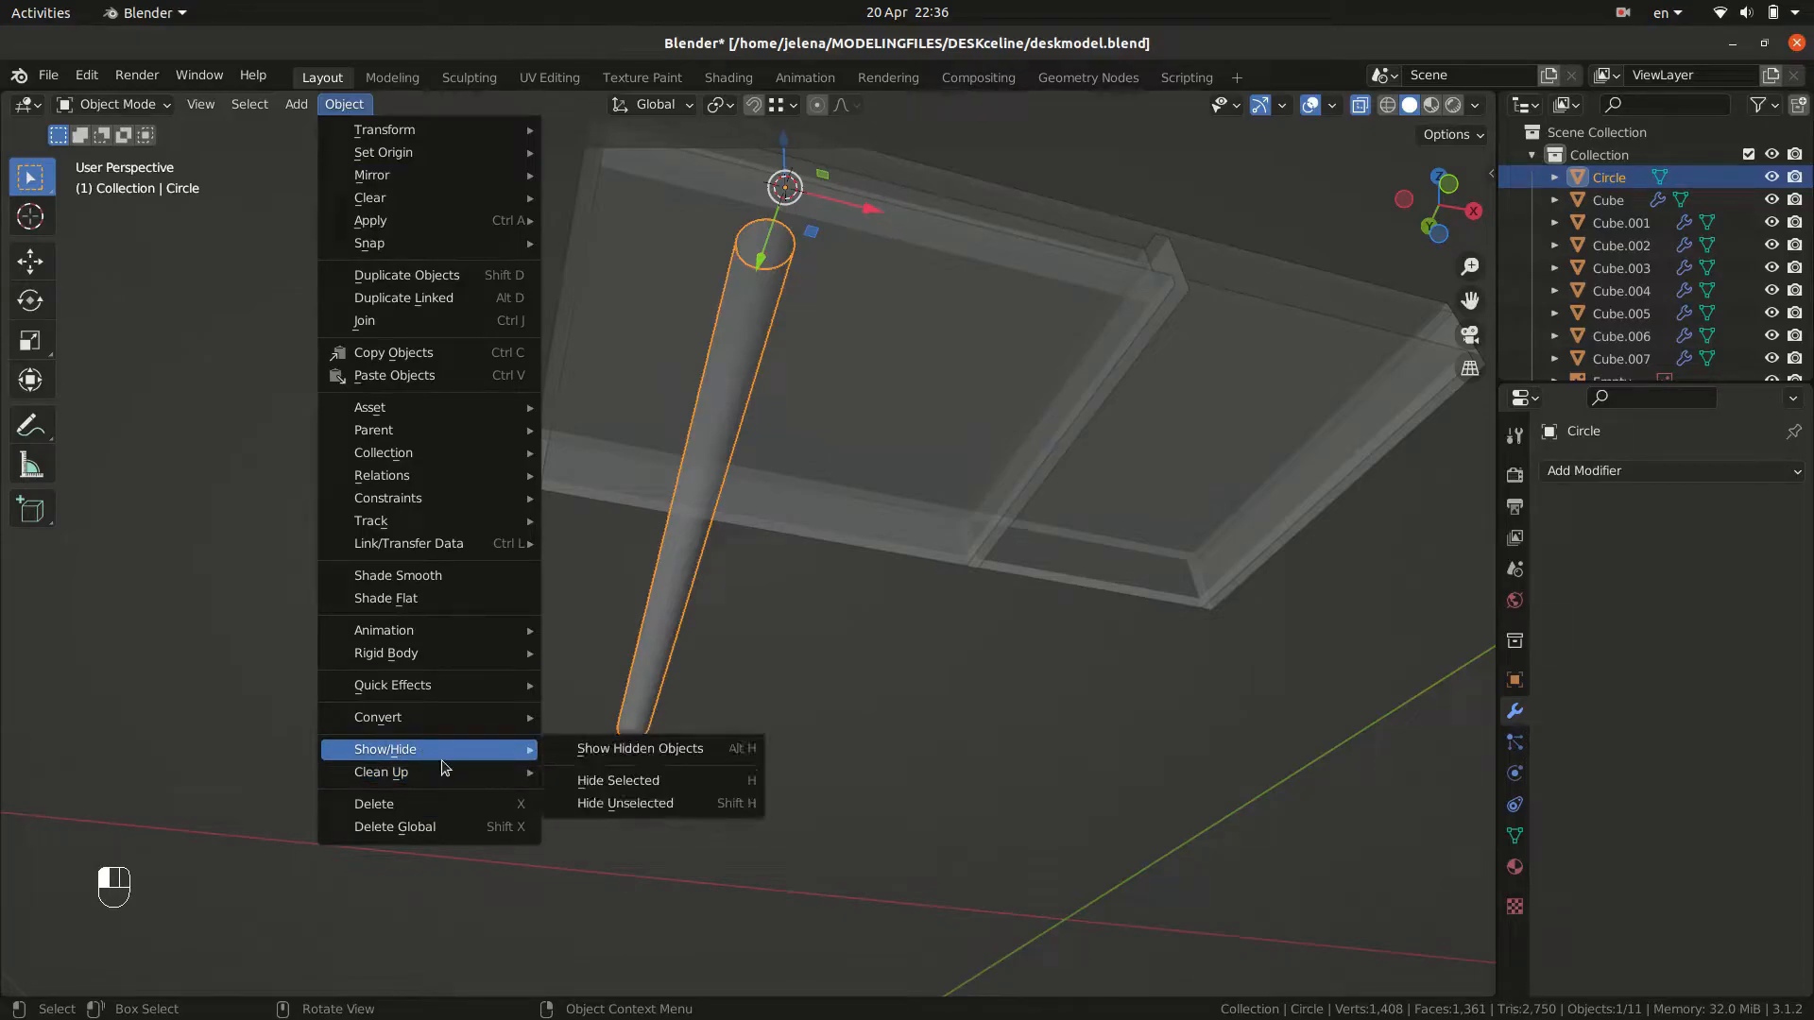
left_click(444, 574)
Add a Mirror modifier to the leg on the X and Y axes with Cube as the mirror object to make four legs.
key("KP_1")
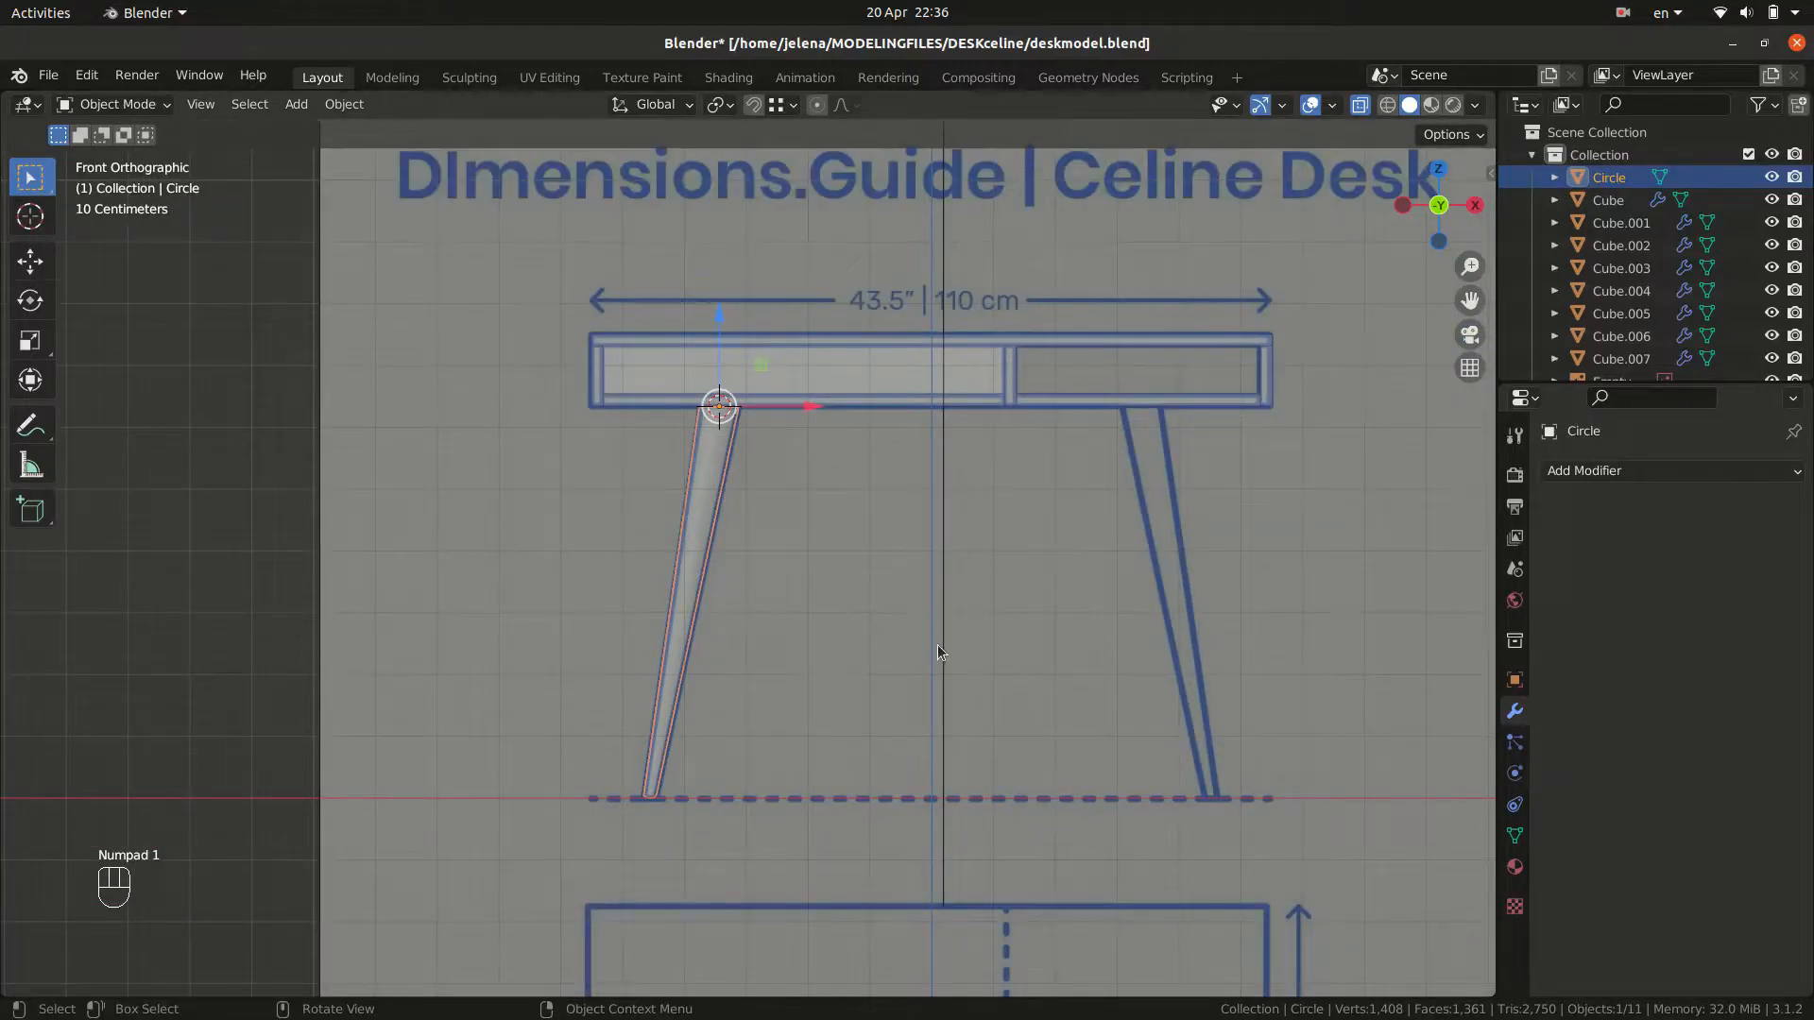
key("KP_3")
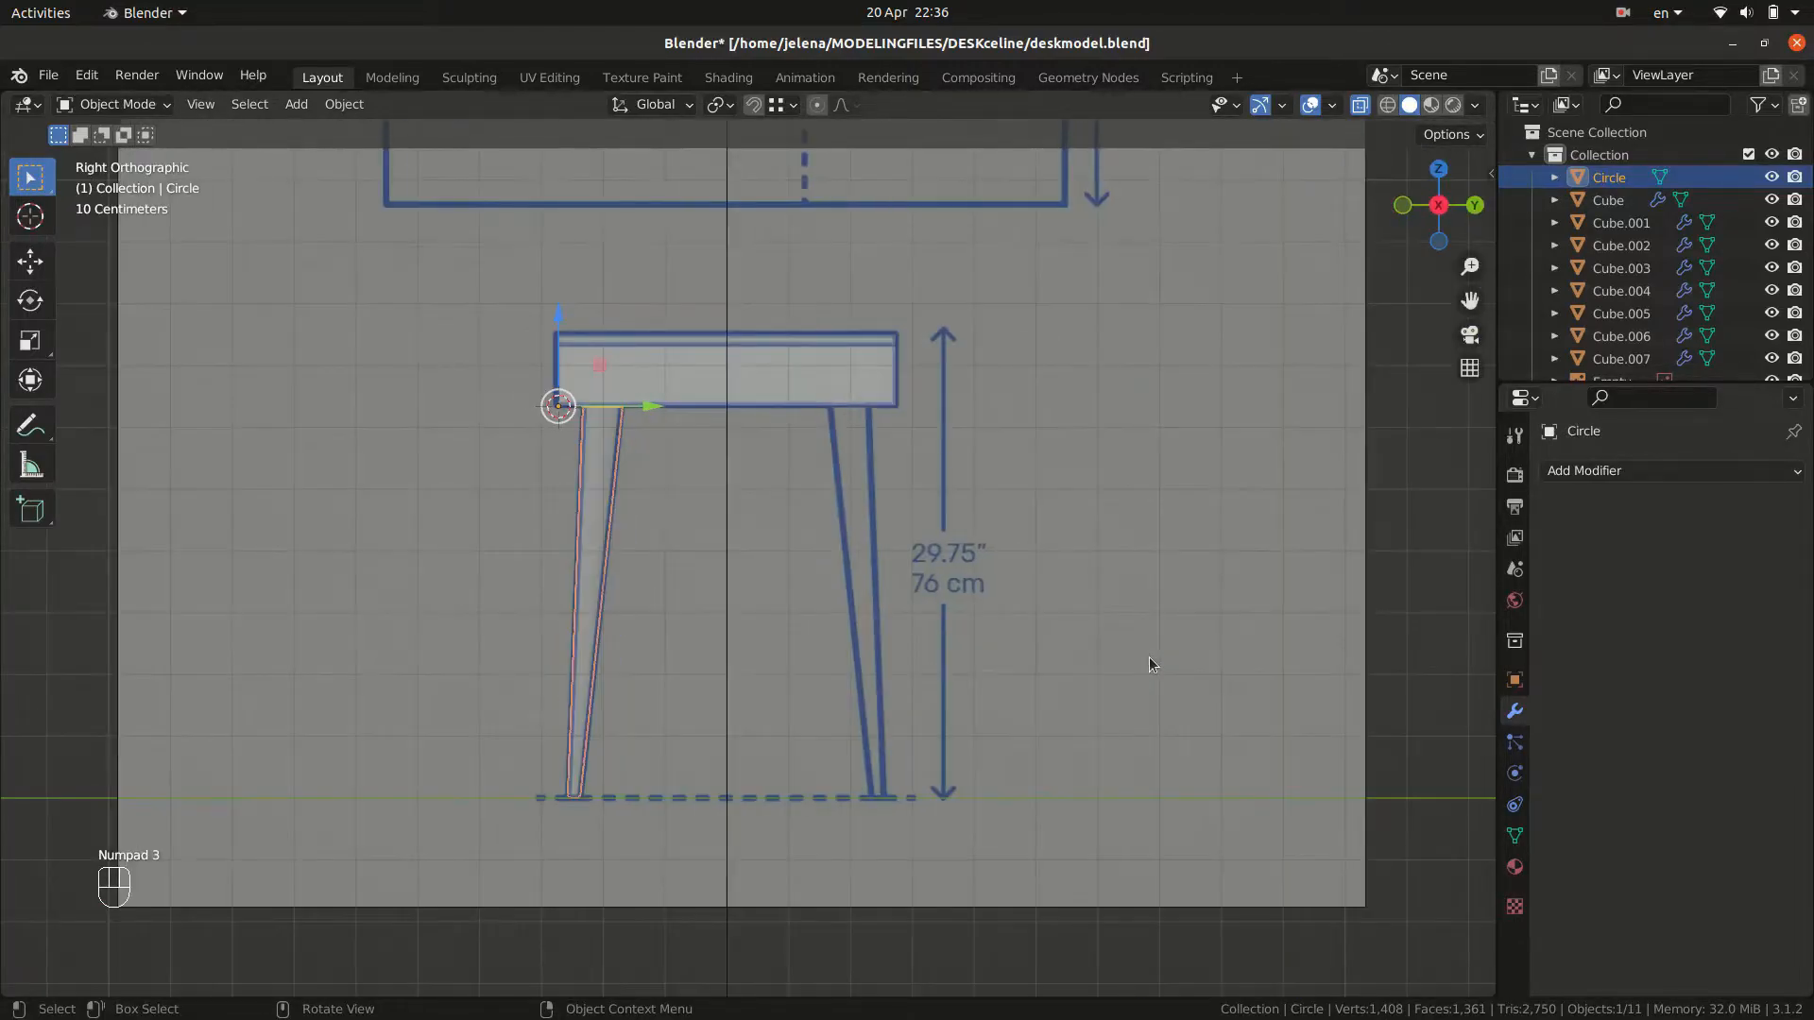
key("KP_1")
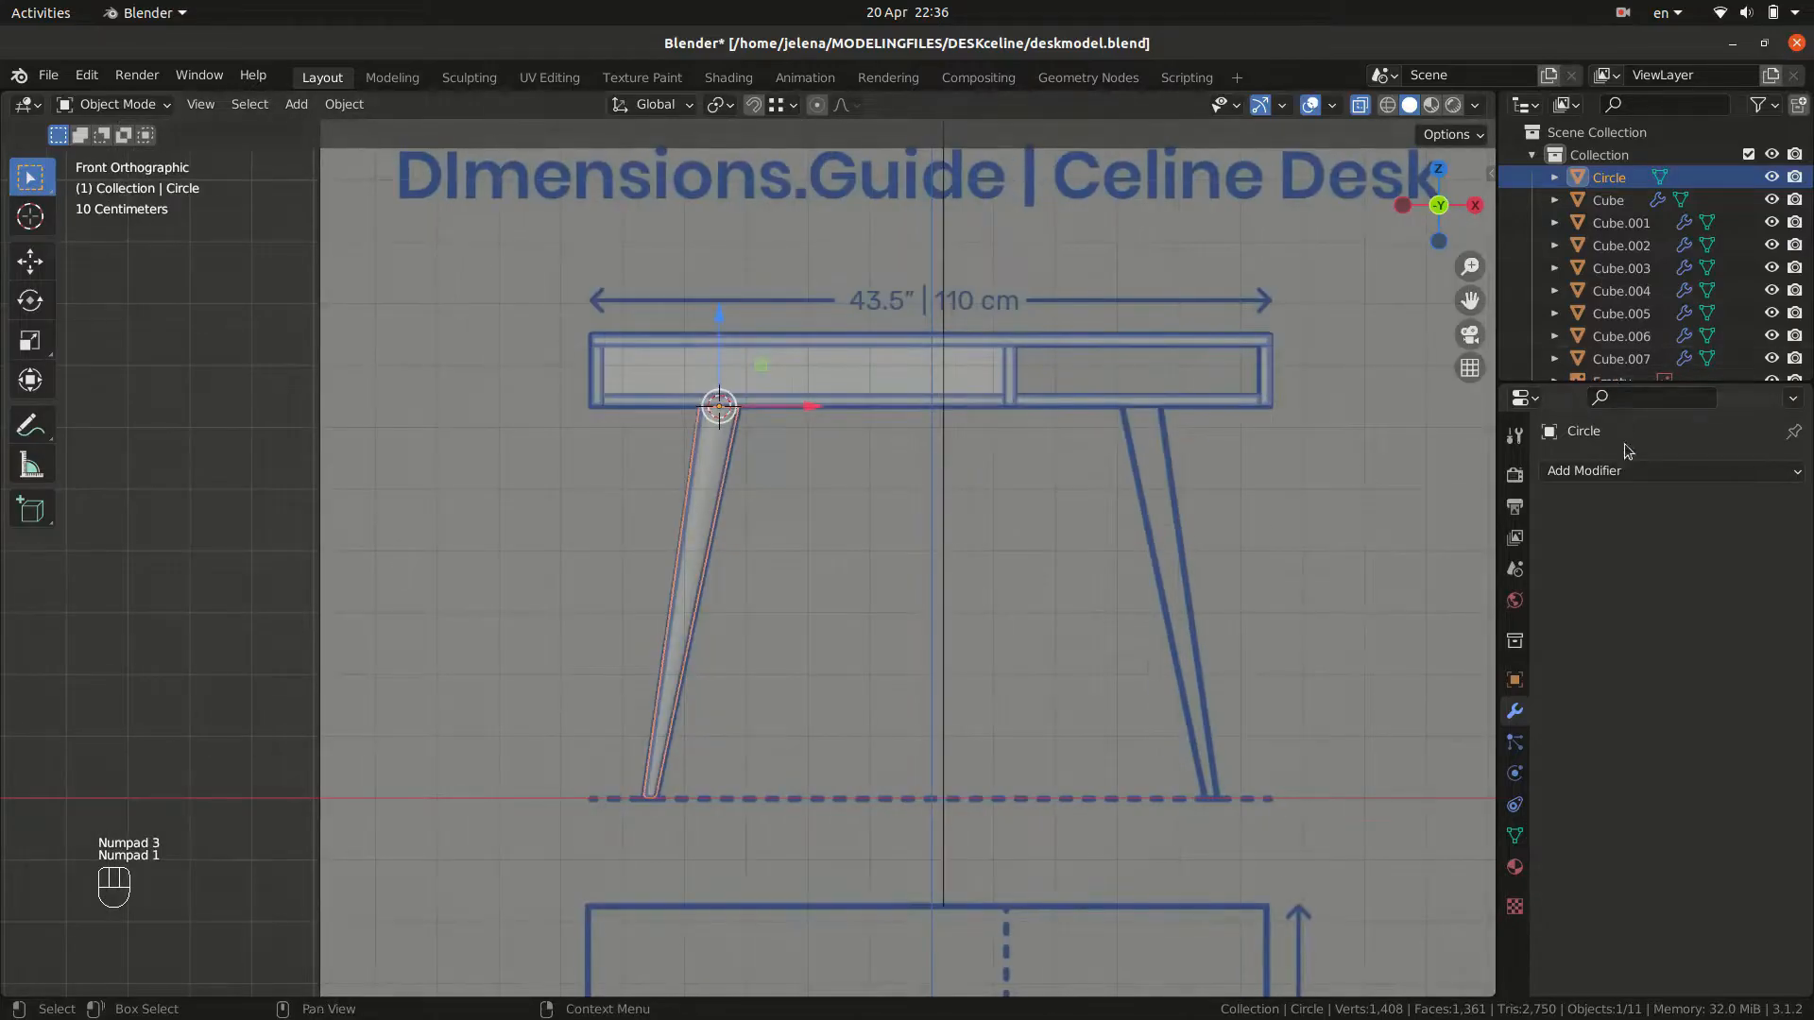
left_click(1627, 472)
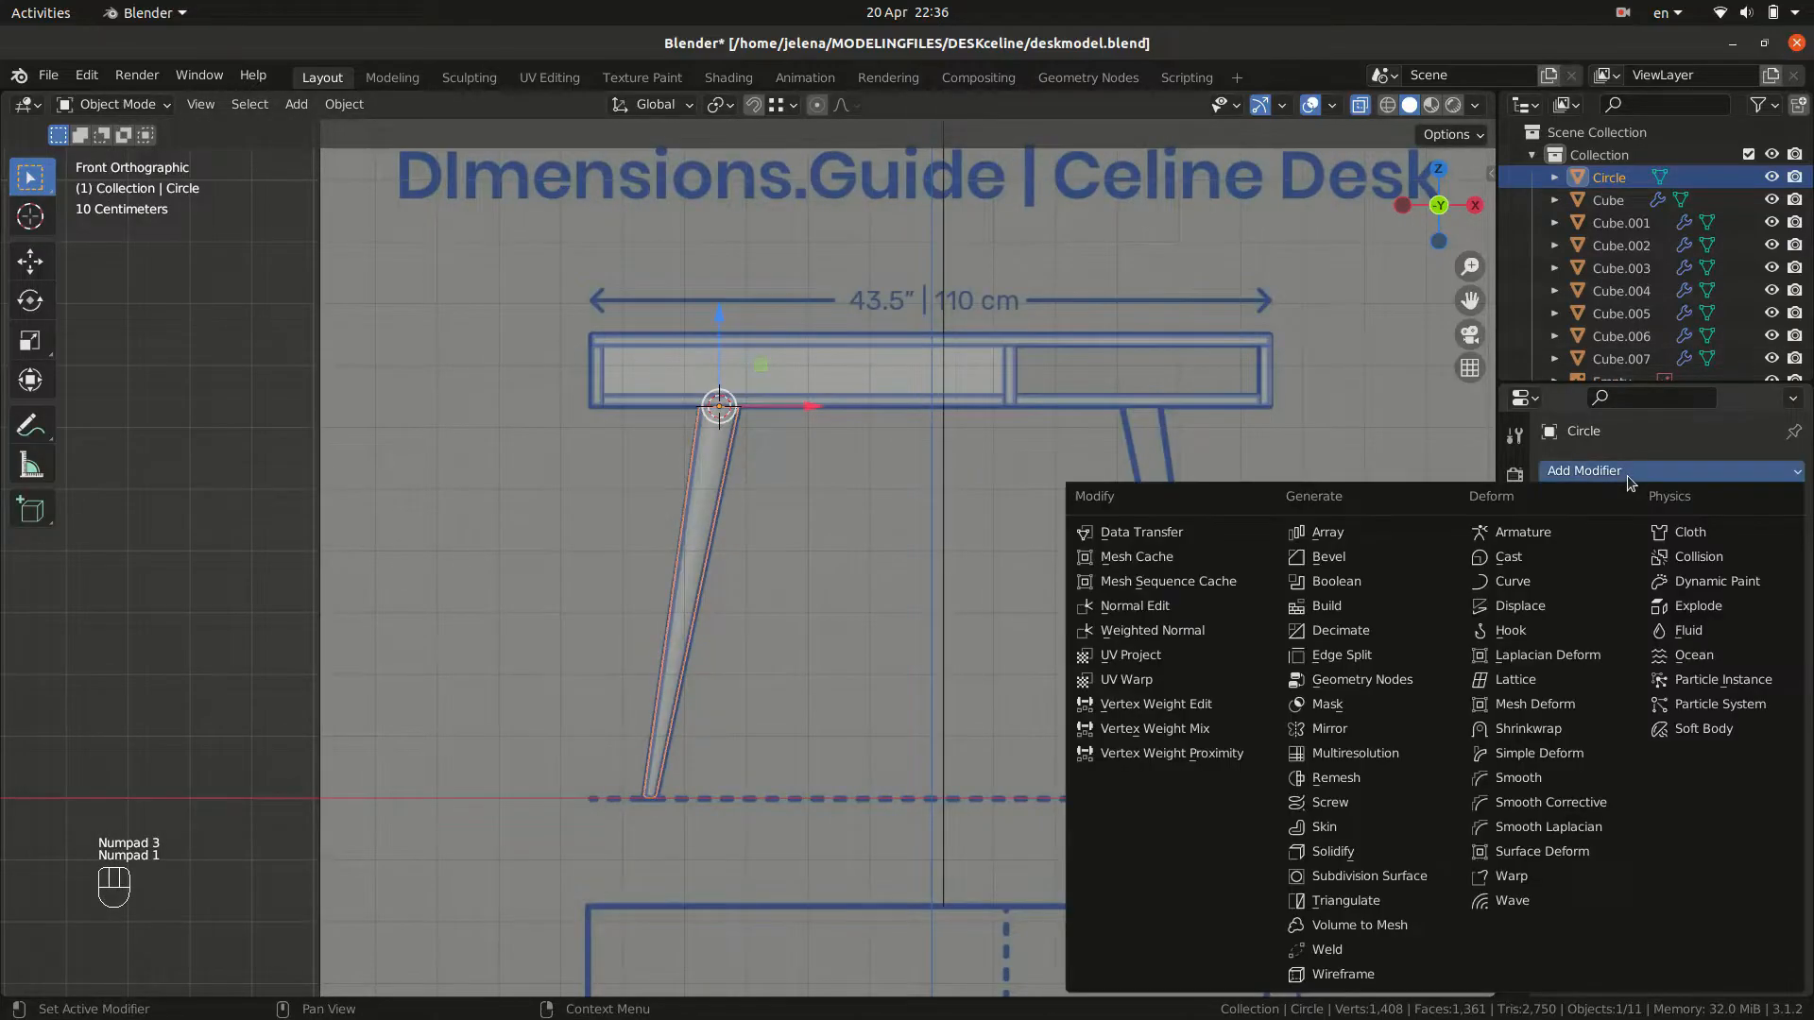
left_click(1403, 725)
left_click(1696, 624)
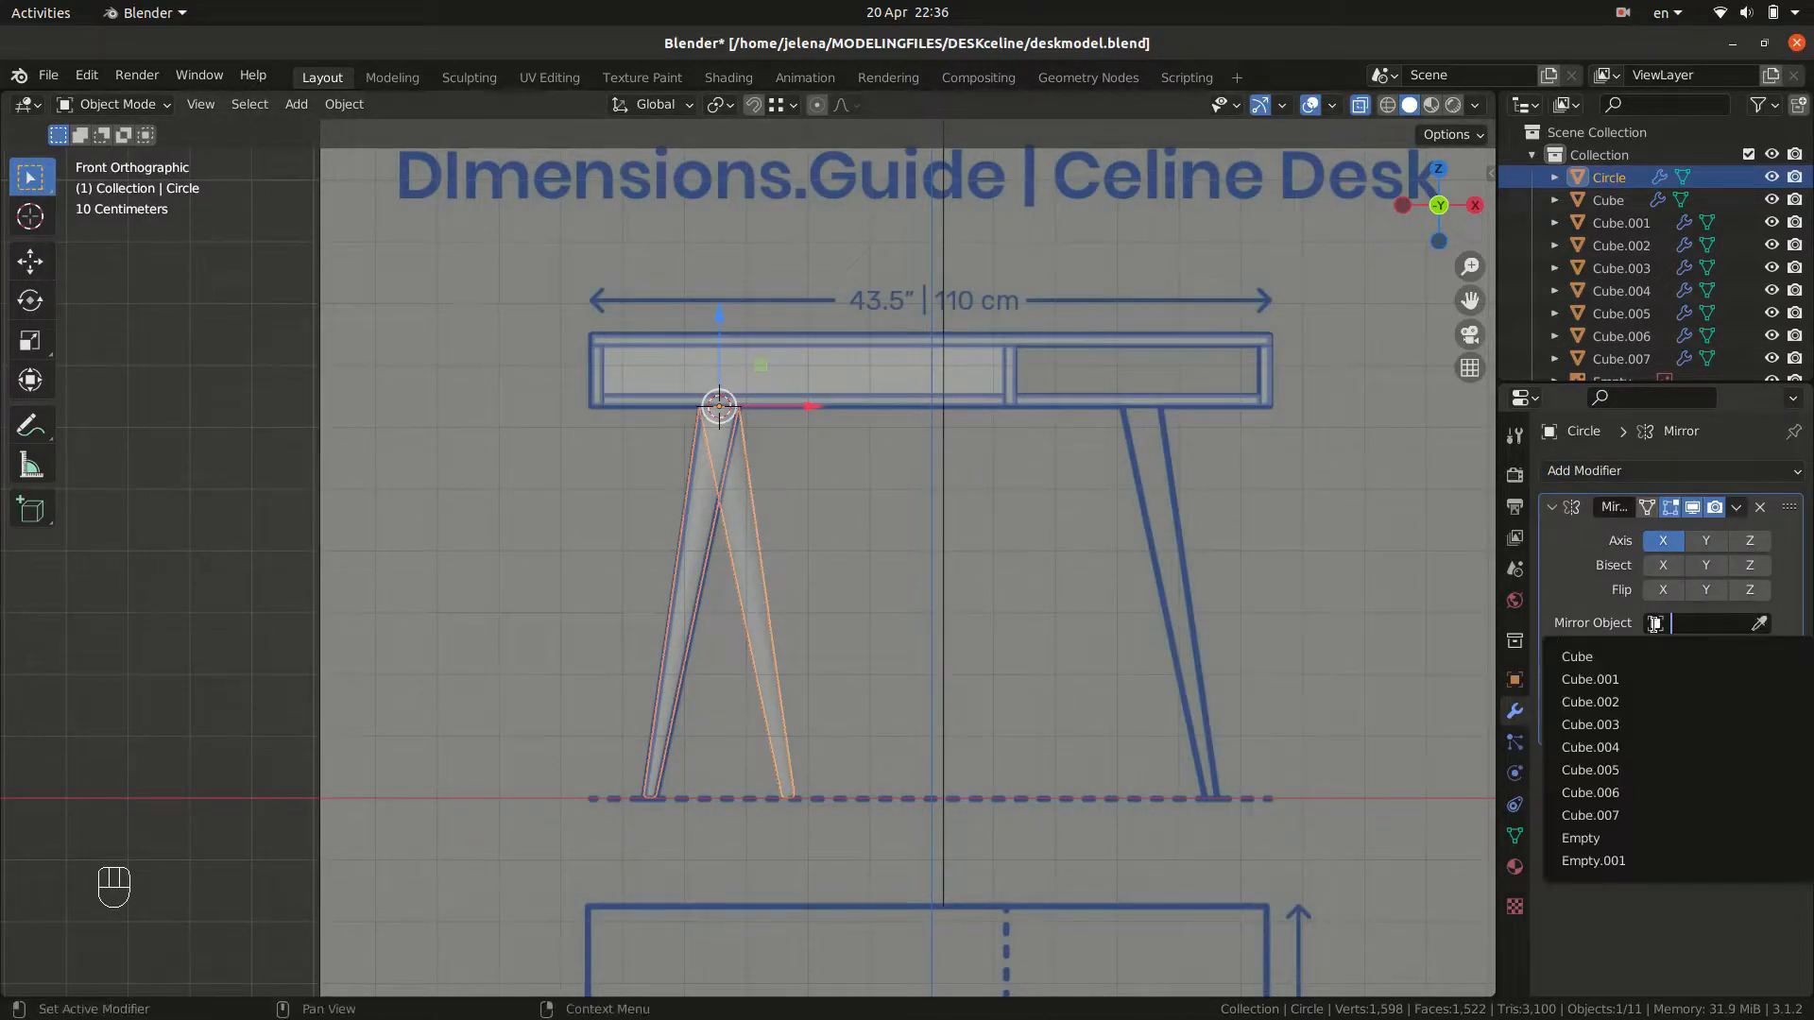
left_click(1641, 661)
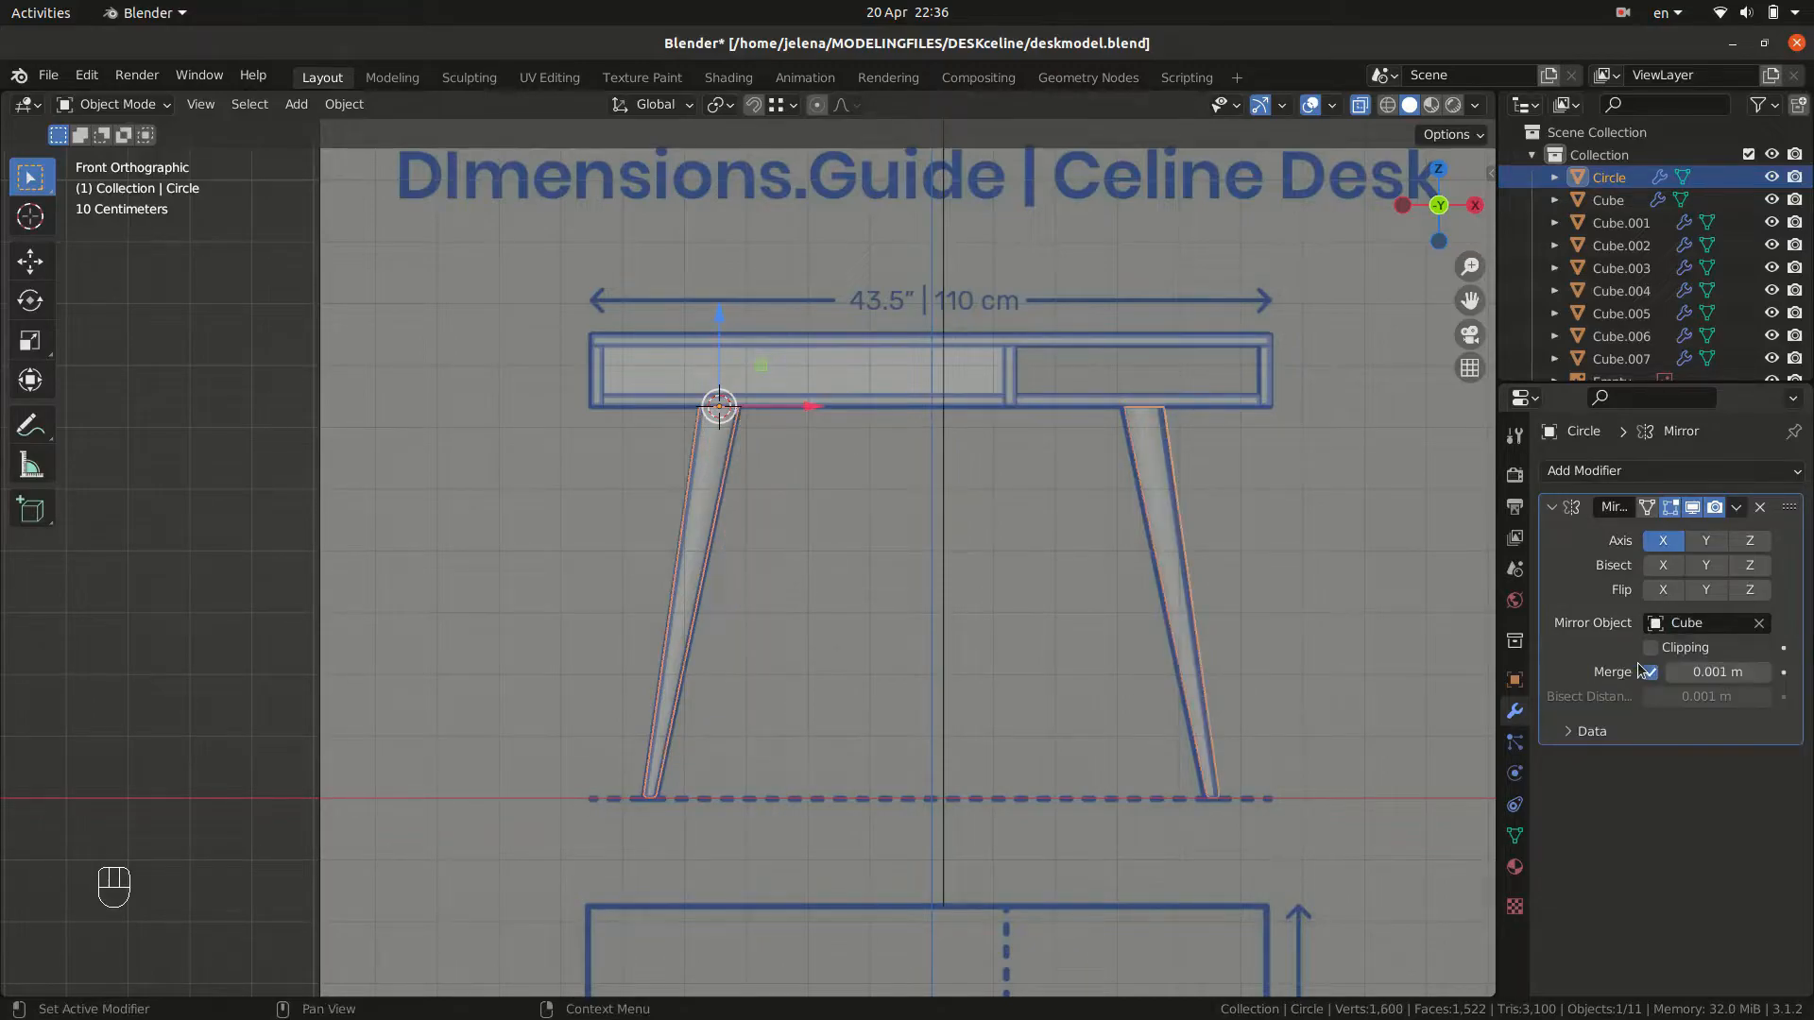
middle_click_drag(1324, 684, 1133, 699)
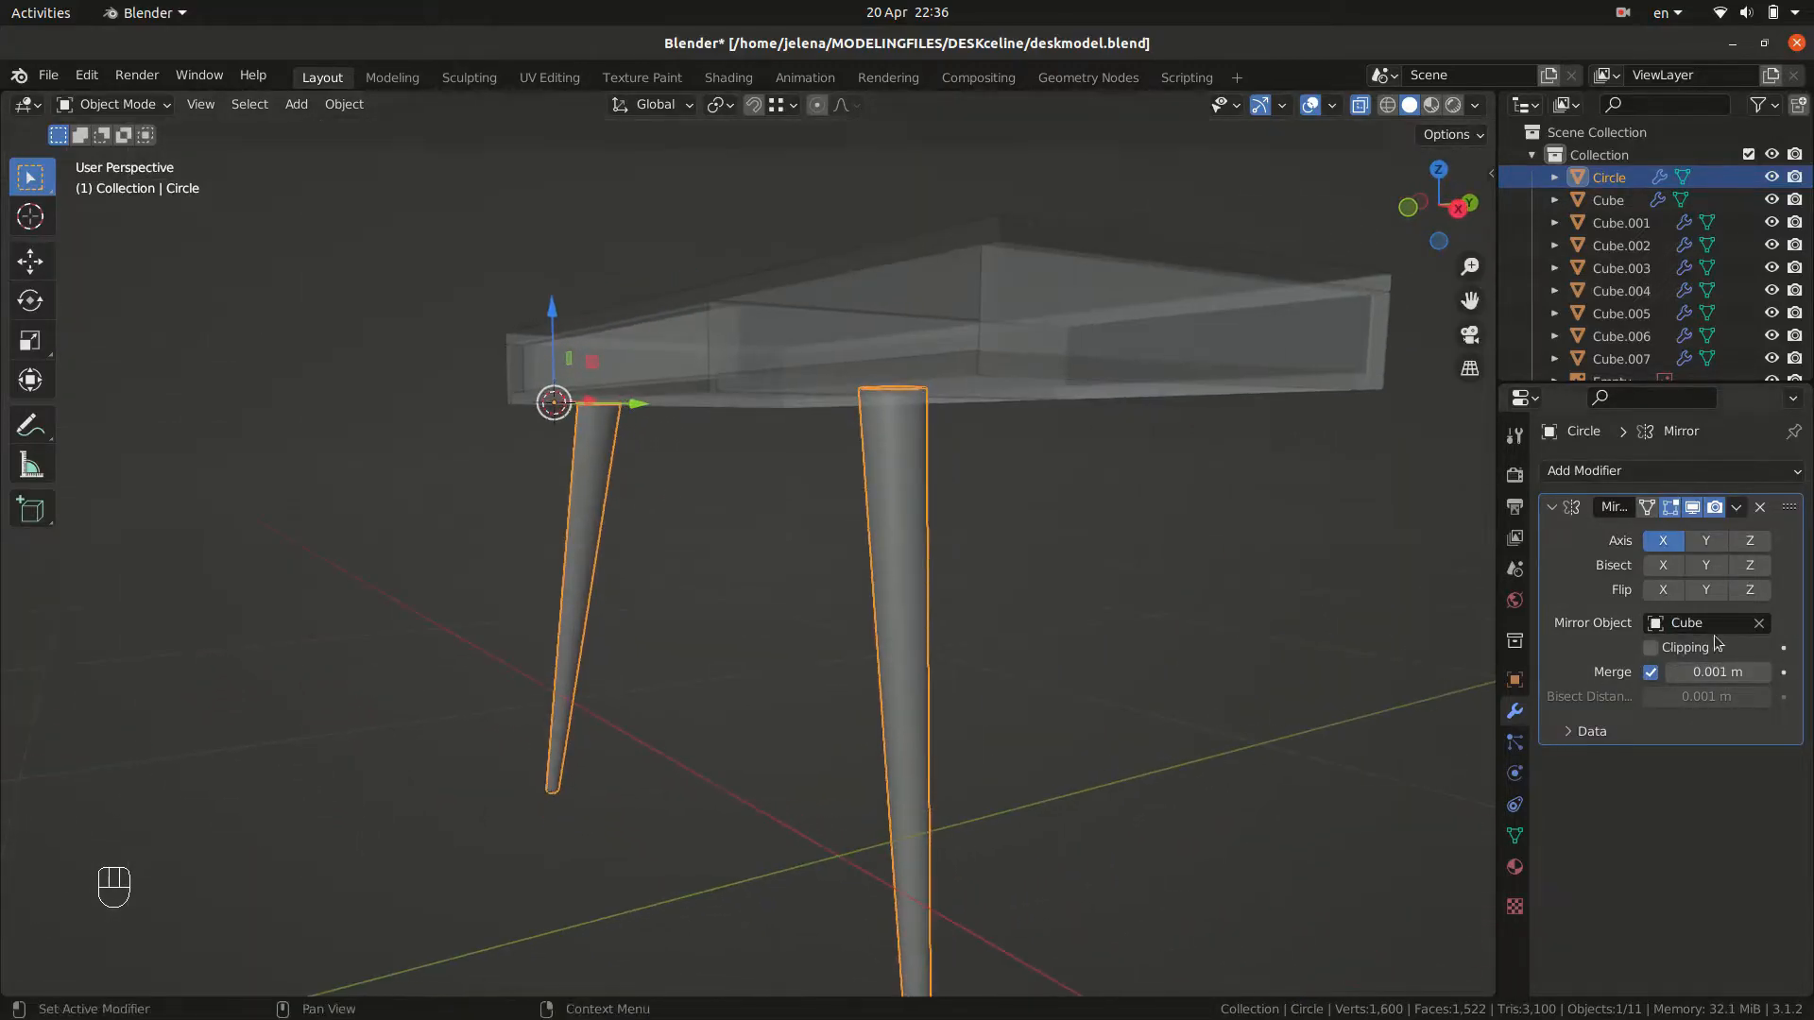
left_click(1706, 540)
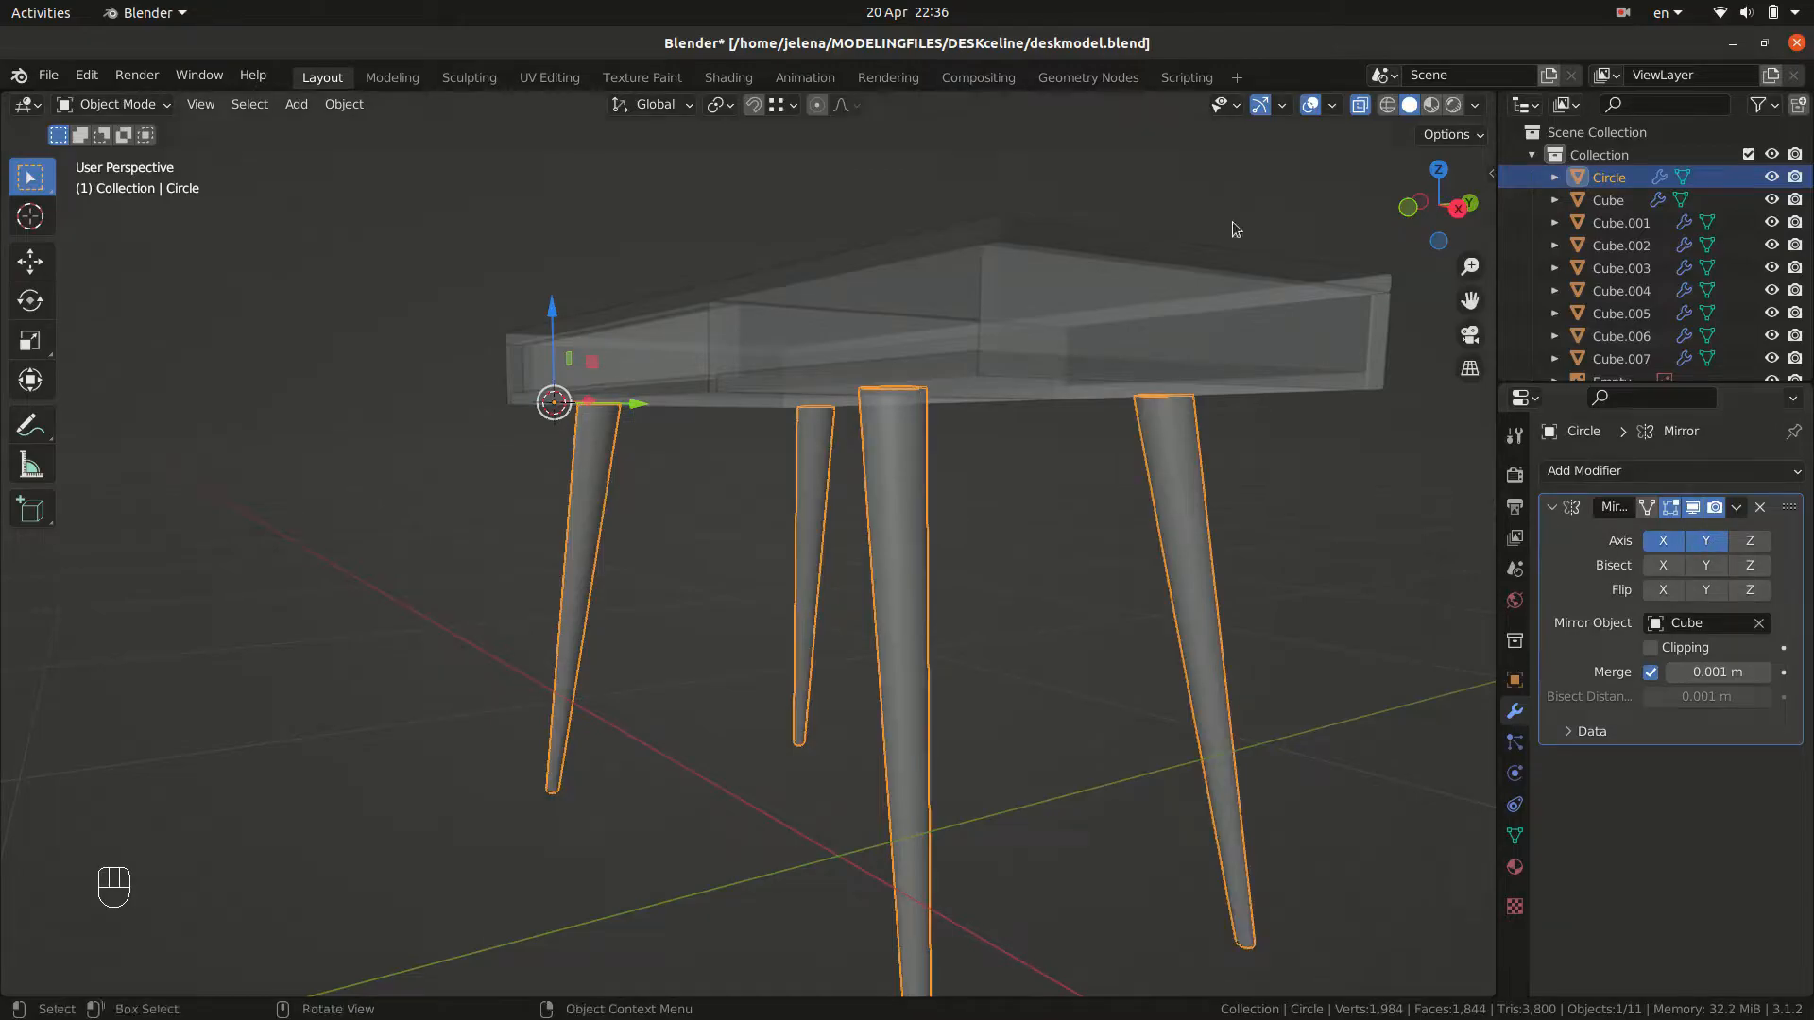
Turn off X-ray and check the four legs against the side and front references and in perspective.
left_click(1362, 106)
mouse_move(1271, 548)
middle_mouse_down()
mouse_move(1336, 541)
mouse_move(1307, 542)
middle_mouse_up()
key("KP_3")
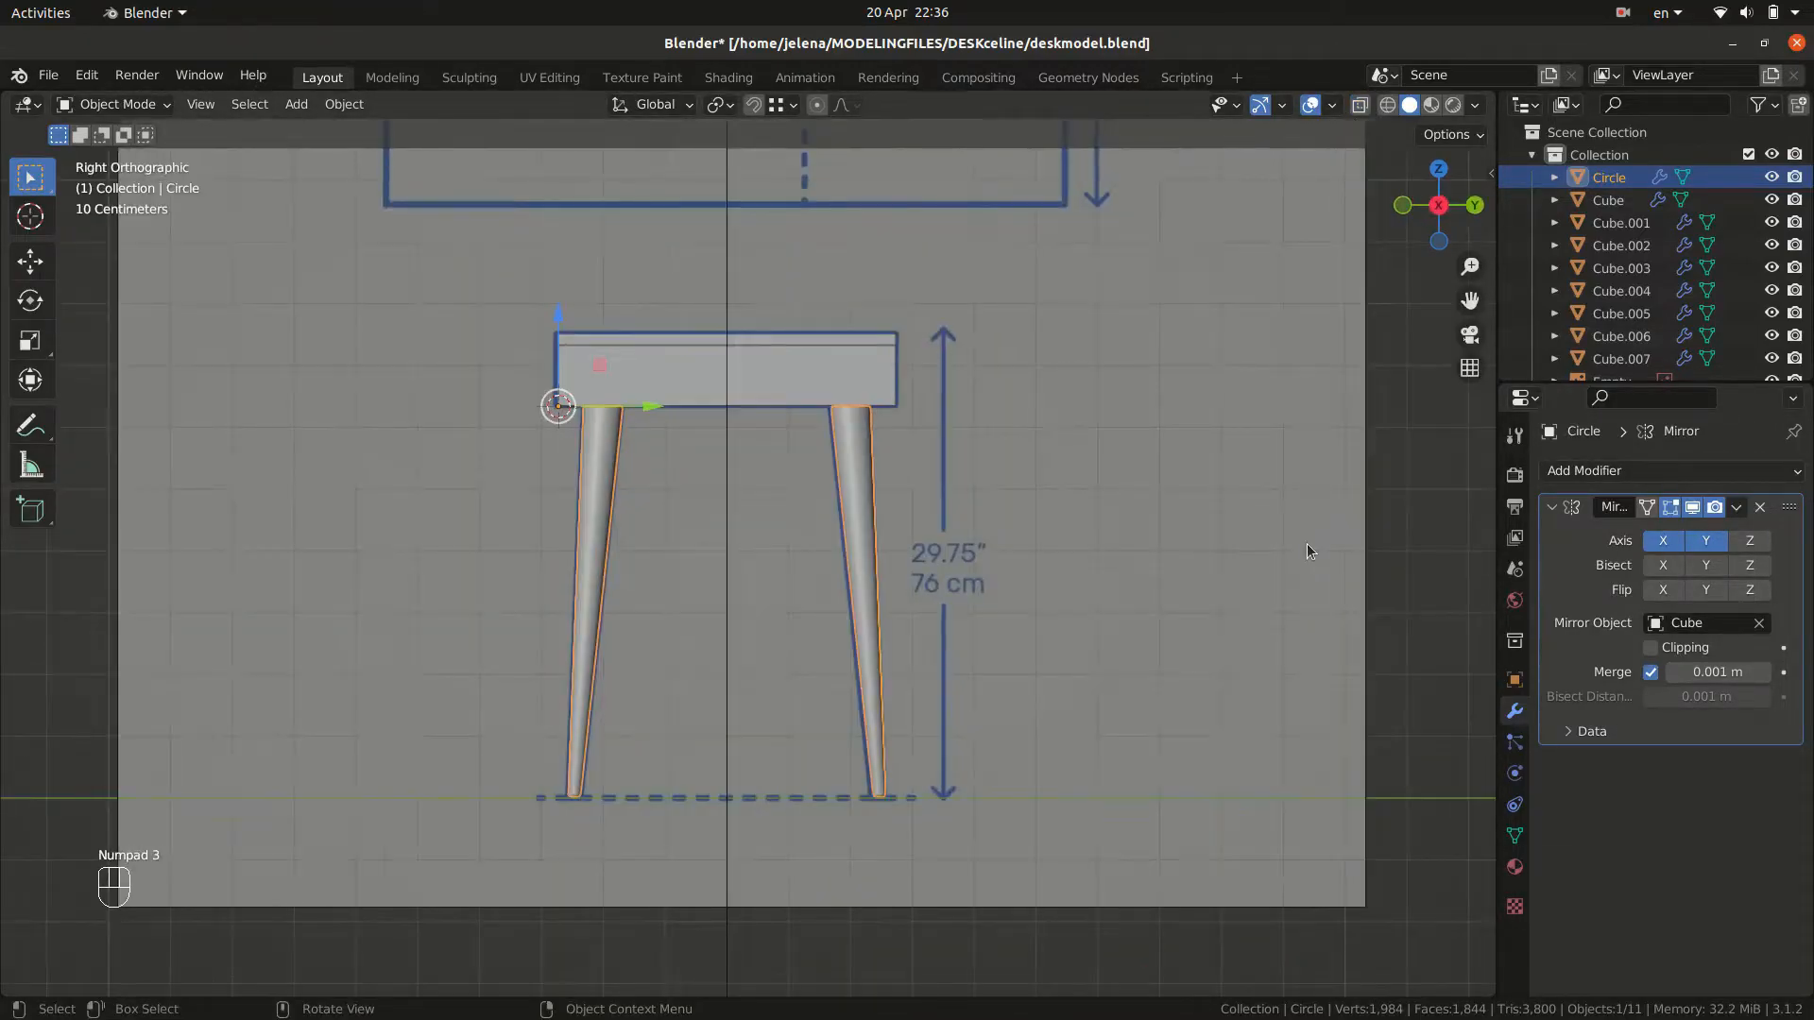
key("KP_1")
left_click(1189, 622)
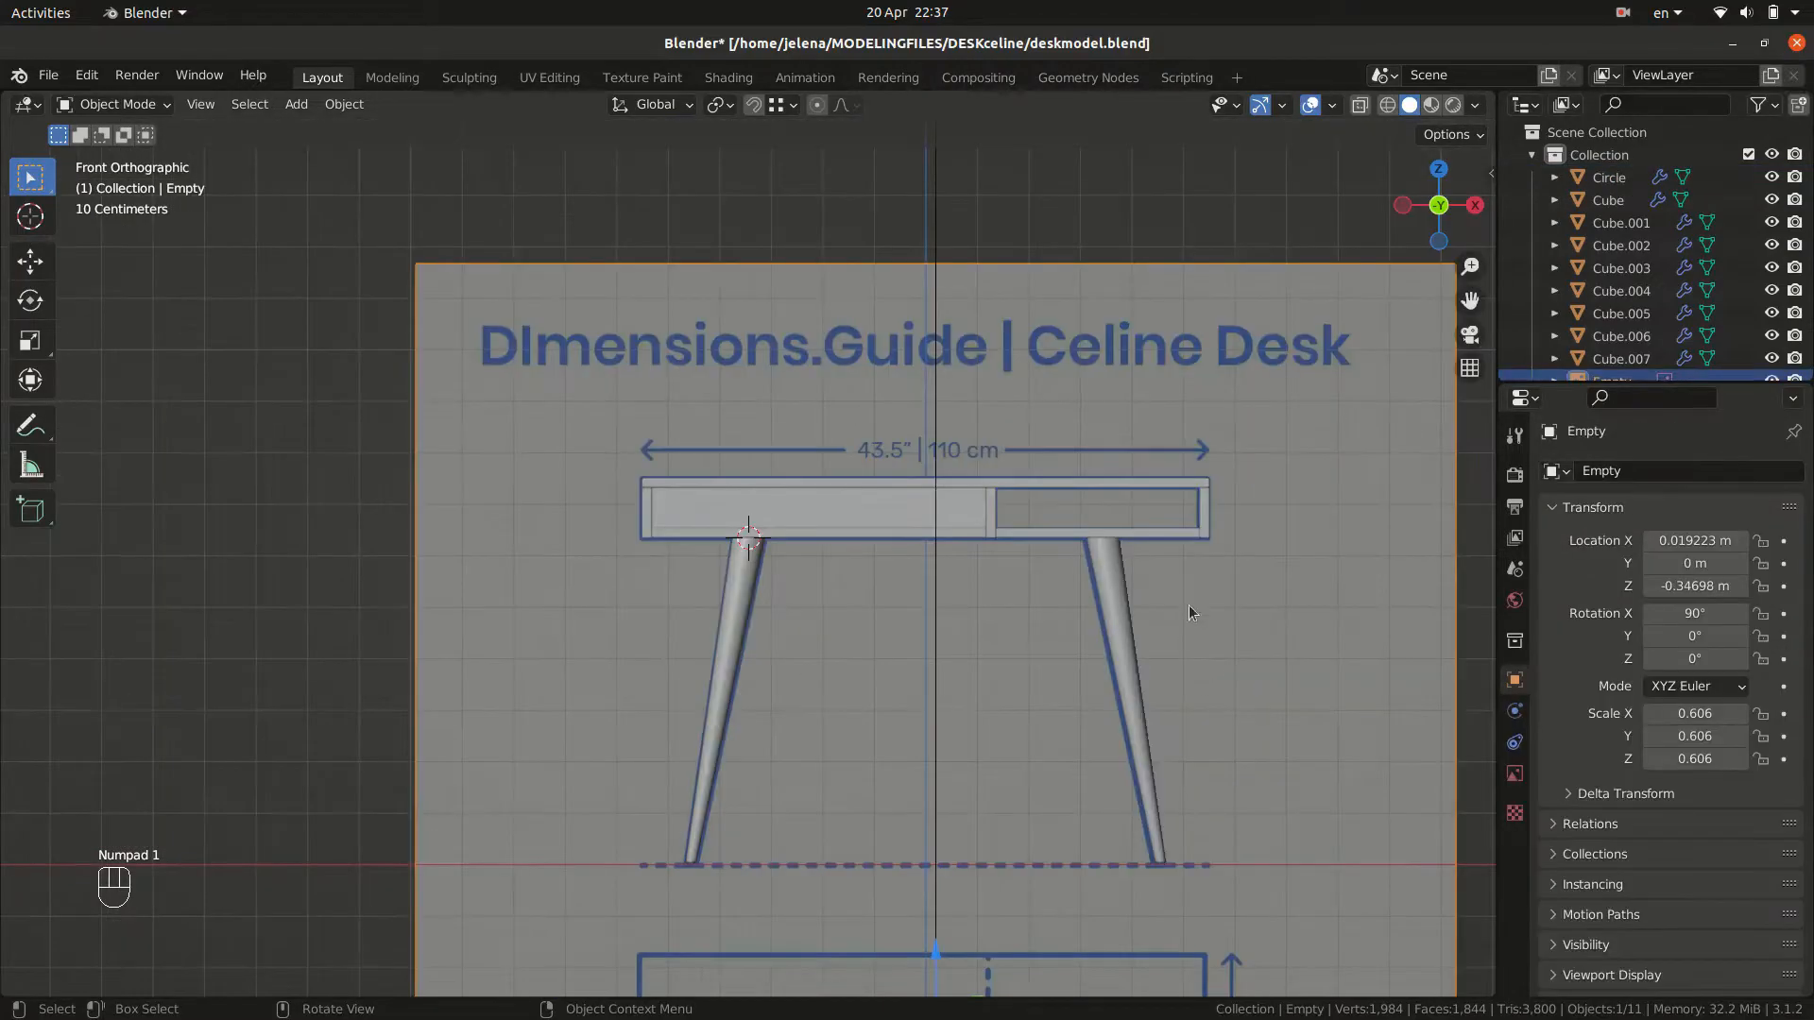
middle_click_drag(1239, 614, 1132, 636)
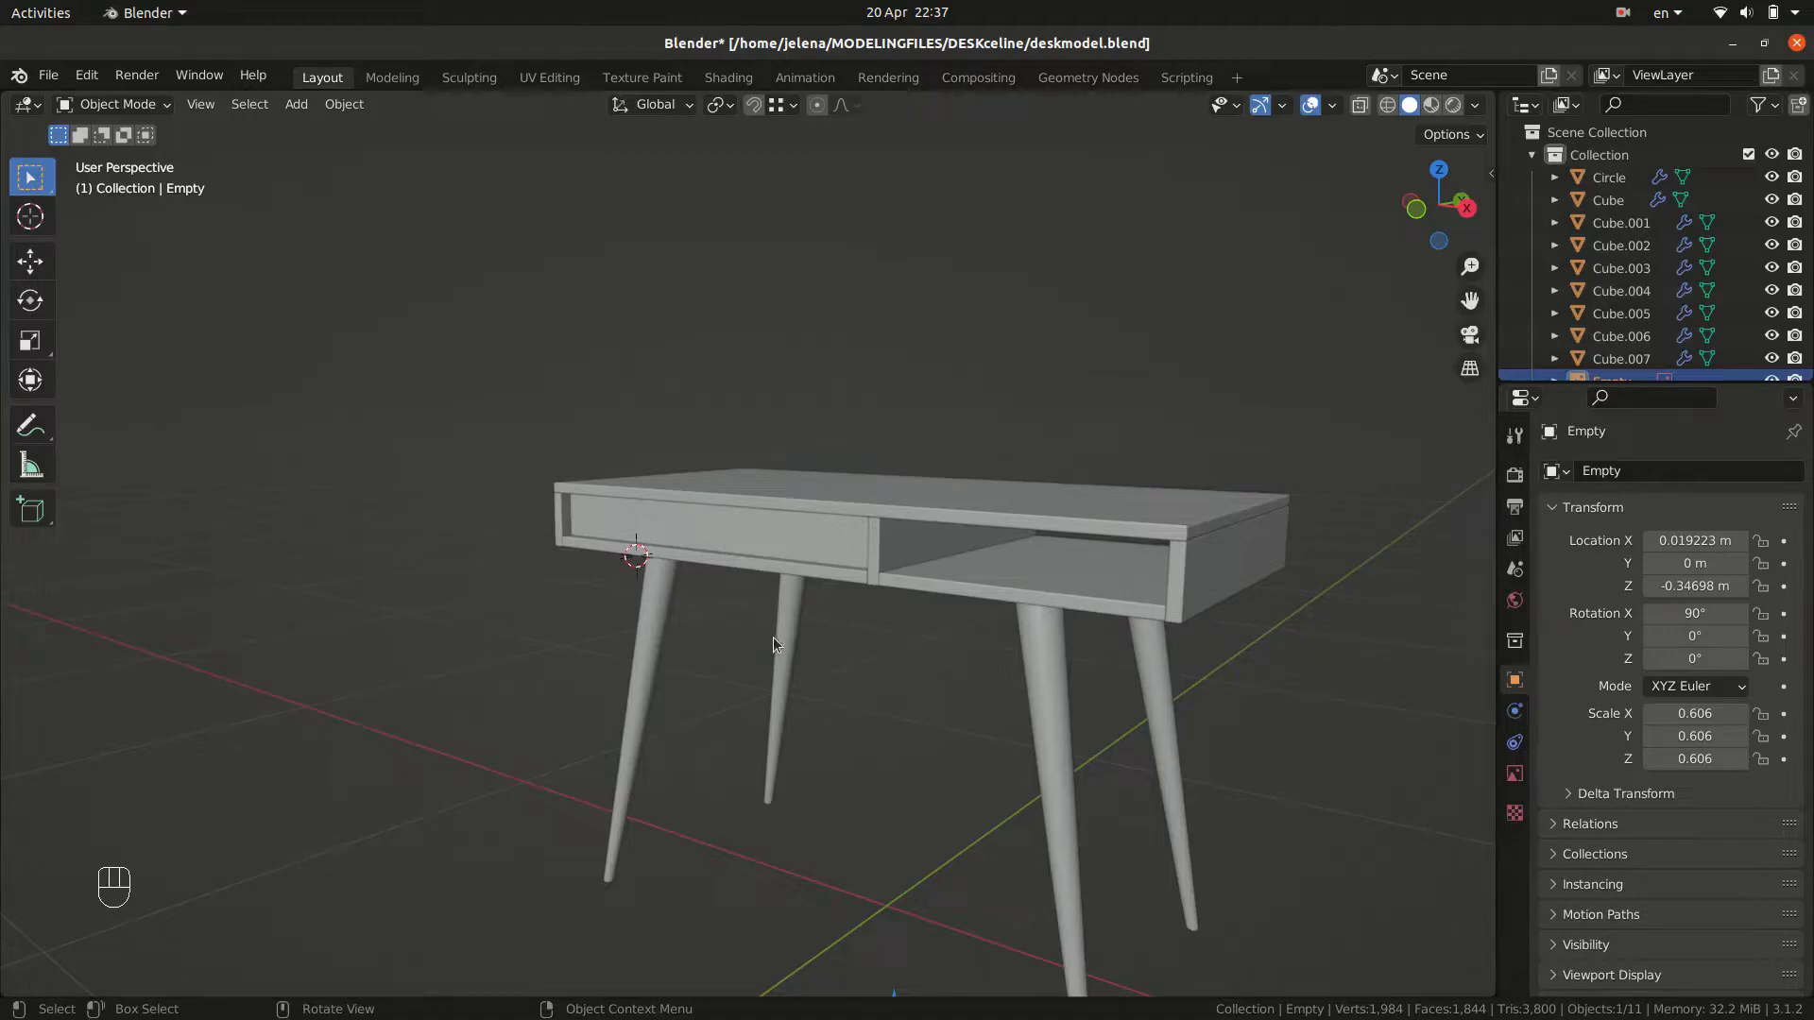
middle_click_drag(818, 679, 746, 615)
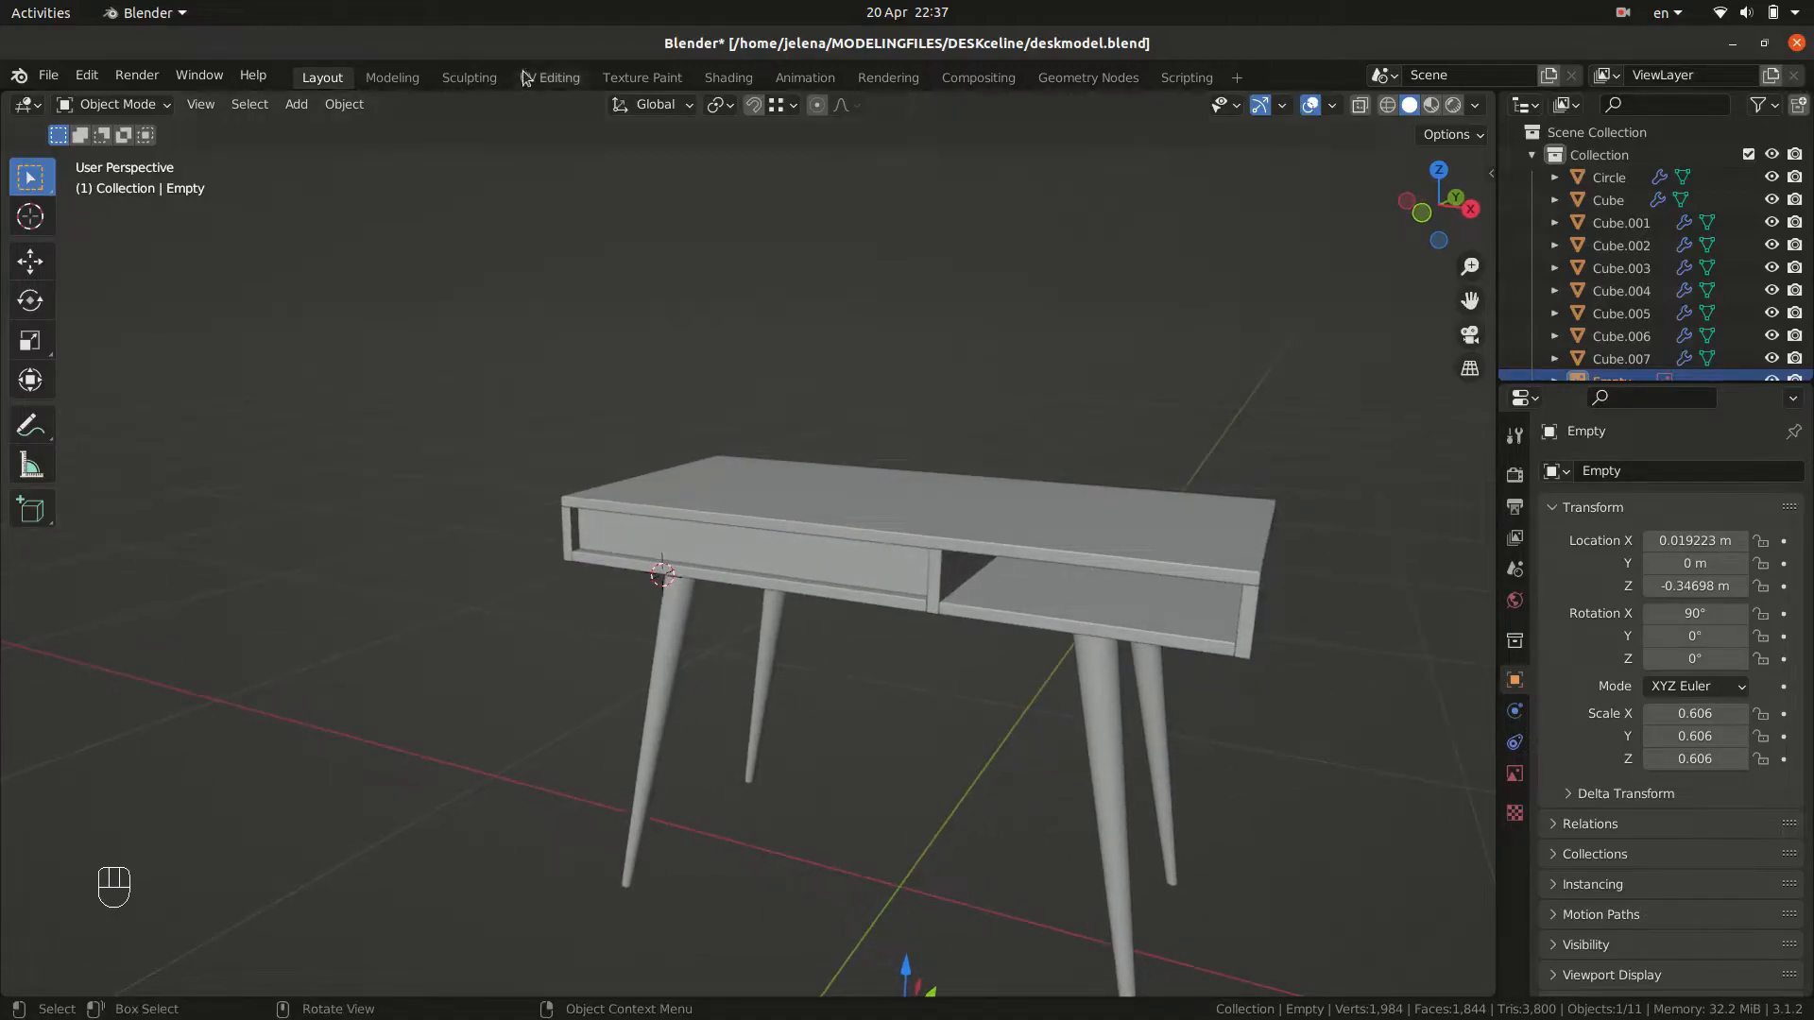
Select the desk frame, switch to the Shading workspace and show the World nodes in the shader editor.
left_click(943, 521)
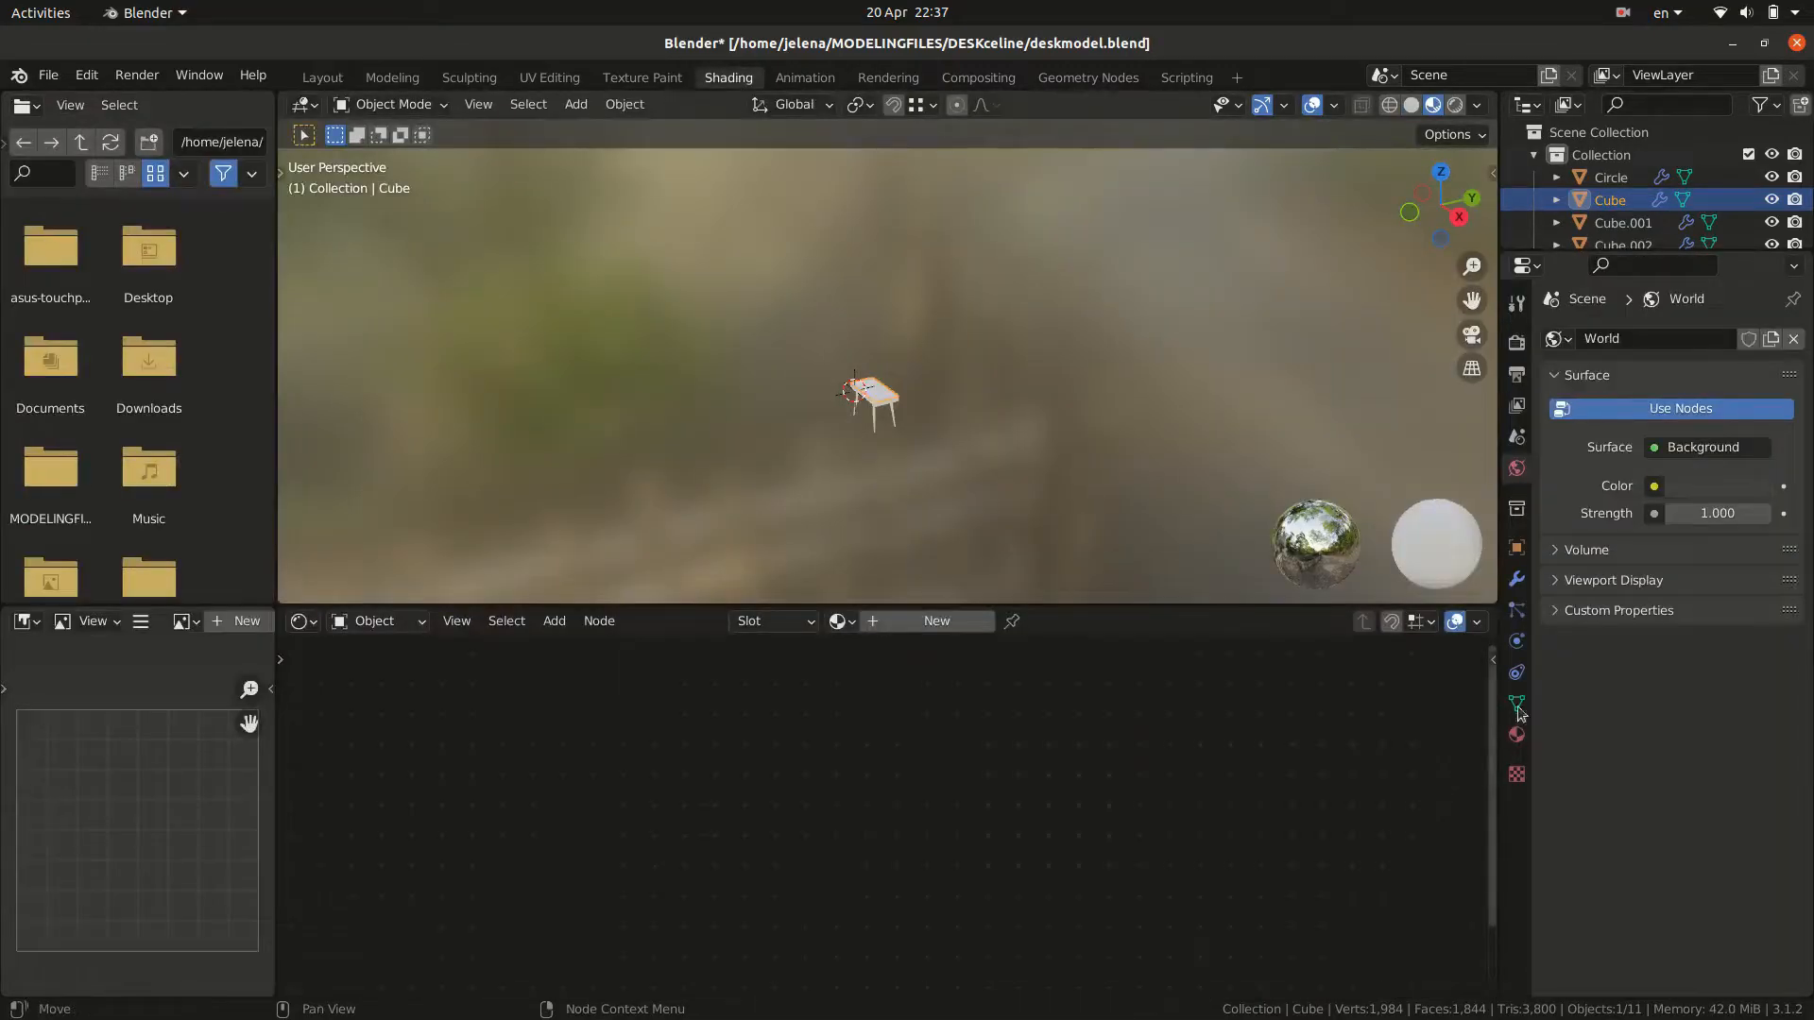
left_click(1515, 733)
scroll(973, 501, "up", 5)
middle_click_drag(972, 502, 1080, 431)
left_click(388, 626)
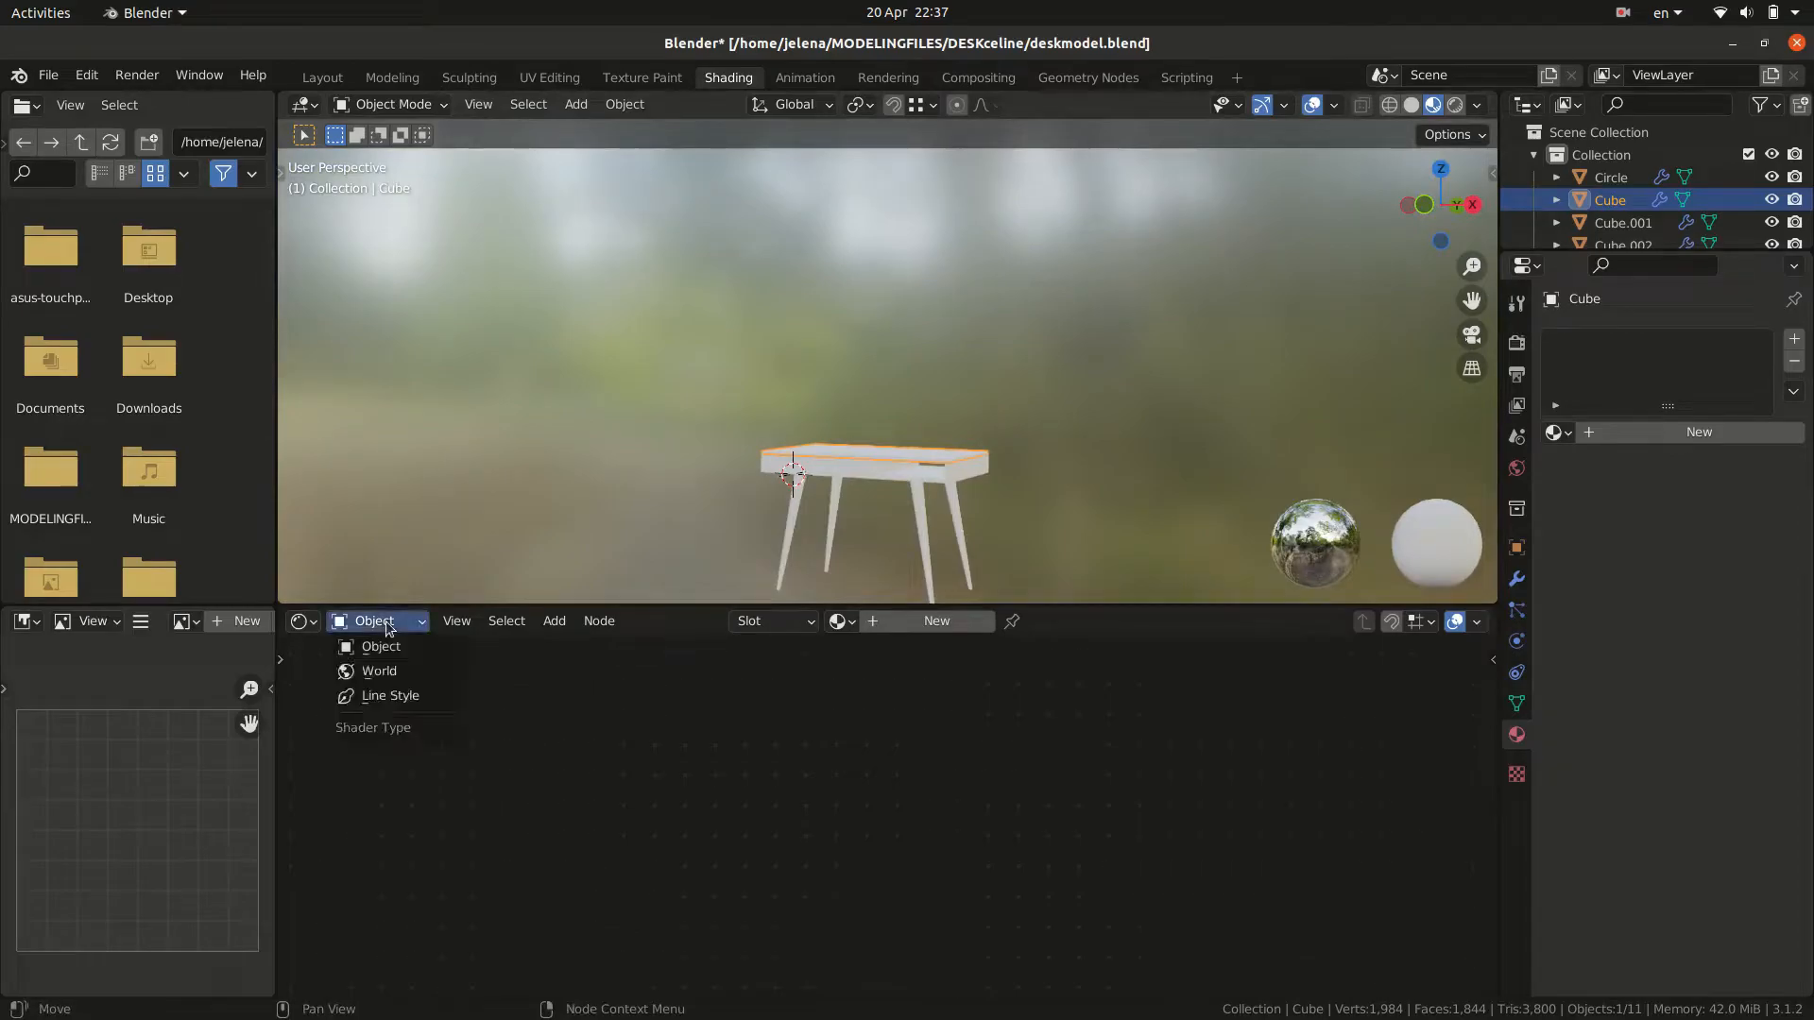
left_click(386, 671)
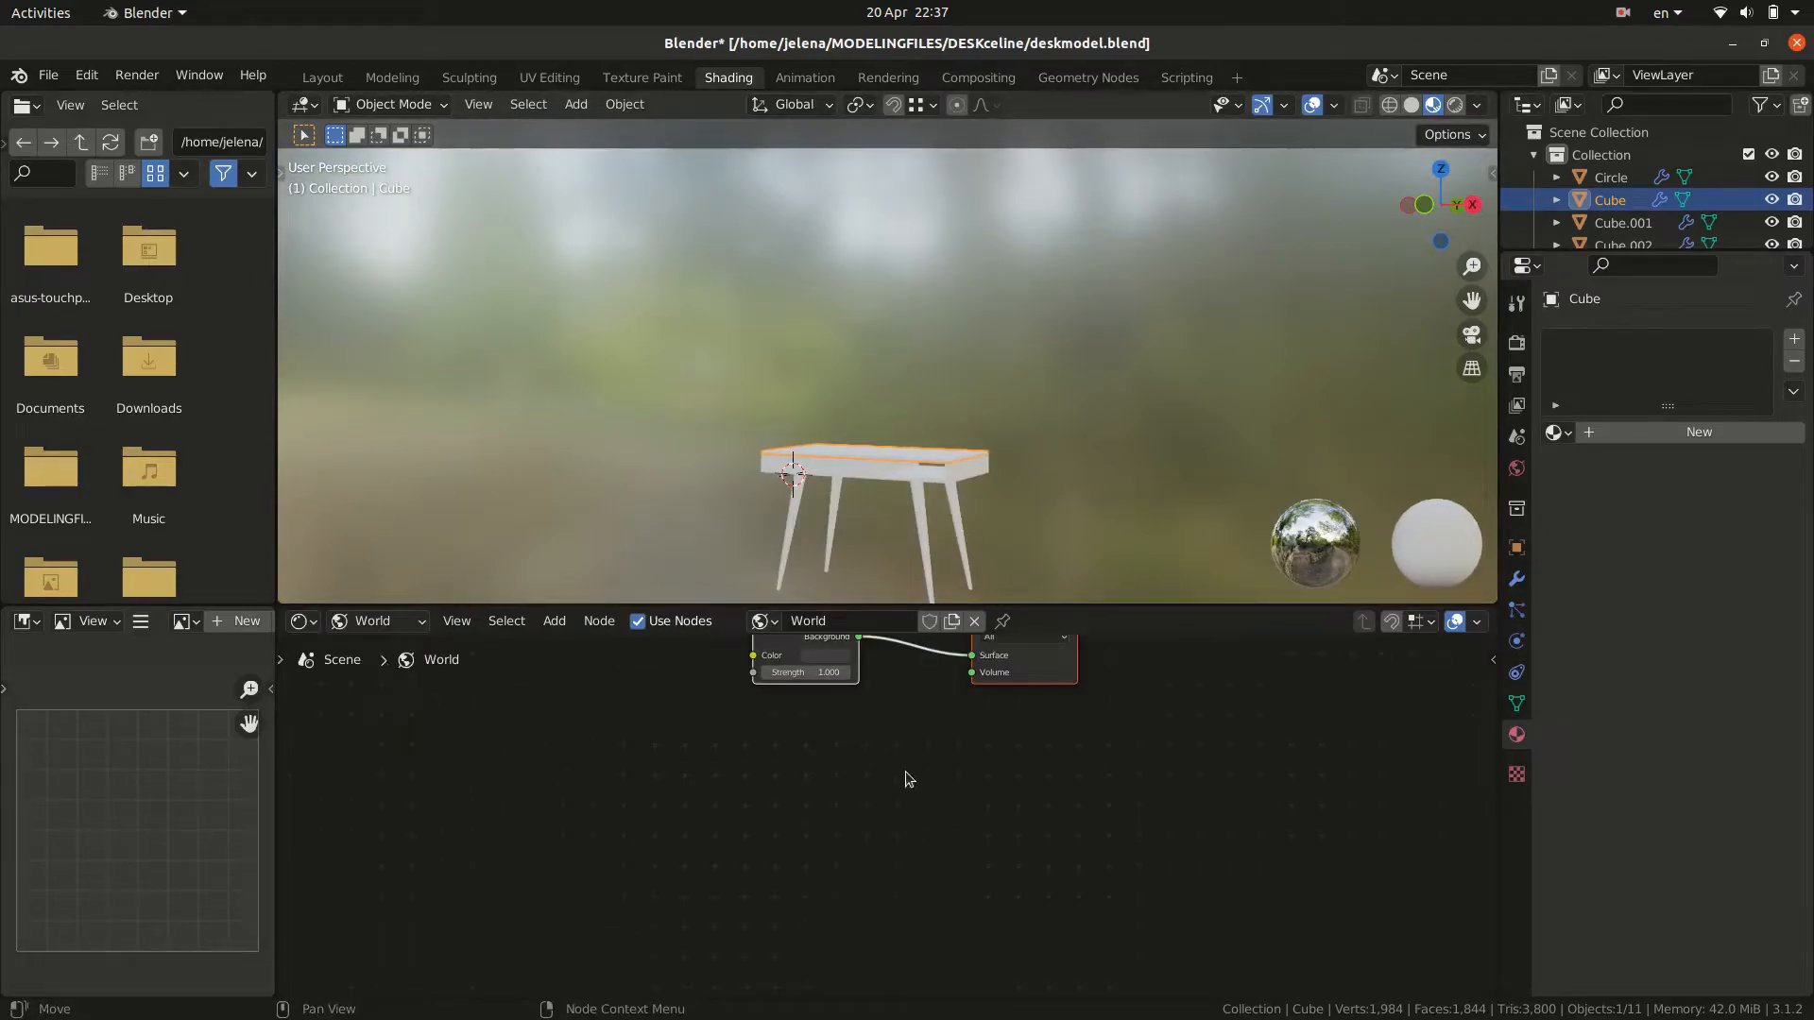
key("Home")
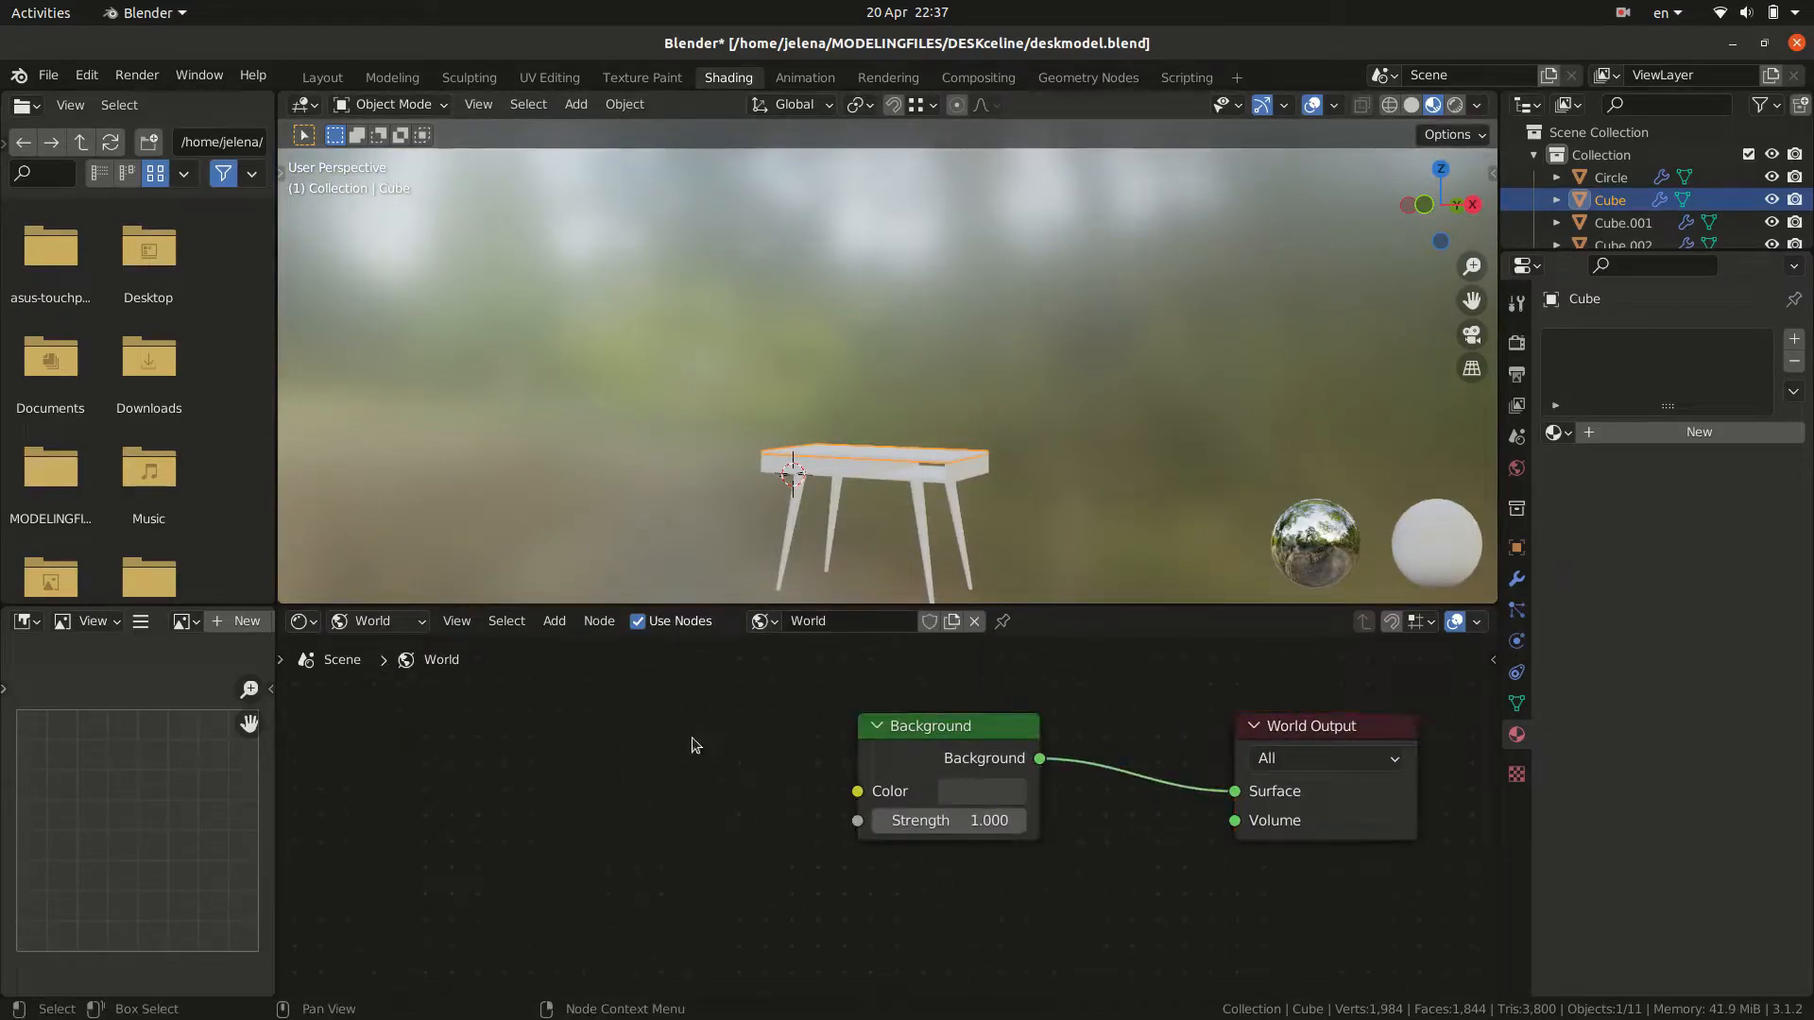
Add an Environment Texture node beside the Background node in the world shader.
key("shift+a")
mouse_move(688, 840)
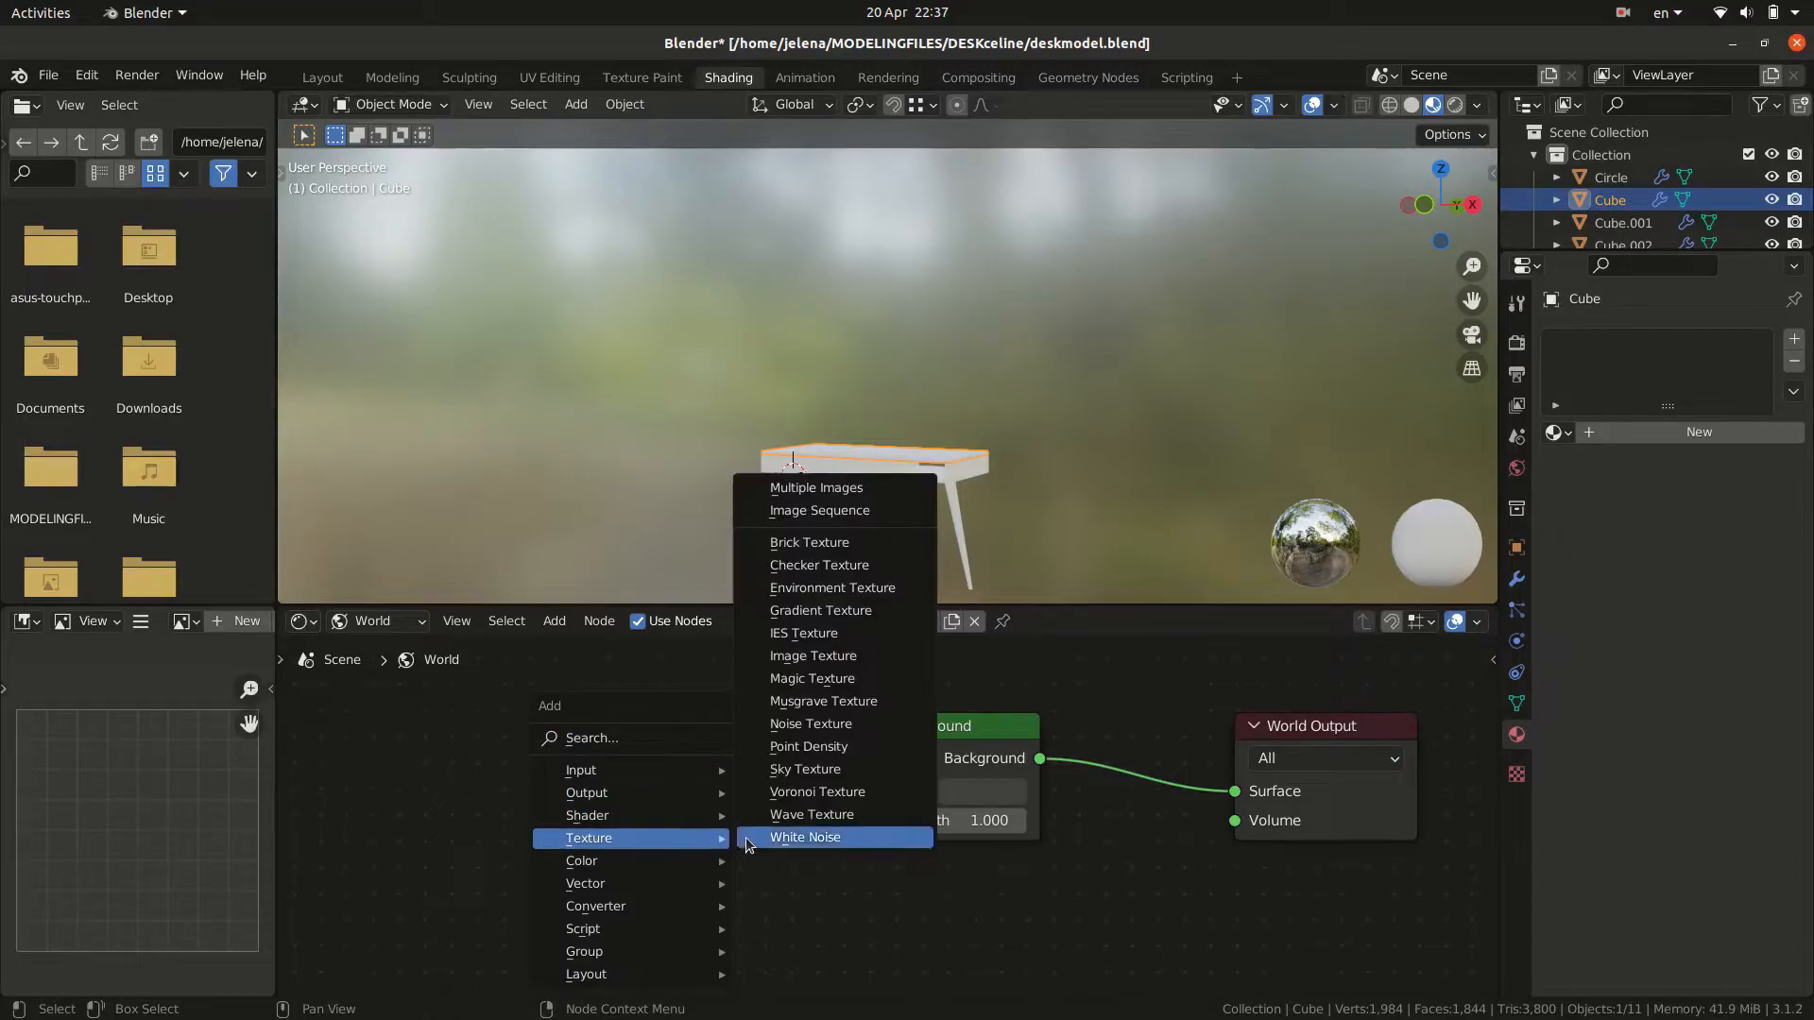
left_click(815, 593)
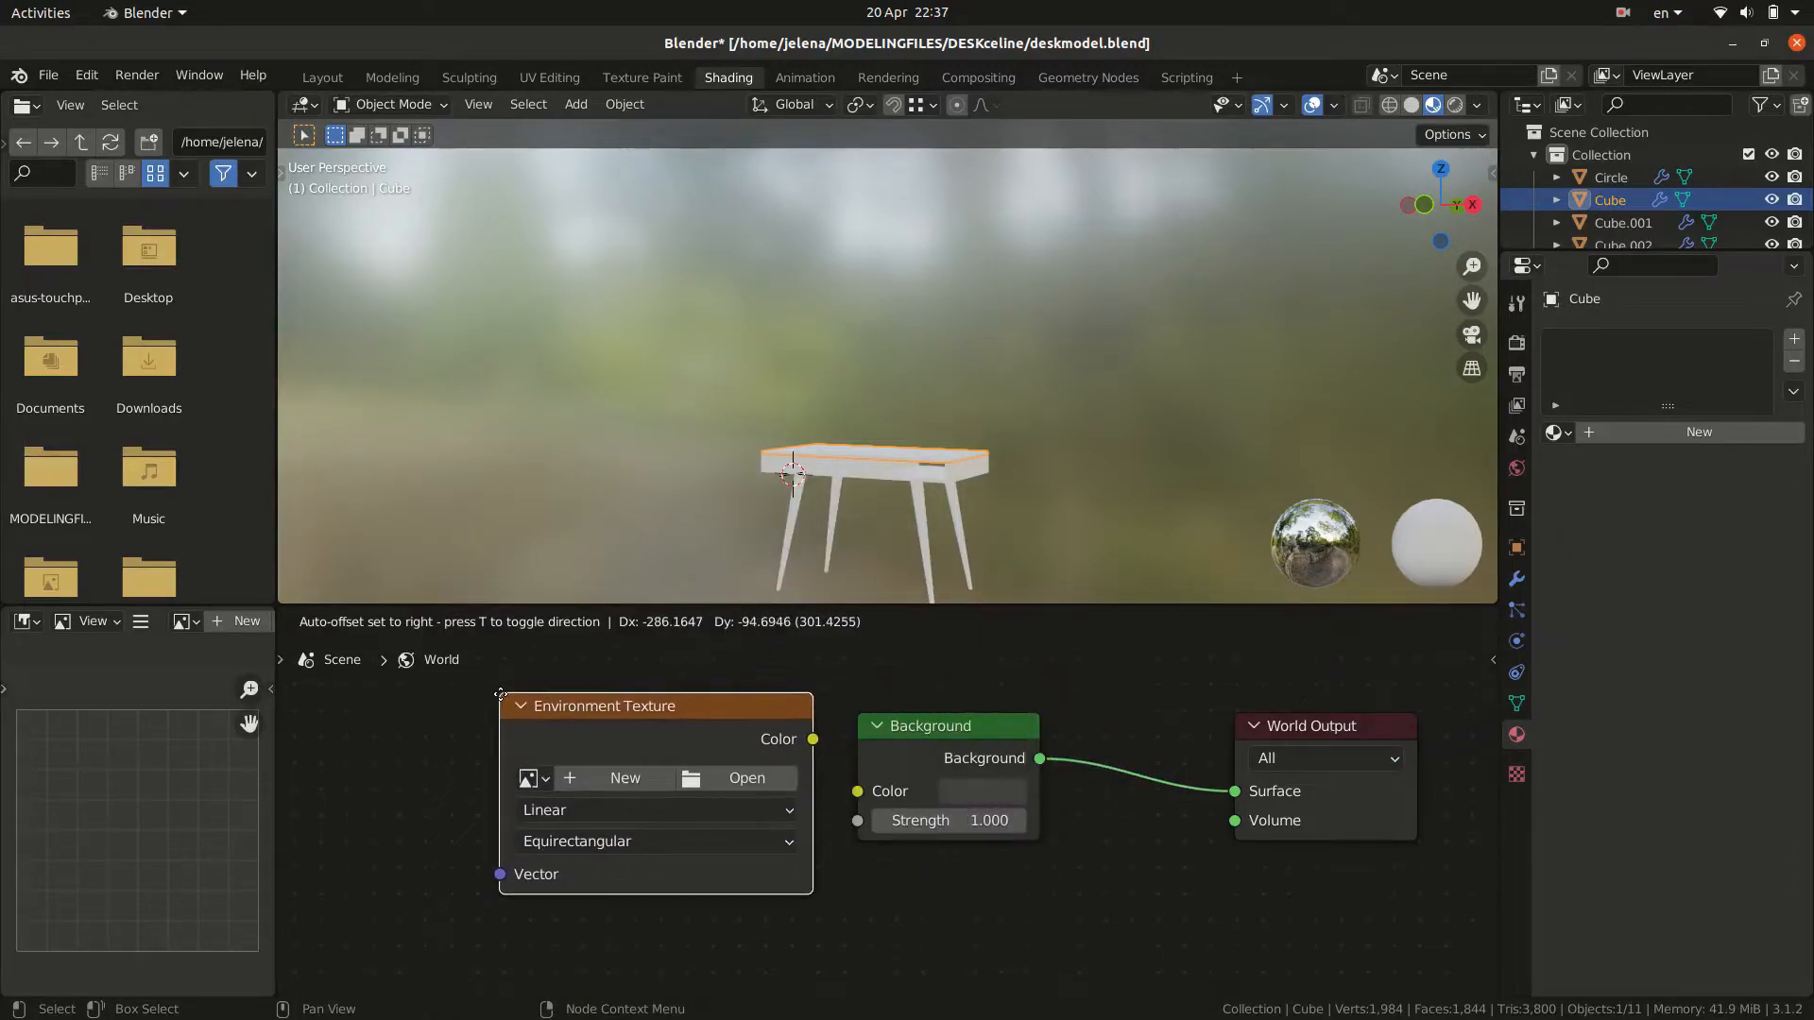
left_click(434, 708)
Load entrance_hall_4k.exr from the HDRIs folder into the Environment Texture and connect its Color to the Background Color.
left_click(739, 788)
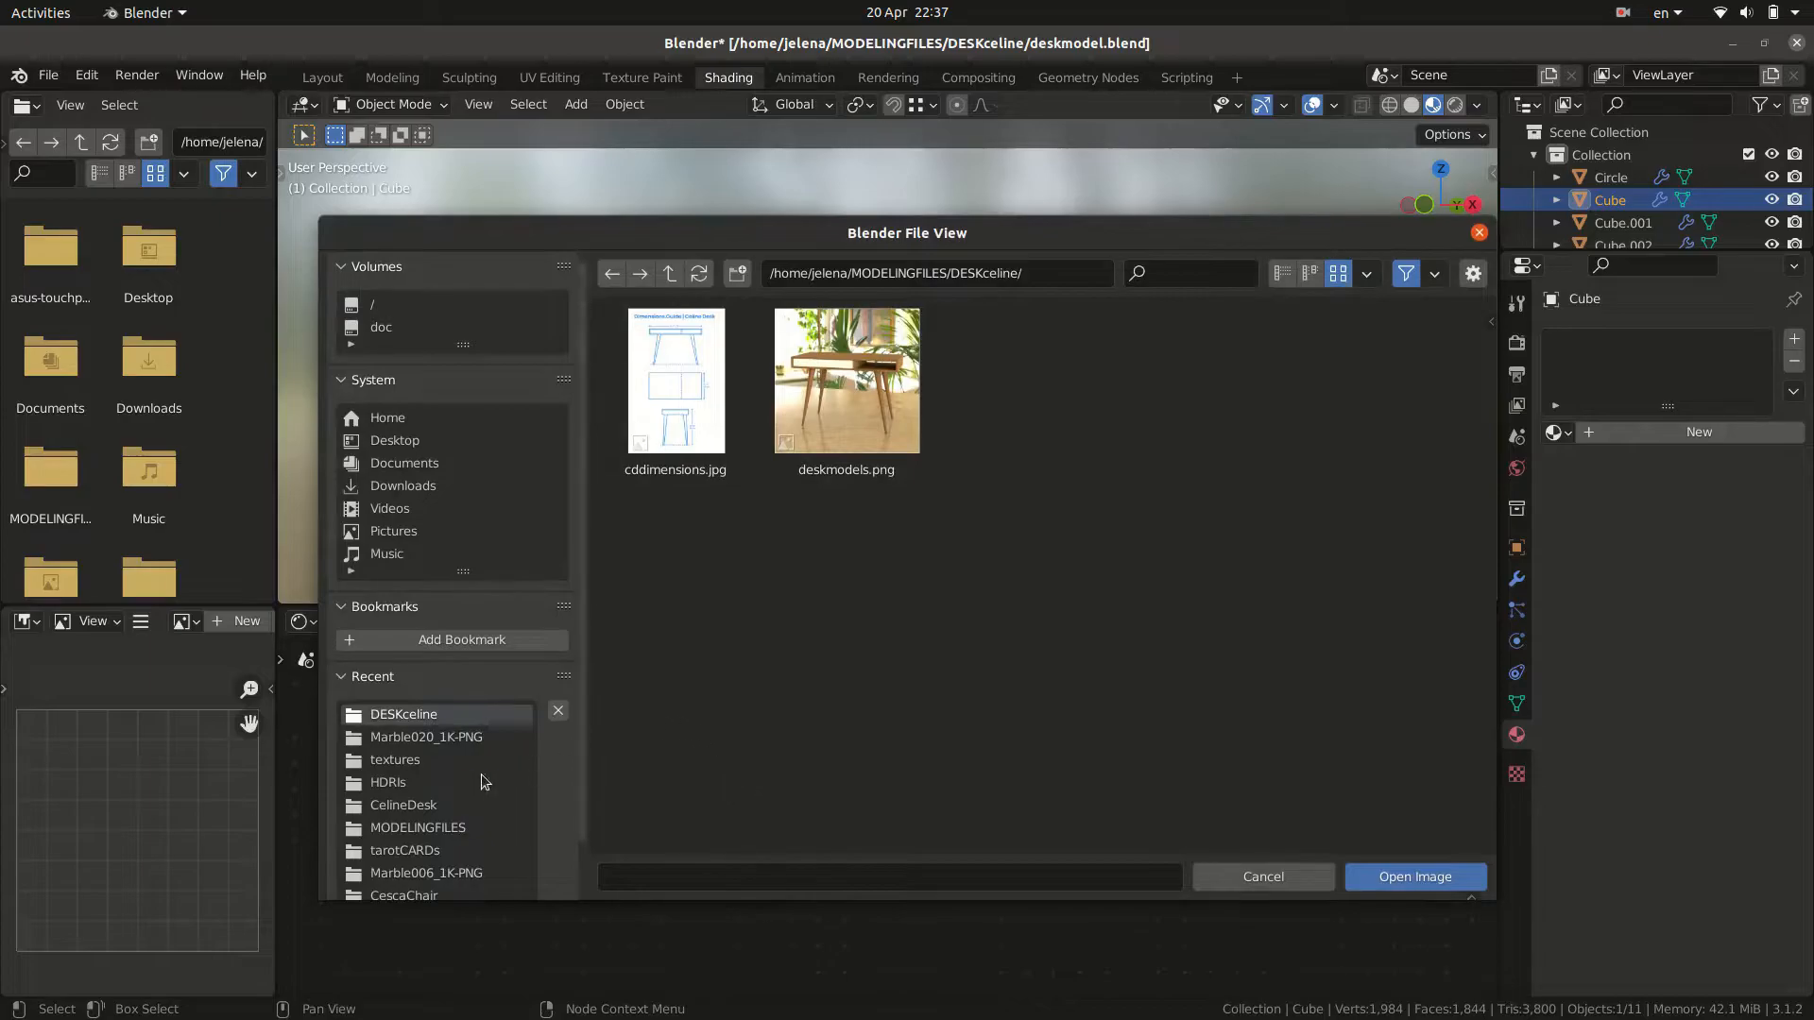
left_click(421, 784)
left_click(898, 439)
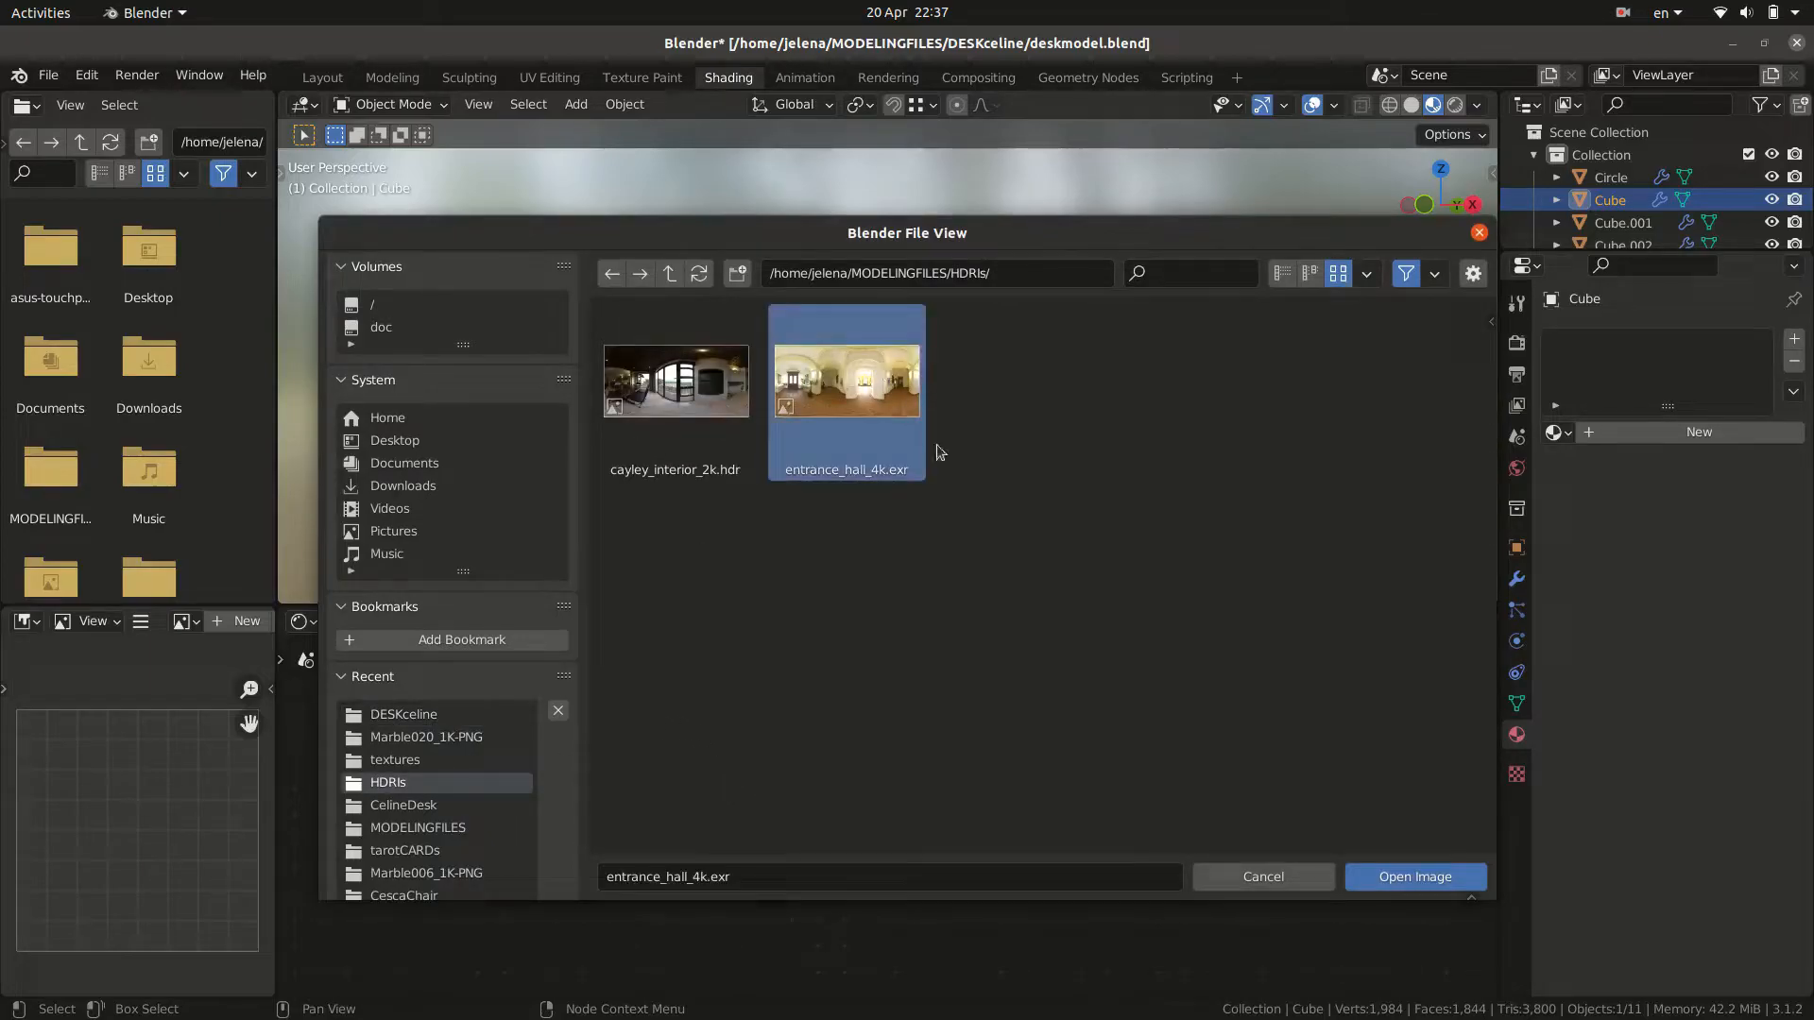
left_click(1417, 879)
left_click_drag(791, 746, 857, 794)
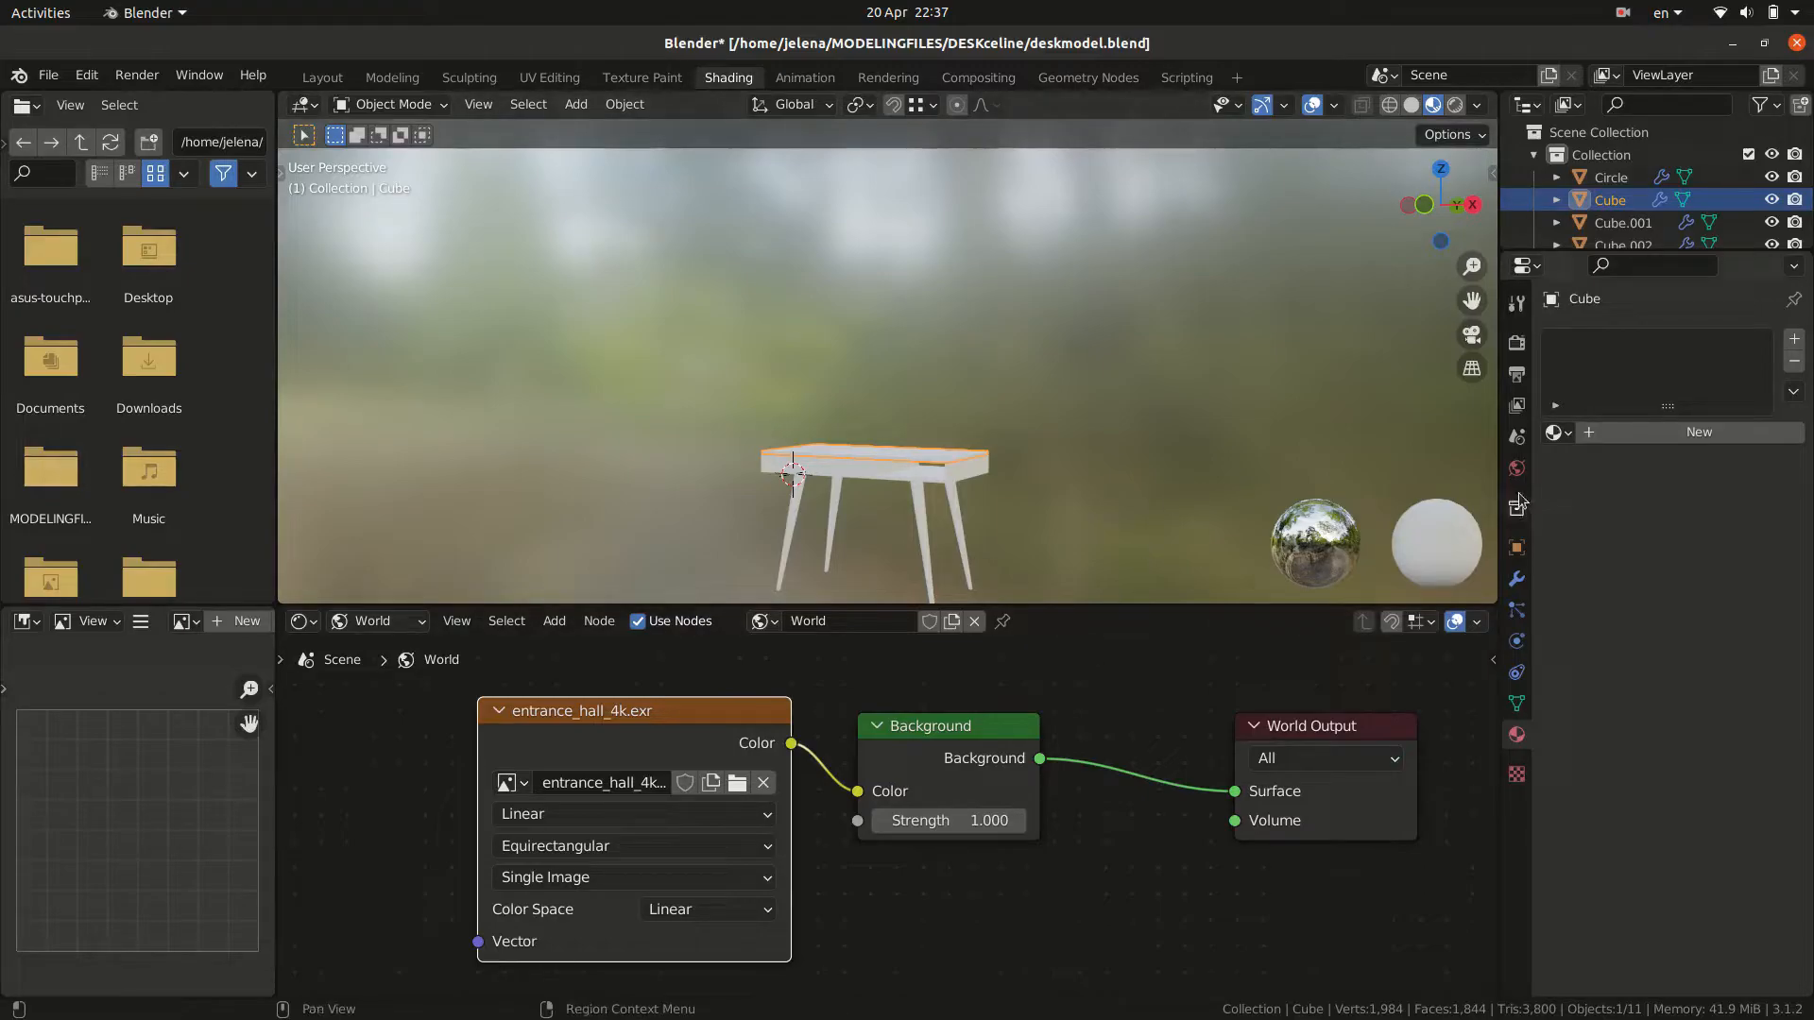
Preview the HDRI in rendered shading, return the viewport to solid and switch the shader editor to Object.
left_click(1456, 106)
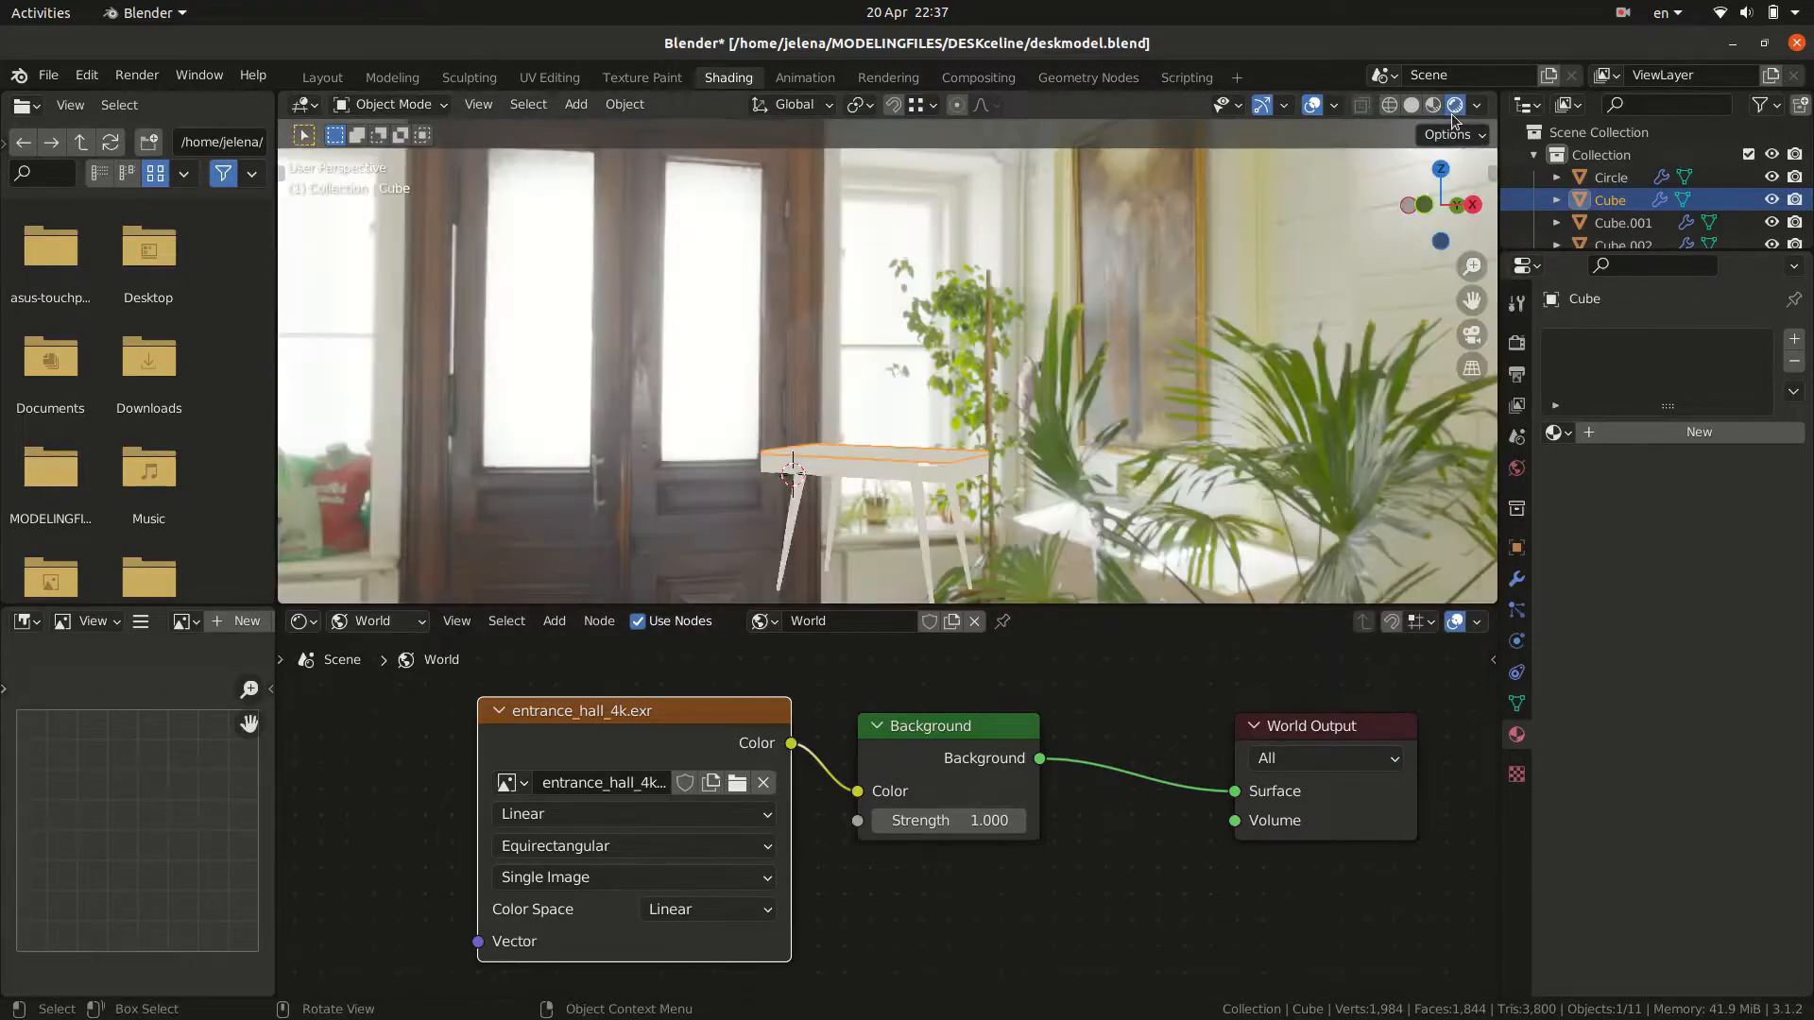
left_click(1411, 106)
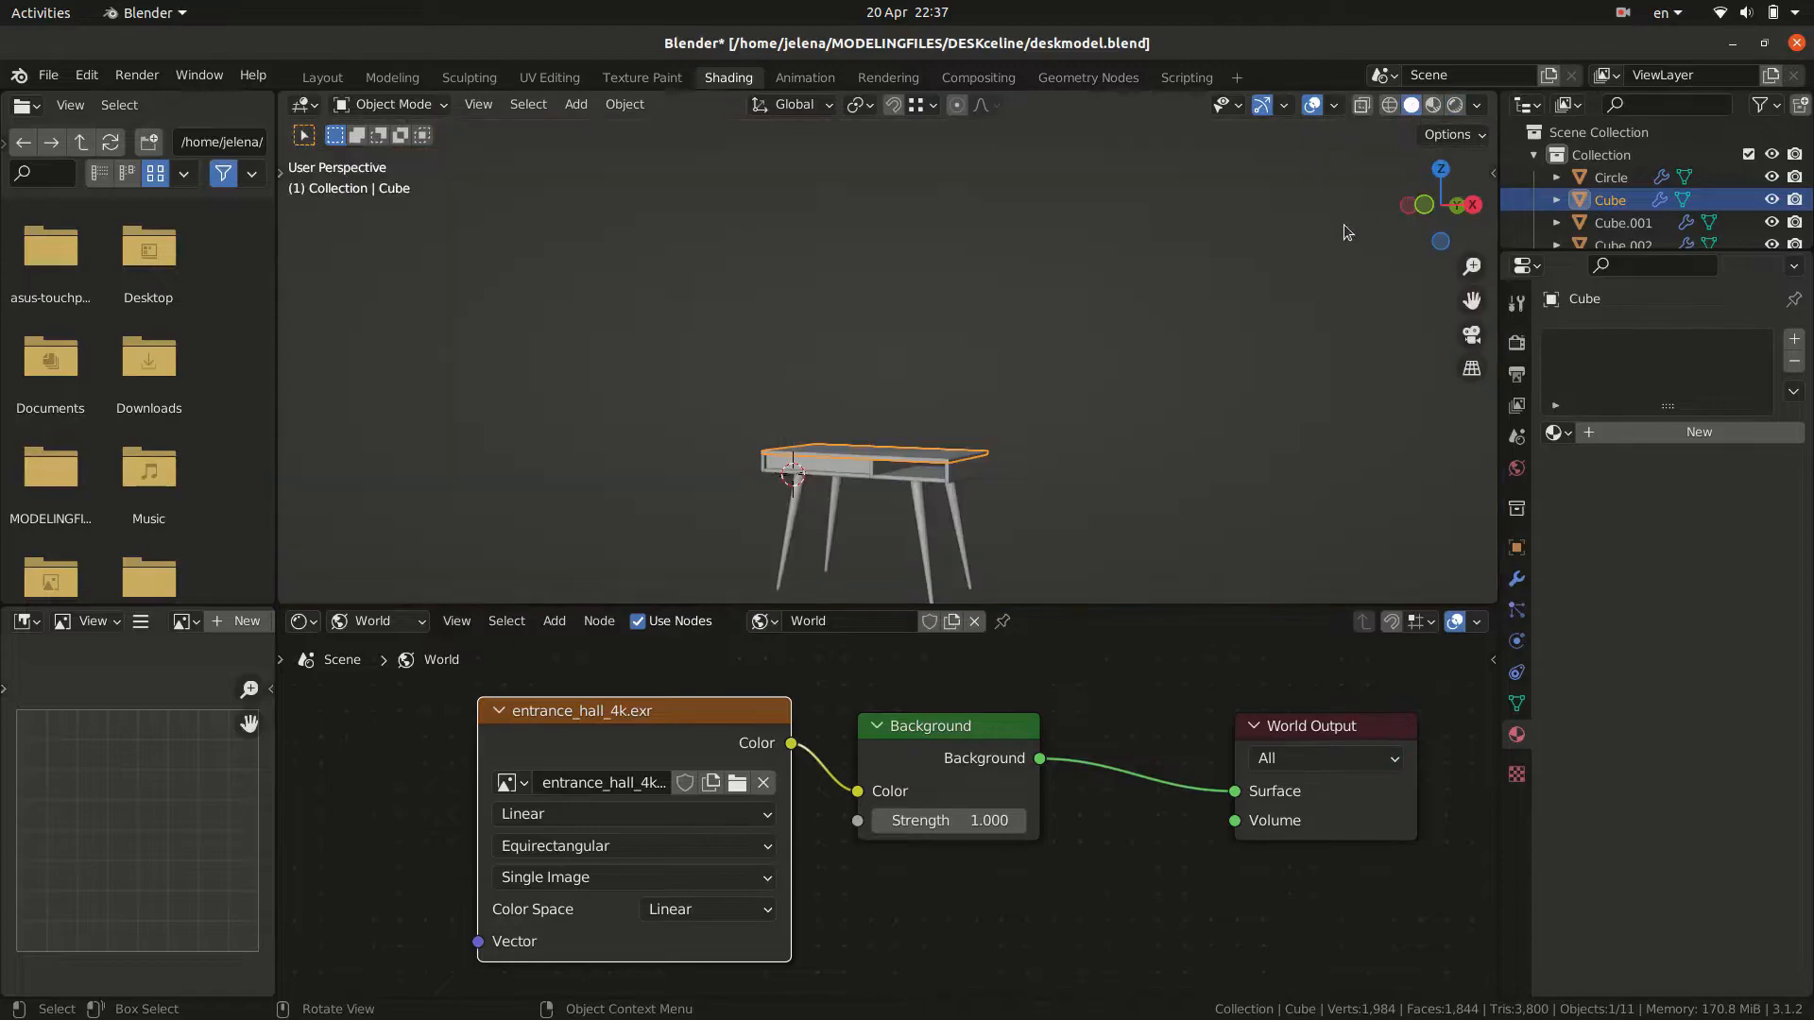
left_click(341, 624)
left_click(359, 649)
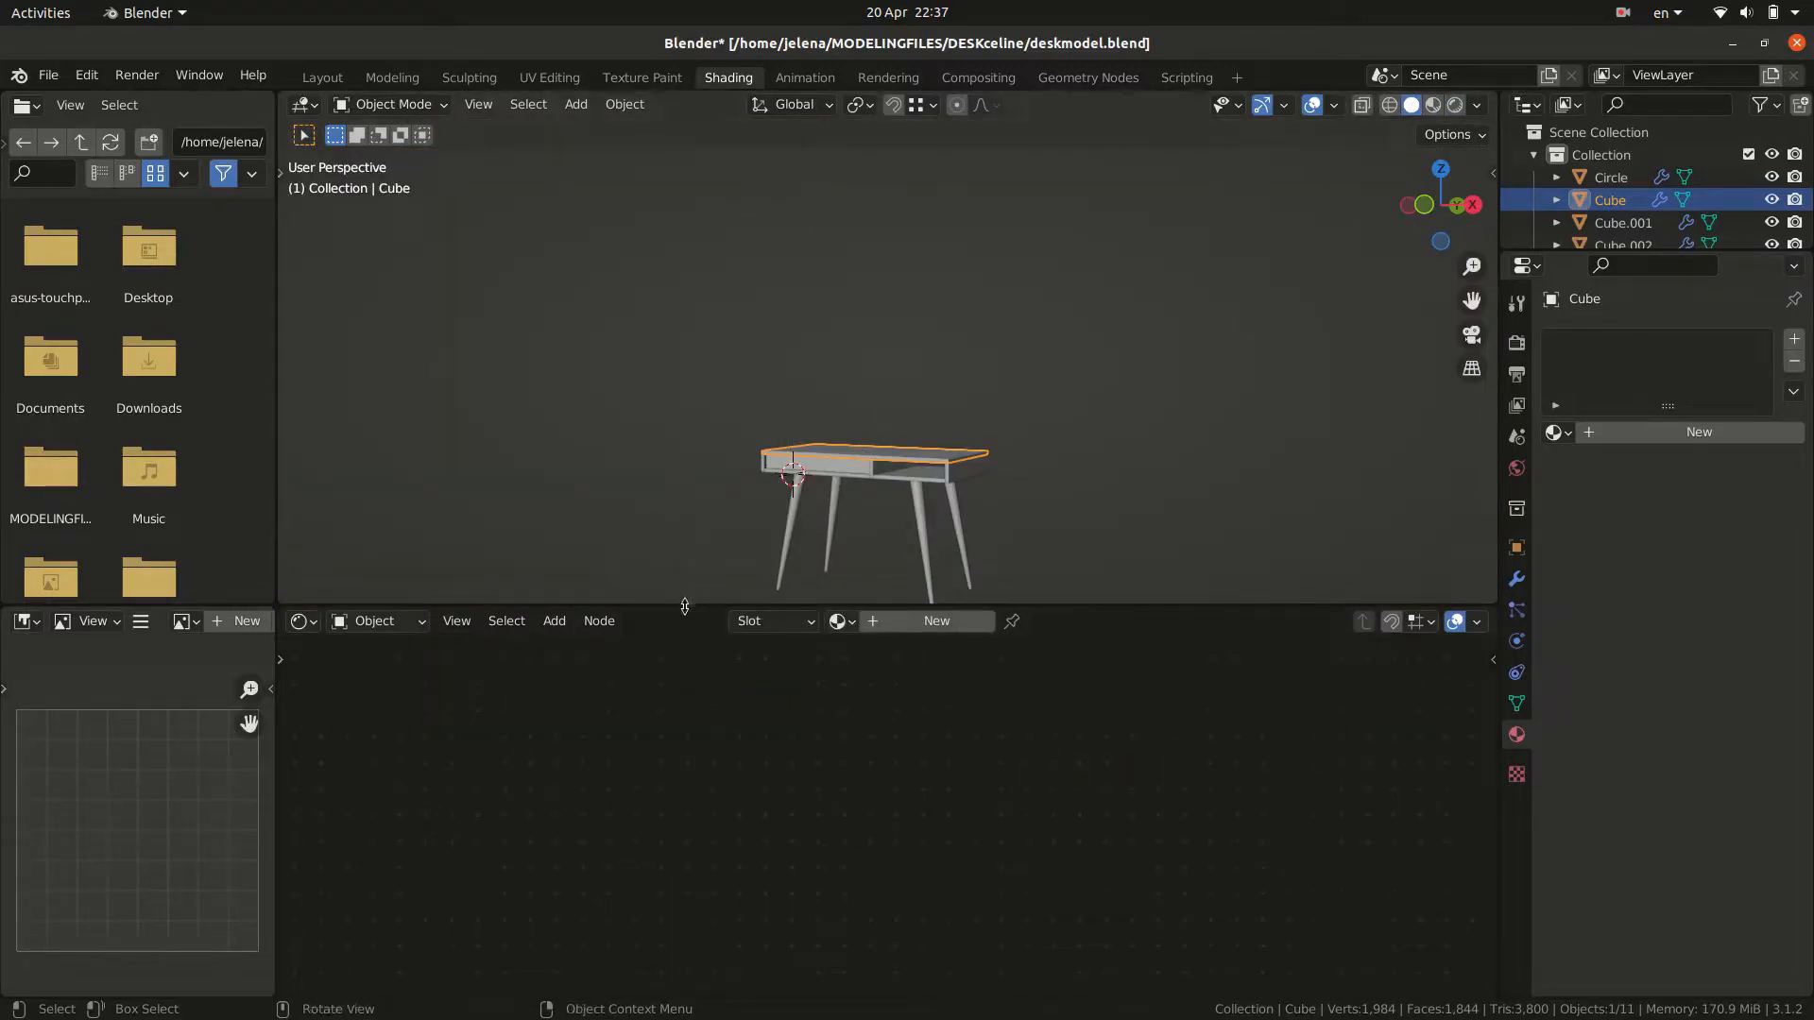
Create a new material on the tabletop and name it wood.
left_click(1612, 432)
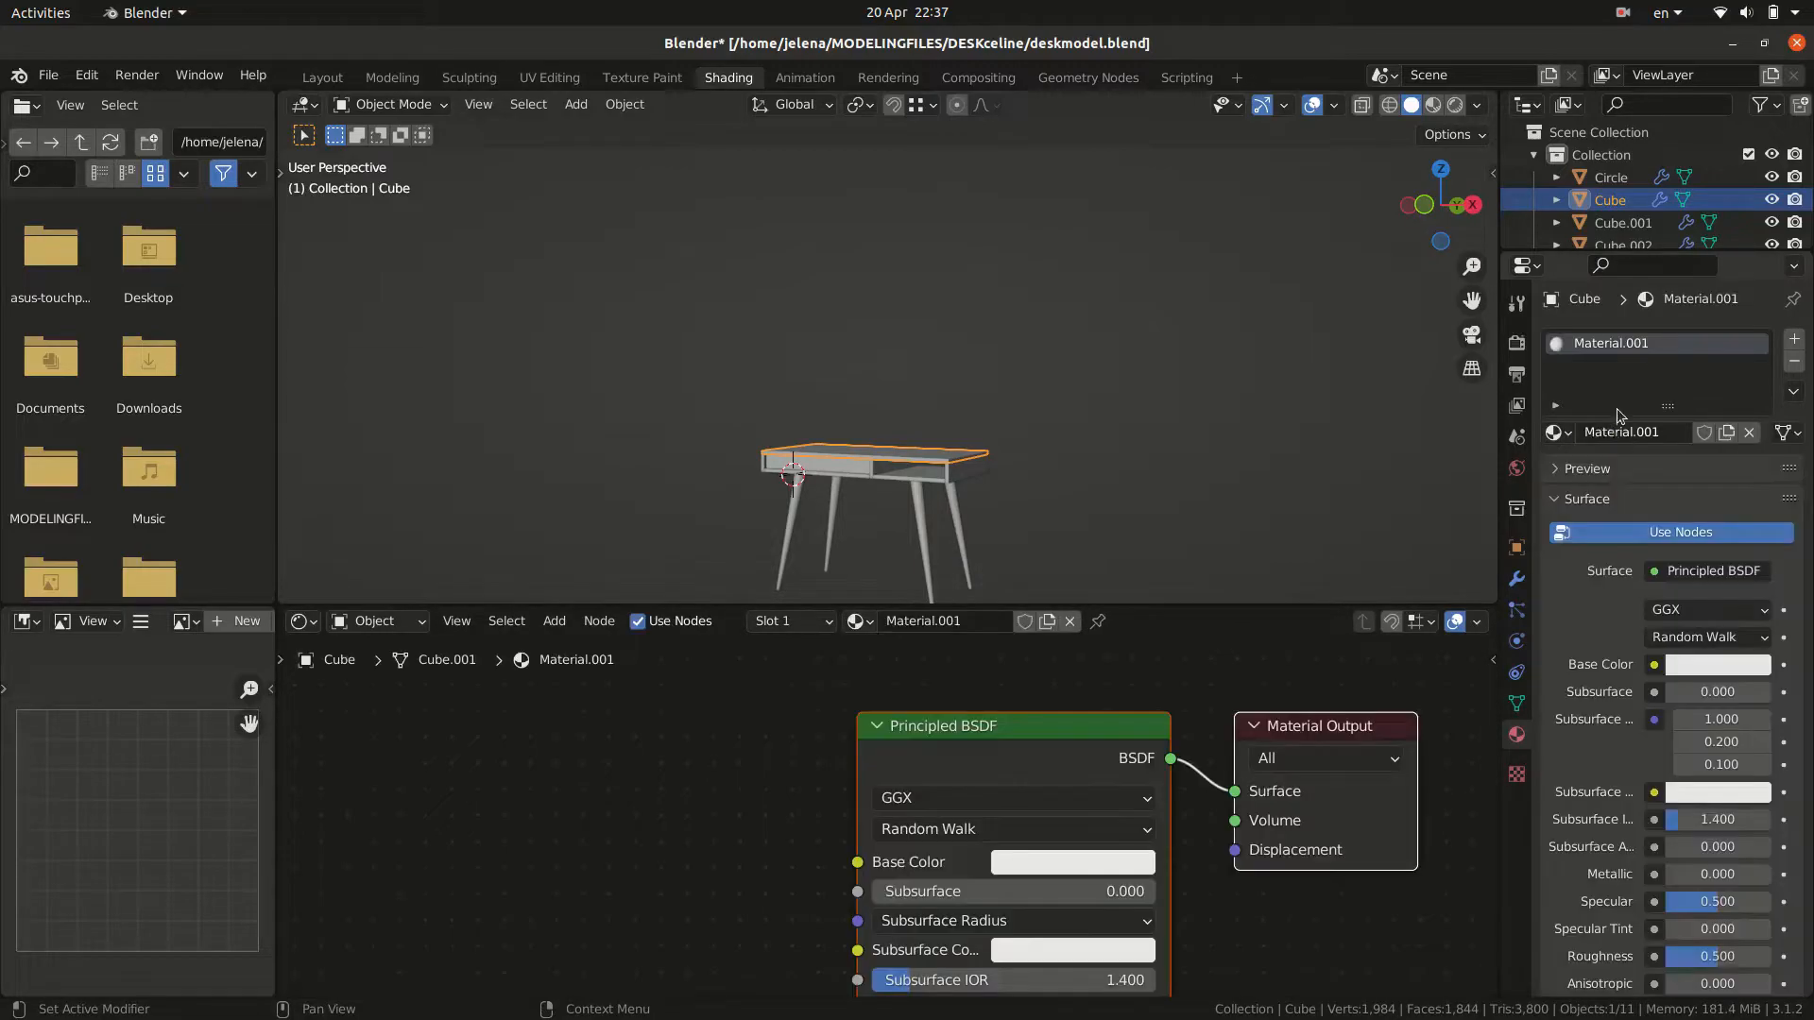
double_click(1627, 343)
type("wood")
key("Return")
scroll(1006, 752, "down", 3)
scroll(1005, 752, "up", 1)
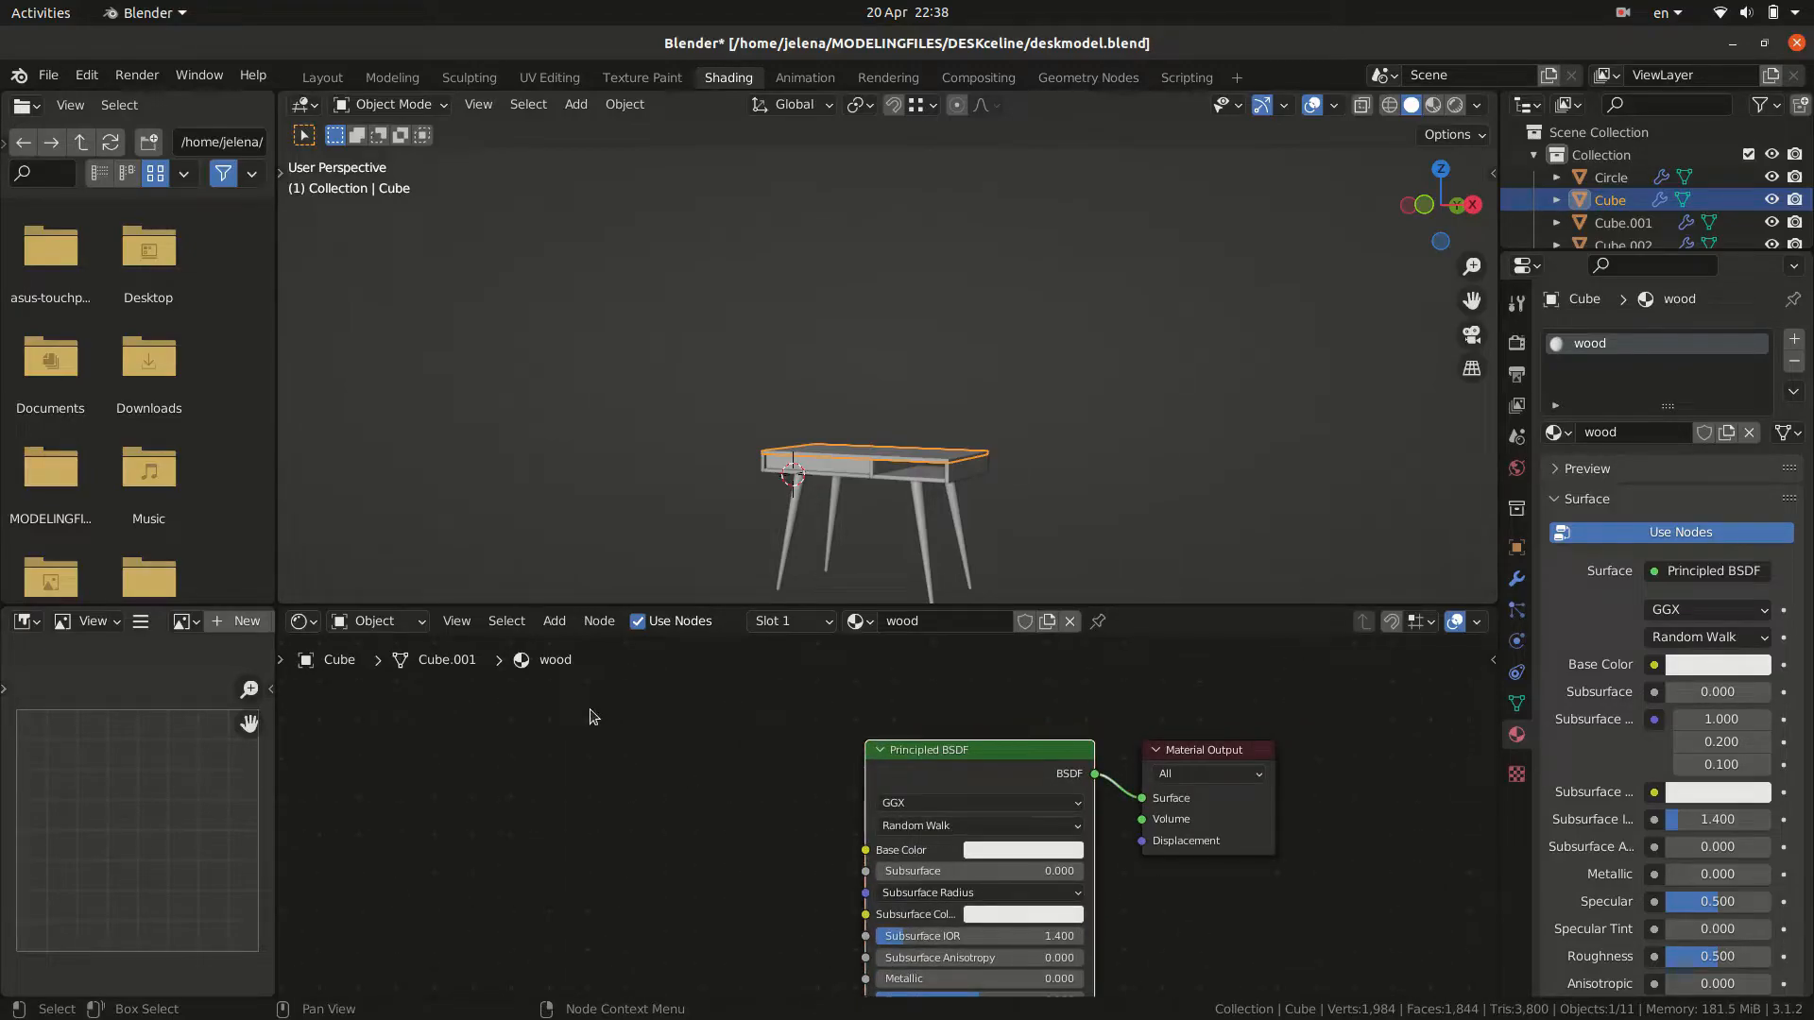
Use Principled Texture Setup to add the plywood diffuse, normal and roughness images from the textures folder to the wood material.
key("ctrl+shift+t")
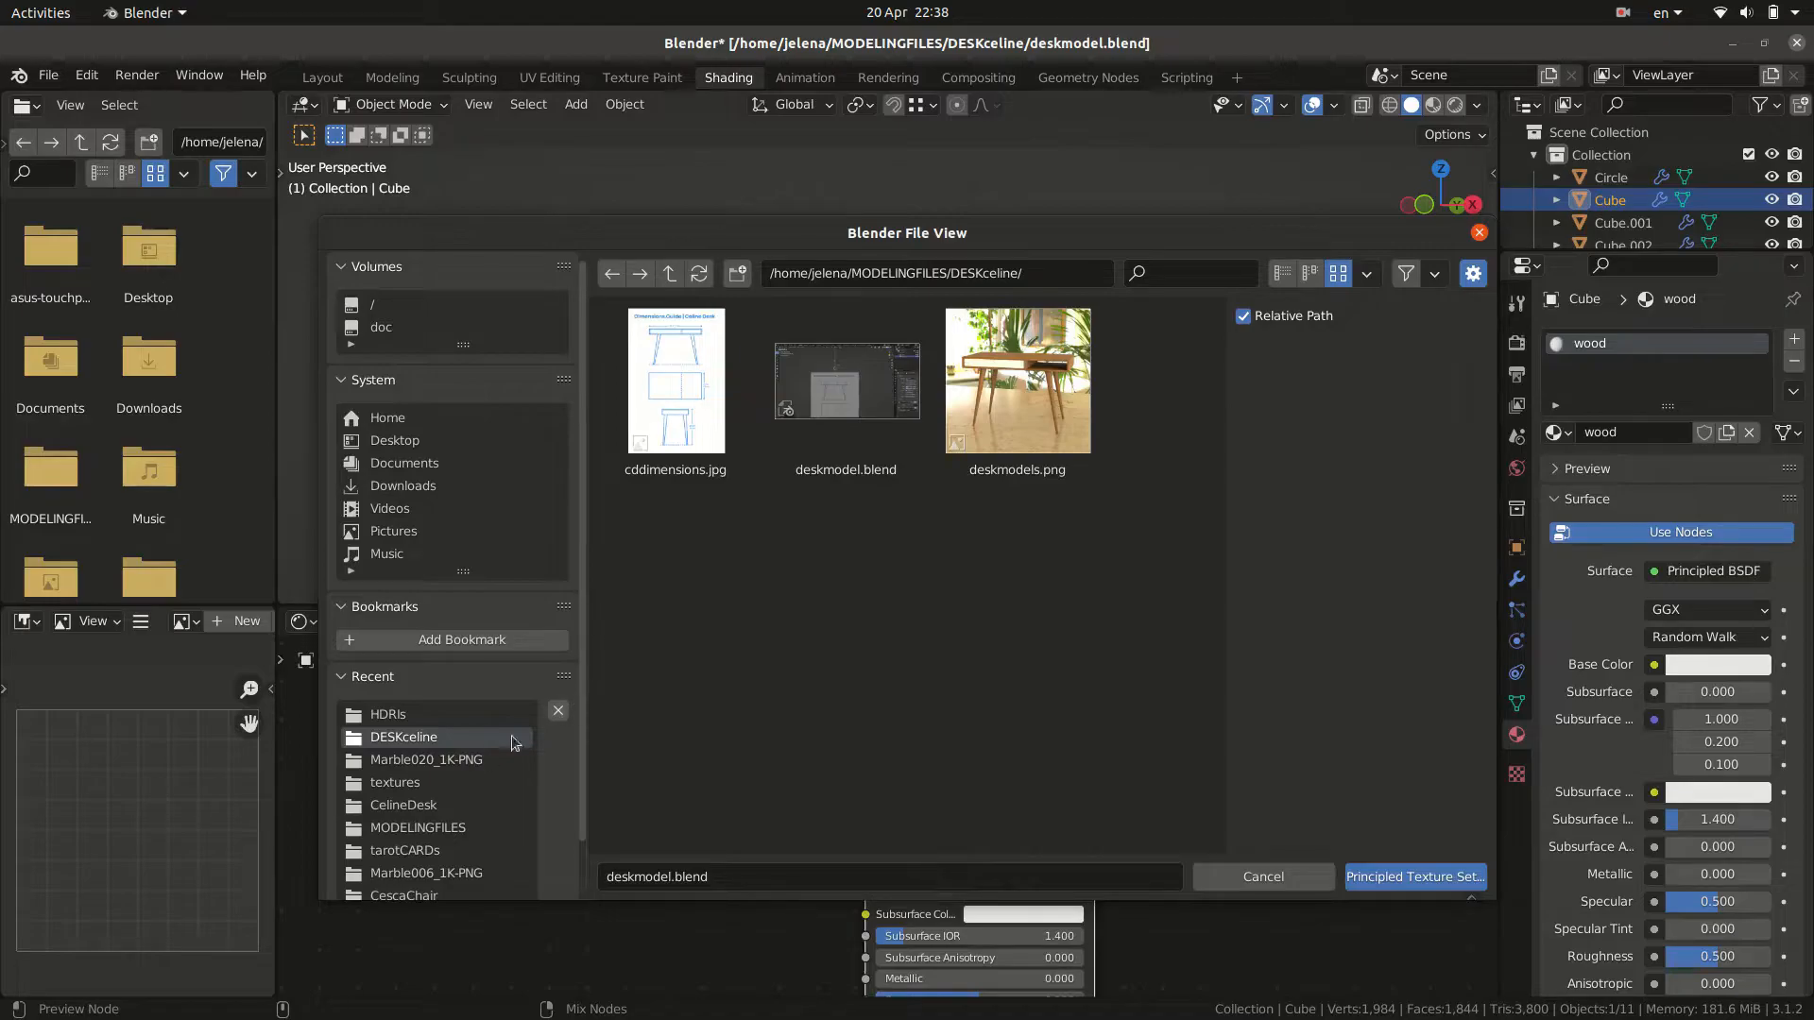
left_click(411, 784)
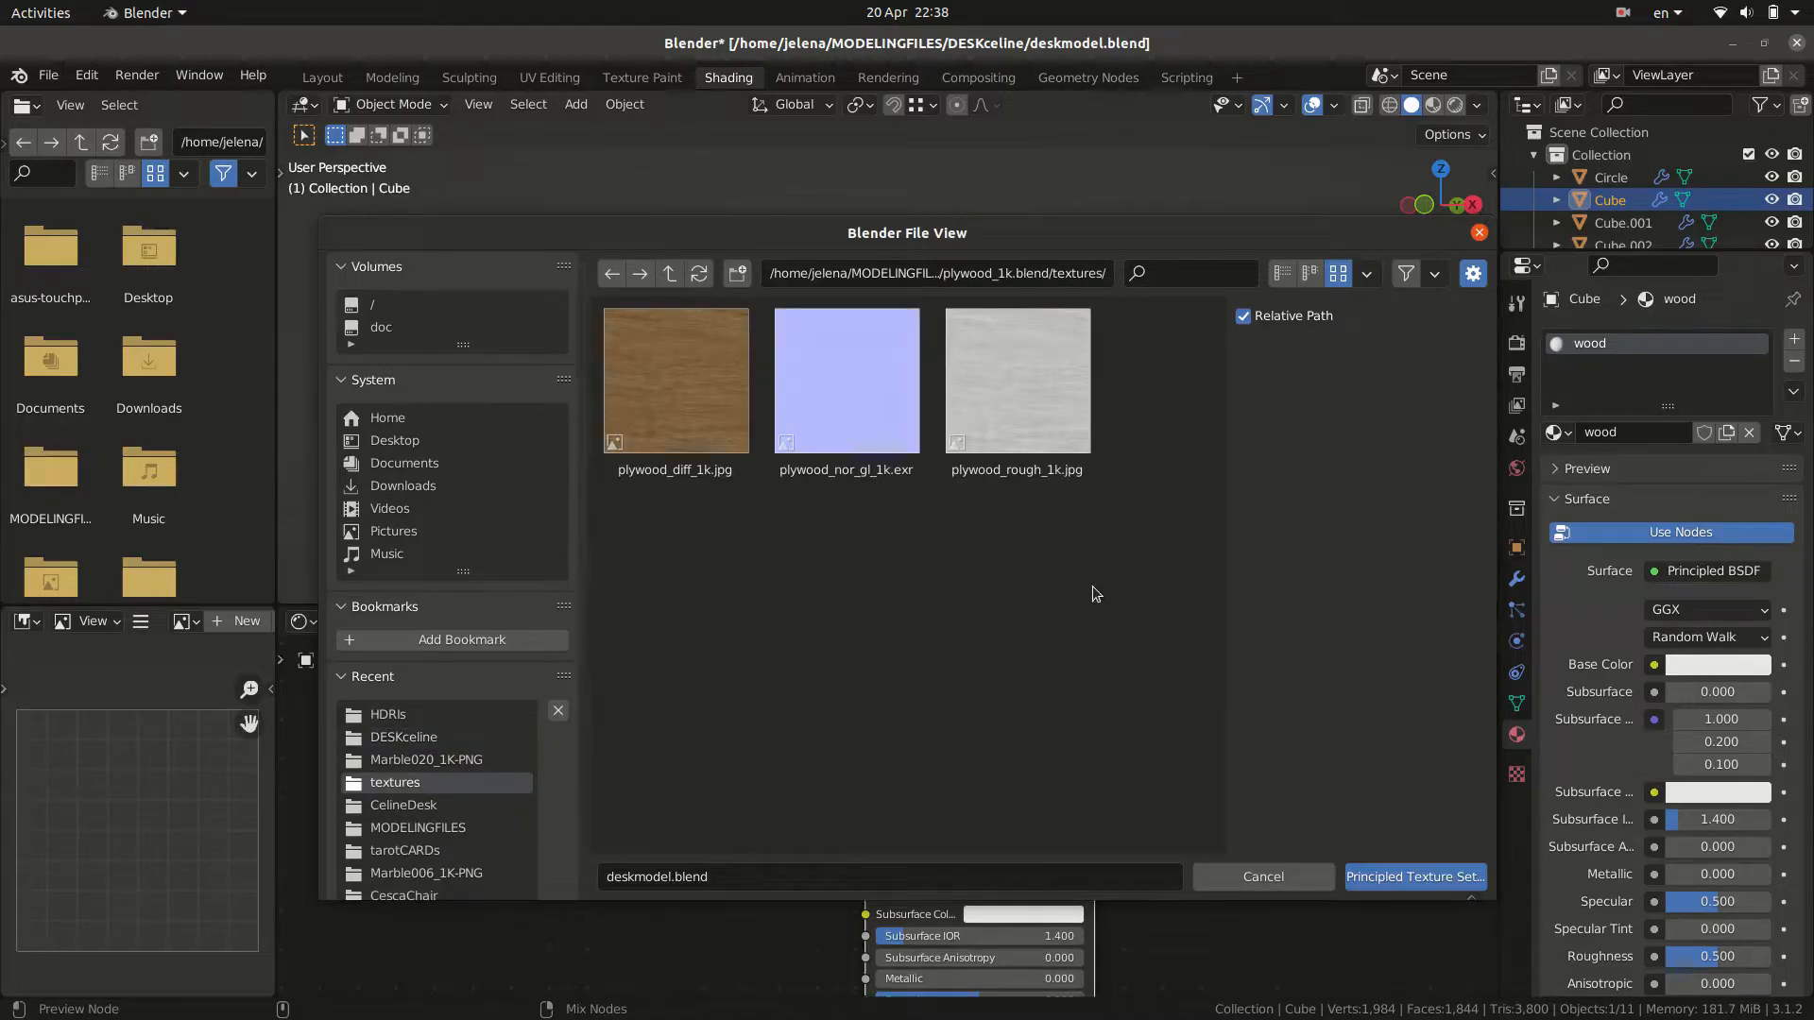
left_click_drag(1073, 561, 610, 369)
left_click(1415, 876)
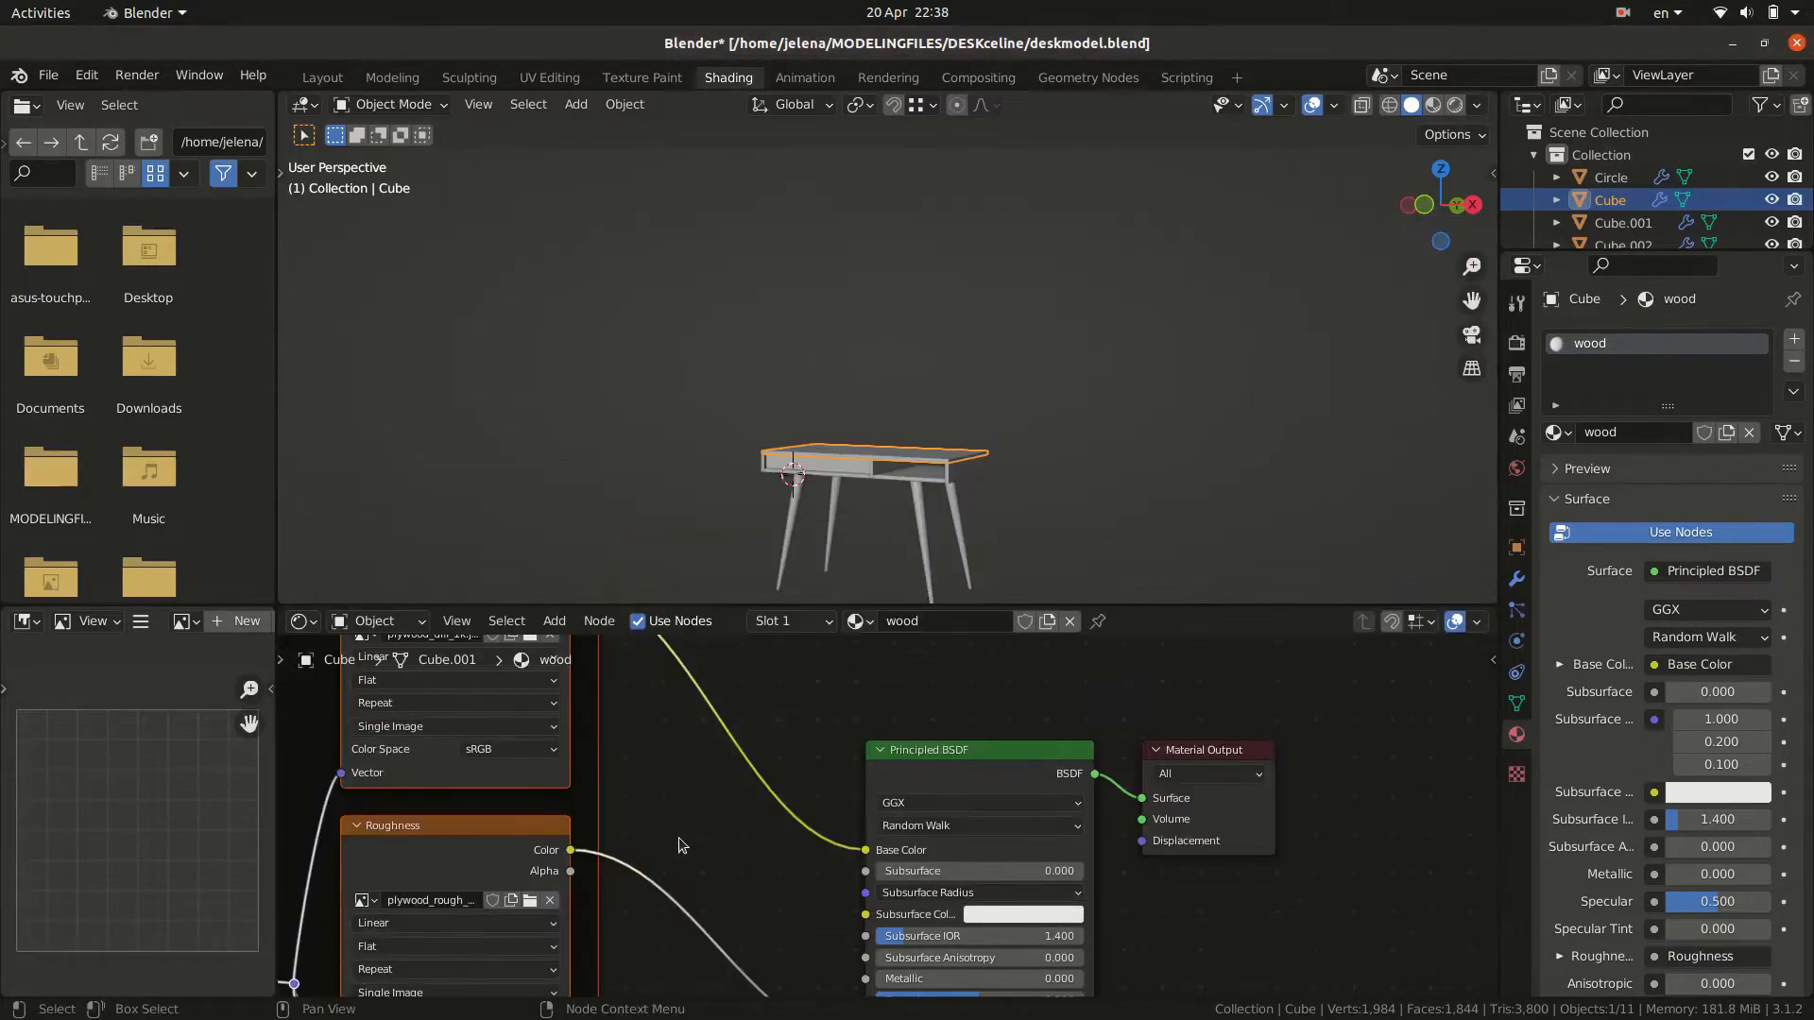
scroll(740, 839, "down", 2)
scroll(669, 425, "down", 2)
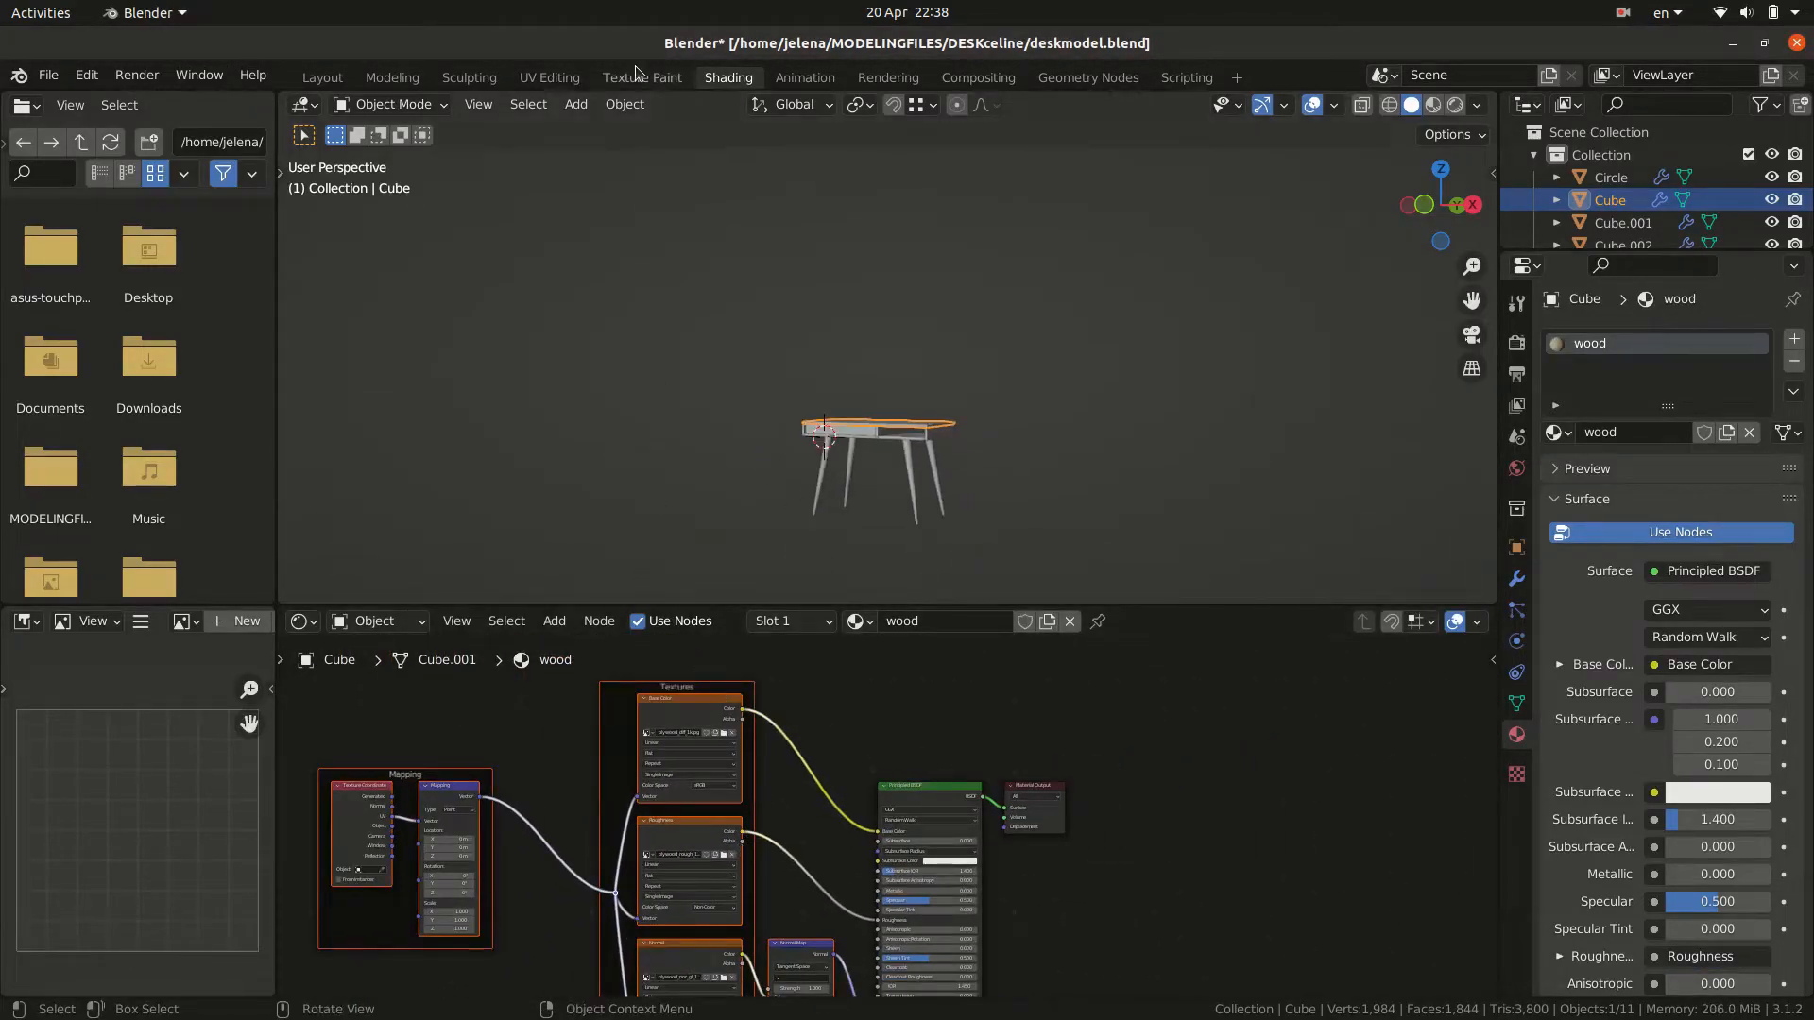
Preview the wood material on the tabletop in rendered shading and inspect it up close.
left_click(1433, 104)
left_click(1455, 104)
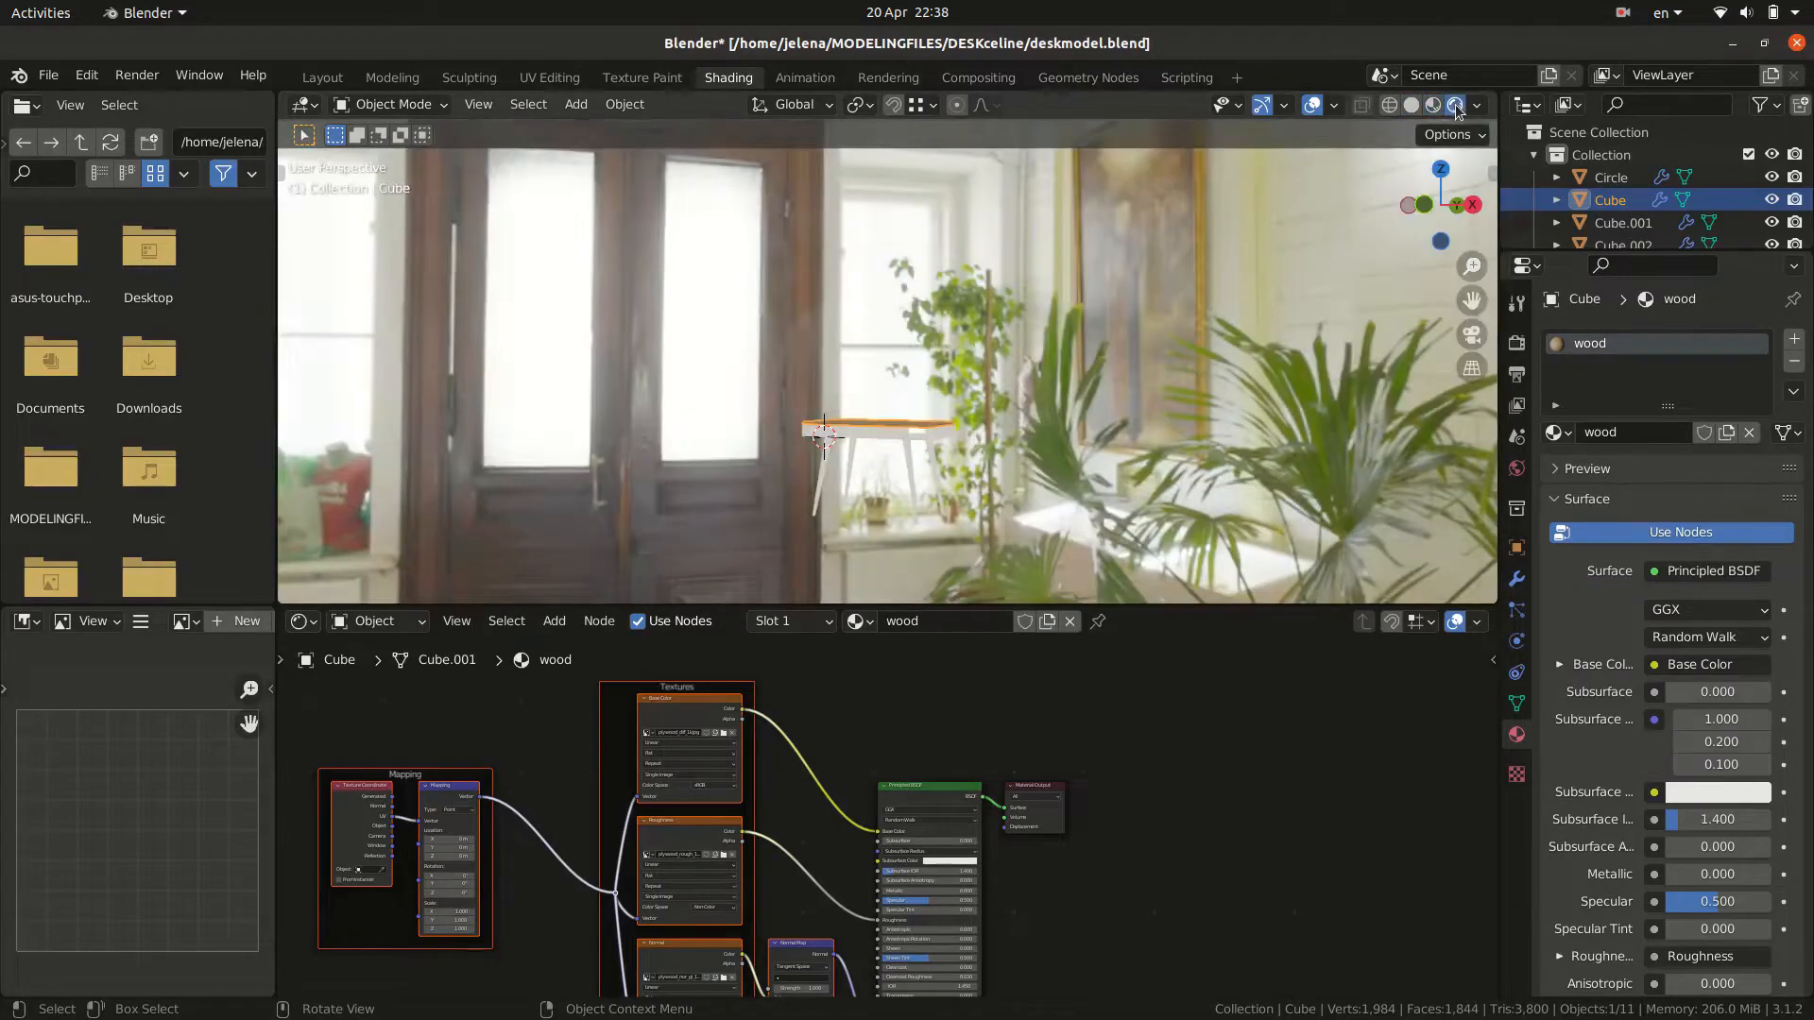
middle_click_drag(1031, 427, 1029, 490)
scroll(1004, 501, "up", 5)
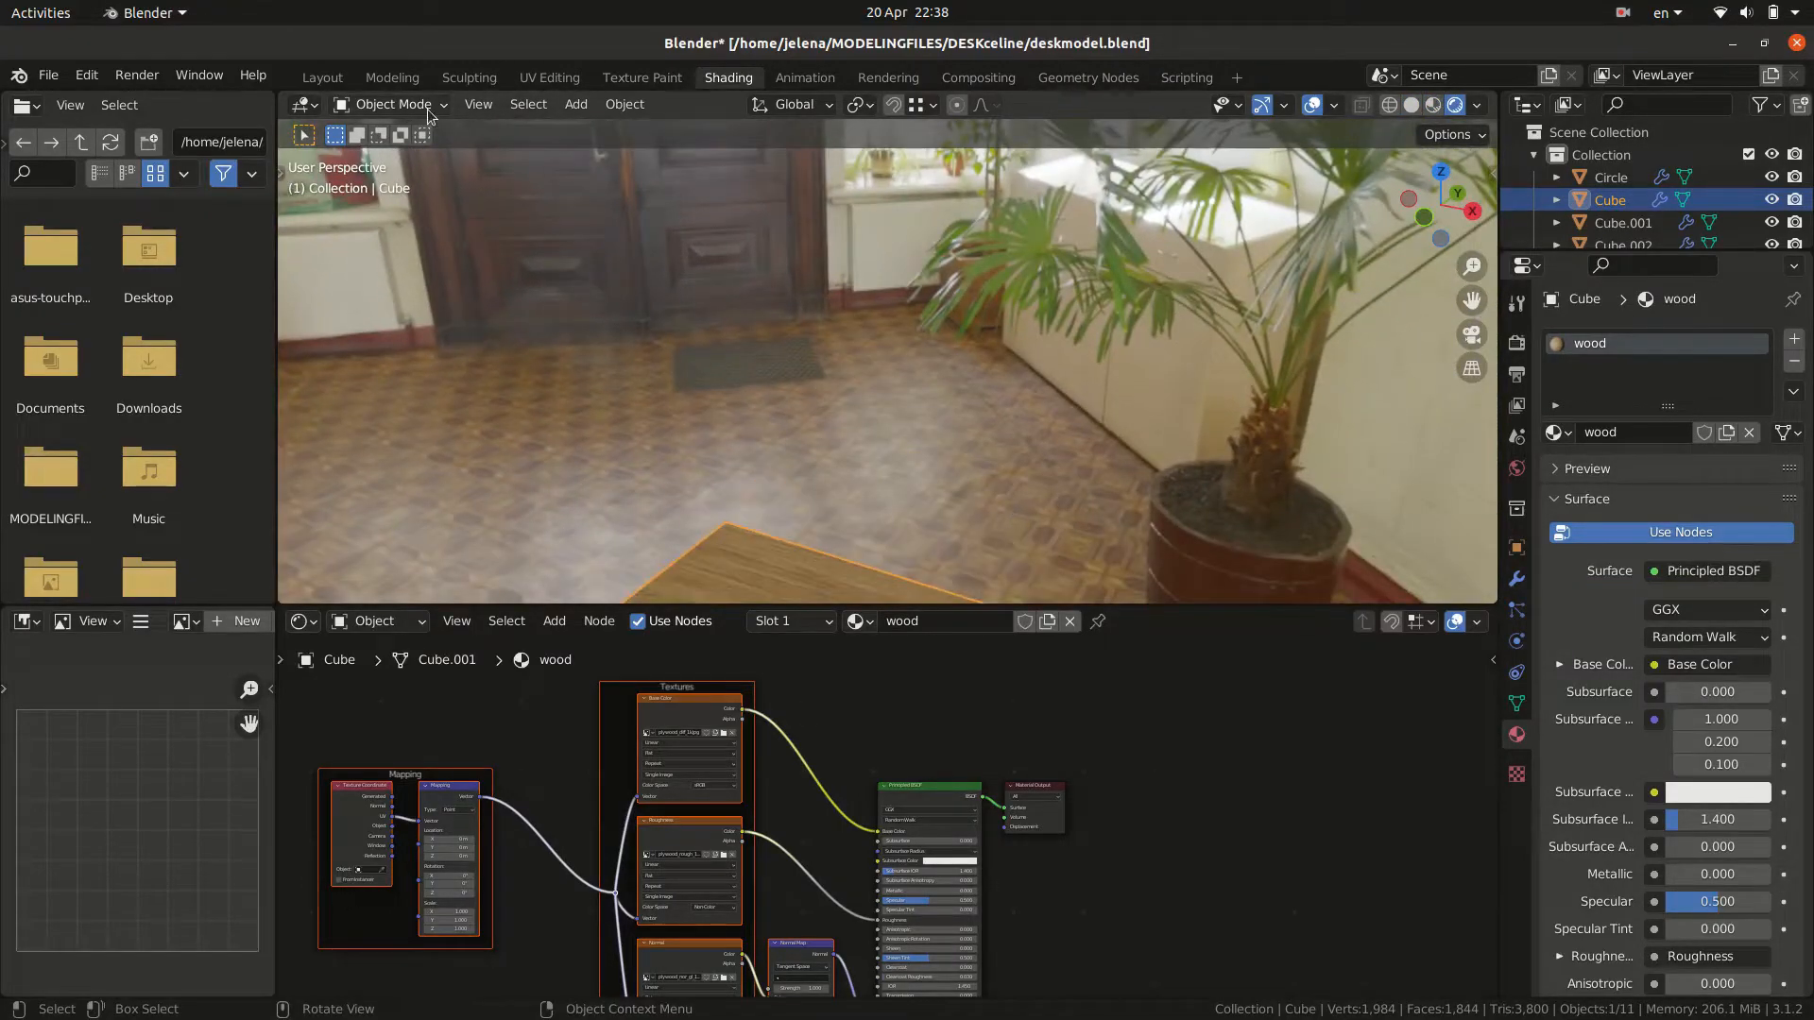
scroll(967, 369, "down", 5)
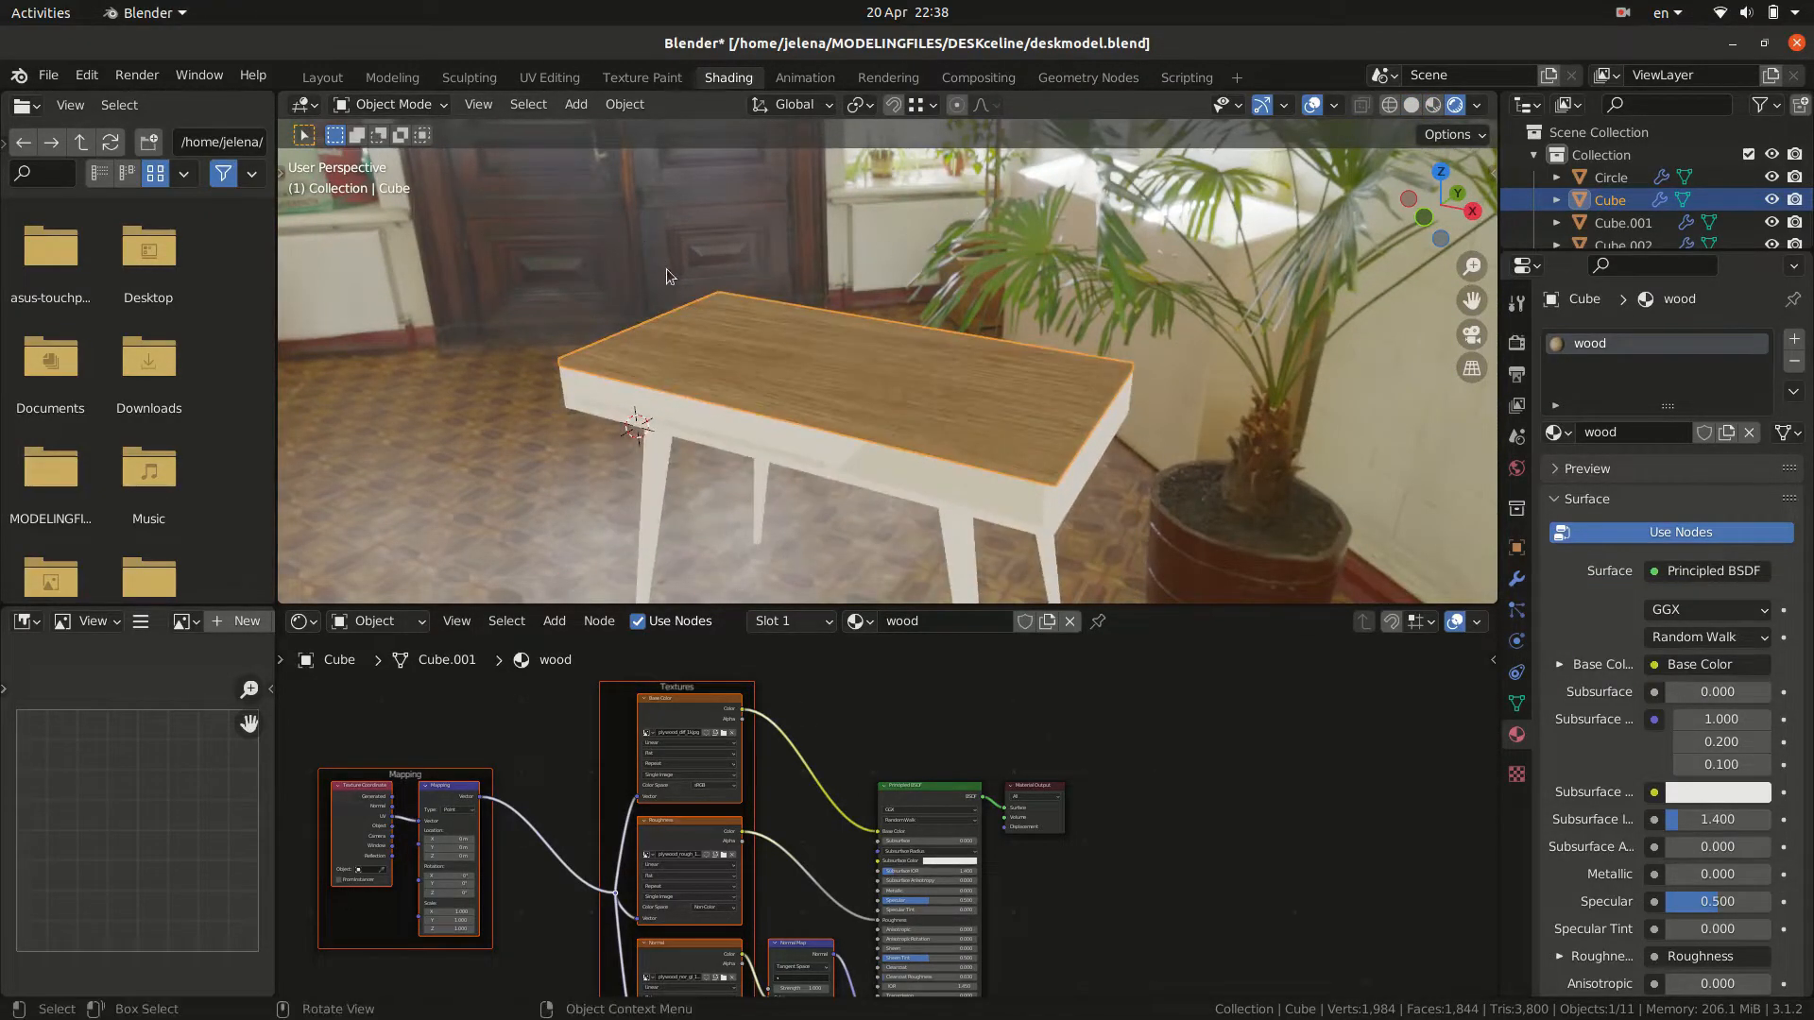
Switch to the Layout workspace, select all objects and apply their scale.
left_click(322, 78)
left_click(560, 331)
scroll(721, 698, "down", 3)
middle_click_drag(768, 675, 717, 735)
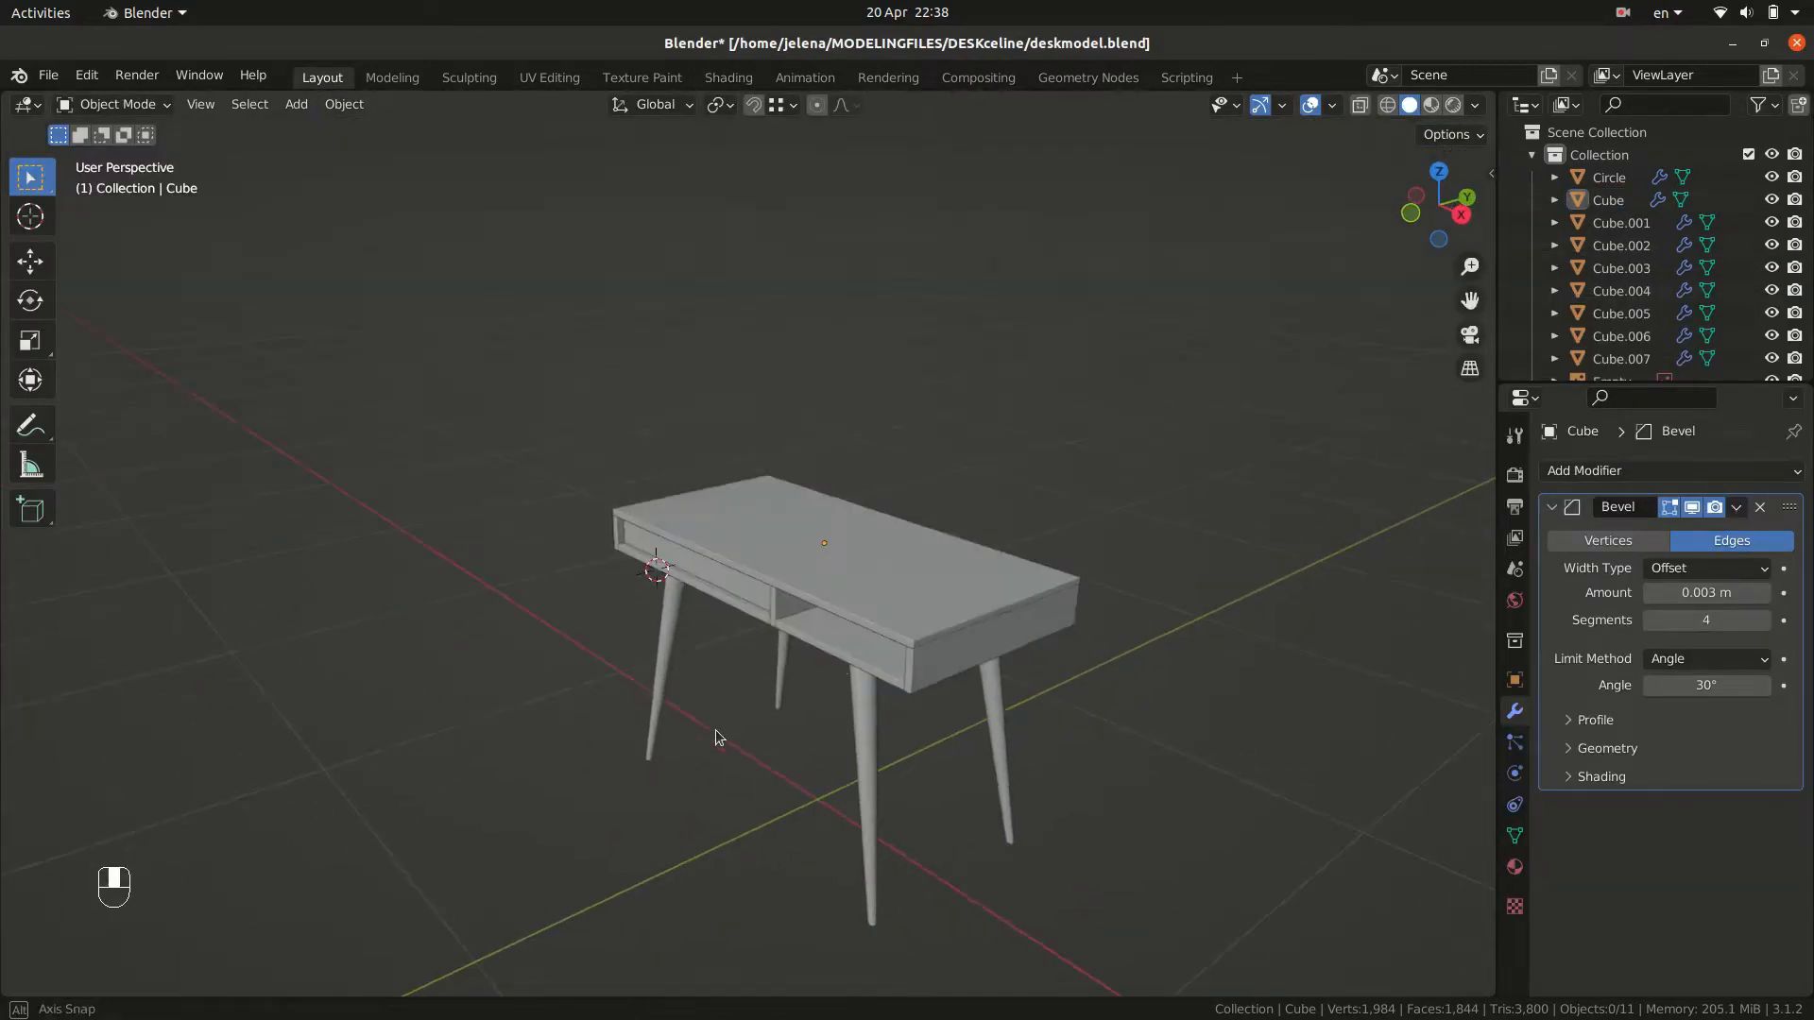
left_click(908, 608)
key("Tab")
middle_click_drag(953, 656, 980, 656)
middle_click_drag(980, 656, 999, 658)
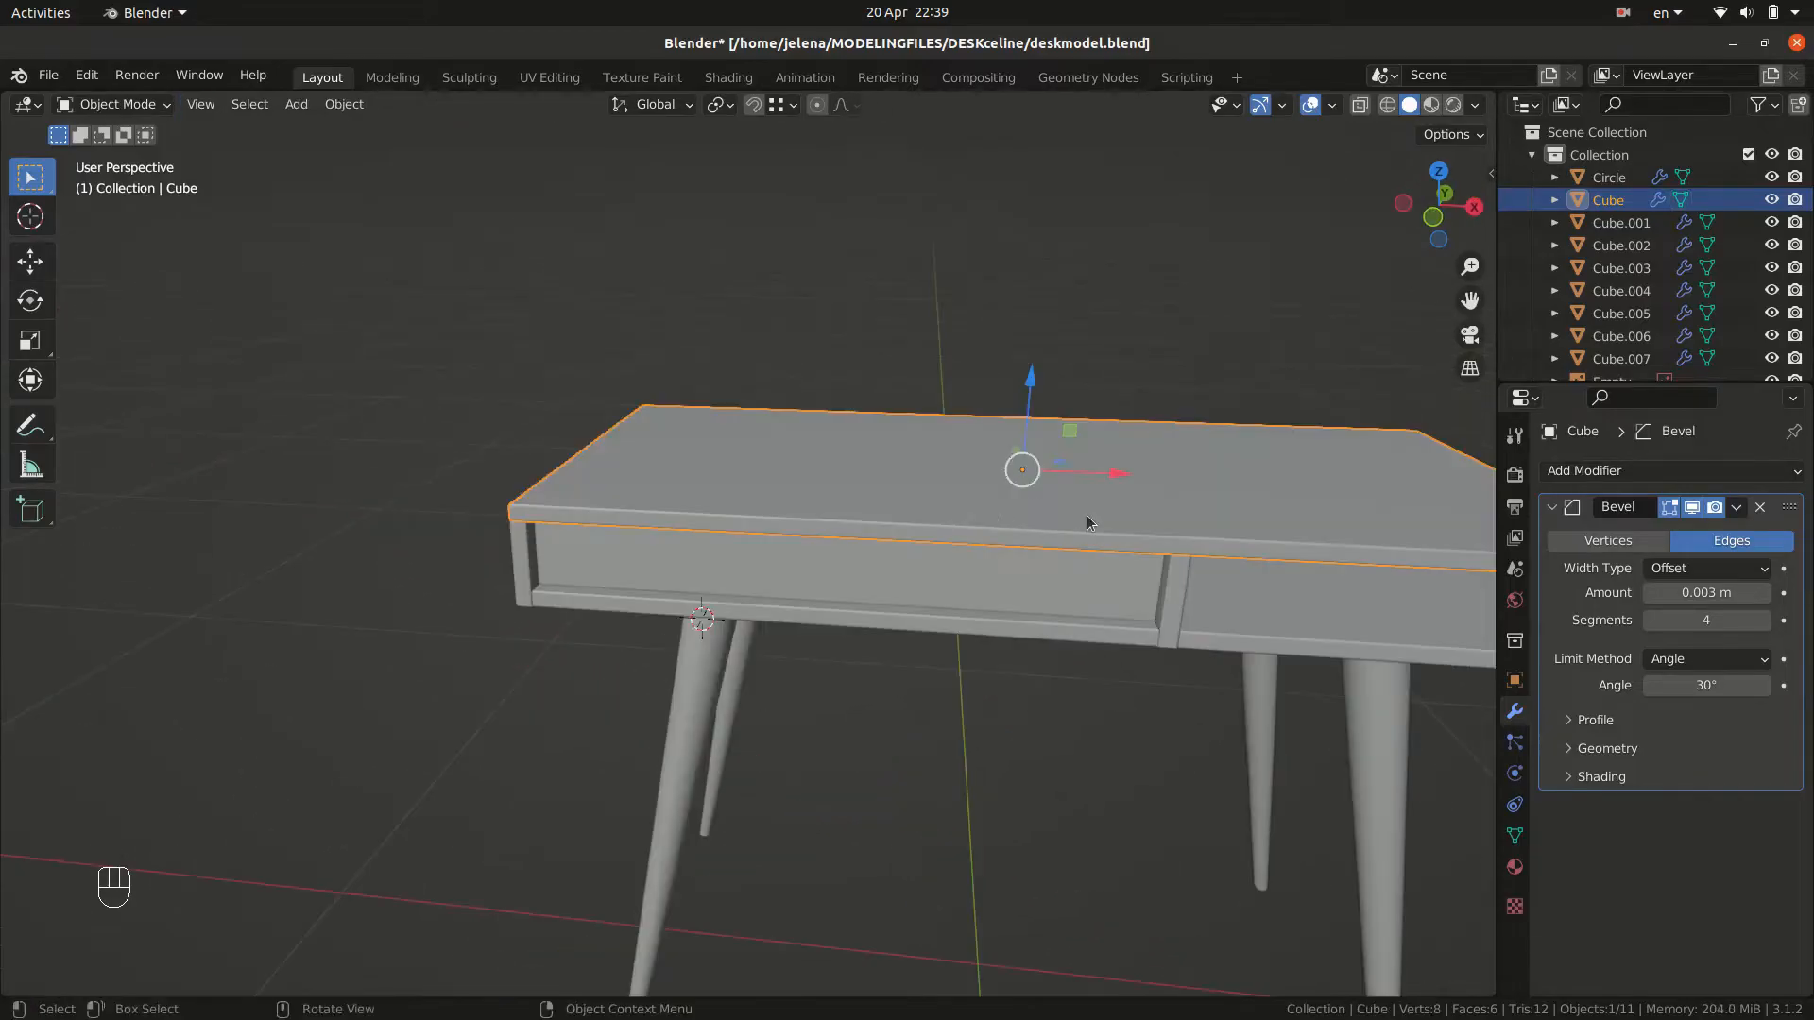
scroll(1088, 522, "down", 1)
scroll(855, 652, "down", 3)
key("a")
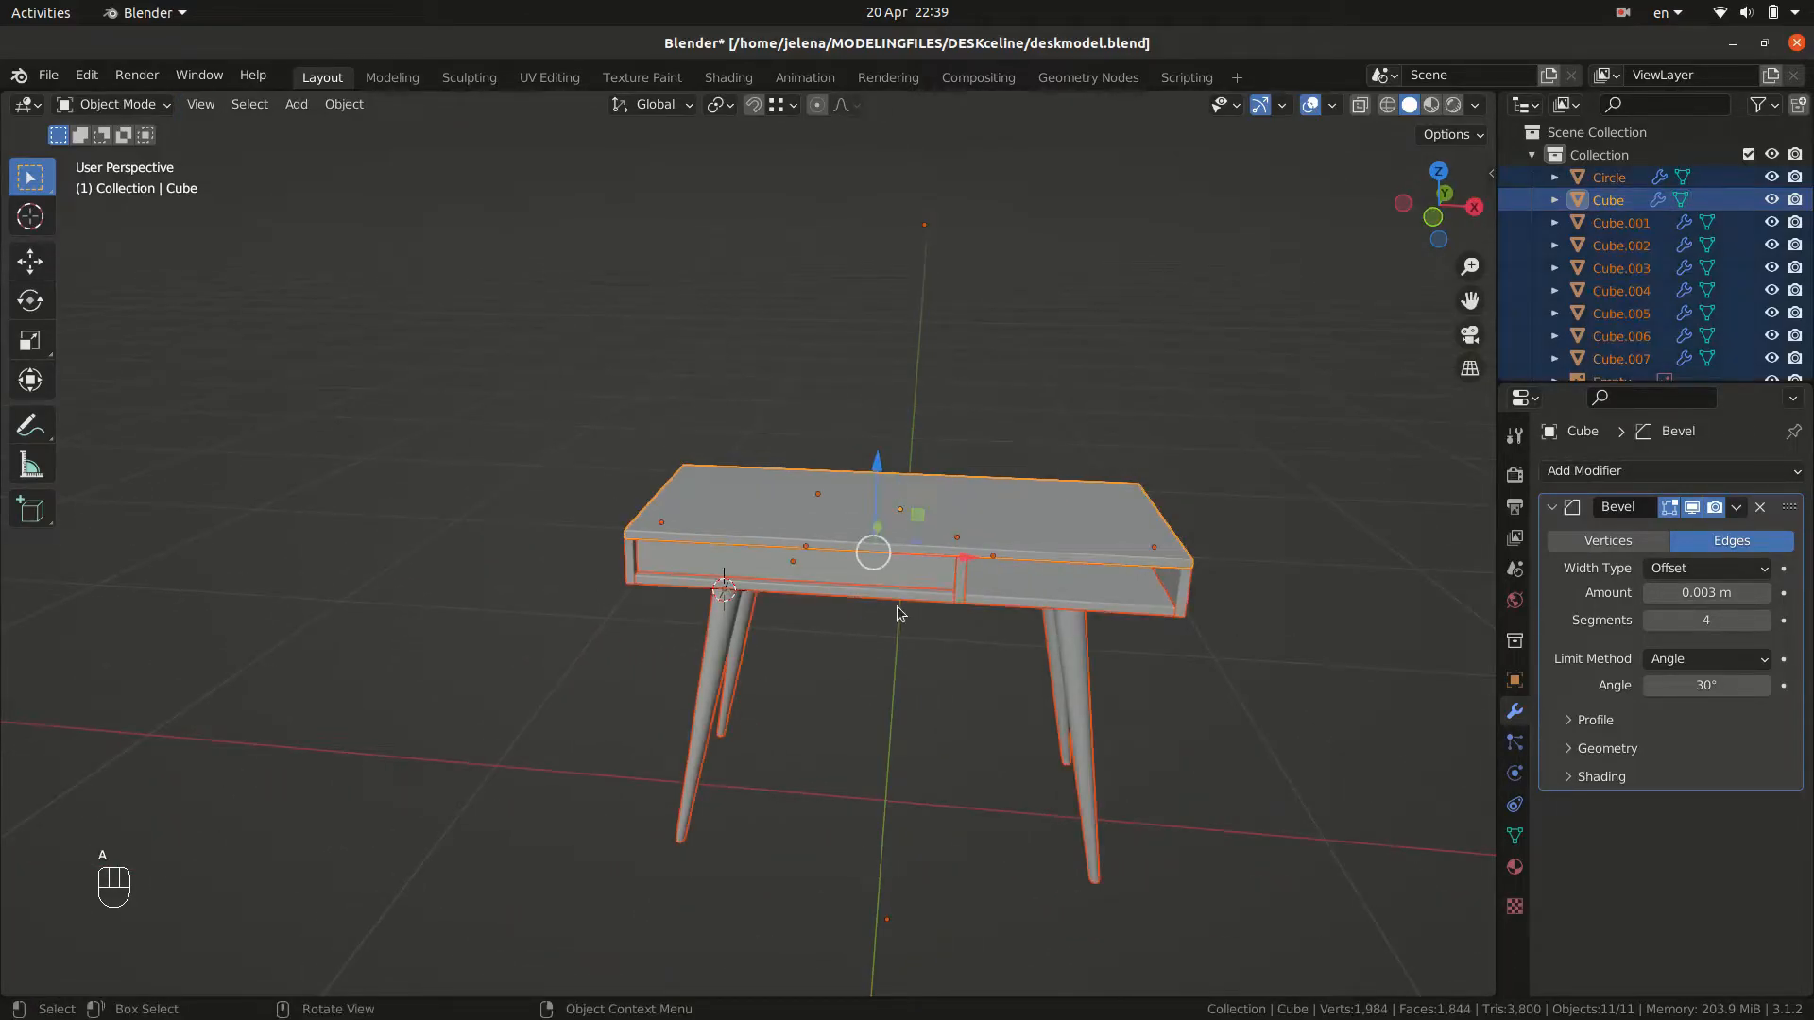
key("ctrl+a")
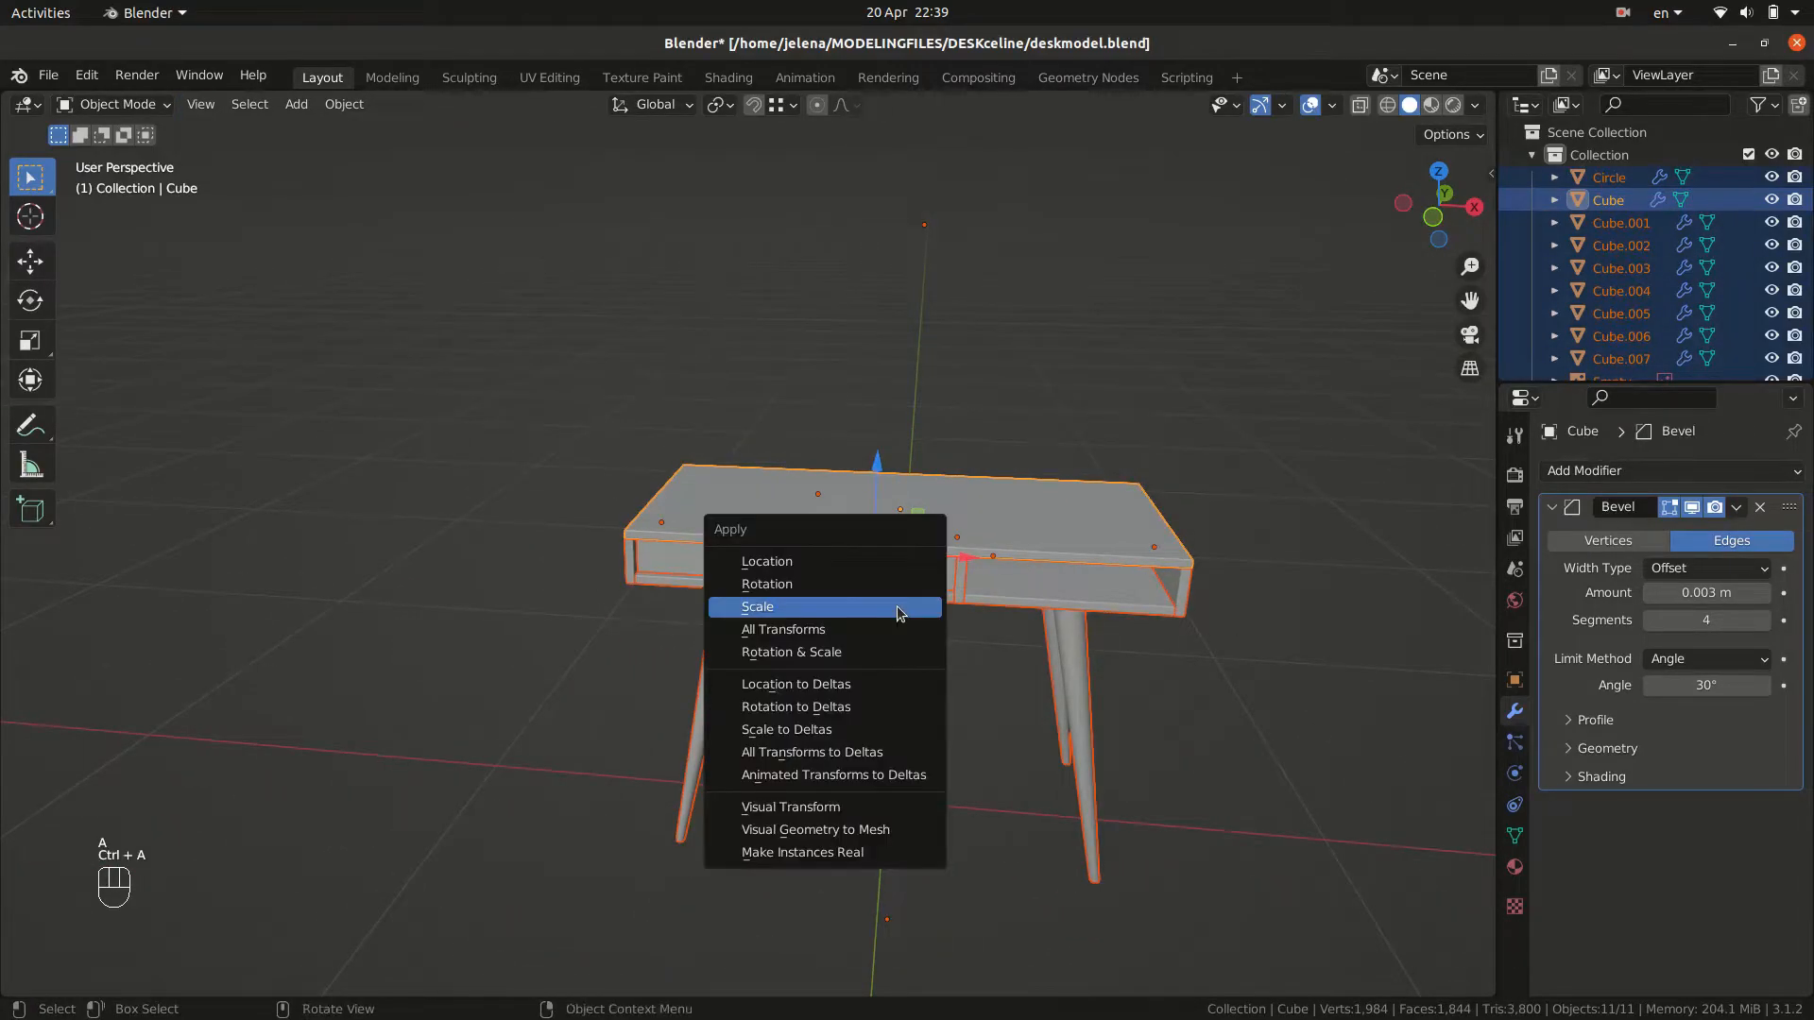
left_click(898, 615)
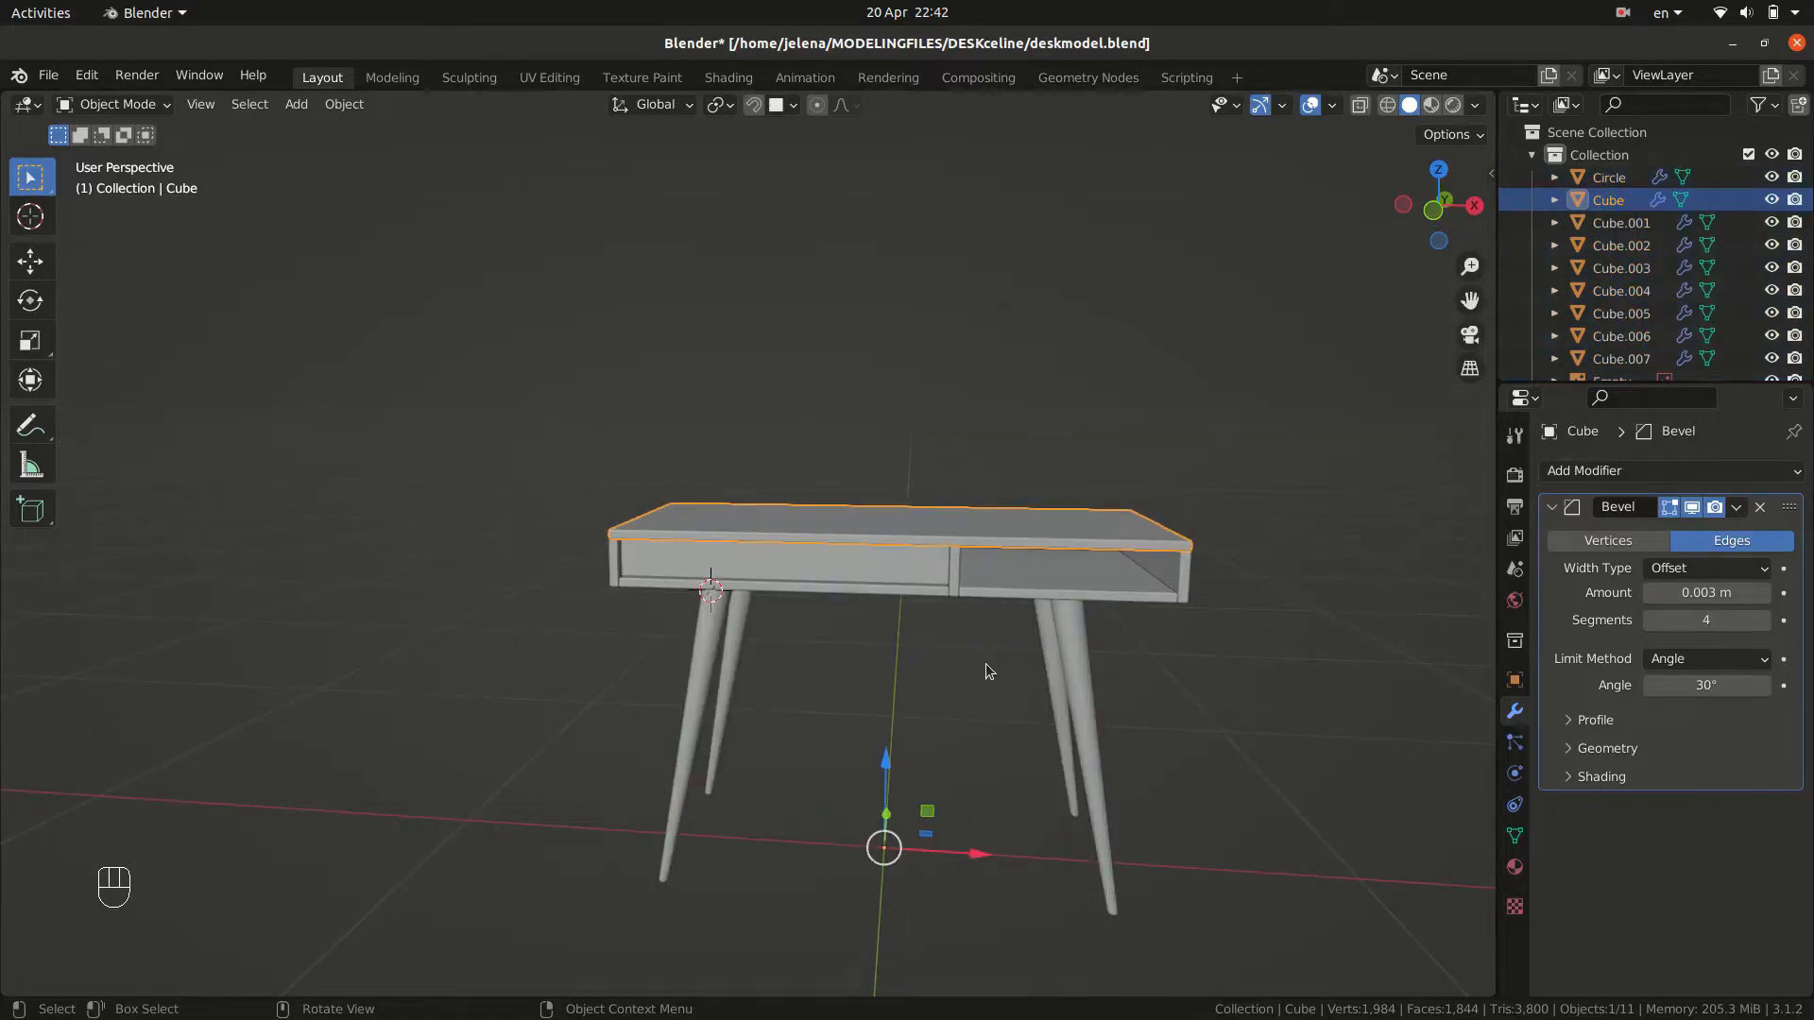
Isolate the tabletop in local view and open it in Edit Mode from the front view.
key("KP_Divide")
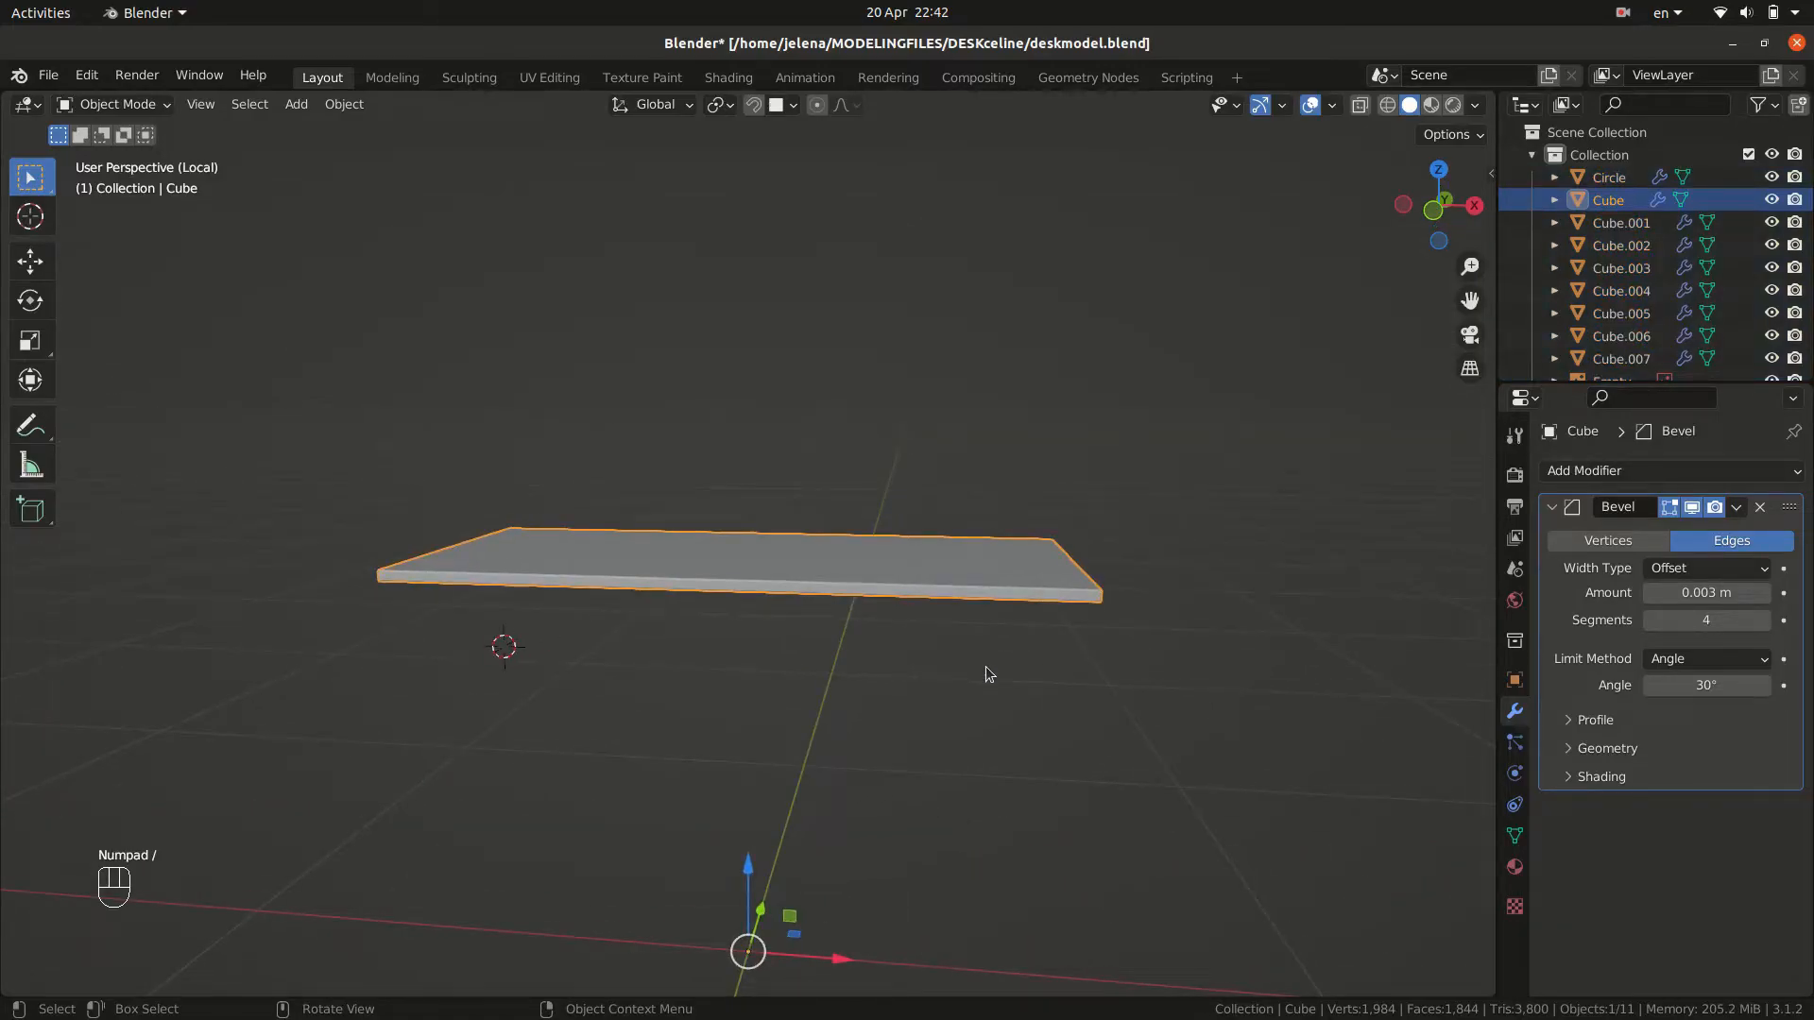
key("Tab")
key("KP_1")
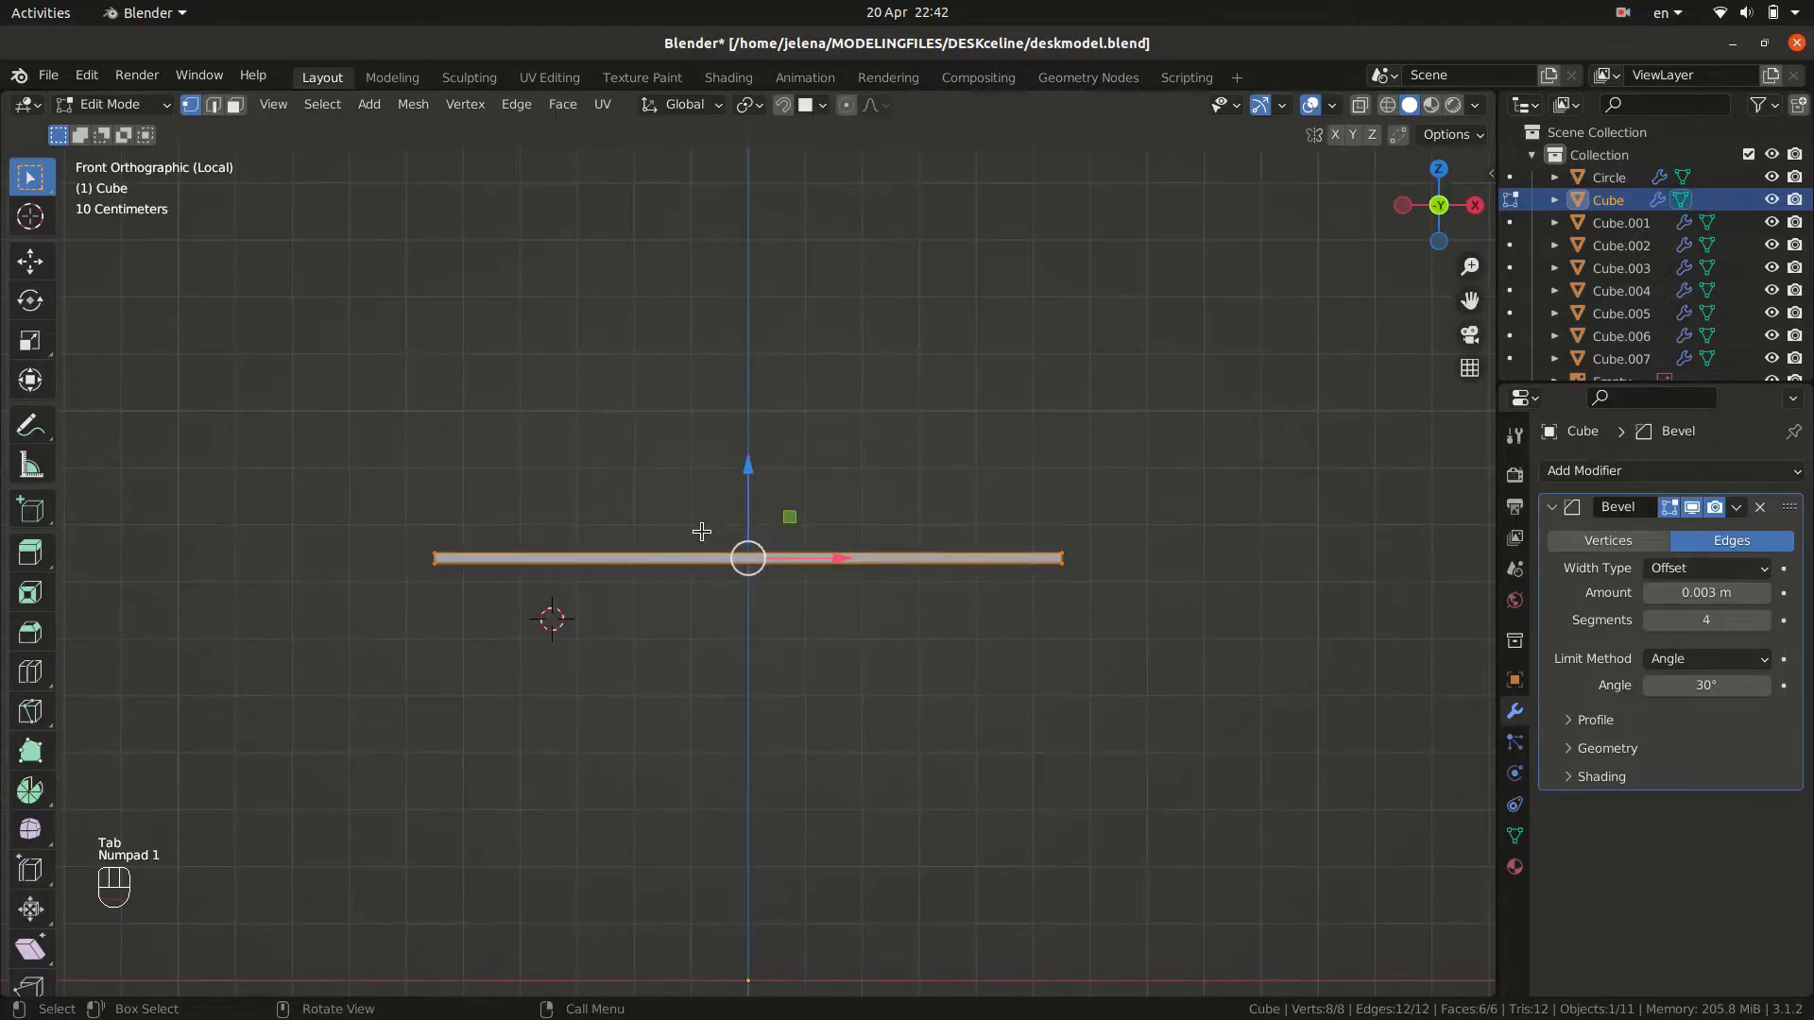
Try to select all upper vertices of the tabletop from the front view.
scroll(570, 431, "up", 4)
left_click(568, 431)
scroll(568, 431, "down", 2)
scroll(567, 431, "down", 1)
left_click_drag(261, 468, 1235, 556)
middle_click_drag(1235, 556, 1062, 697)
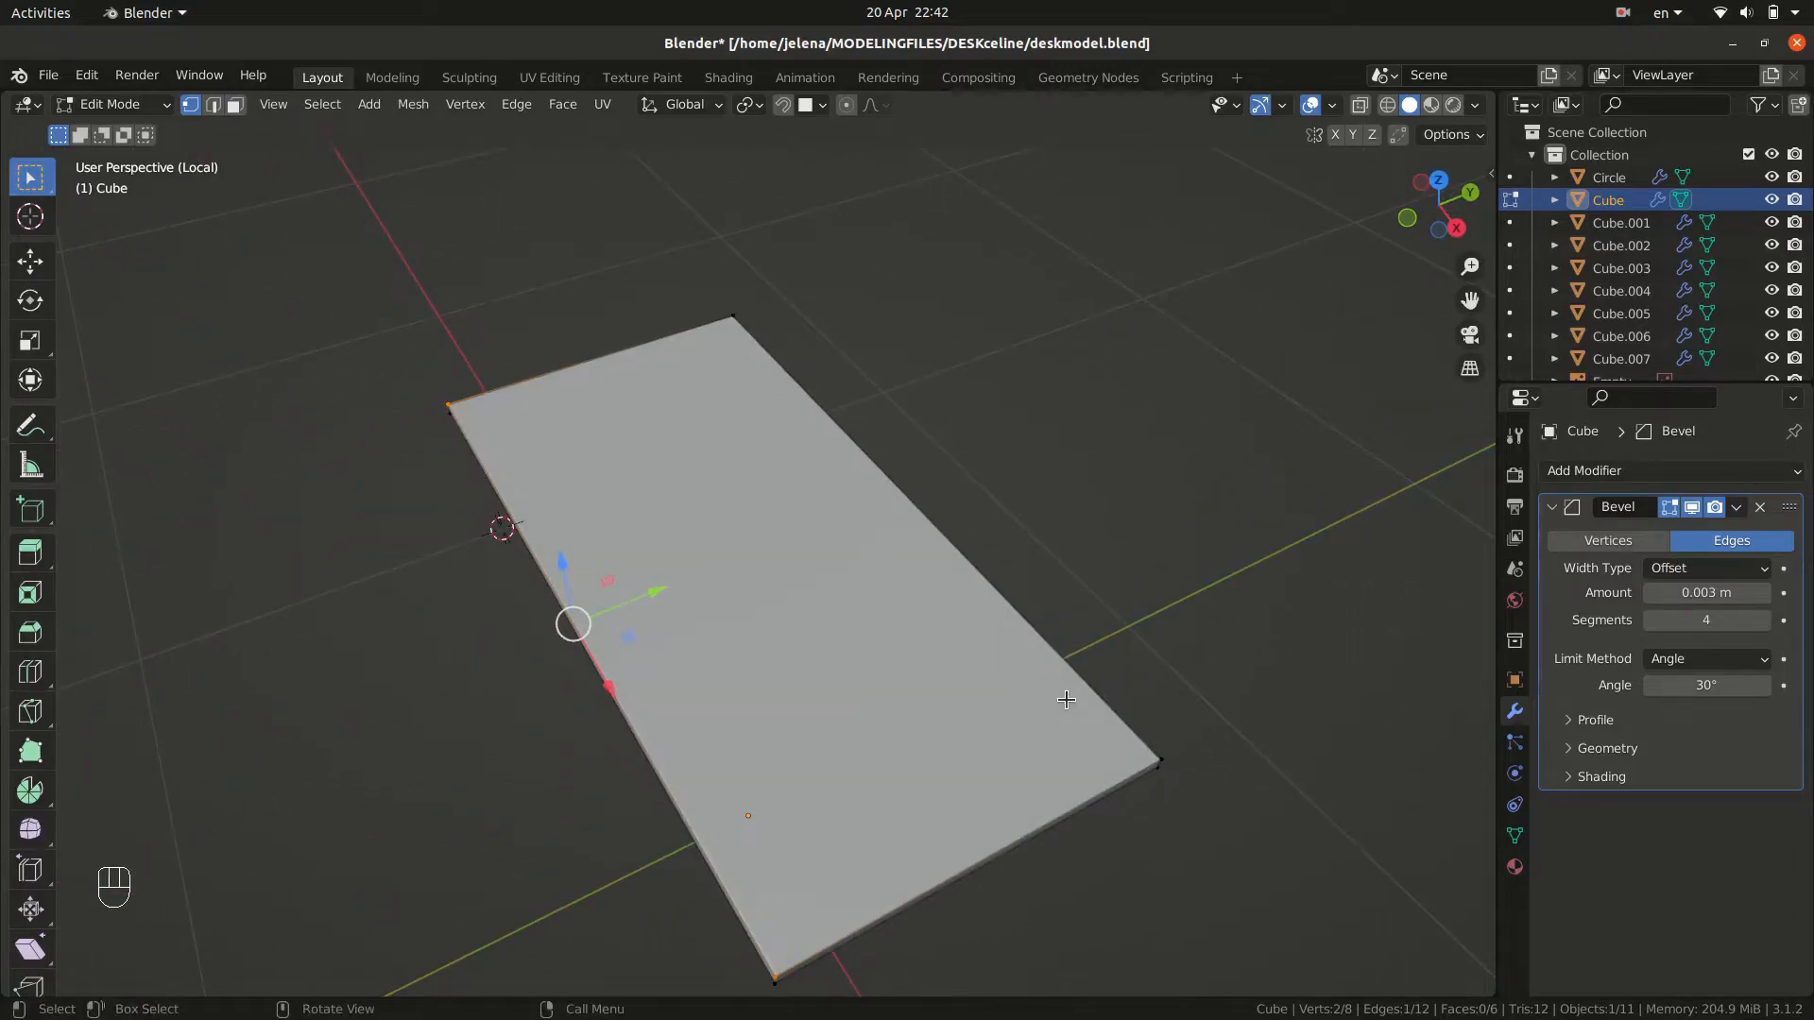
Turn on X-ray in front view, select the tabletop's four upper vertices and mark their edges as seams.
key("KP_1")
left_click(1368, 105)
left_click_drag(245, 476, 1266, 565)
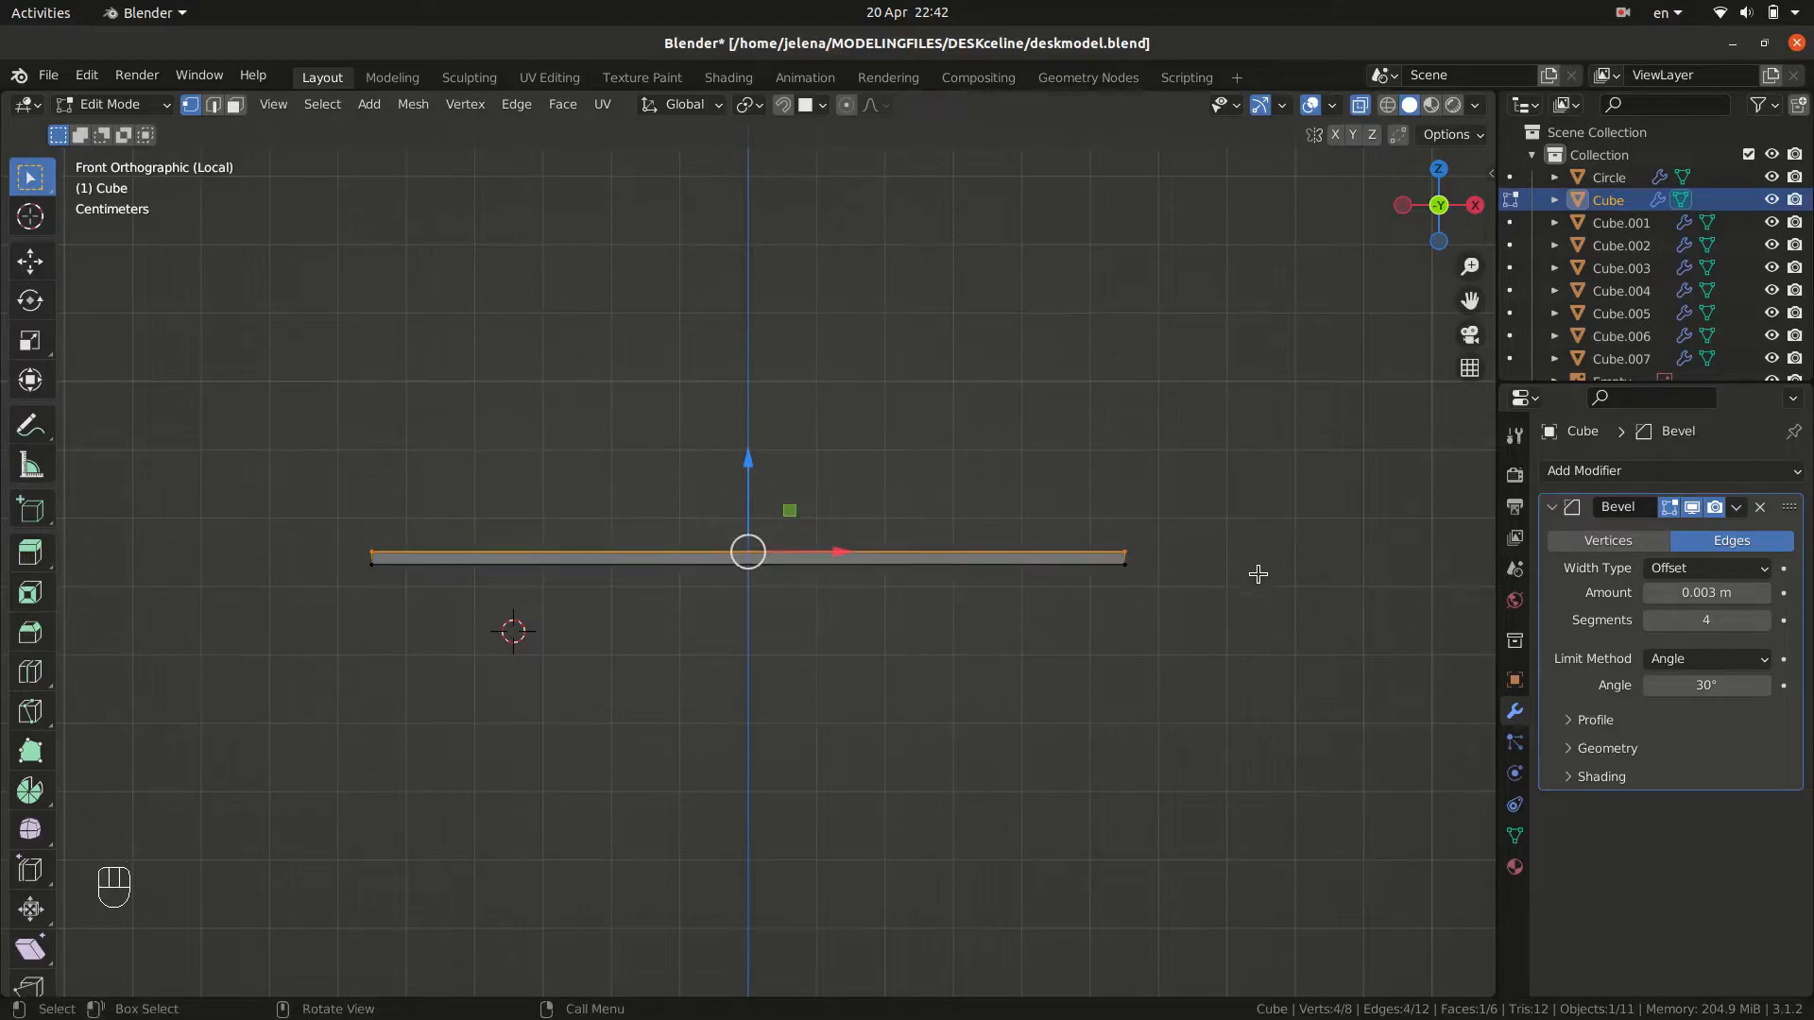
key("u")
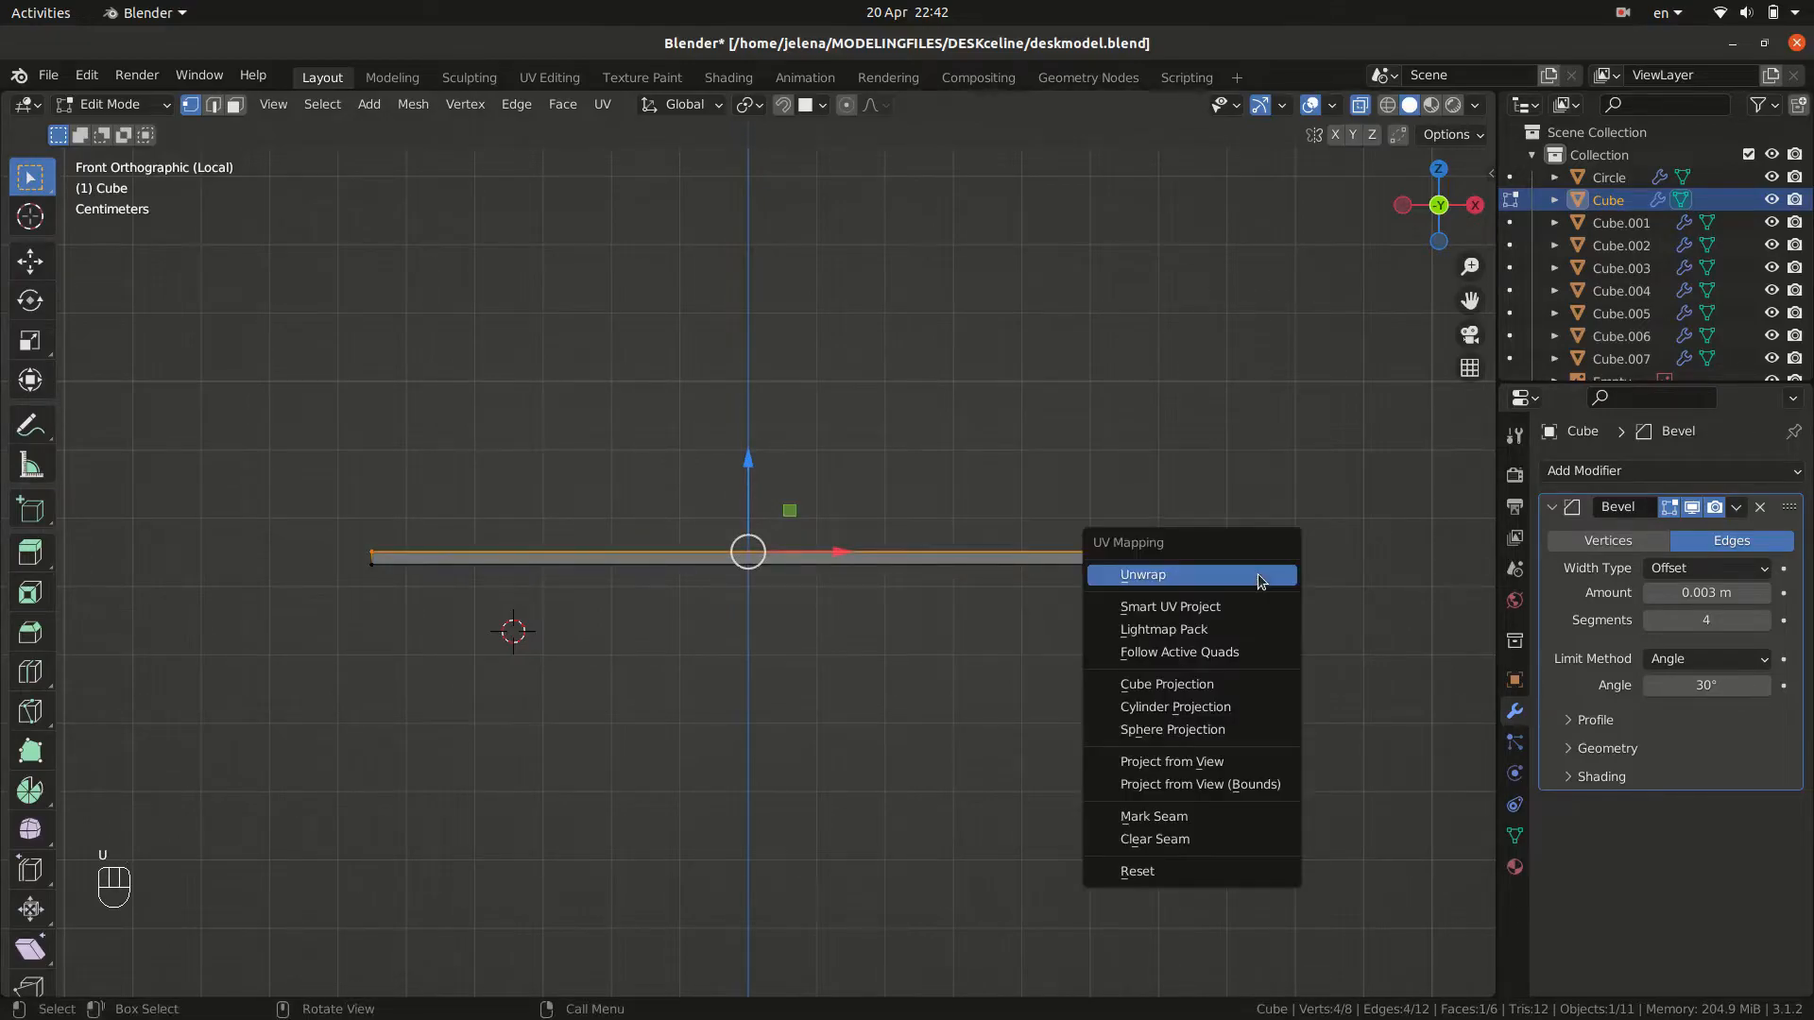
left_click(1243, 815)
Select the tabletop's four lower vertices and mark the edges around the underside as seams.
left_click_drag(1218, 675, 292, 559)
key("u")
left_click(685, 599)
mouse_move(697, 599)
middle_mouse_down()
mouse_move(960, 689)
mouse_move(696, 616)
middle_mouse_up()
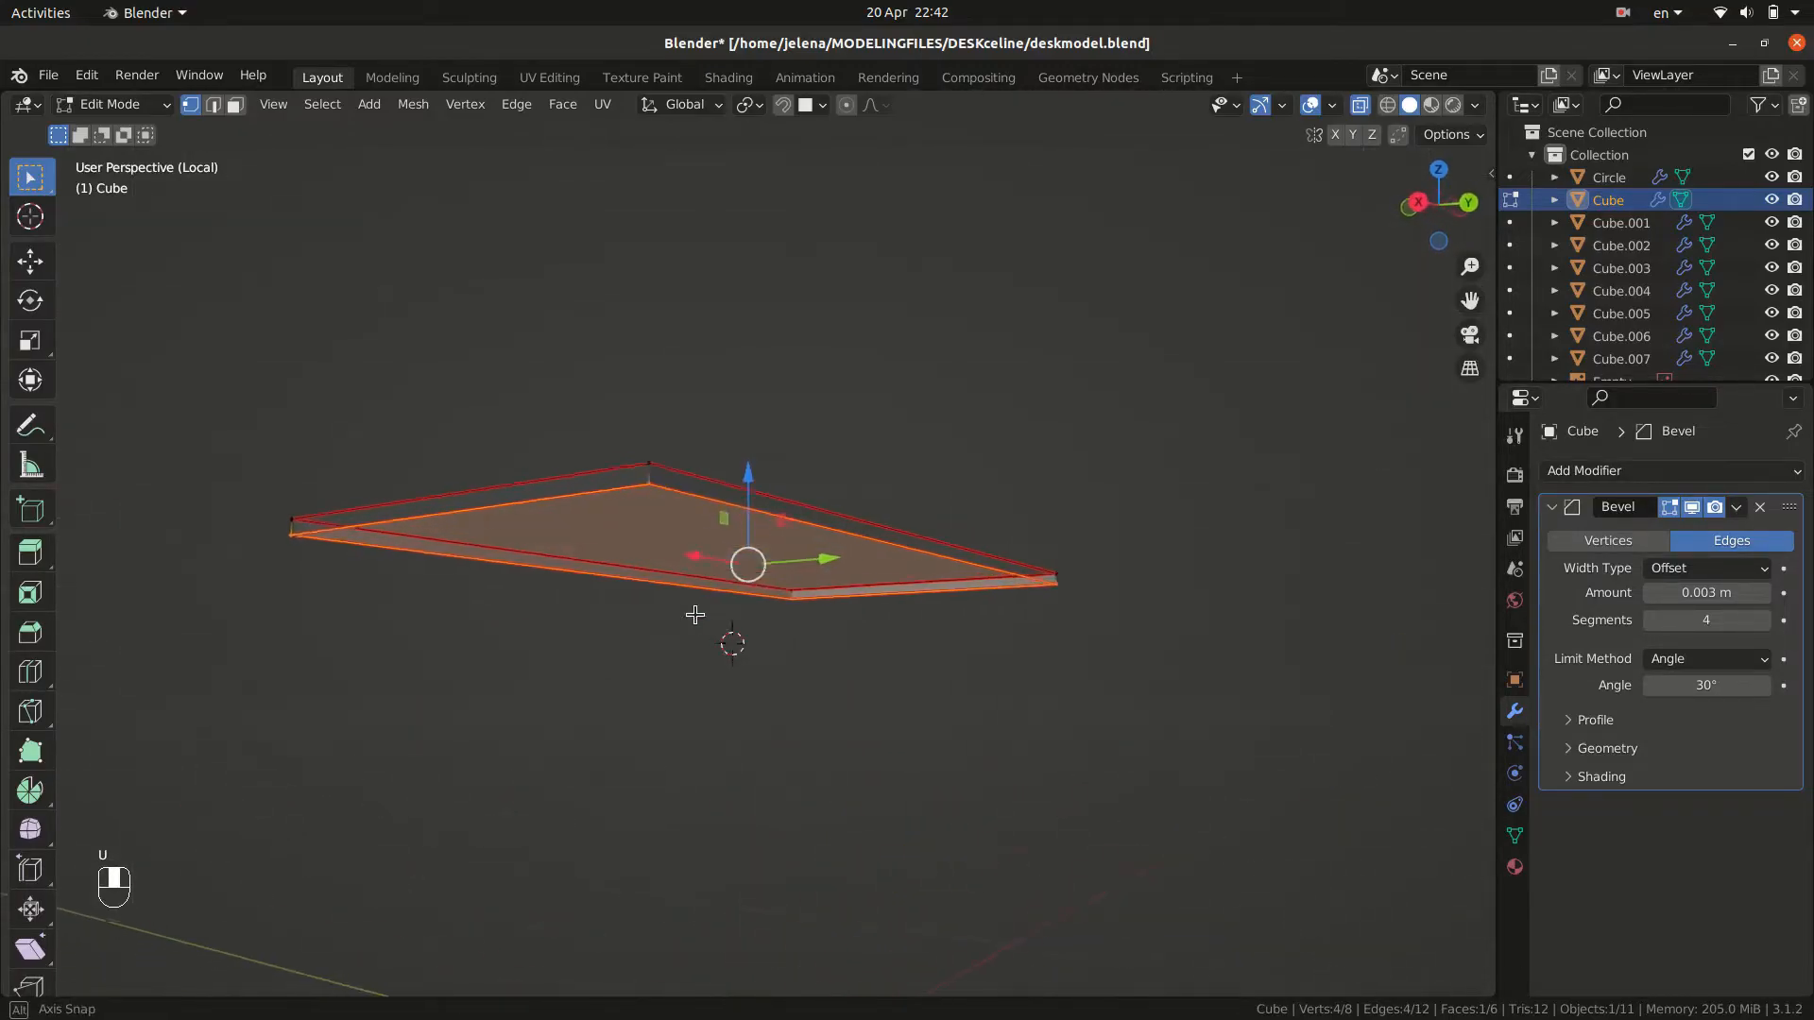
left_click(696, 615)
Mark the vertical edges at two diagonally opposite corners of the tabletop as seams.
middle_click_drag(830, 769, 812, 678)
left_click_drag(495, 597, 517, 715)
key("u")
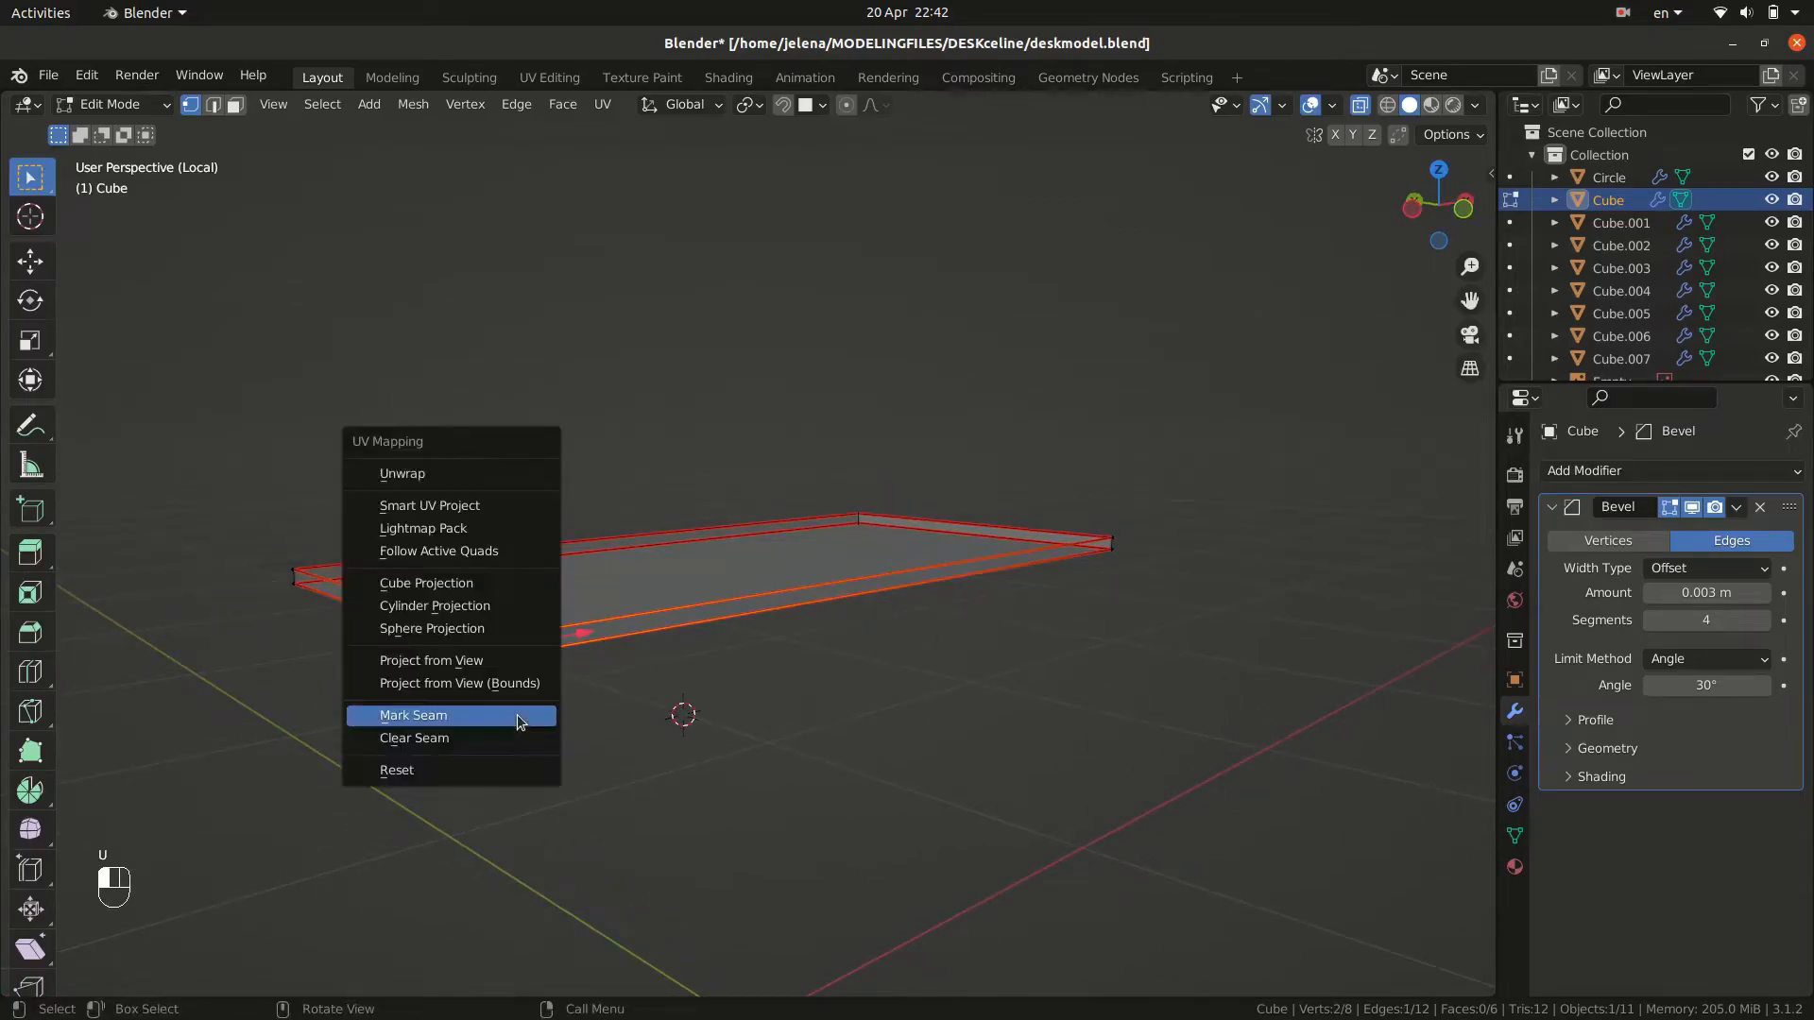
left_click(410, 720)
middle_click_drag(410, 722, 774, 615)
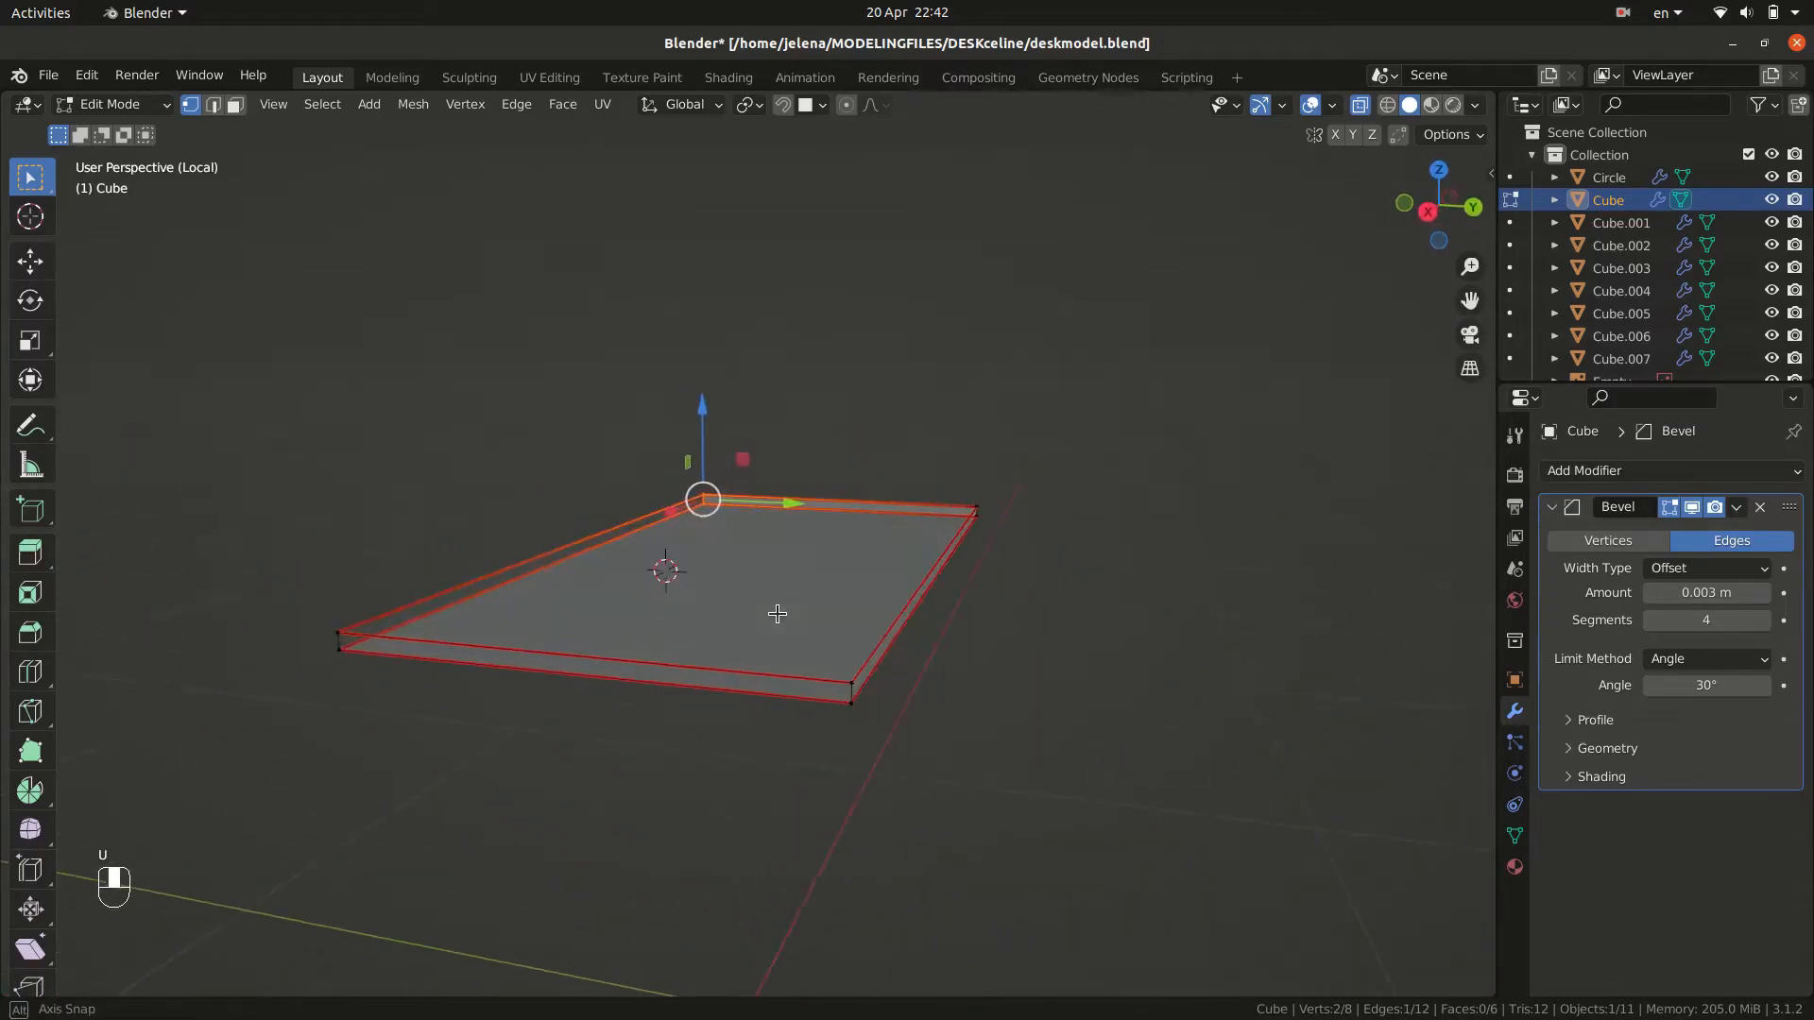
left_click_drag(868, 725, 900, 761)
key("u")
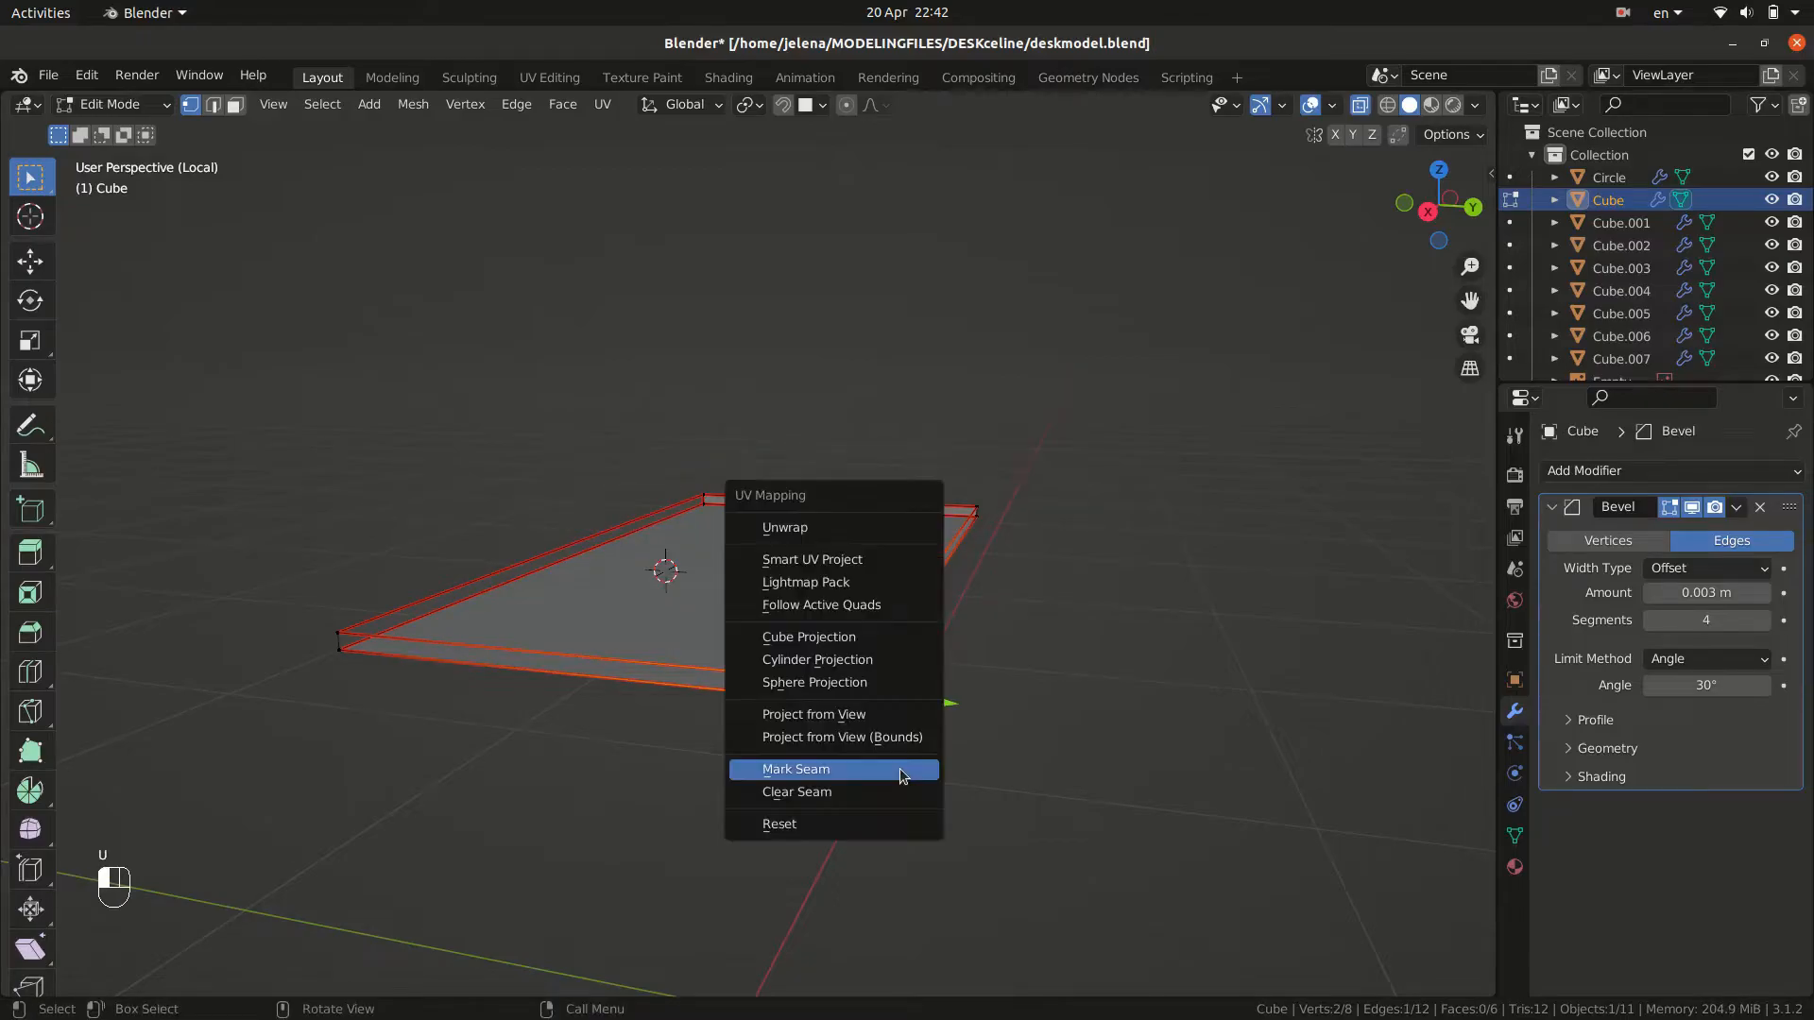
left_click(903, 771)
middle_click_drag(935, 778, 1184, 773)
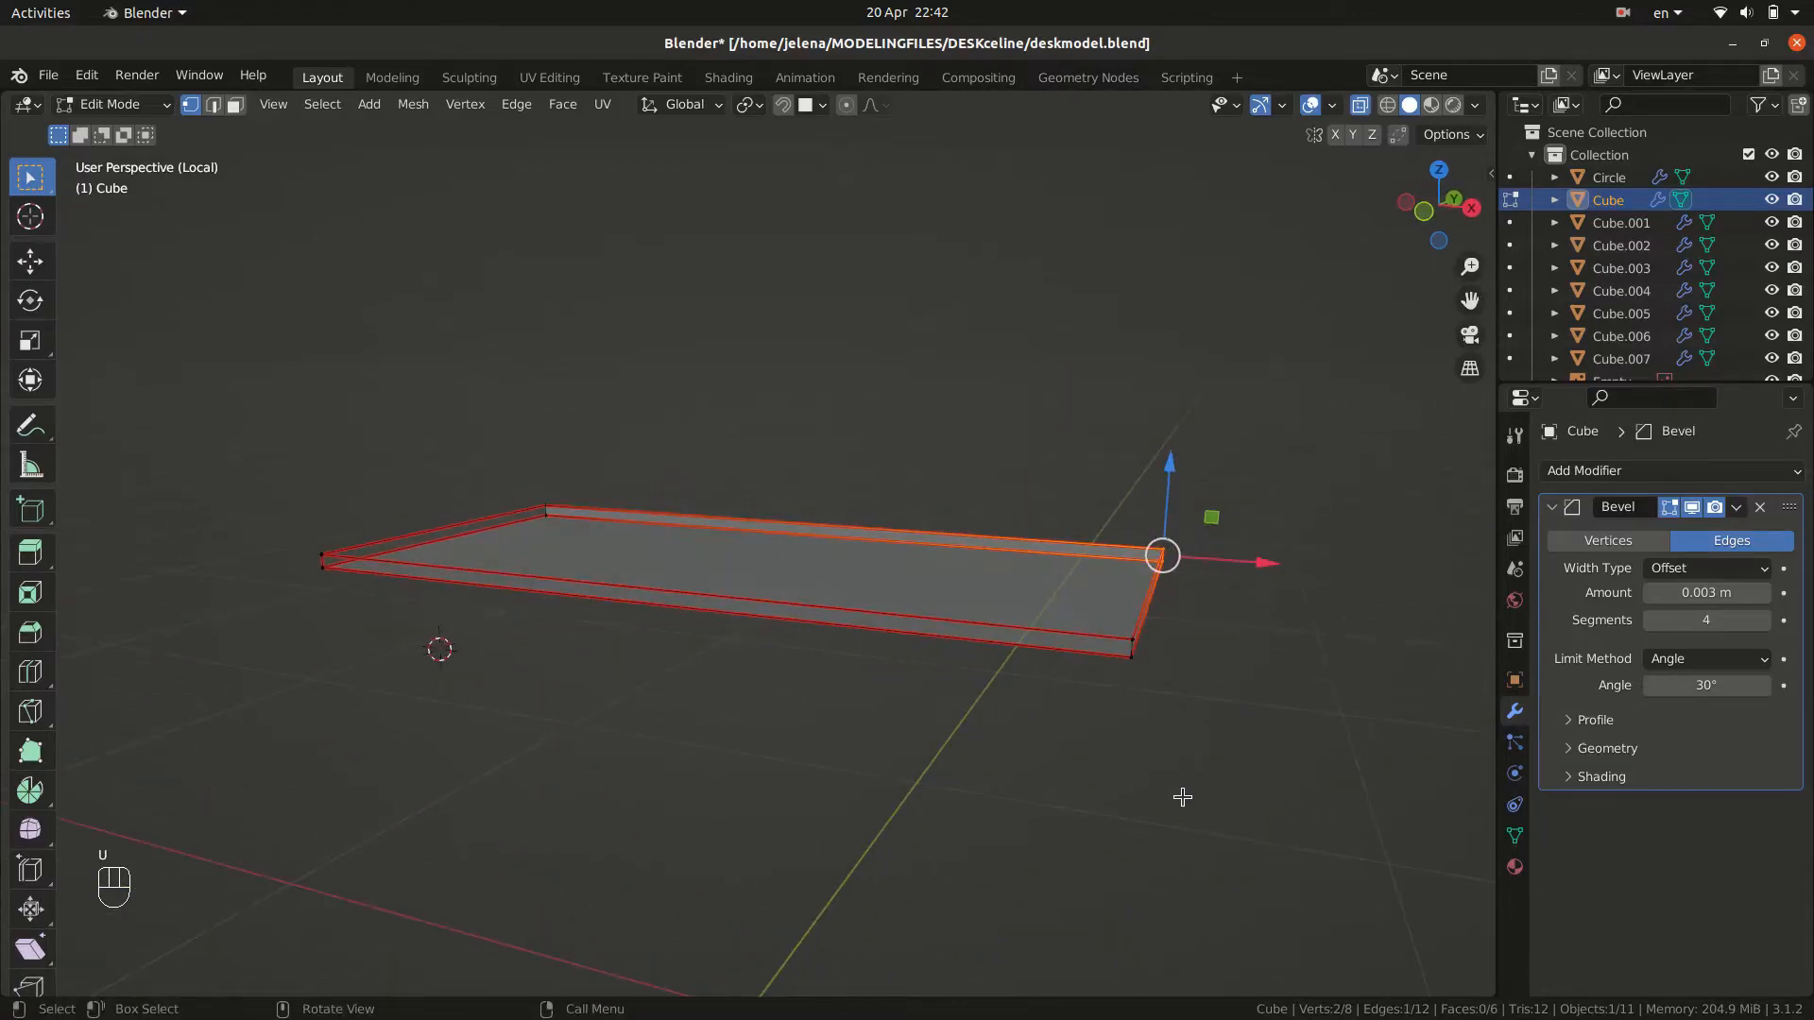
Switch to the UV Editing workspace, select the whole tabletop mesh and unwrap it along the seams.
key("a")
key("alt+a")
left_click(560, 85)
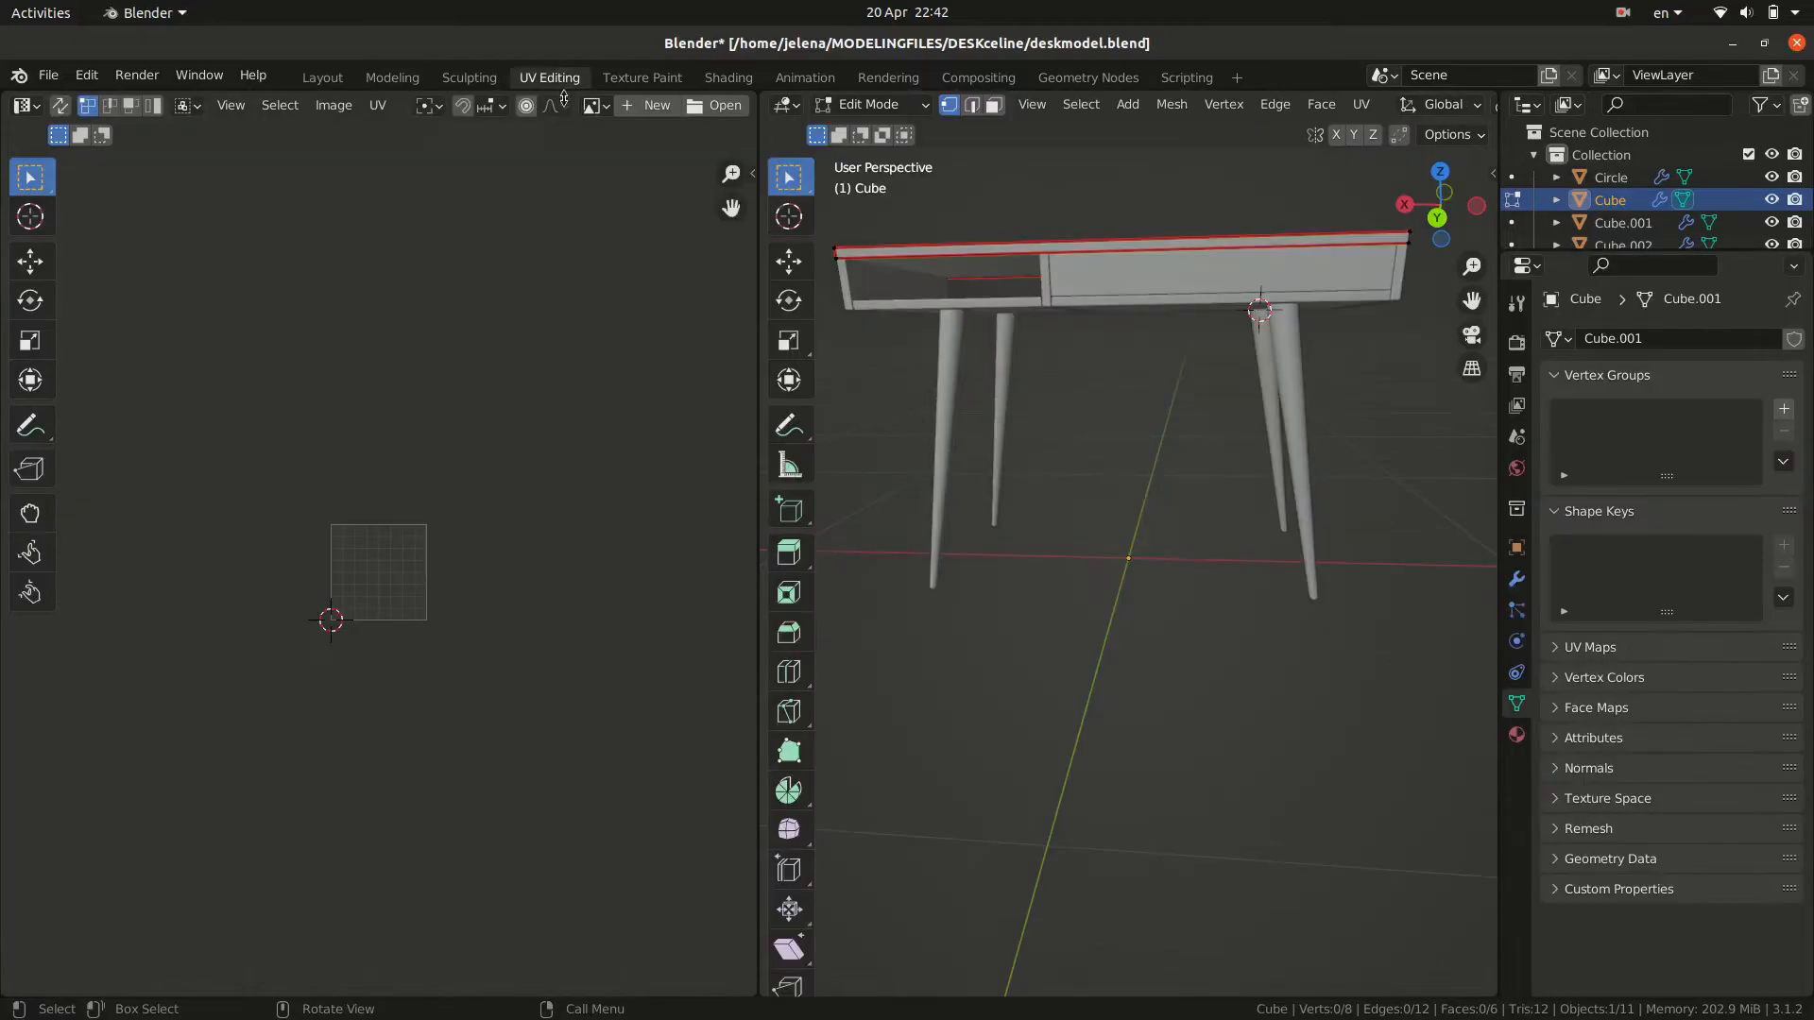
scroll(1134, 482, "down", 2)
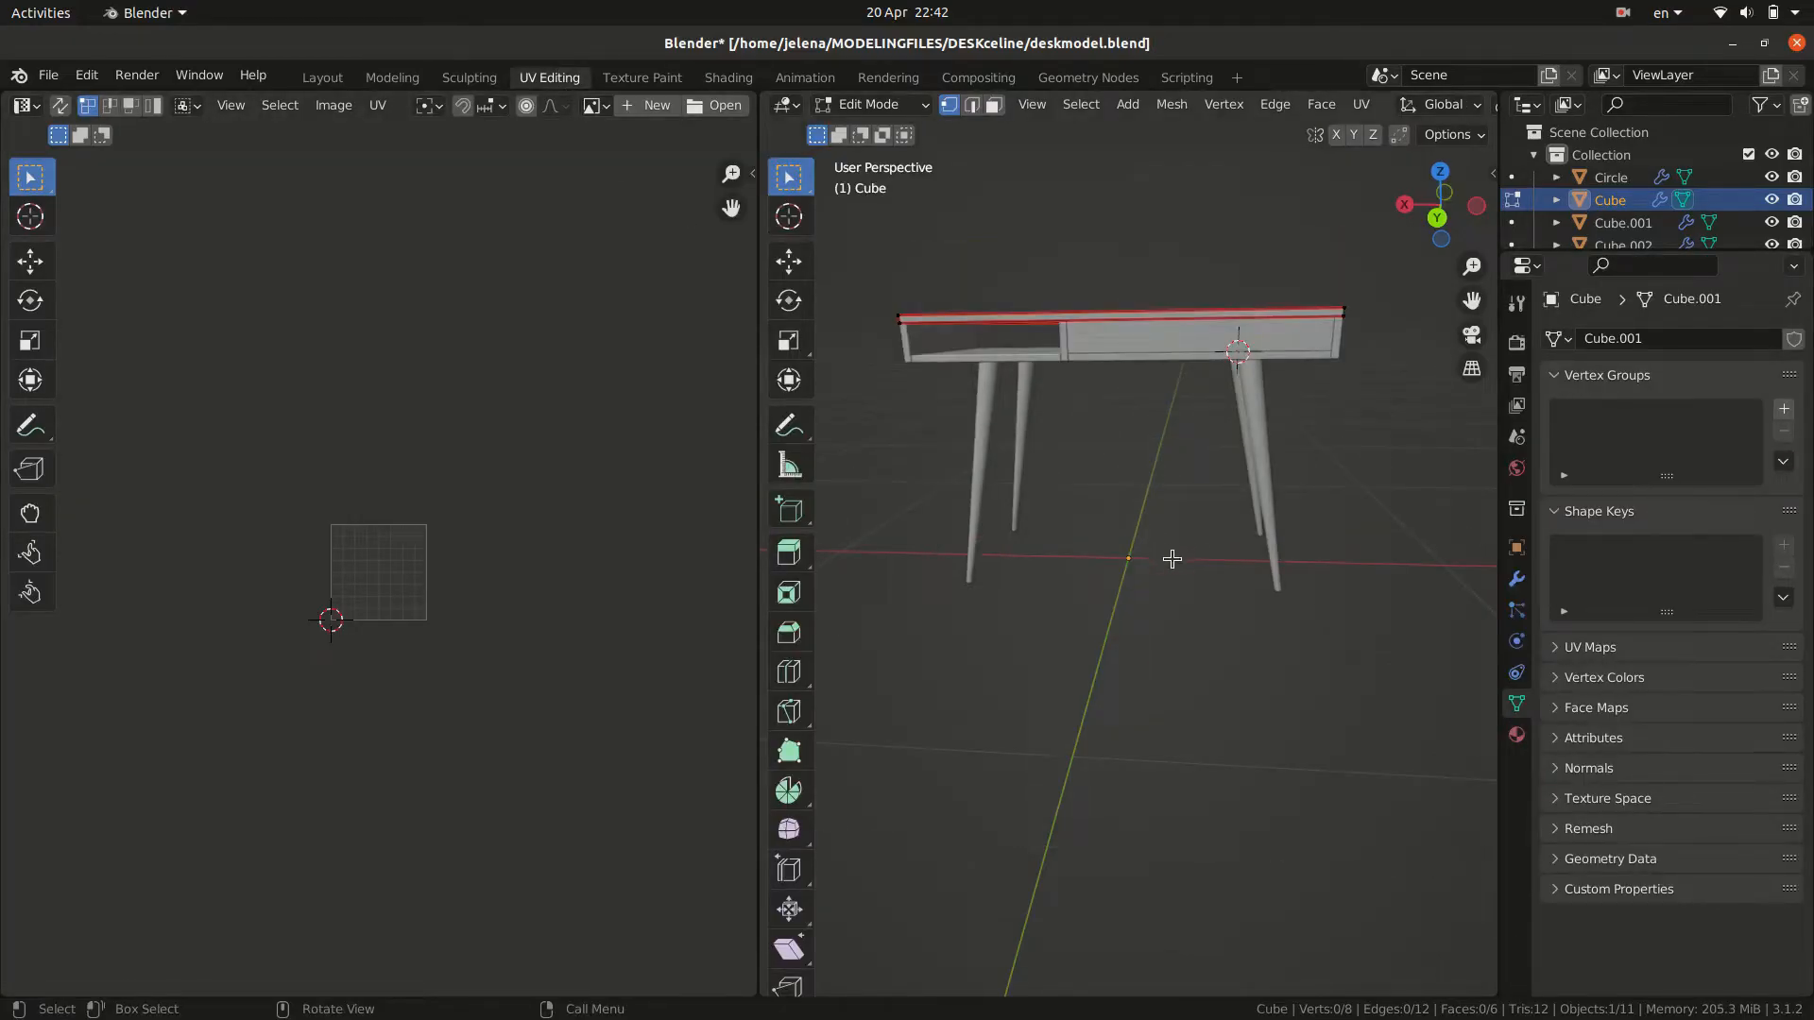
key("KP_1")
key("a")
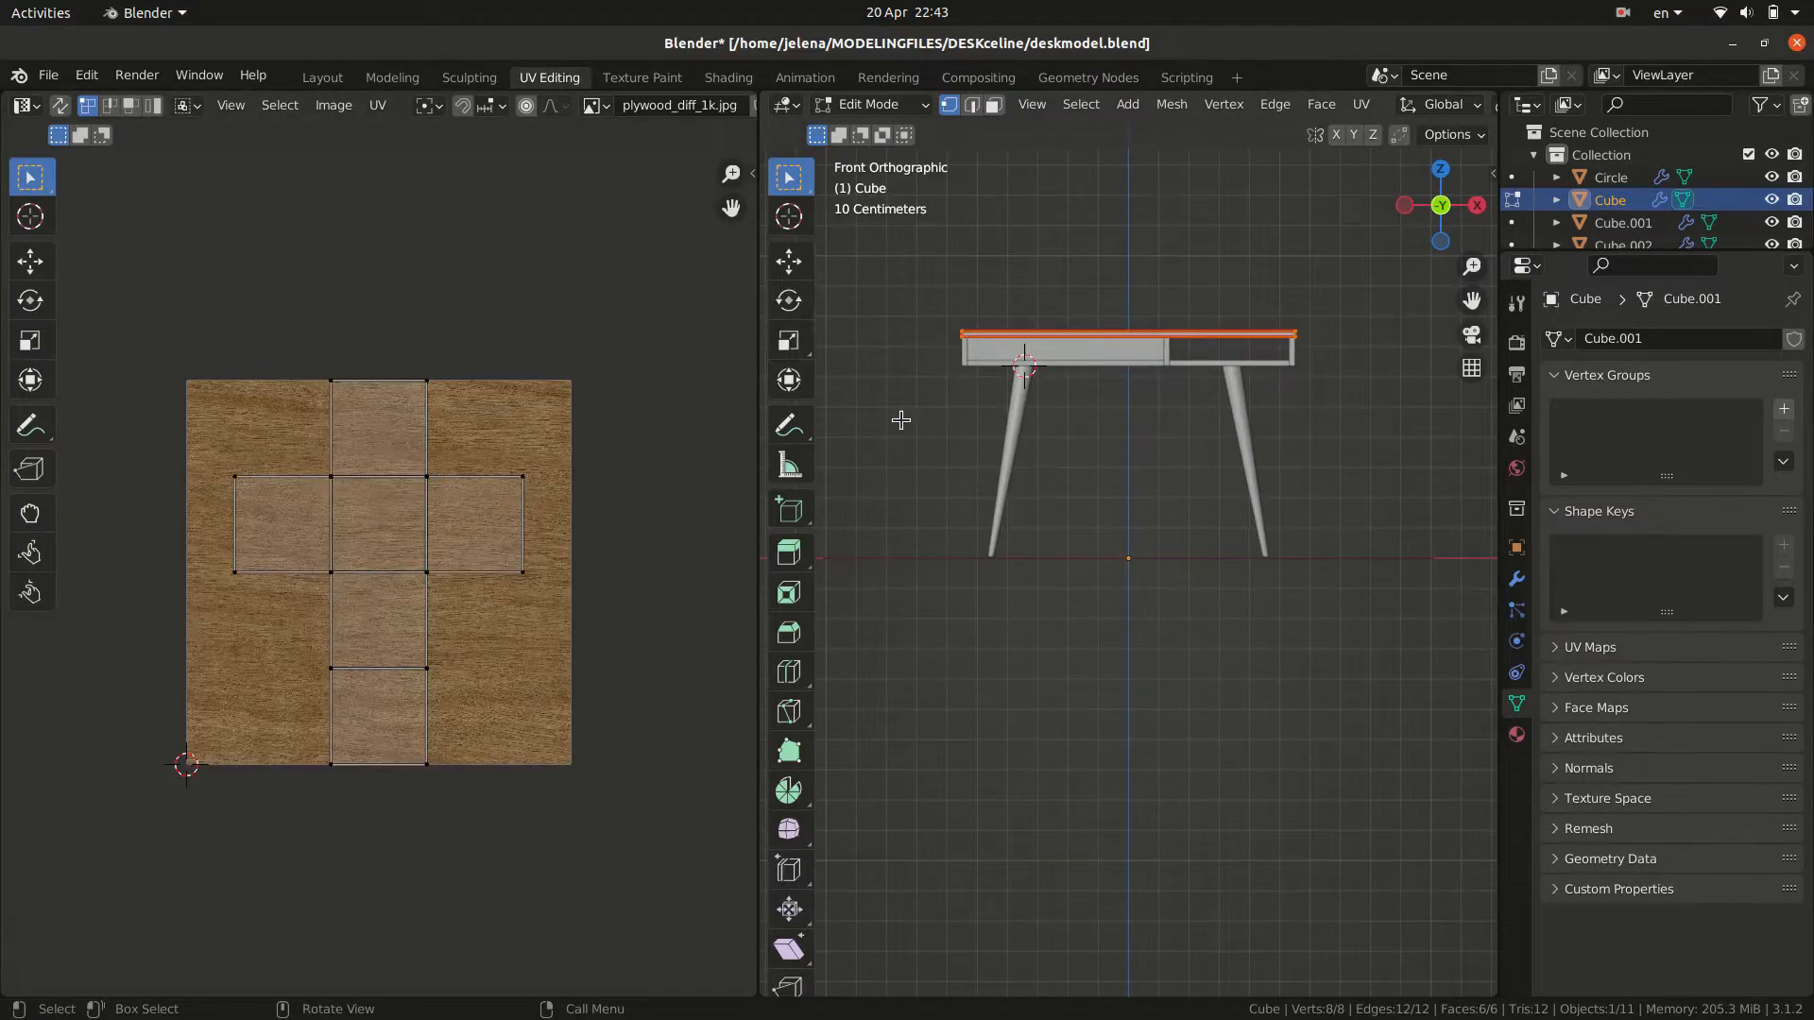
key("u")
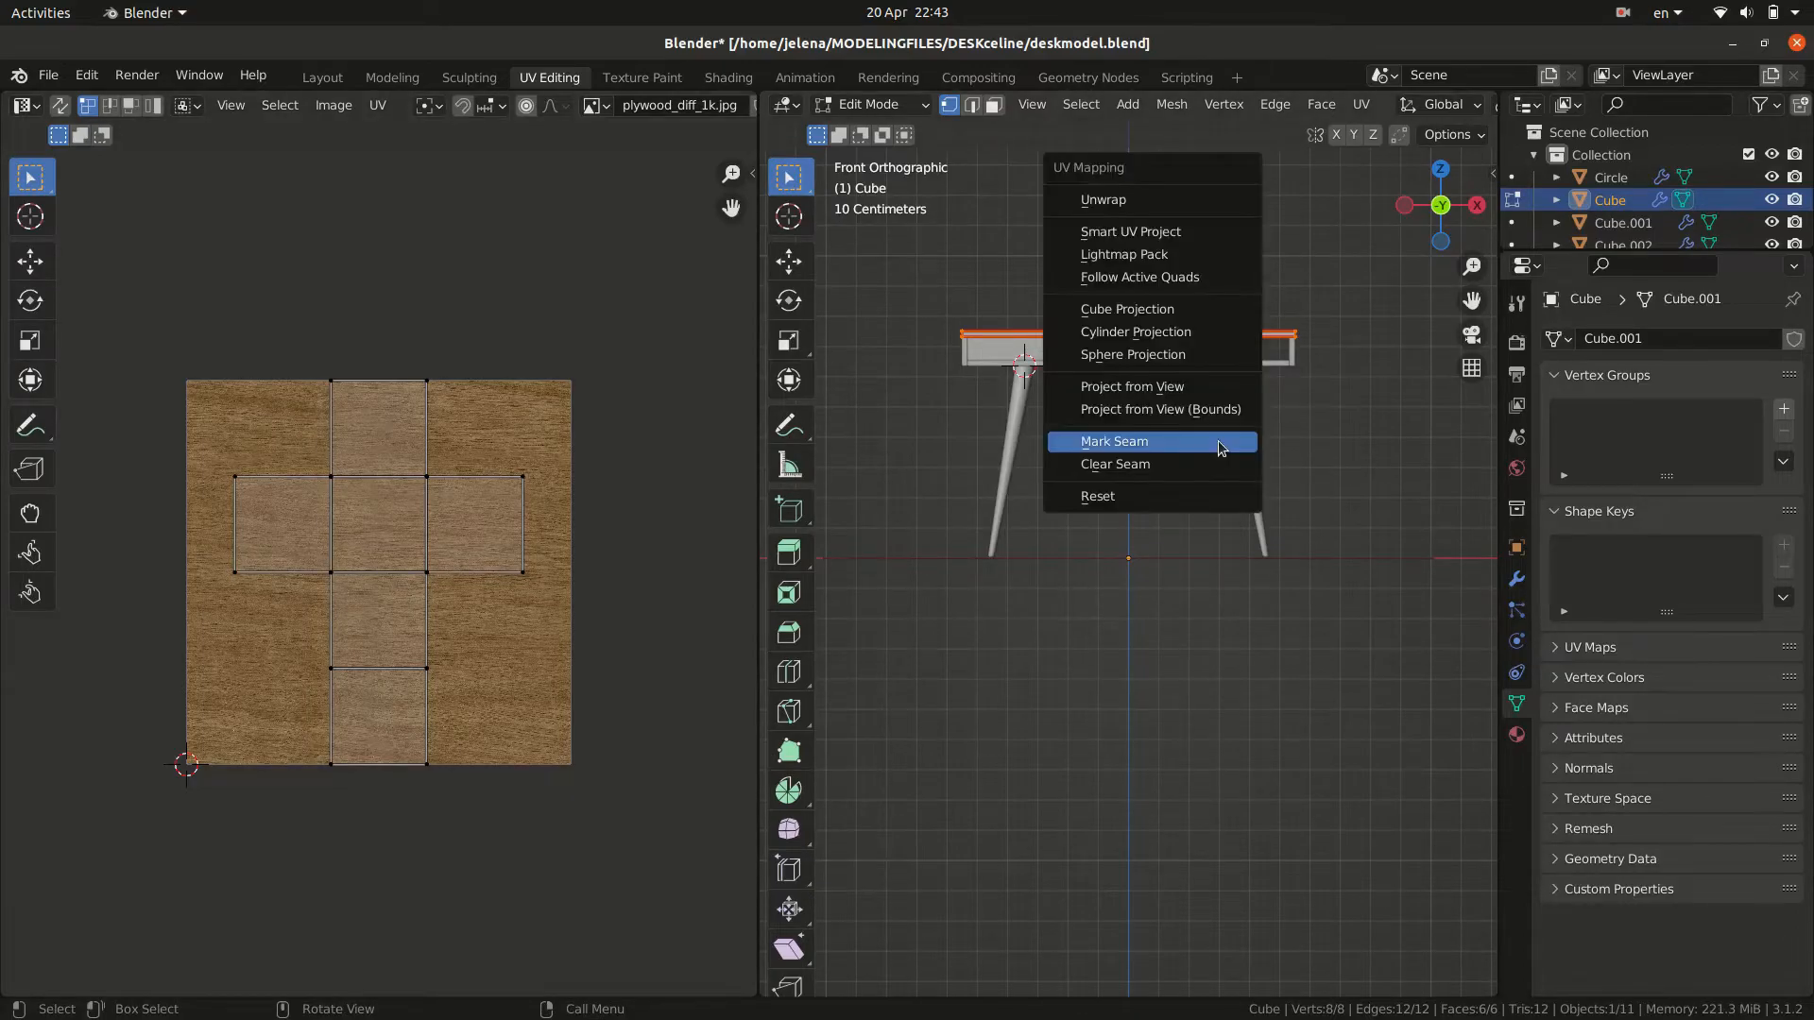
left_click(1172, 206)
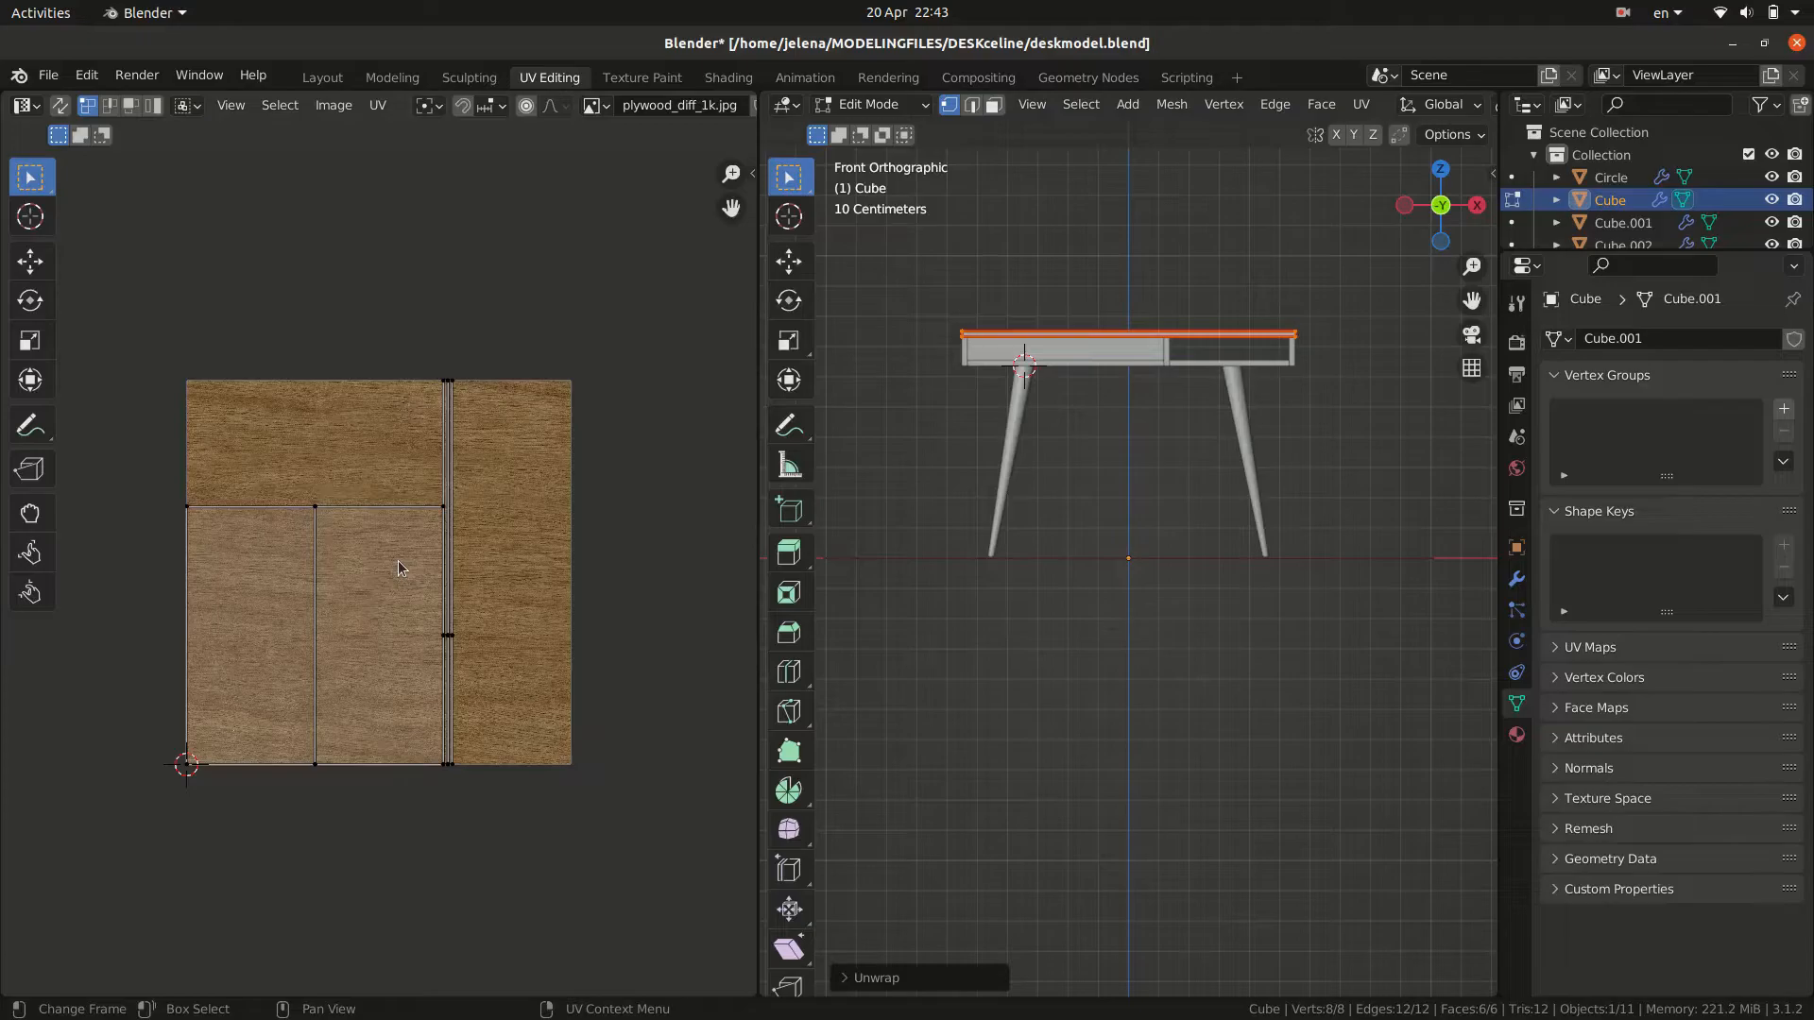
Rotate all the tabletop's UV islands by 90° and move them fully onto the plywood image.
type("a")
type("r90")
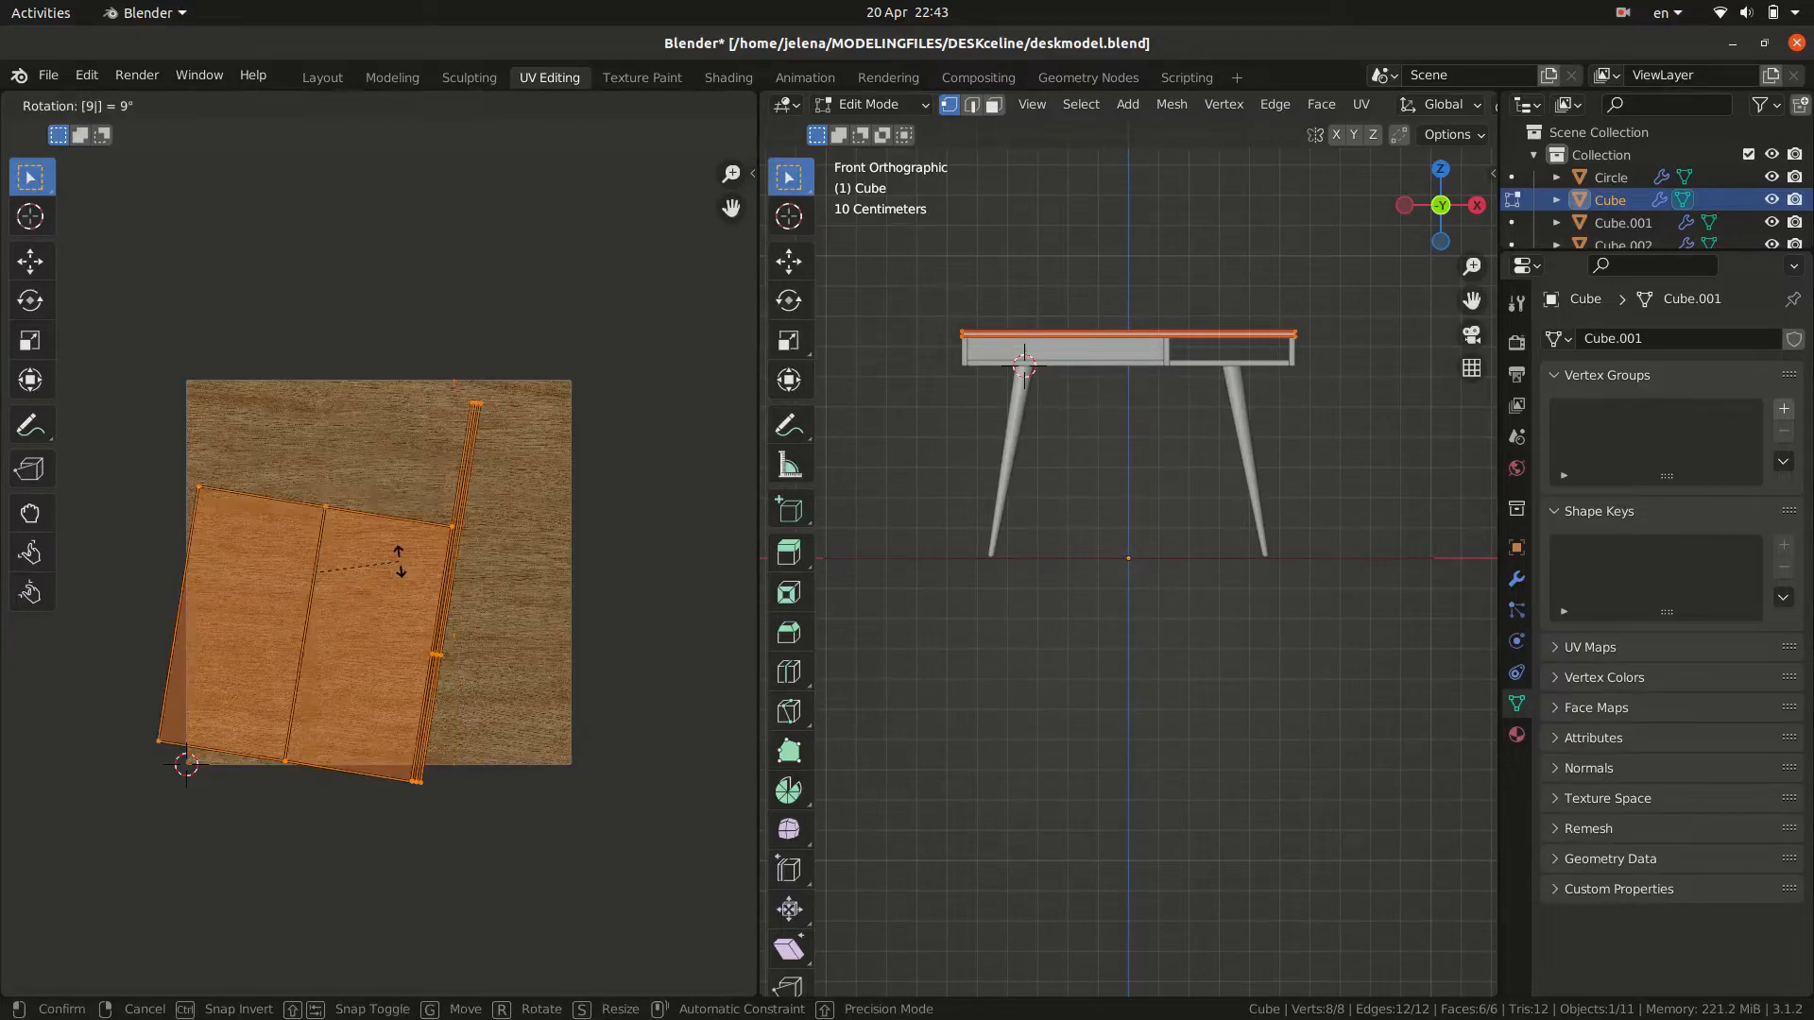
key("Return")
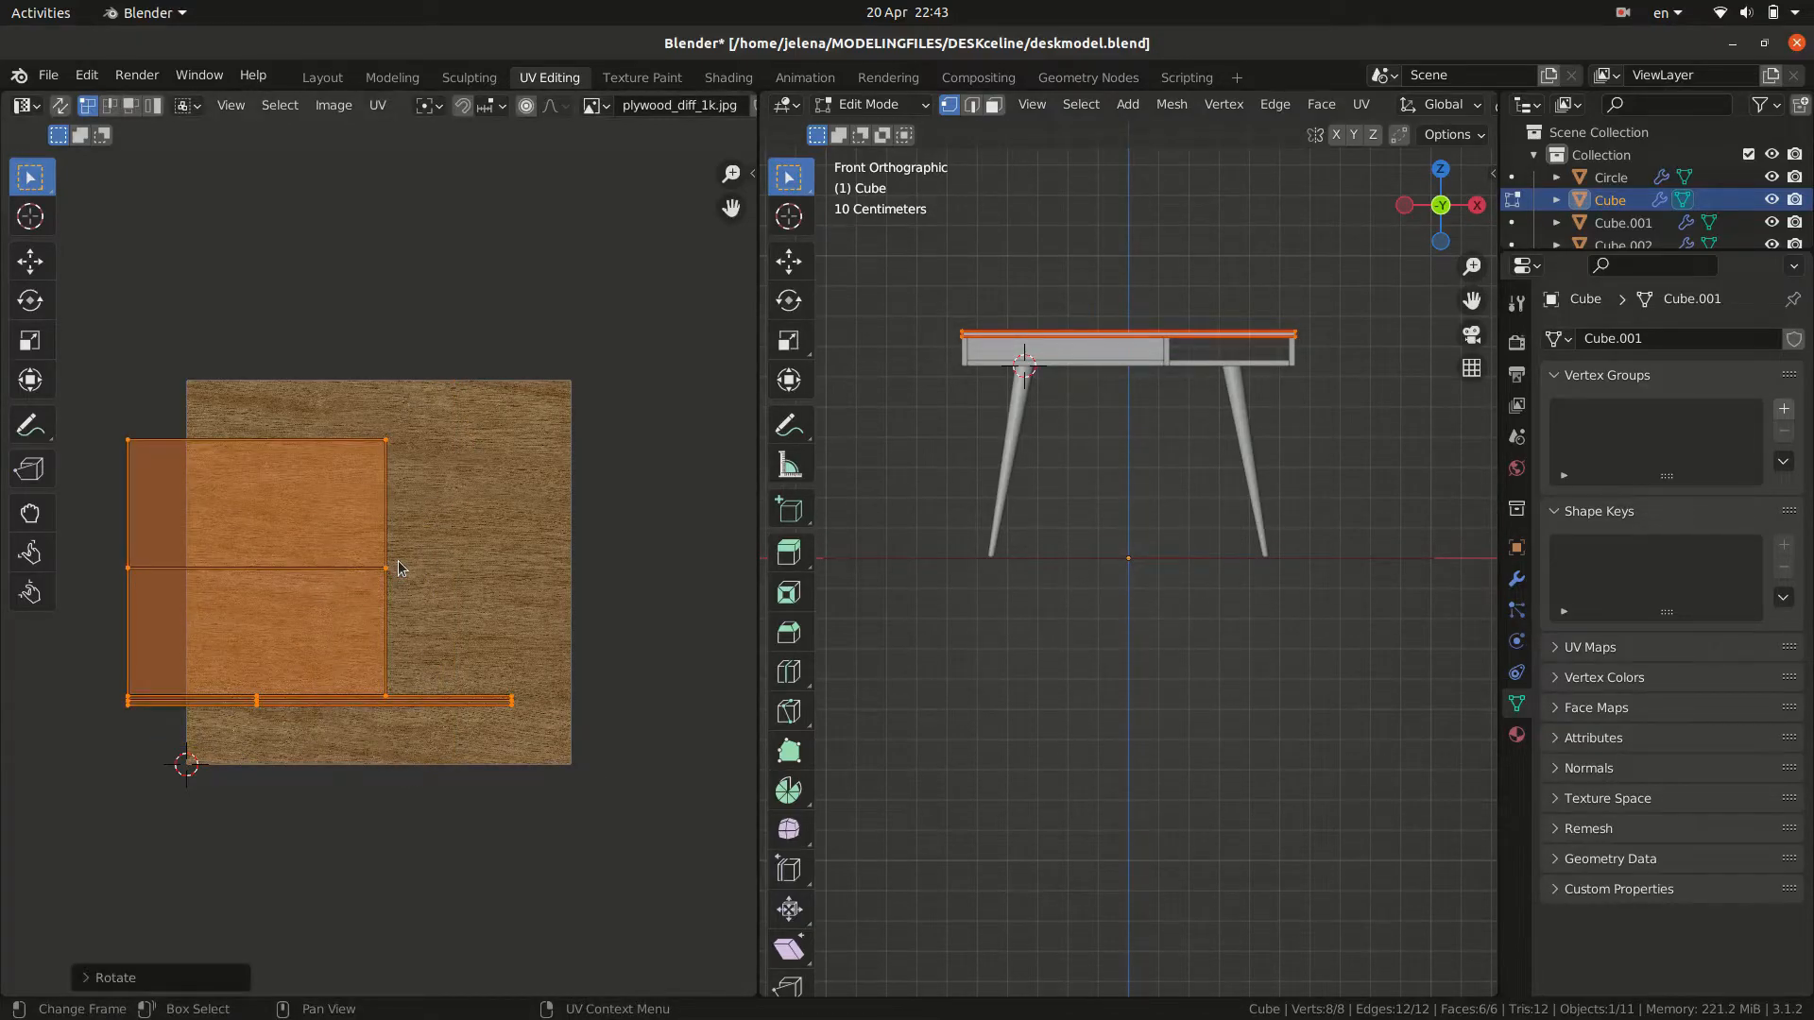
key("g")
left_click(474, 562)
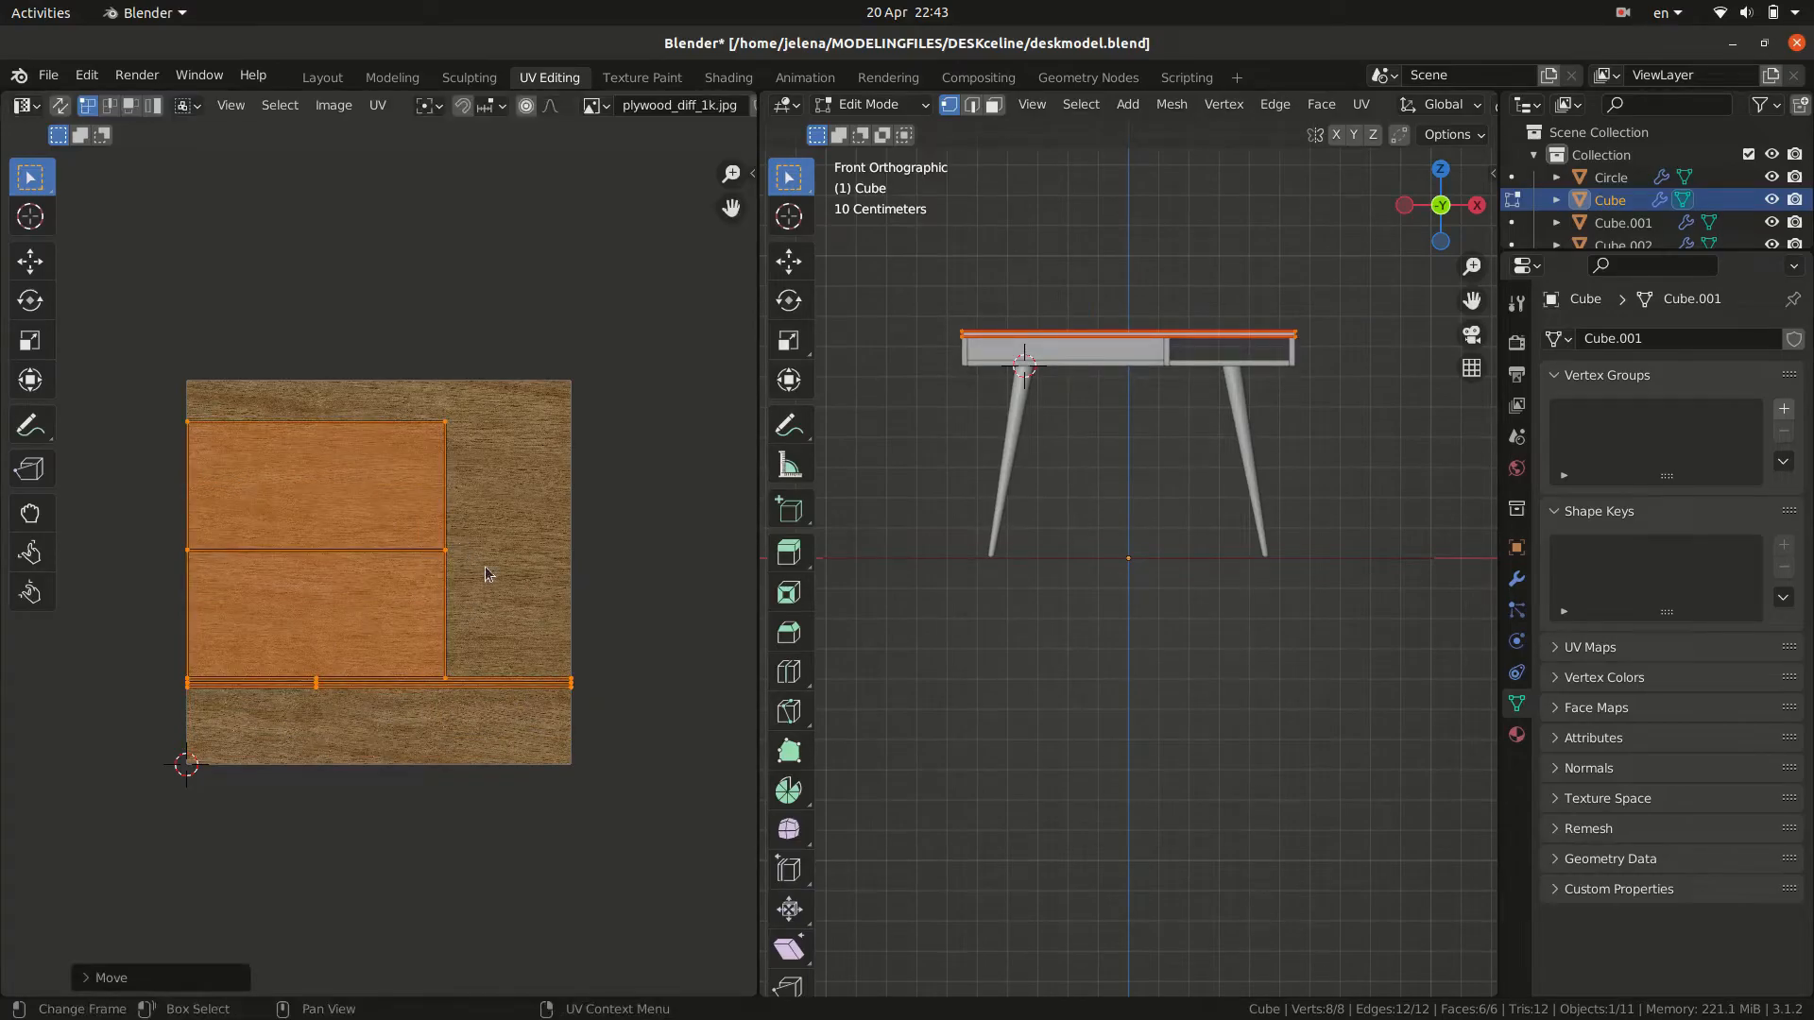
key("alt+a")
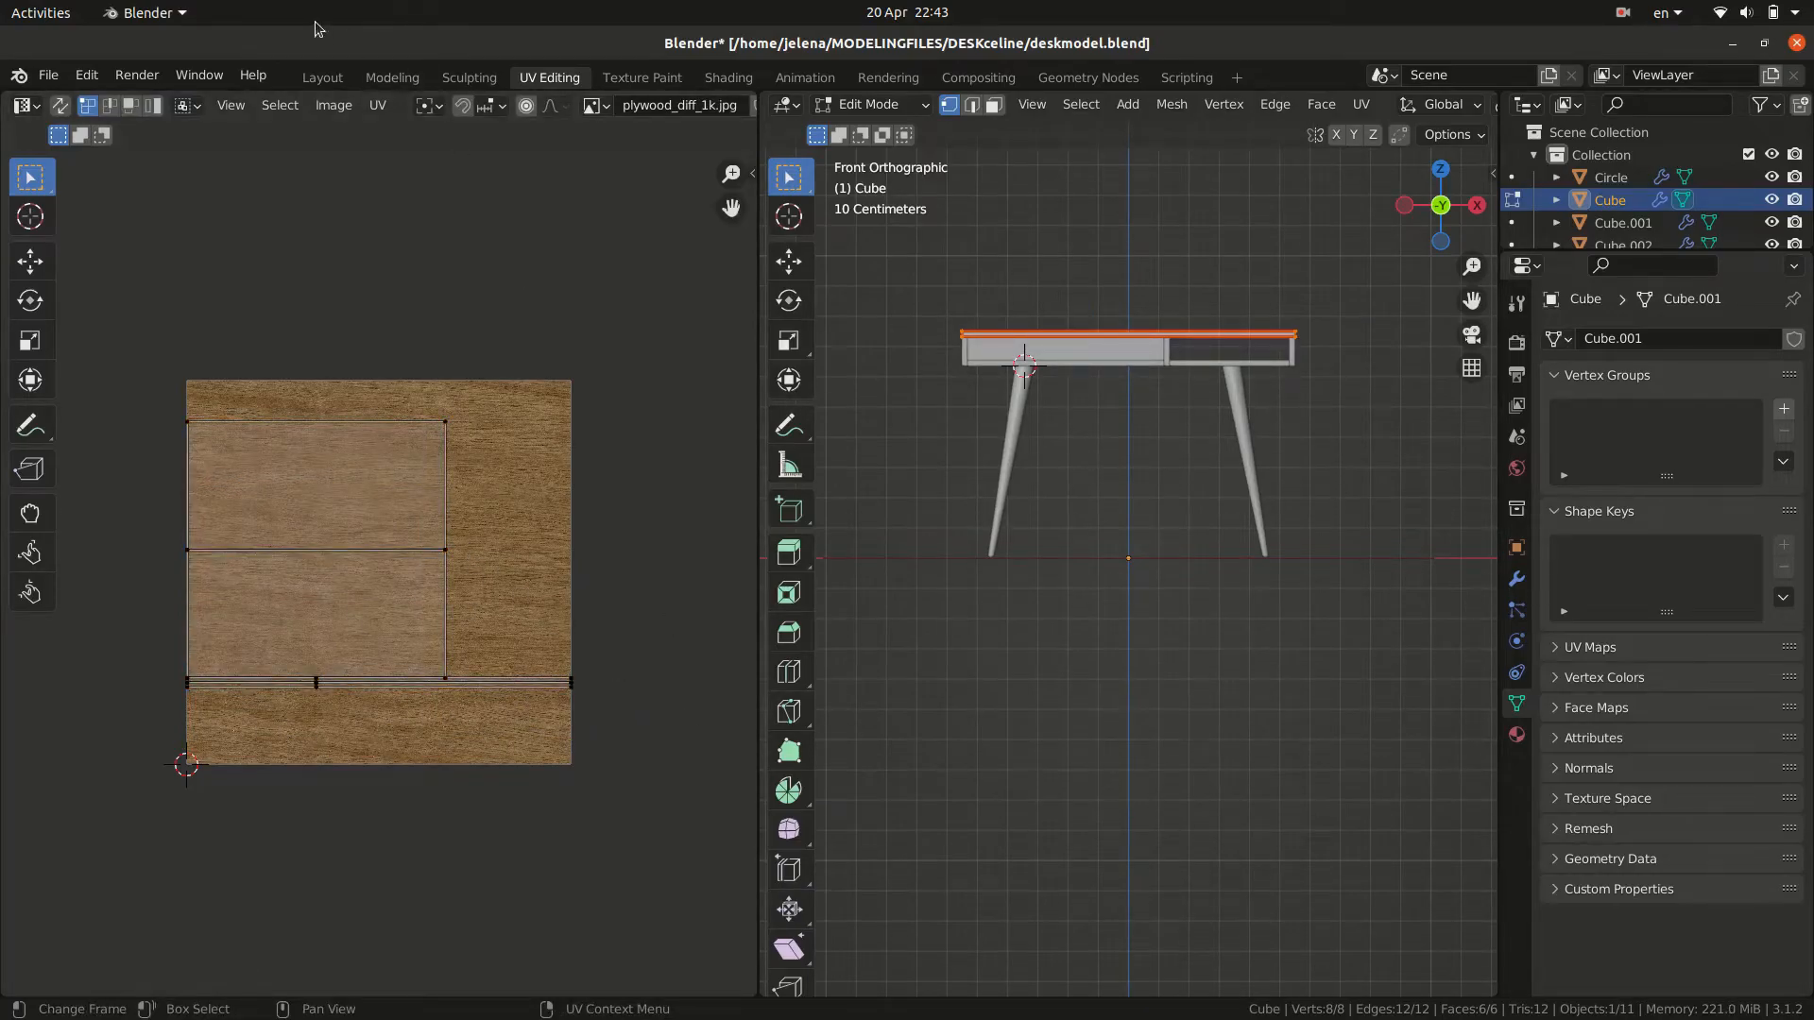
Return to the Layout workspace and inspect the tabletop's wood grain in rendered shading.
left_click(321, 77)
left_click(1453, 104)
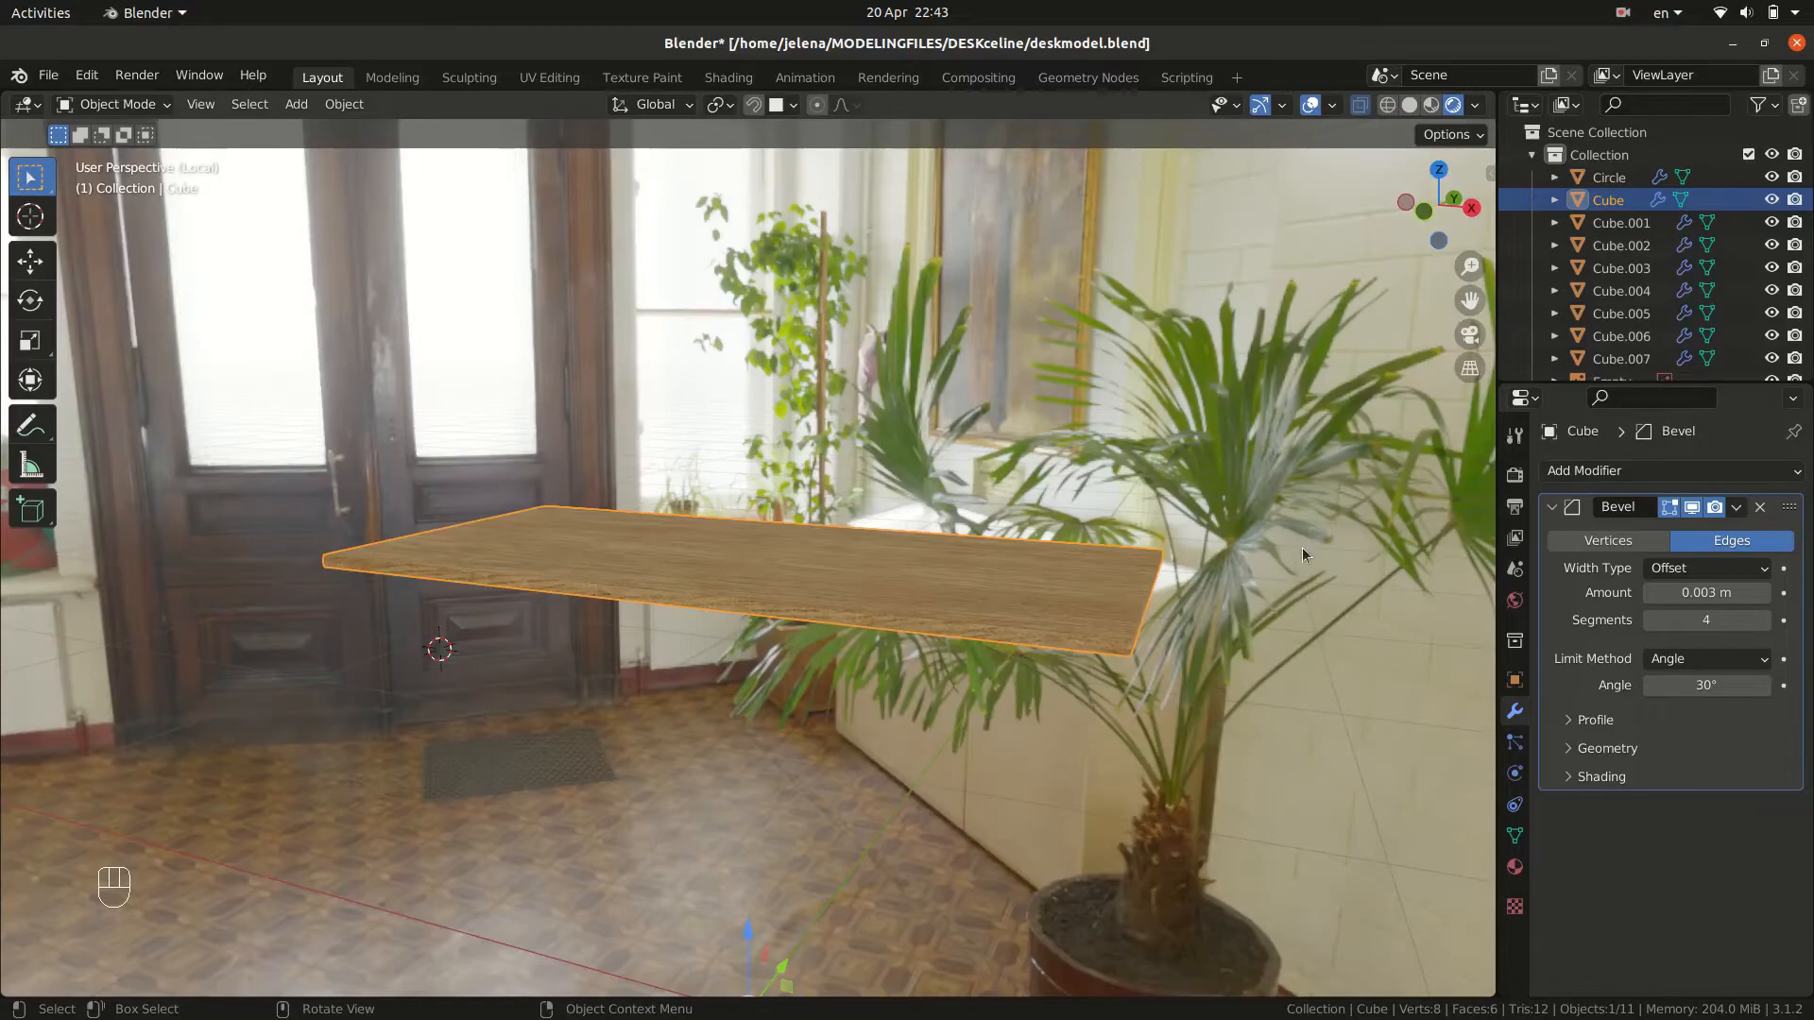
middle_click_drag(1170, 647, 886, 671)
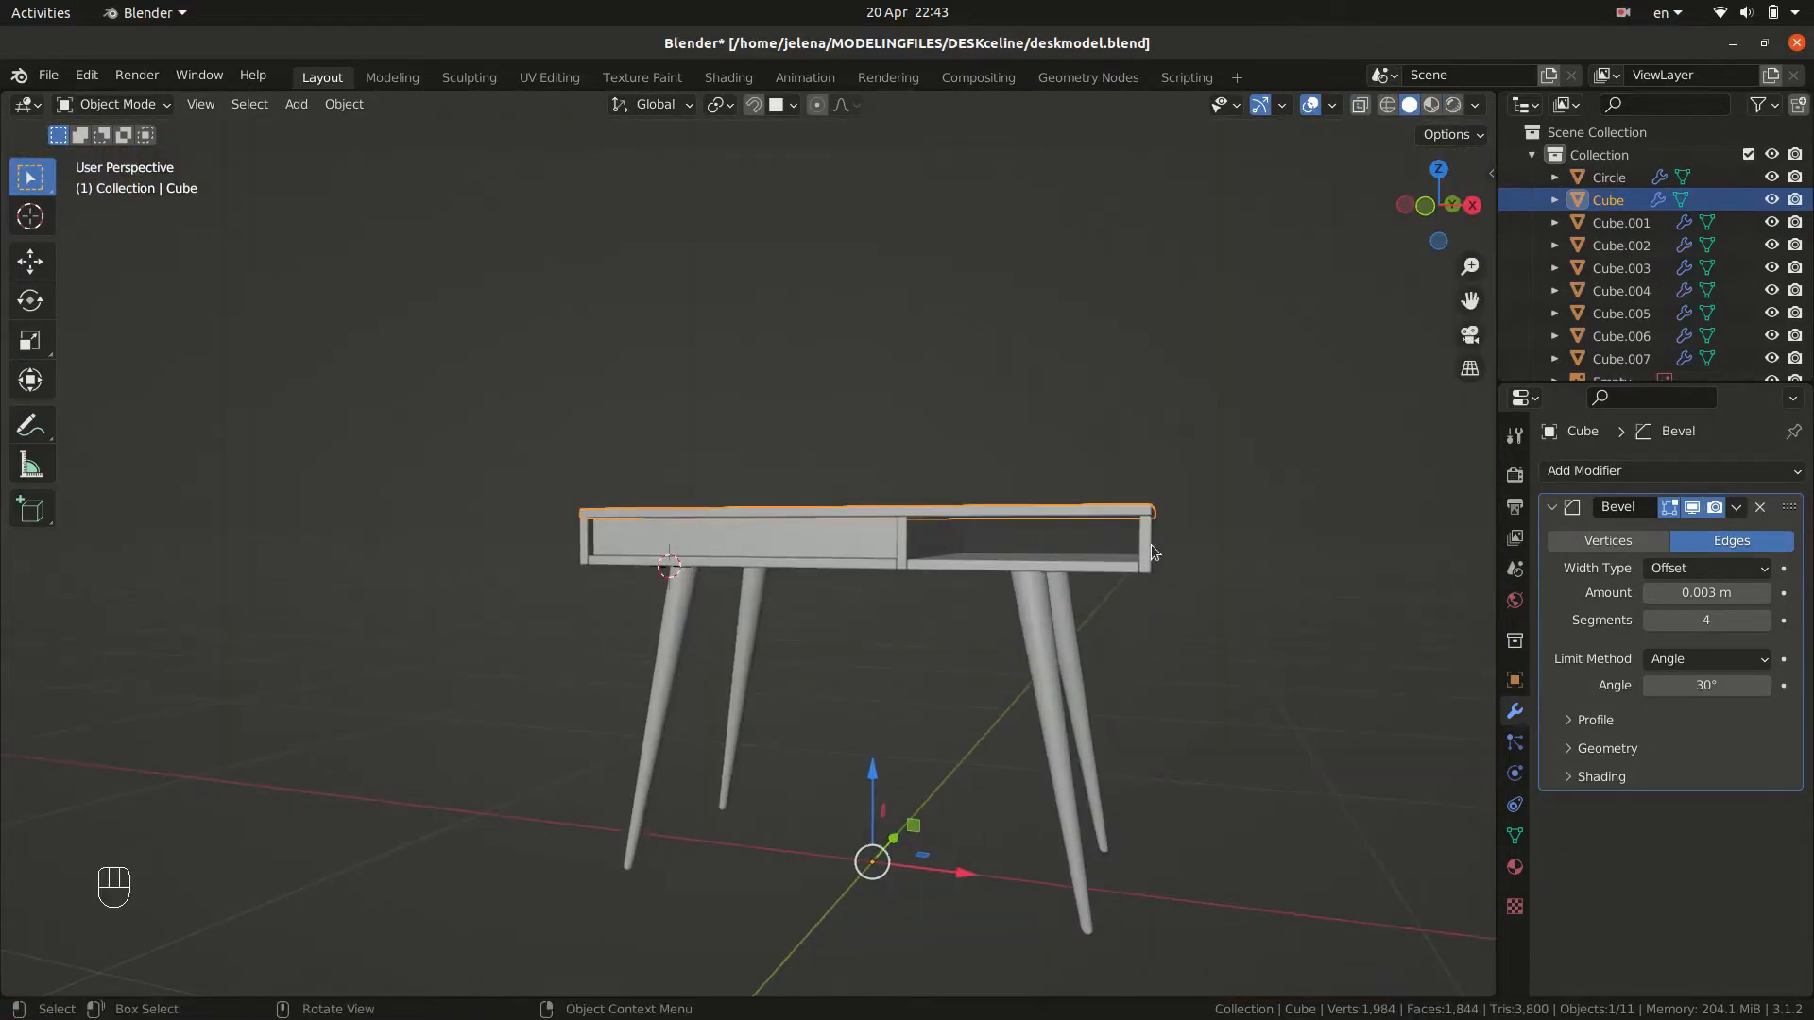
Link the tabletop's wood material to the desk's side, divider, bottom and back panels and check them in rendered shading.
left_click(1152, 548)
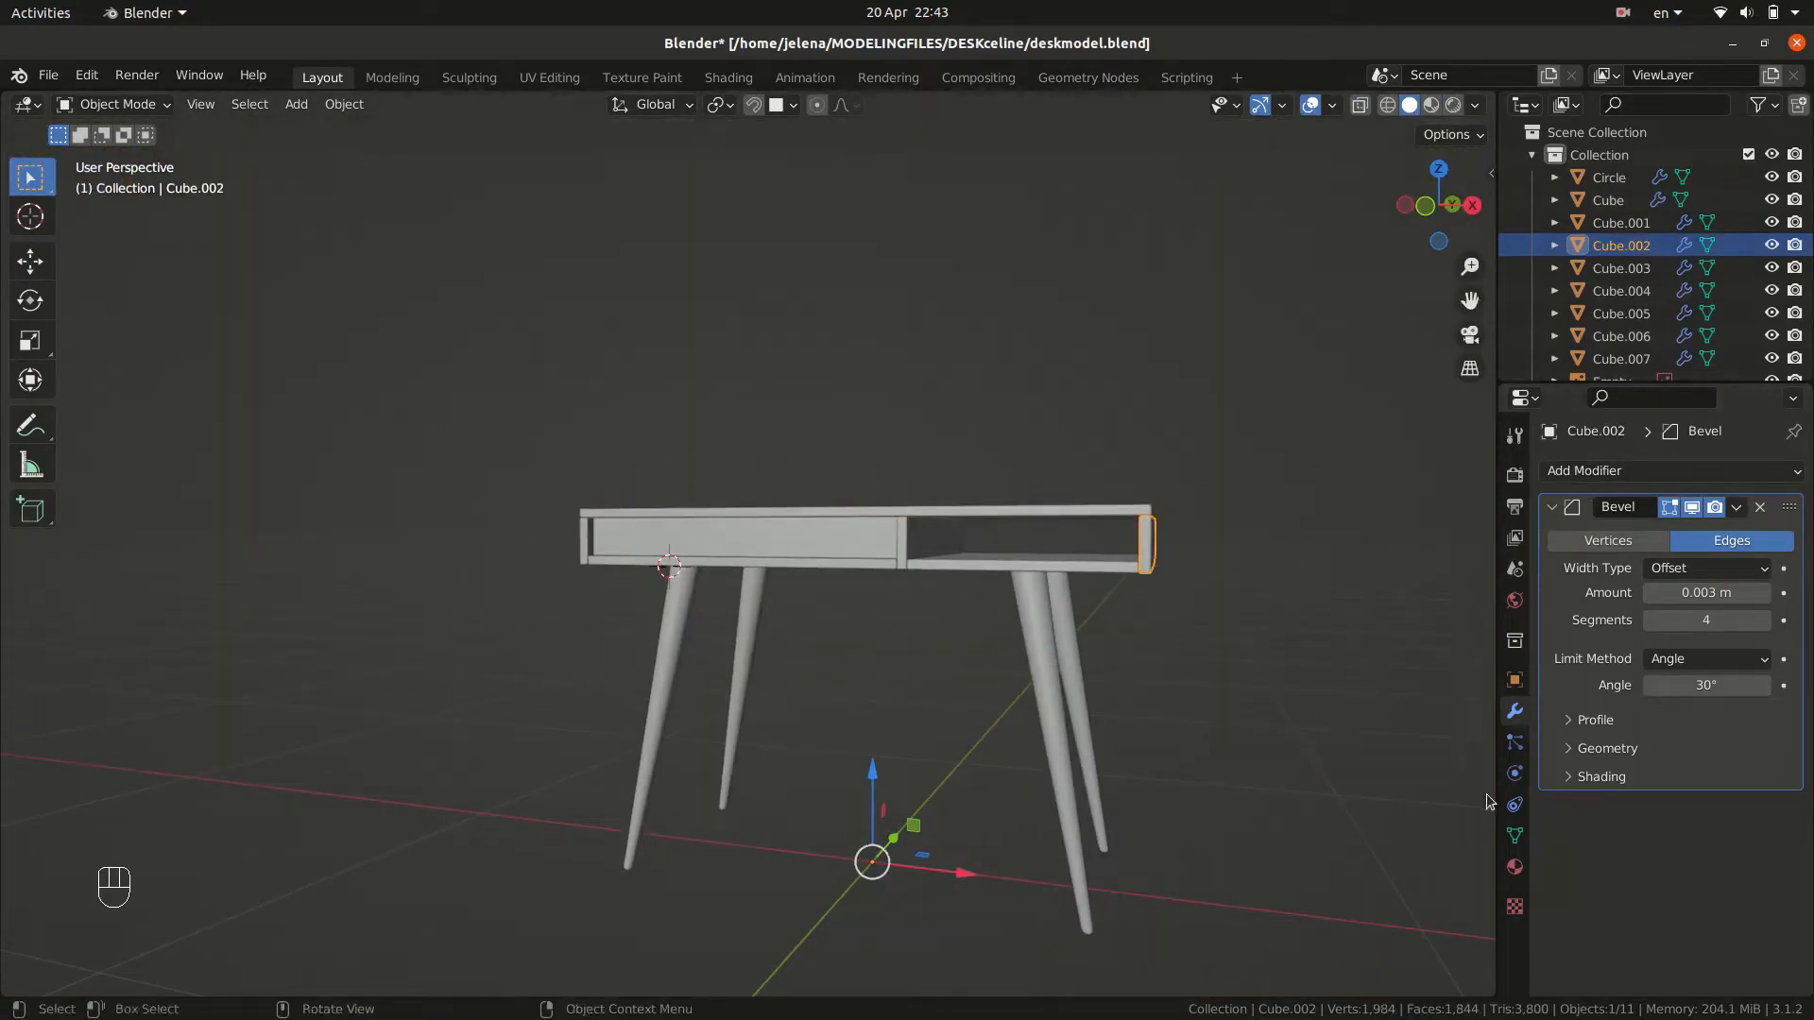
left_click(1515, 867)
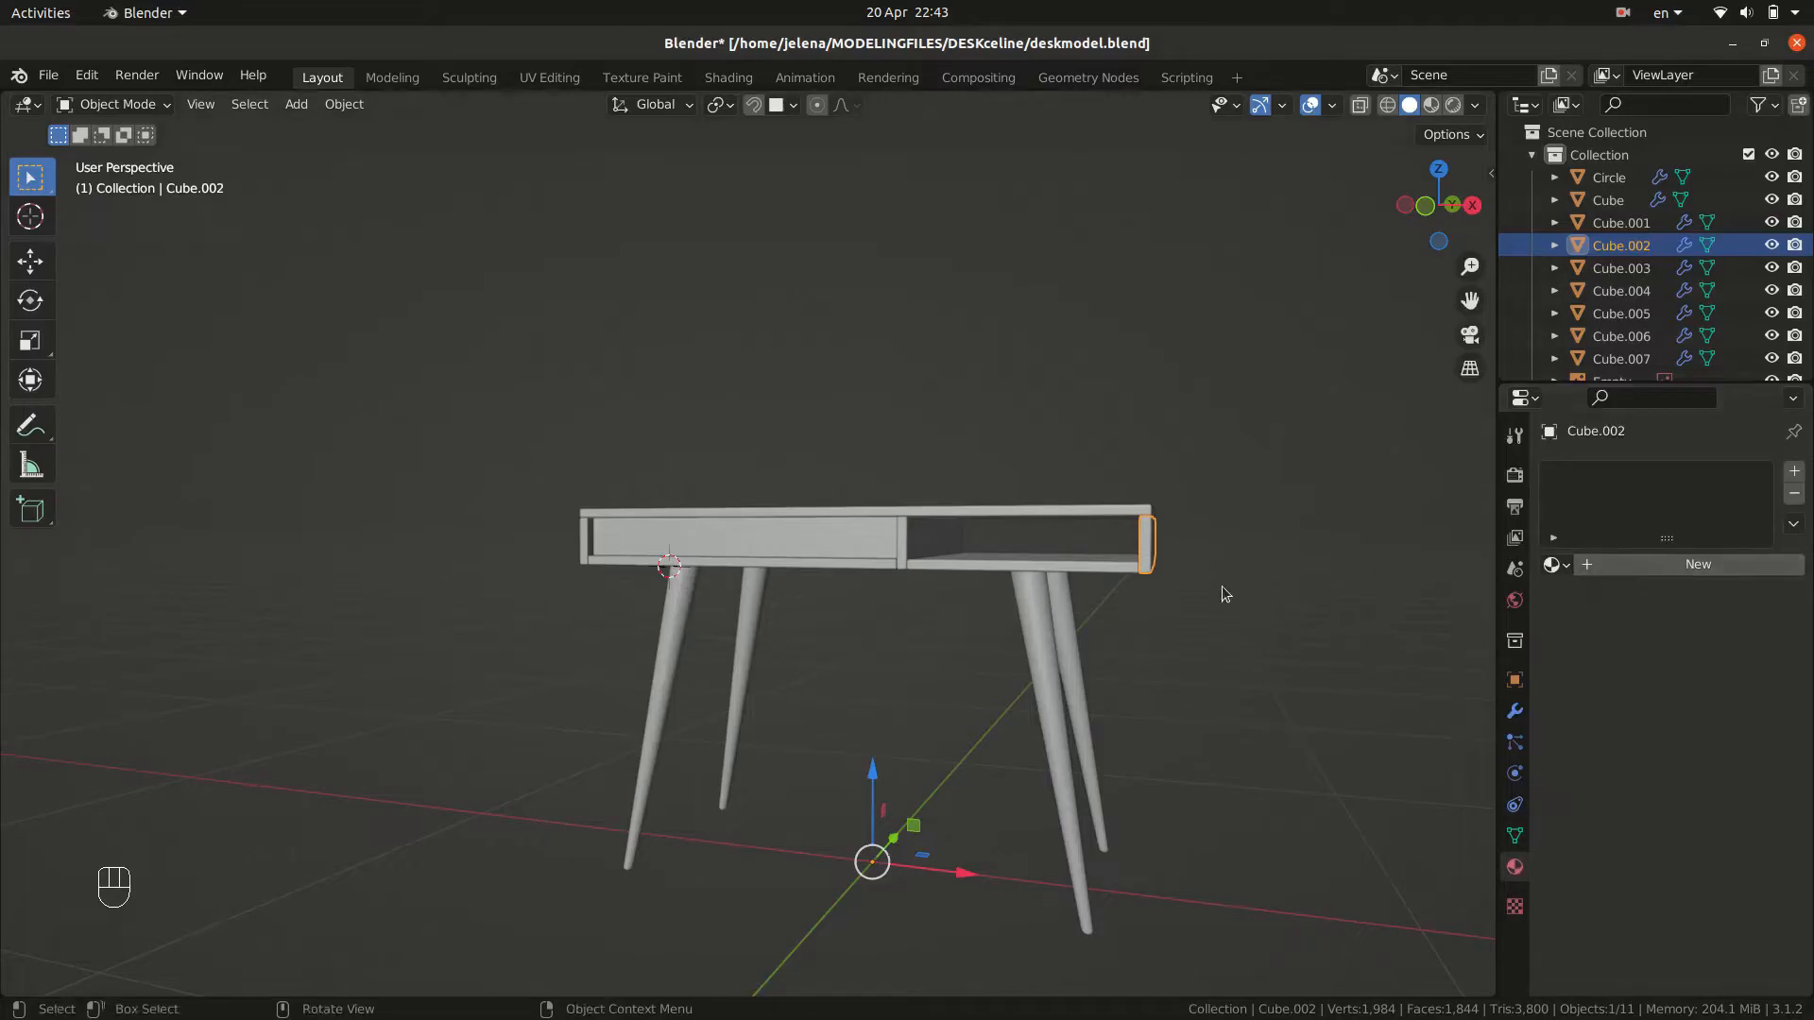
left_click(929, 564, "shift")
left_click(903, 565, "shift")
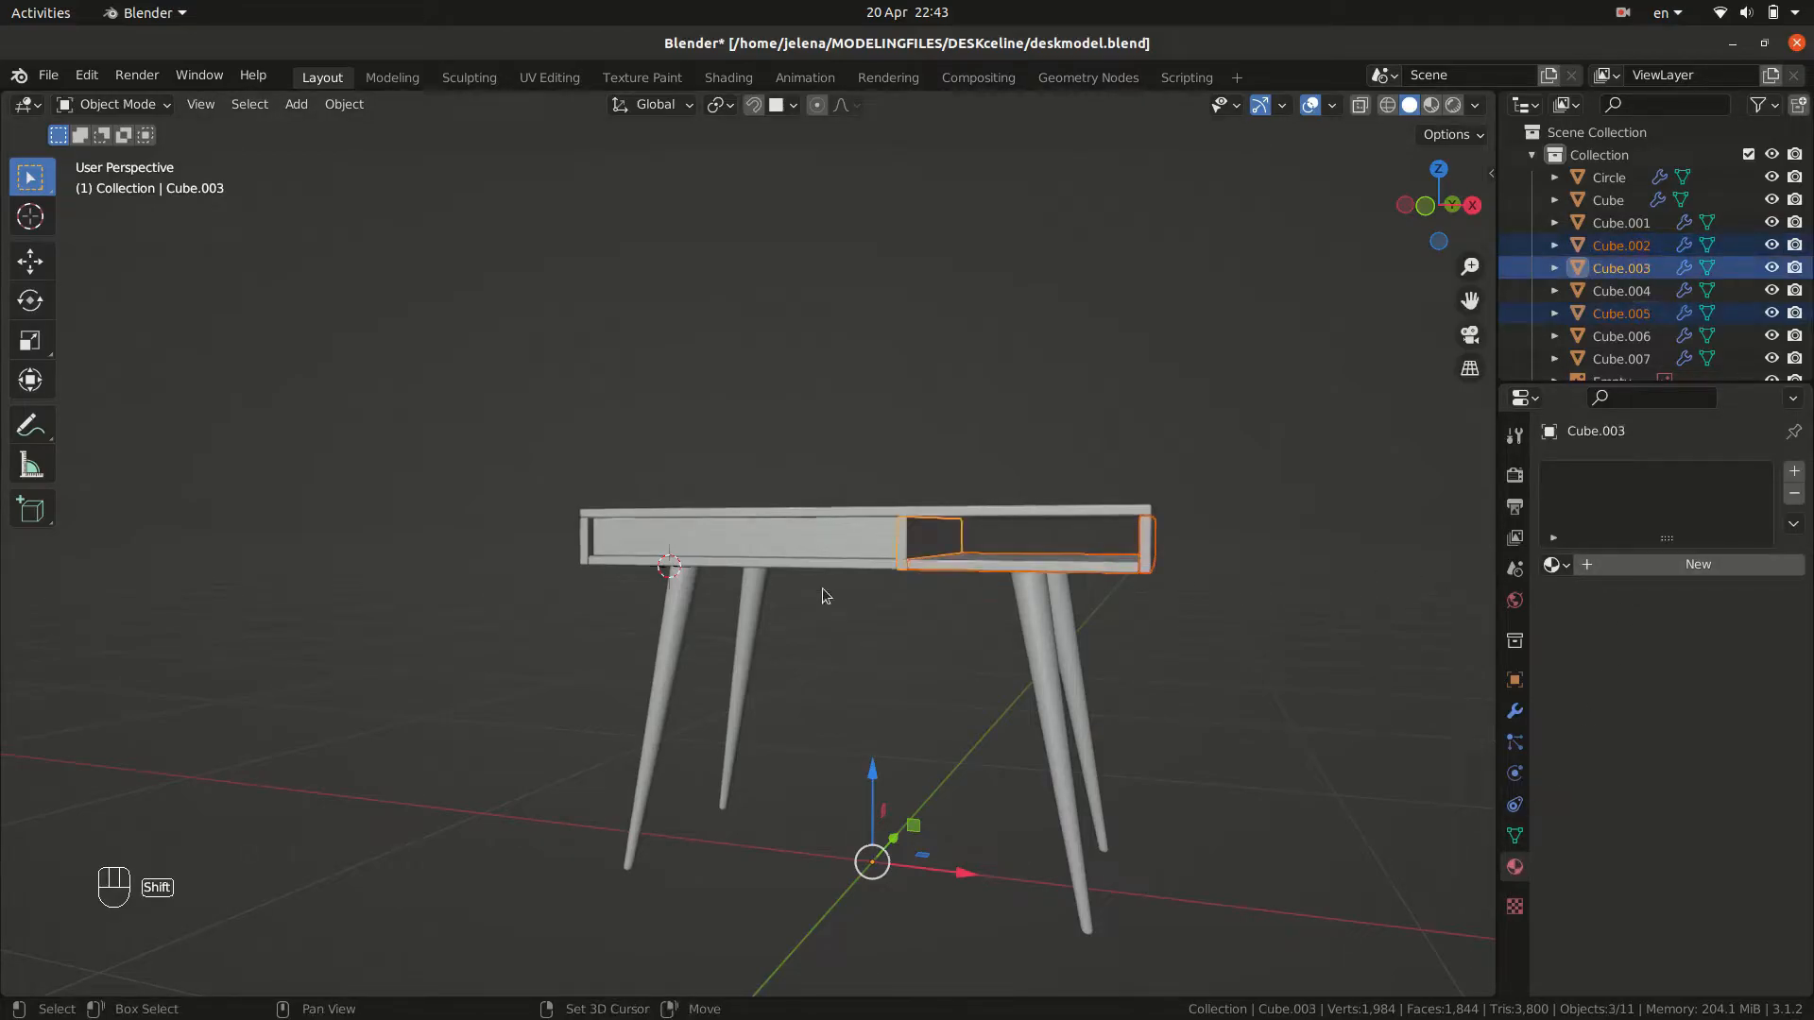
left_click(801, 563, "shift")
left_click(582, 537, "shift")
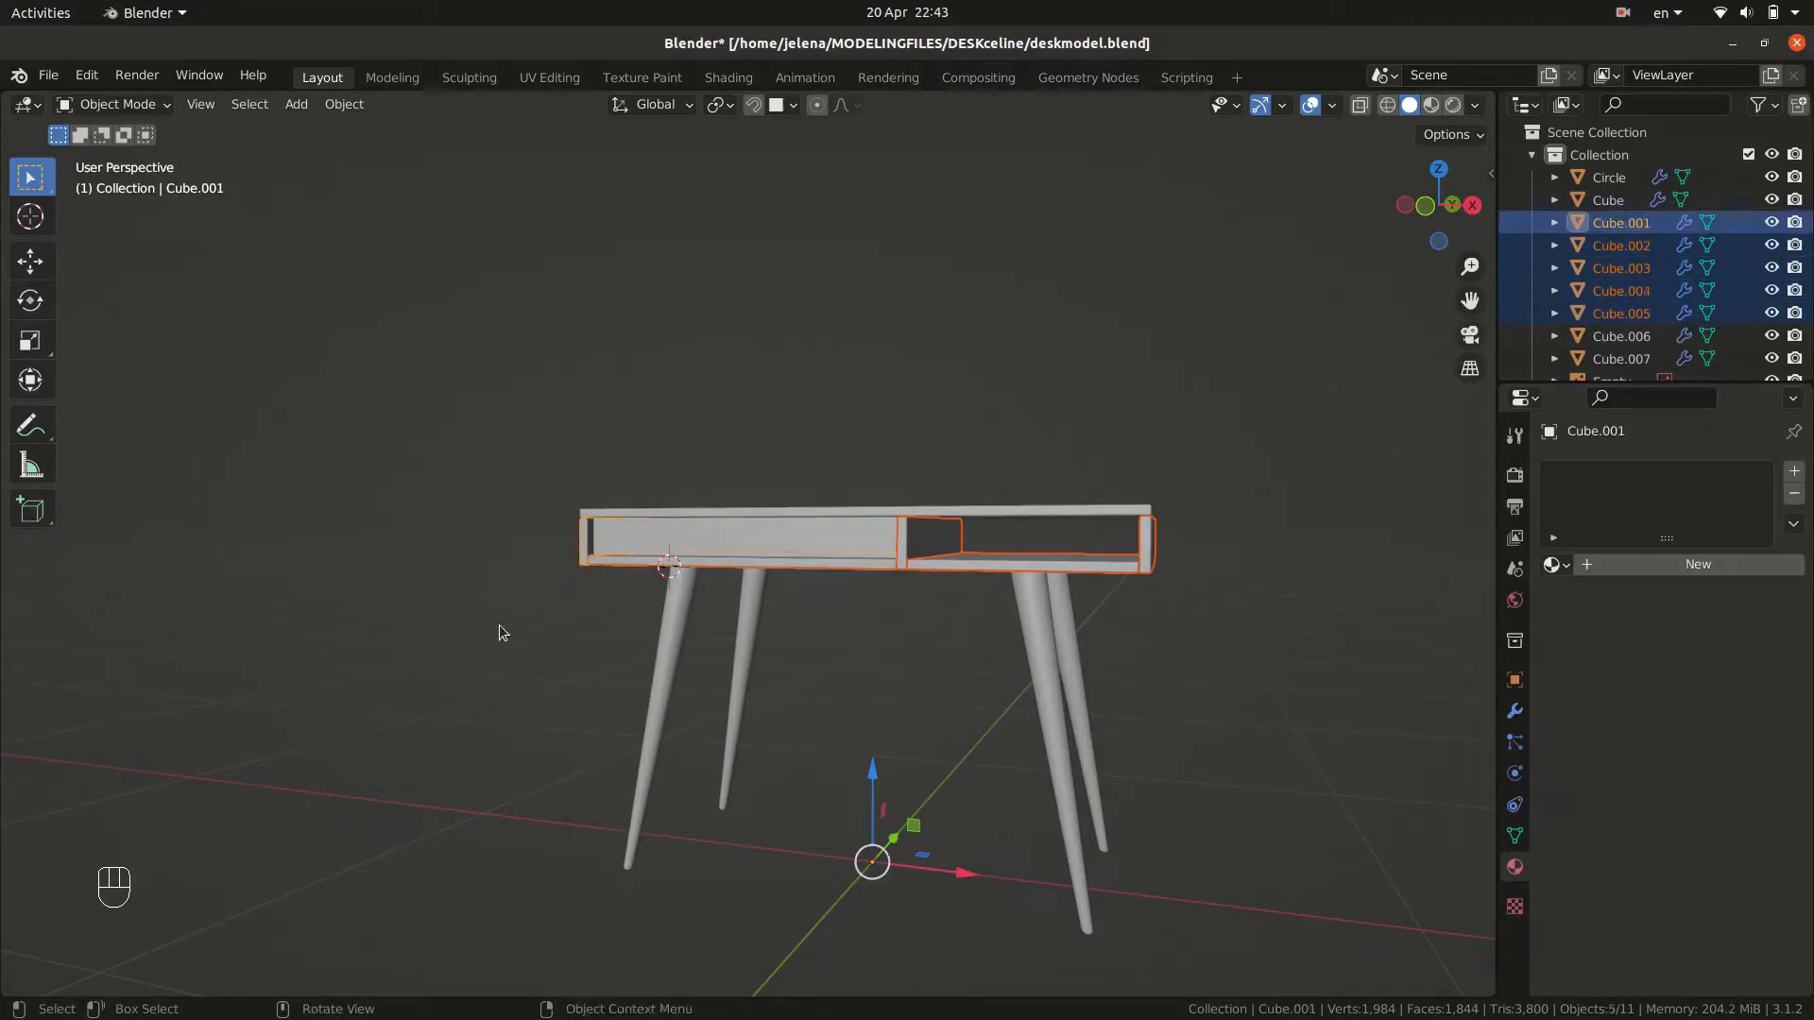
middle_click_drag(493, 608, 643, 535)
left_click(648, 553, "shift")
middle_click_drag(1093, 559, 1164, 552)
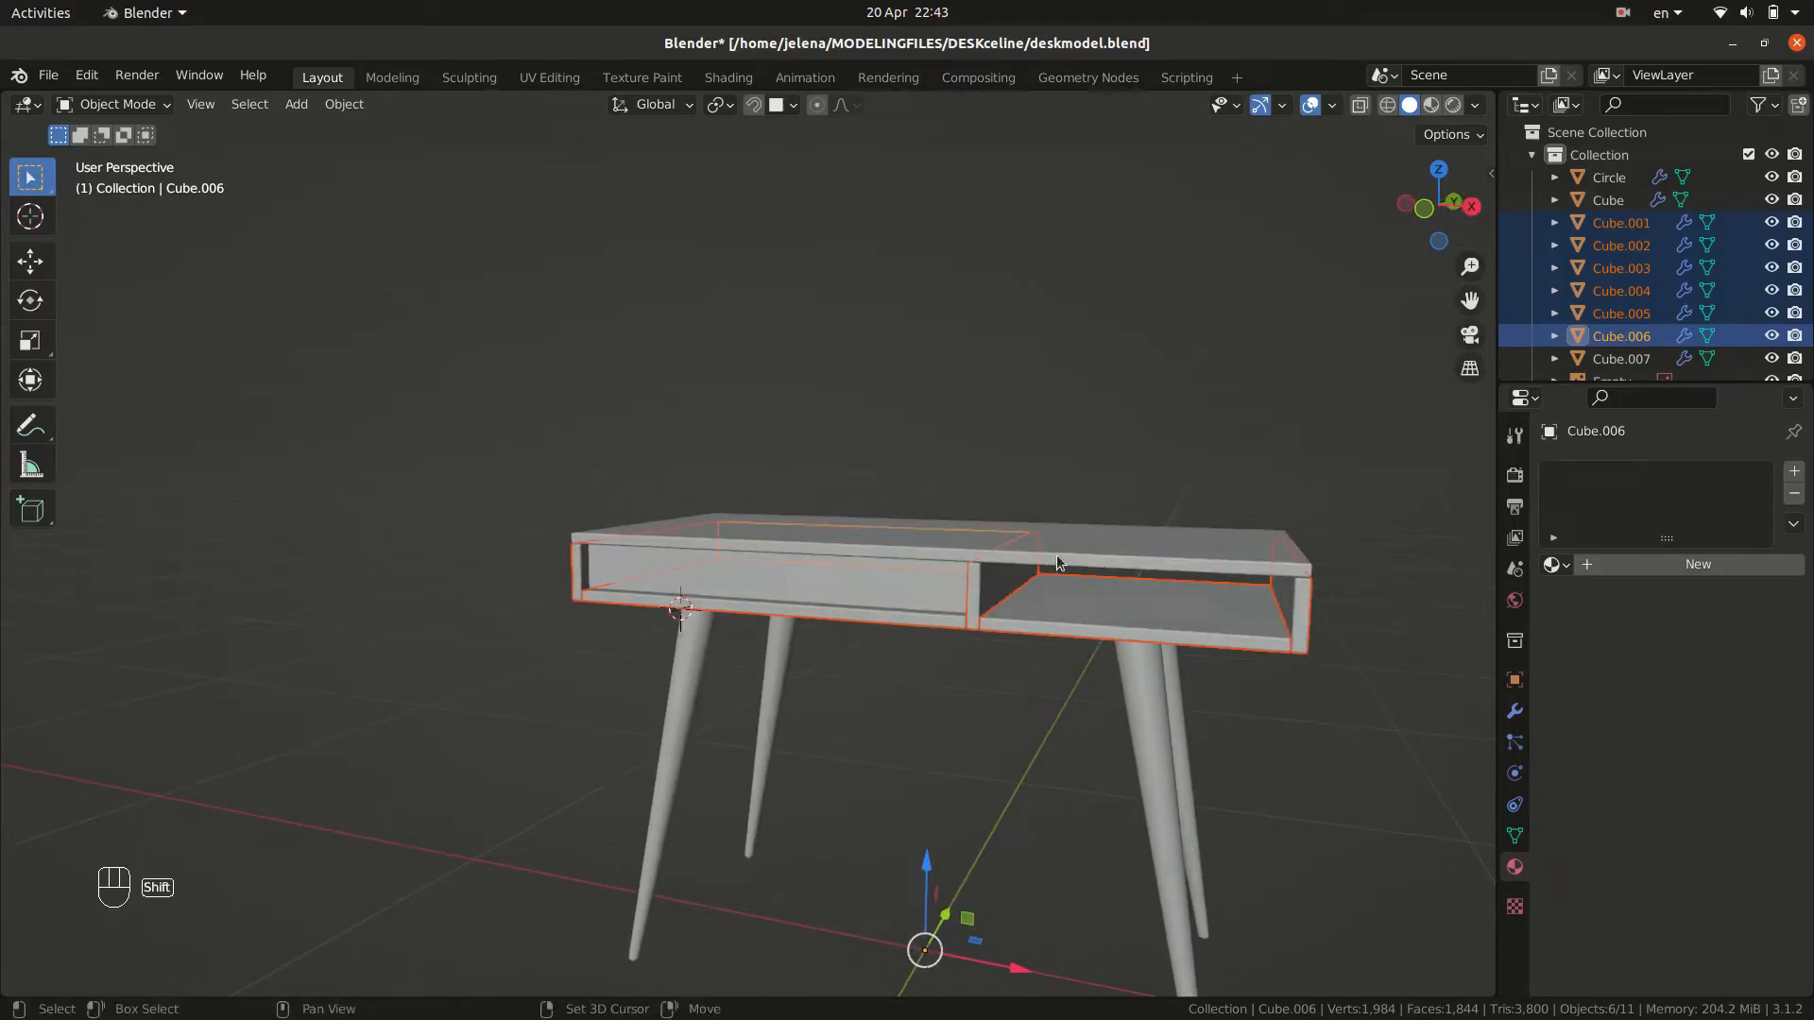
left_click(1164, 551, "shift")
key("ctrl+l")
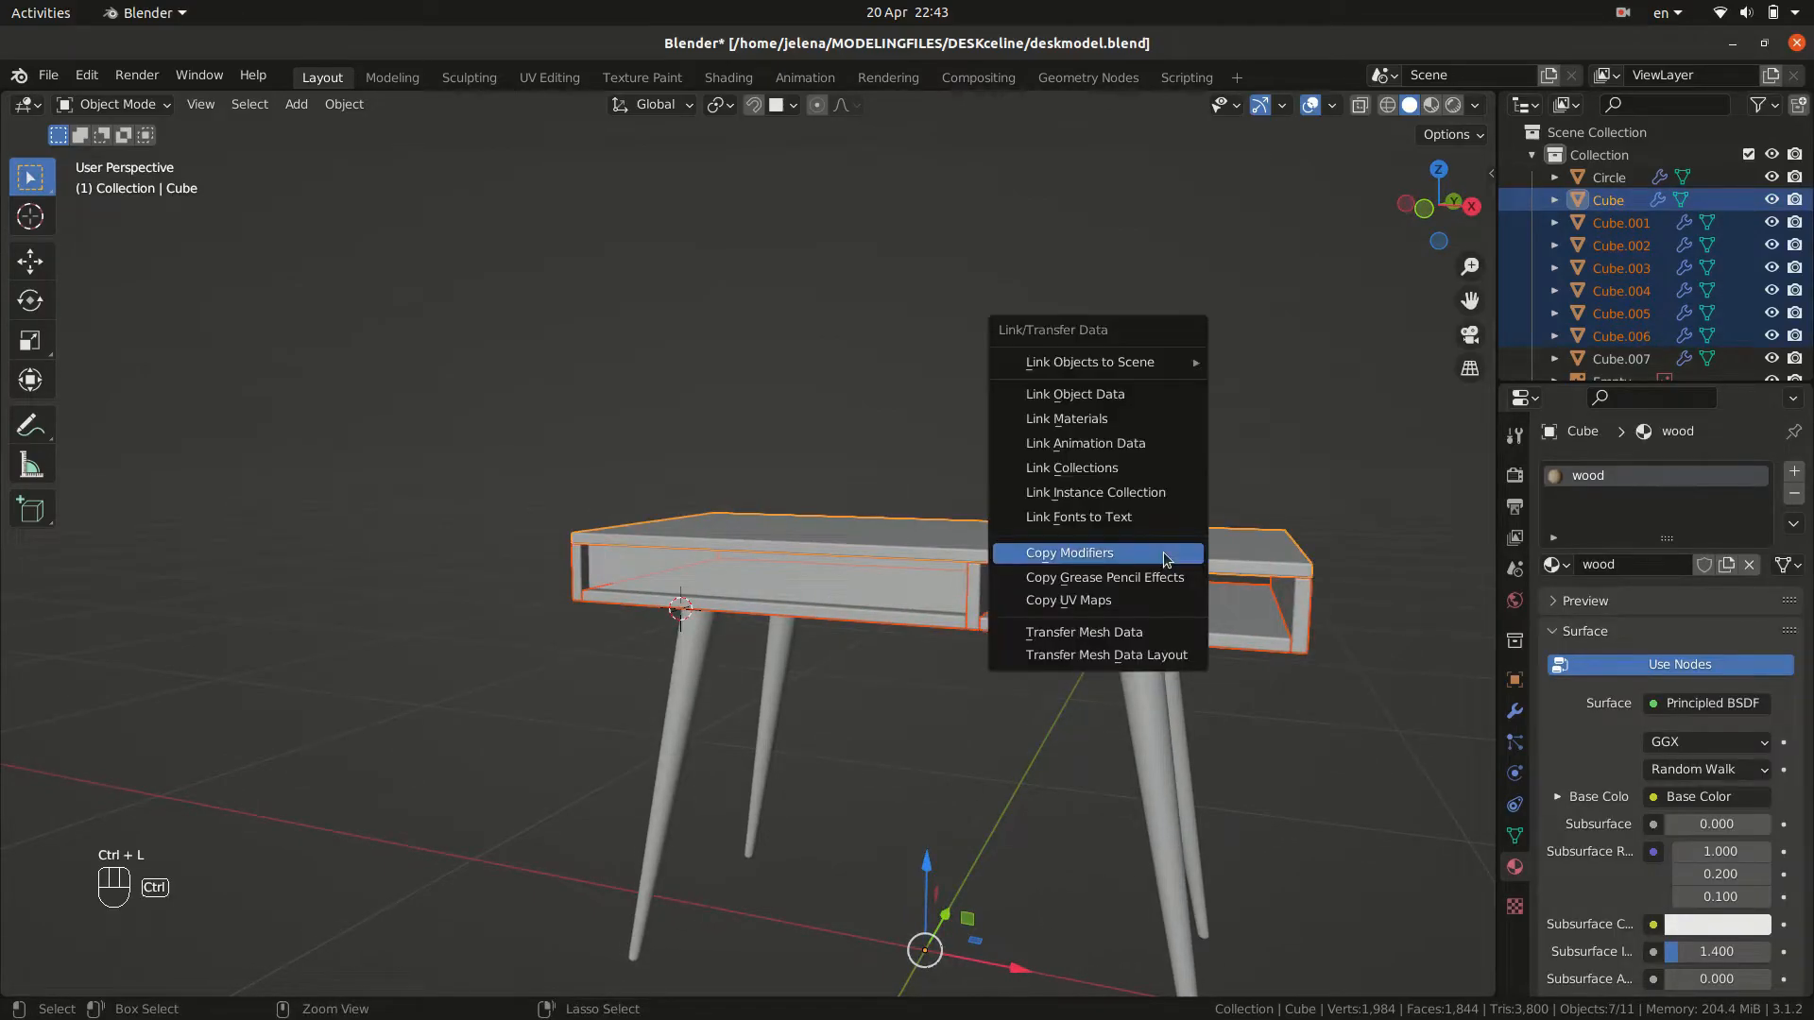
left_click(1106, 419)
left_click(1458, 108)
middle_click_drag(1315, 480, 1132, 638)
Isolate the right side panel in local view and open its mesh for editing in solid front view with X-ray on.
left_click(1025, 575)
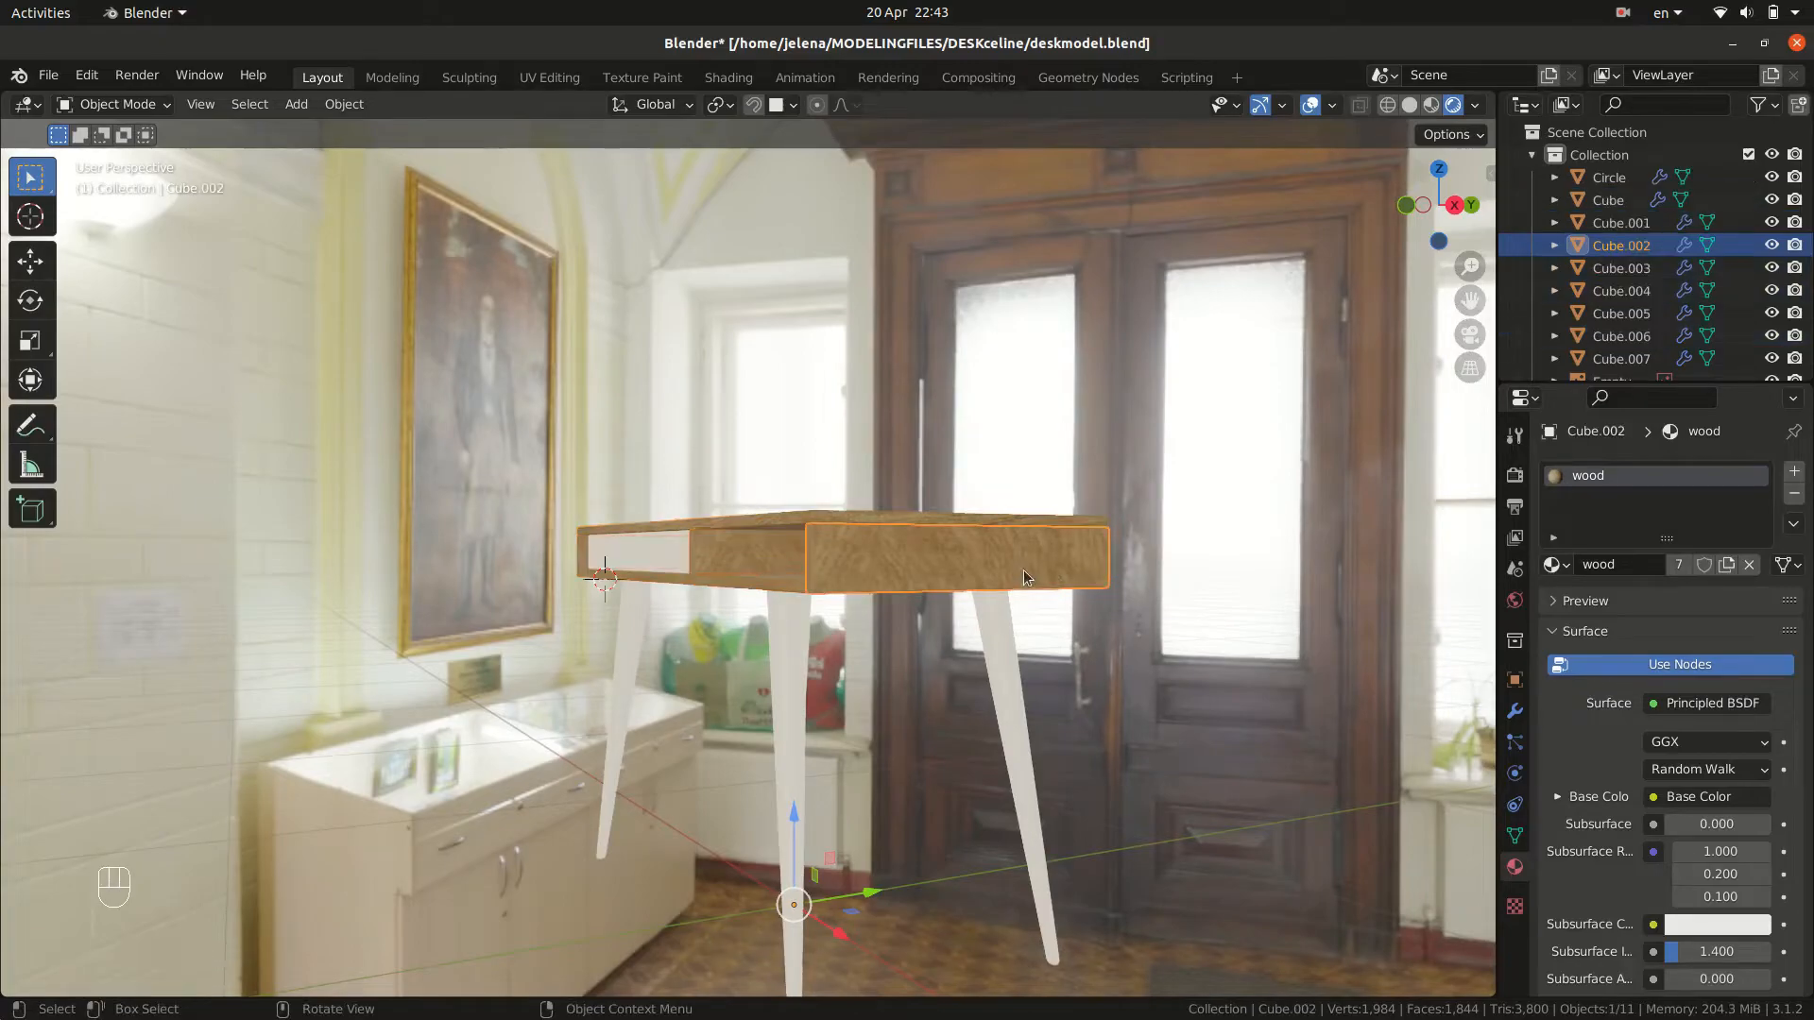
left_click(1408, 105)
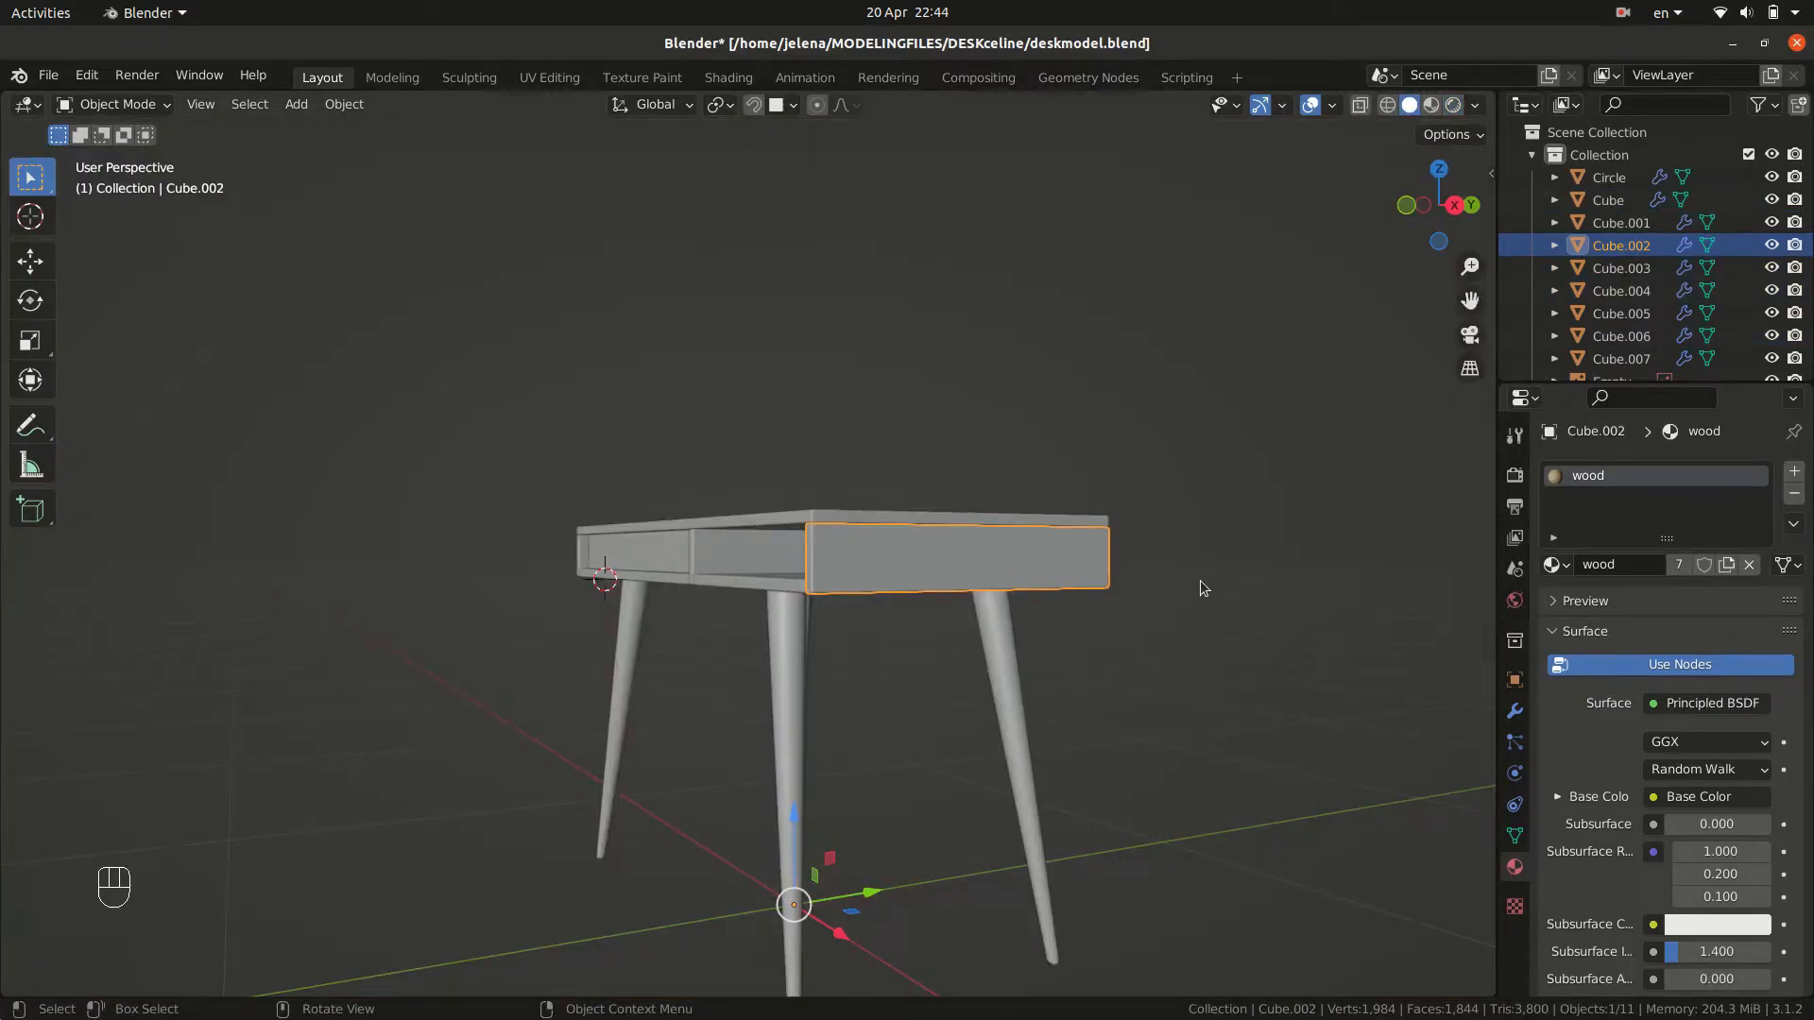
key("Tab")
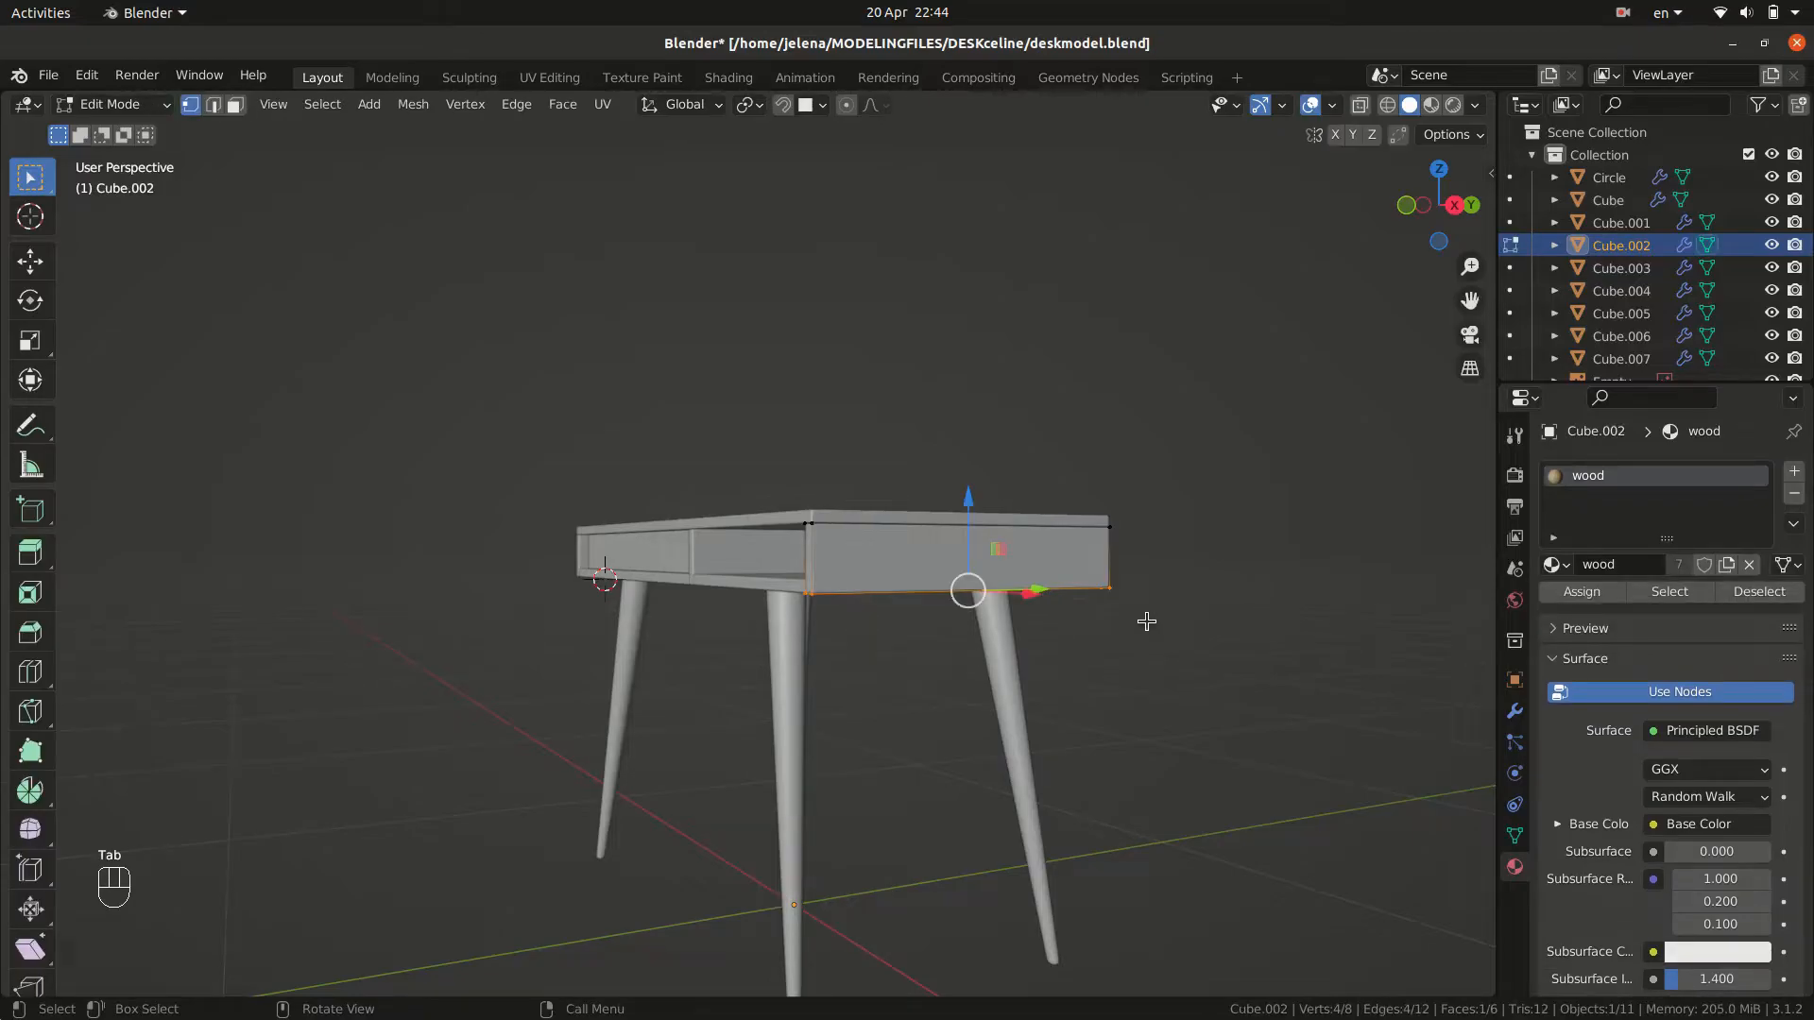
key("KP_1")
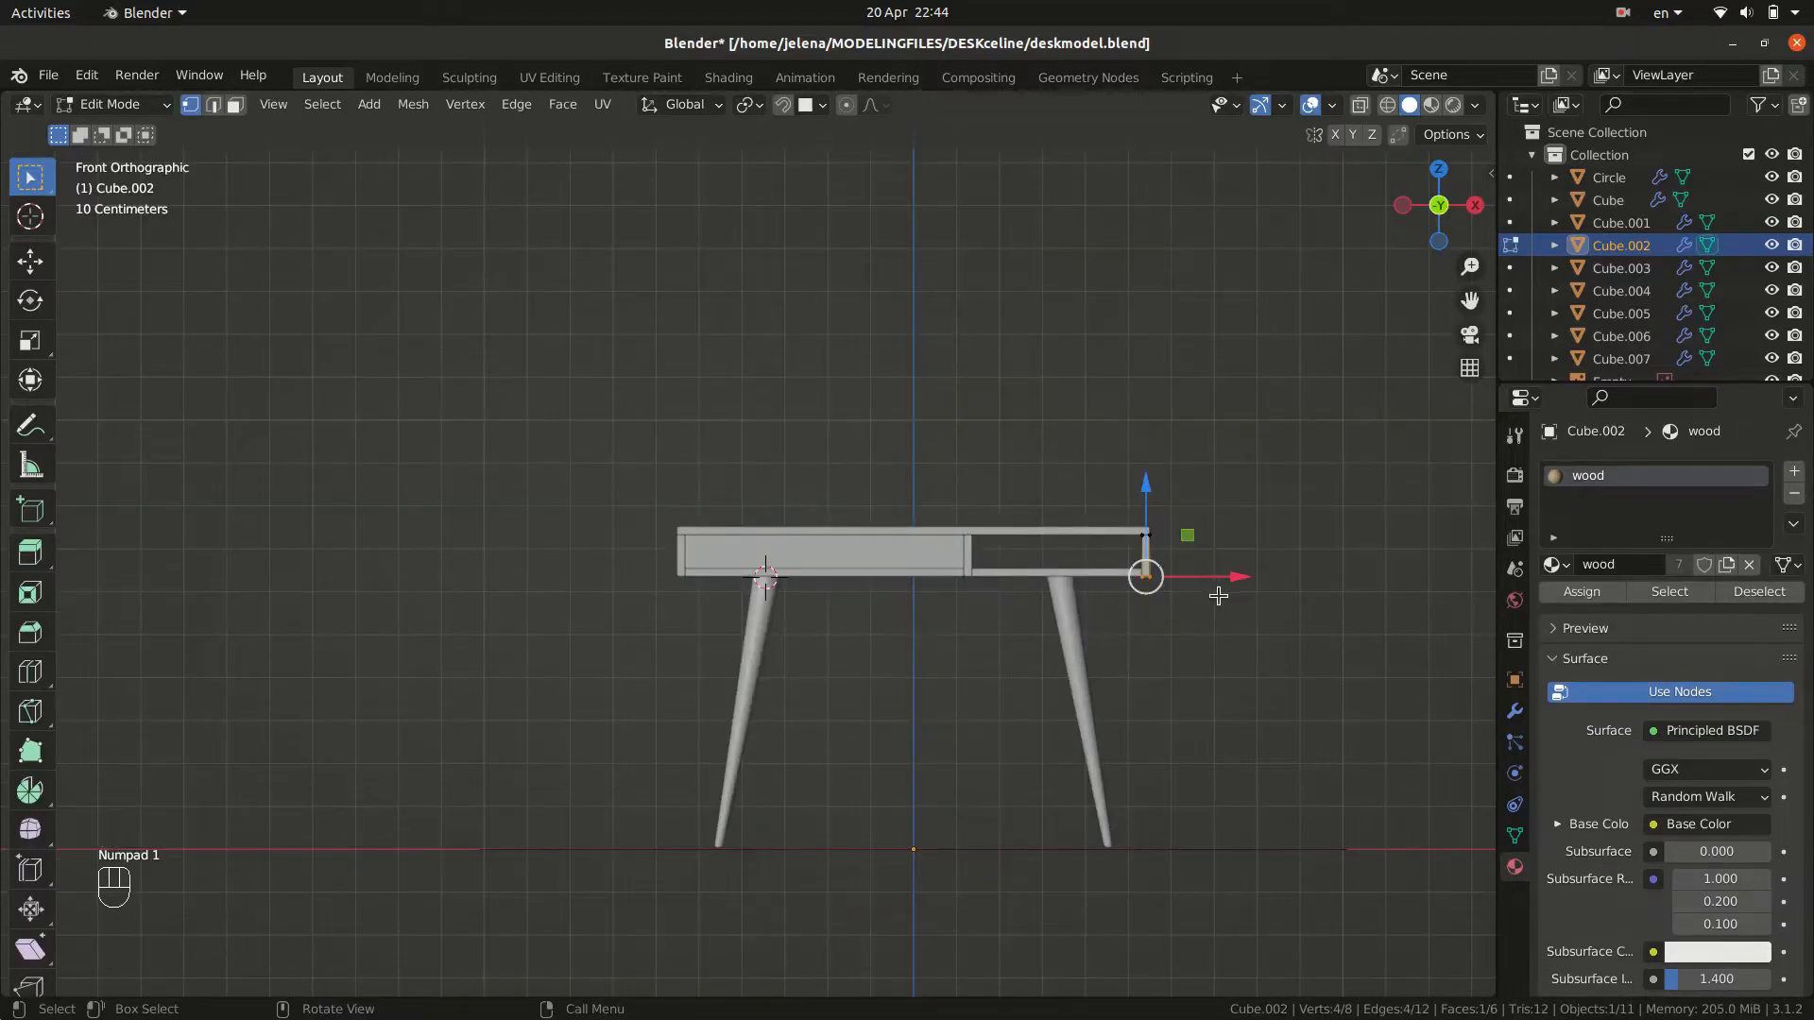
key("KP_Divide")
left_click(1359, 104)
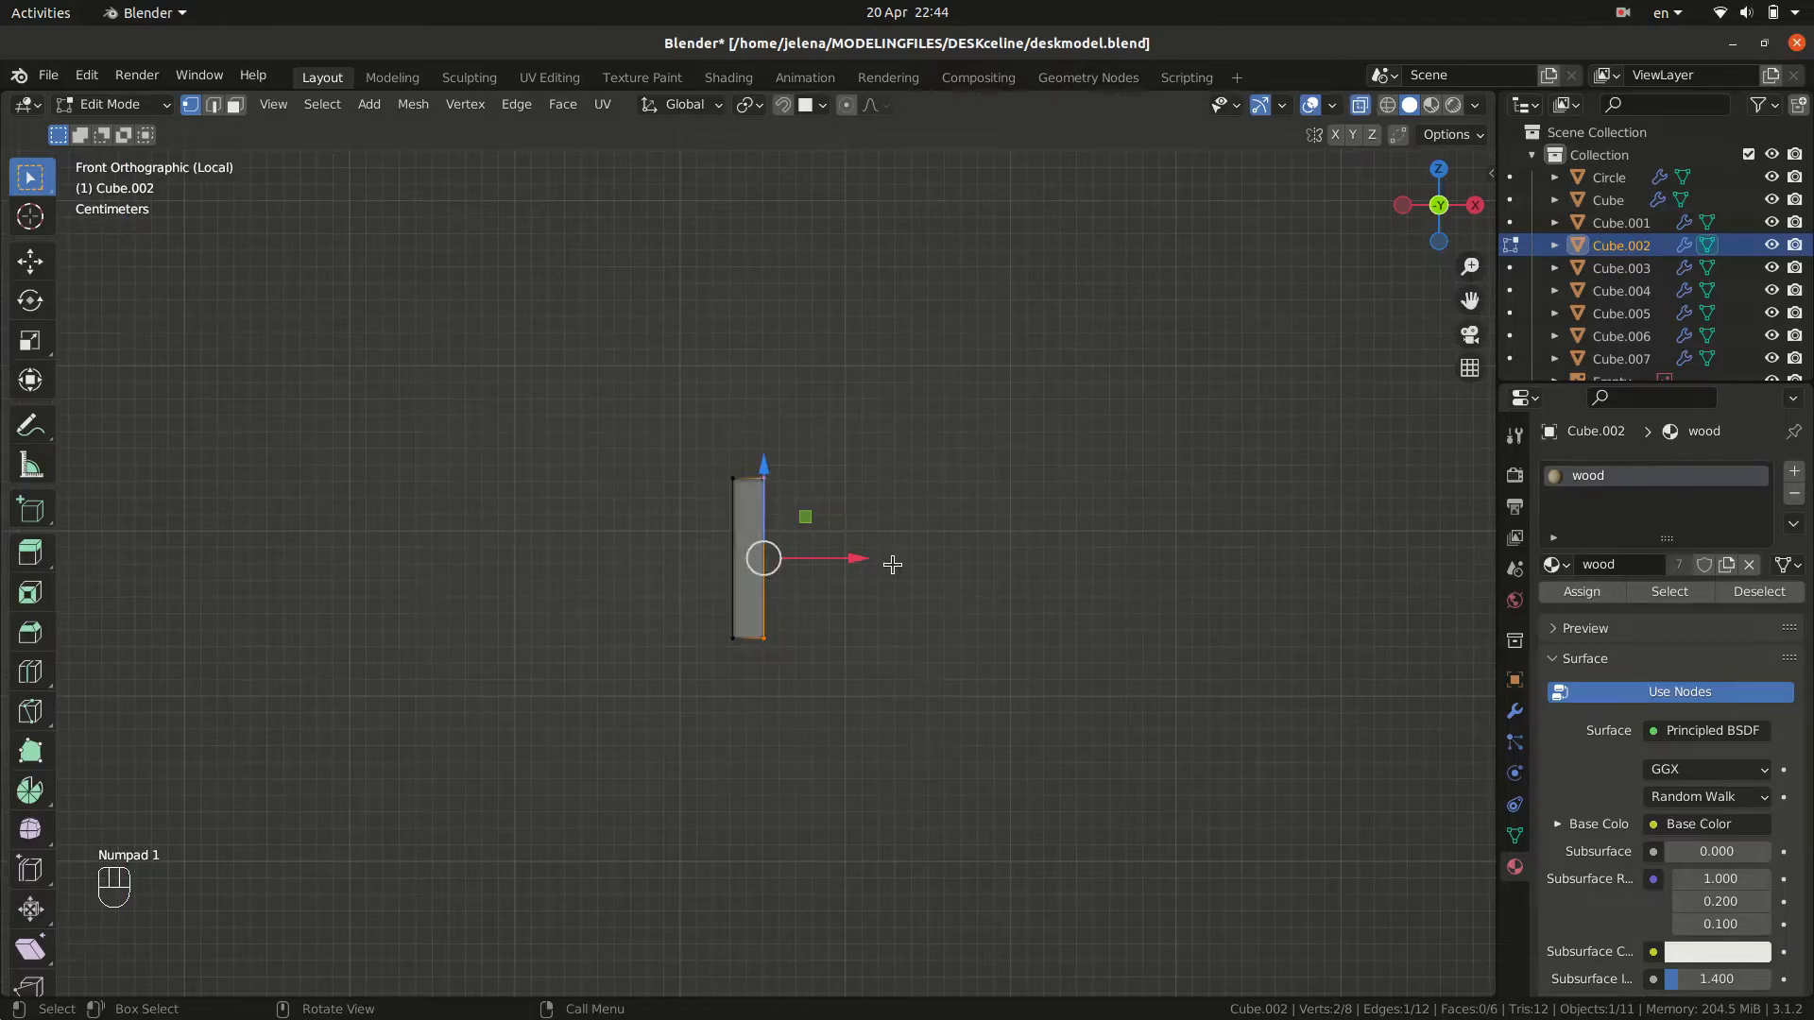
Mark all edges around the side panel's outer face and inner face as seams.
scroll(746, 503, "up", 1)
left_click_drag(753, 466, 892, 792)
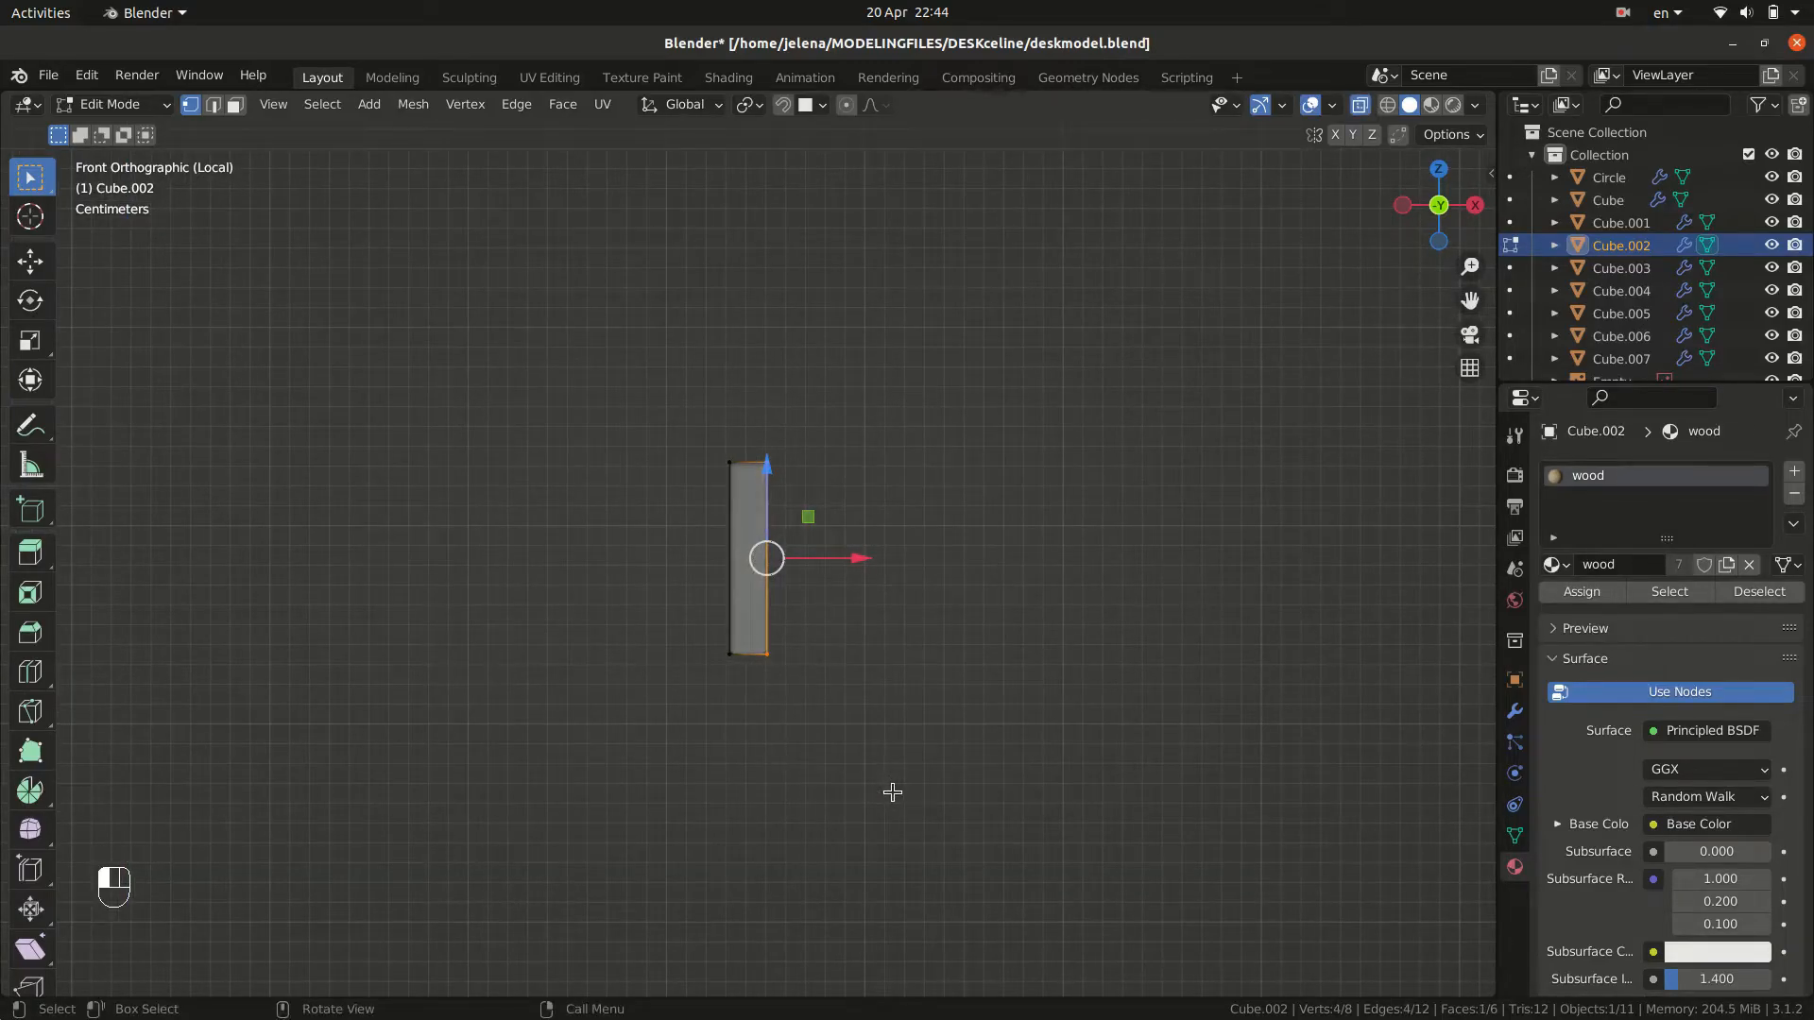
key("u")
left_click(893, 794)
left_click_drag(628, 386, 741, 794)
key("u")
left_click(741, 794)
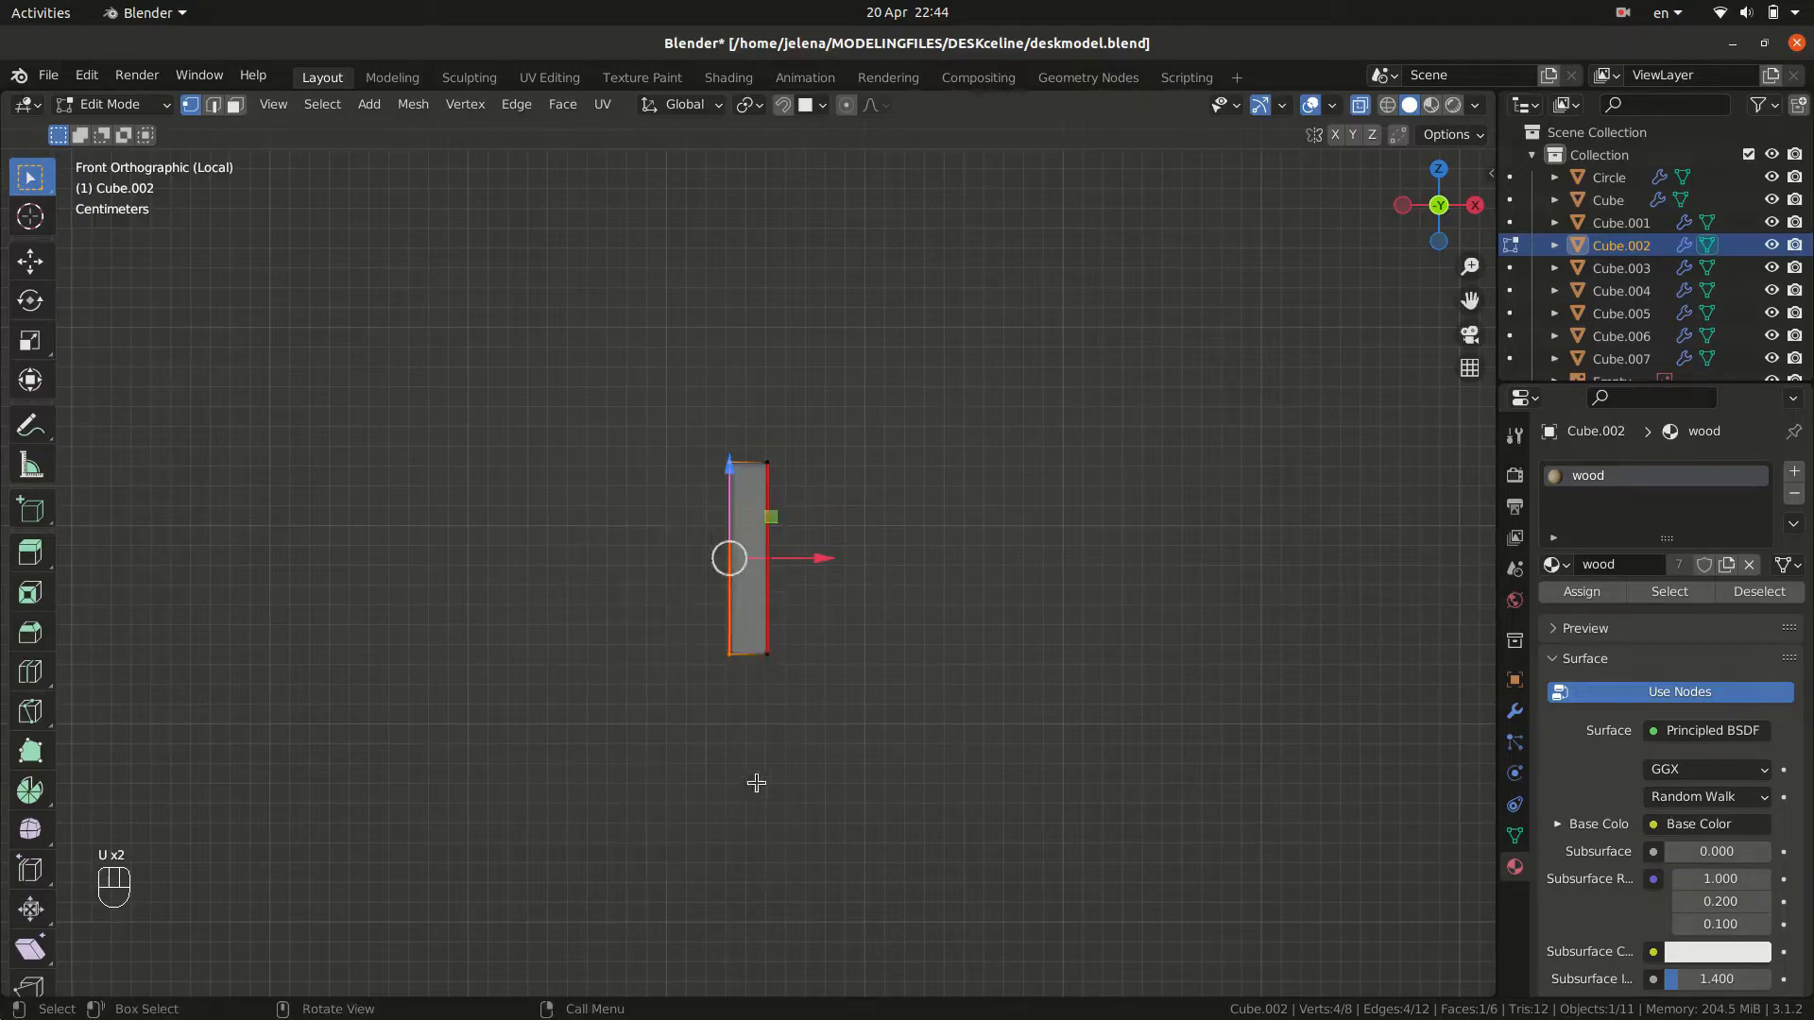
Mark the side panel's short bottom front edge and short top back edge as seams.
middle_click_drag(747, 794, 787, 756)
left_click(815, 739)
key("u")
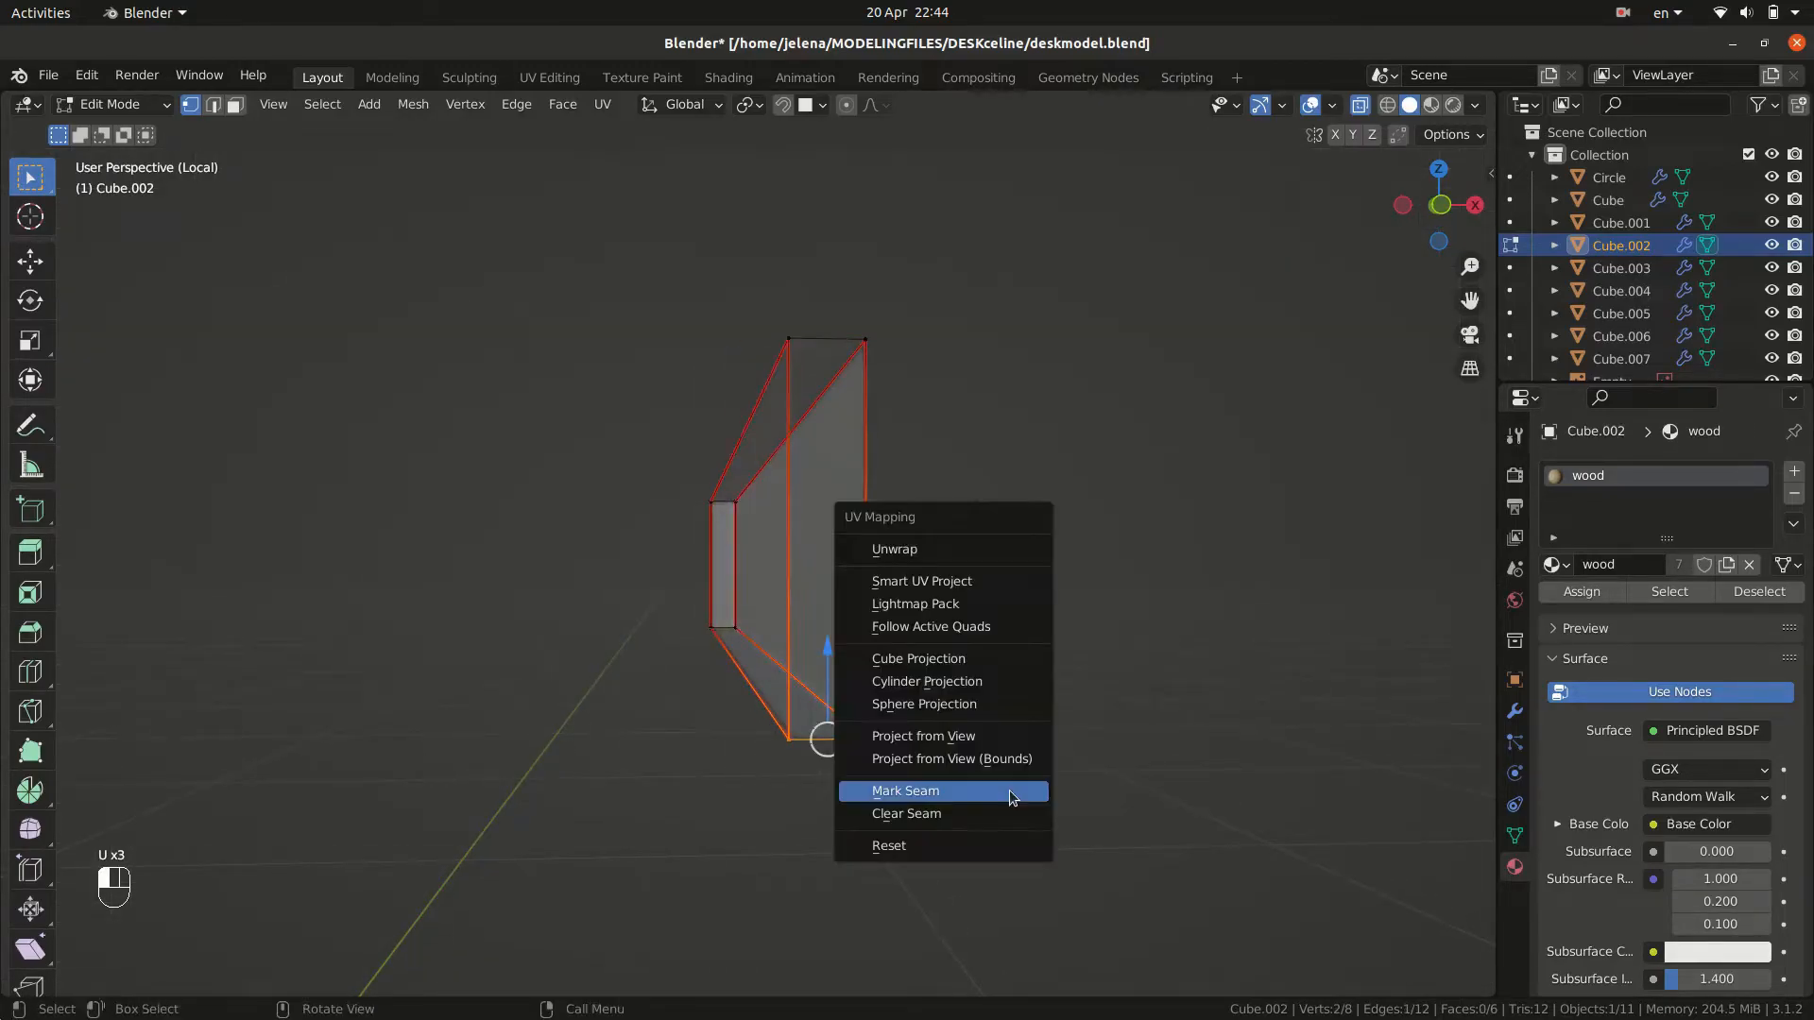
left_click(1009, 790)
middle_click_drag(951, 790, 692, 754)
left_click(692, 754)
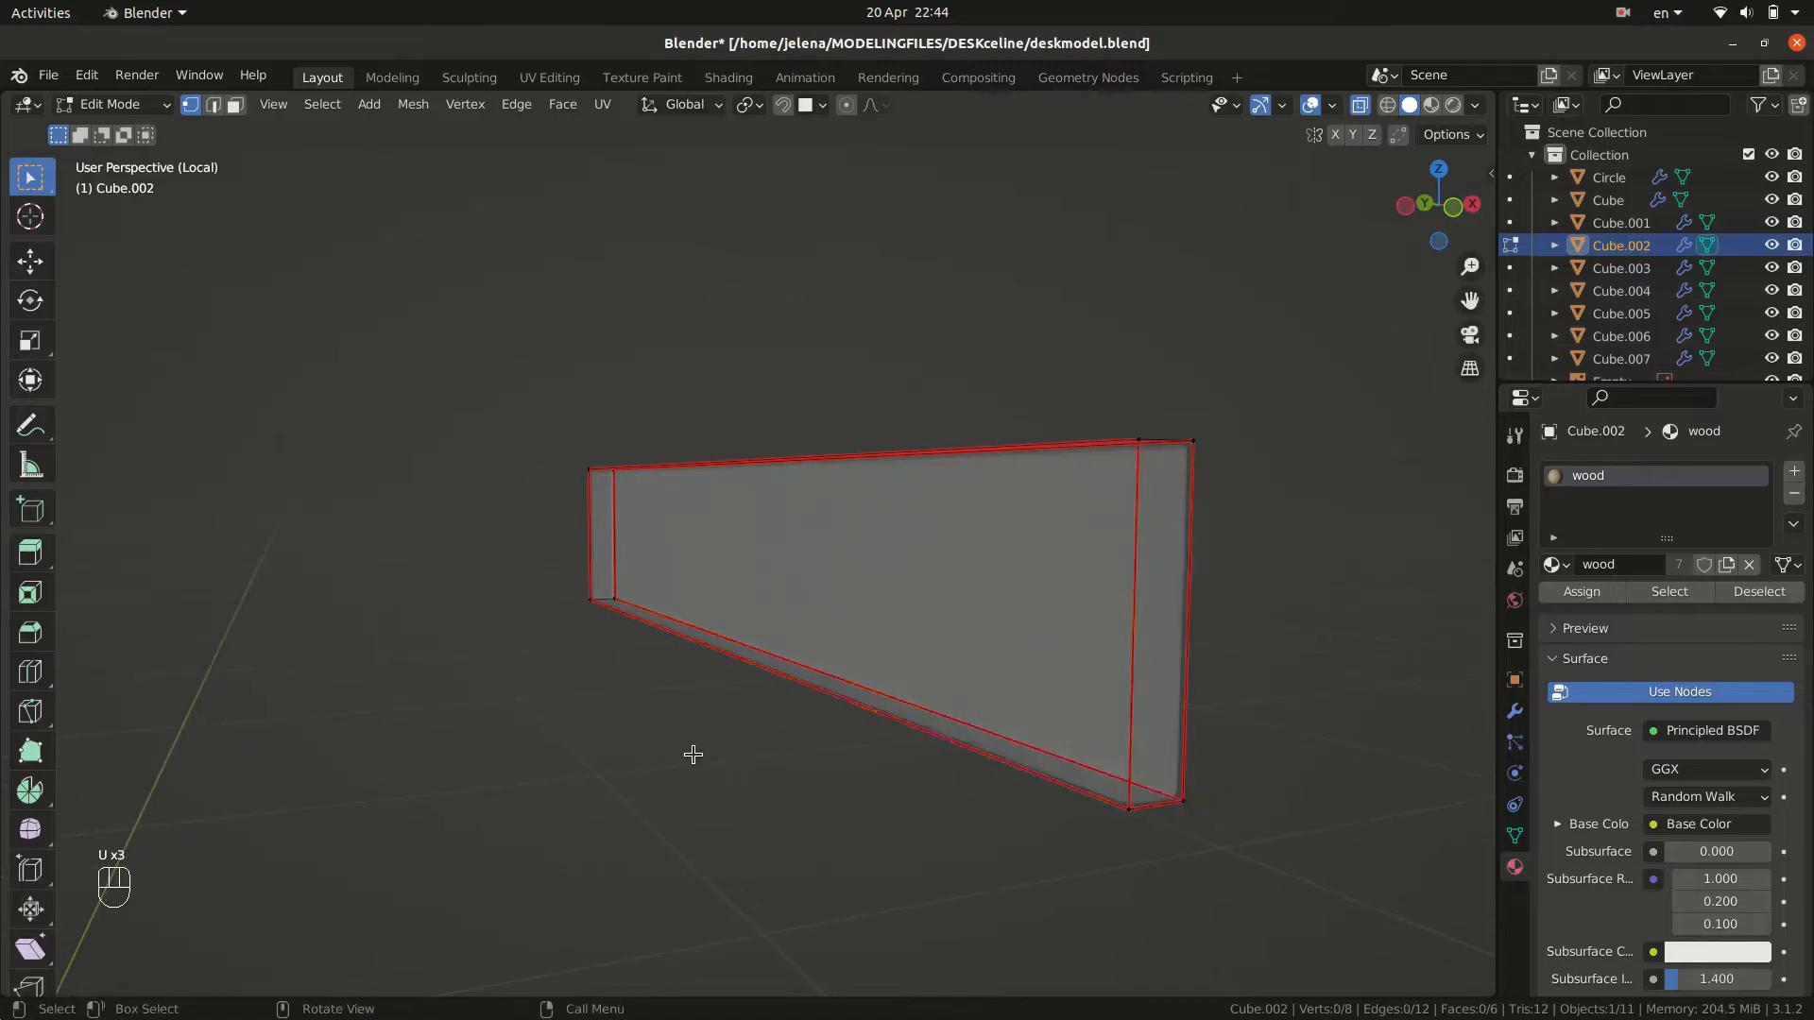
left_click(599, 467)
key("u")
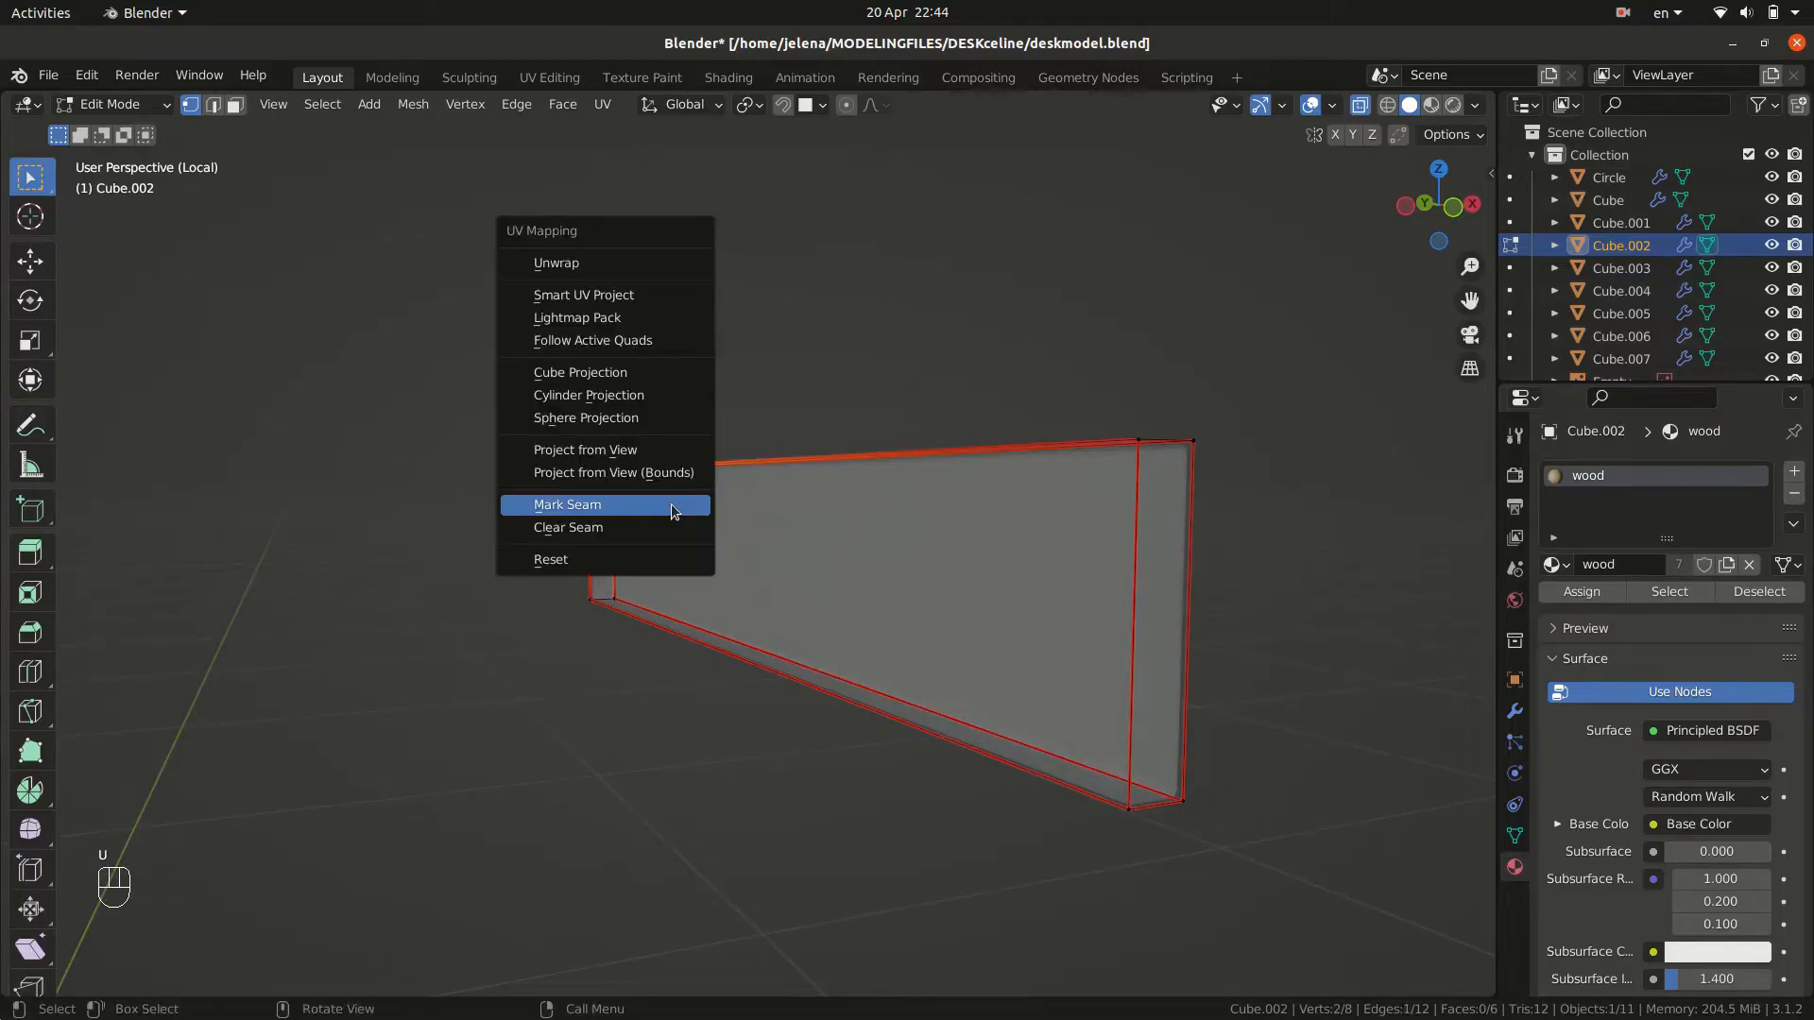
left_click(674, 507)
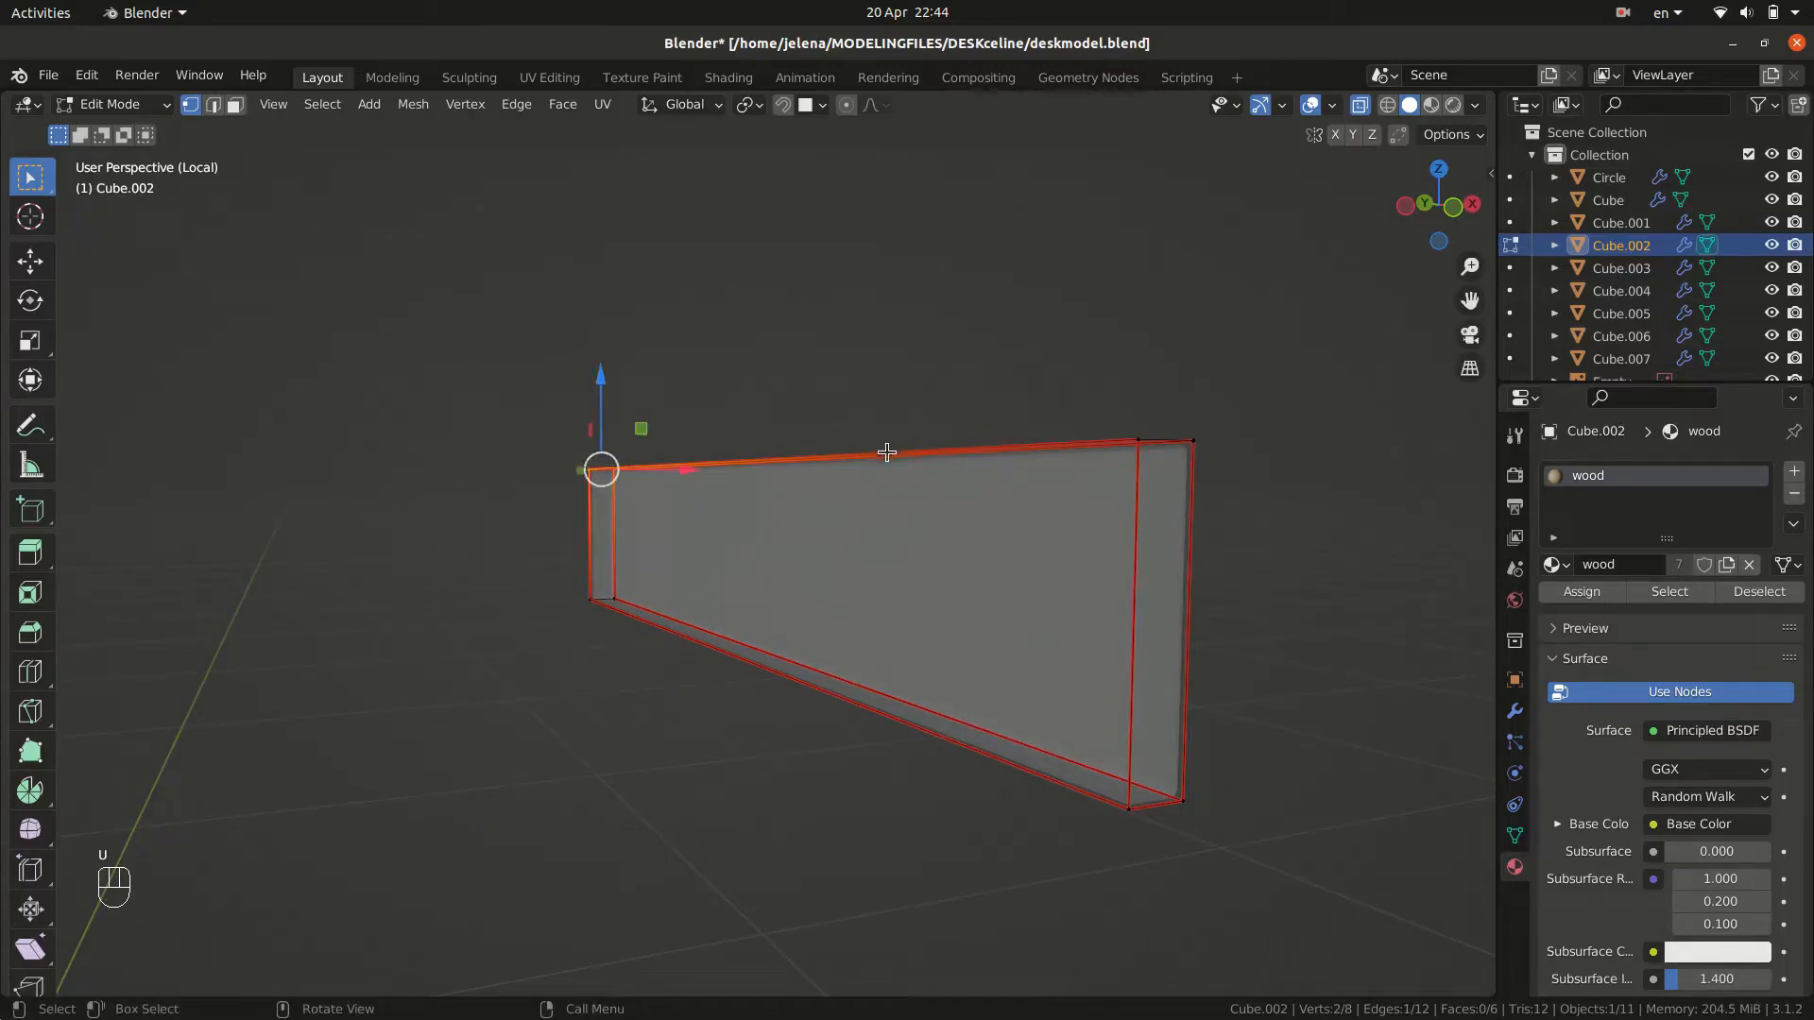
Select the whole side panel mesh, unwrap it along its seams in the UV Editing workspace and return to Layout.
key("a")
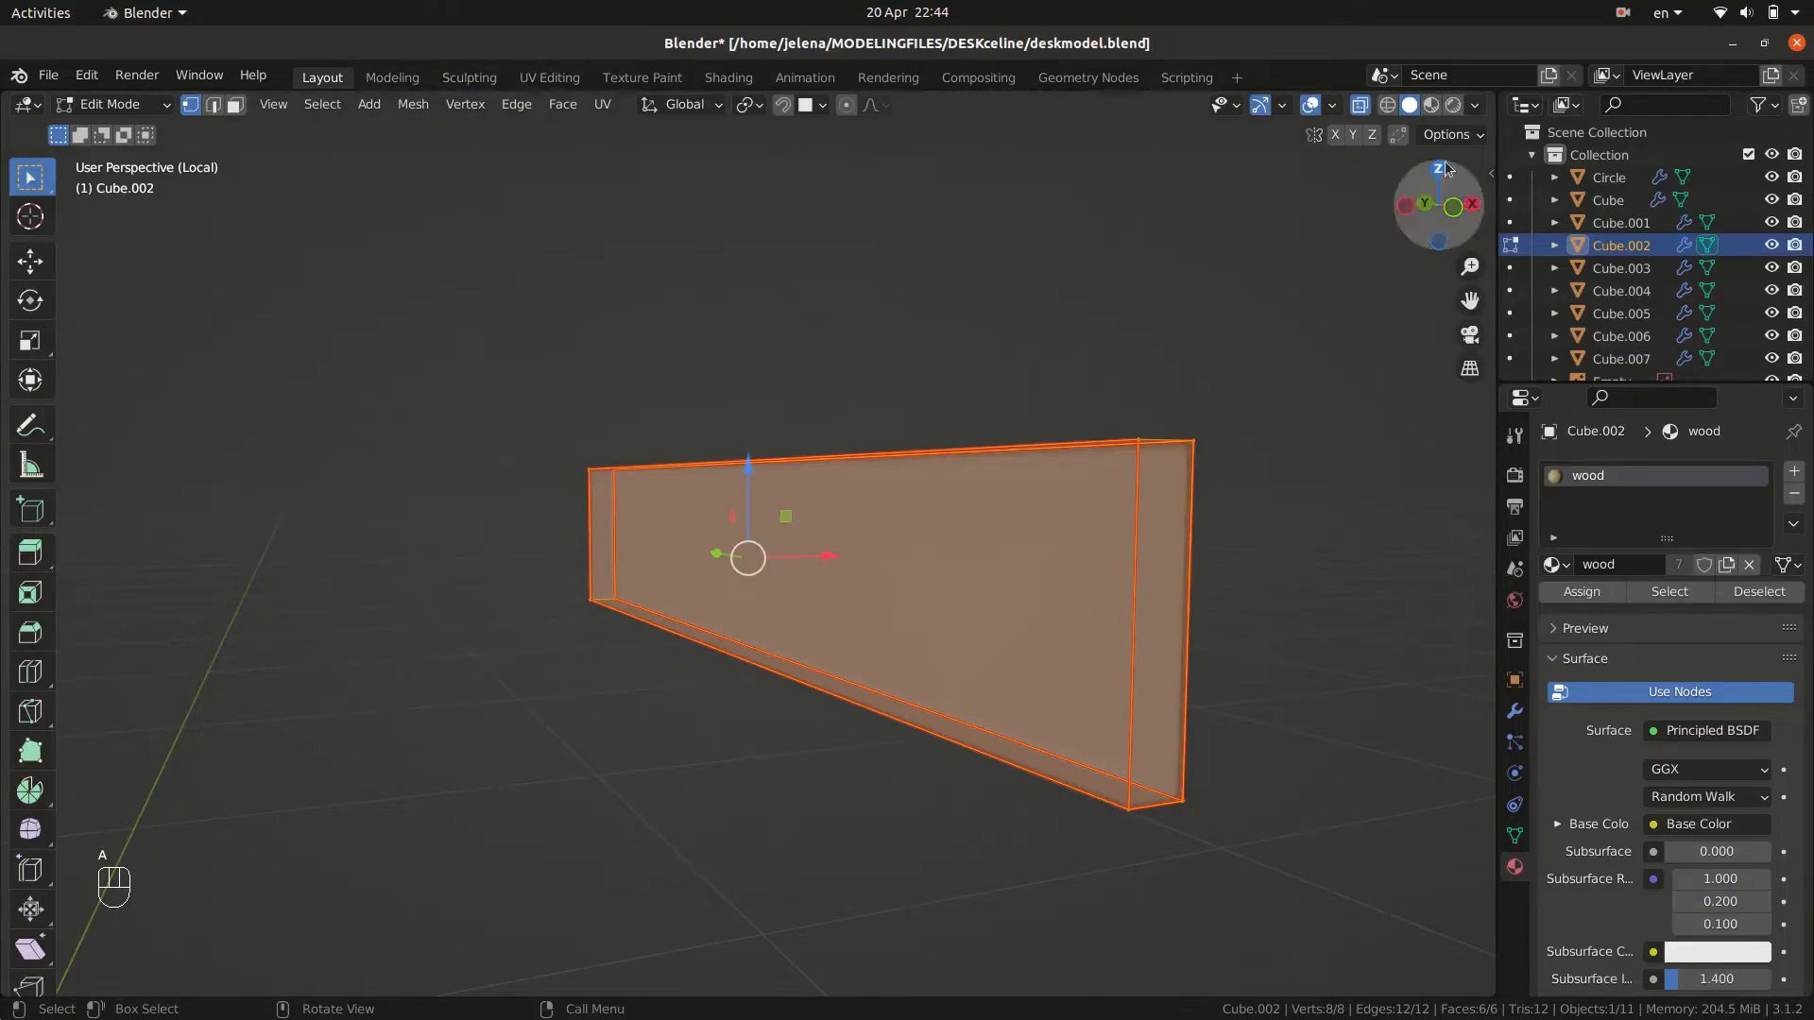
left_click(1453, 106)
mouse_move(973, 423)
middle_mouse_down()
mouse_move(718, 421)
mouse_move(974, 444)
mouse_move(936, 448)
mouse_move(474, 175)
middle_mouse_up()
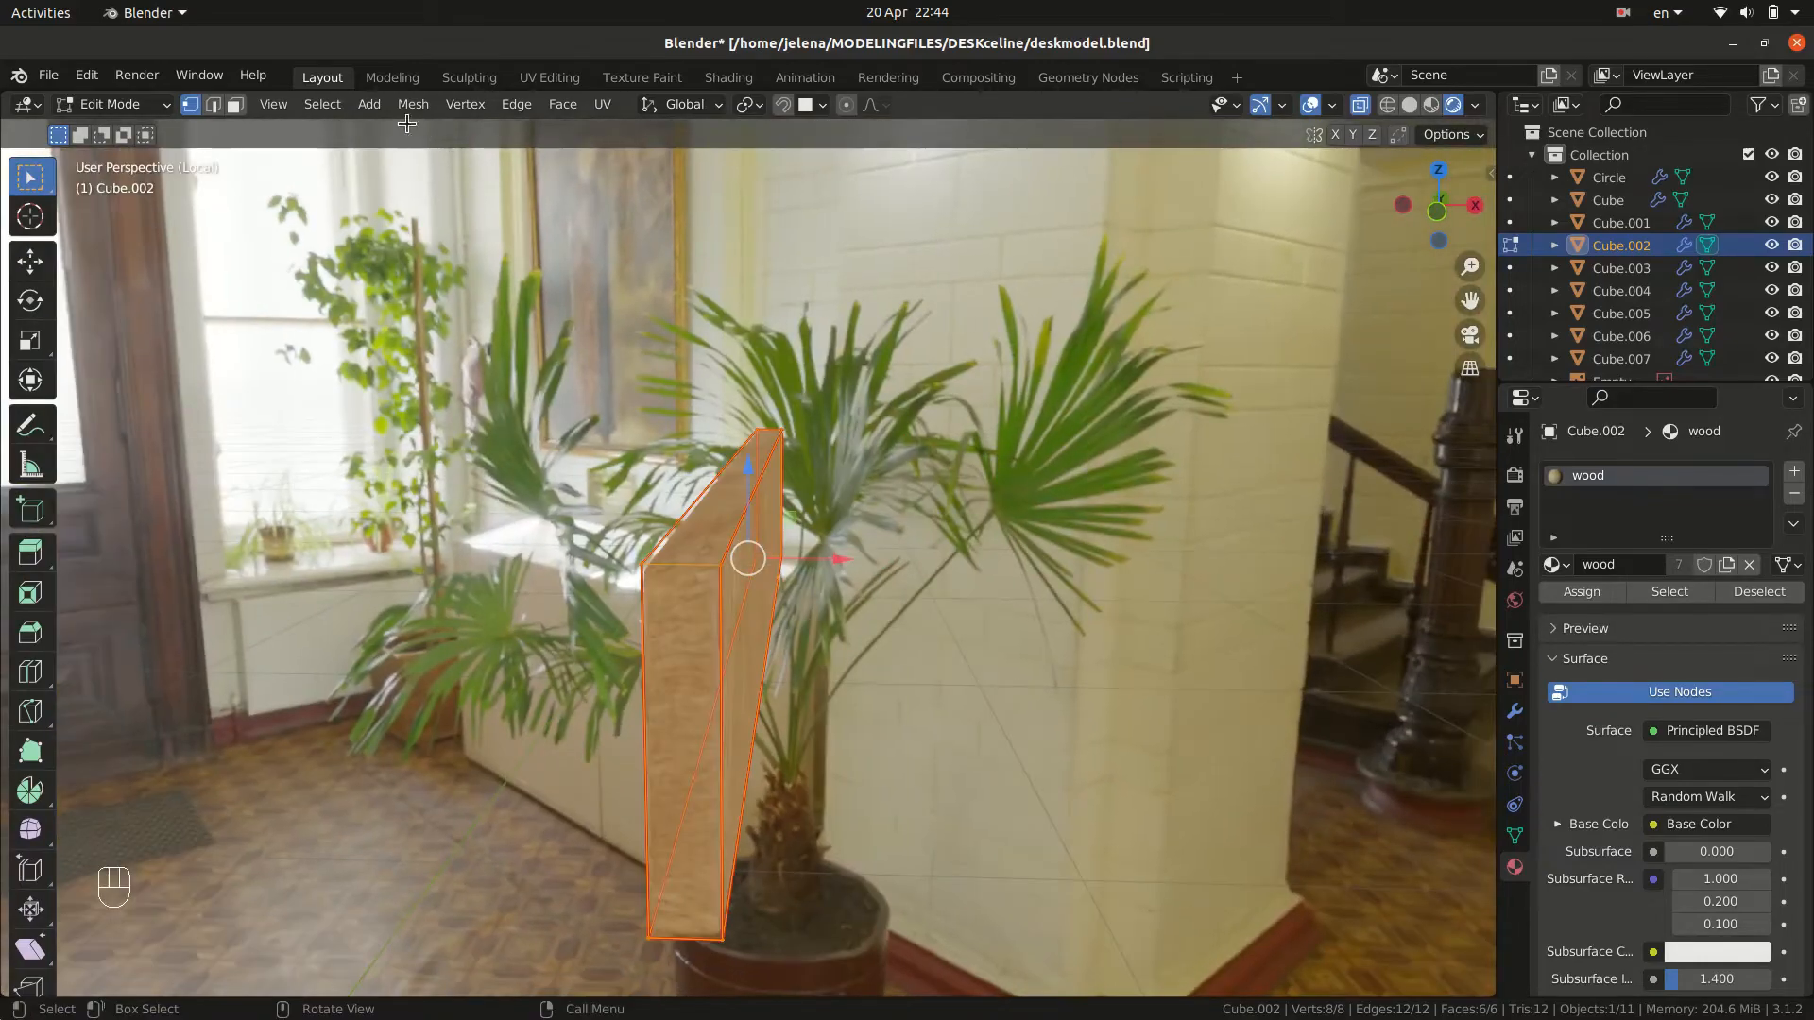
left_click(550, 77)
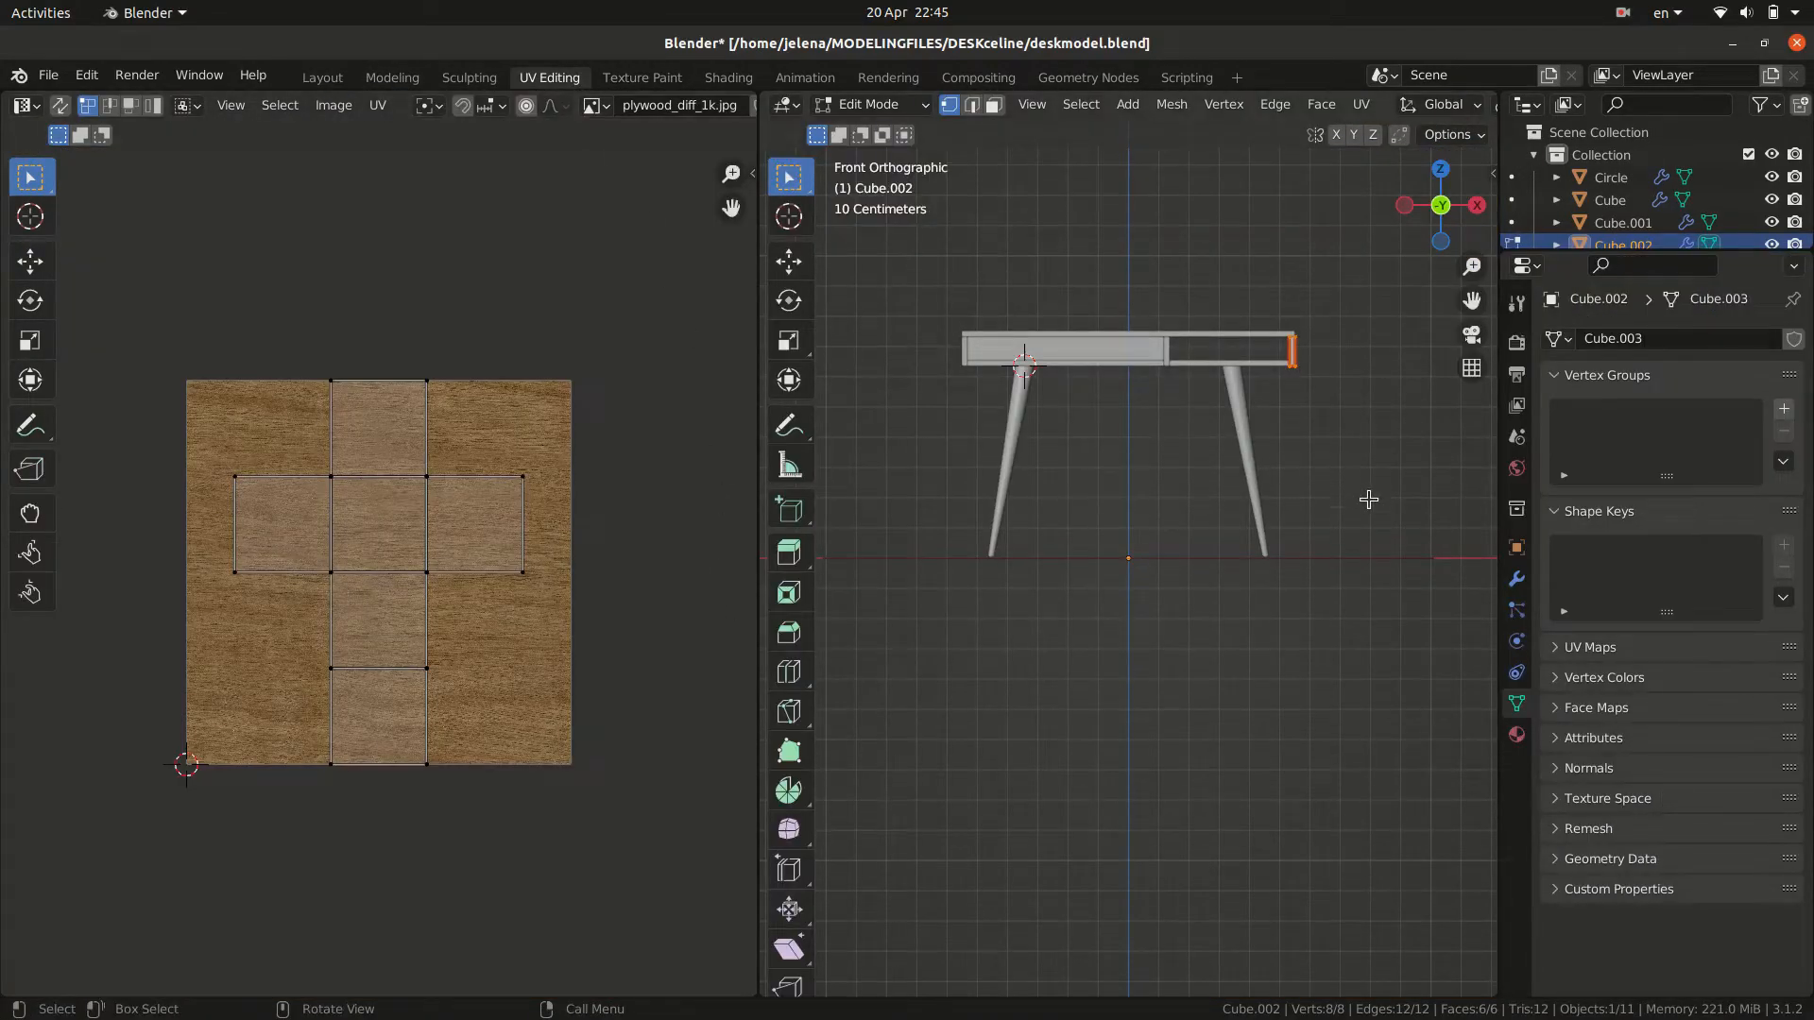
key("u")
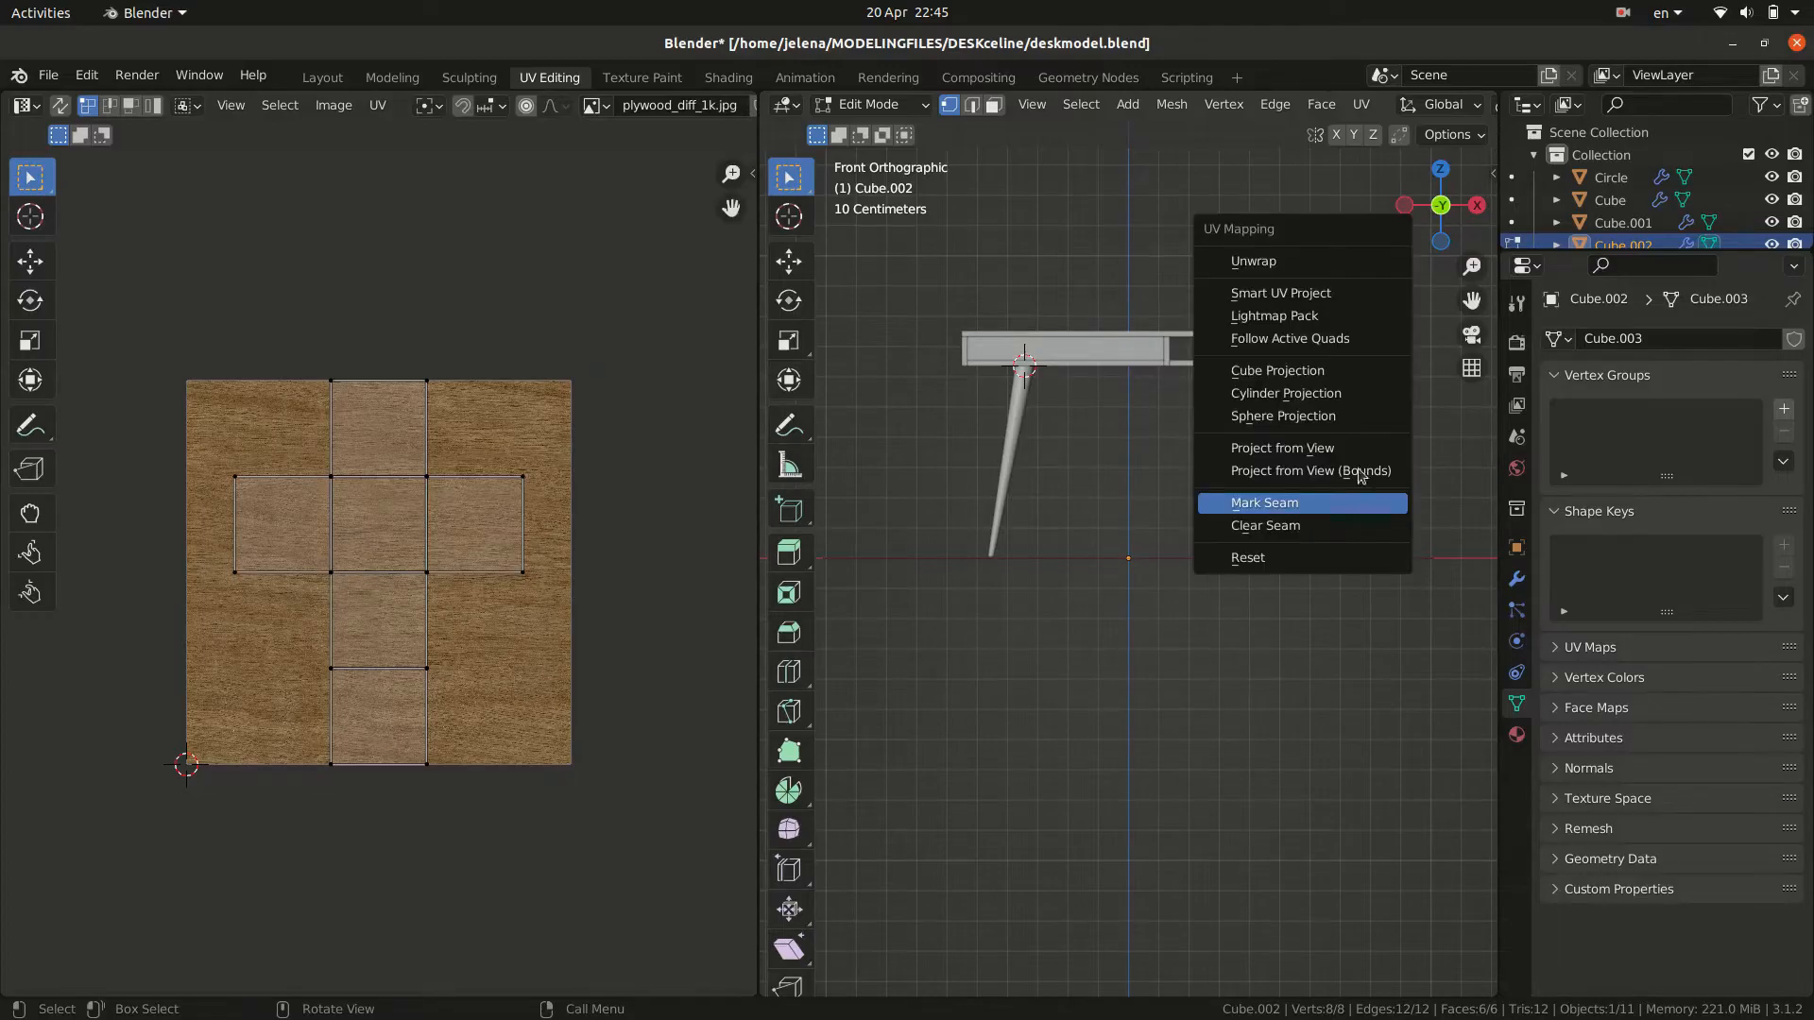
left_click(1257, 261)
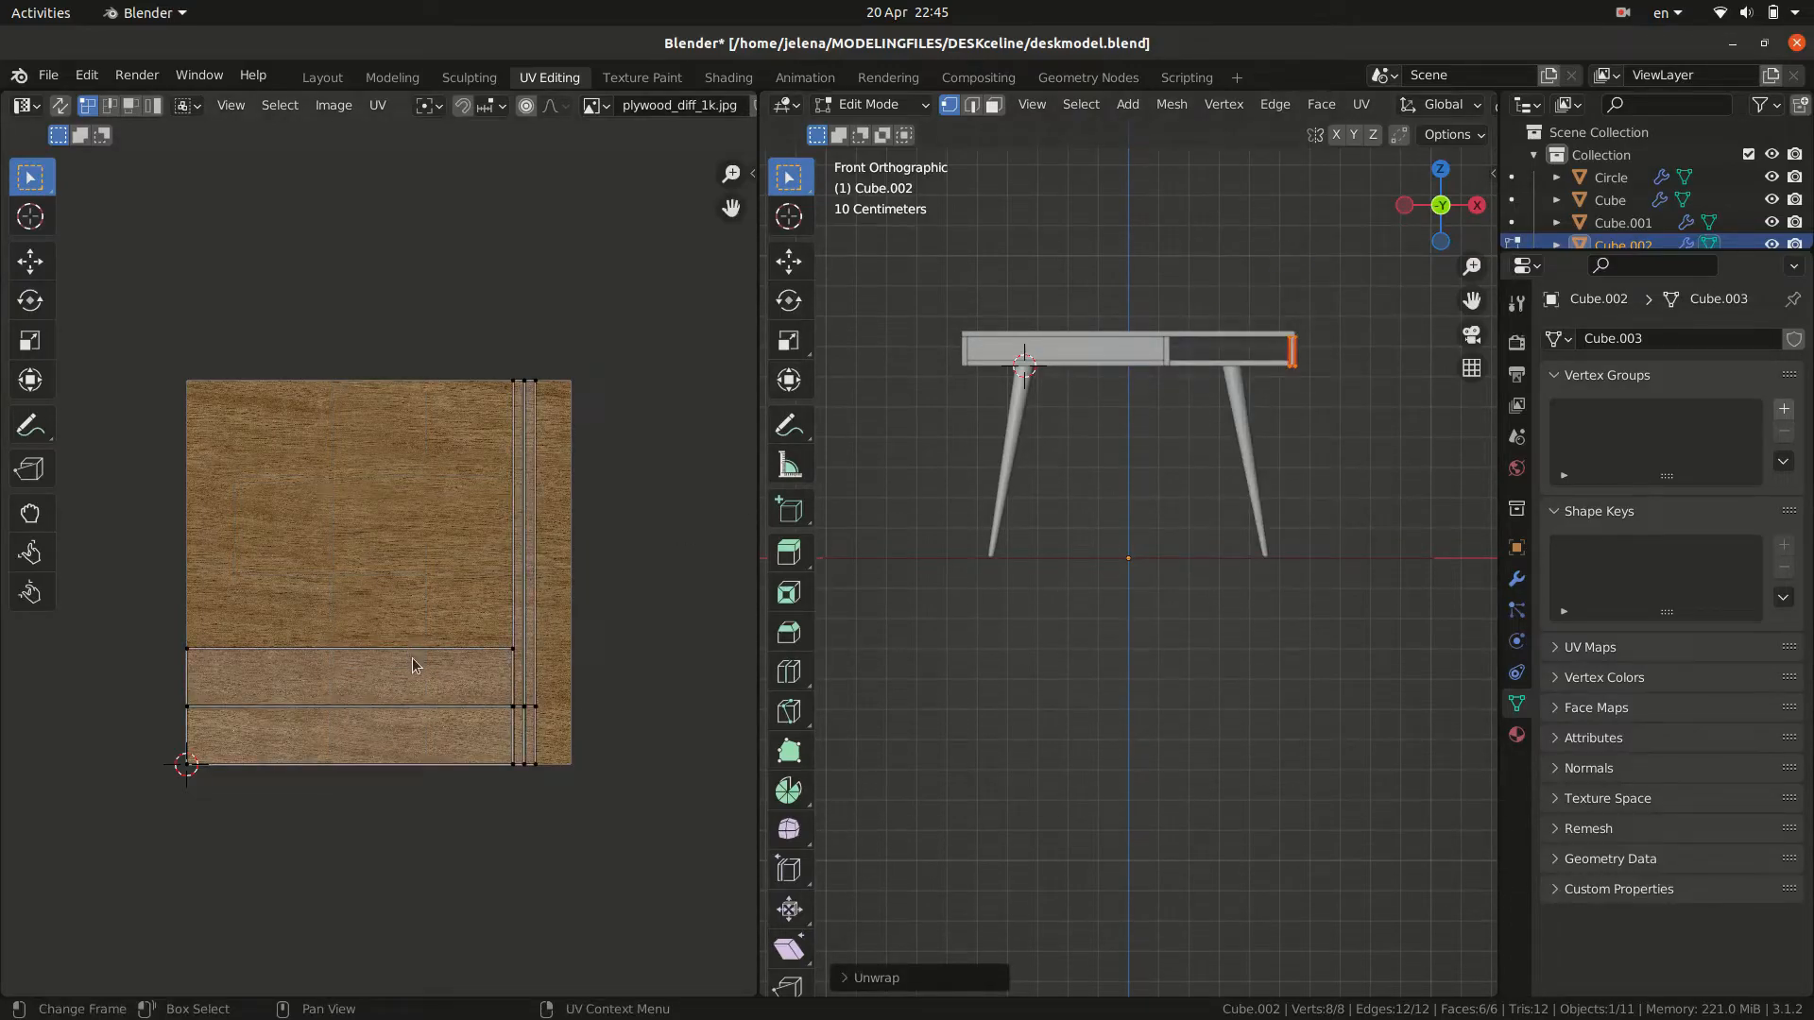
key("ctrl+Page_Up")
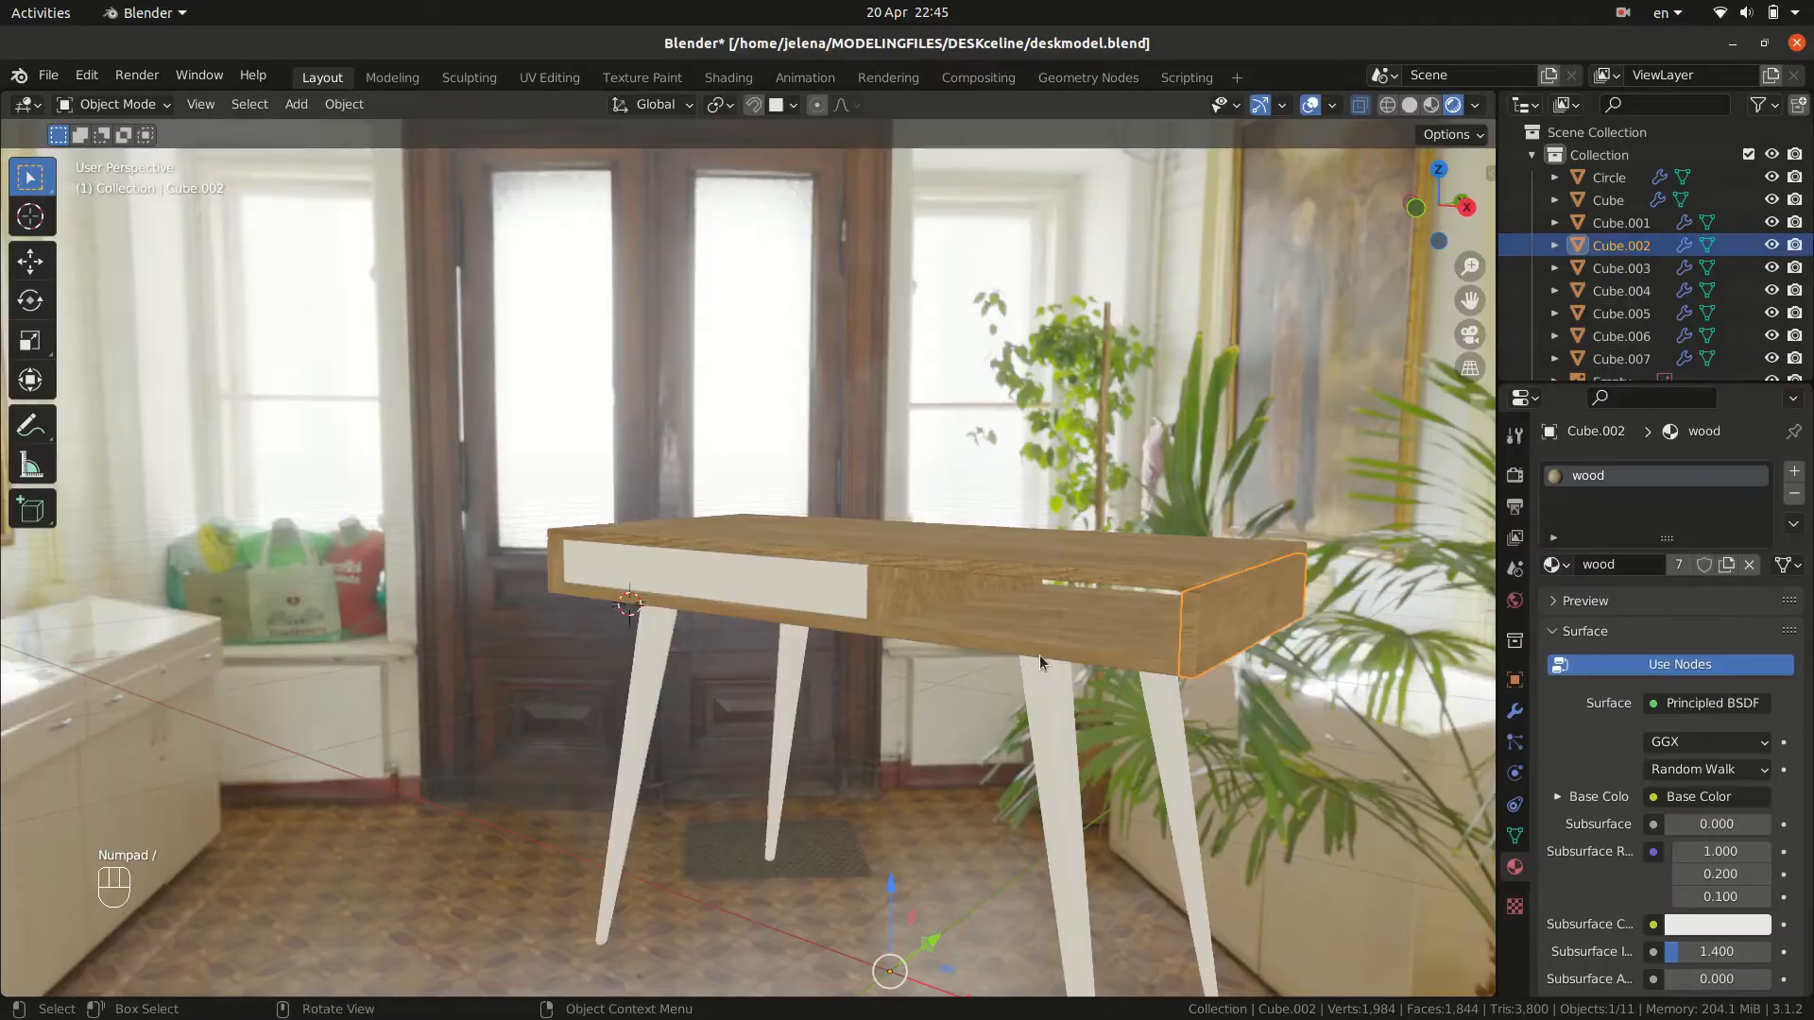
Delete the centre divider and replace it with a duplicate of the unwrapped side panel moved along the X axis.
left_click(884, 606)
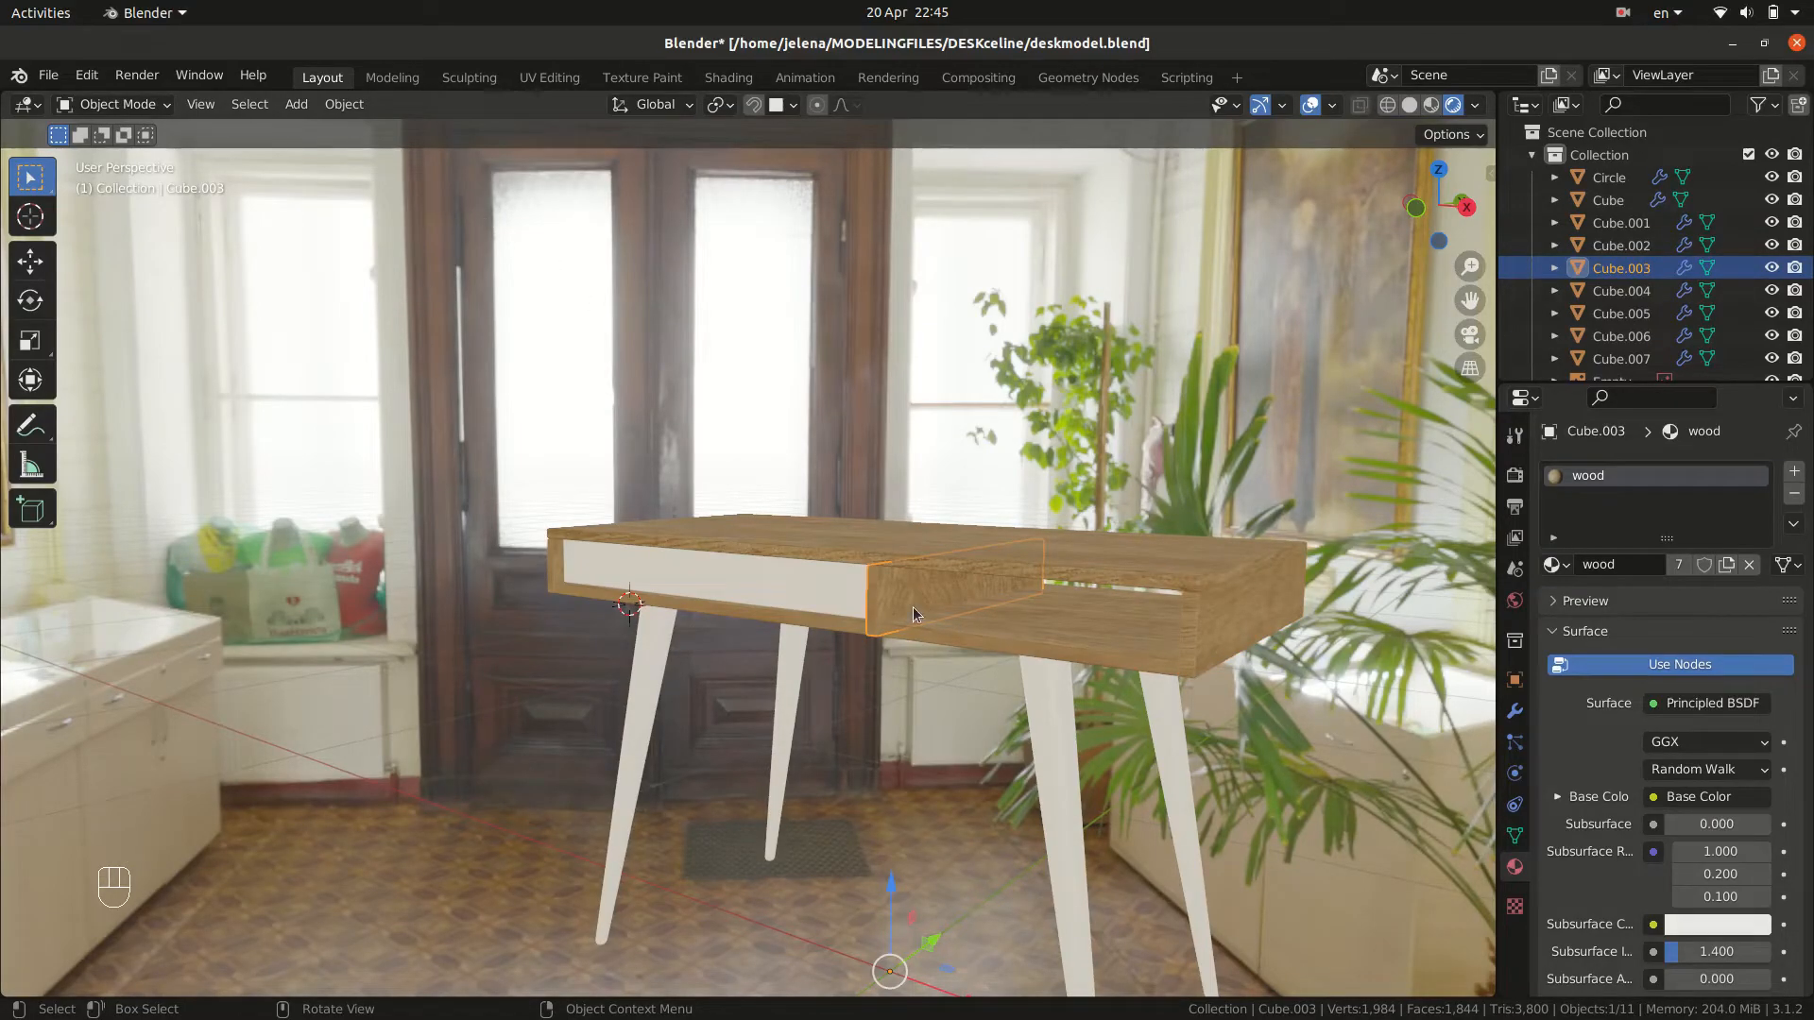
key("x")
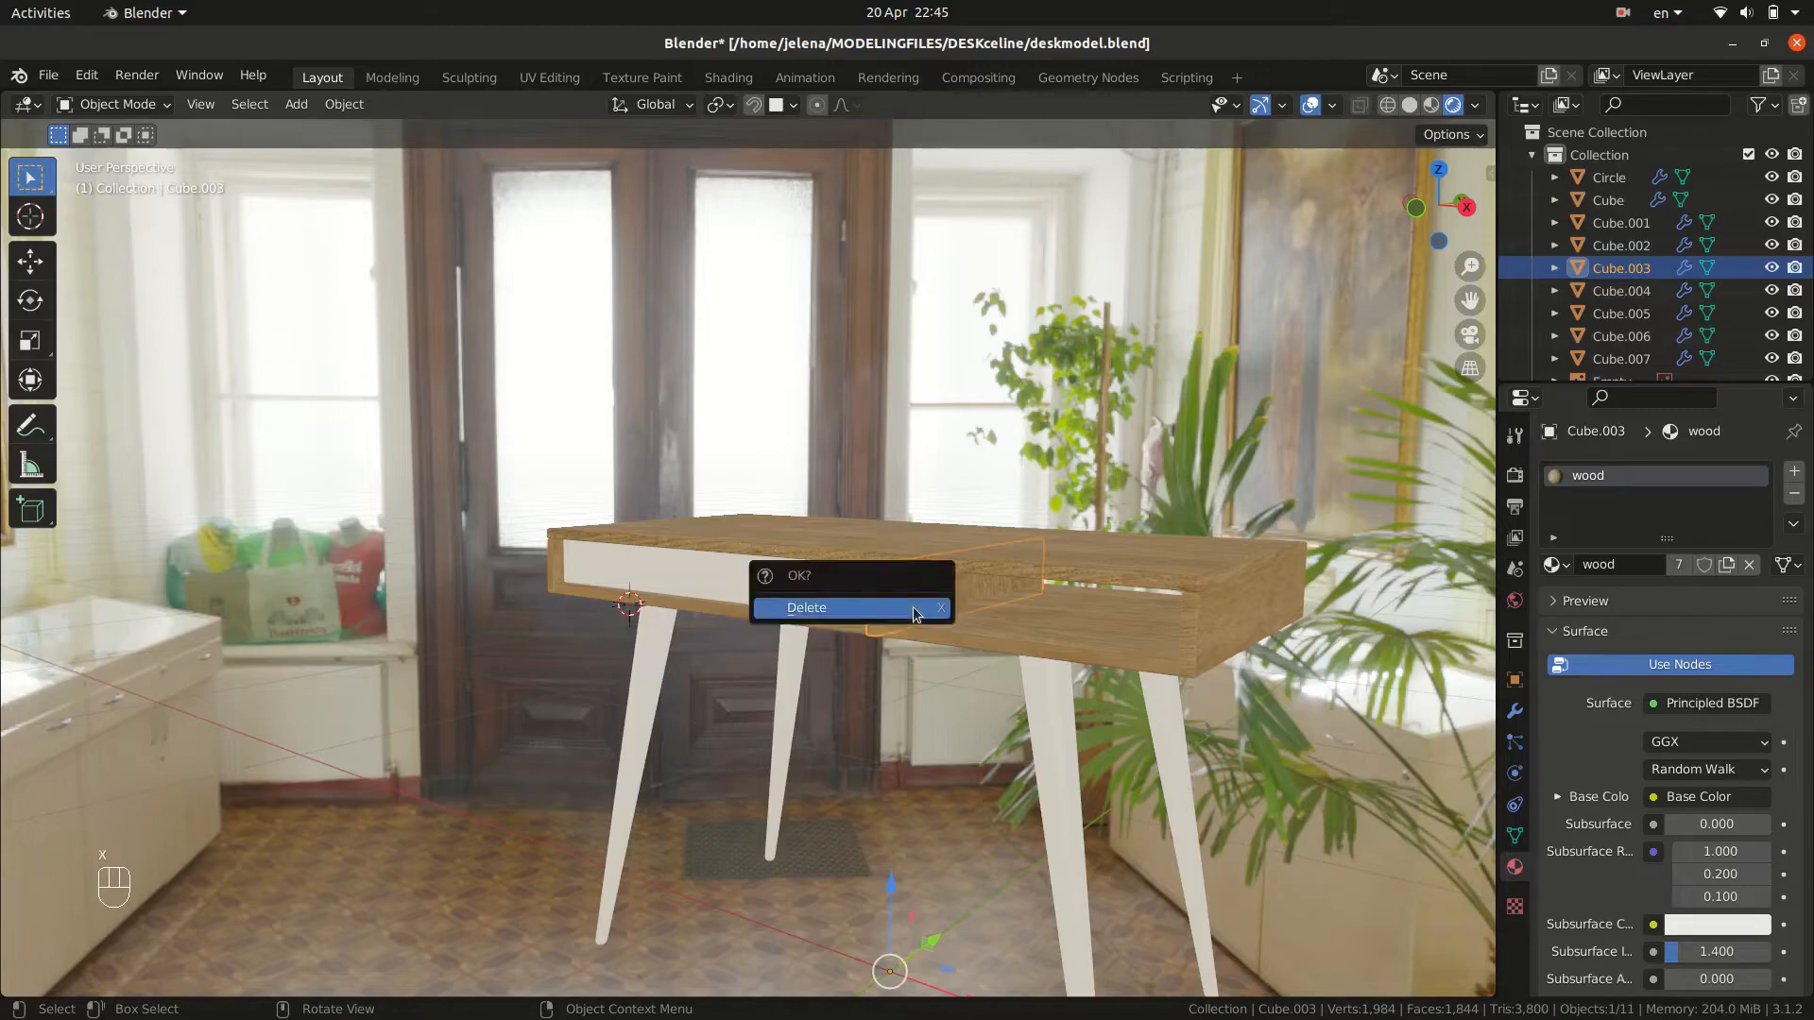
left_click(913, 606)
left_click(1198, 654)
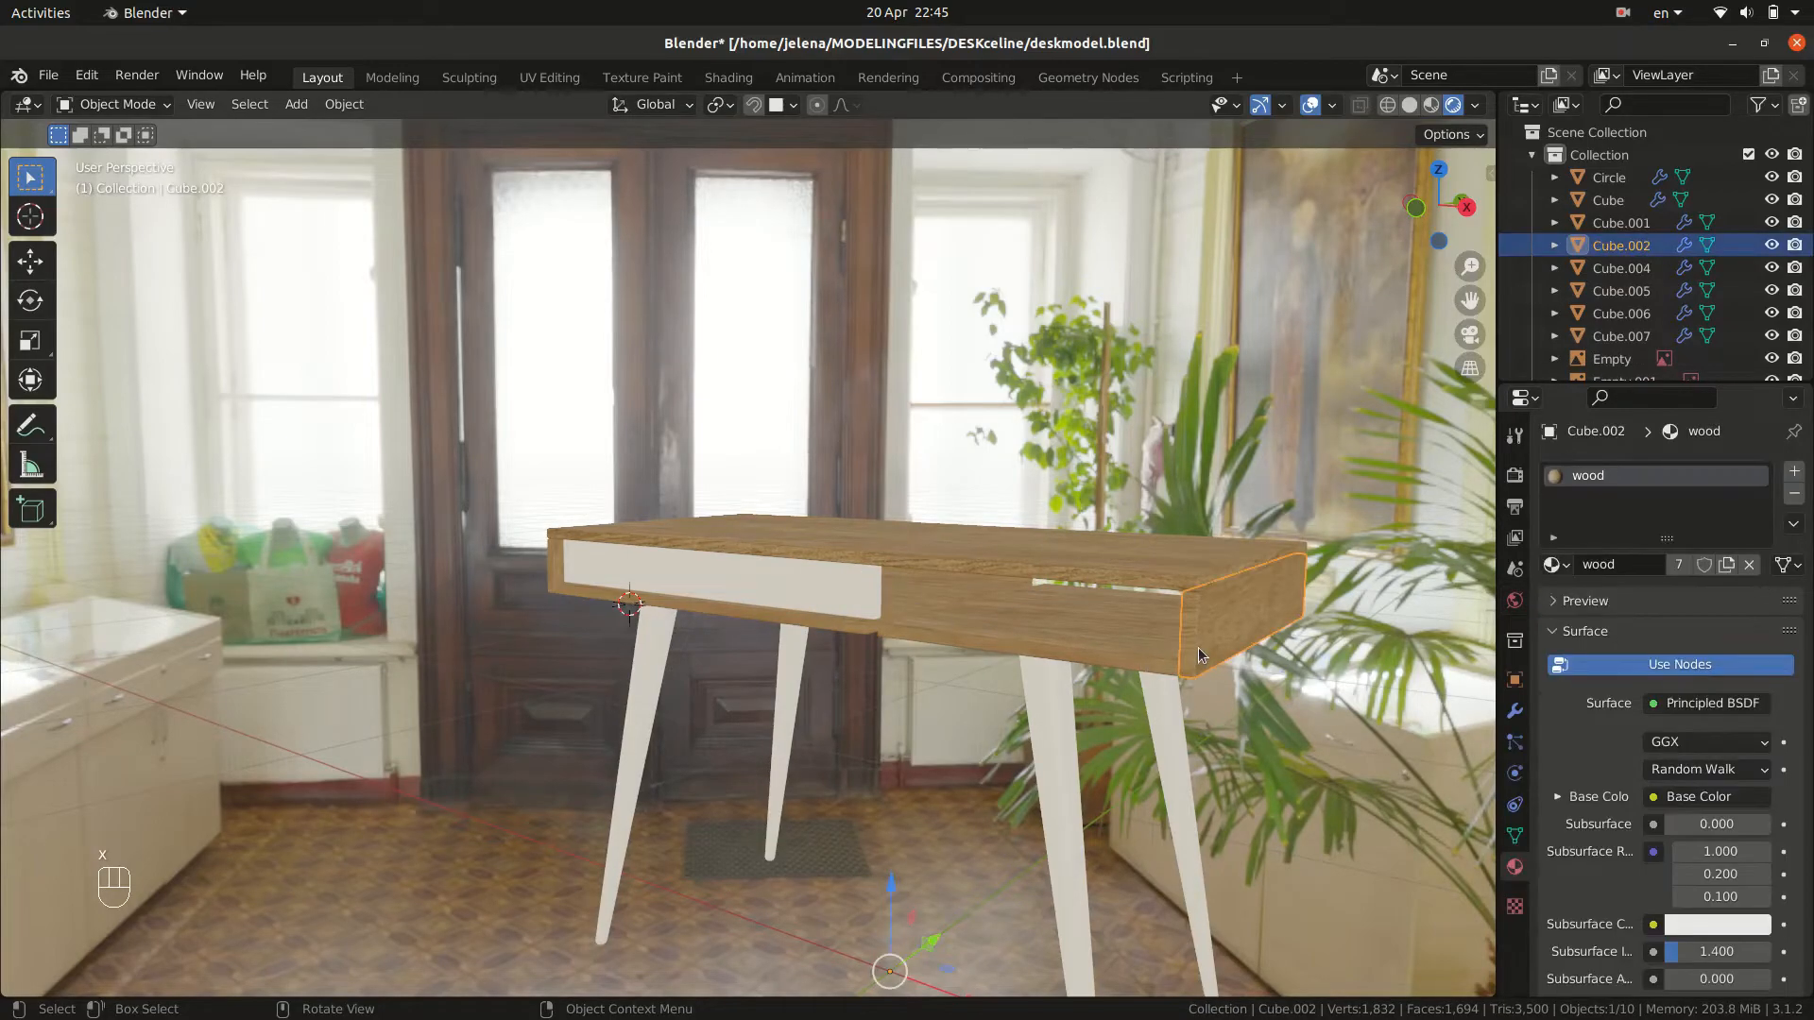
key("shift+d")
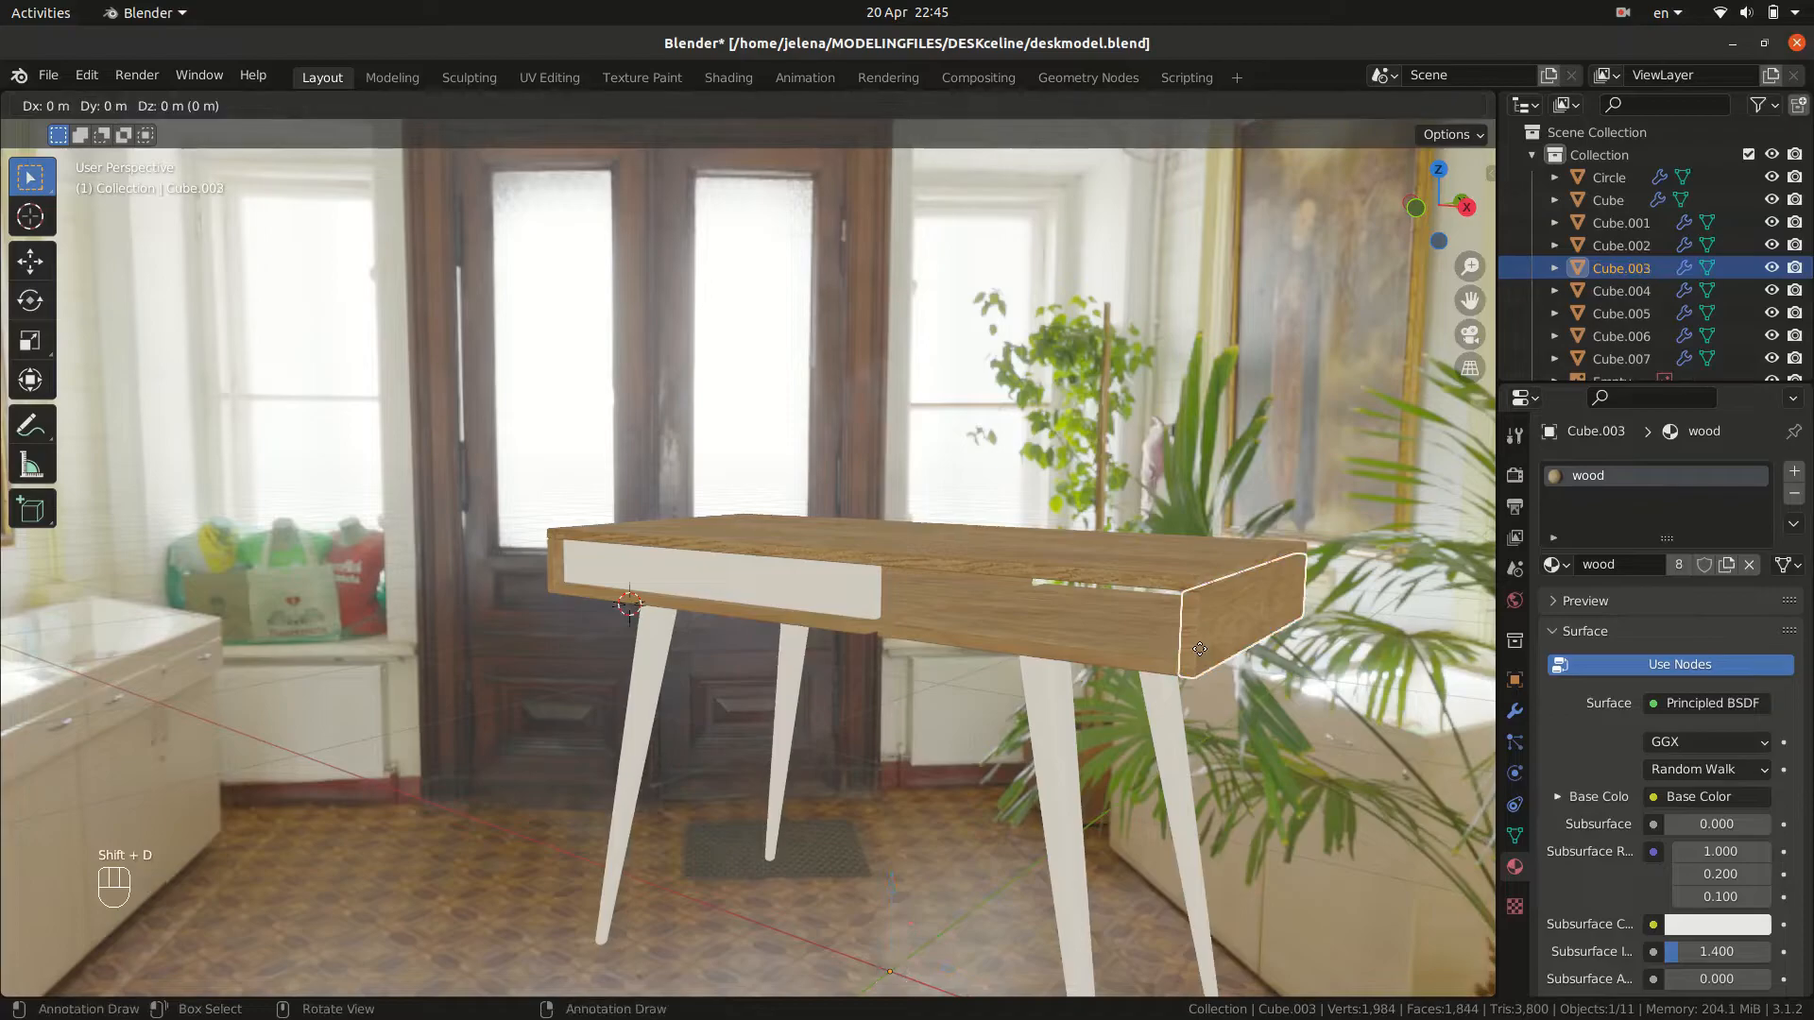
key("x")
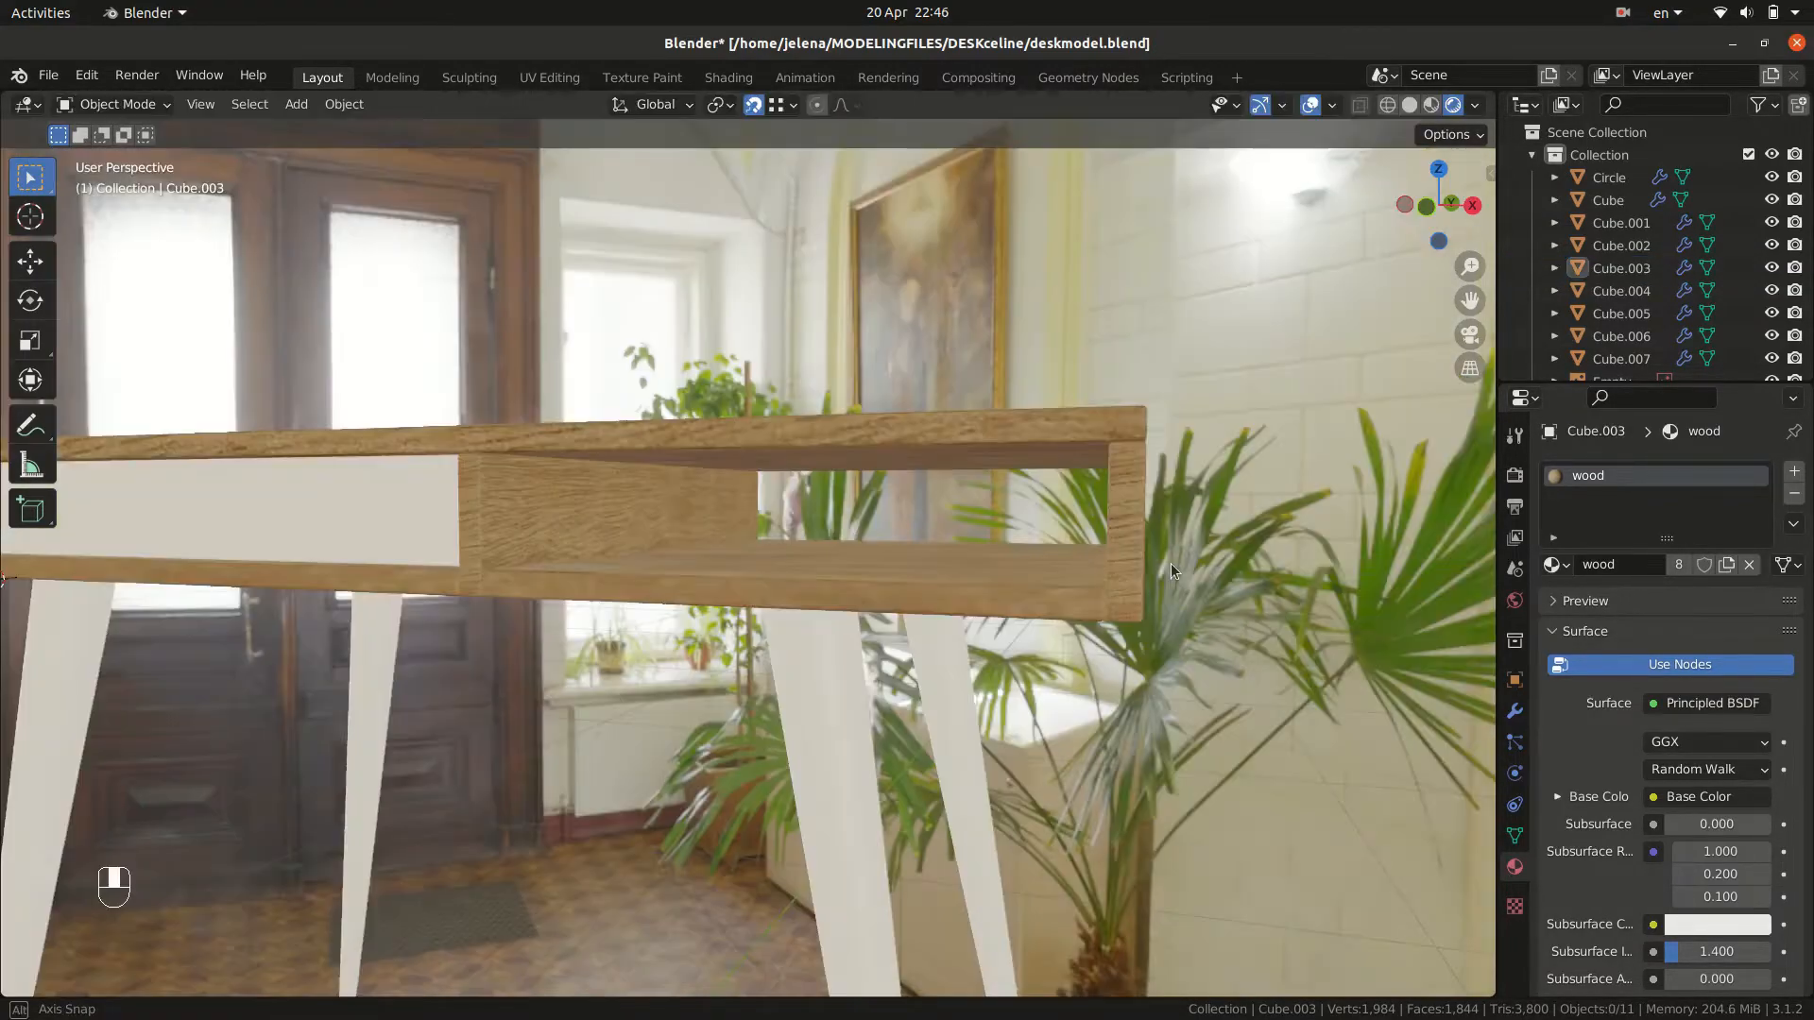
mouse_move(1171, 564)
middle_mouse_down()
mouse_move(1233, 557)
mouse_move(1136, 565)
middle_mouse_up()
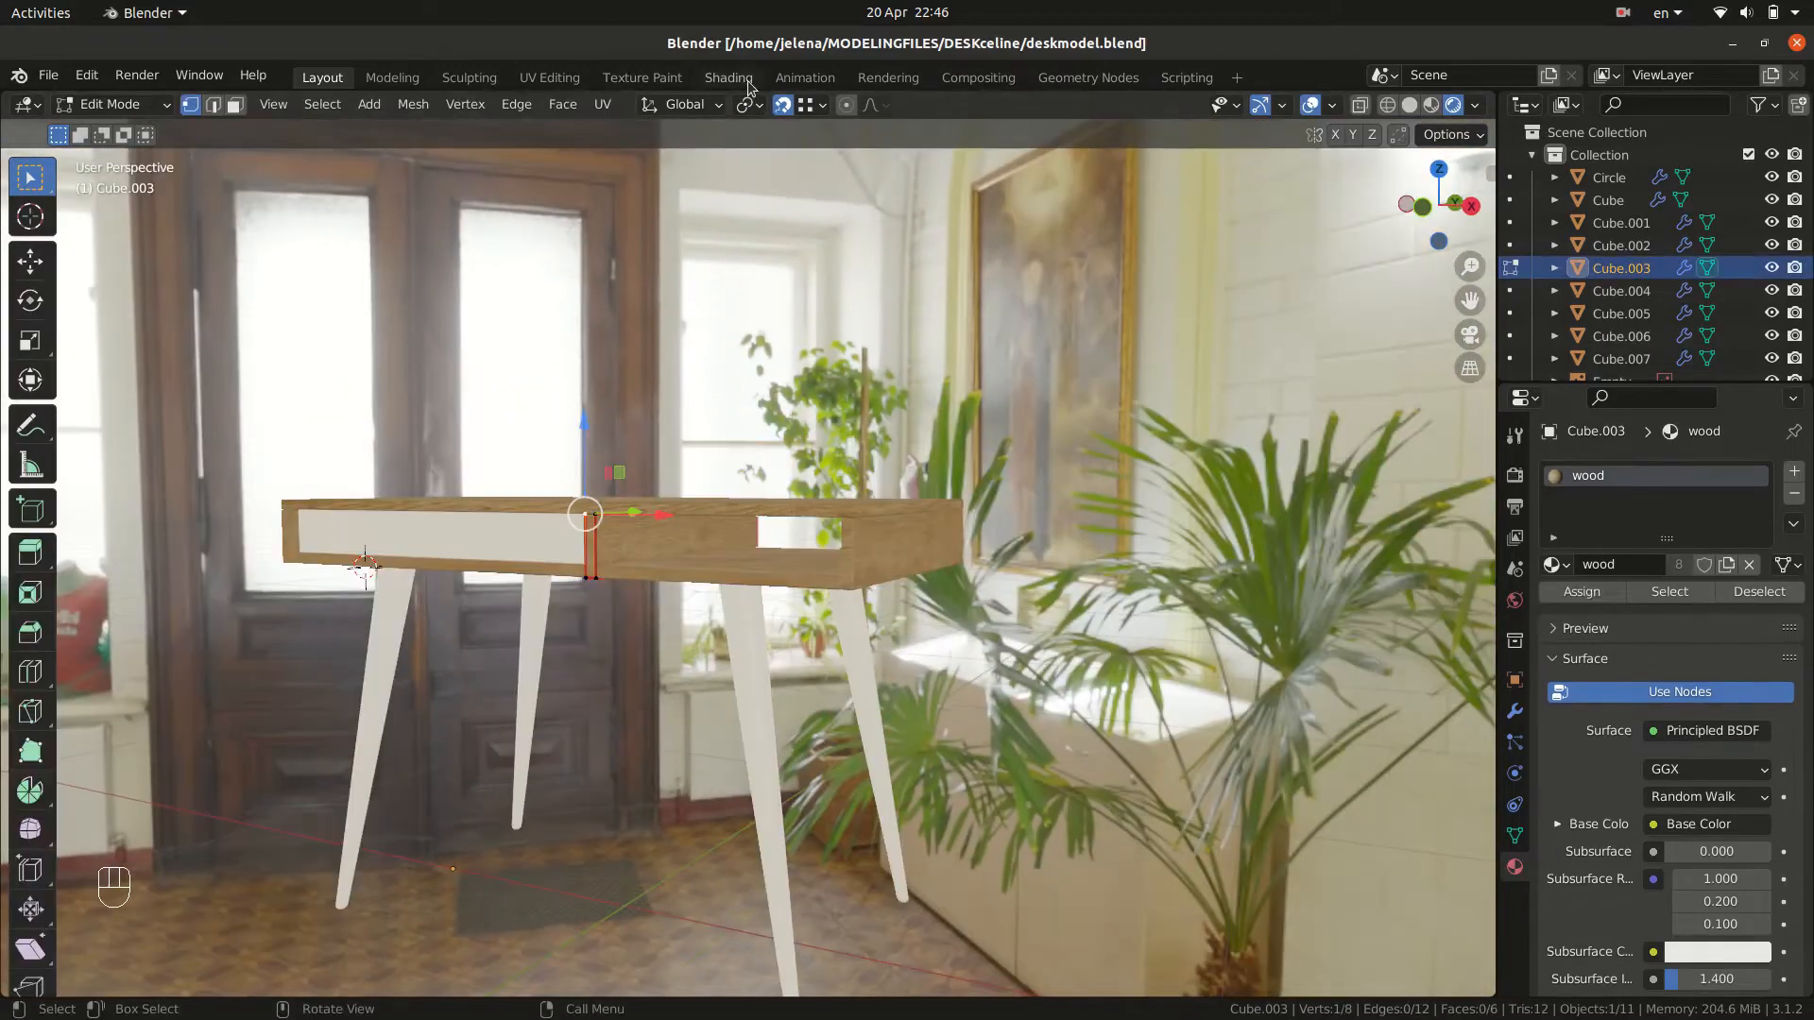
Switch to the Shading workspace and give the drawer front a new material named "white".
left_click(728, 75)
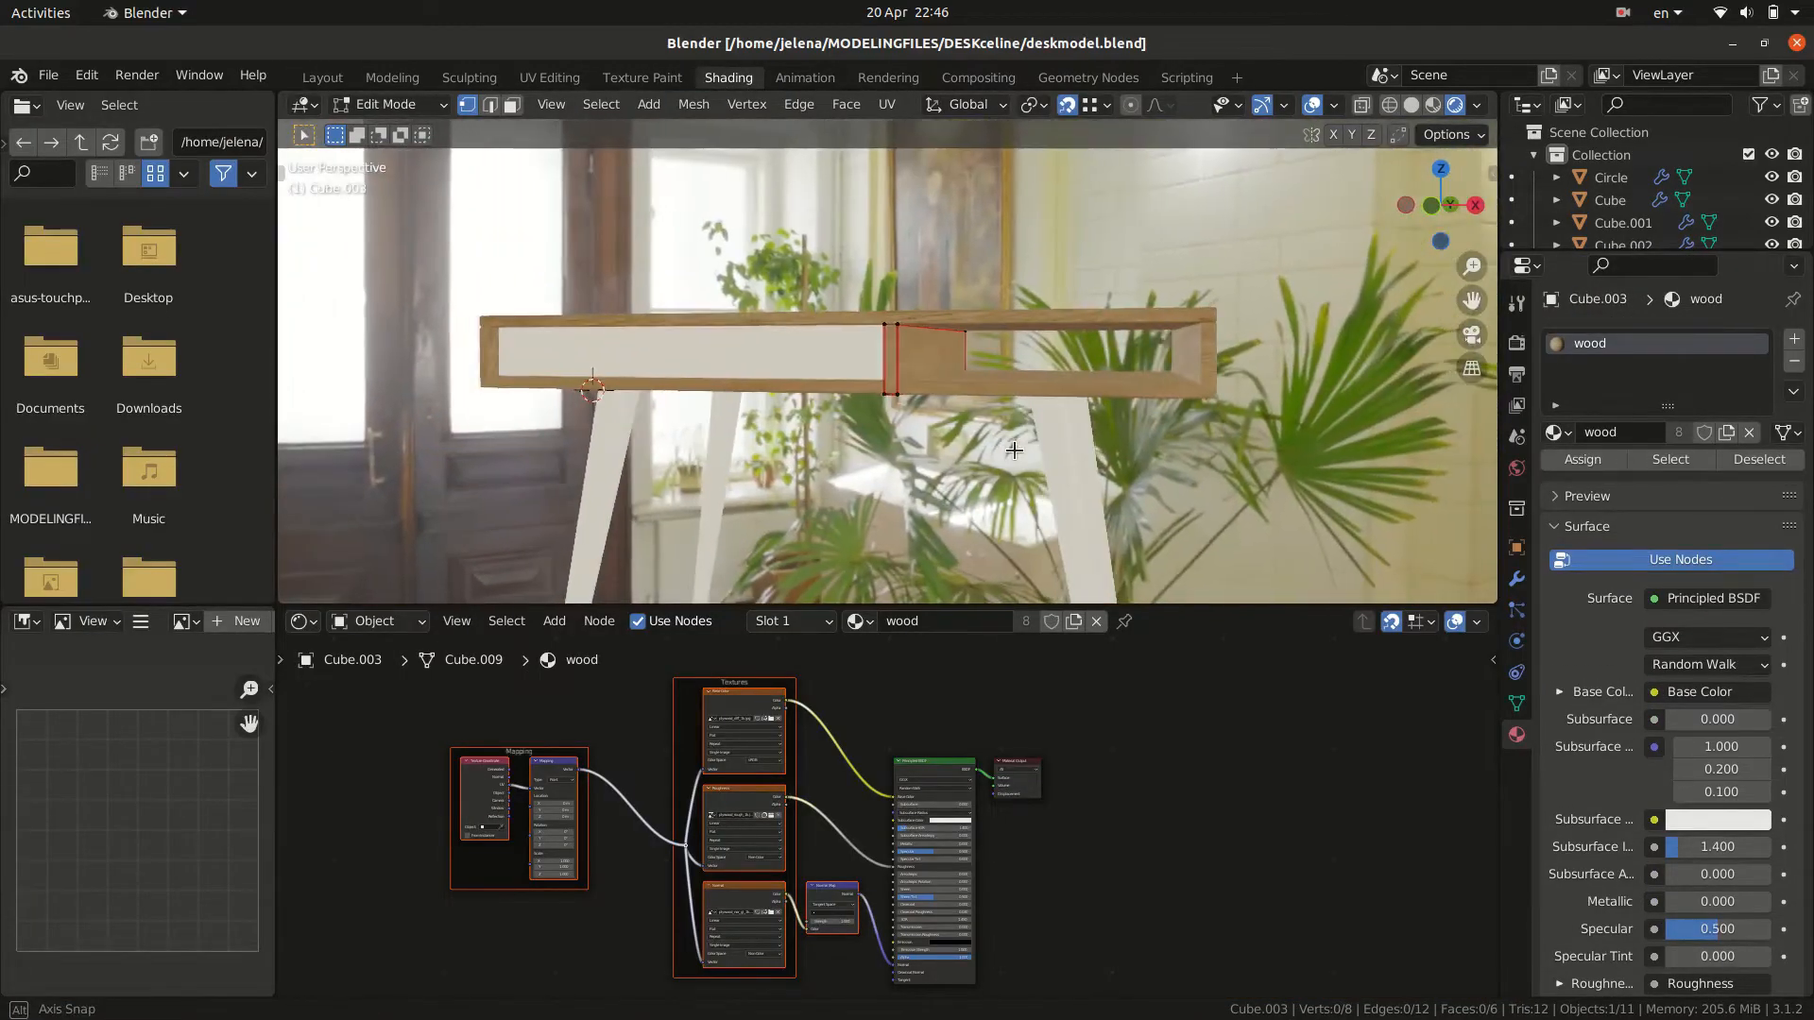
key("Tab")
left_click(845, 362)
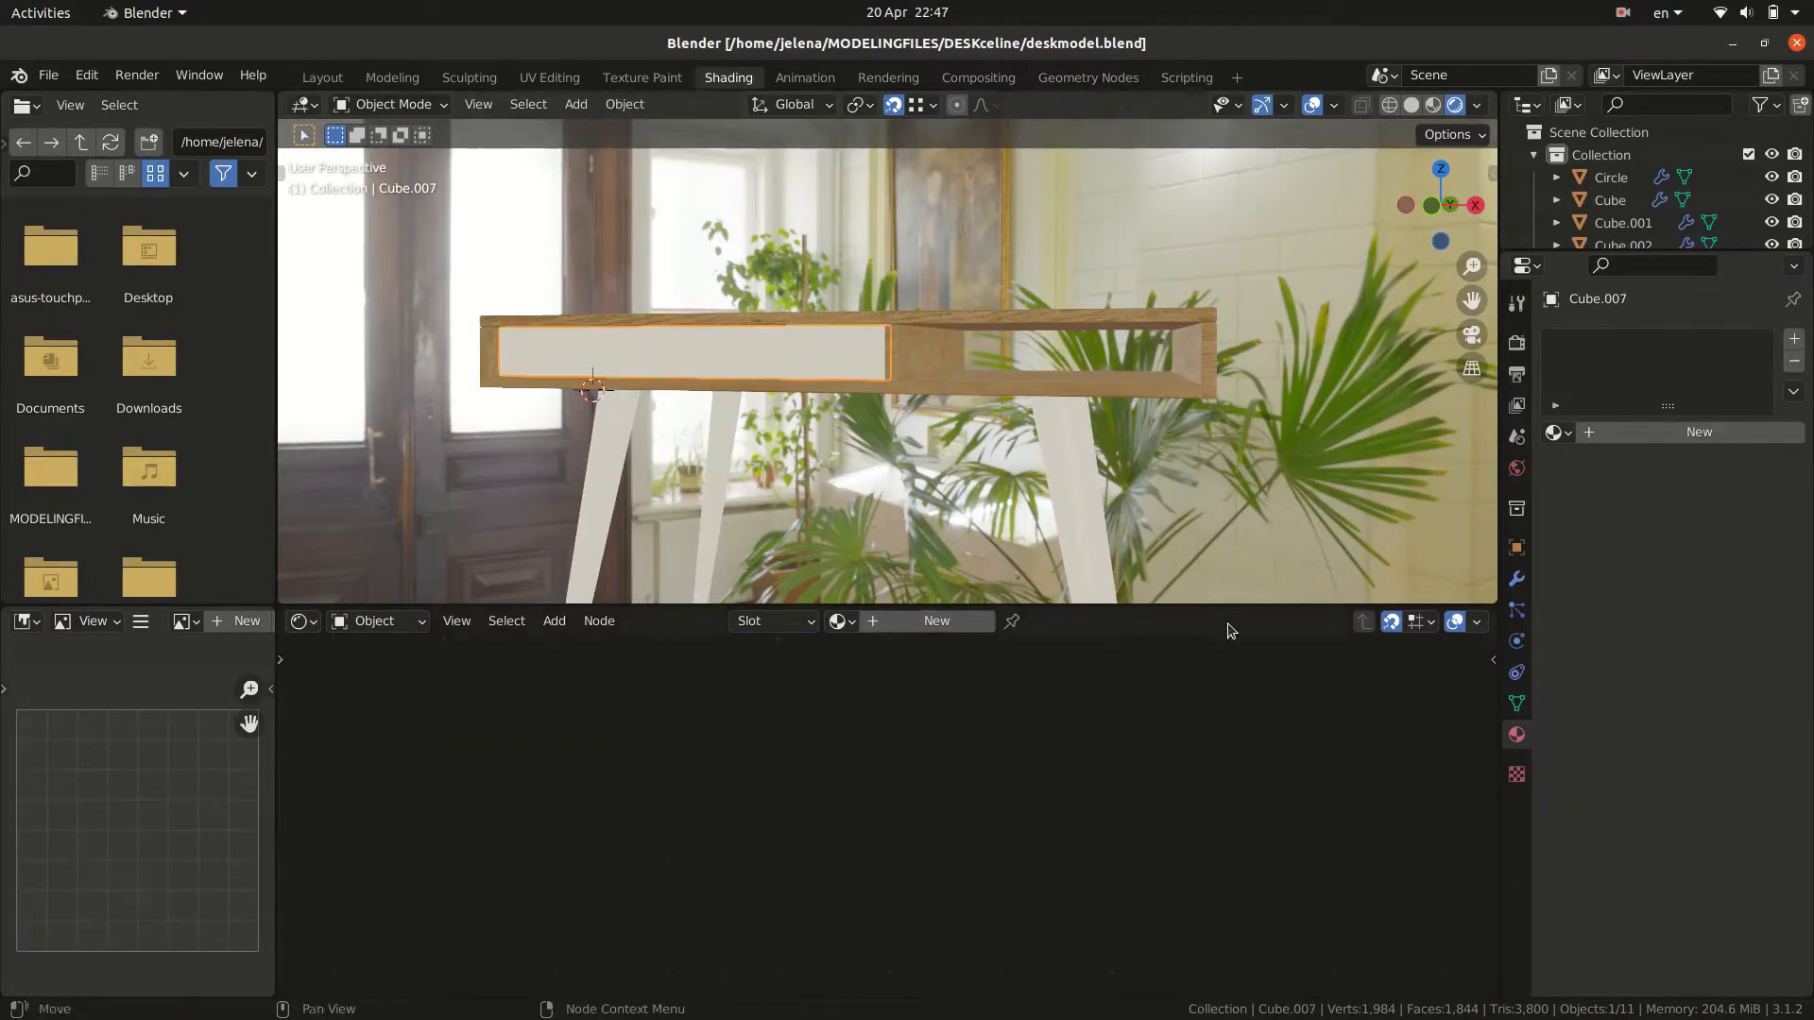
left_click(1668, 433)
type("wh")
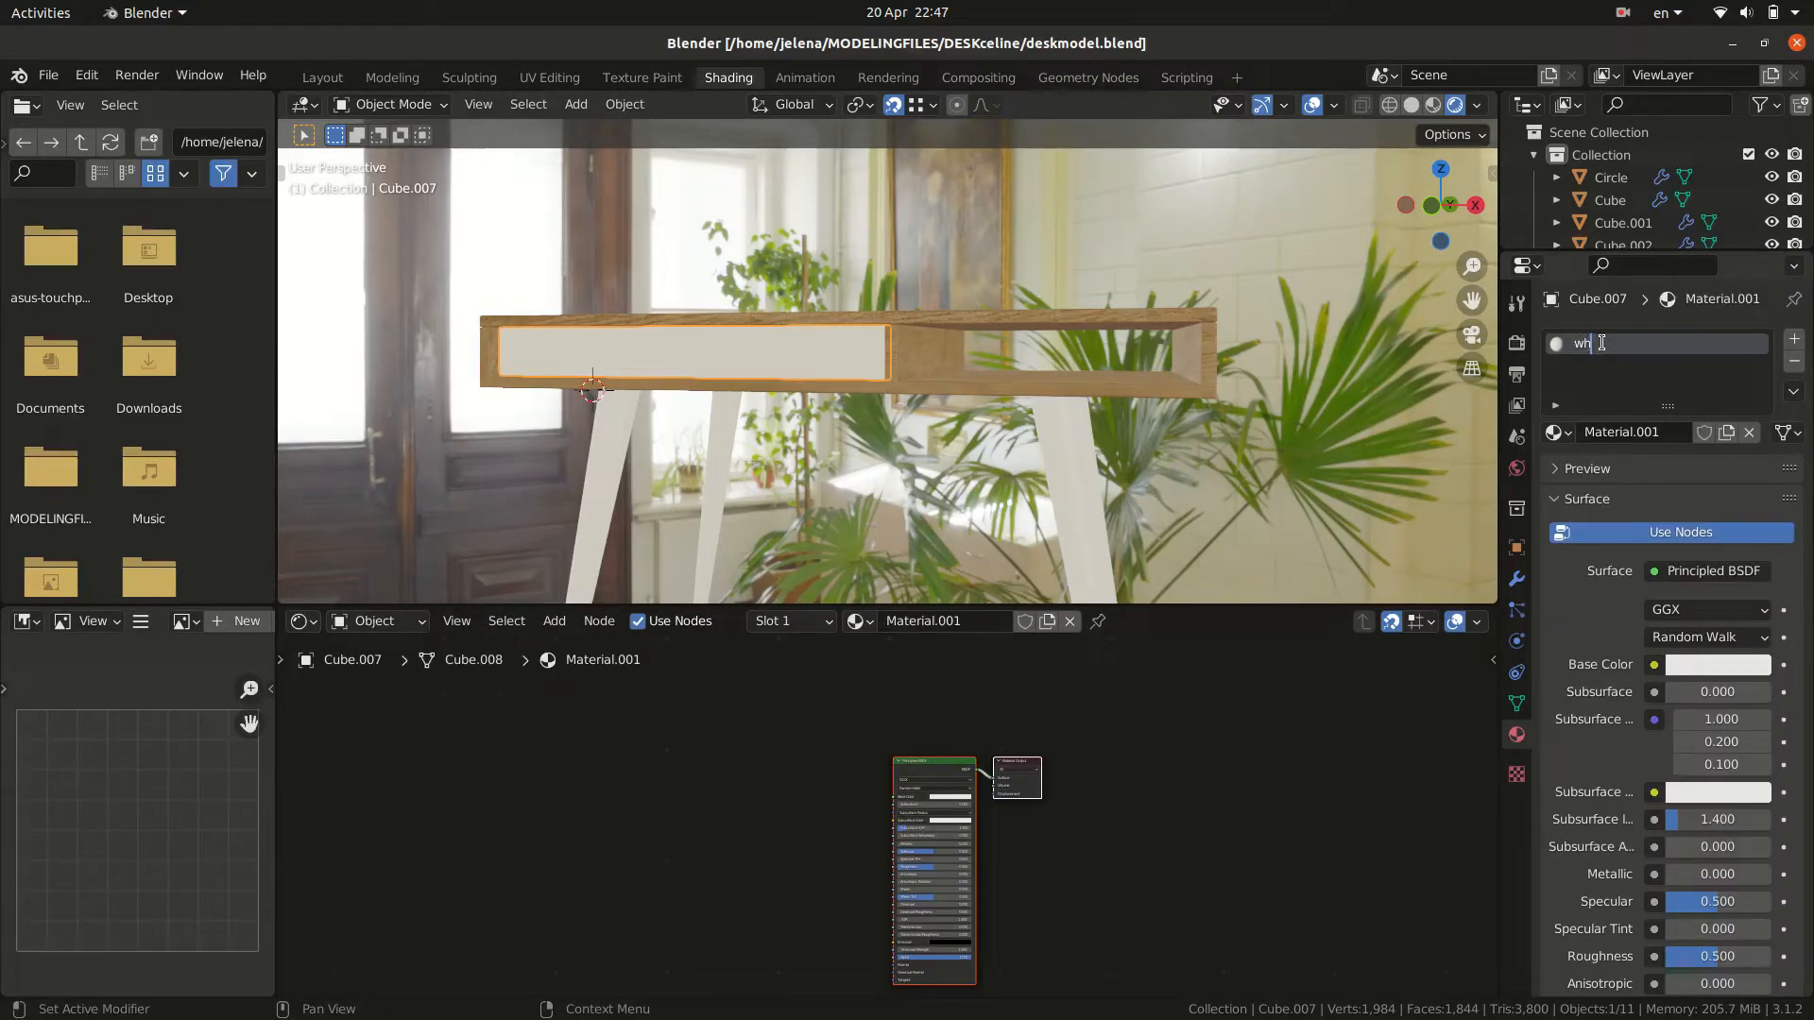
type("ite")
key("Return")
Set the white material's base colour value to 0.742 and its roughness to 0.229.
scroll(1075, 824, "up", 1)
scroll(1075, 826, "up", 5)
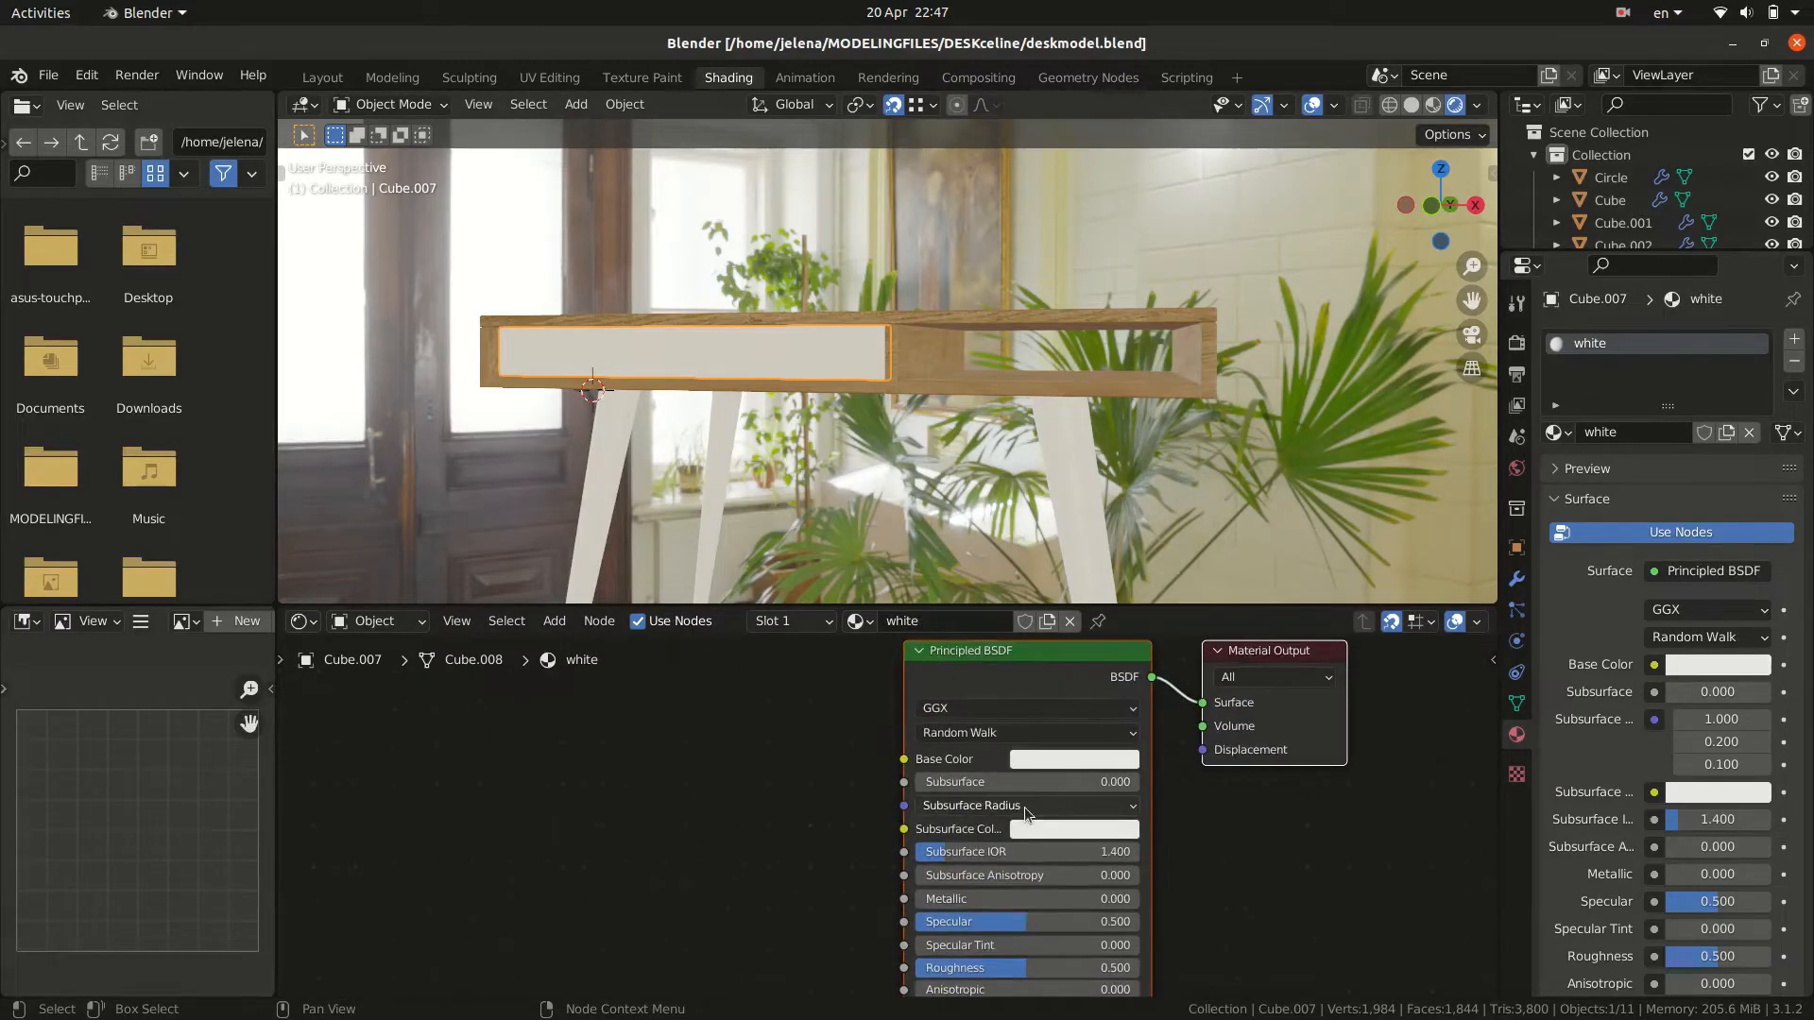
left_click(1034, 763)
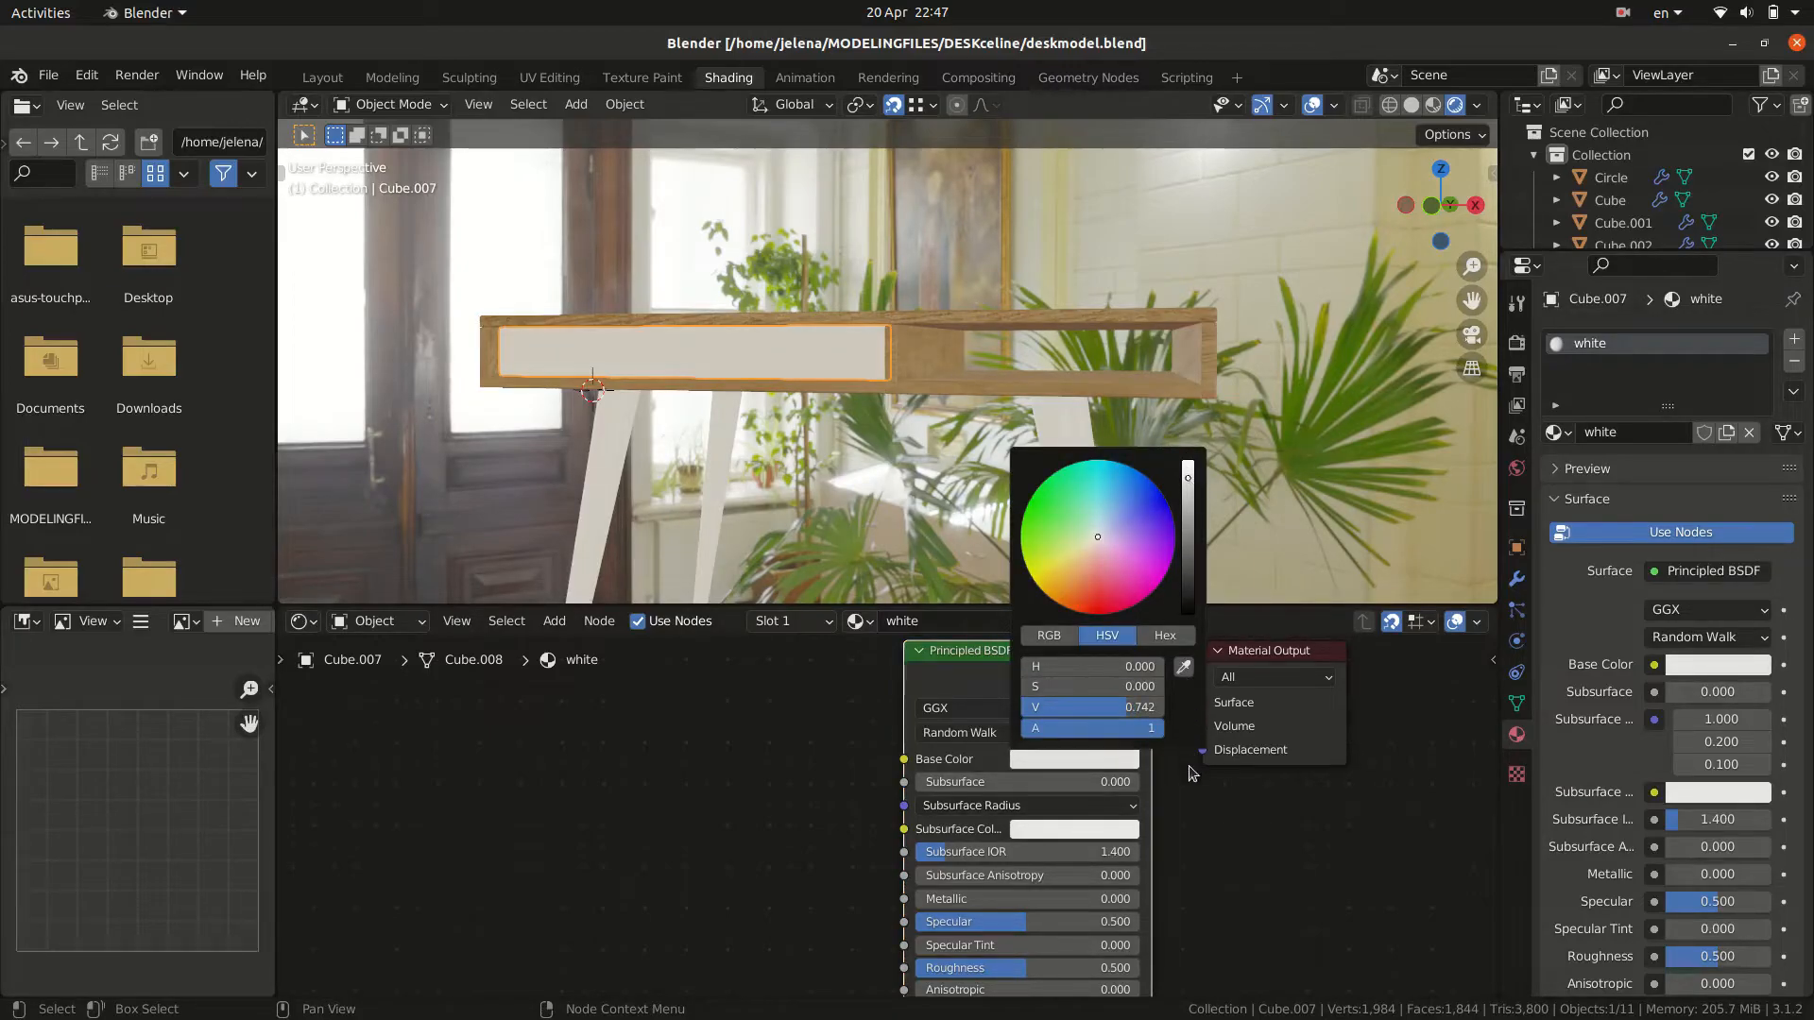
left_click_drag(1030, 967, 970, 968)
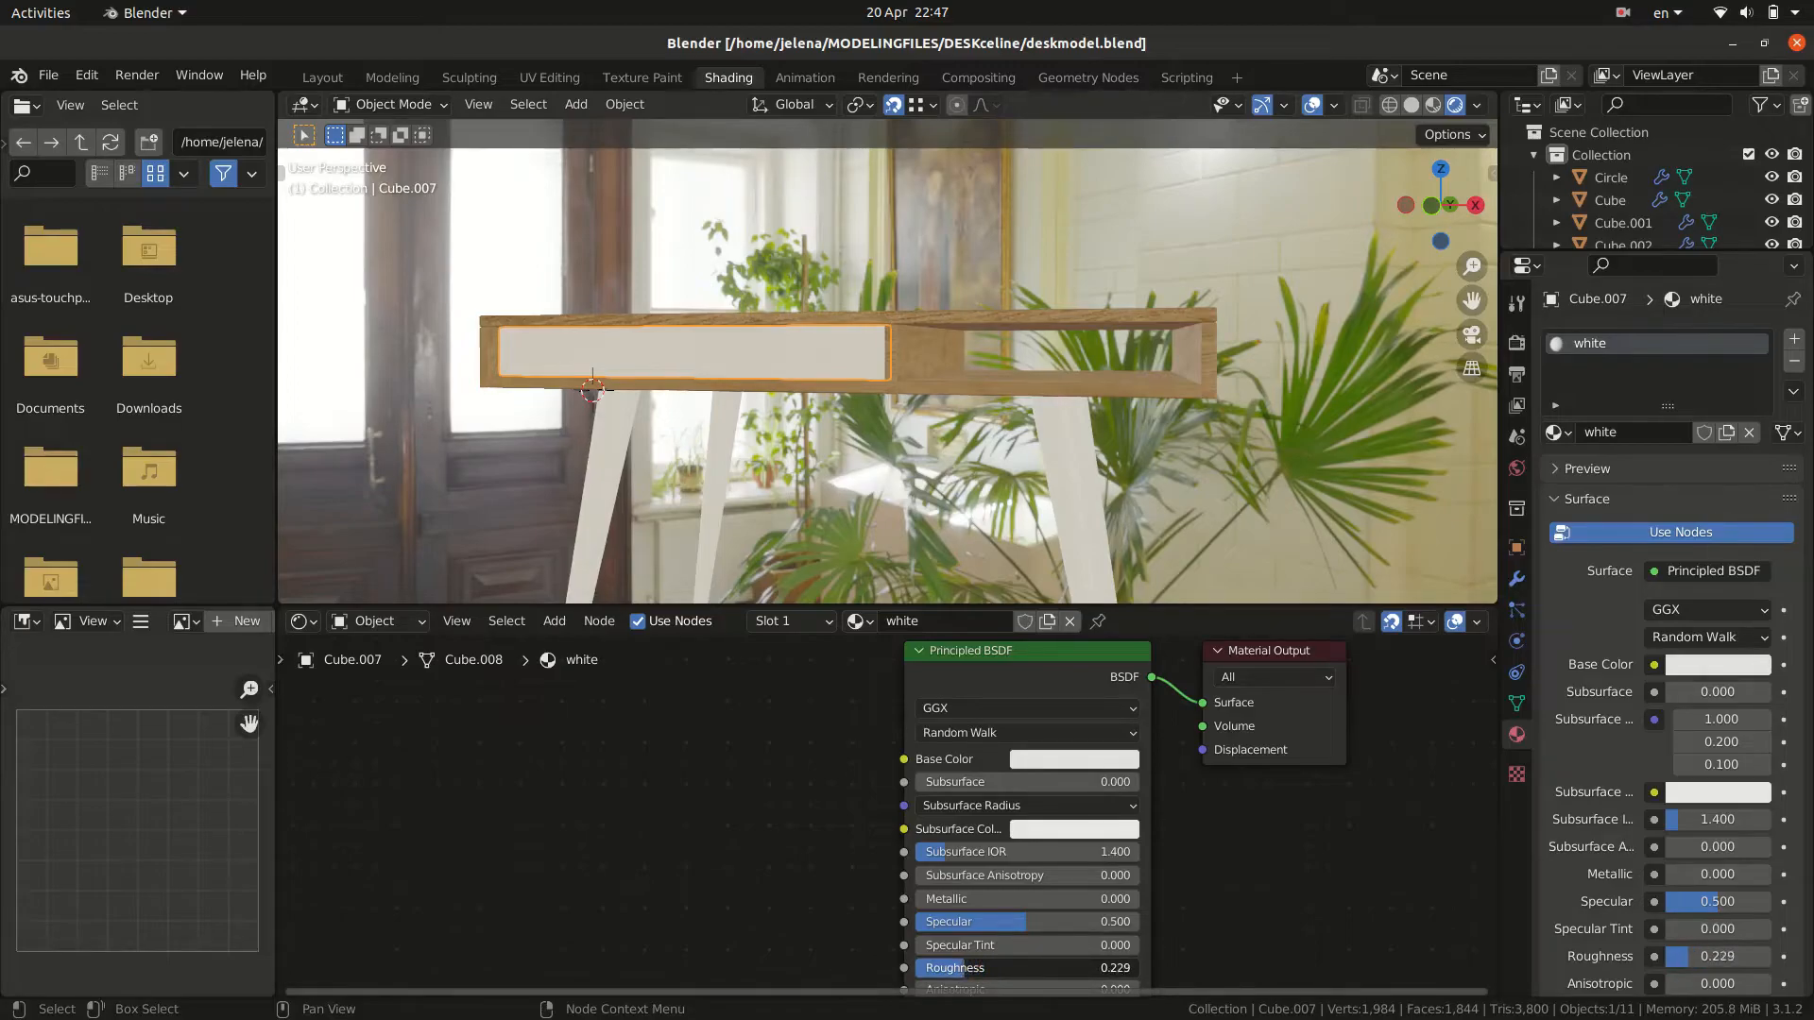
Set the white material's clearcoat to 0.263.
middle_click_drag(1333, 860, 1318, 604)
left_click_drag(924, 828, 983, 827)
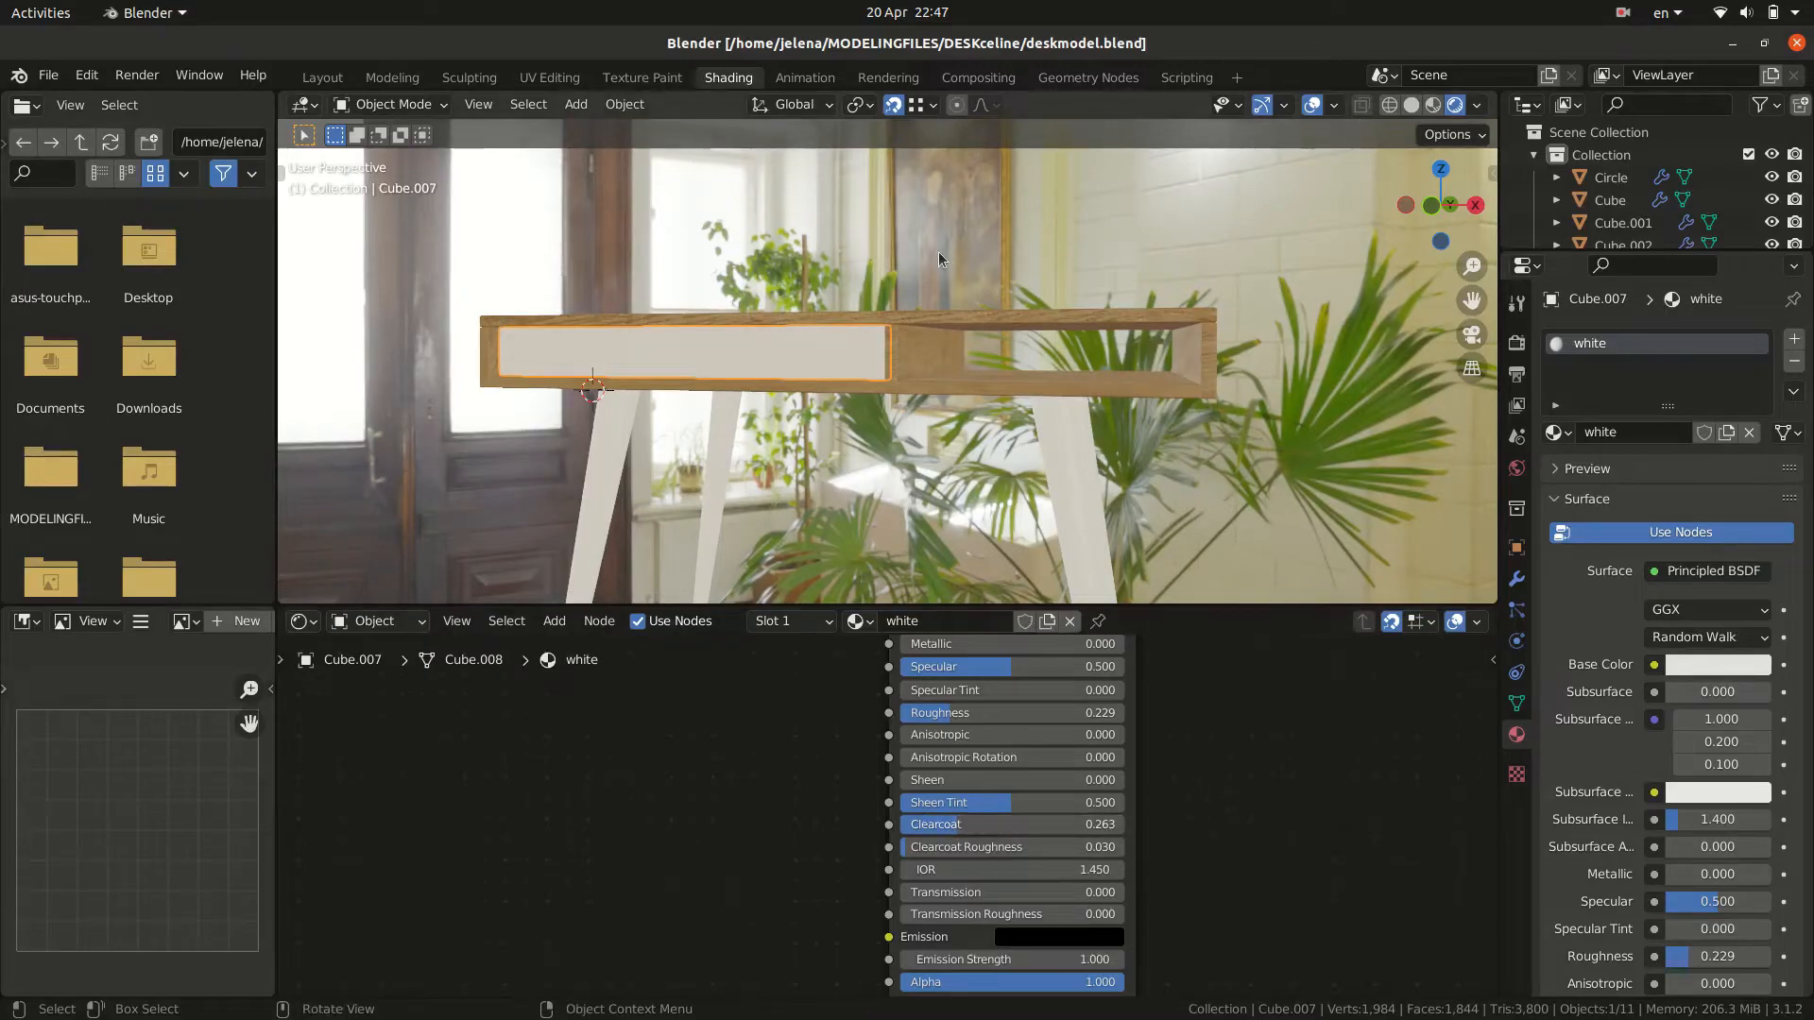
Assign the existing wood material to the desk legs.
scroll(992, 330, "down", 4)
middle_click_drag(1032, 376, 1069, 378)
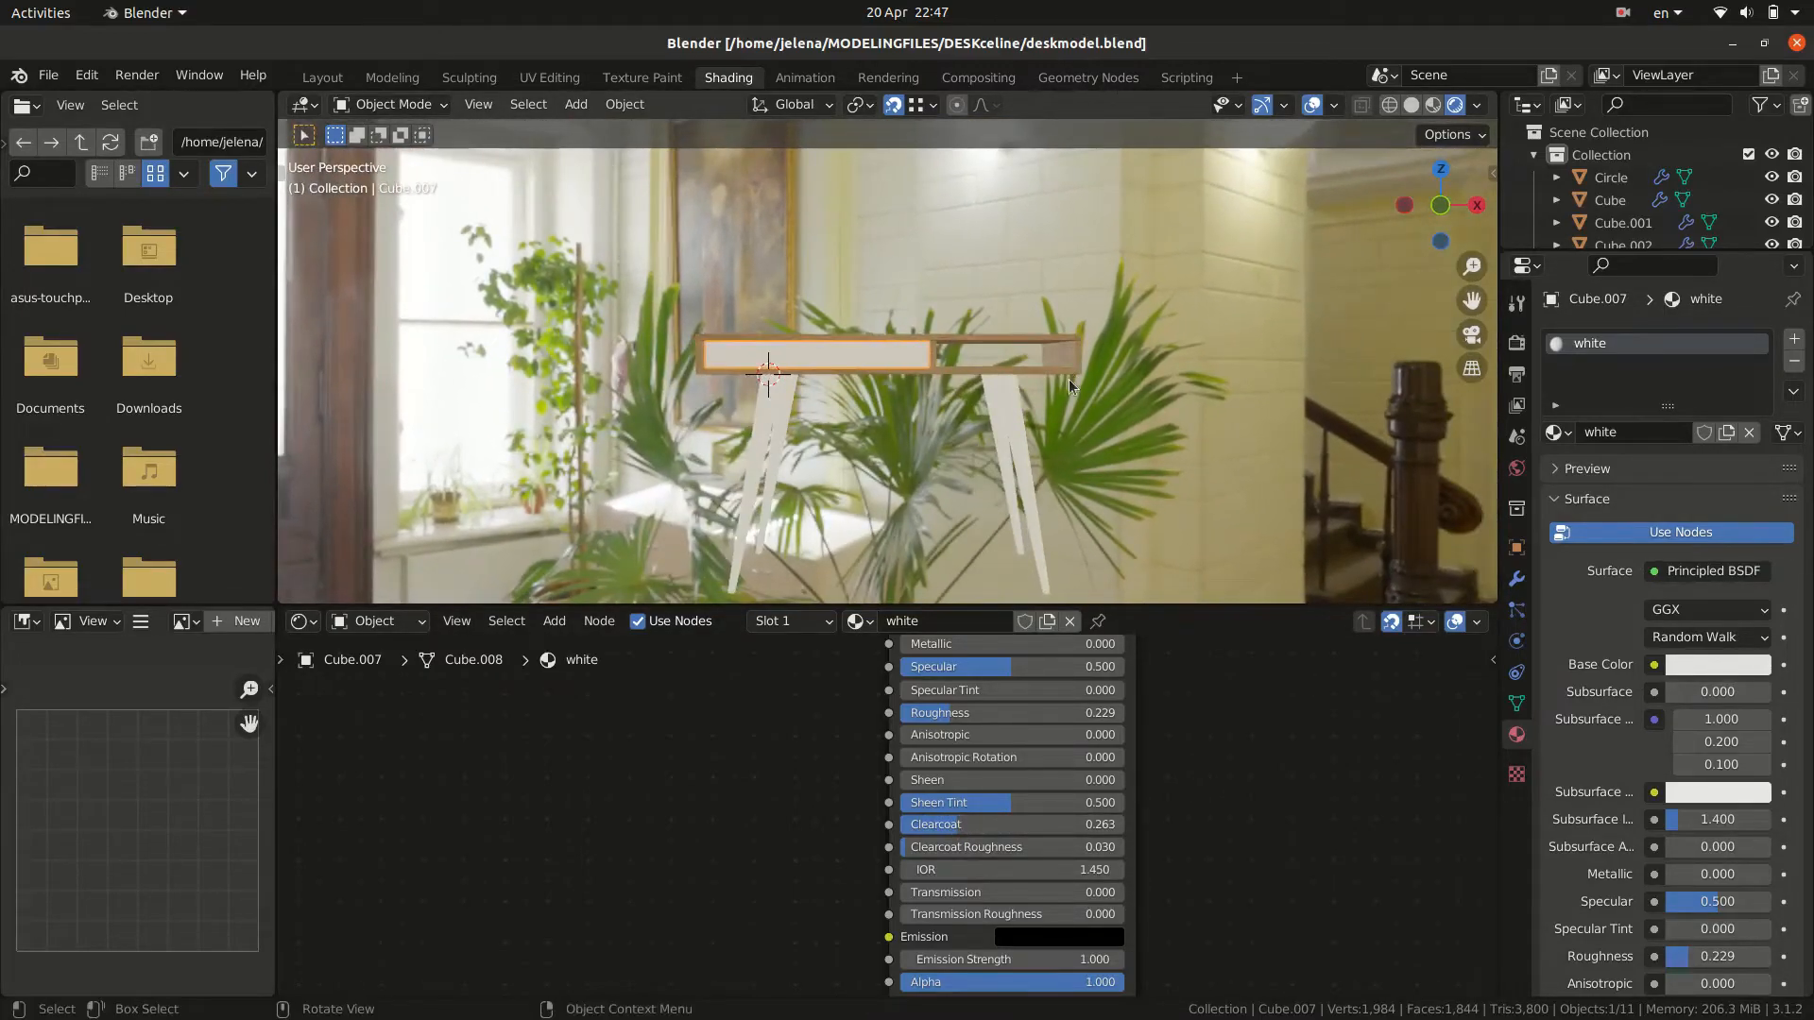
left_click(762, 445)
left_click(1559, 433)
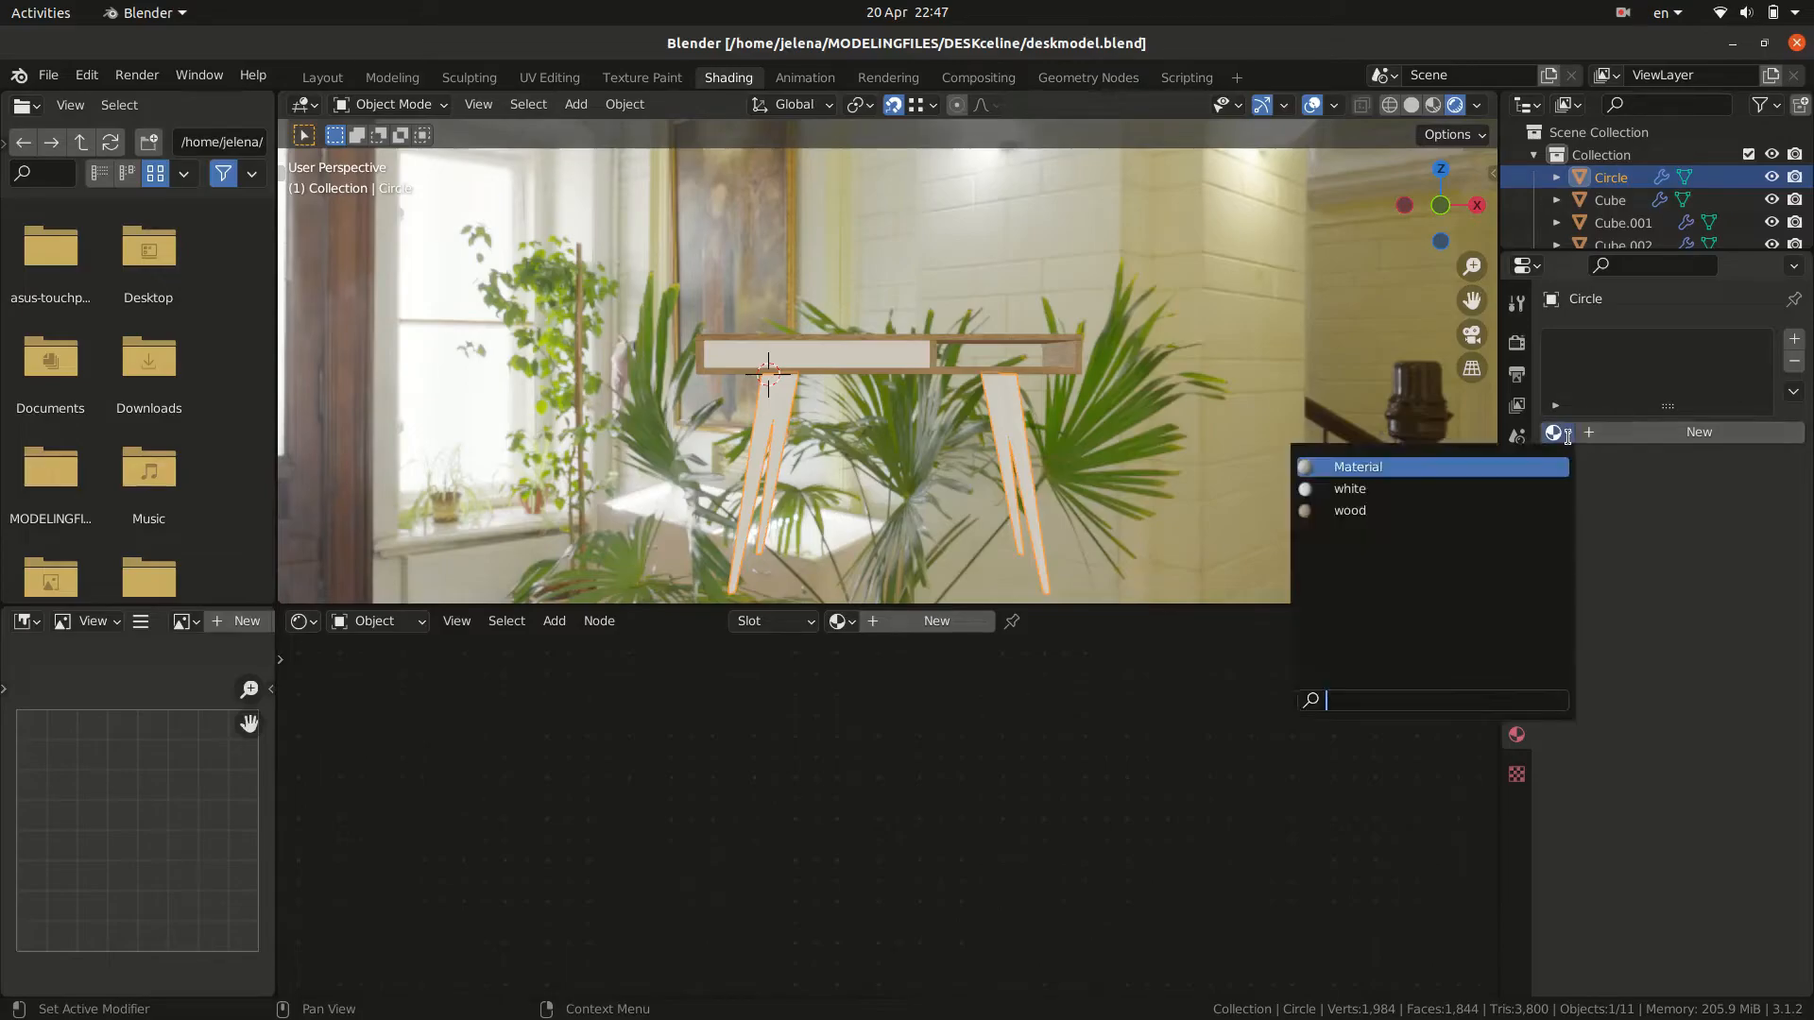
left_click(1503, 510)
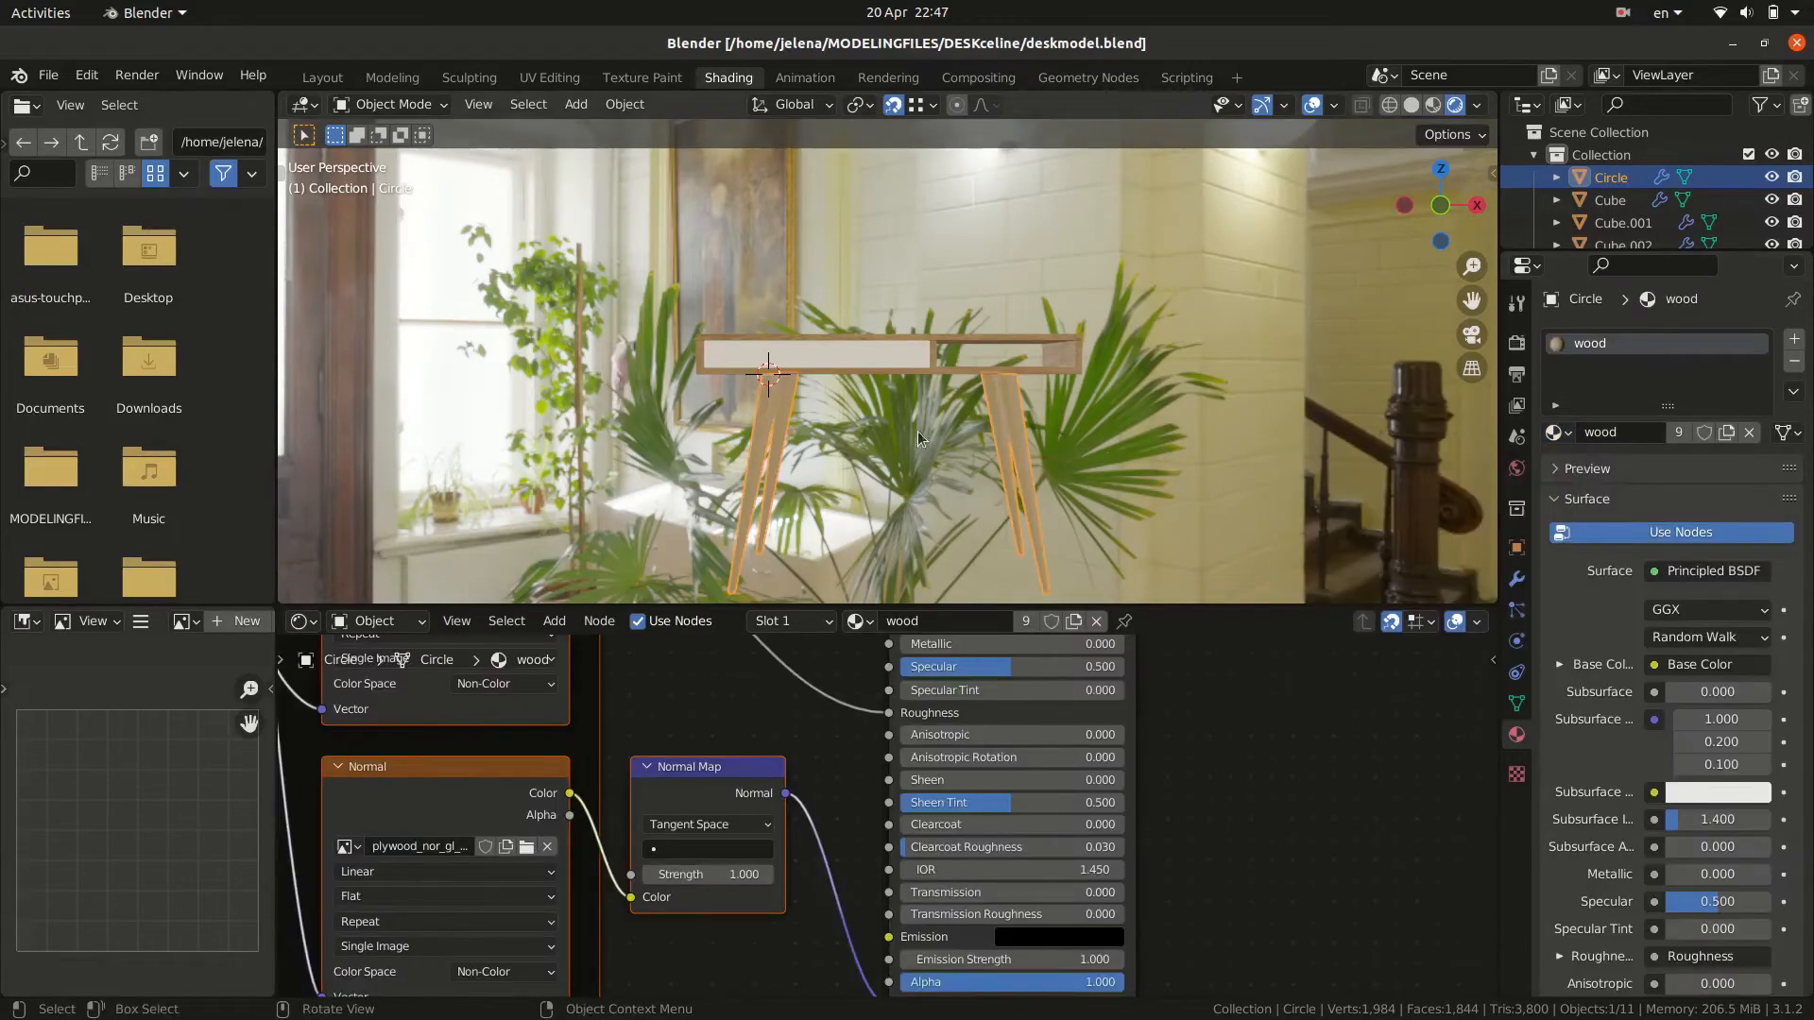
Isolate the legs in Edit Mode in the Layout workspace and mark the small edge loop under the leg's foot as a seam.
left_click(322, 77)
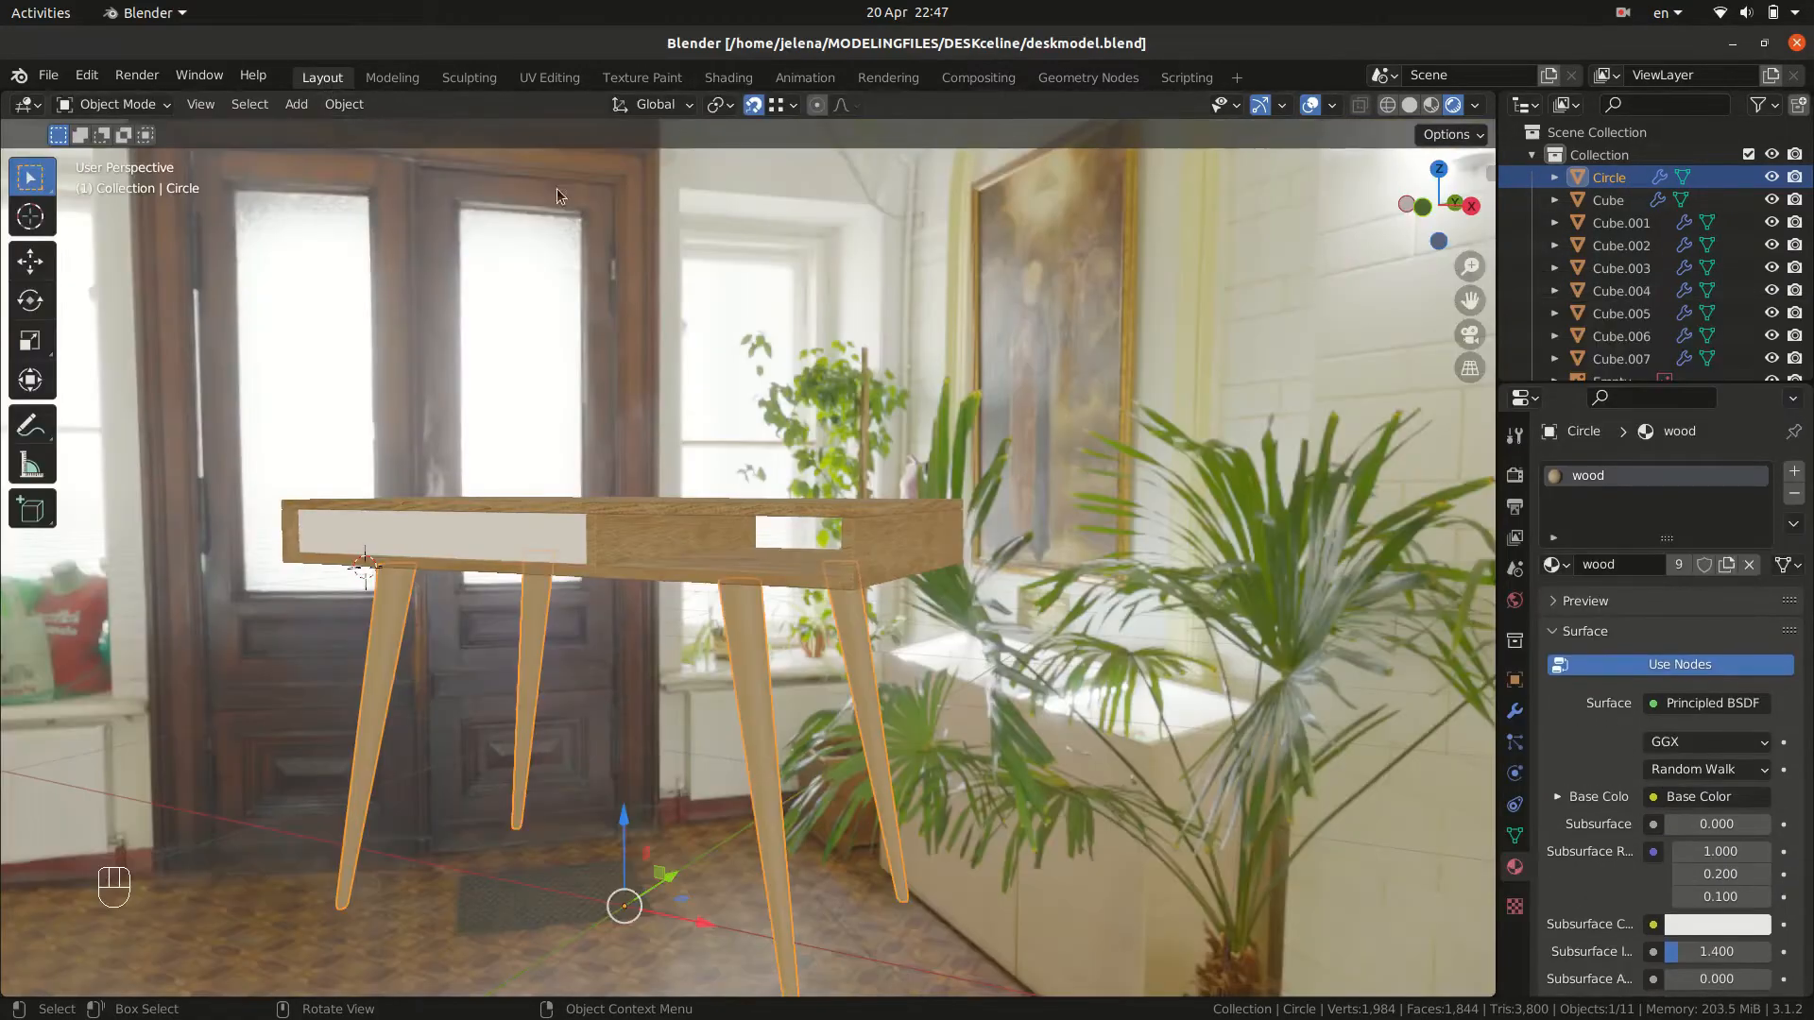
middle_click_drag(661, 635, 603, 578)
key("Tab")
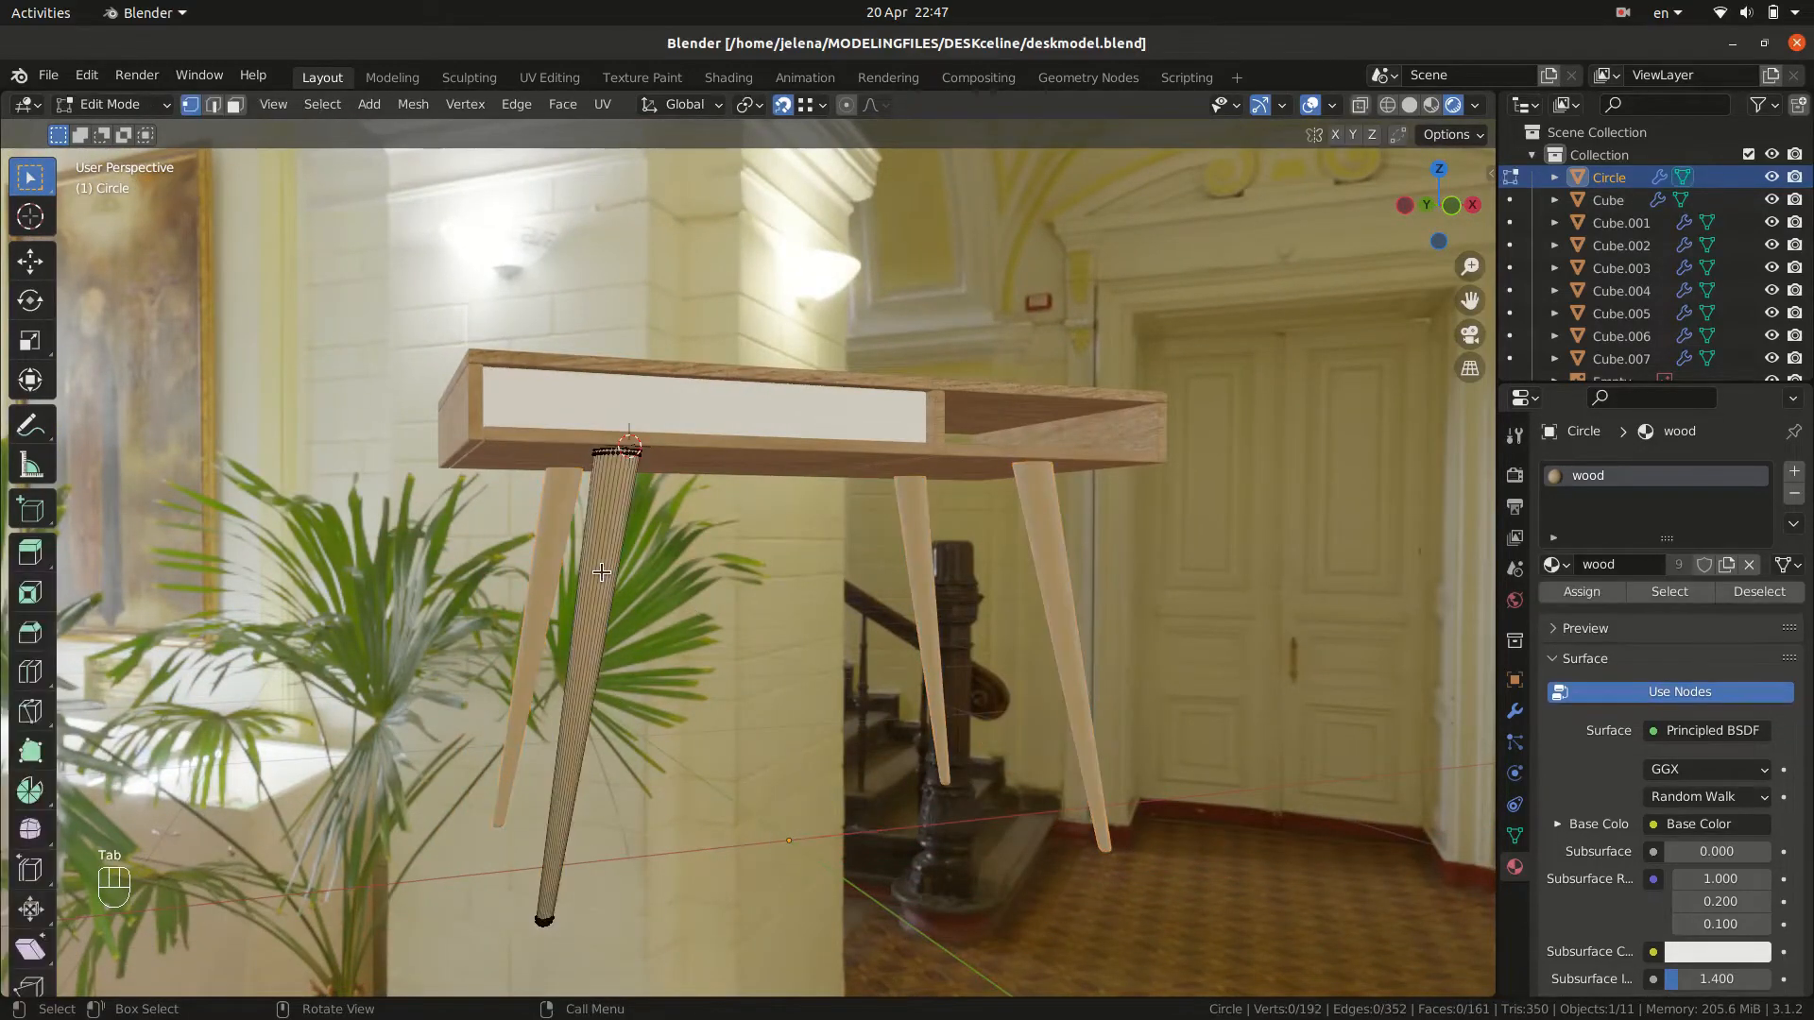
middle_click_drag(603, 890, 696, 746)
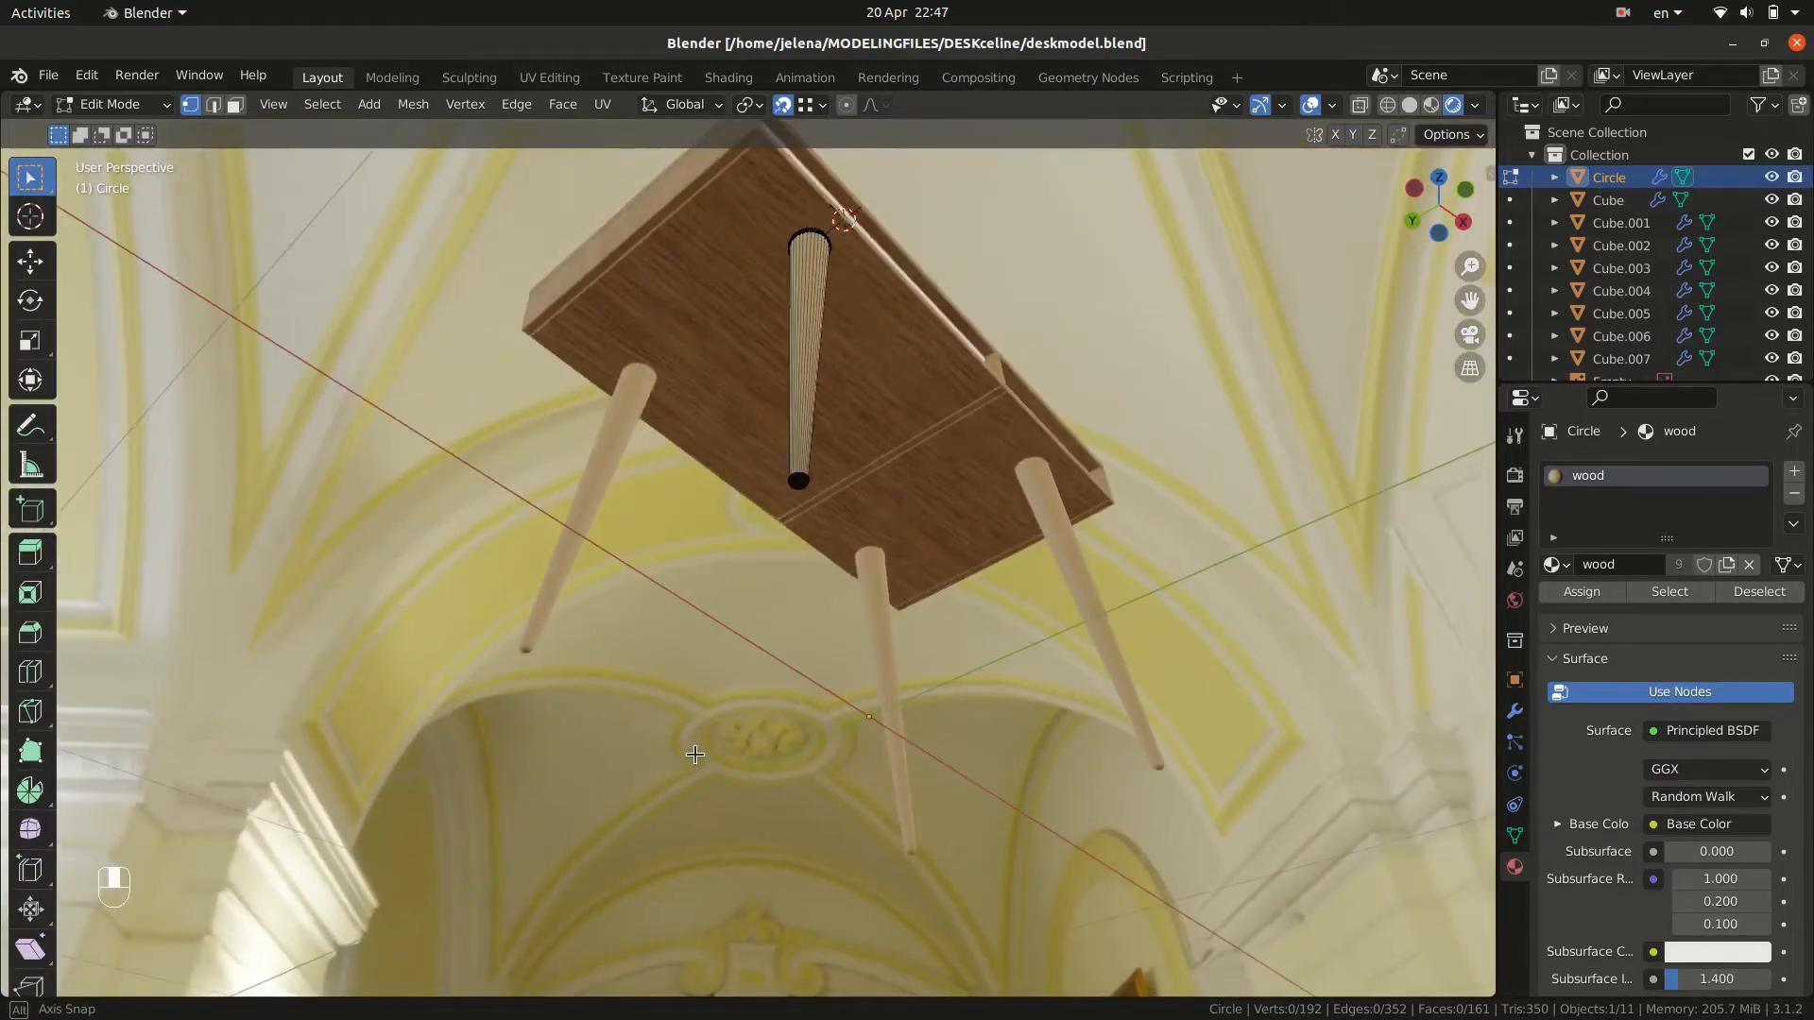
left_click(1416, 104)
key("KP_Divide")
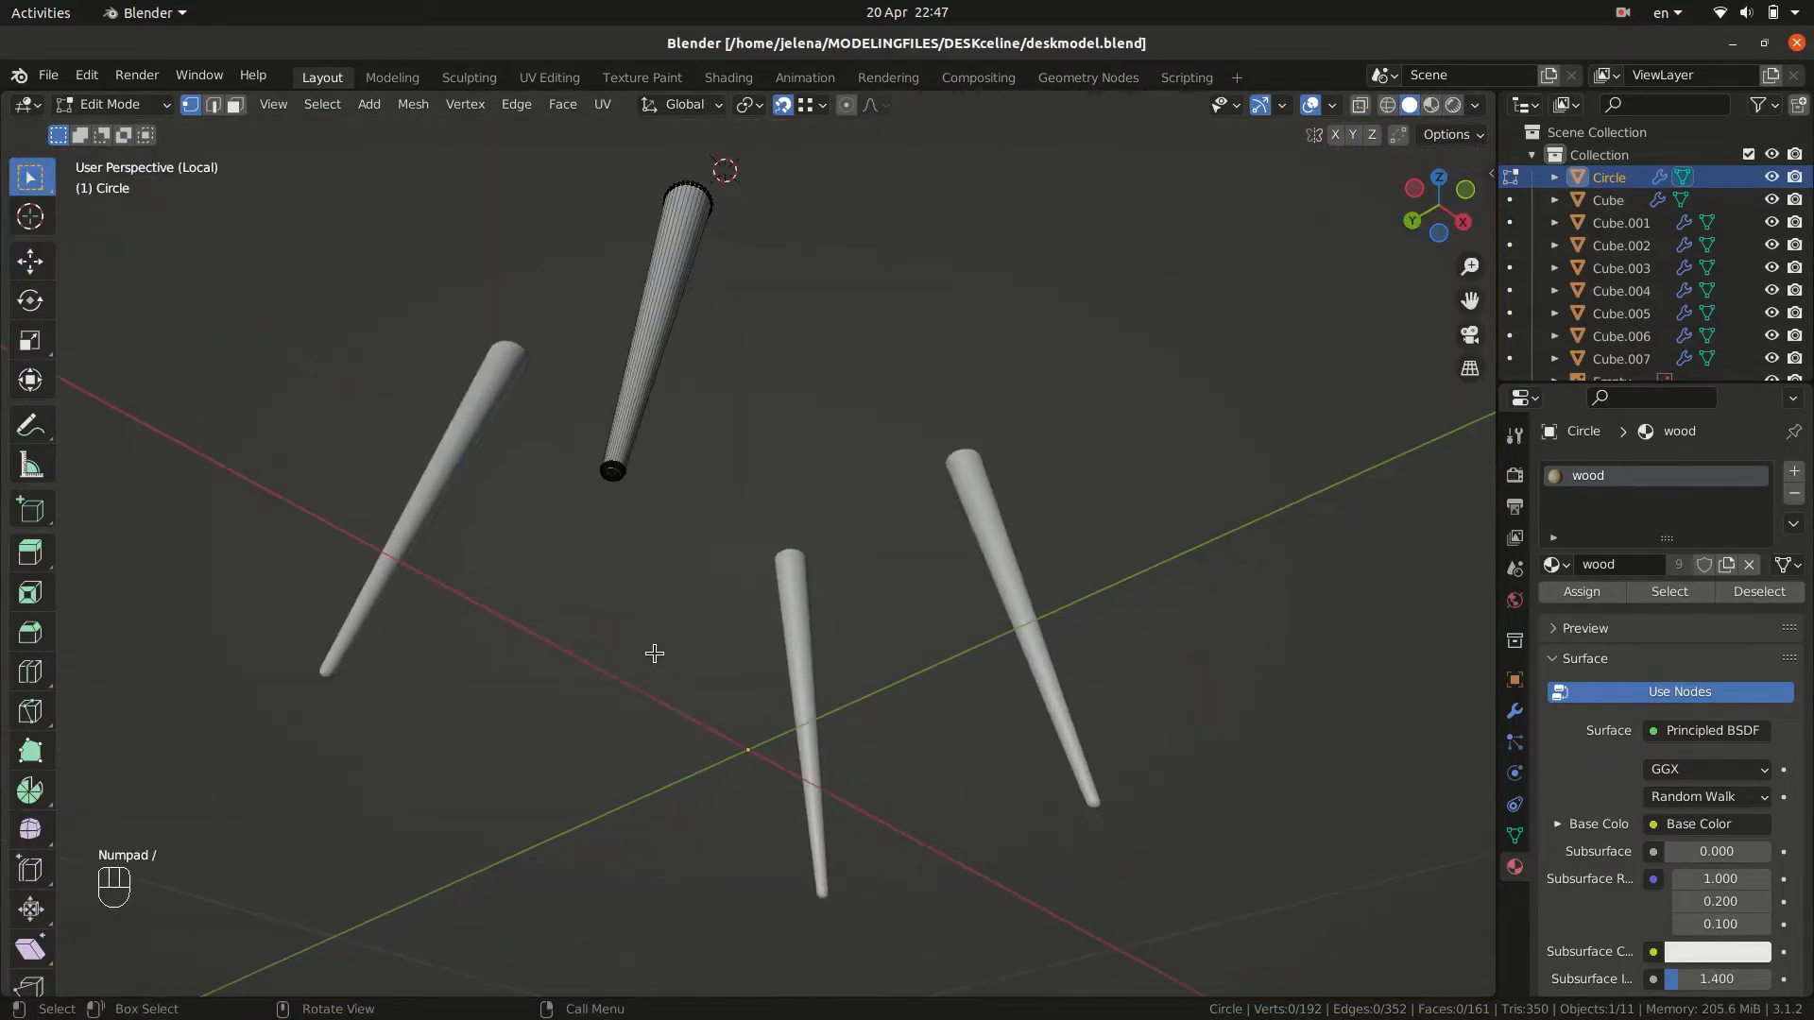
middle_click_drag(814, 628, 761, 601, "shift")
left_click(761, 601)
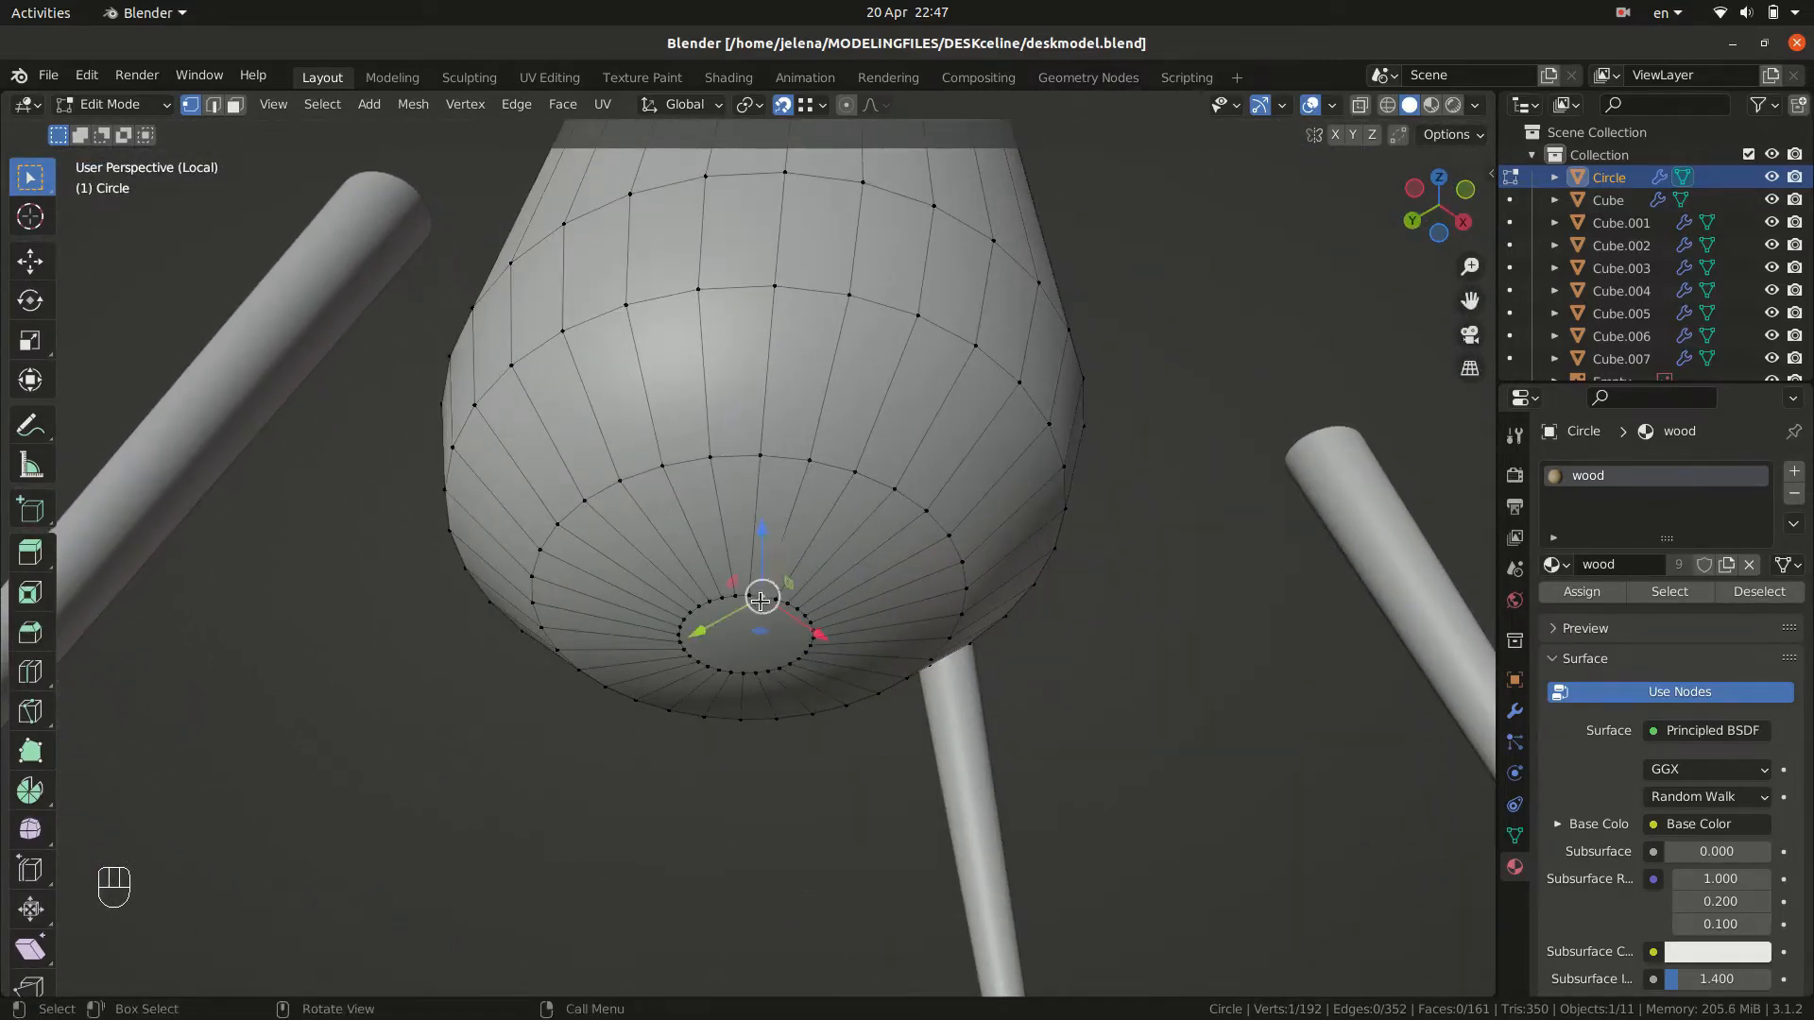
left_click(776, 601, "alt")
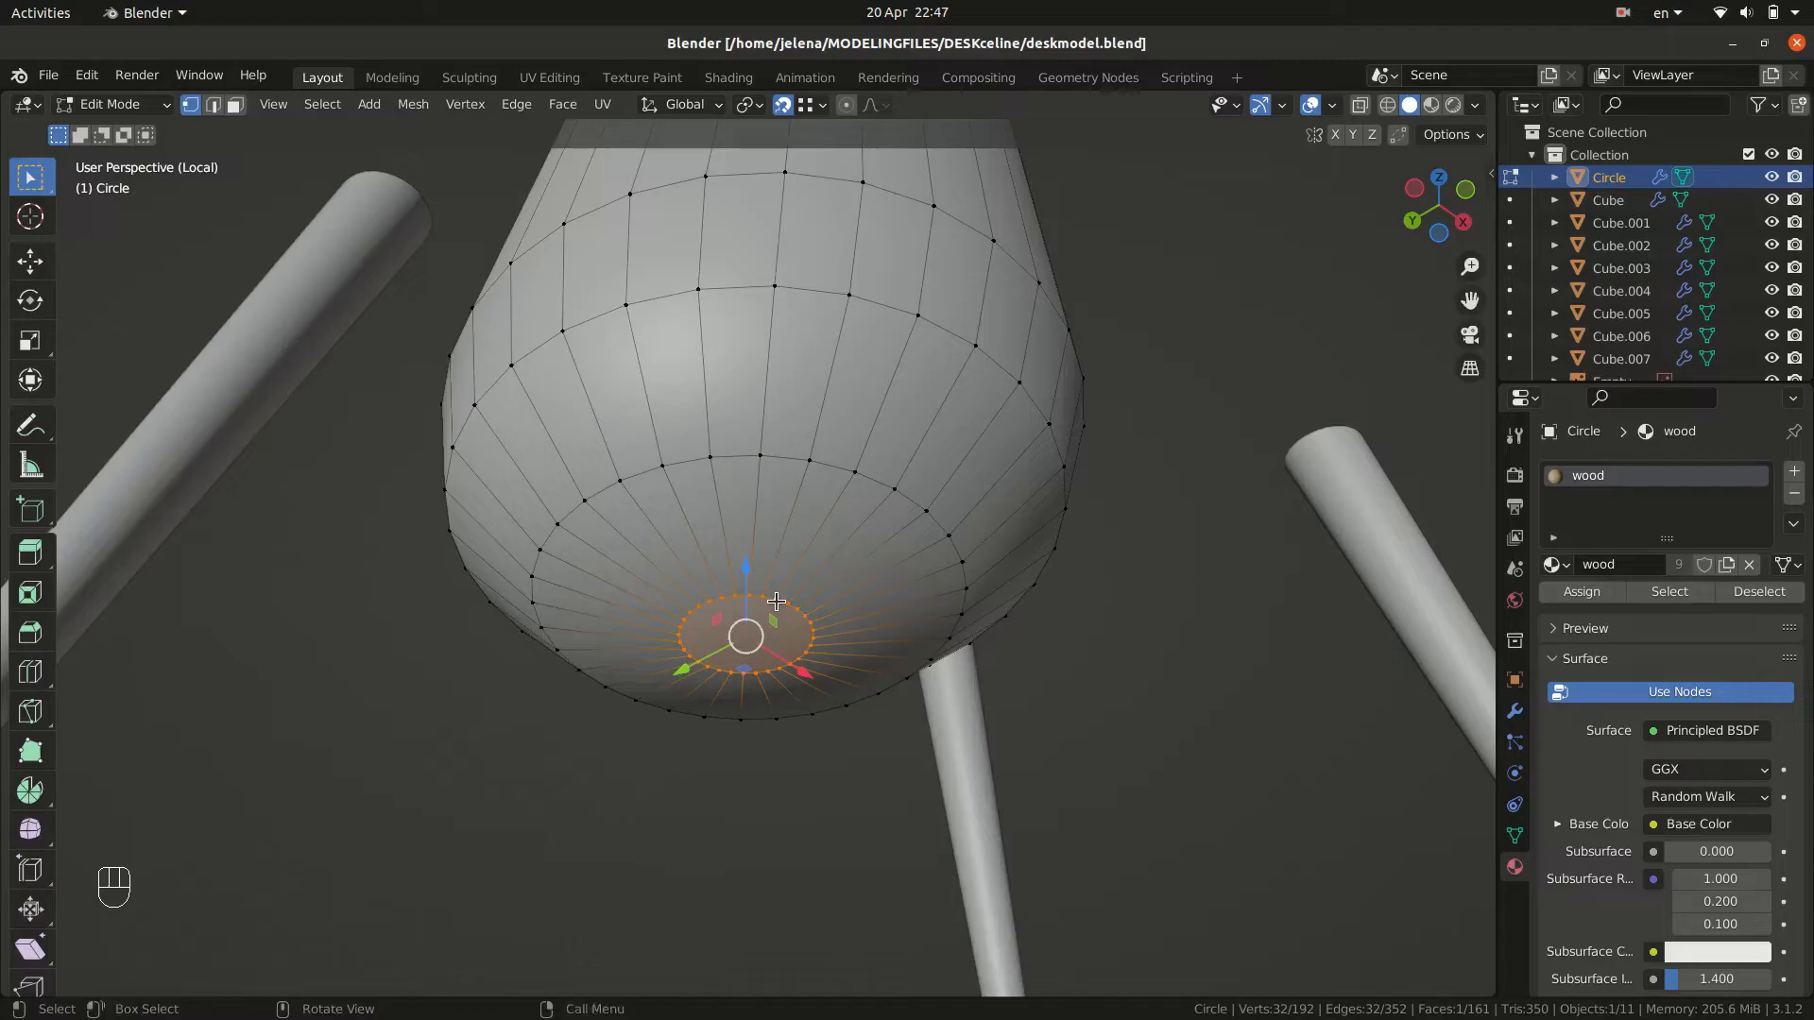
key("u")
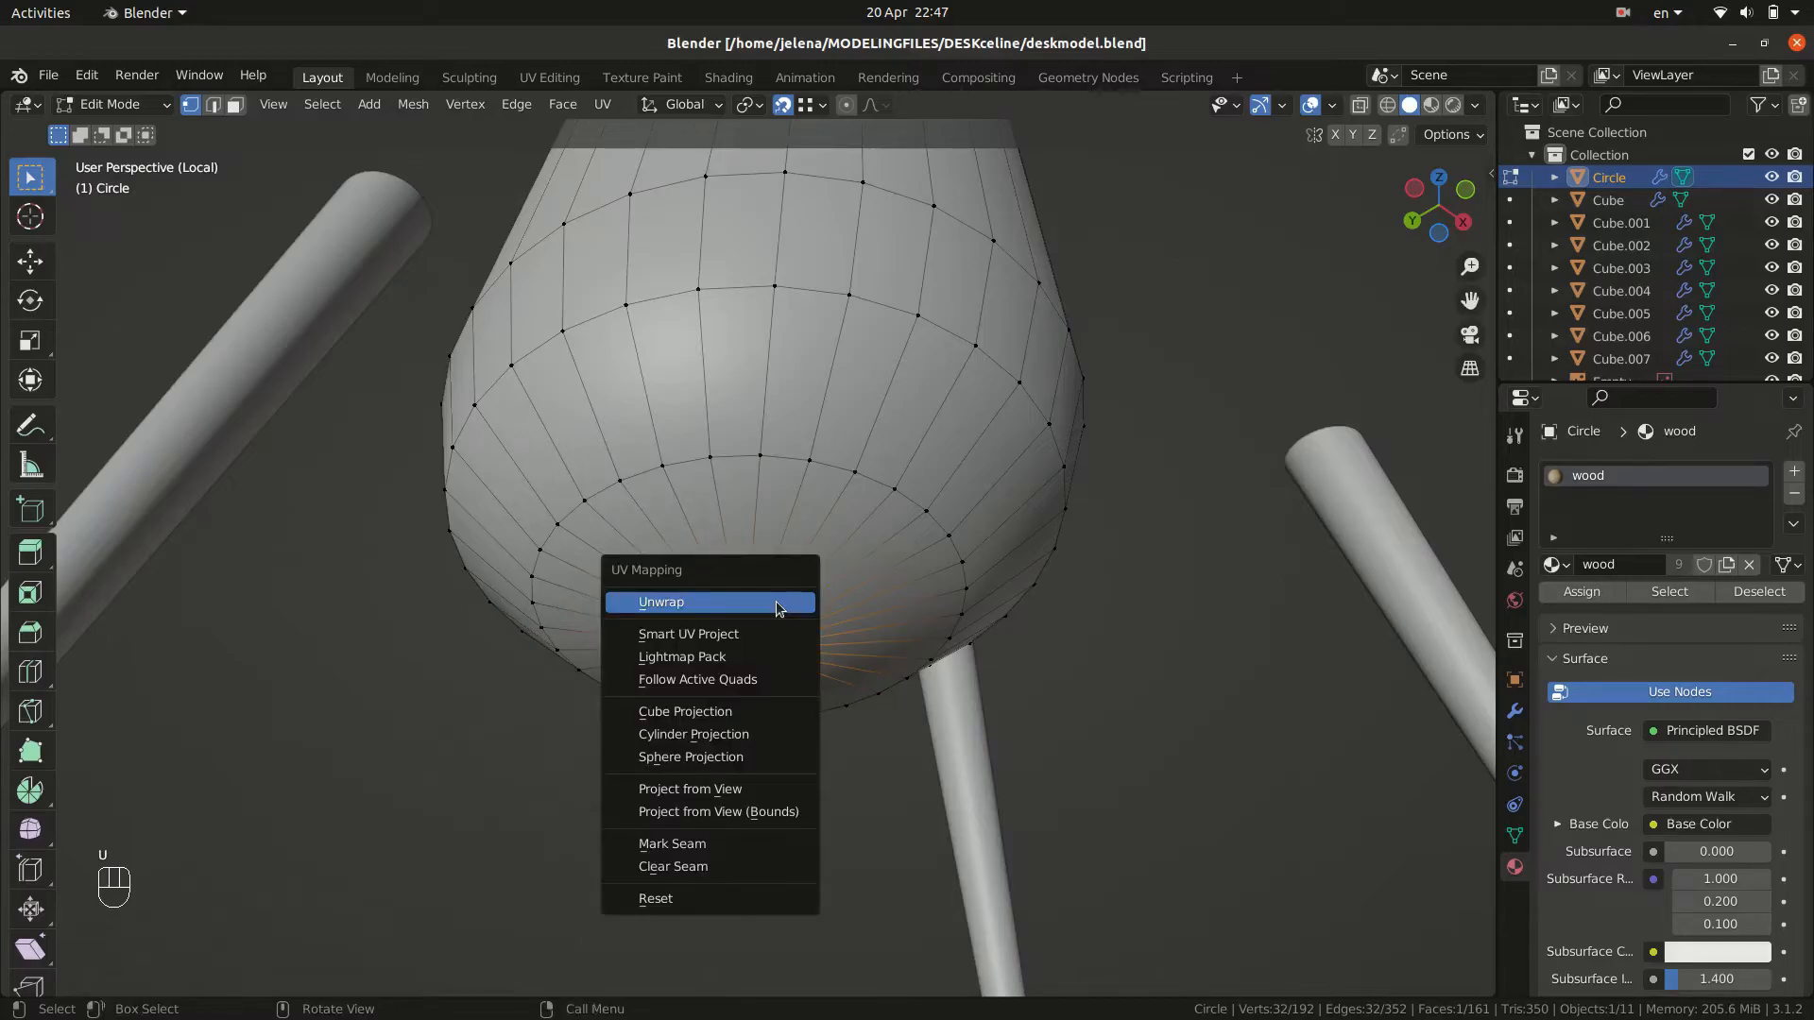
left_click(737, 839)
Mark a lengthwise seam along one edge line running from the top of the leg to its foot.
scroll(1029, 602, "down", 5)
middle_click_drag(1037, 591, 575, 631)
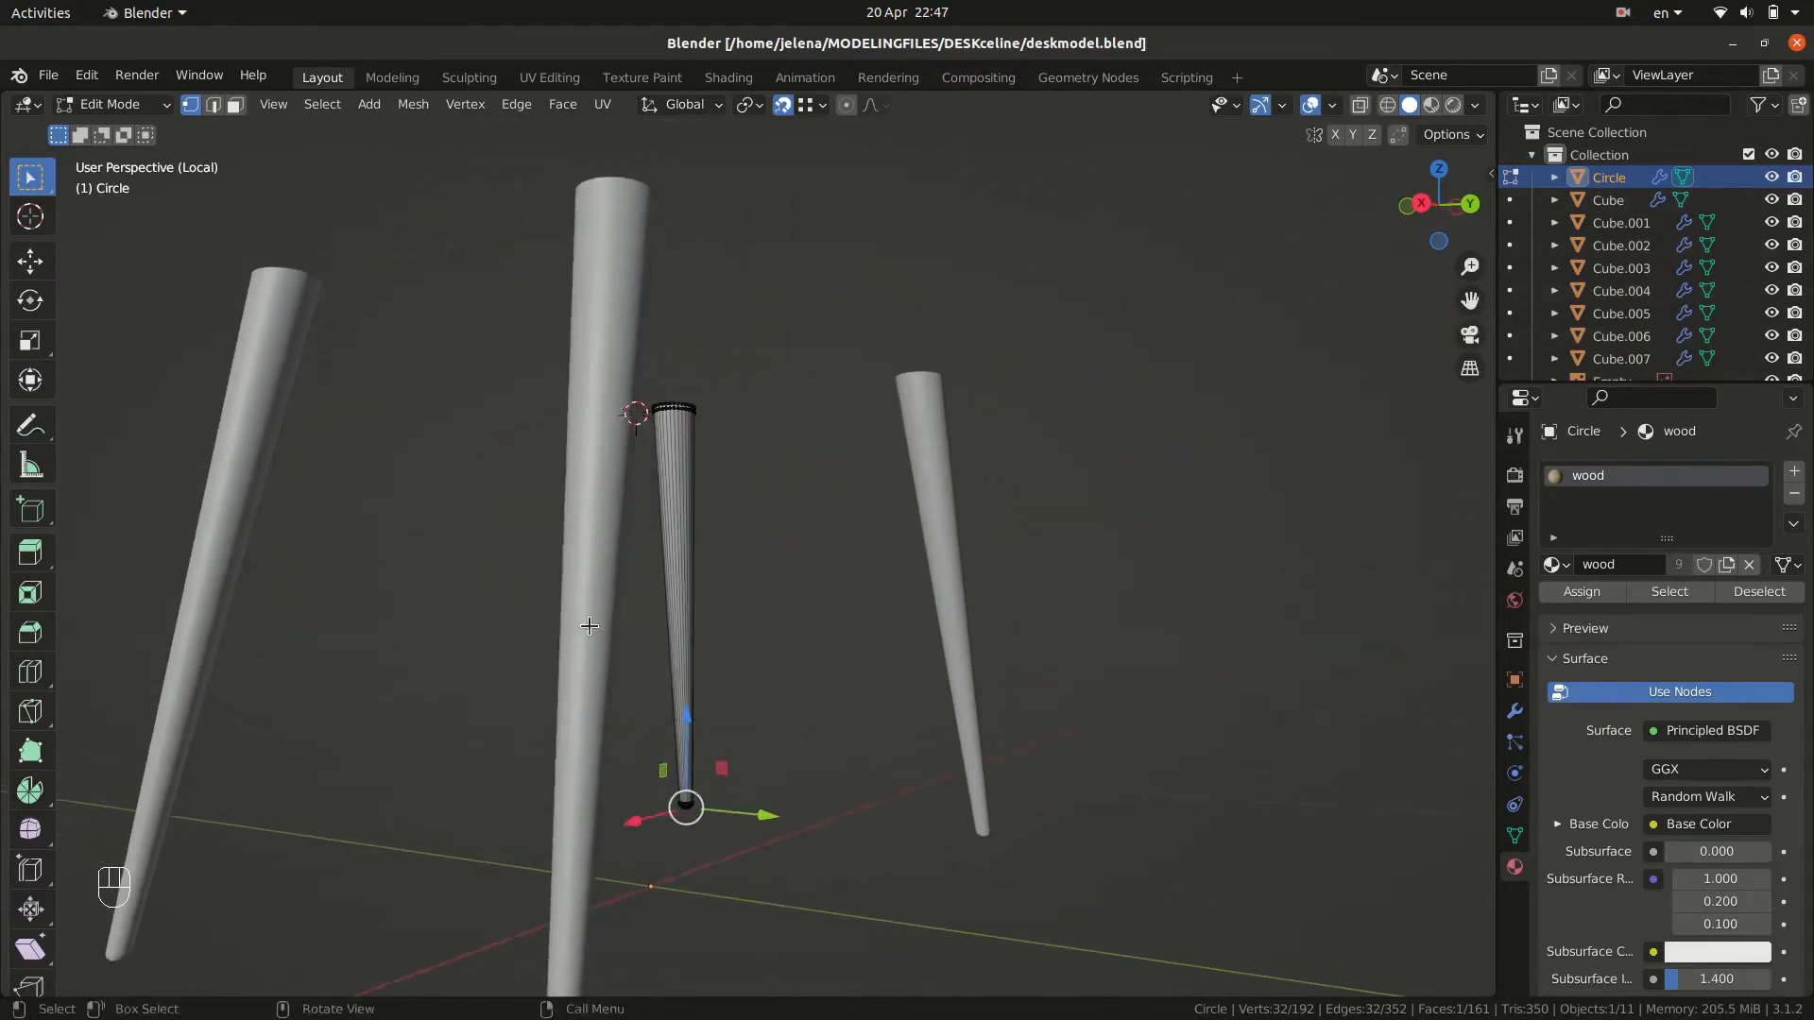
scroll(578, 619, "up", 3)
left_click(613, 360, "alt")
key("u")
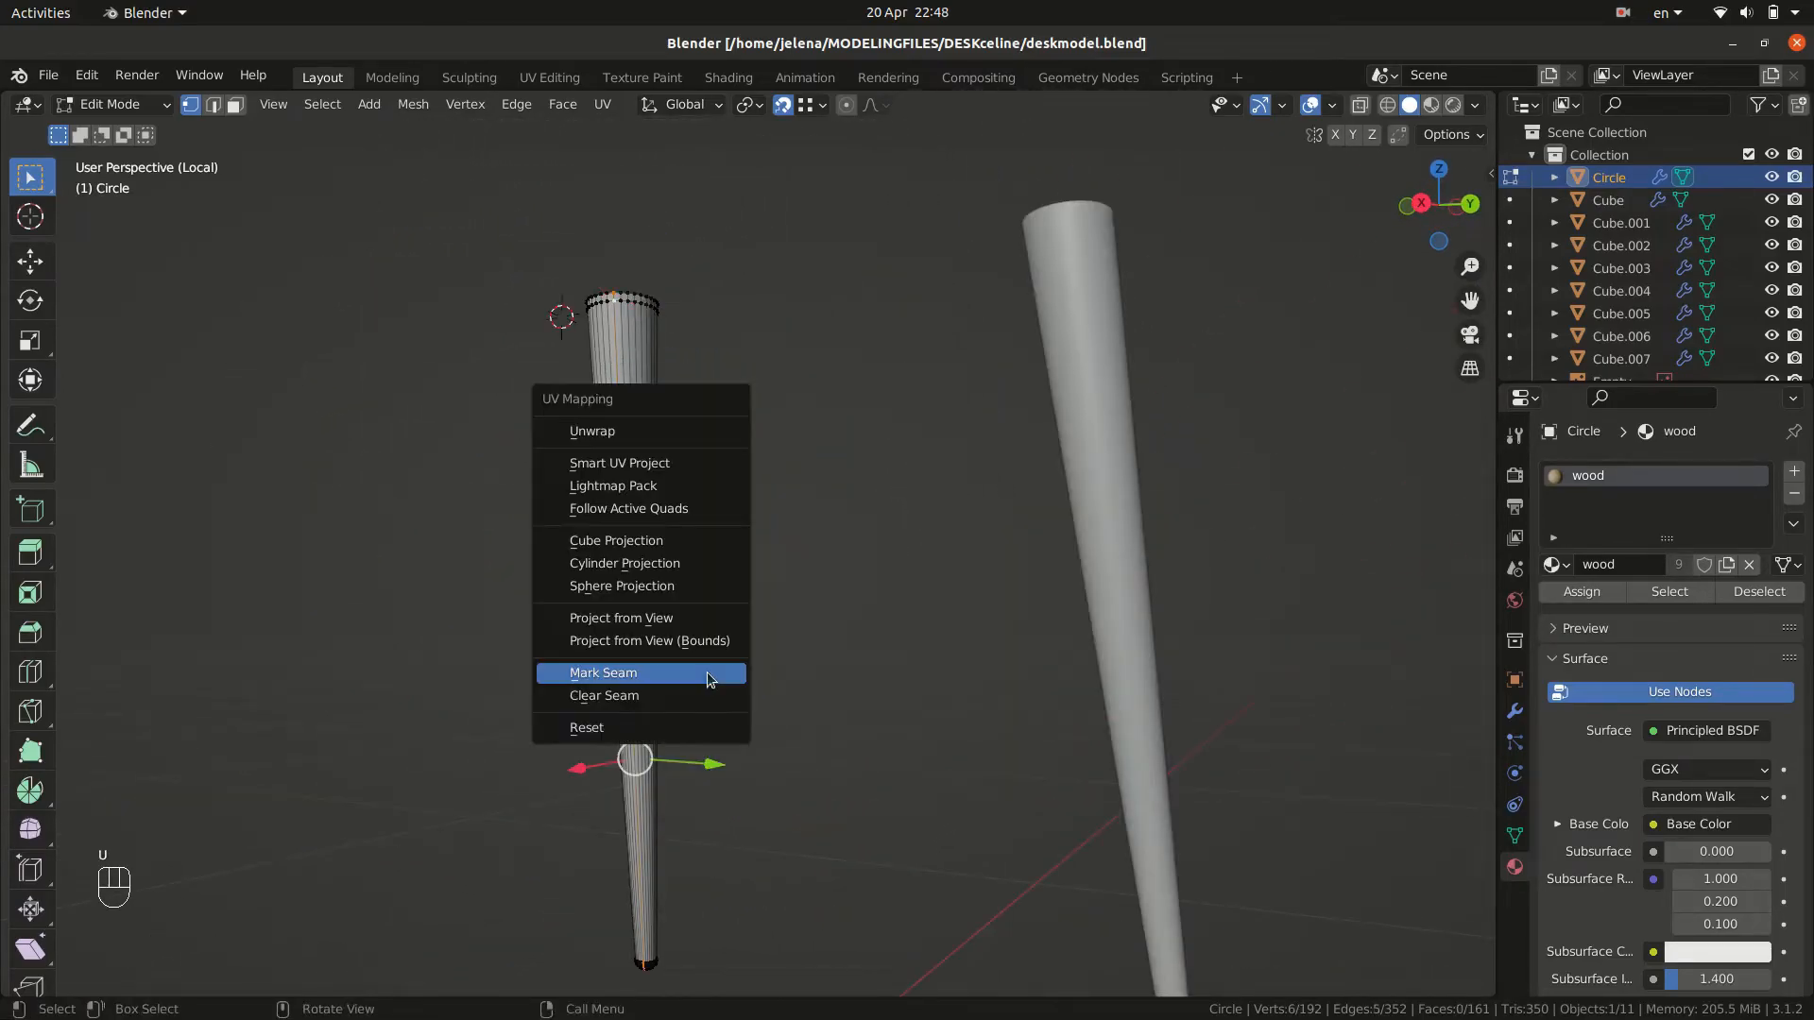
left_click(709, 673)
middle_click_drag(753, 713, 442, 134)
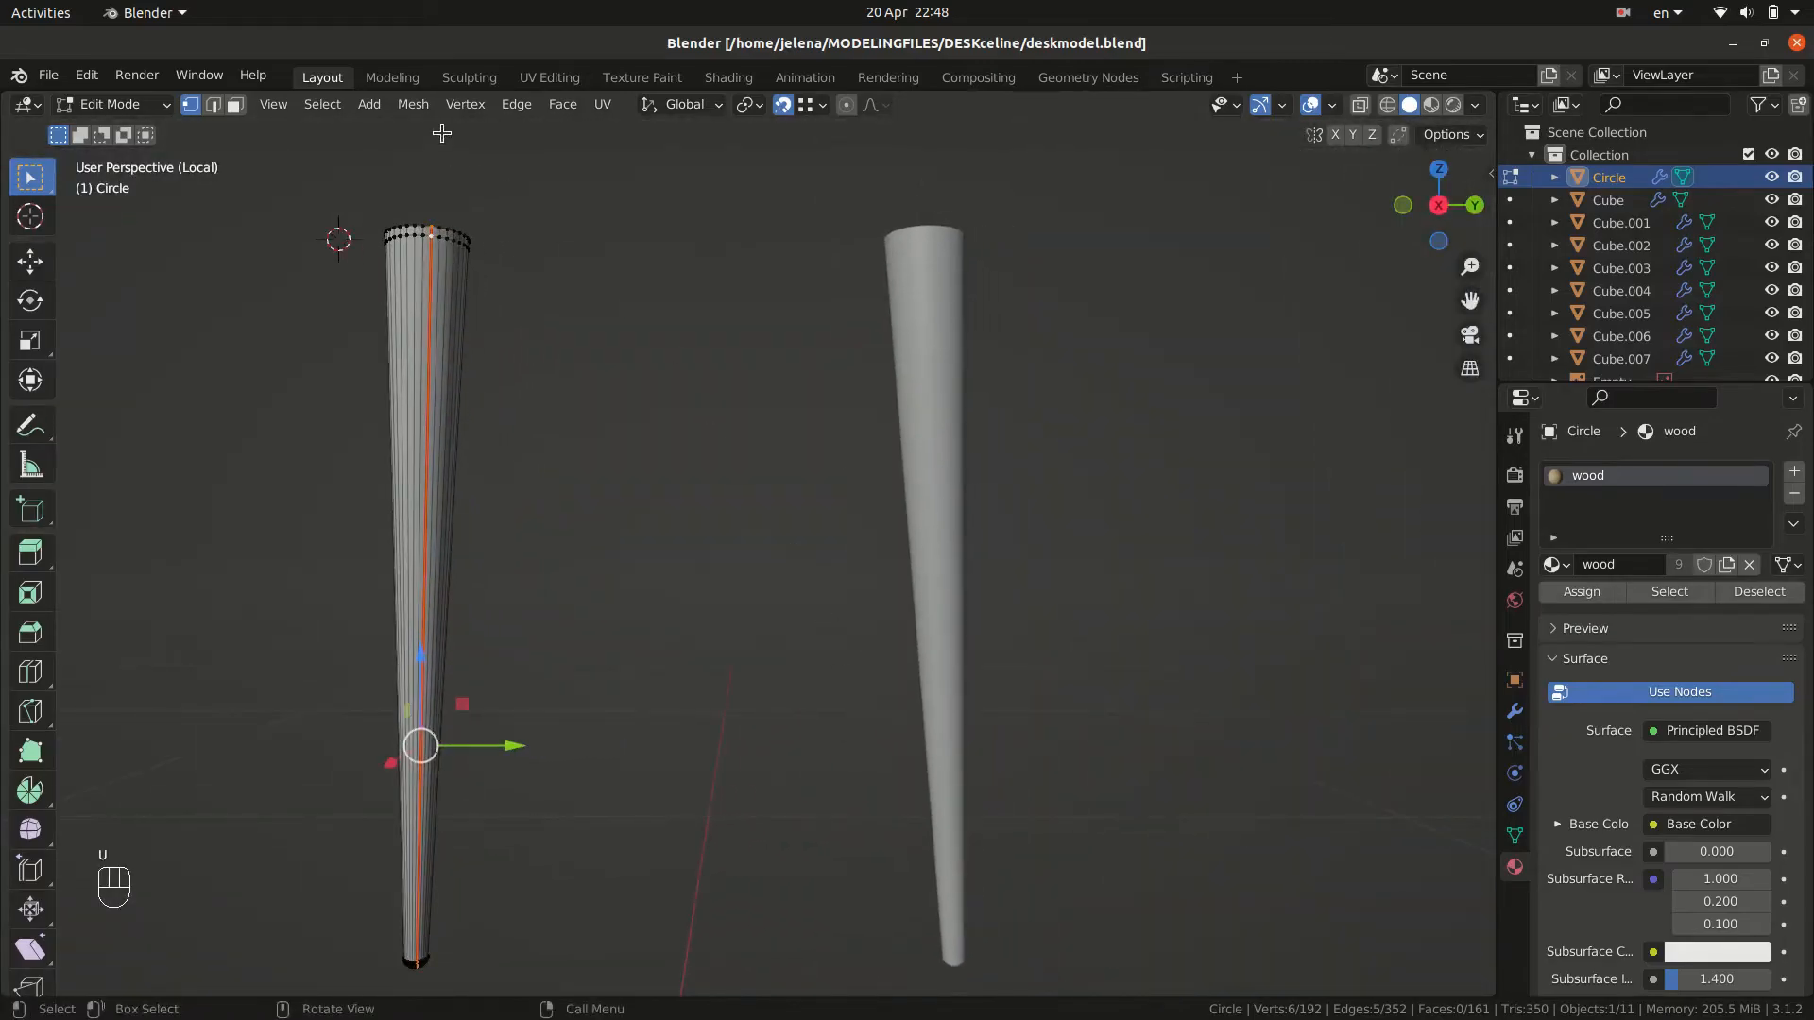
Select the whole leg mesh in the UV Editing workspace and unwrap it along its seams.
left_click(546, 79)
key("a")
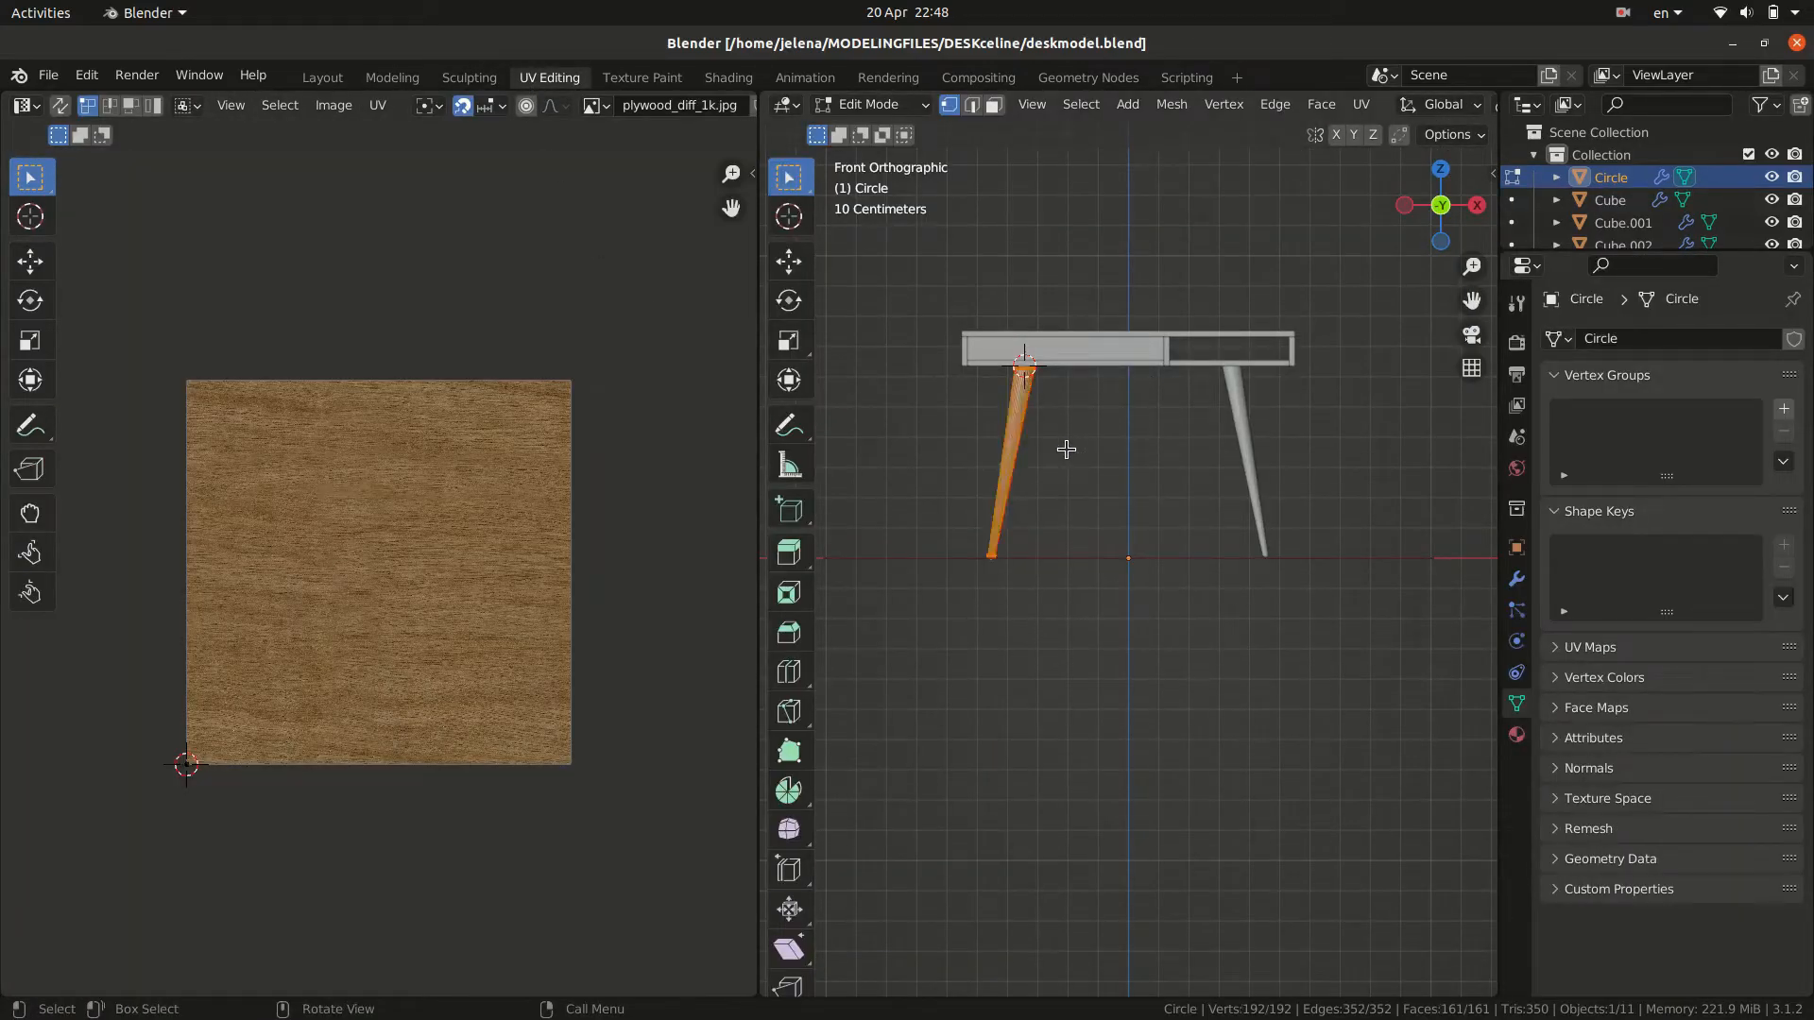
key("u")
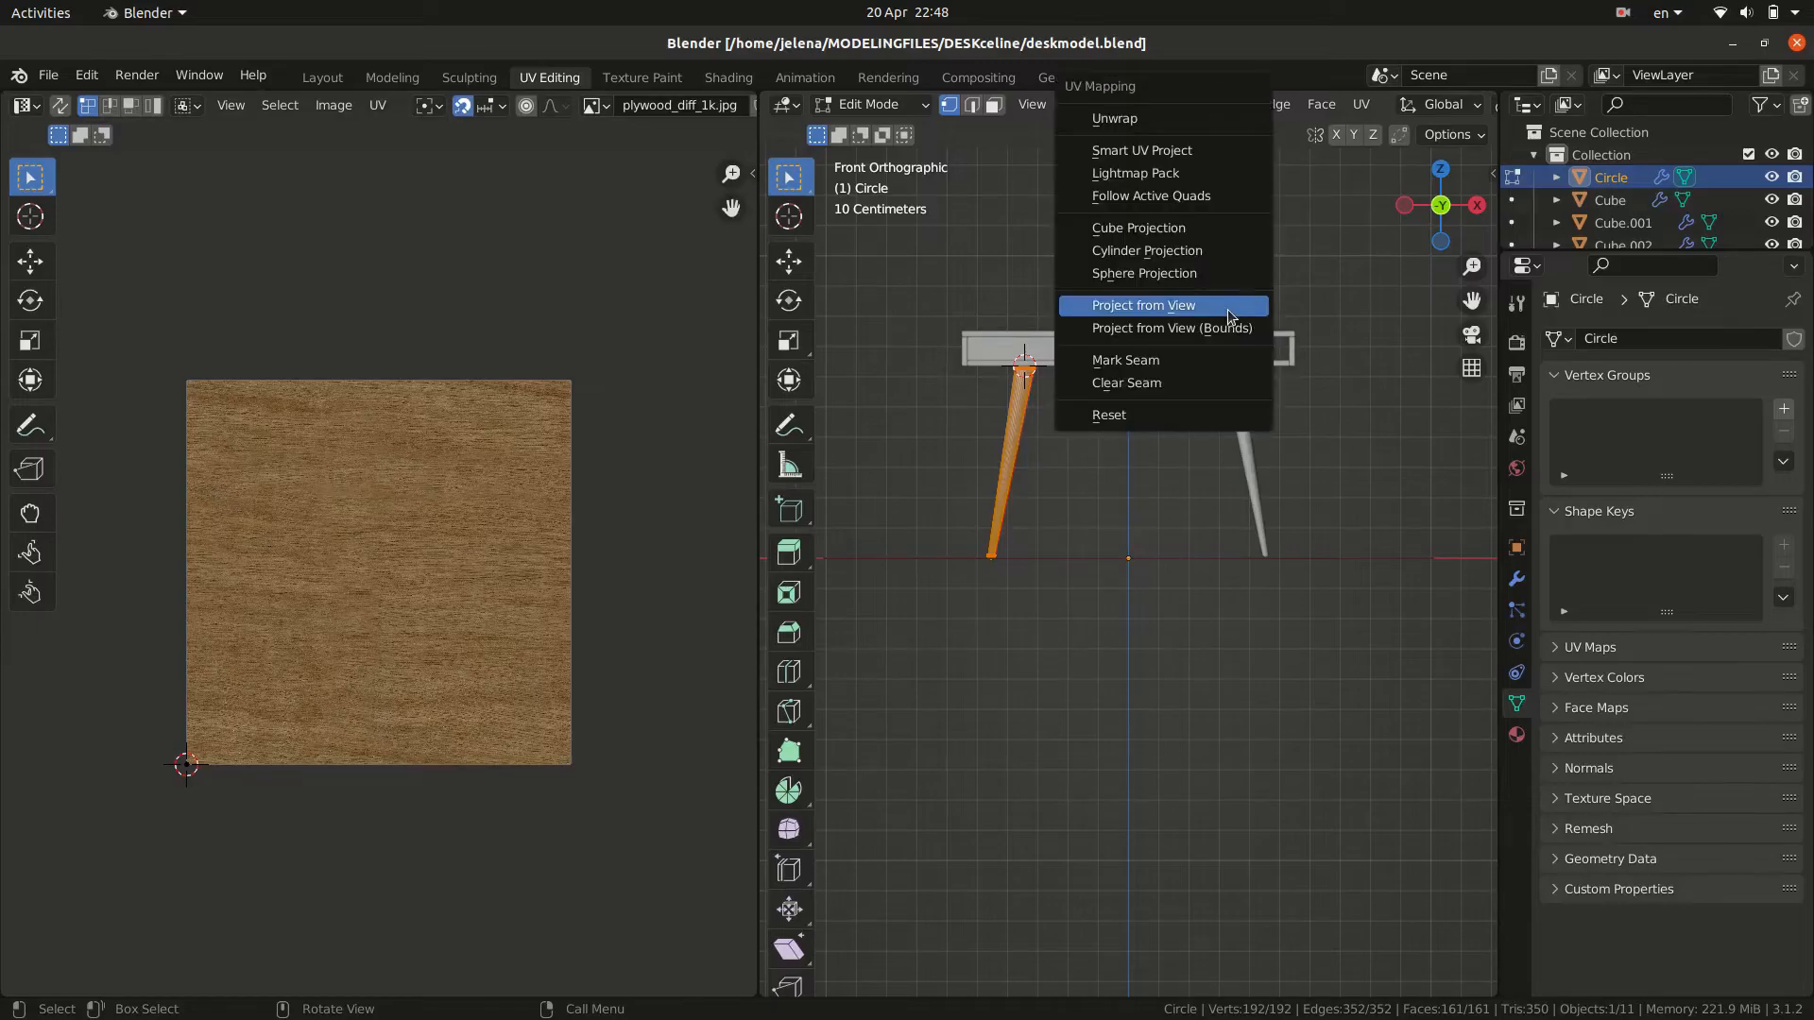
left_click(1087, 117)
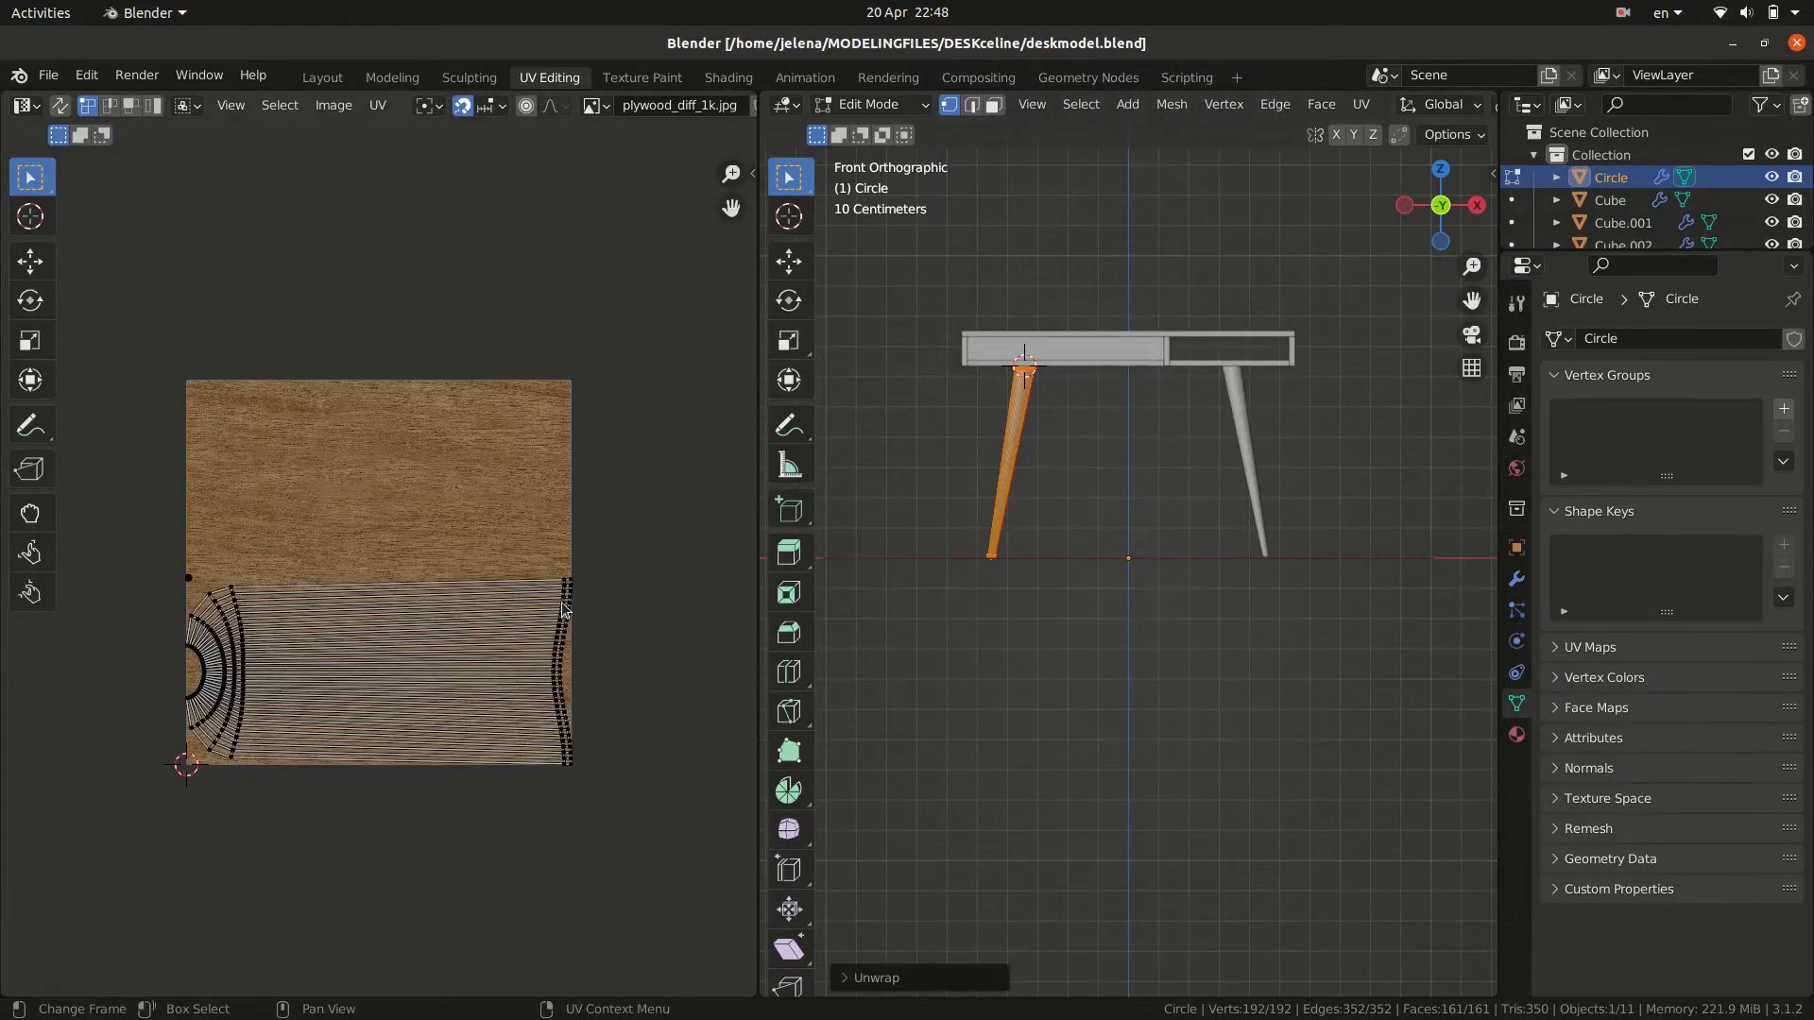
Return to Layout, leave the isolated view and inspect the wood grain on the legs in rendered shading.
left_click(322, 78)
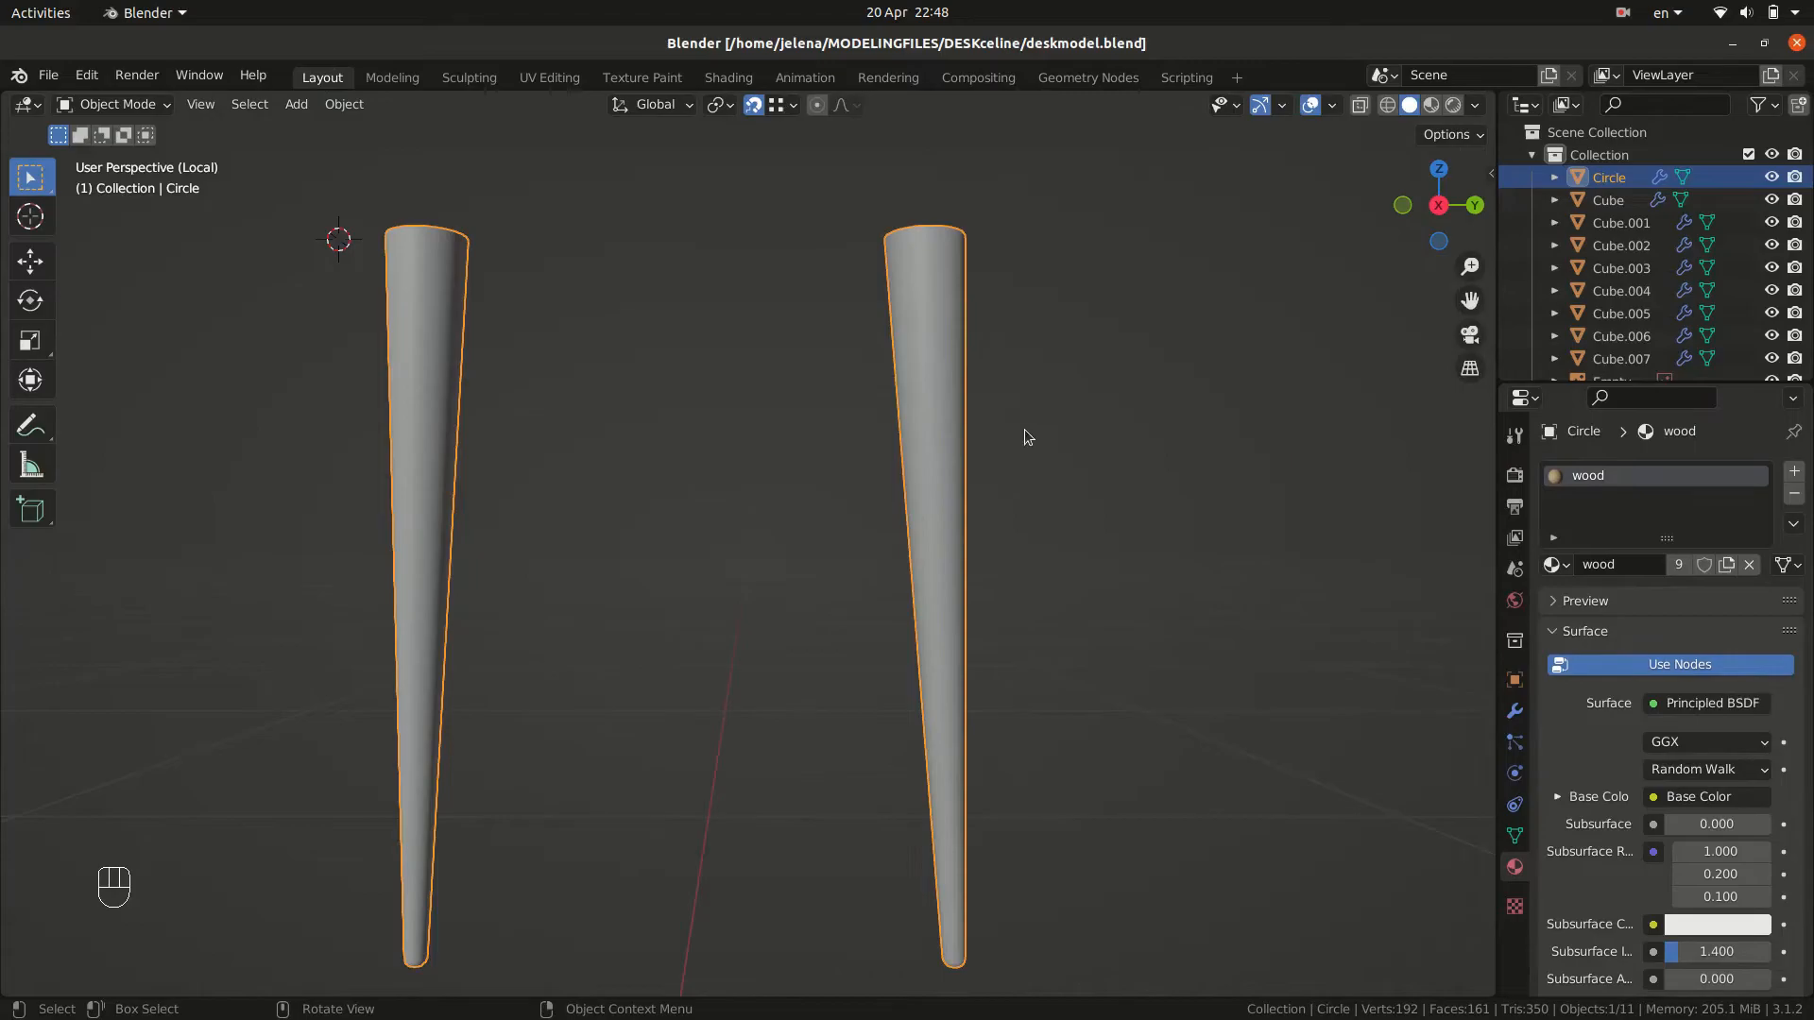
key("KP_Divide")
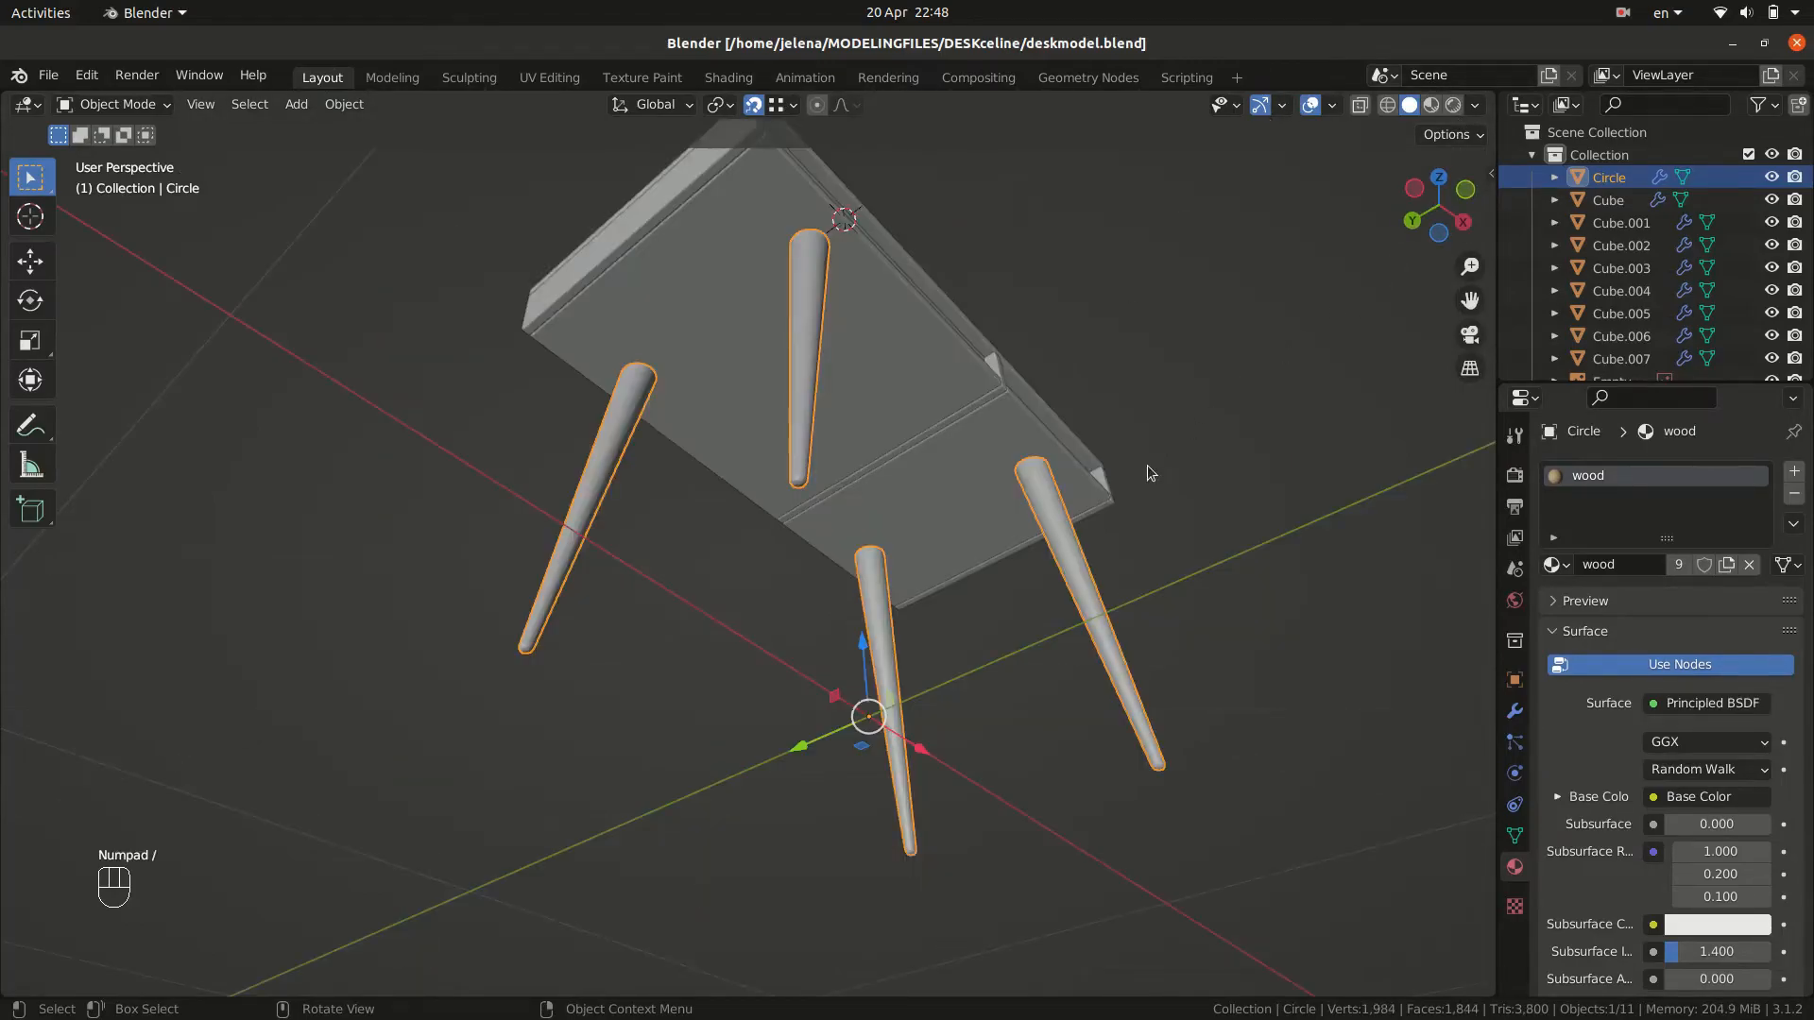
key("KP_1")
left_click(1453, 105)
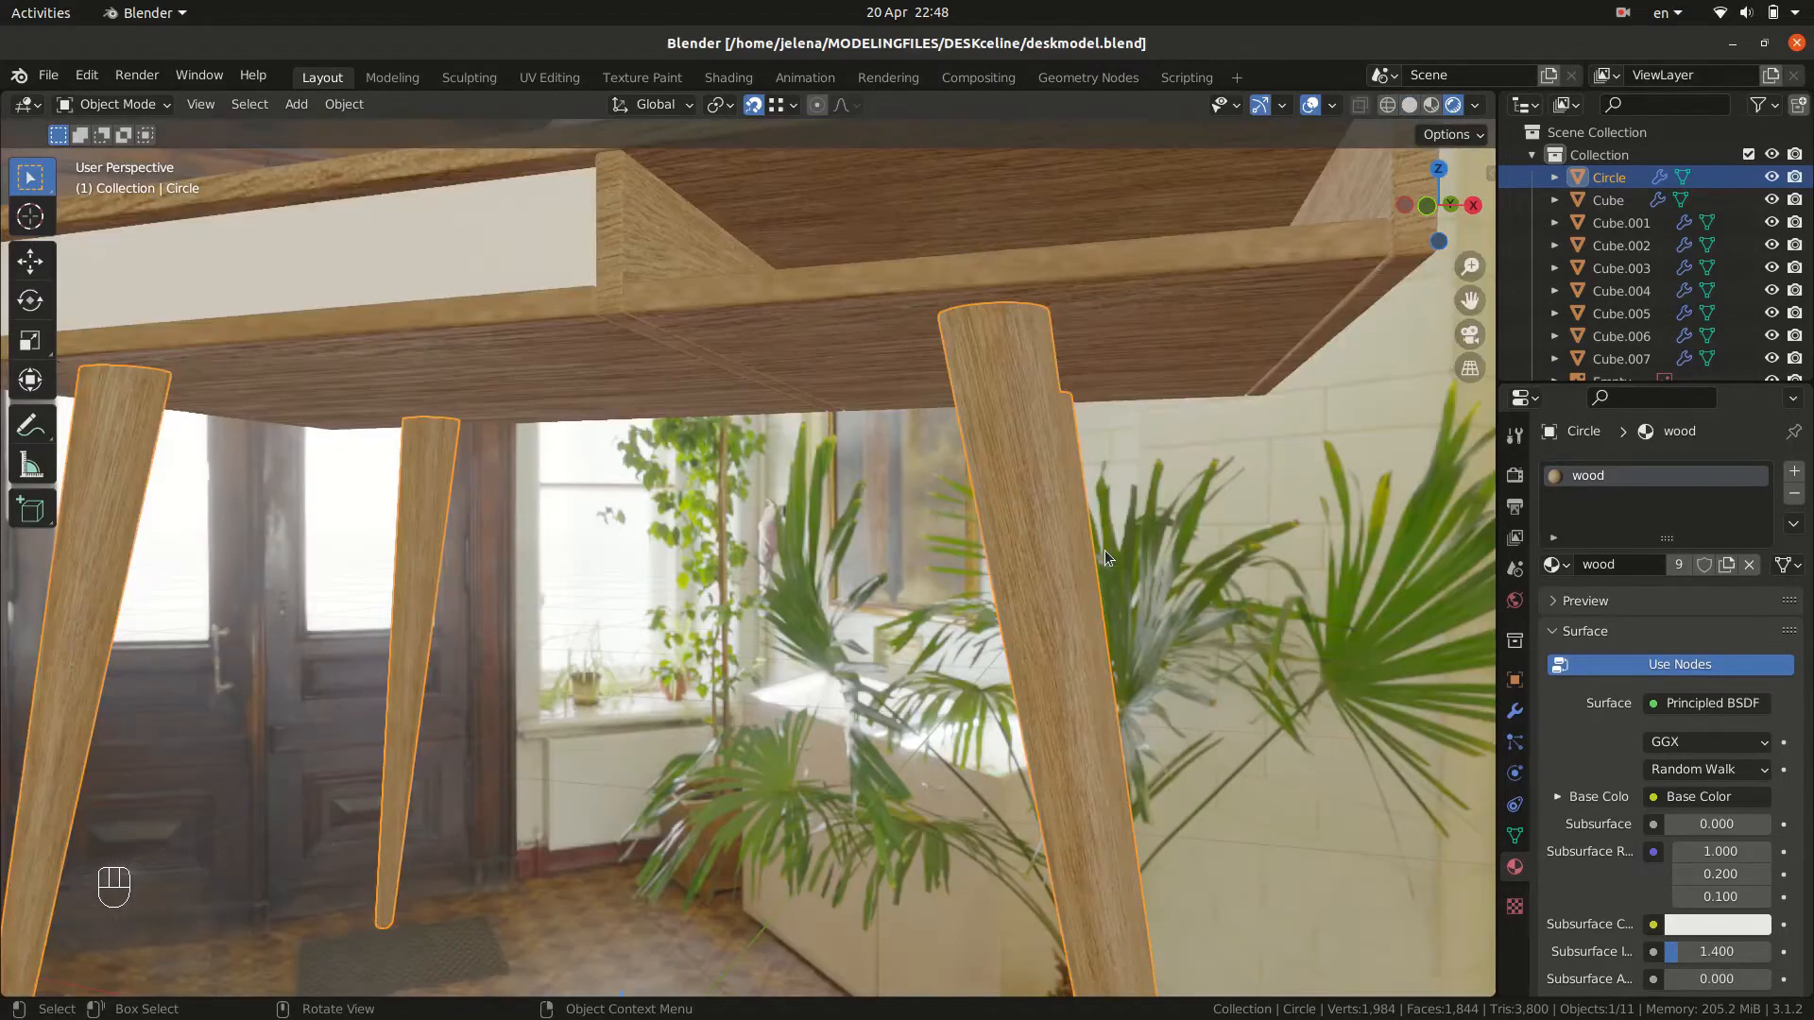
scroll(1103, 550, "down", 5)
middle_click_drag(1124, 591, 1119, 614)
scroll(1118, 614, "down", 3)
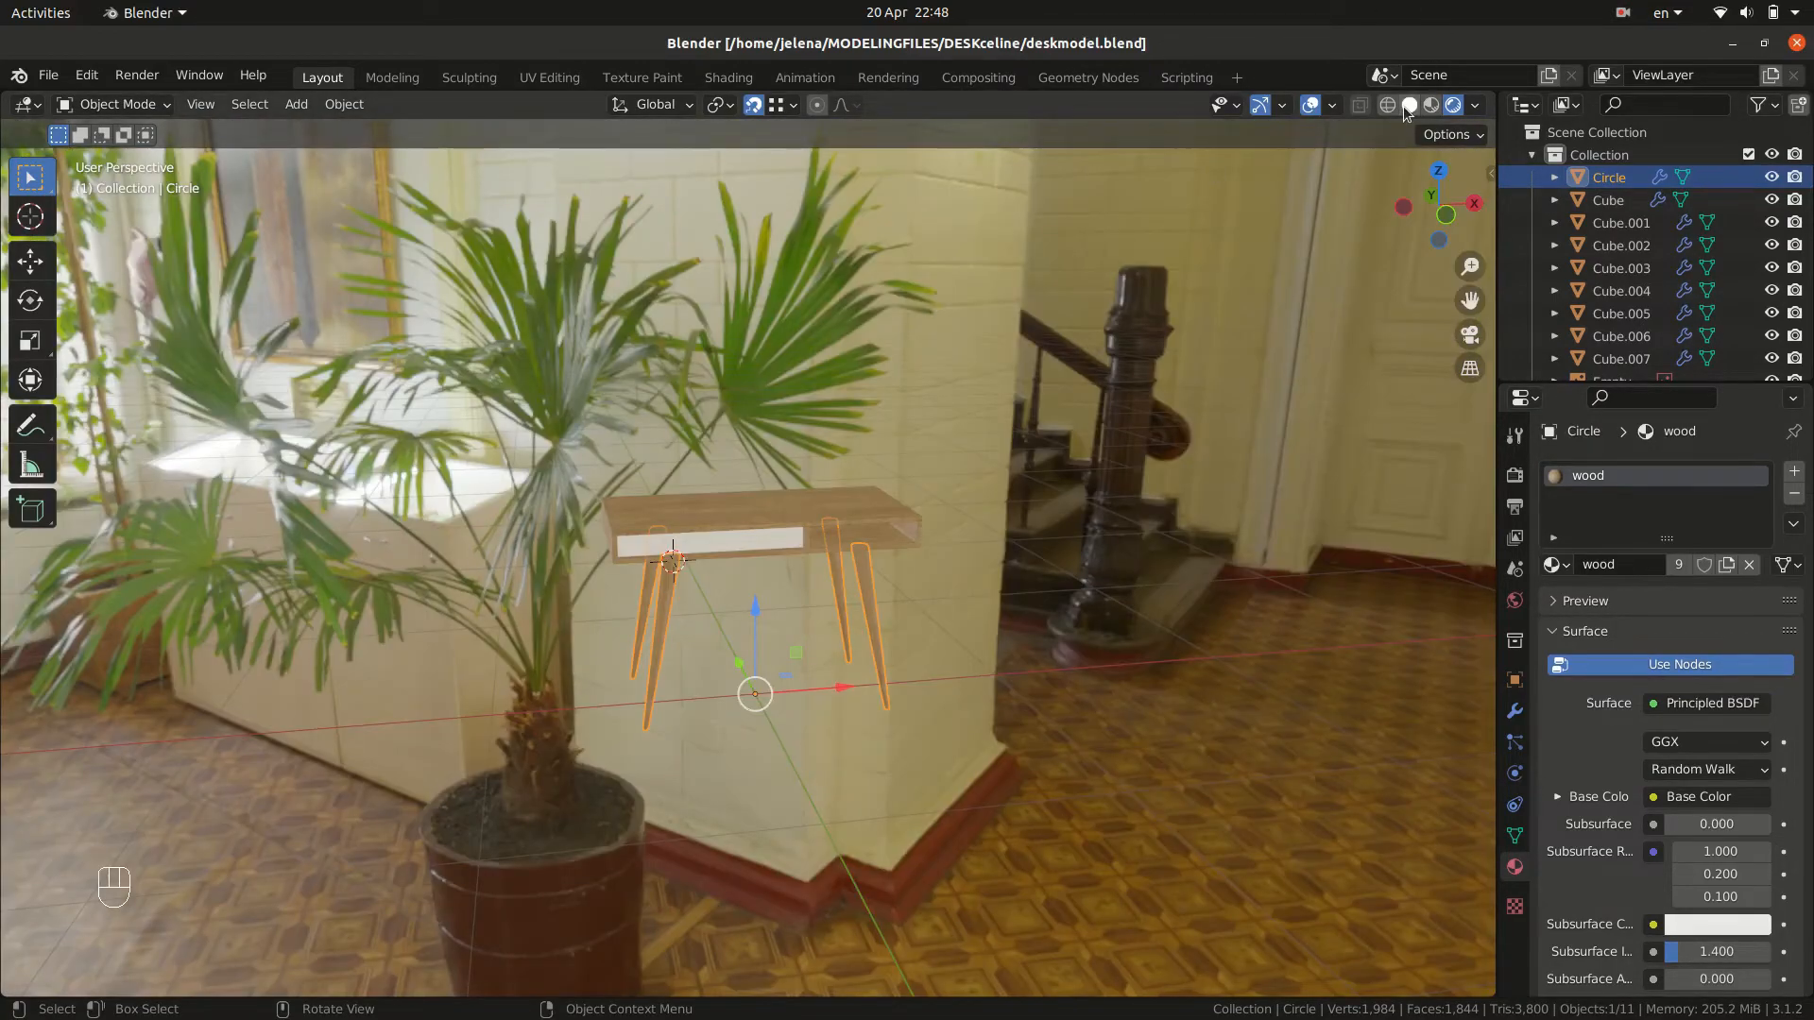
Switch back to solid shading and add a mesh plane as the floor.
left_click(1409, 105)
mouse_move(1132, 571)
middle_mouse_down()
mouse_move(1092, 551)
mouse_move(942, 637)
middle_mouse_up()
key("shift+a")
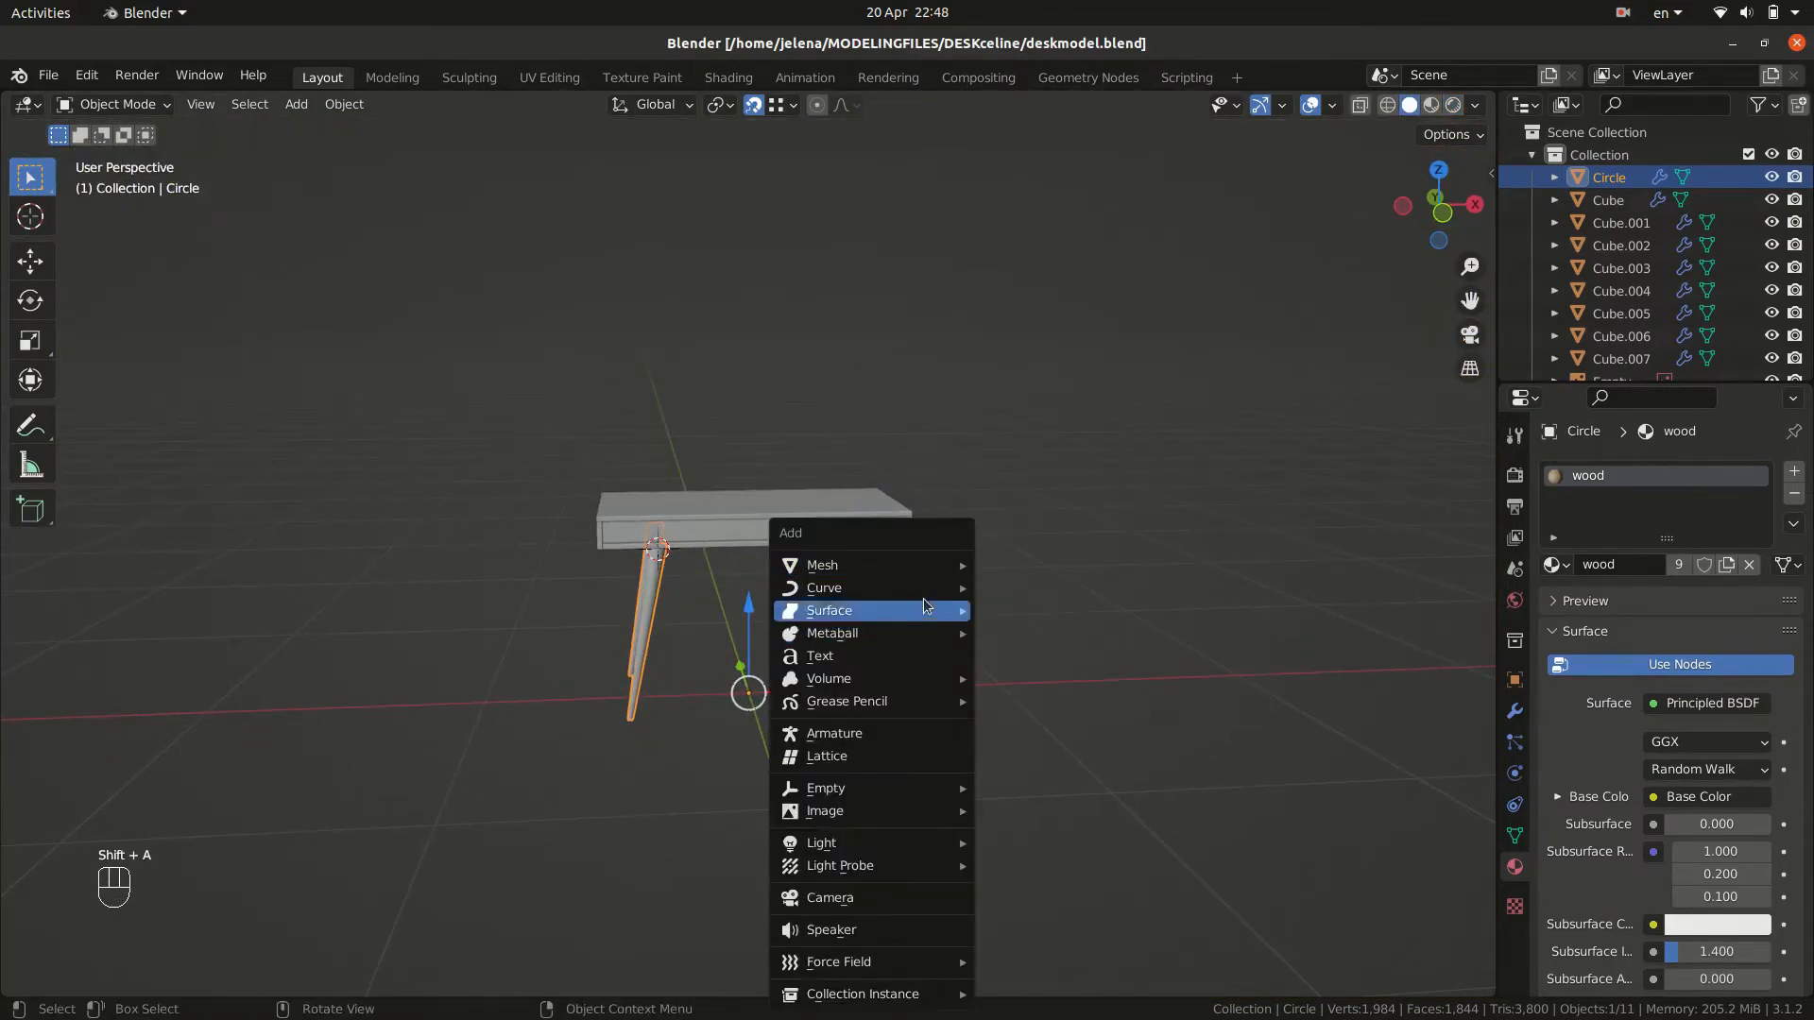
mouse_move(918, 572)
left_click(1002, 565)
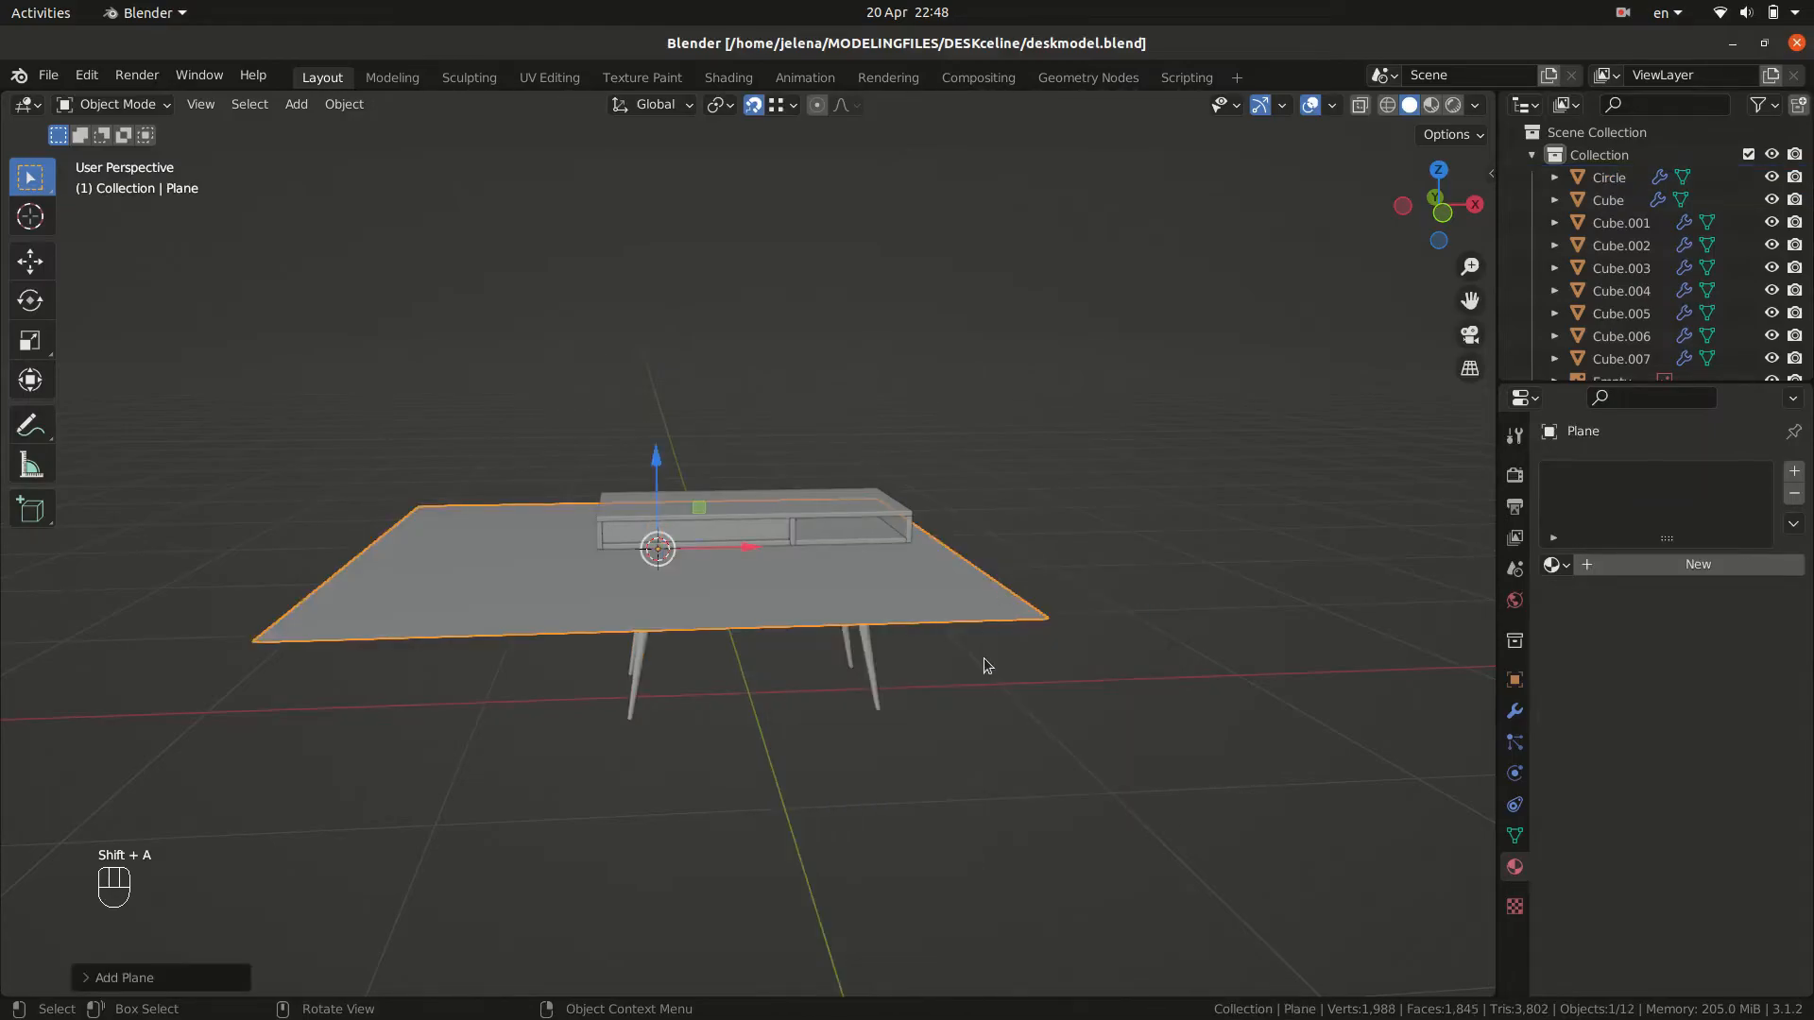
Move the plane down along the Z axis by about 0.62 m to the feet of the legs in front view.
key("KP_4")
key("KP_1")
scroll(984, 636, "up", 2)
key("g")
key("z")
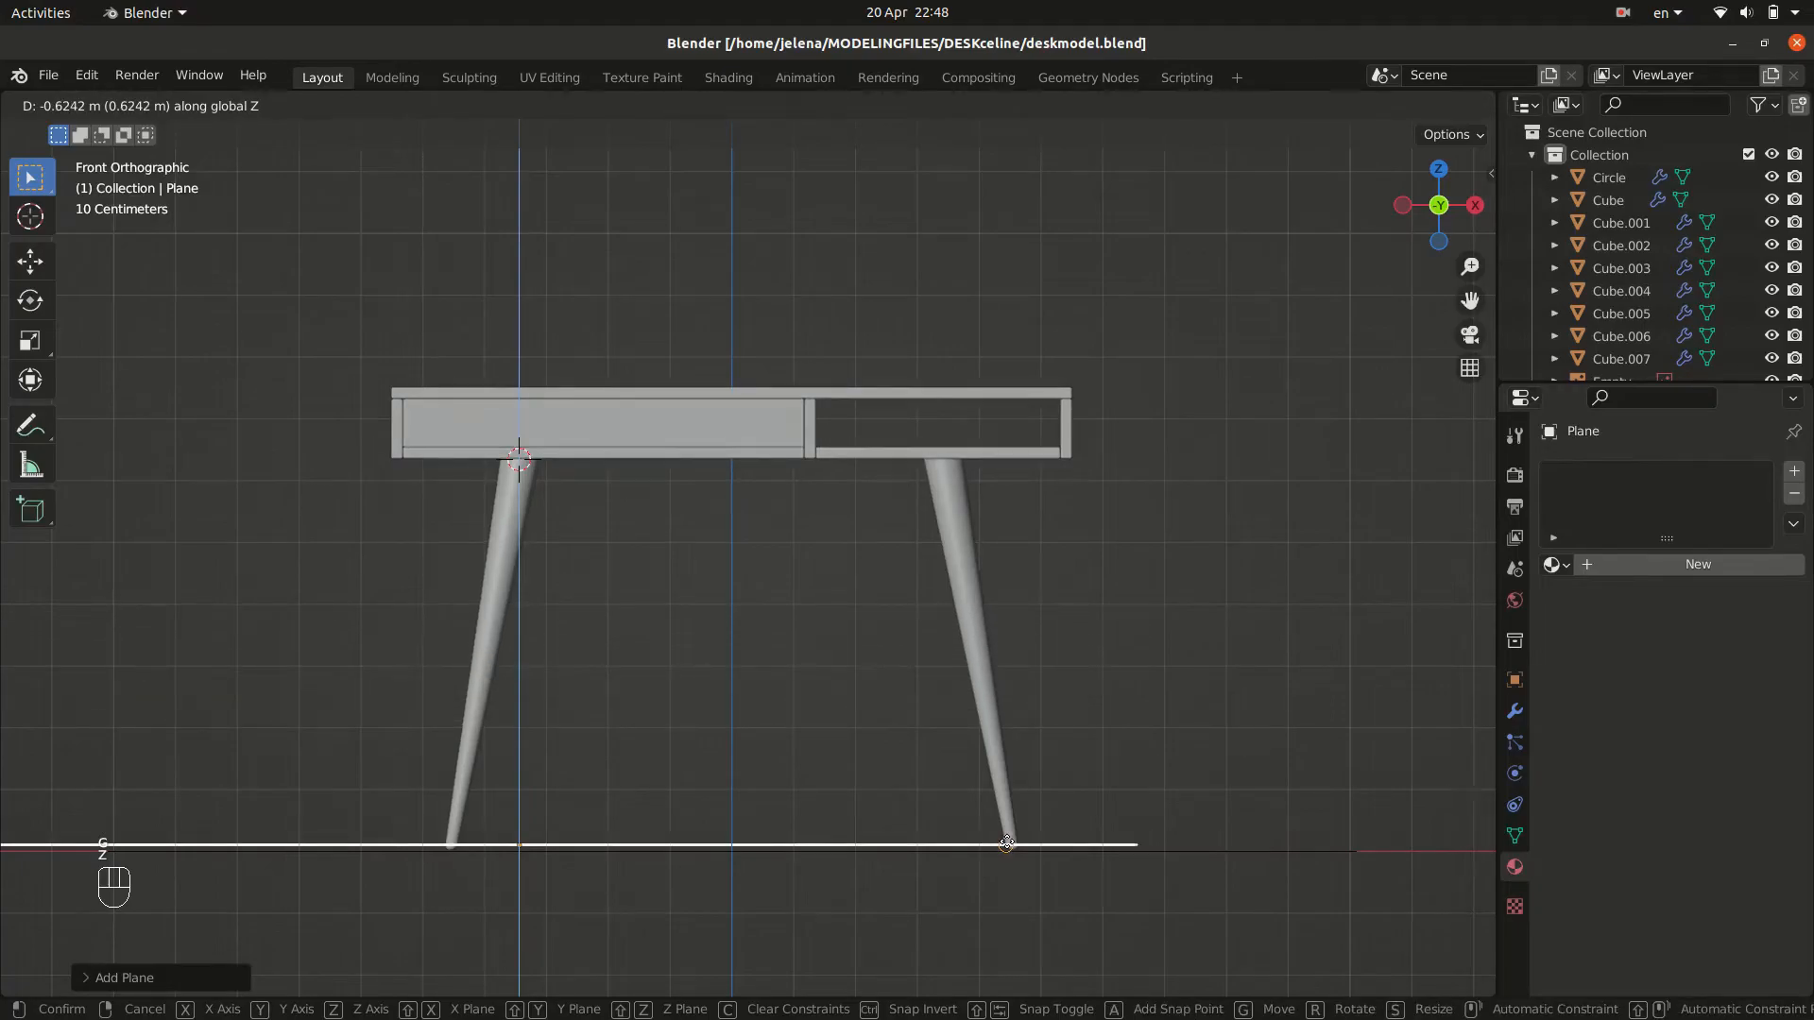
left_click(1004, 841)
Check the plane against the leg's foot up close and change the snapping target to Face.
scroll(1004, 841, "up", 8)
left_click(790, 105)
left_click(774, 241)
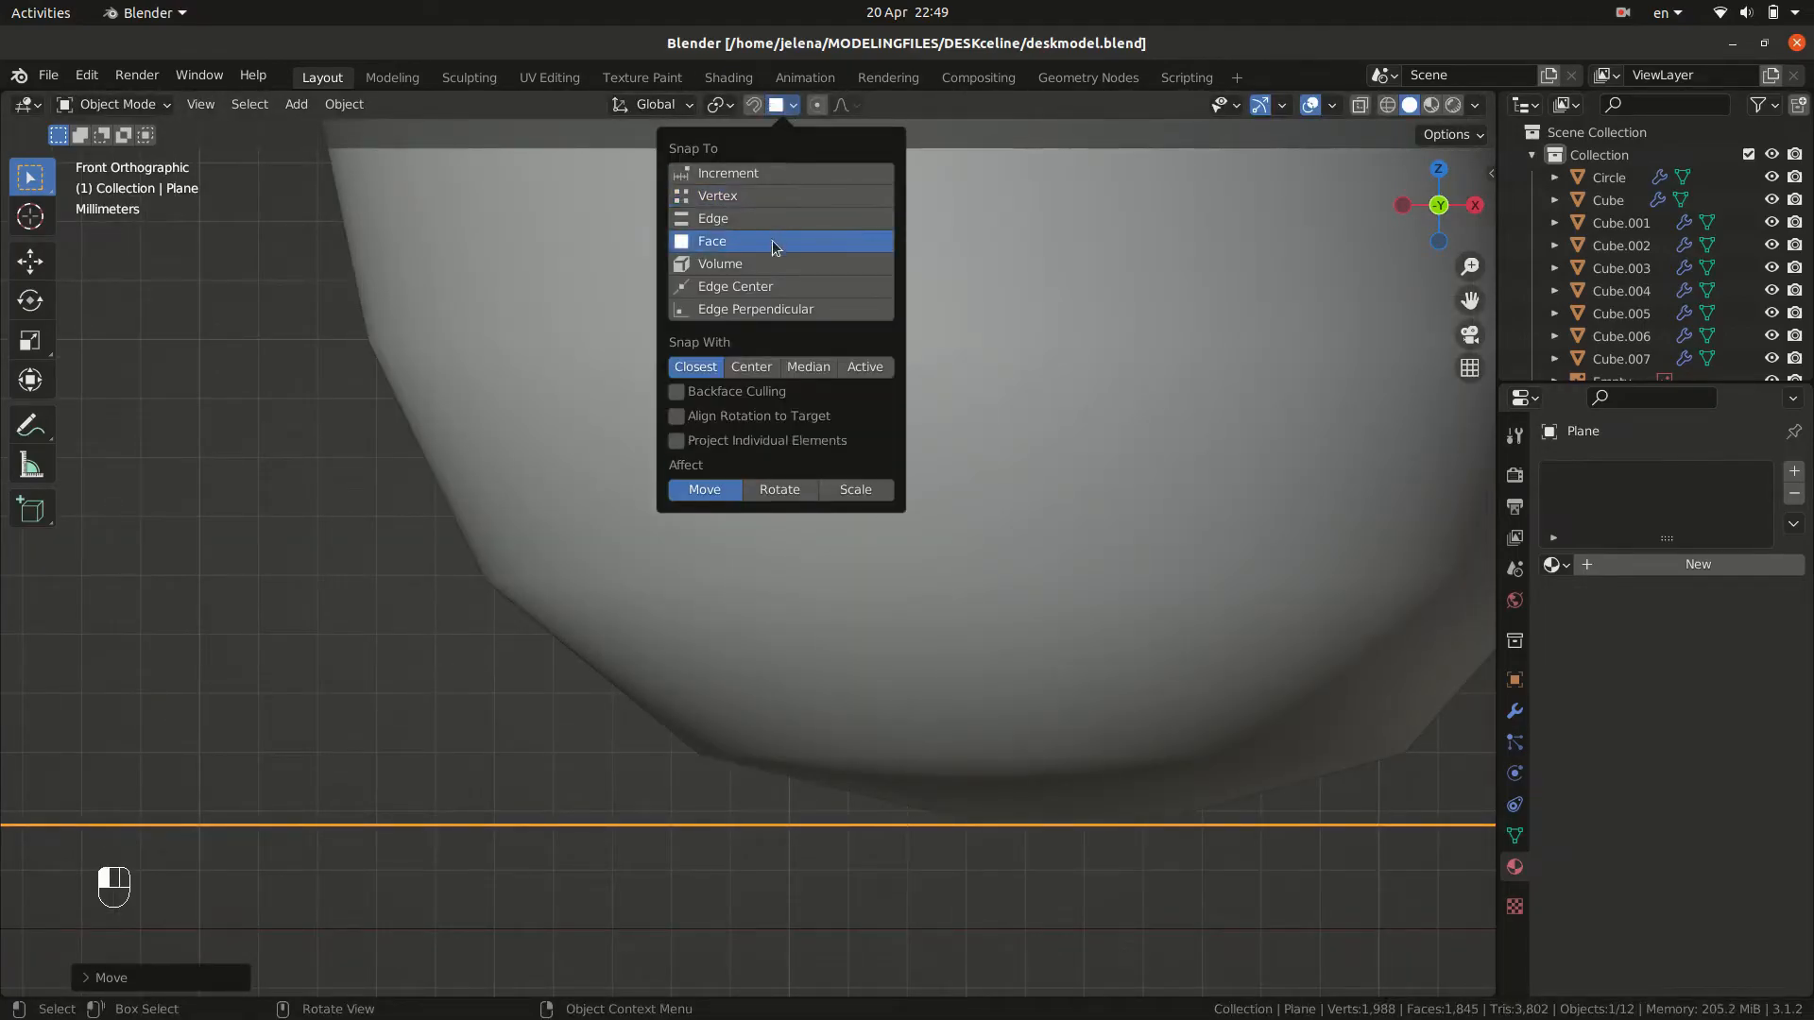
Centre the floor plane under the desk and scale it up about 1.4 times.
scroll(1115, 813, "down", 6)
scroll(1193, 683, "down", 8)
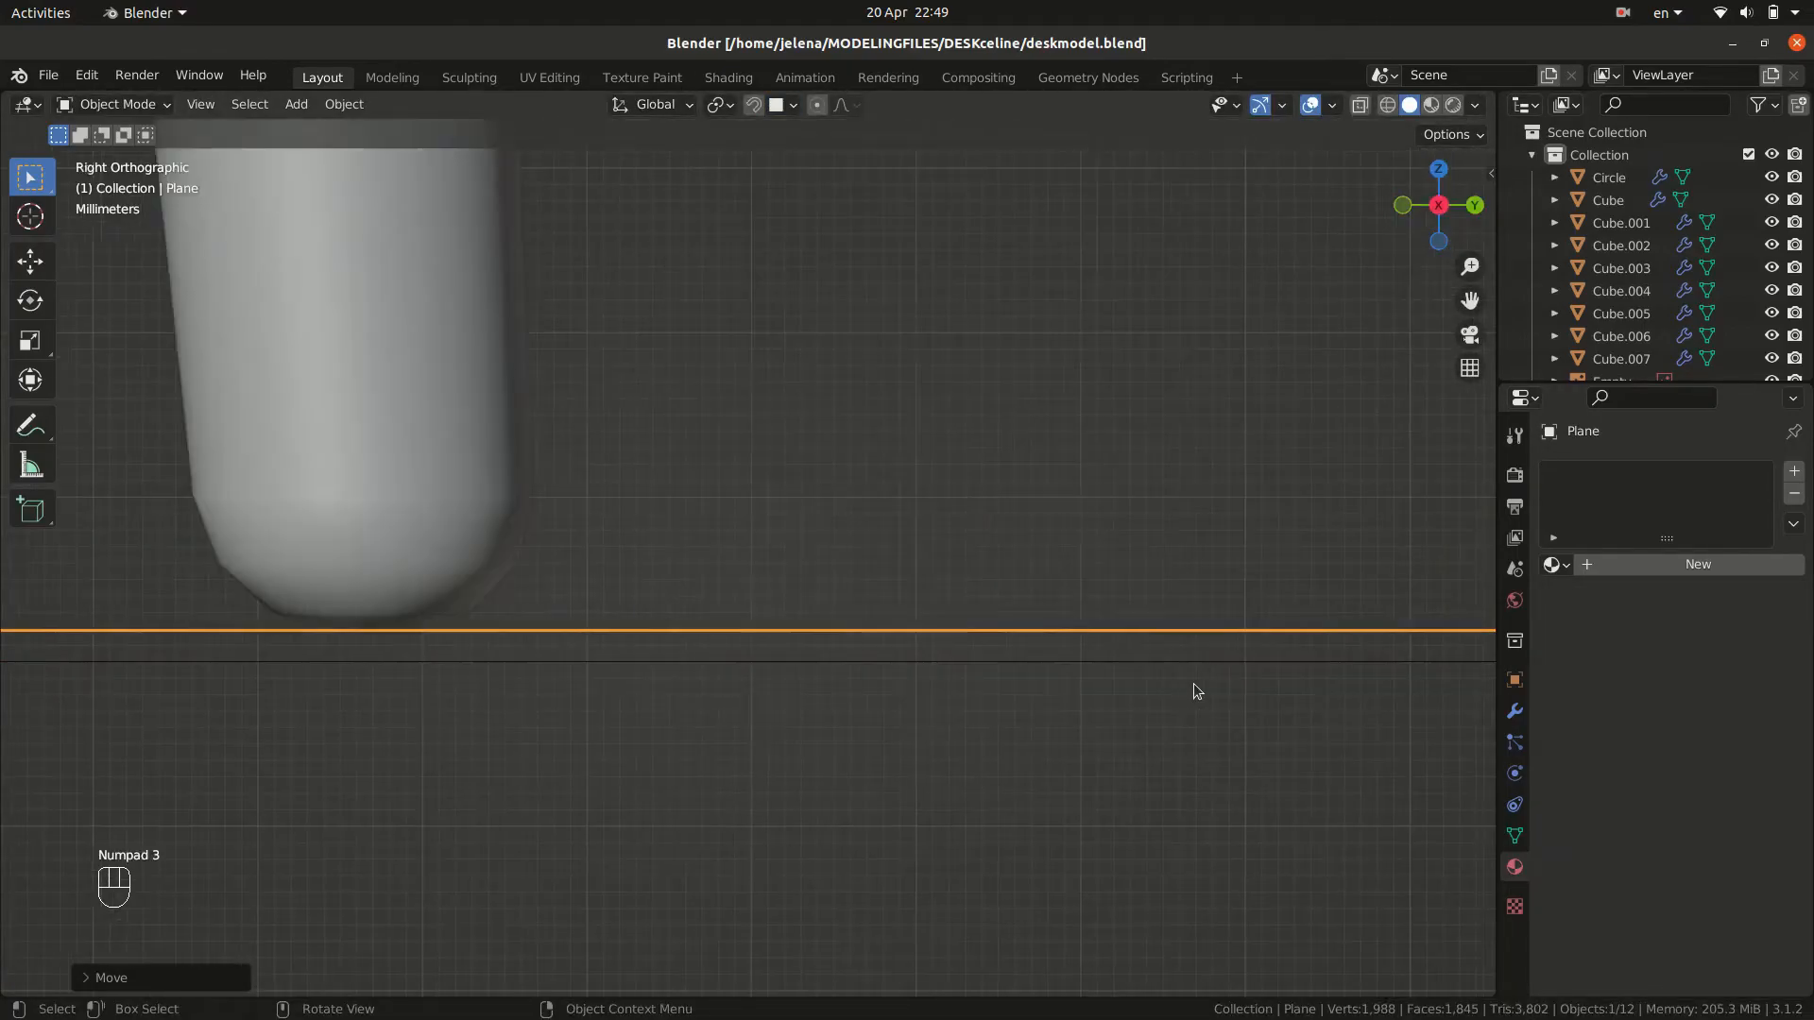
key("s")
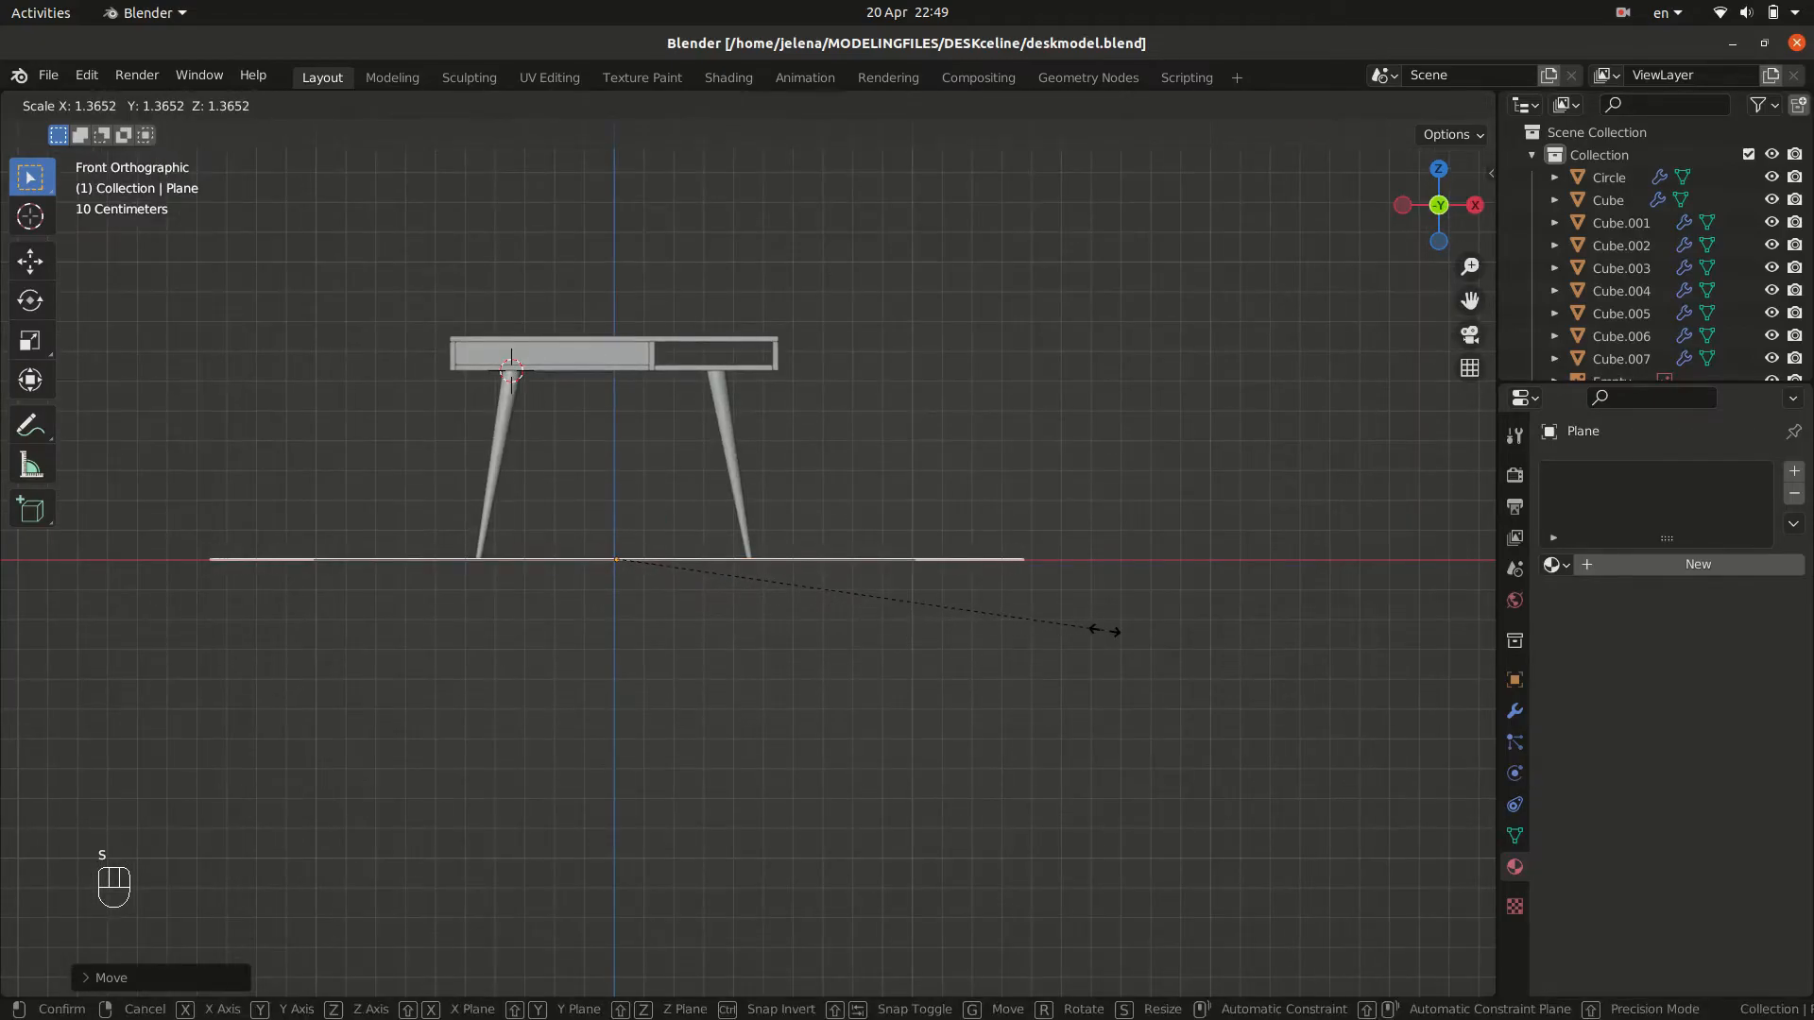
left_click(1125, 633)
scroll(1126, 639, "down", 5)
middle_click_drag(1053, 721, 951, 722)
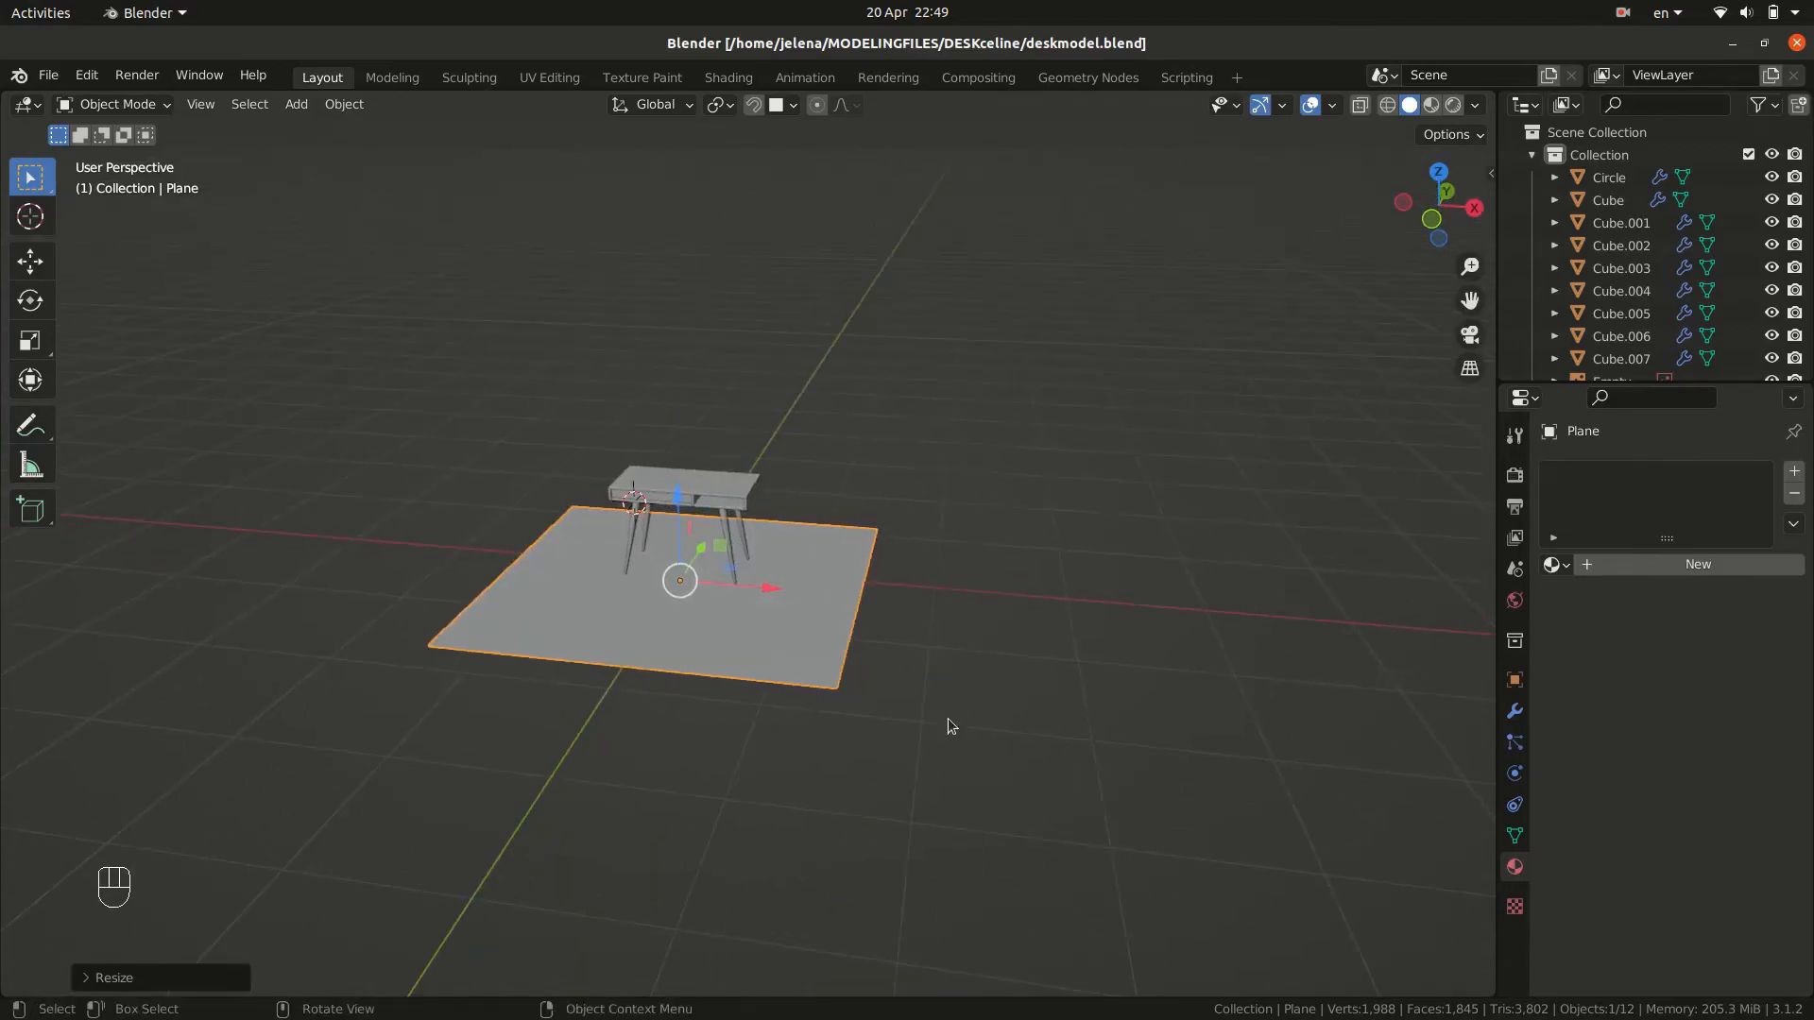
Change the scene's render engine to Cycles.
key("KP_1")
left_click(1515, 474)
left_click(1688, 470)
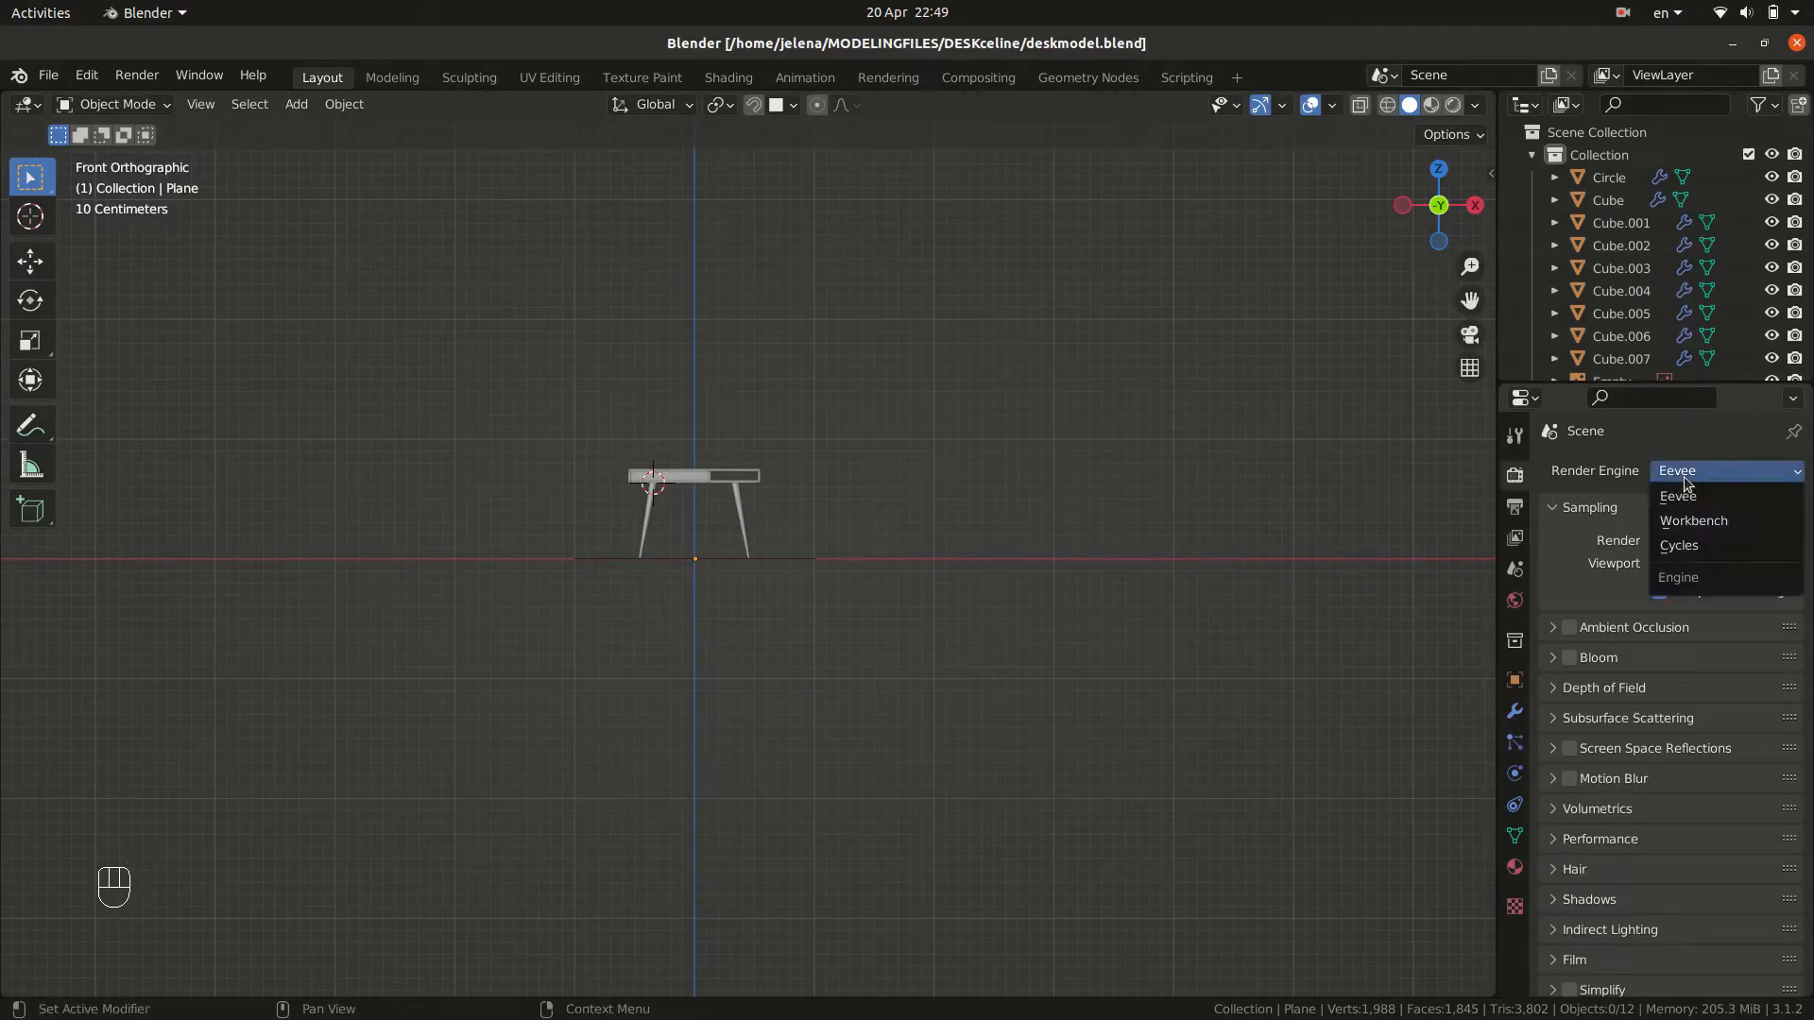
left_click(1700, 547)
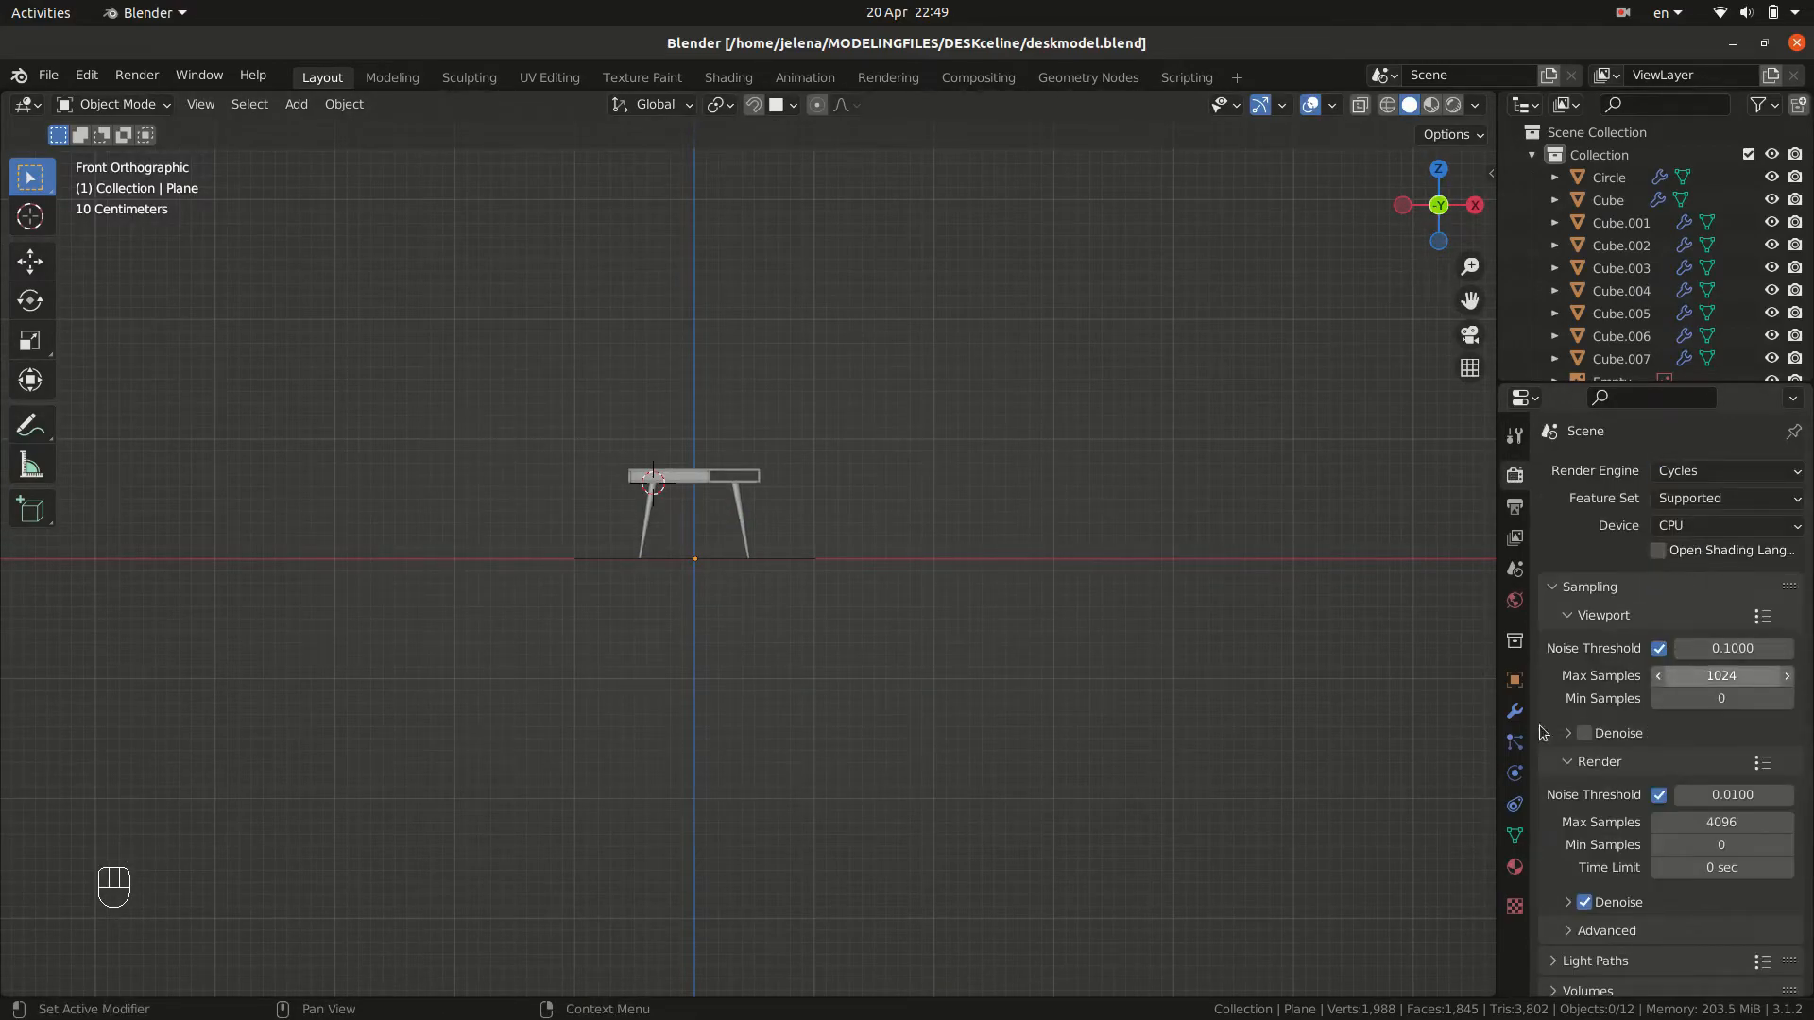
Set the render tile size to 64 in the Cycles performance settings.
scroll(1550, 878, "down", 7)
left_click(1569, 860)
scroll(1570, 857, "down", 7)
left_click(1689, 738)
type("6")
key("Return")
scroll(1639, 811, "down", 3)
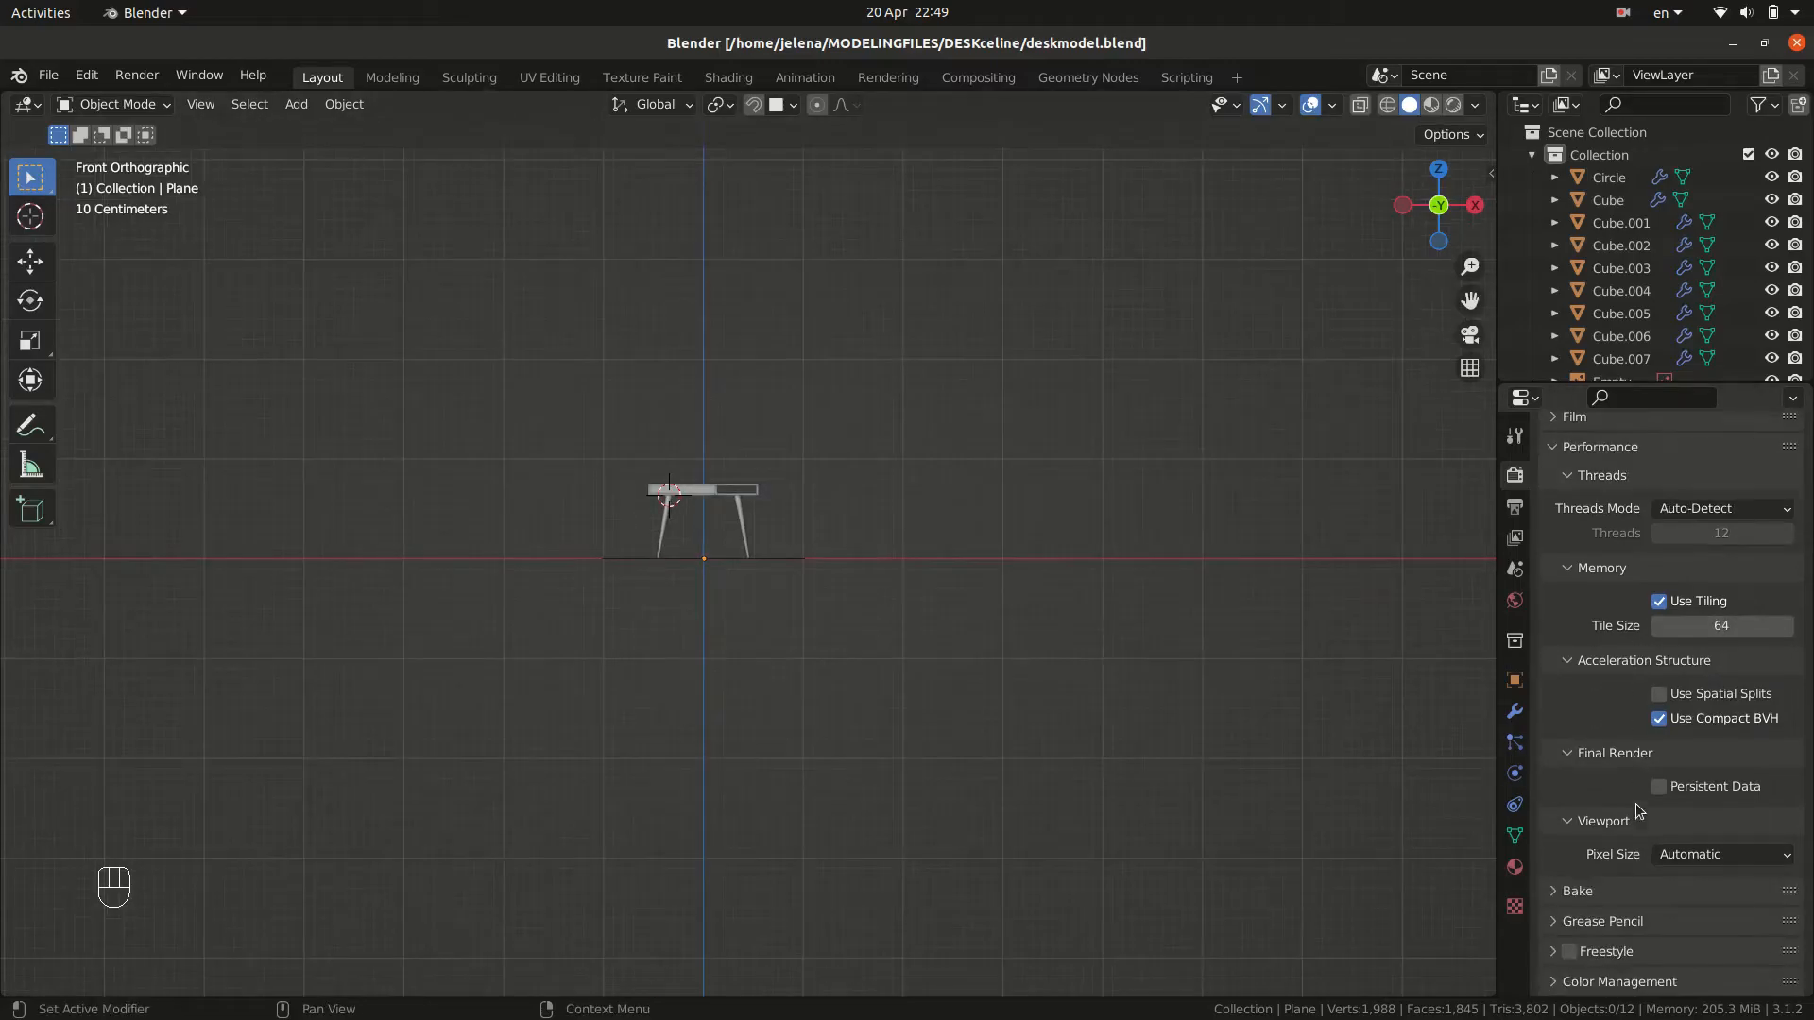
Set the color management look to High Contrast.
scroll(1639, 914, "down", 5)
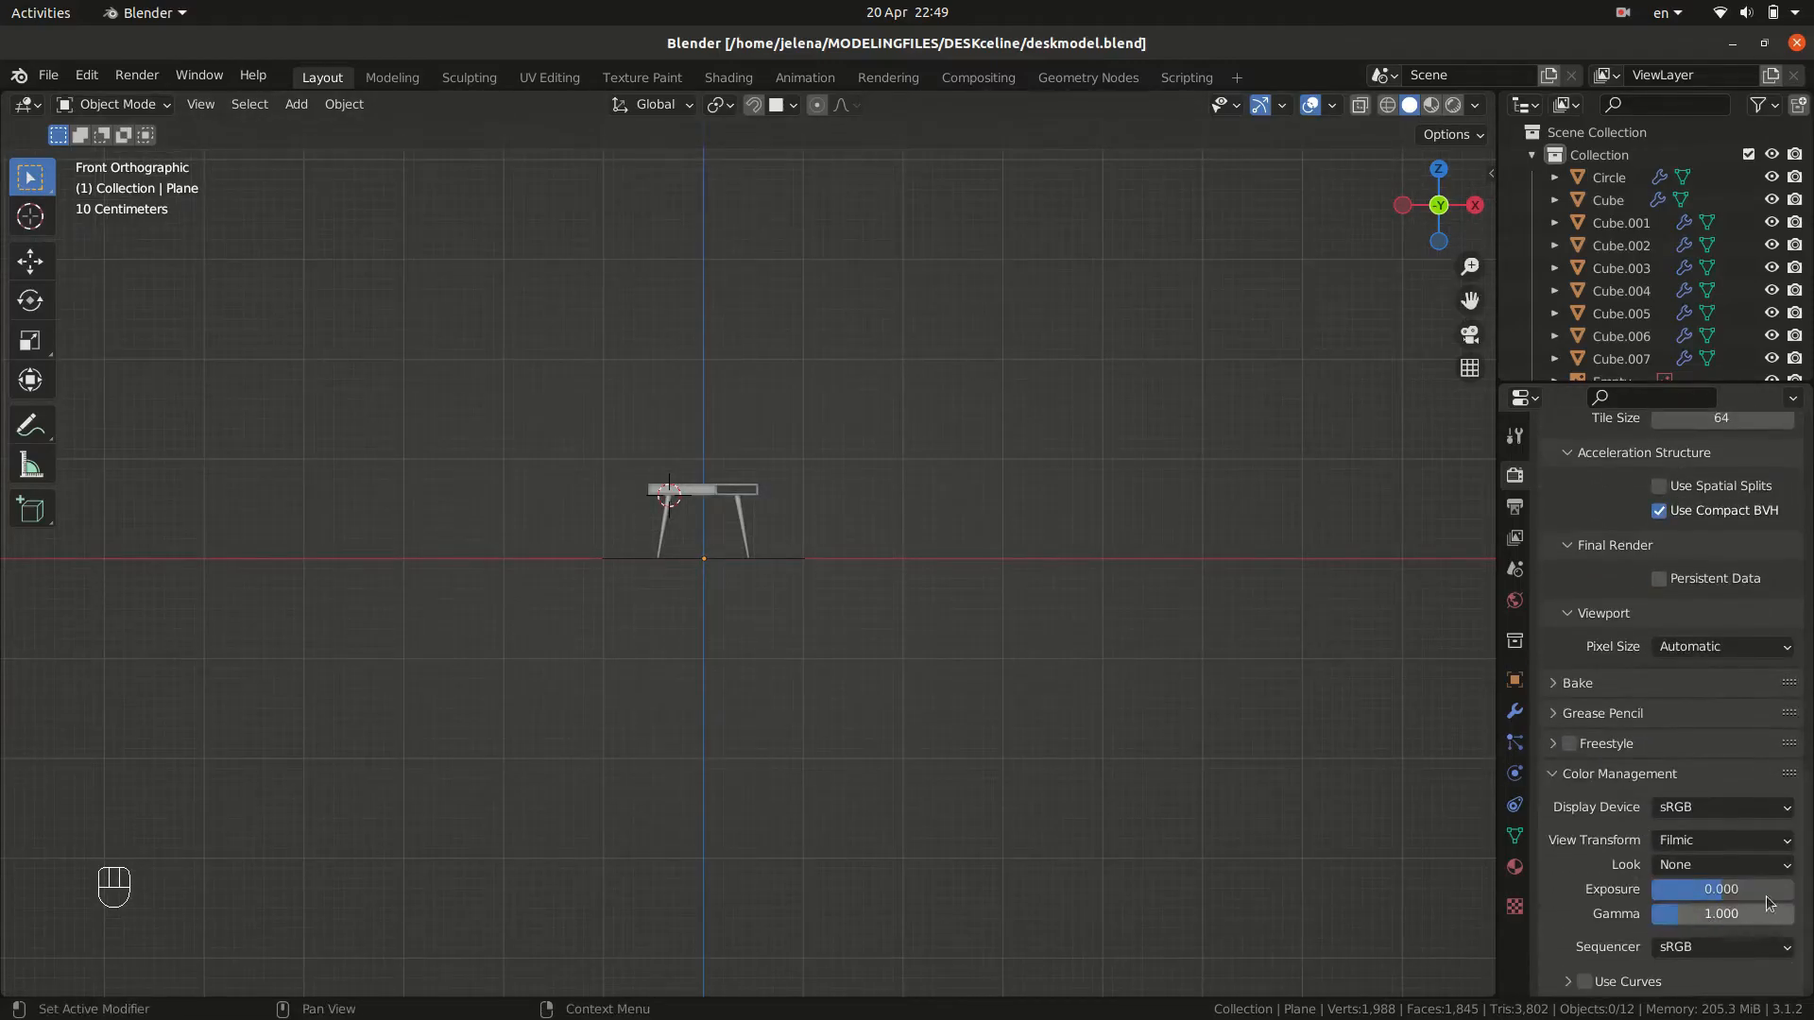
left_click(1729, 859)
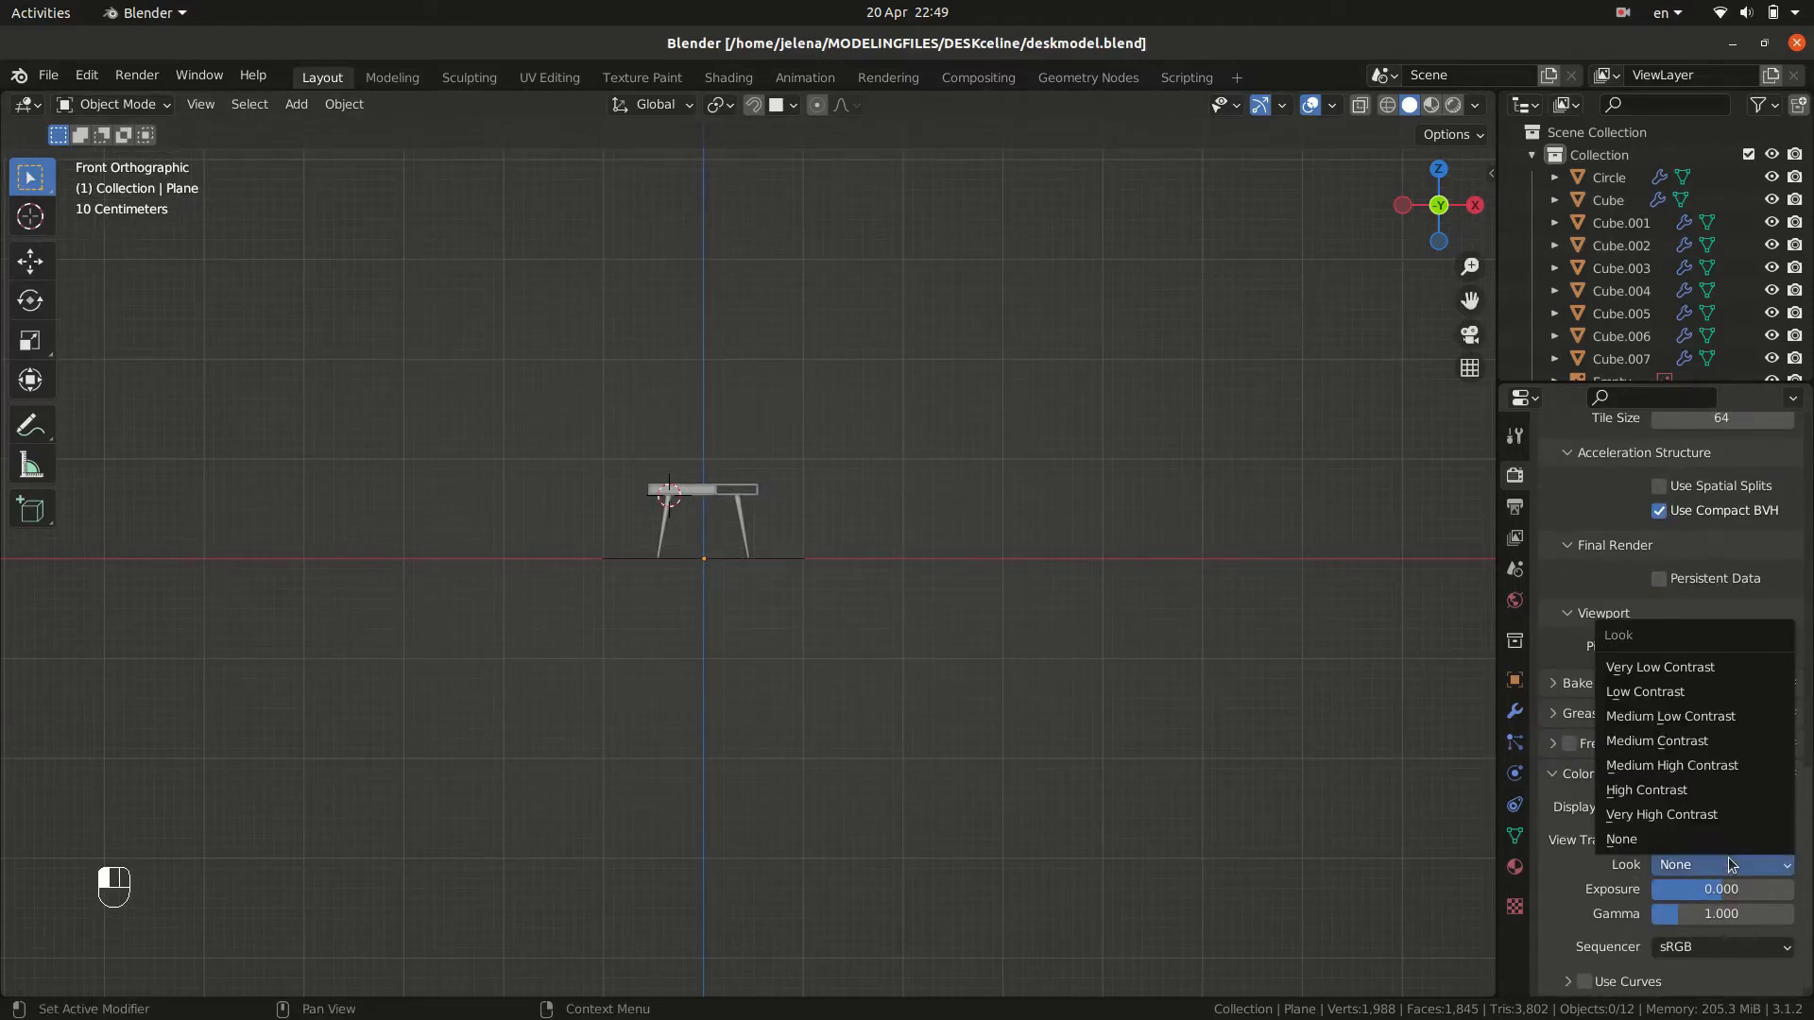
left_click(1683, 792)
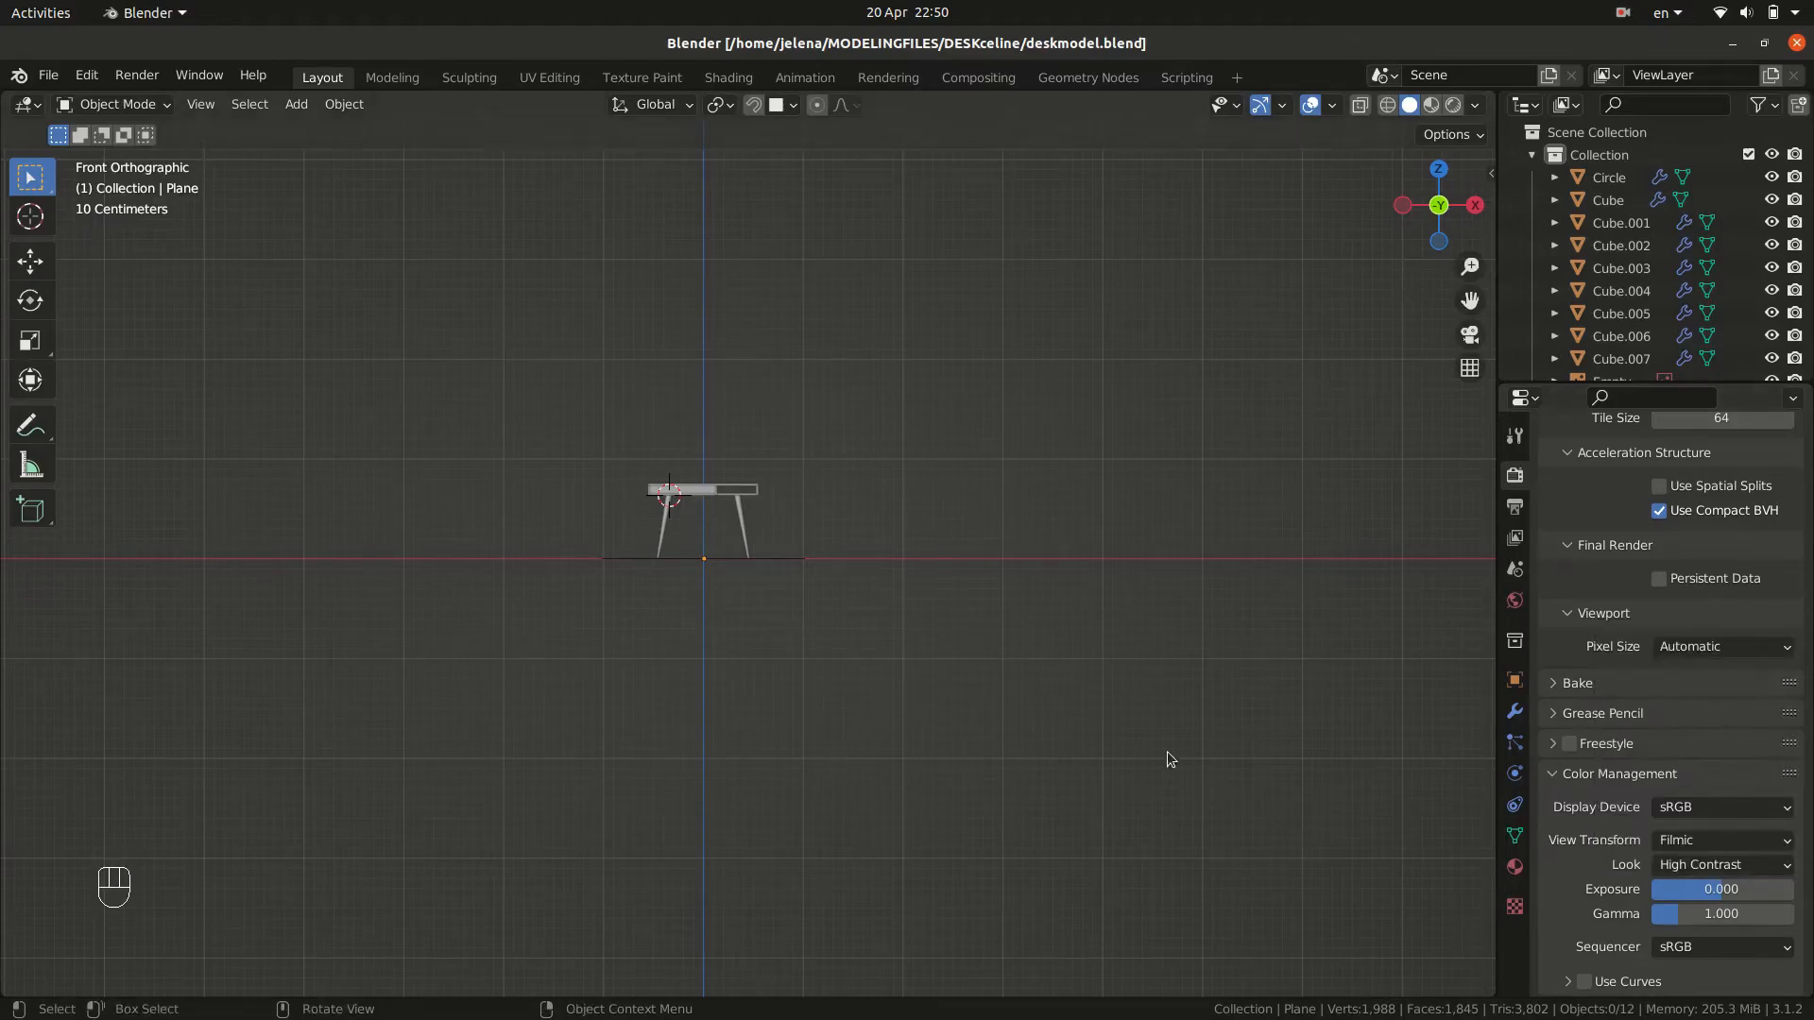
Add a camera to the desk scene.
middle_click_drag(1181, 761, 1000, 741)
key("shift+a")
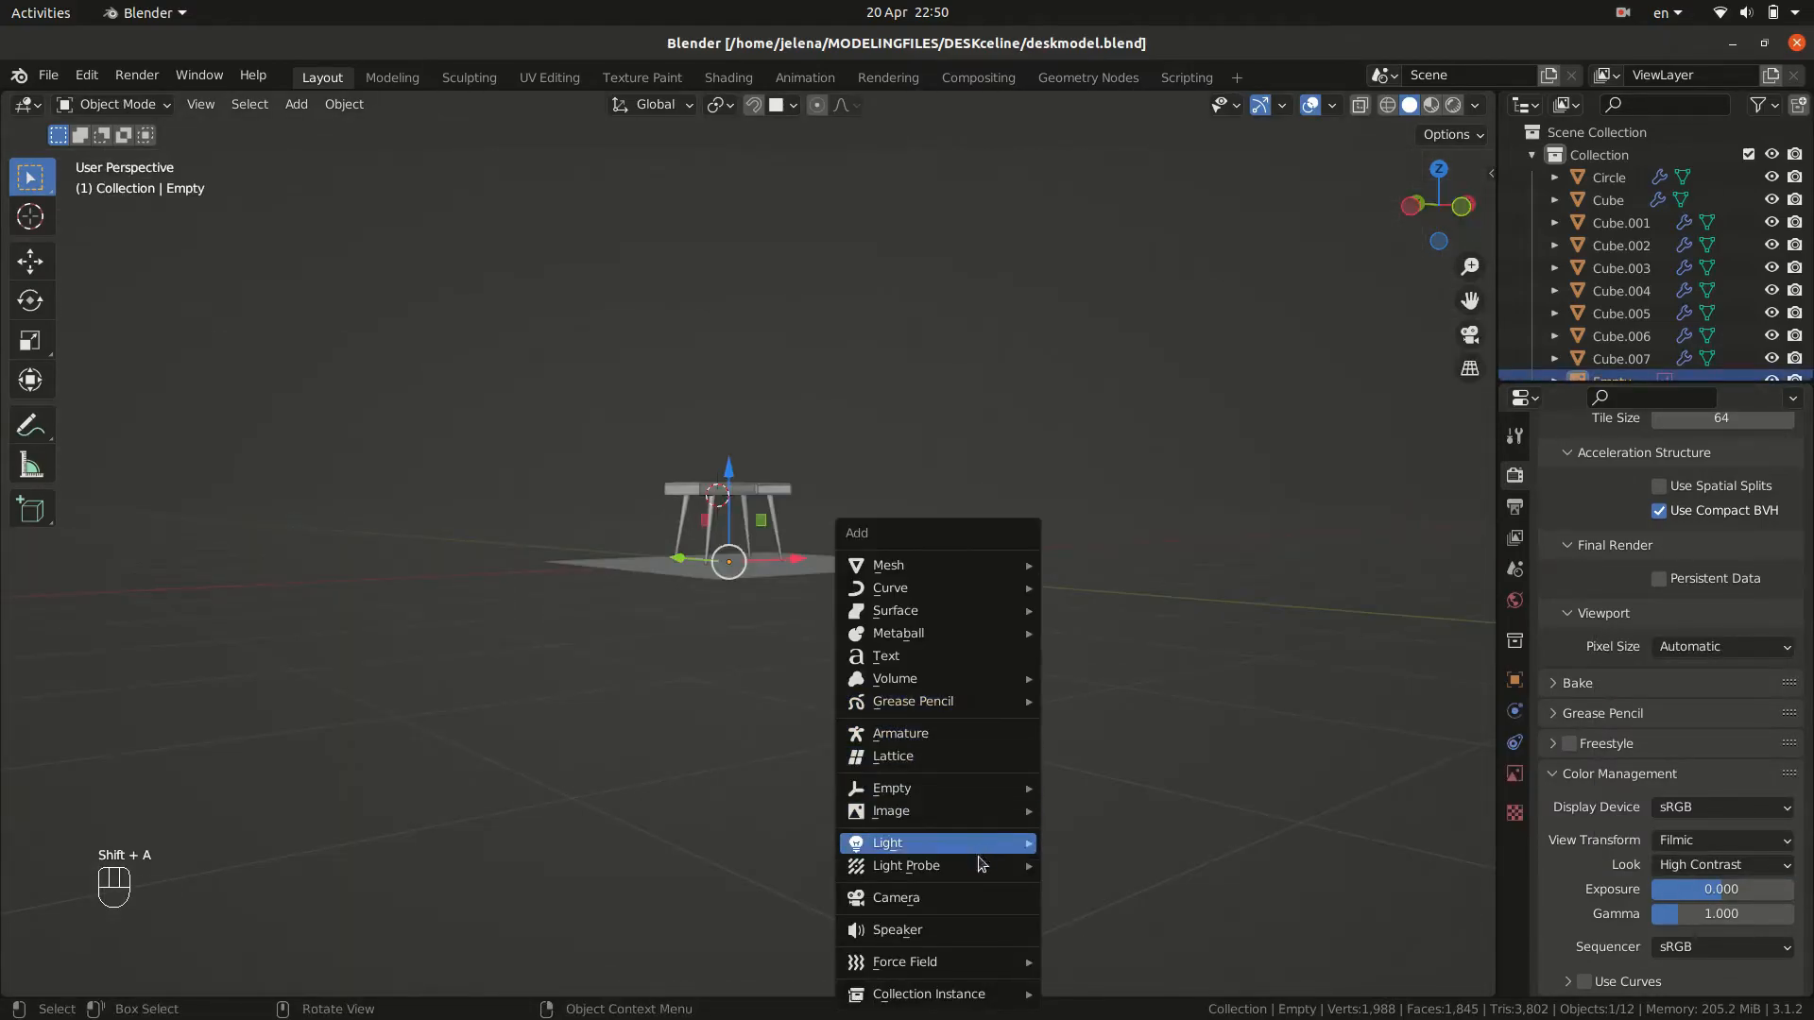
left_click(979, 898)
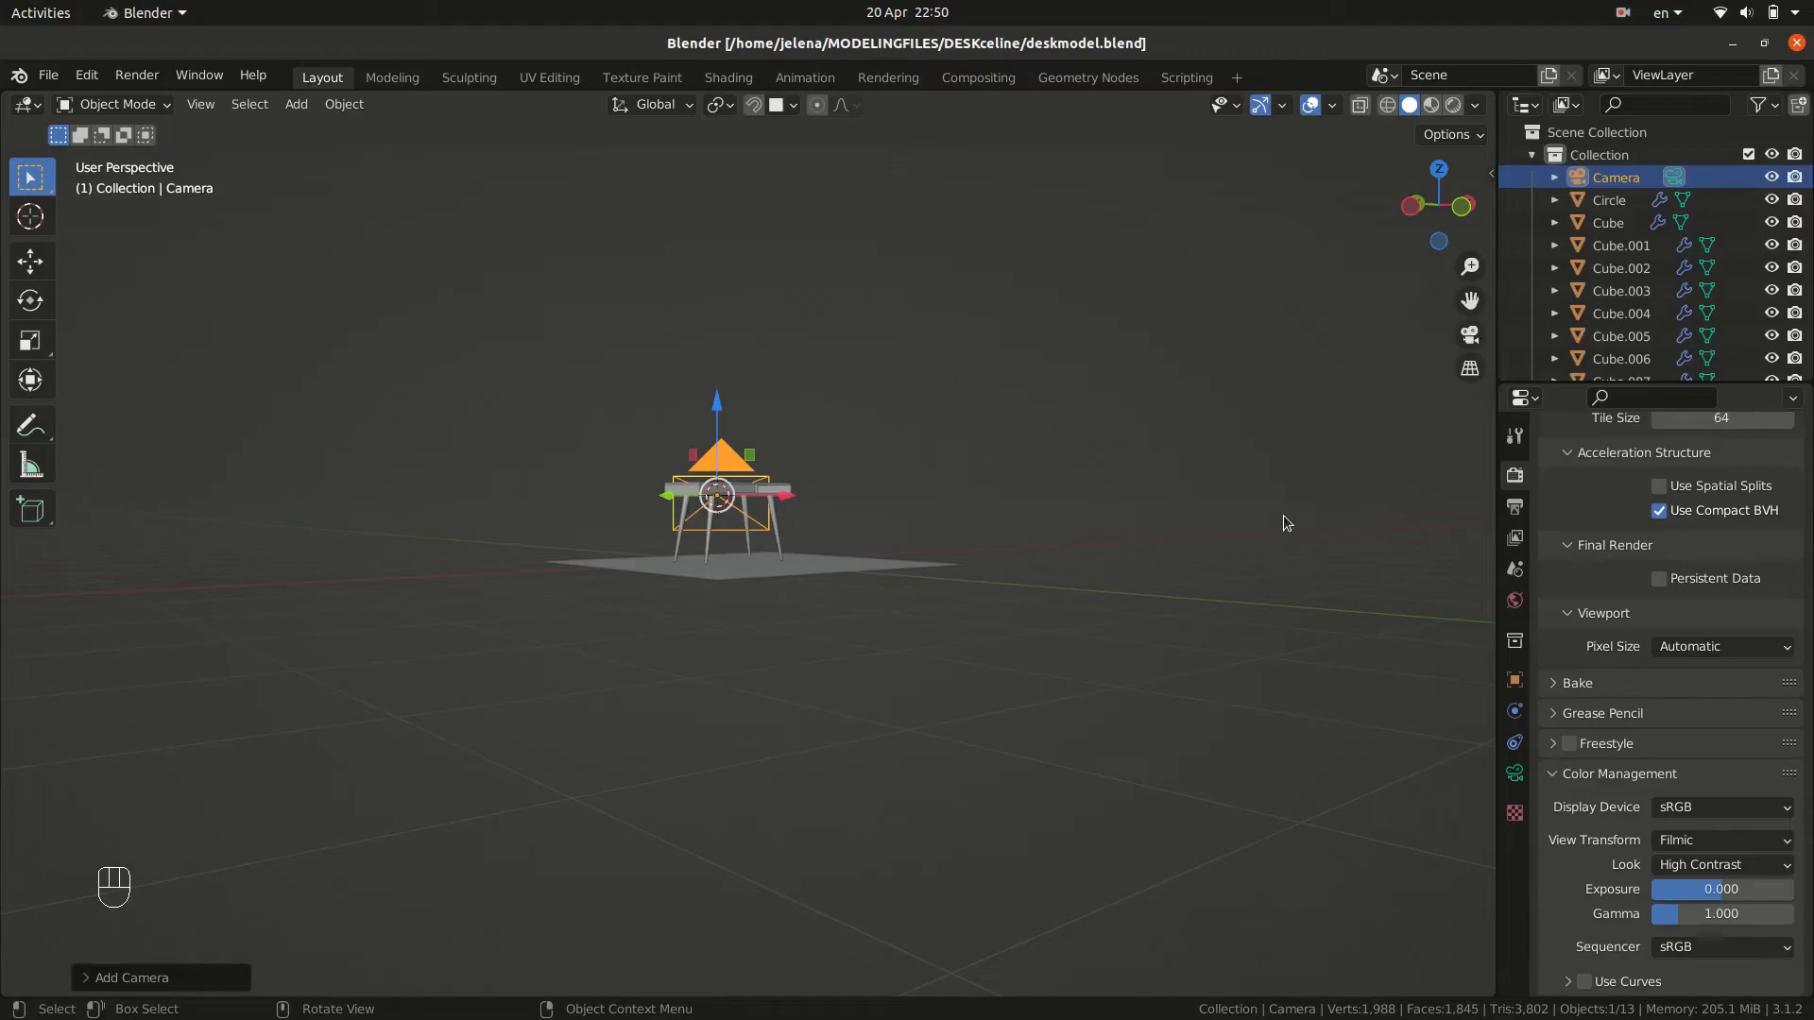
Set the camera's rotation to 90° on X, 0° on Y and 0° on Z.
key("n")
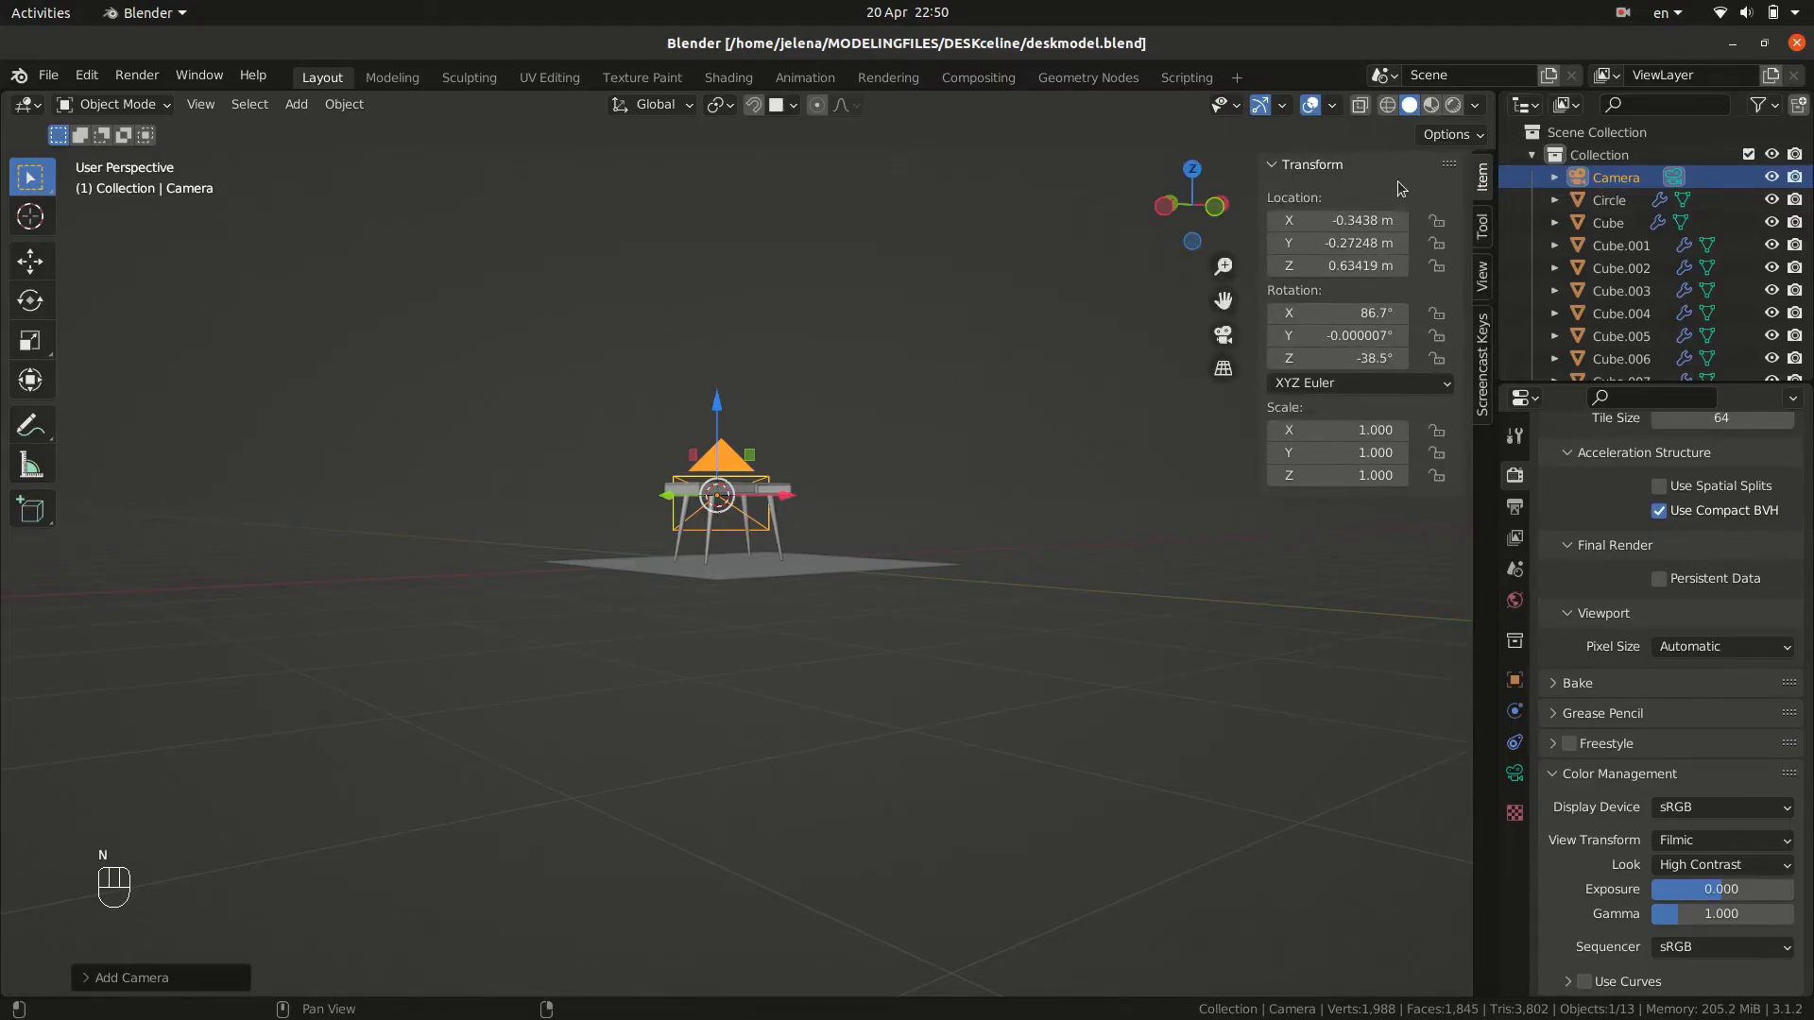
left_click(1373, 320)
type("90")
key("Return")
left_click(1390, 357)
type("0")
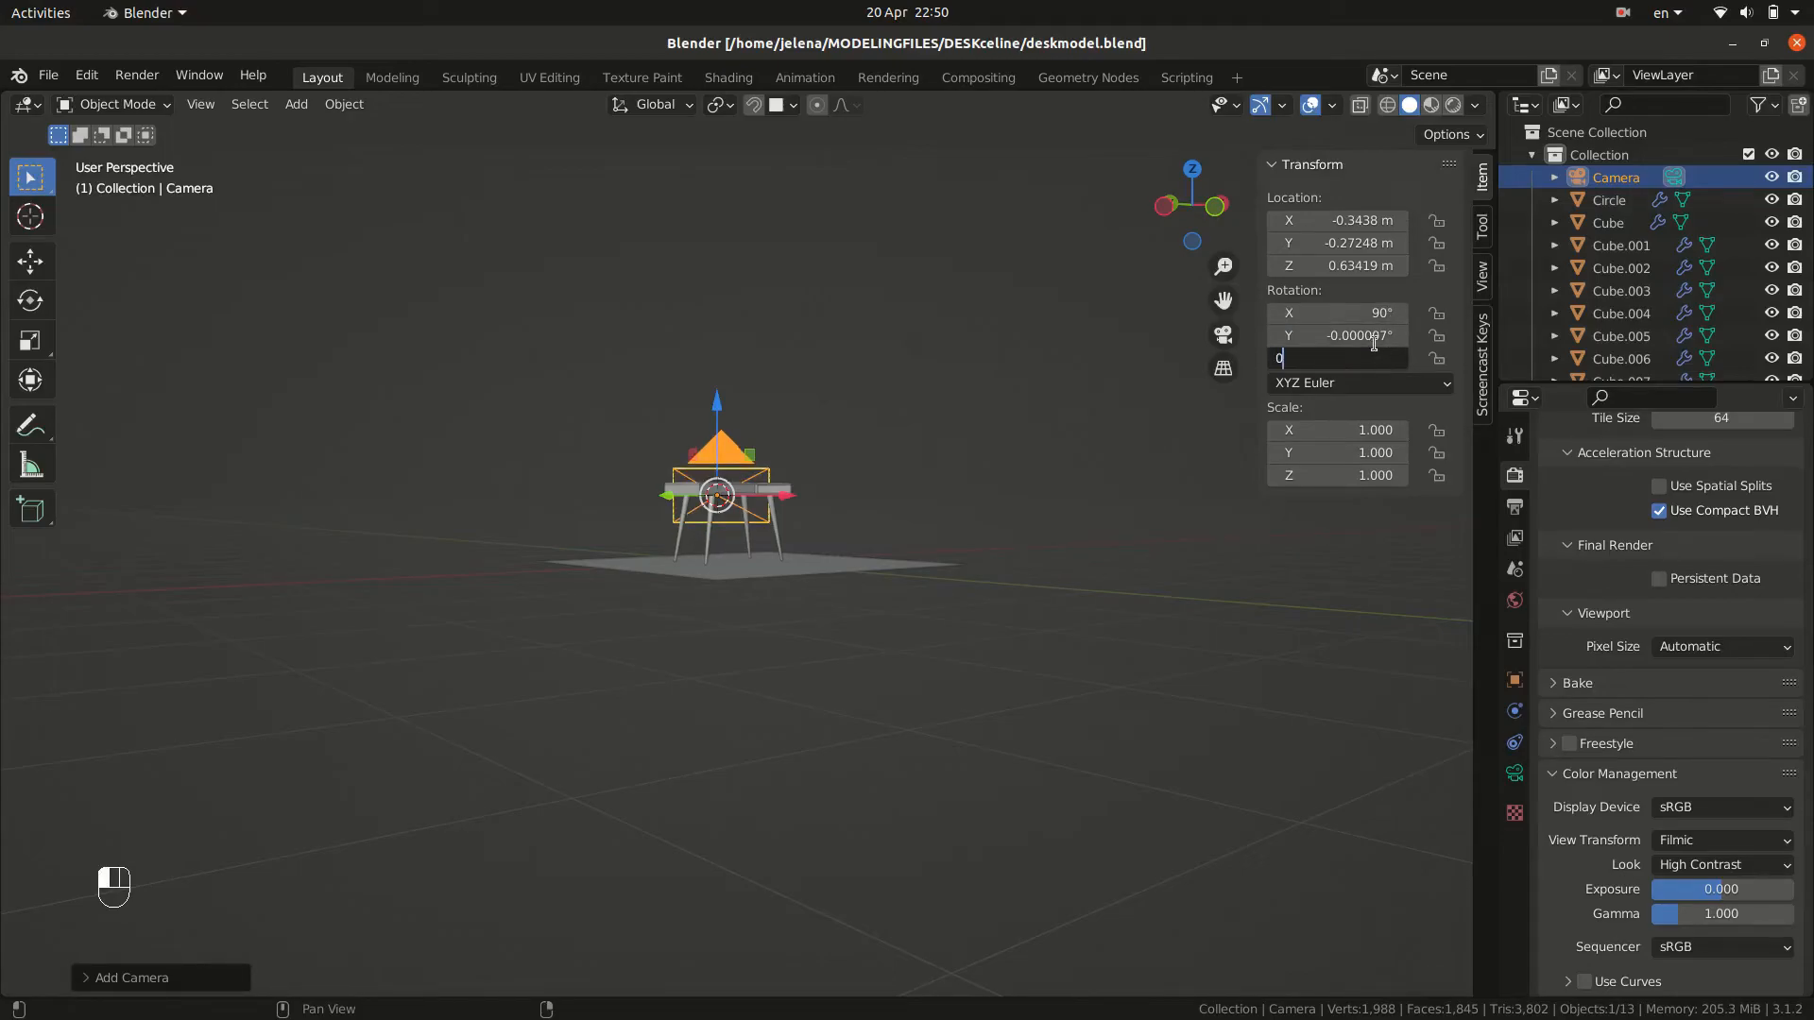
key("Return")
left_click(1367, 335)
type("0")
key("Return")
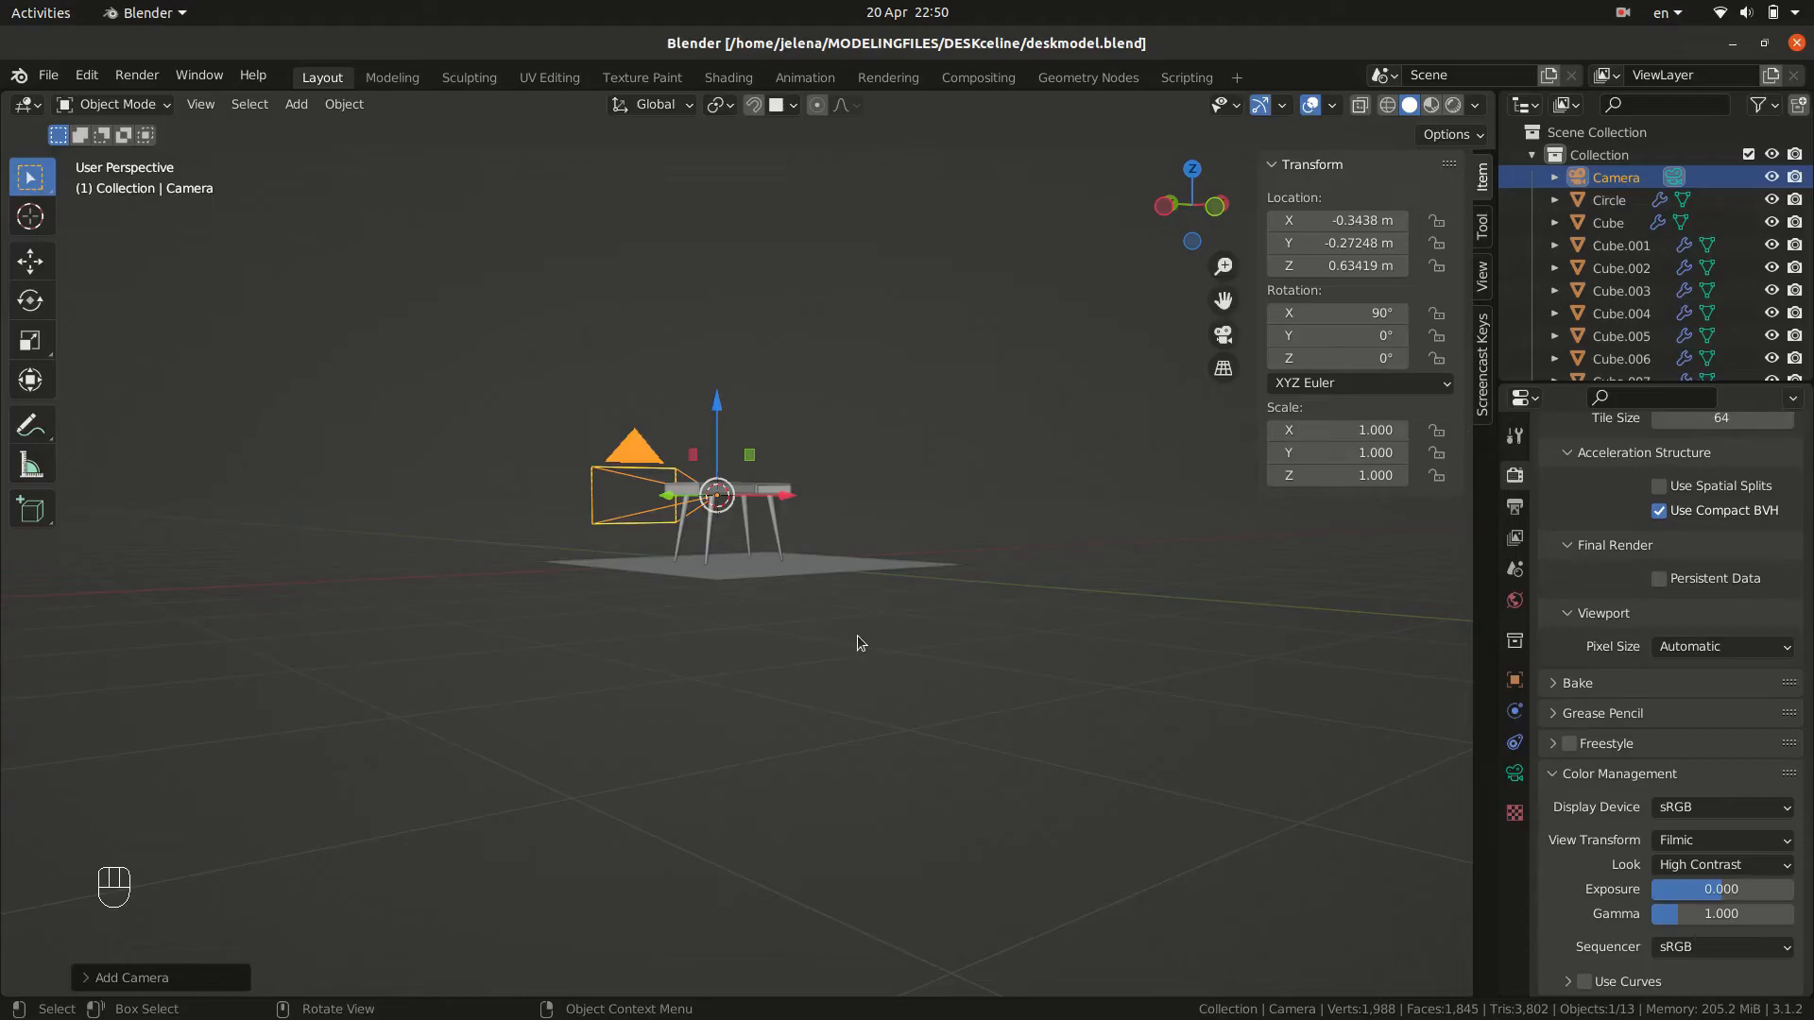
Move the camera in front of the desk to about -3.48 m on Y and scale it to about 1.46.
key("g")
key("y")
left_click(1147, 653)
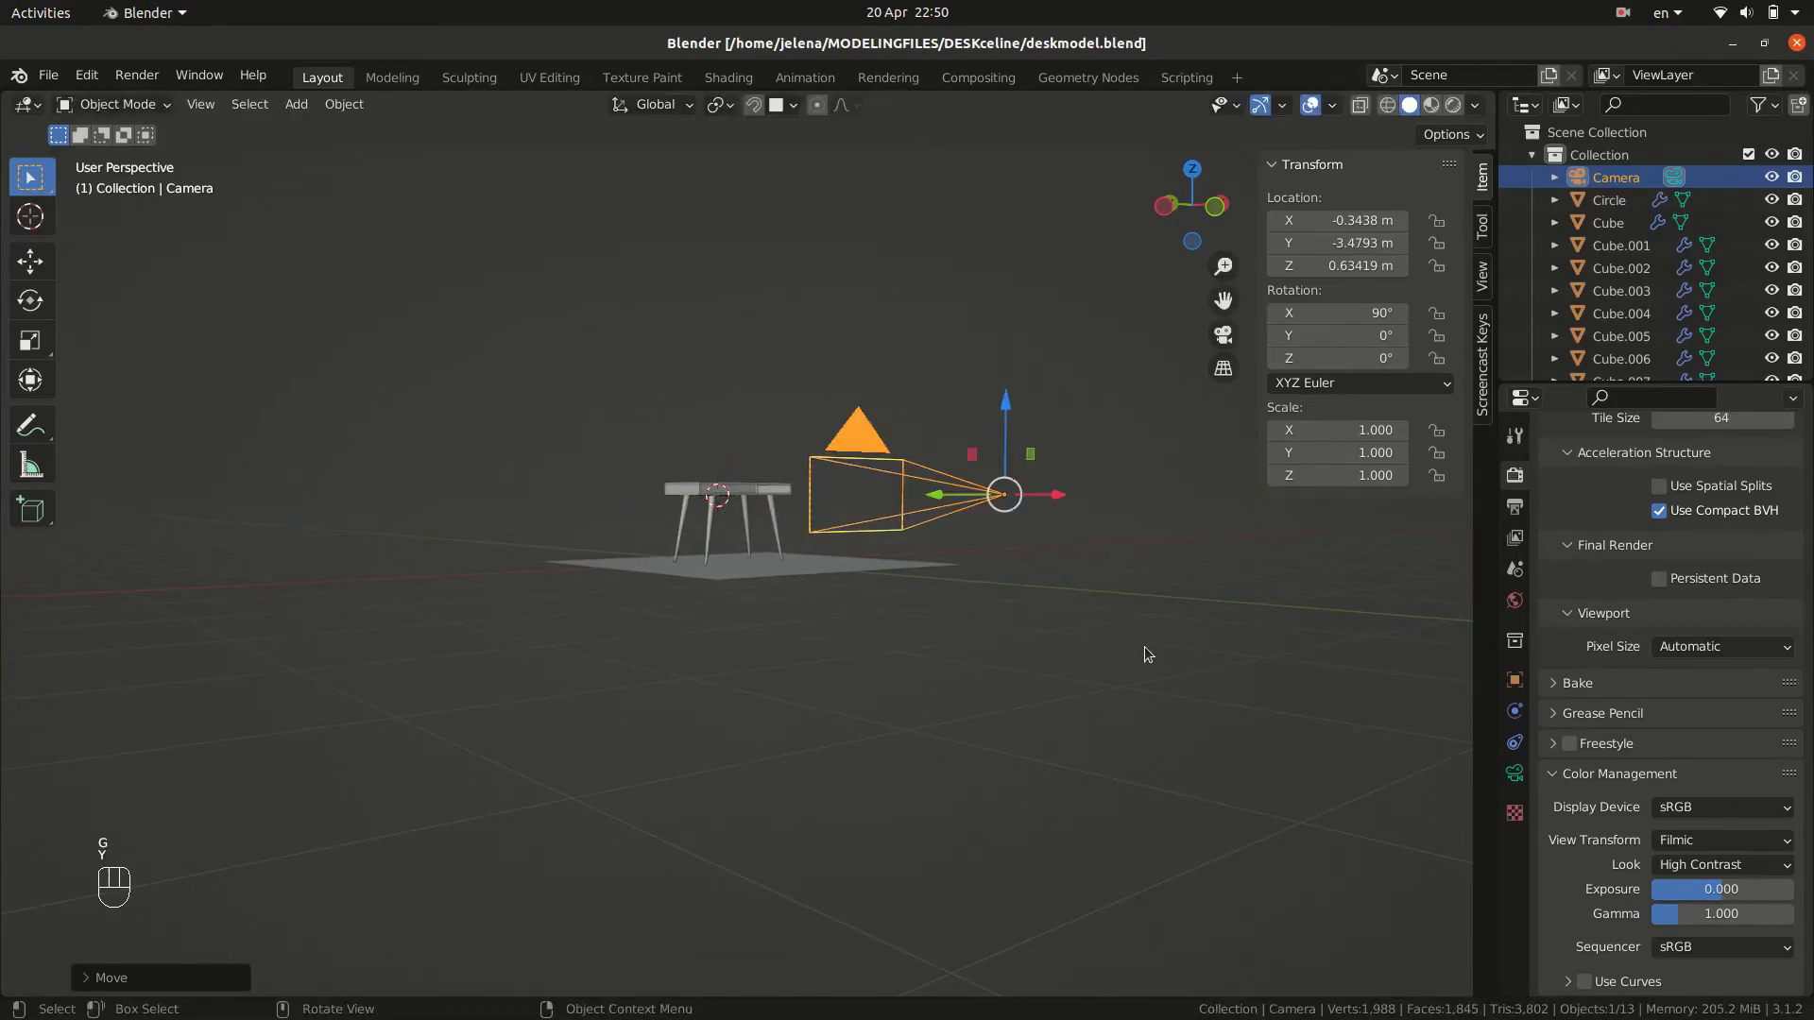
key("s")
left_click(1247, 614)
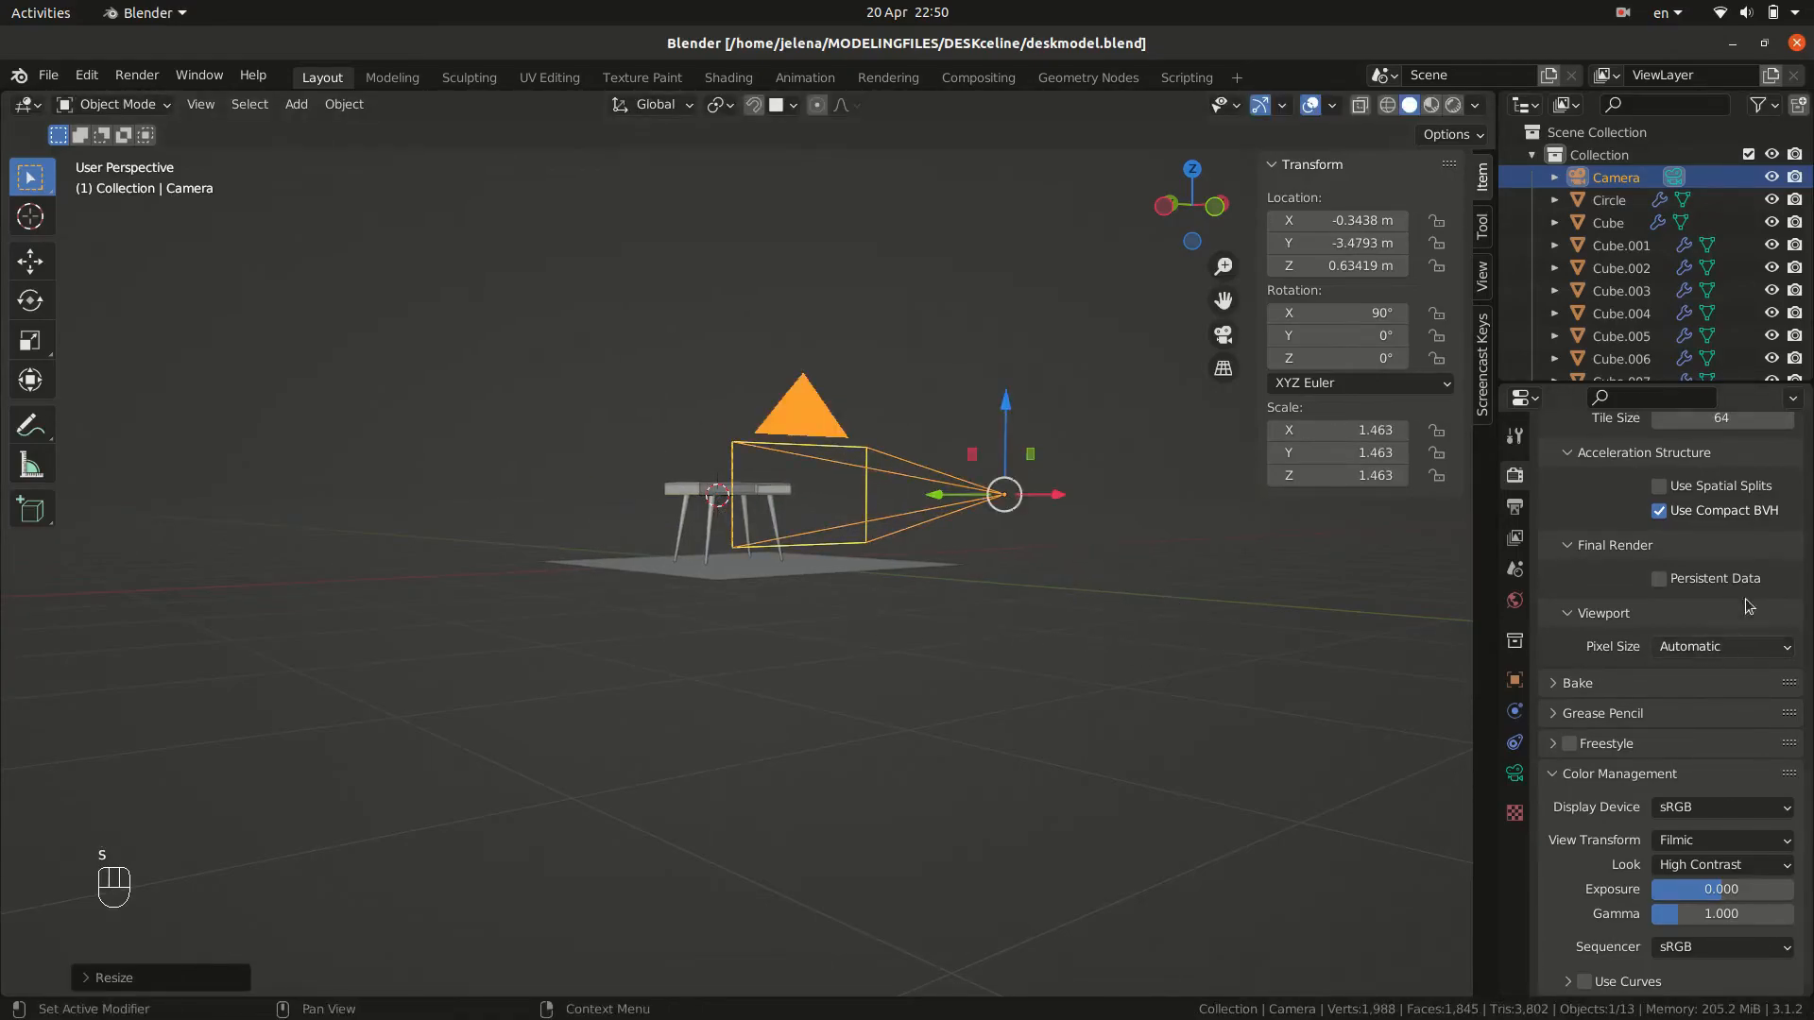
Set the camera's focal length to 75 mm.
left_click(1515, 773)
left_click(1675, 449)
type("75")
key("Return")
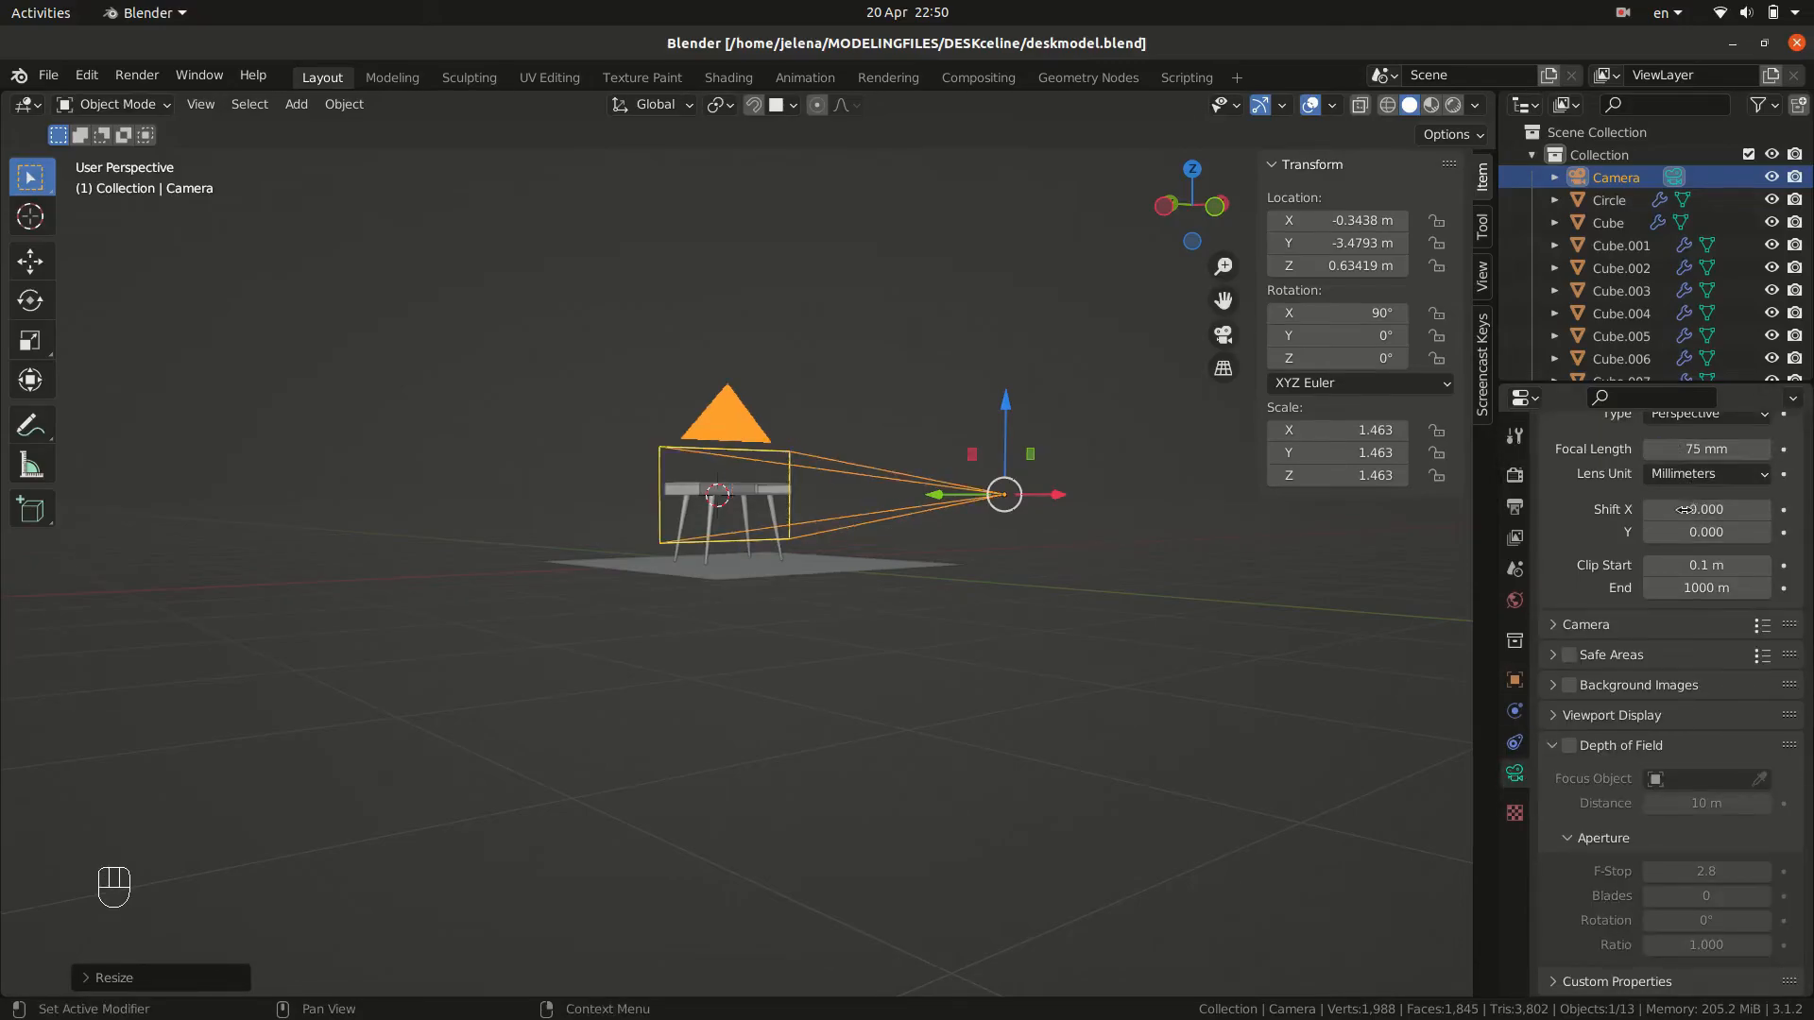
scroll(1677, 623, "up", 3)
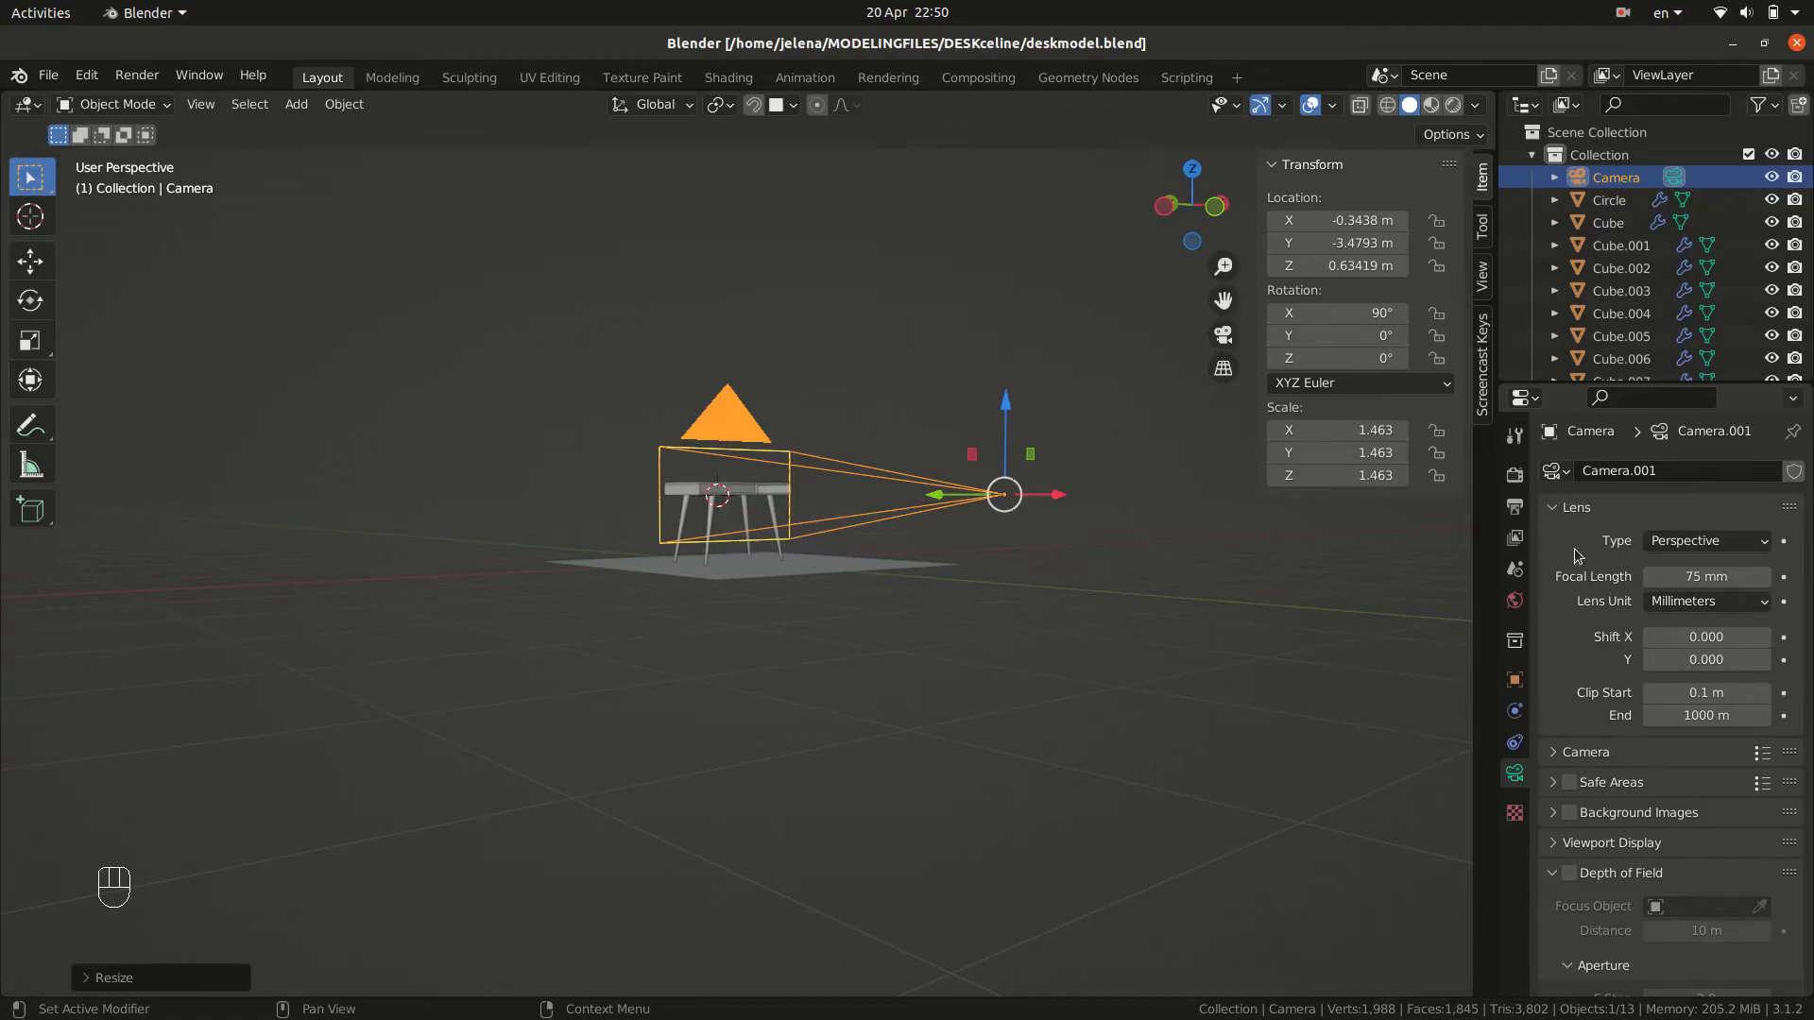
Set the output's horizontal resolution to 1081 px.
left_click(1515, 507)
left_click(1700, 501)
type("1")
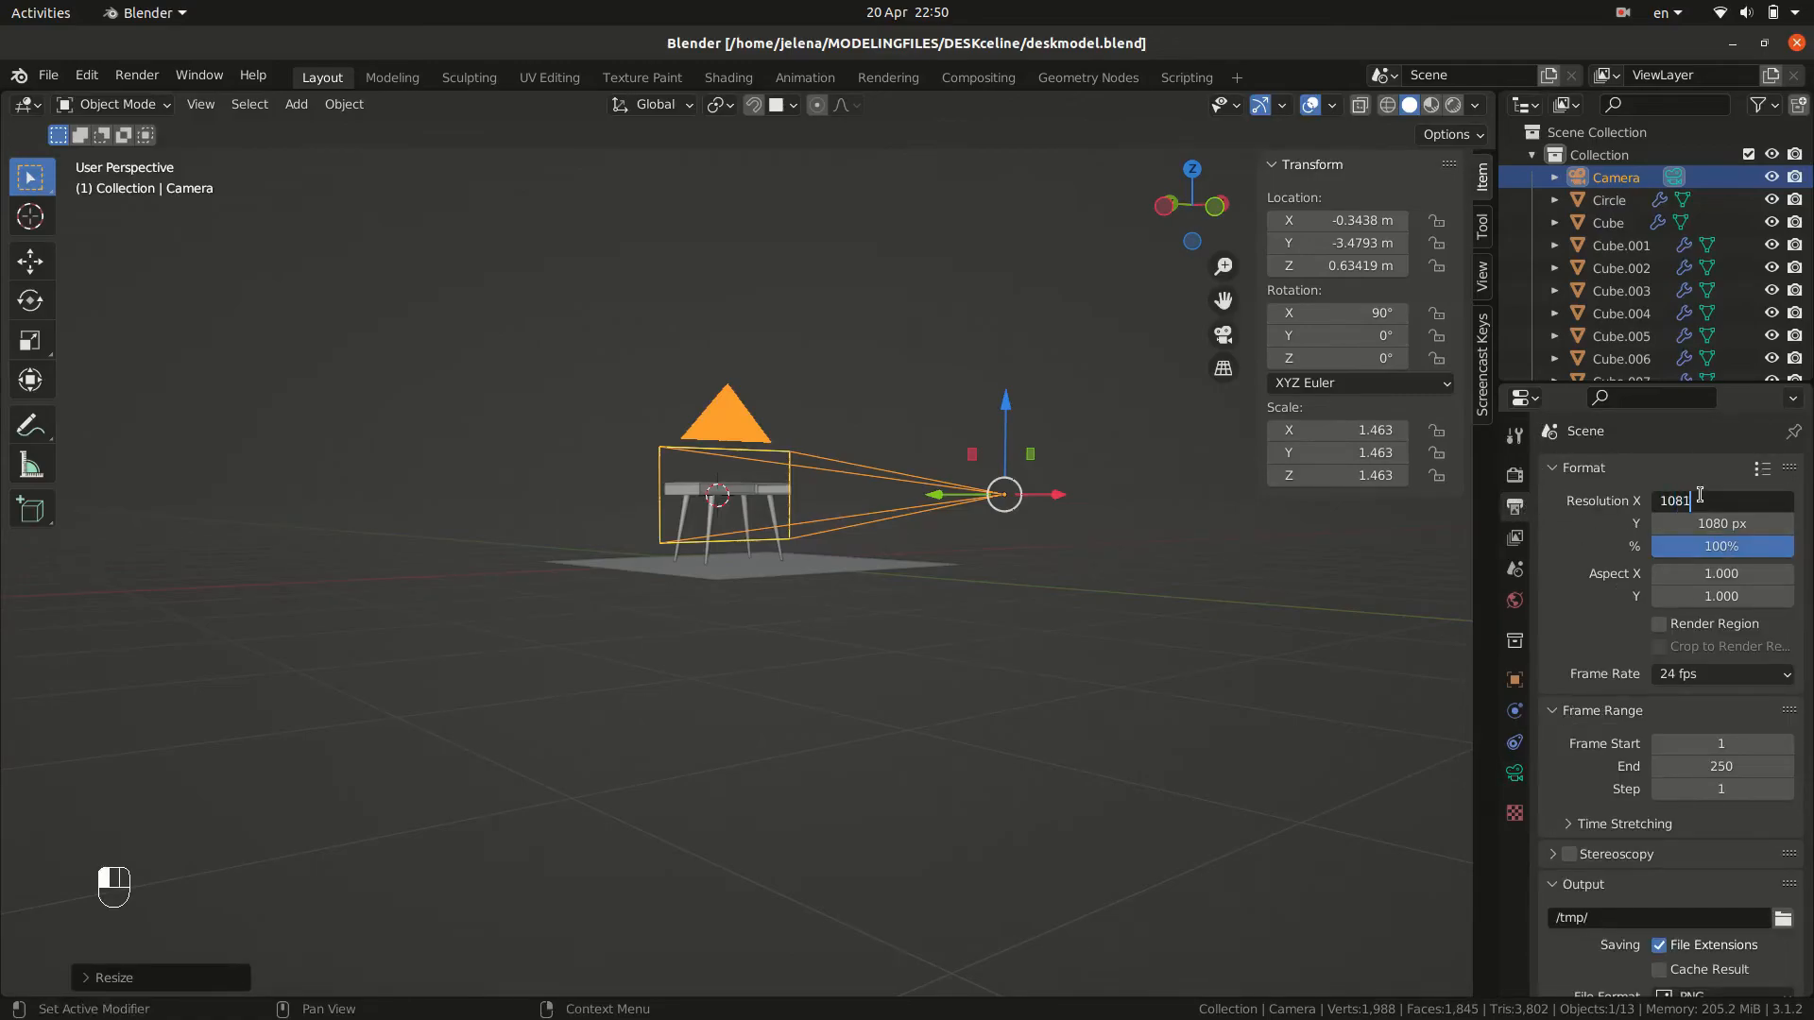
type("081")
key("Return")
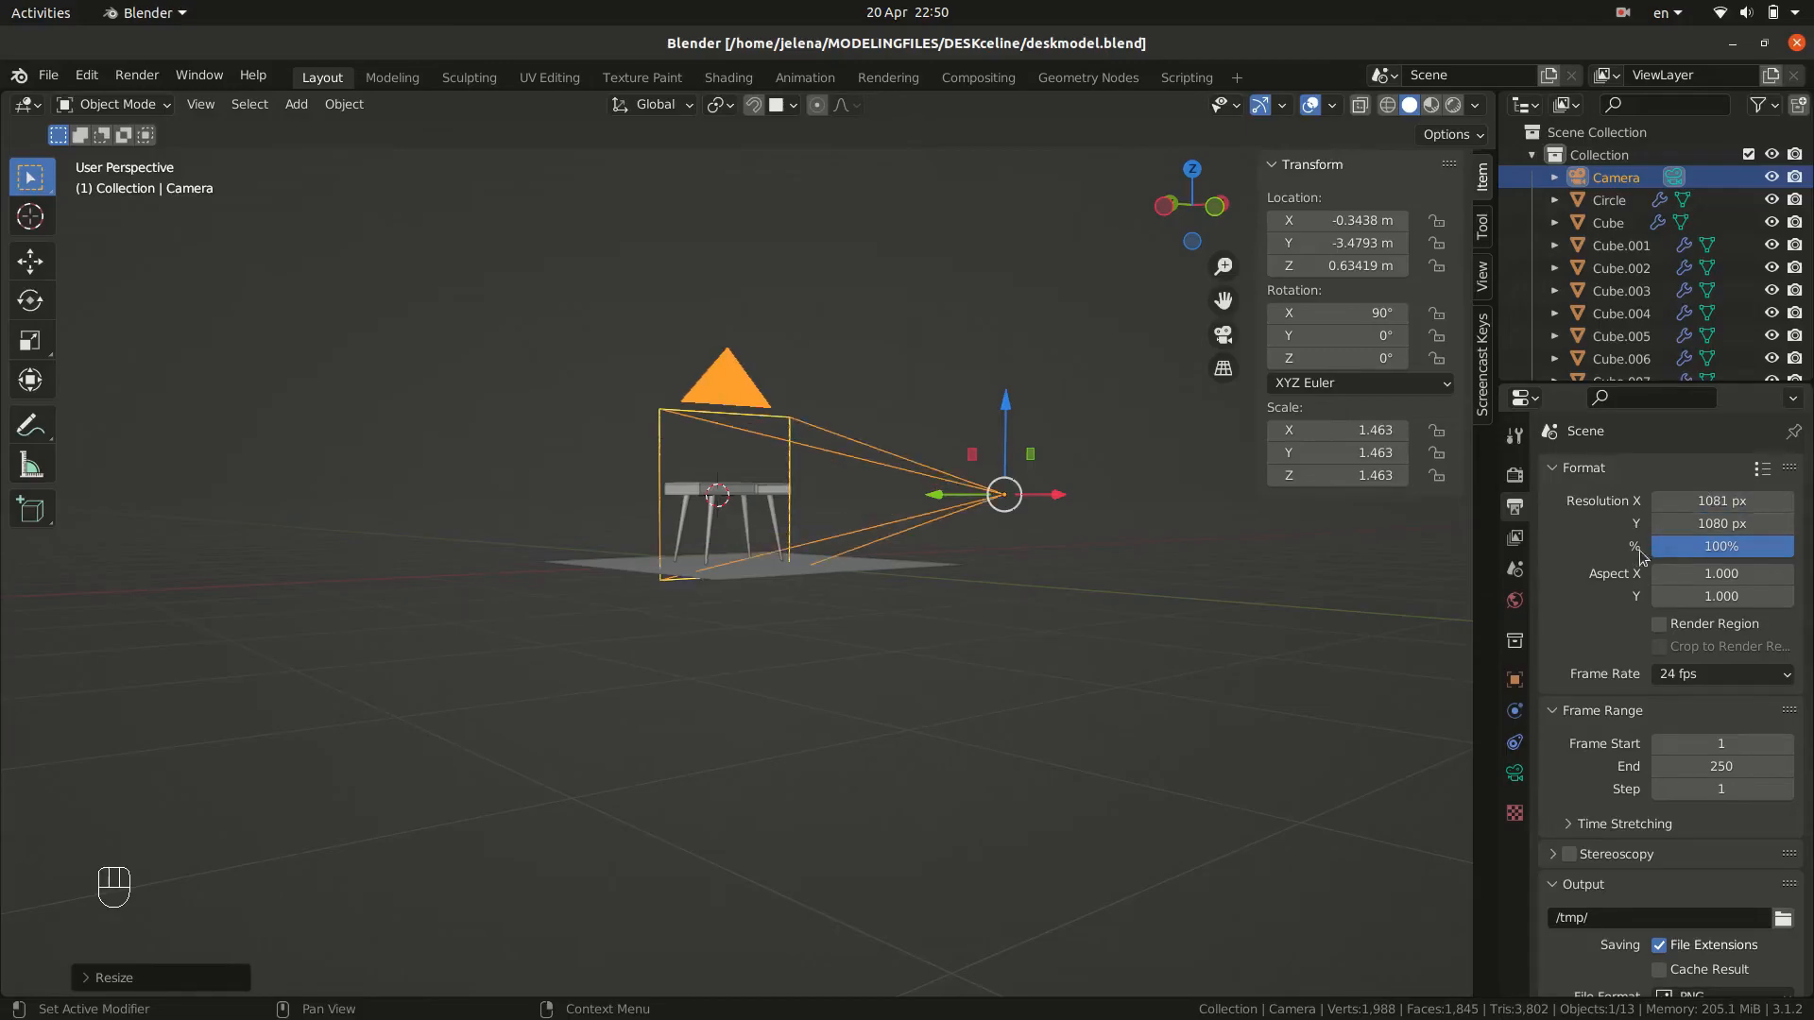
left_click(1513, 475)
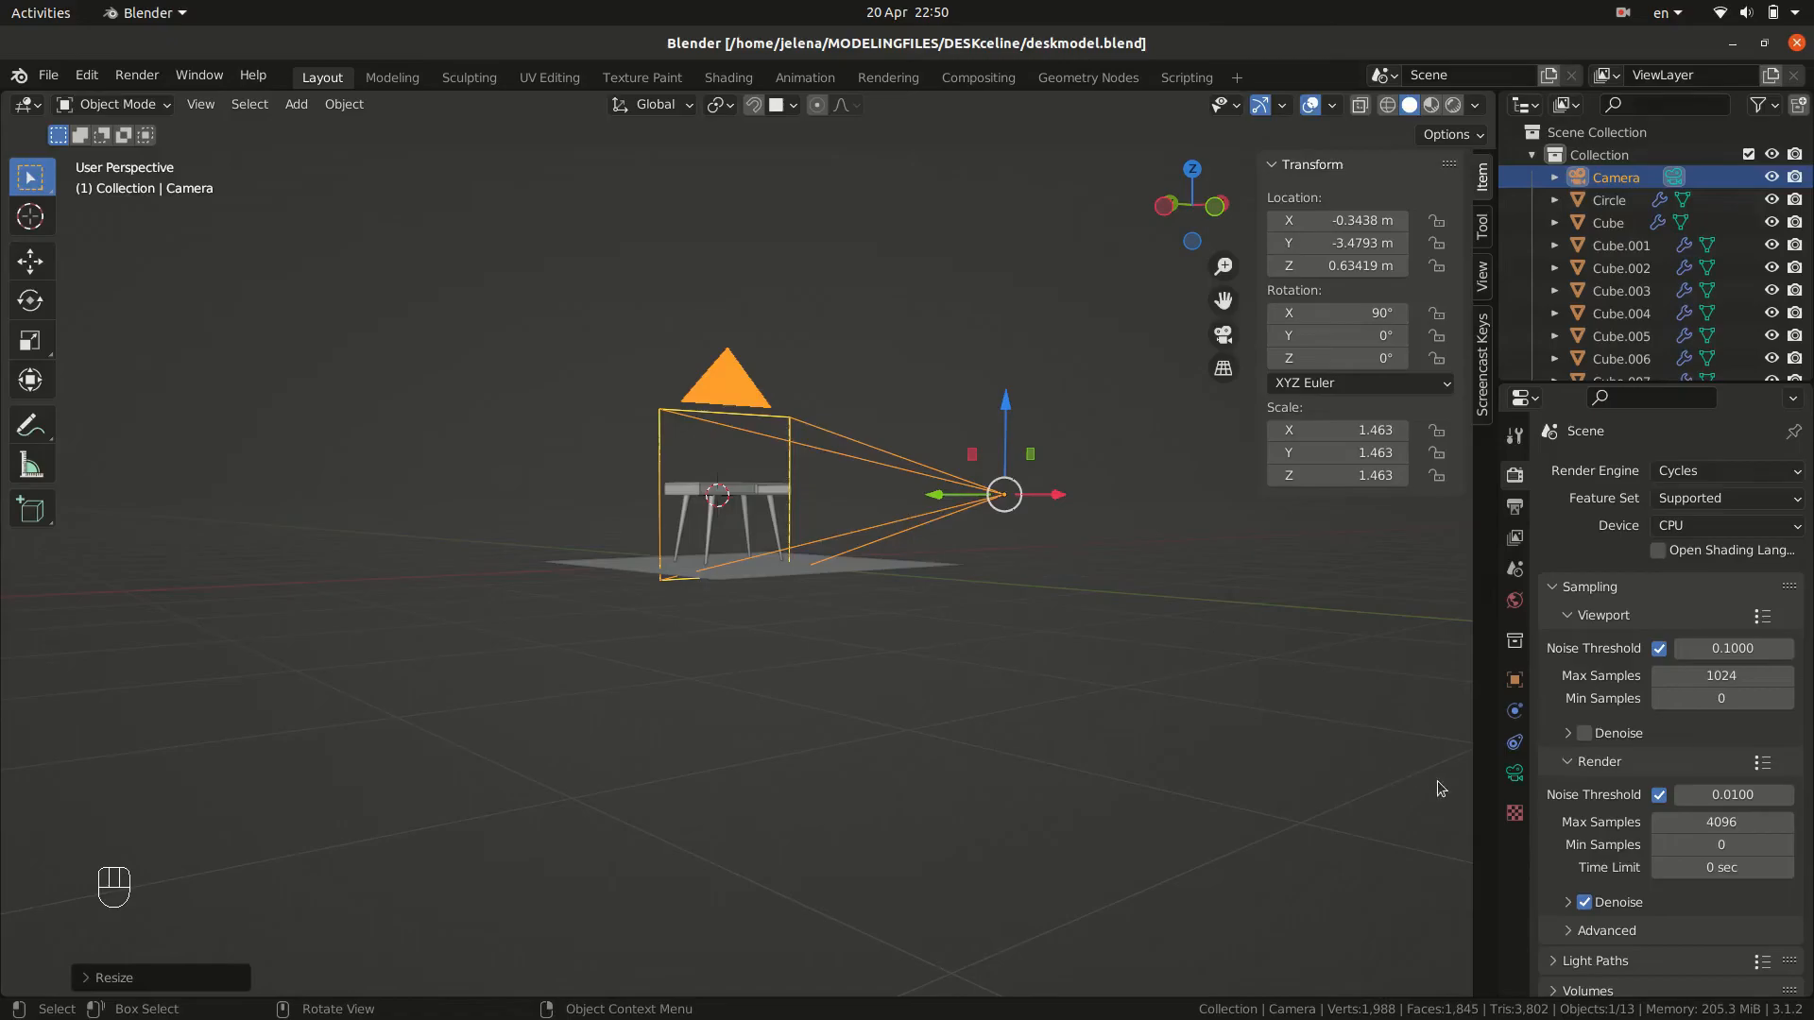
Frame the desk at an angle in camera view, placing the camera at about X 0.80, Y -3.20, Z 0.94 m, rotated 82.7° on X and 14.4° on Z.
key("KP_0")
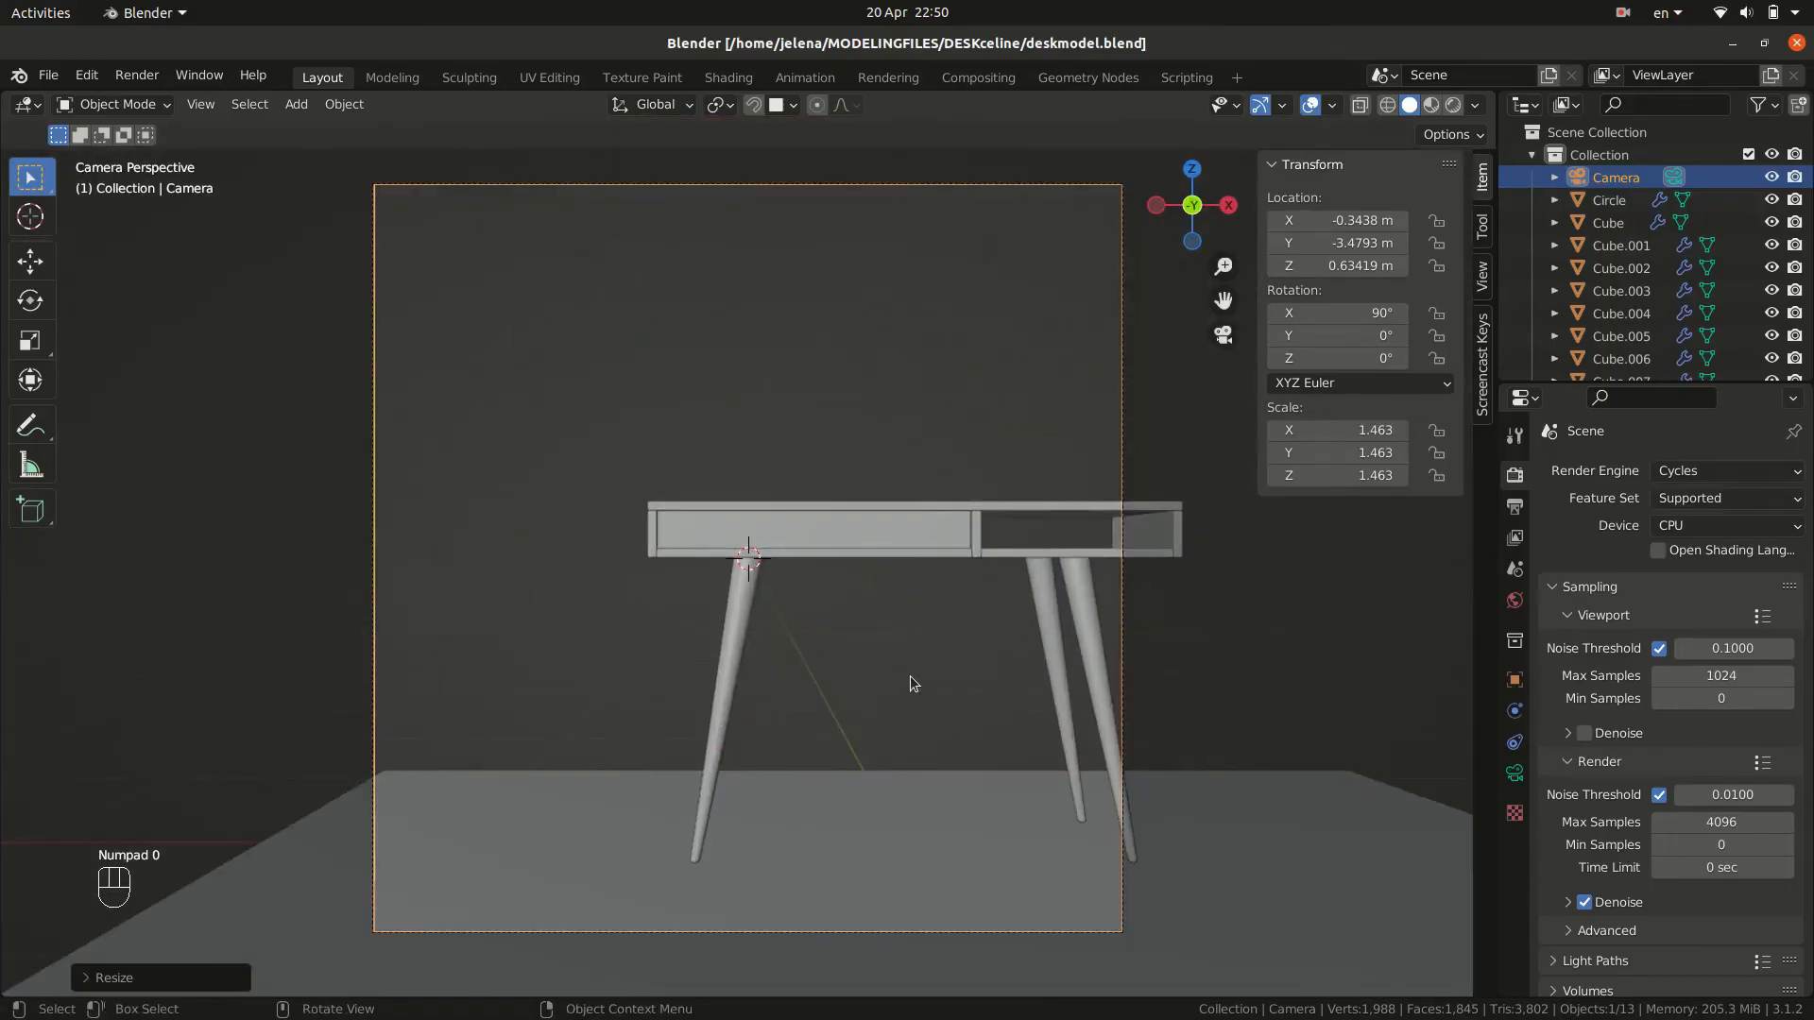
key("g")
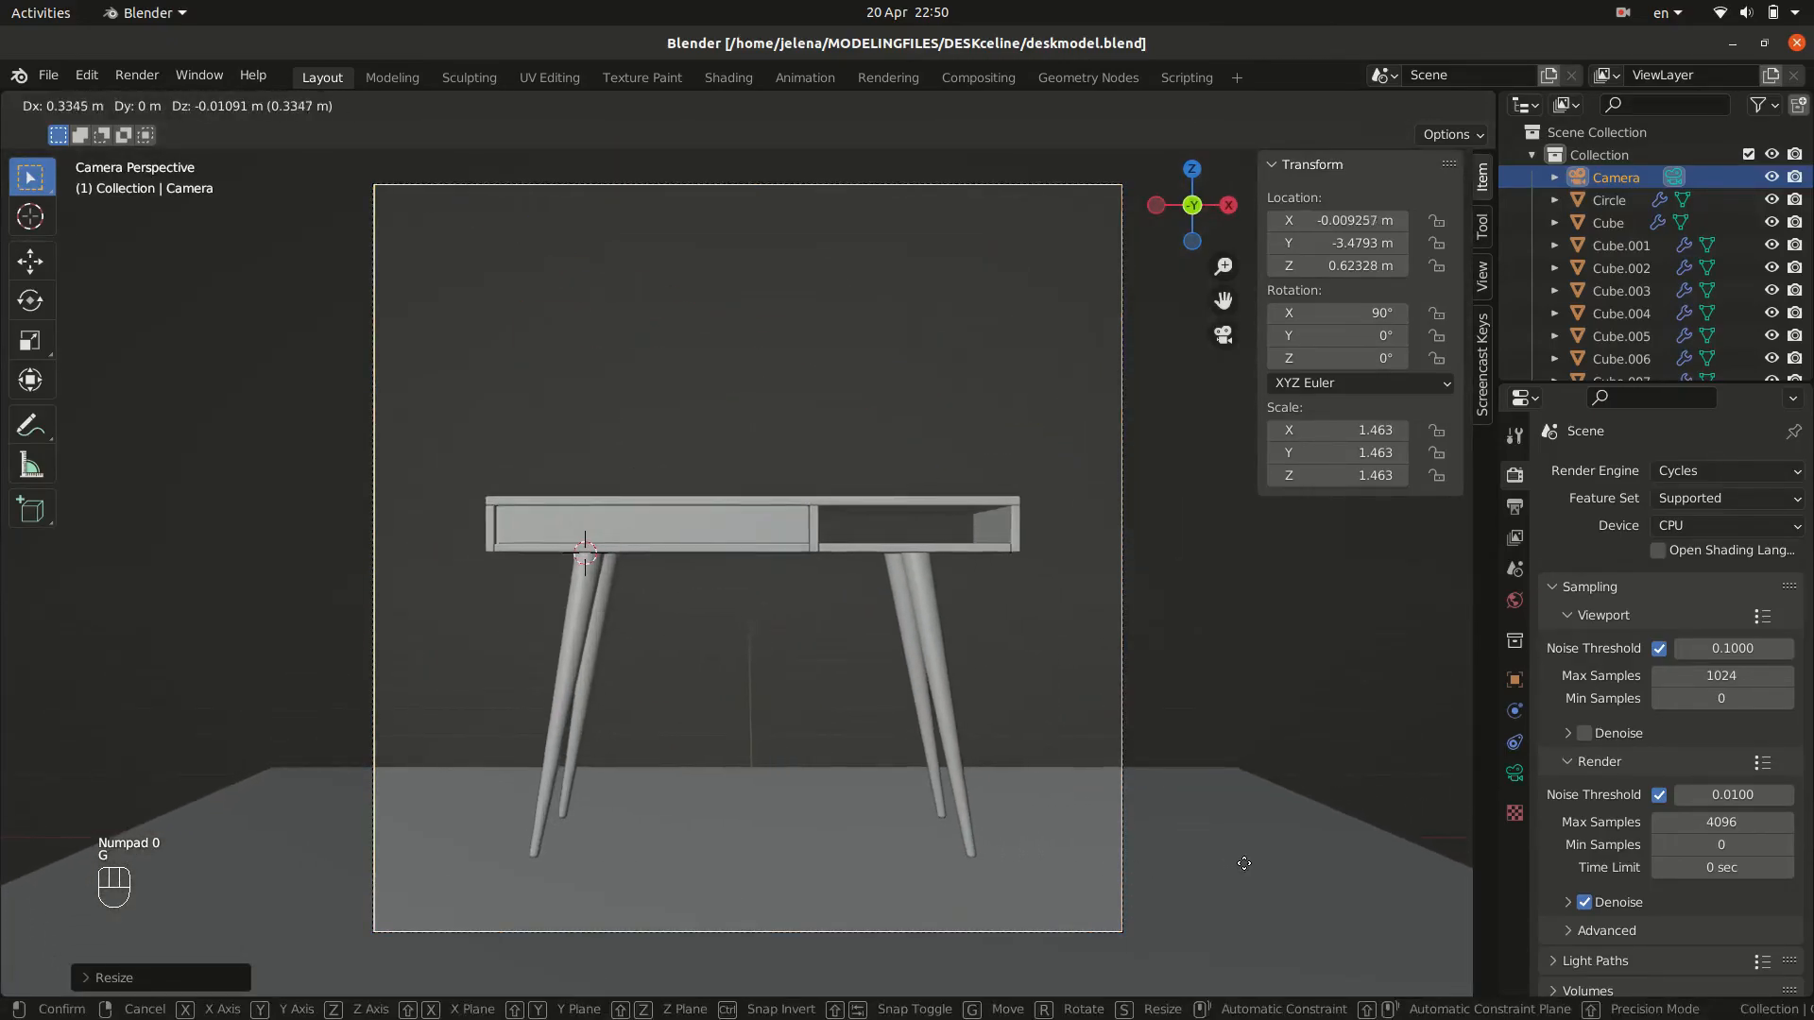
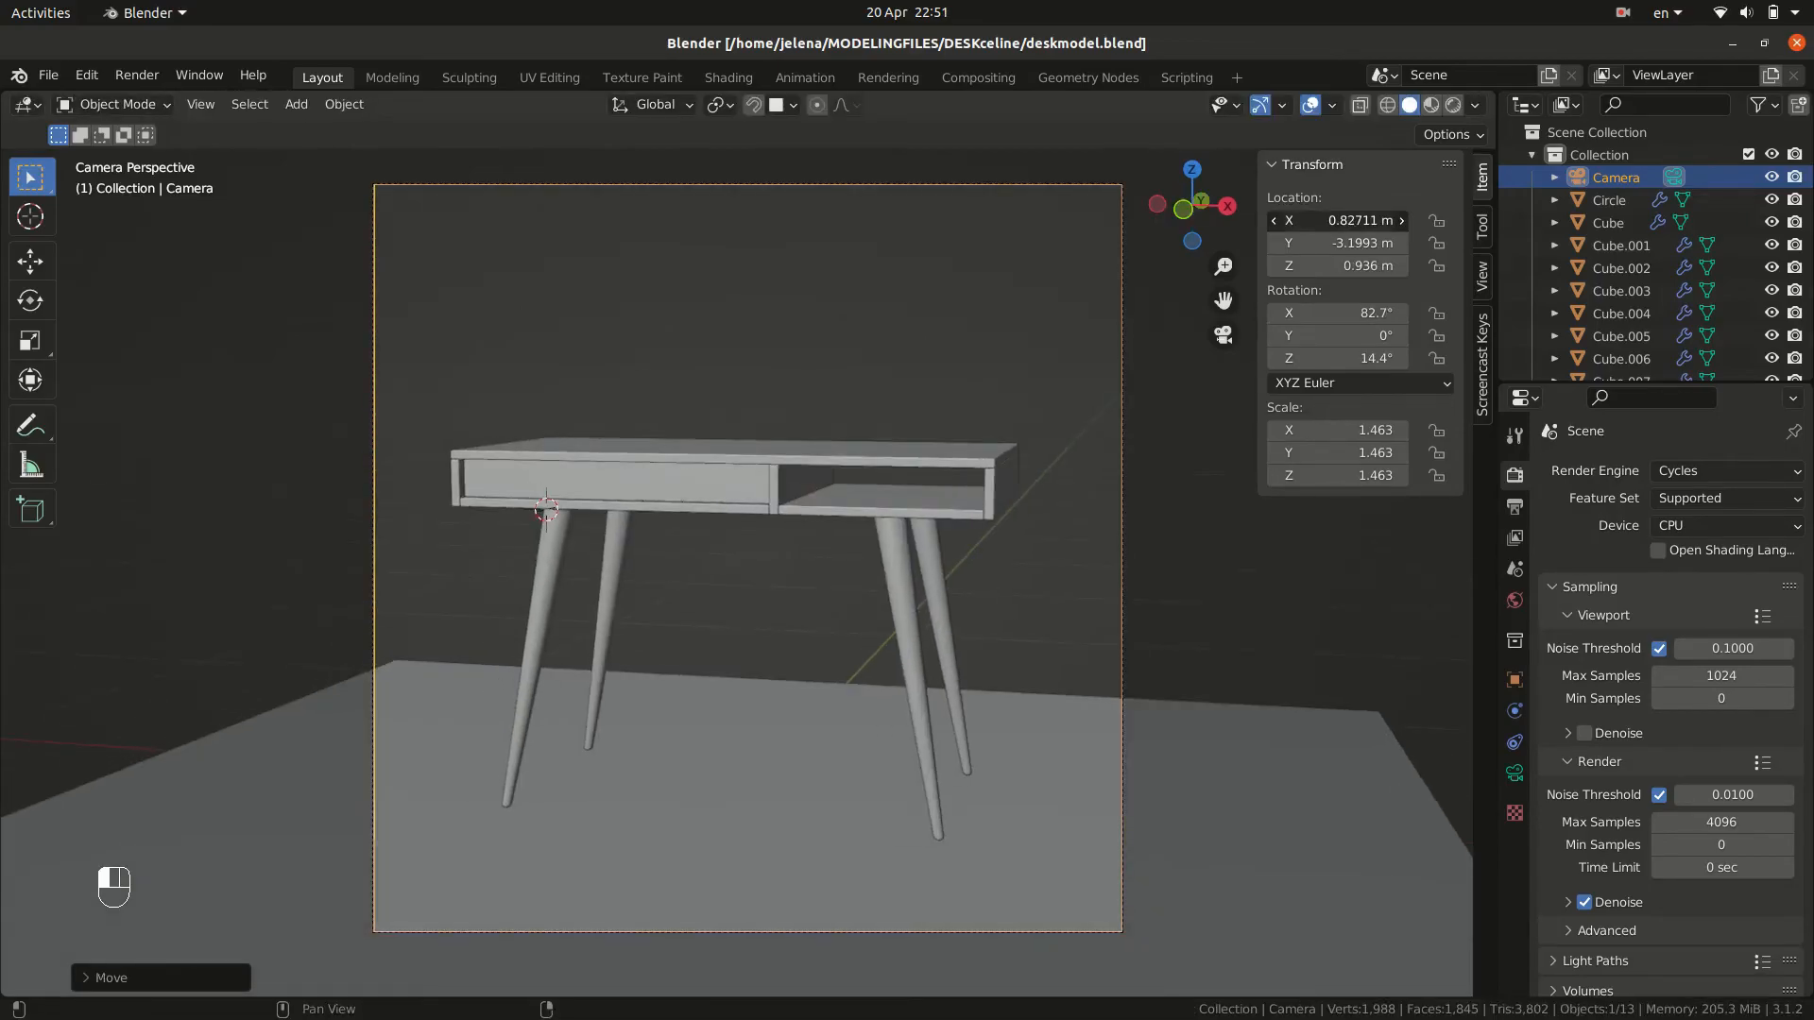
left_click_drag(1337, 221, 1330, 222)
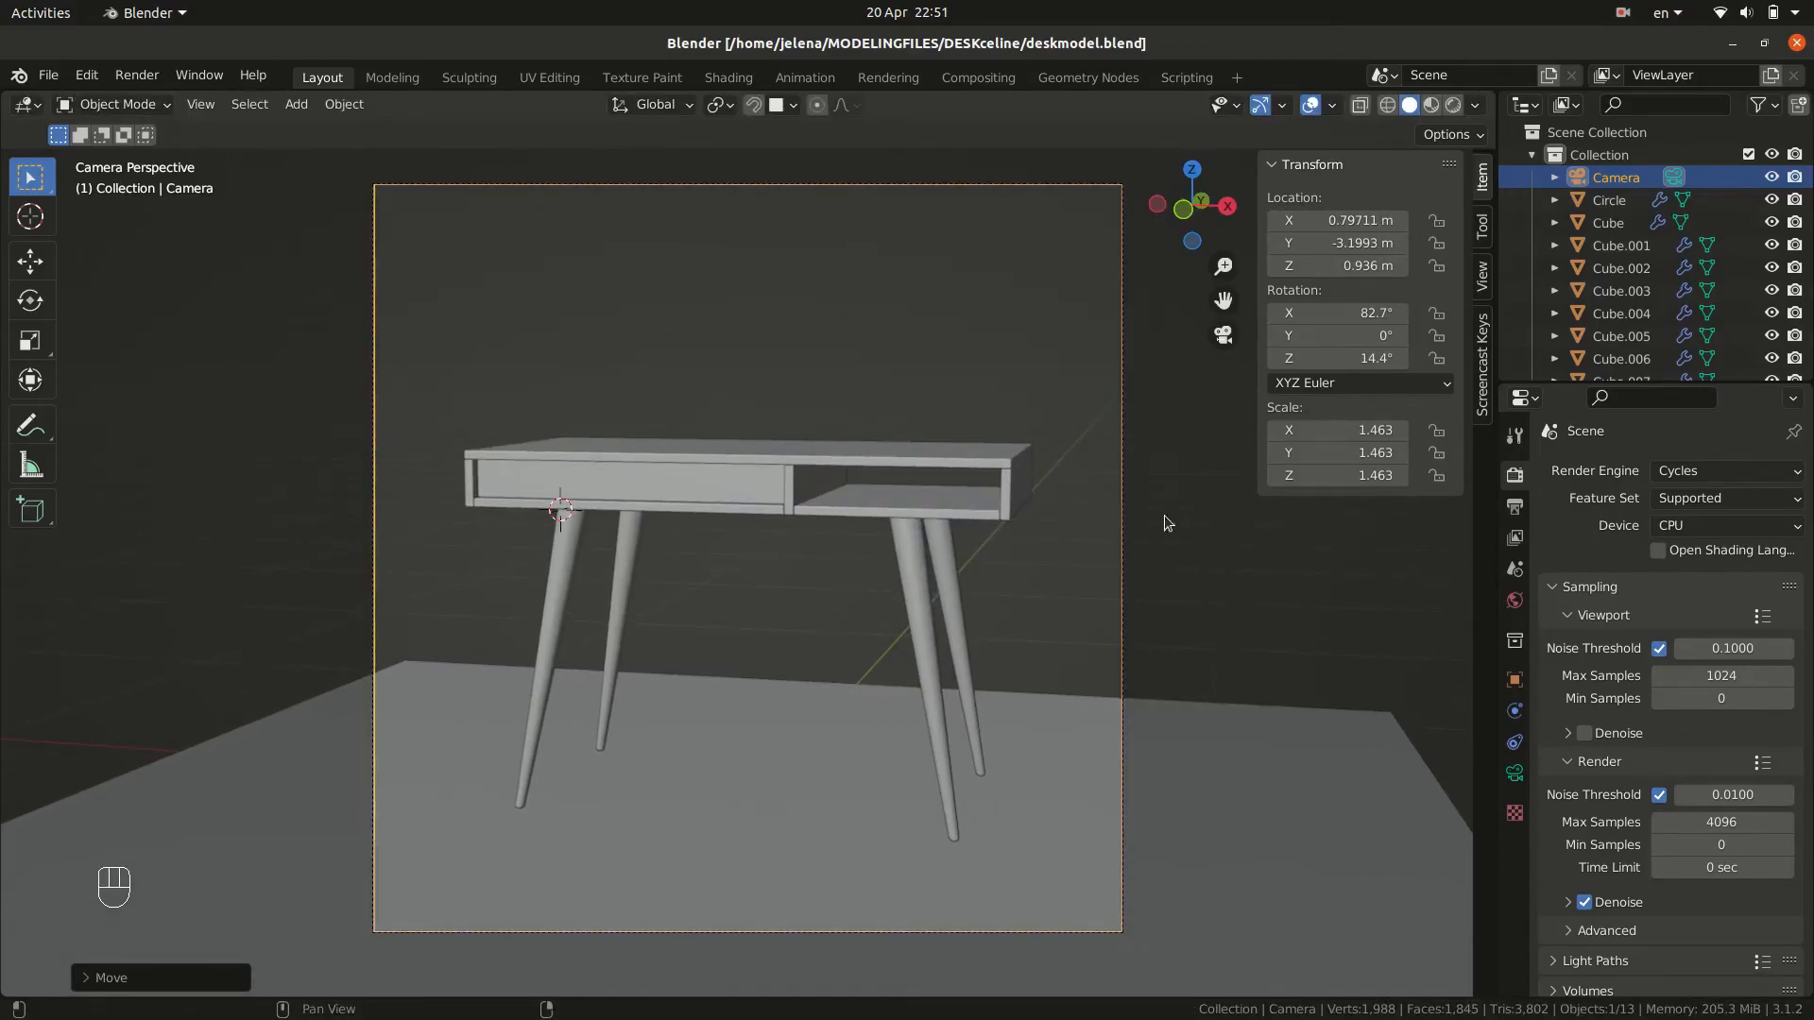
Move the floor plane along the X axis to about -0.26 m.
left_click(1334, 817)
key("g")
key("x")
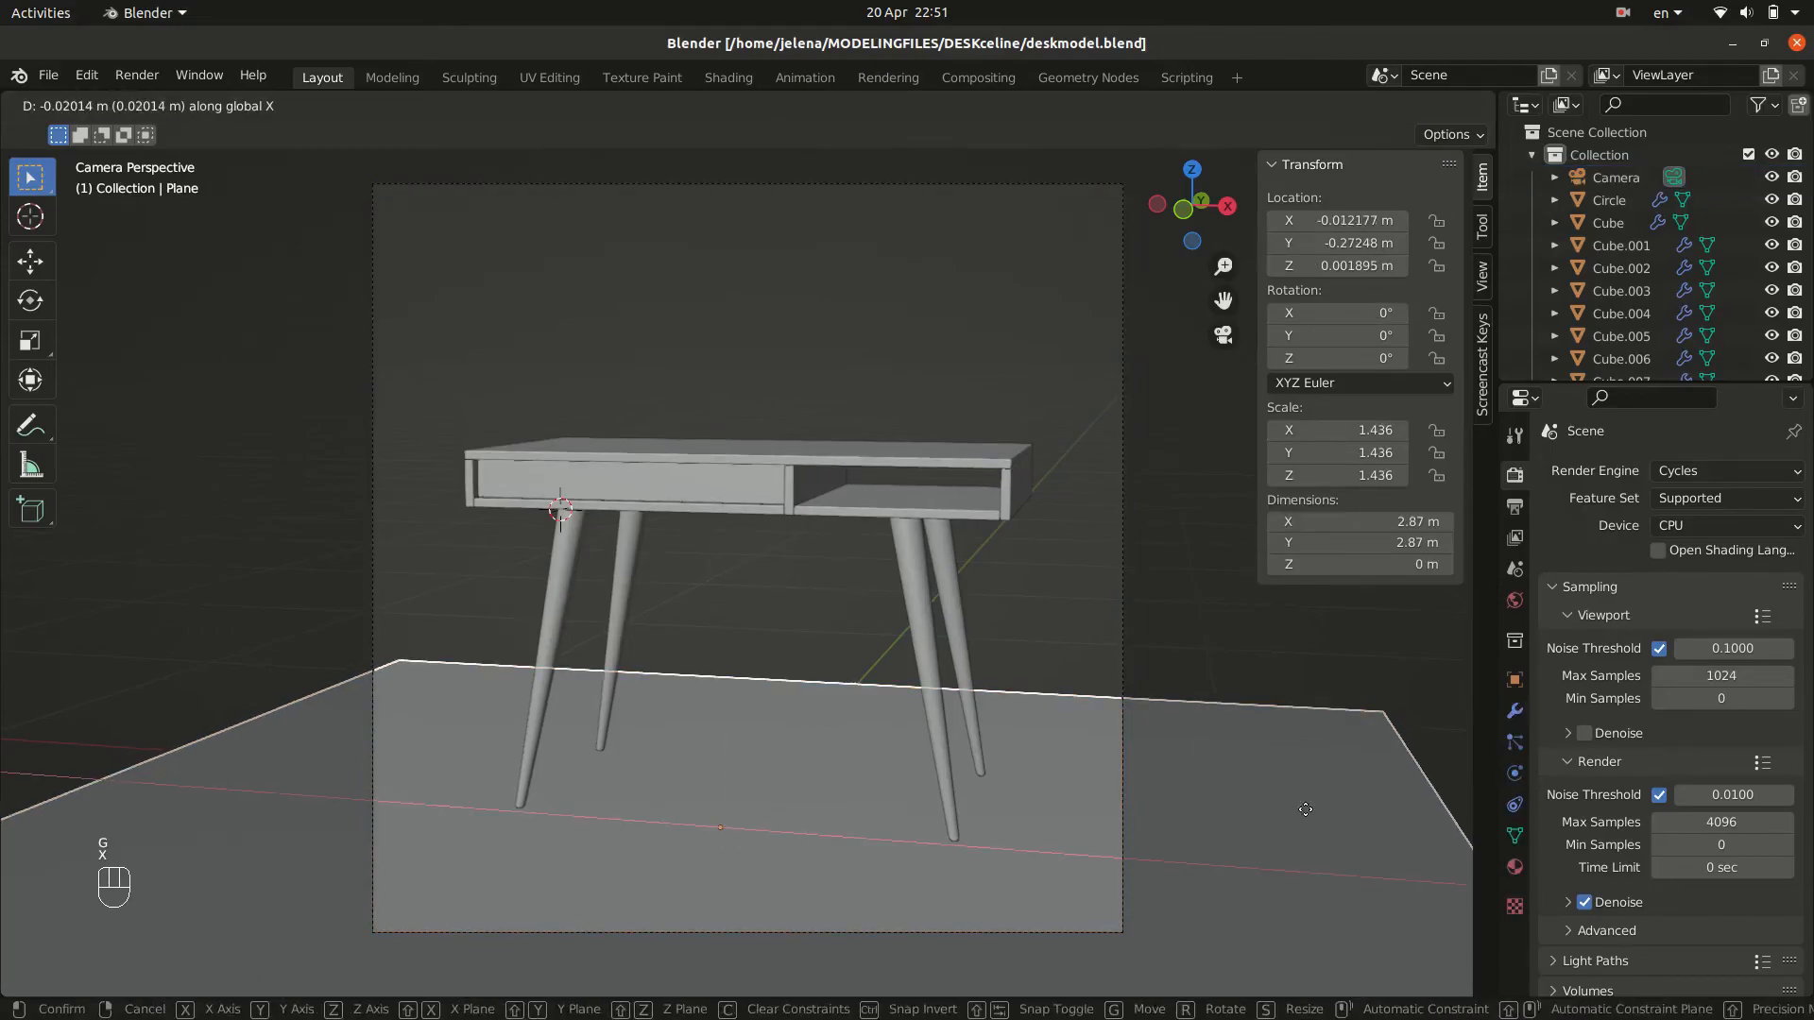
left_click(1209, 788)
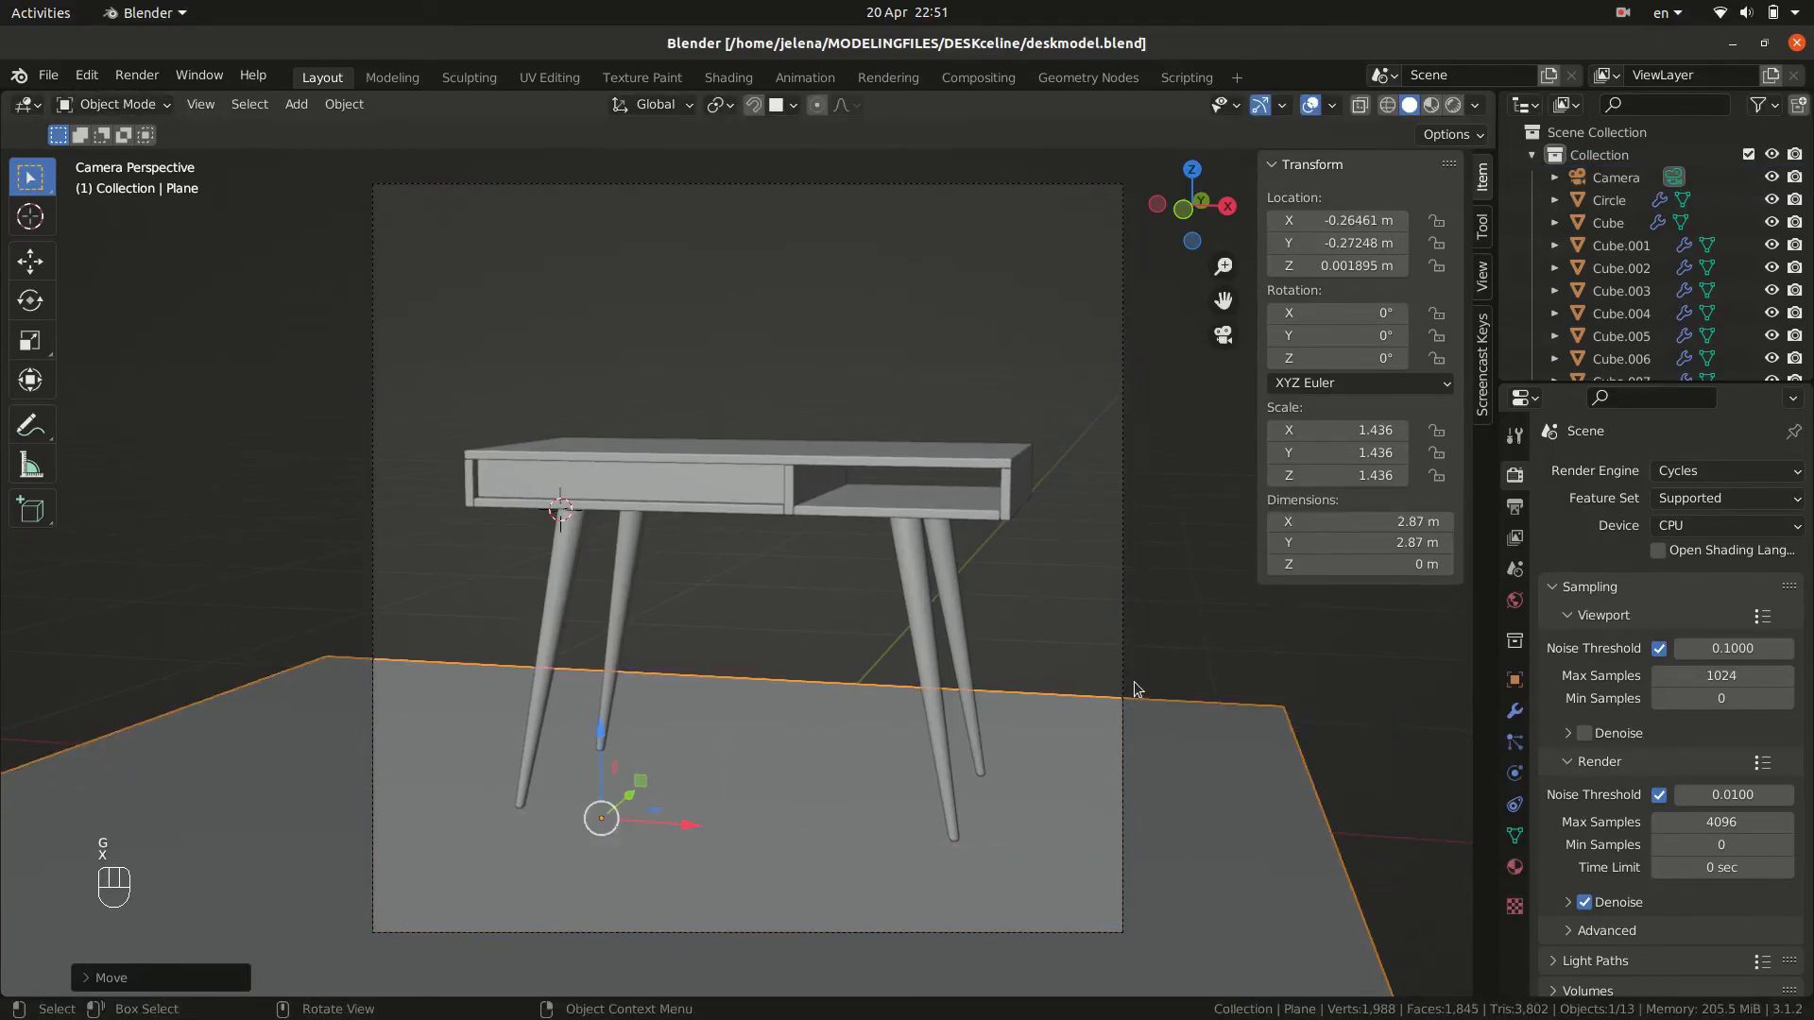
Define a render region that encloses the whole camera frame.
scroll(663, 563, "down", 1)
scroll(726, 596, "down", 1)
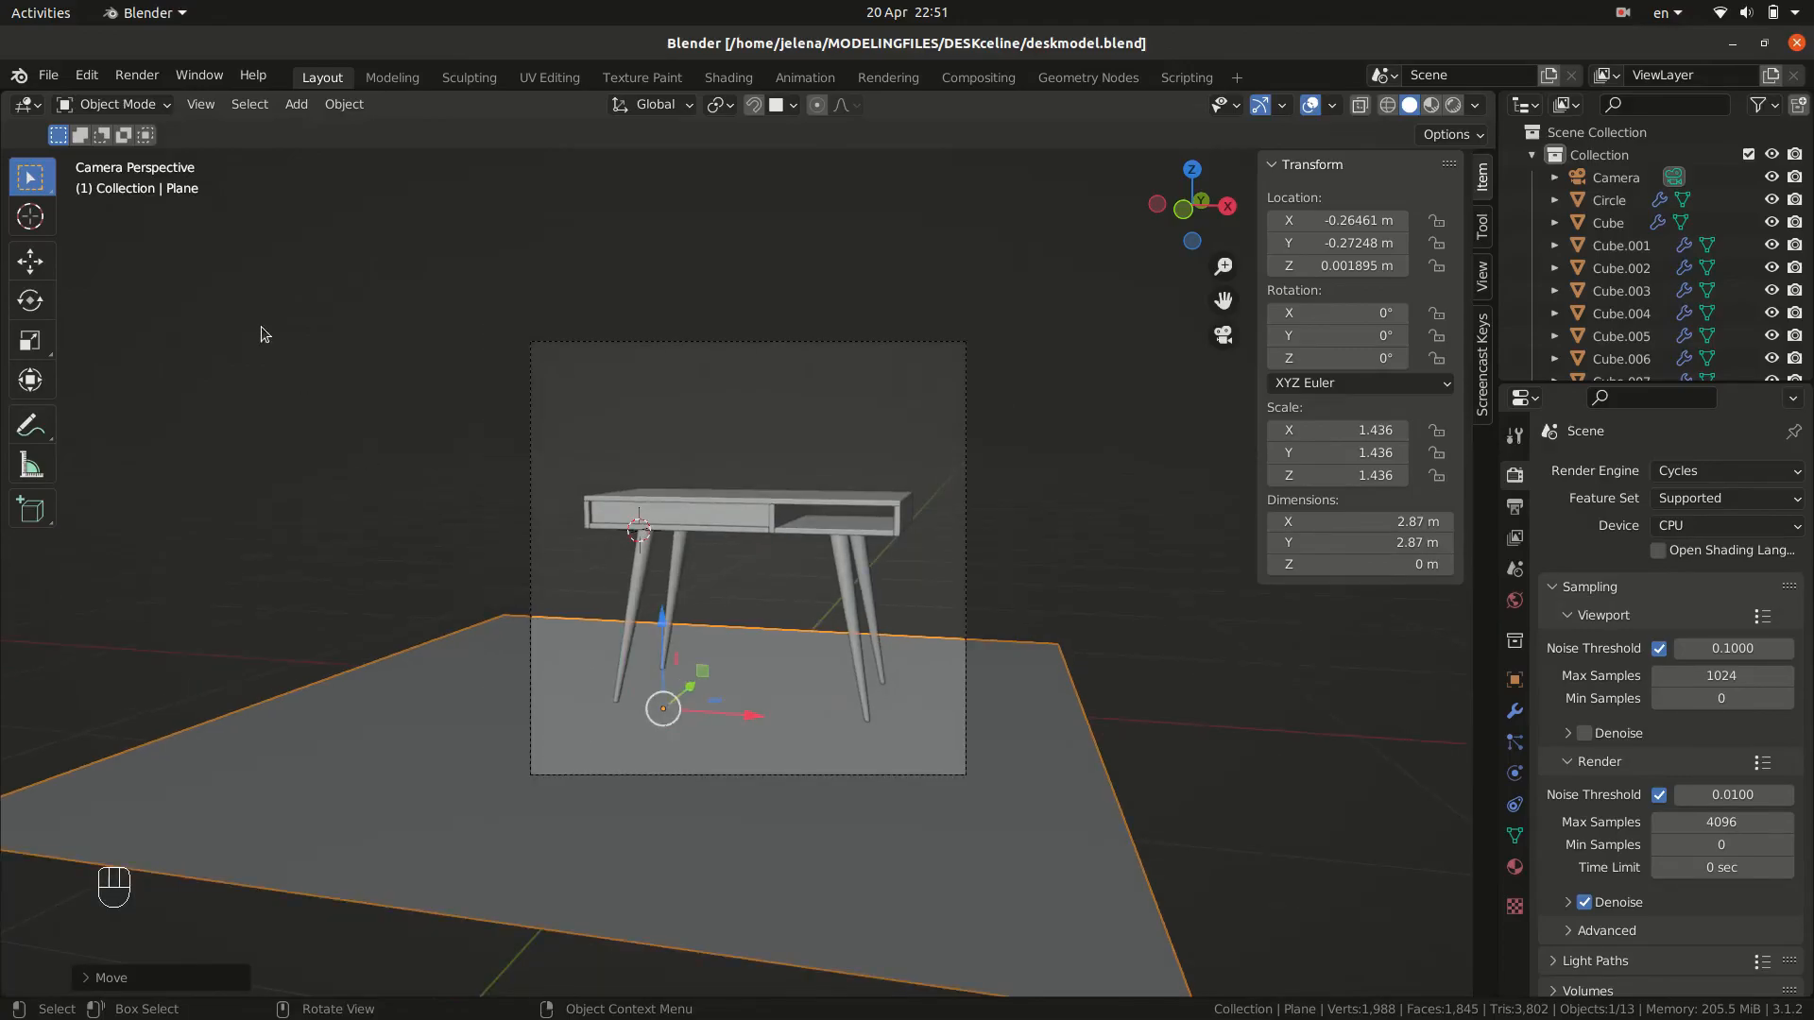
key("ctrl+b")
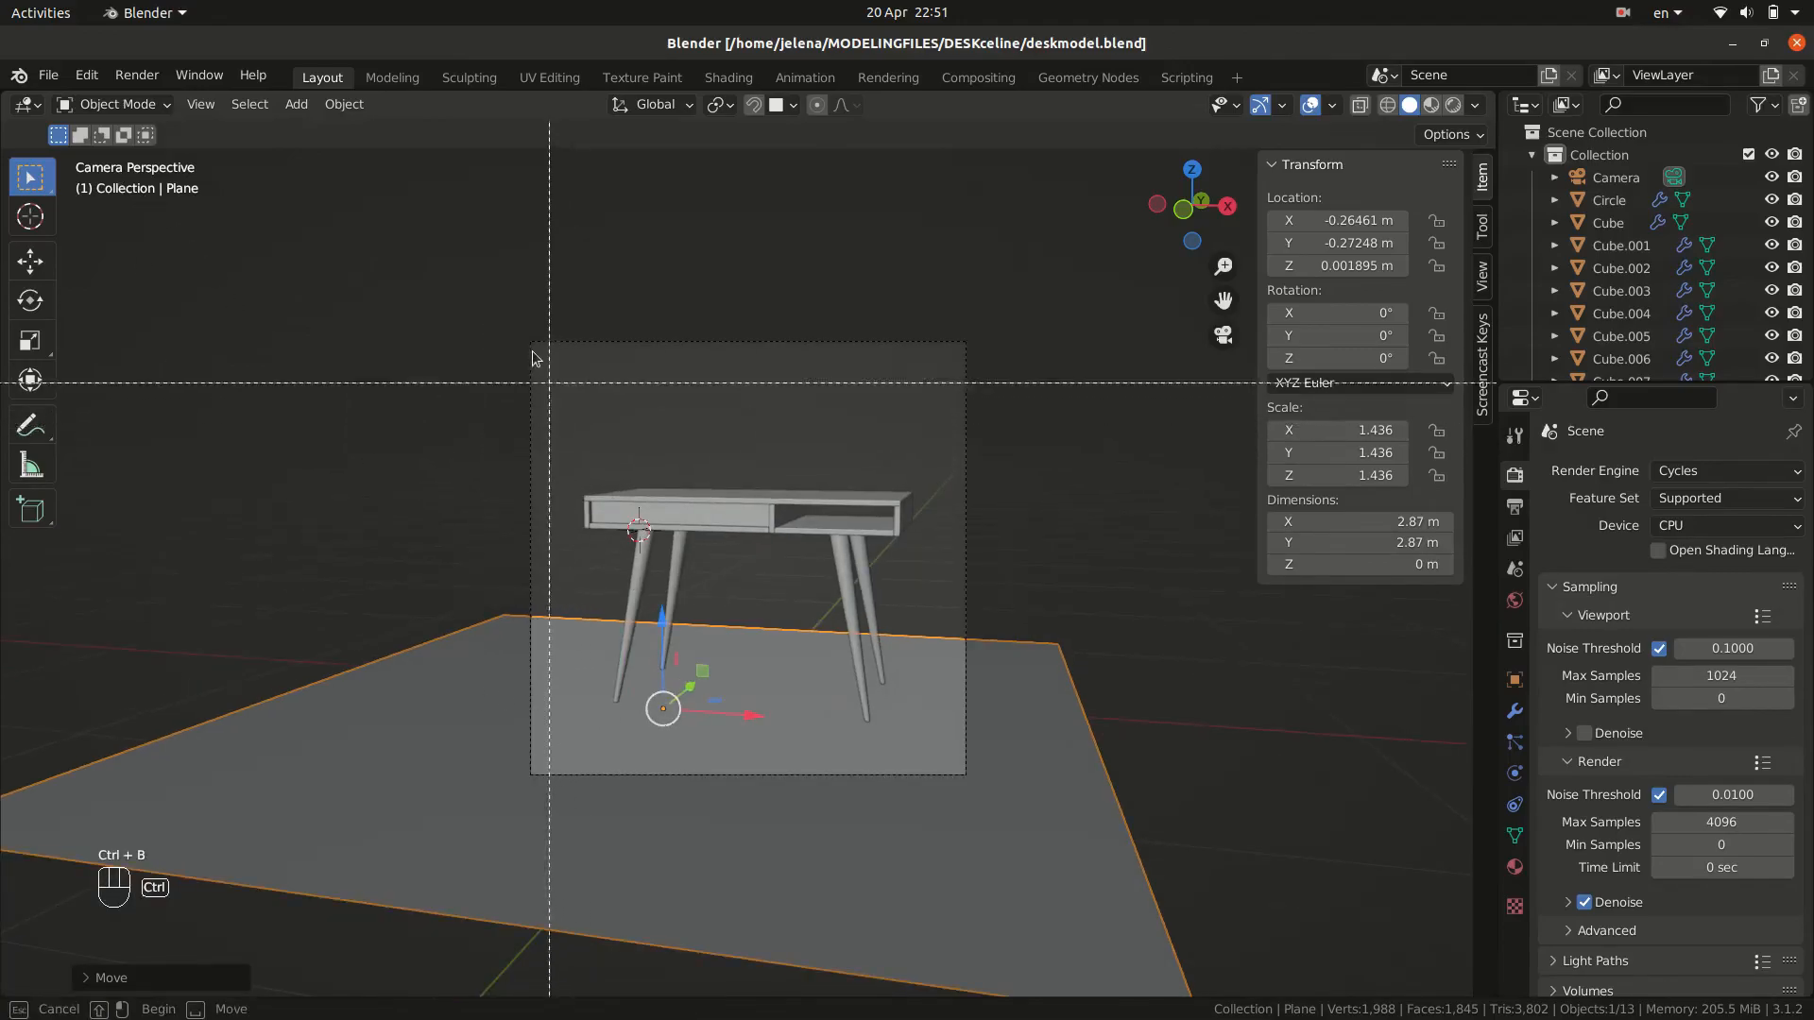
key("Escape")
key("ctrl+b")
left_click_drag(520, 336, 980, 786)
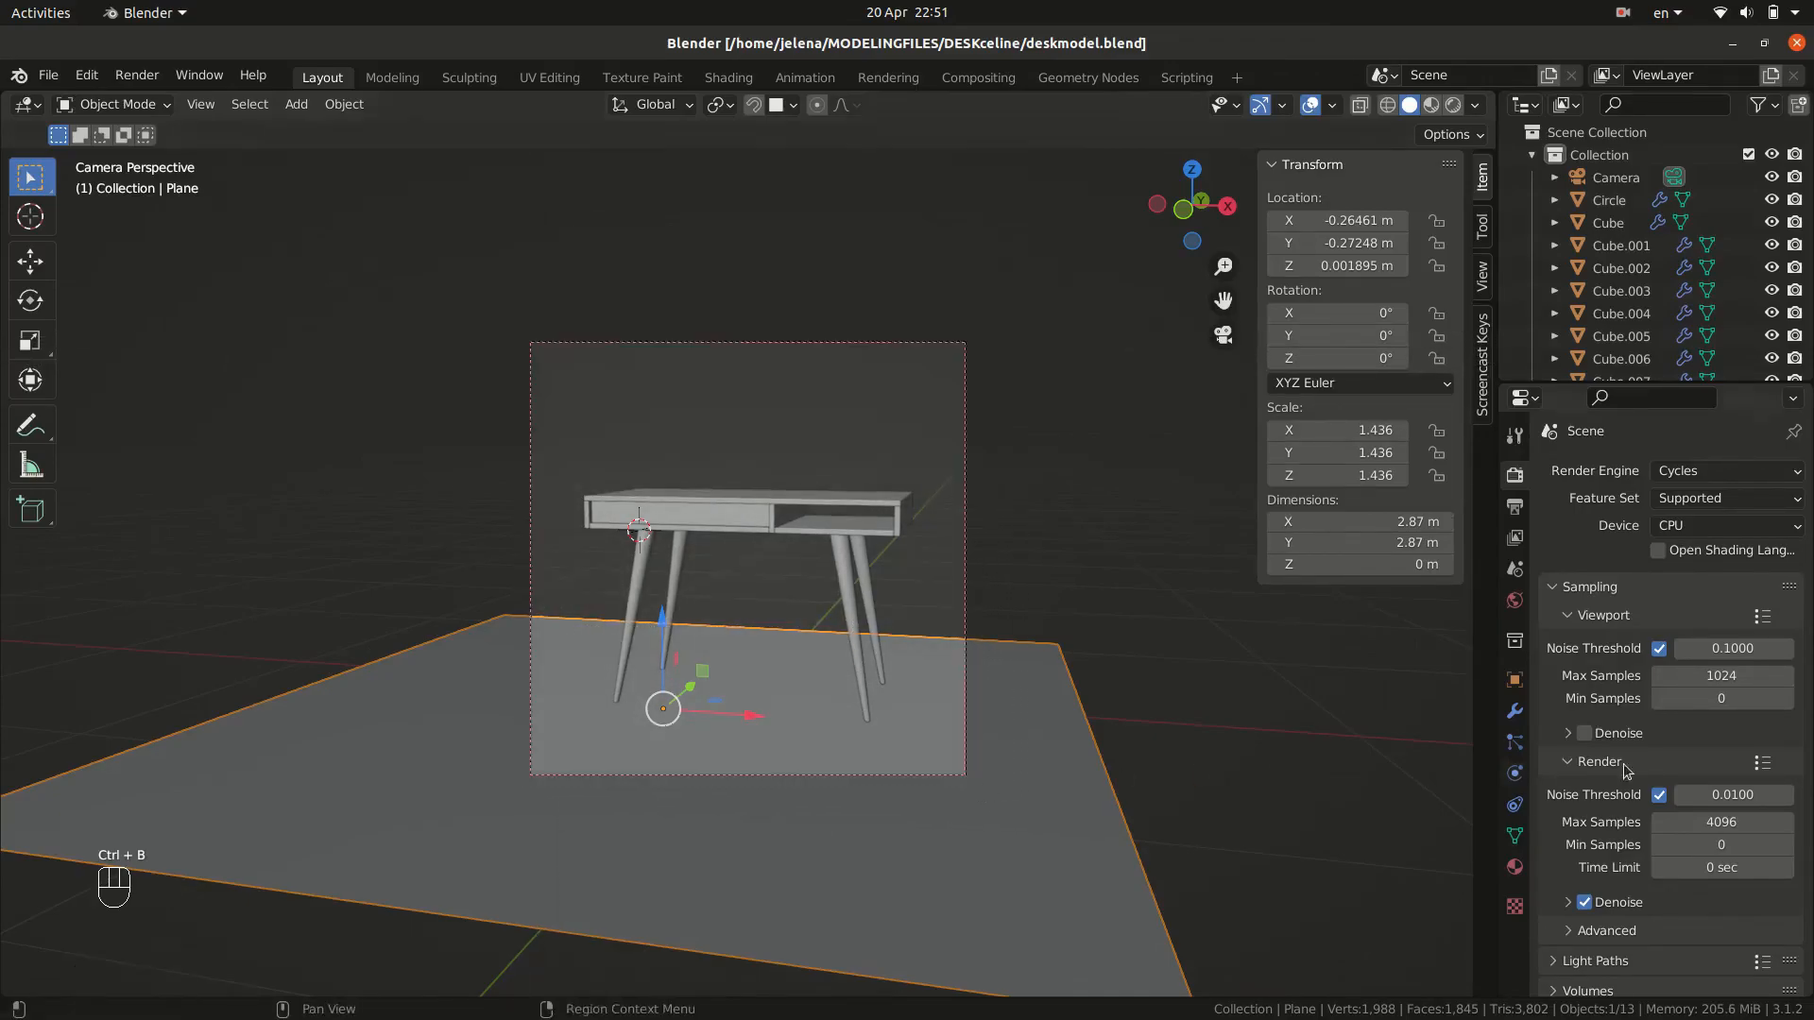
Set the maximum samples to 124 for both viewport and final render, and open the output settings.
left_click(1760, 675)
type("124")
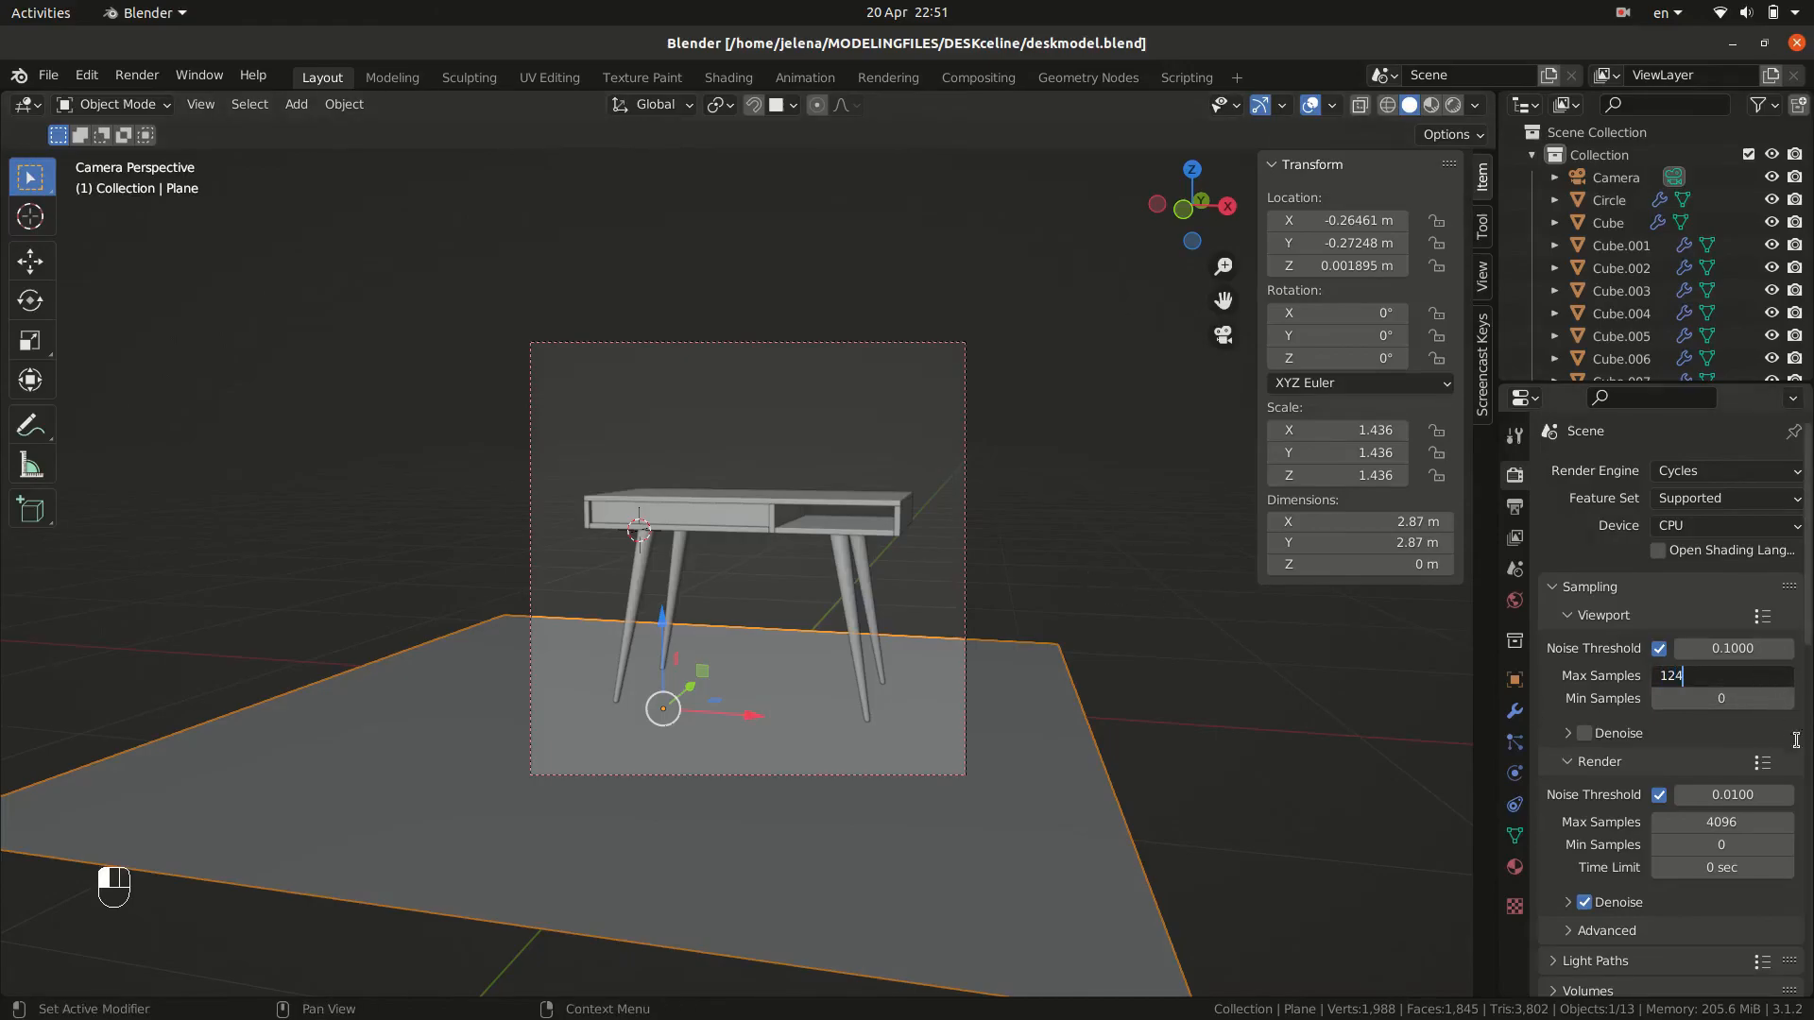
key("Return")
left_click(1744, 822)
type("124")
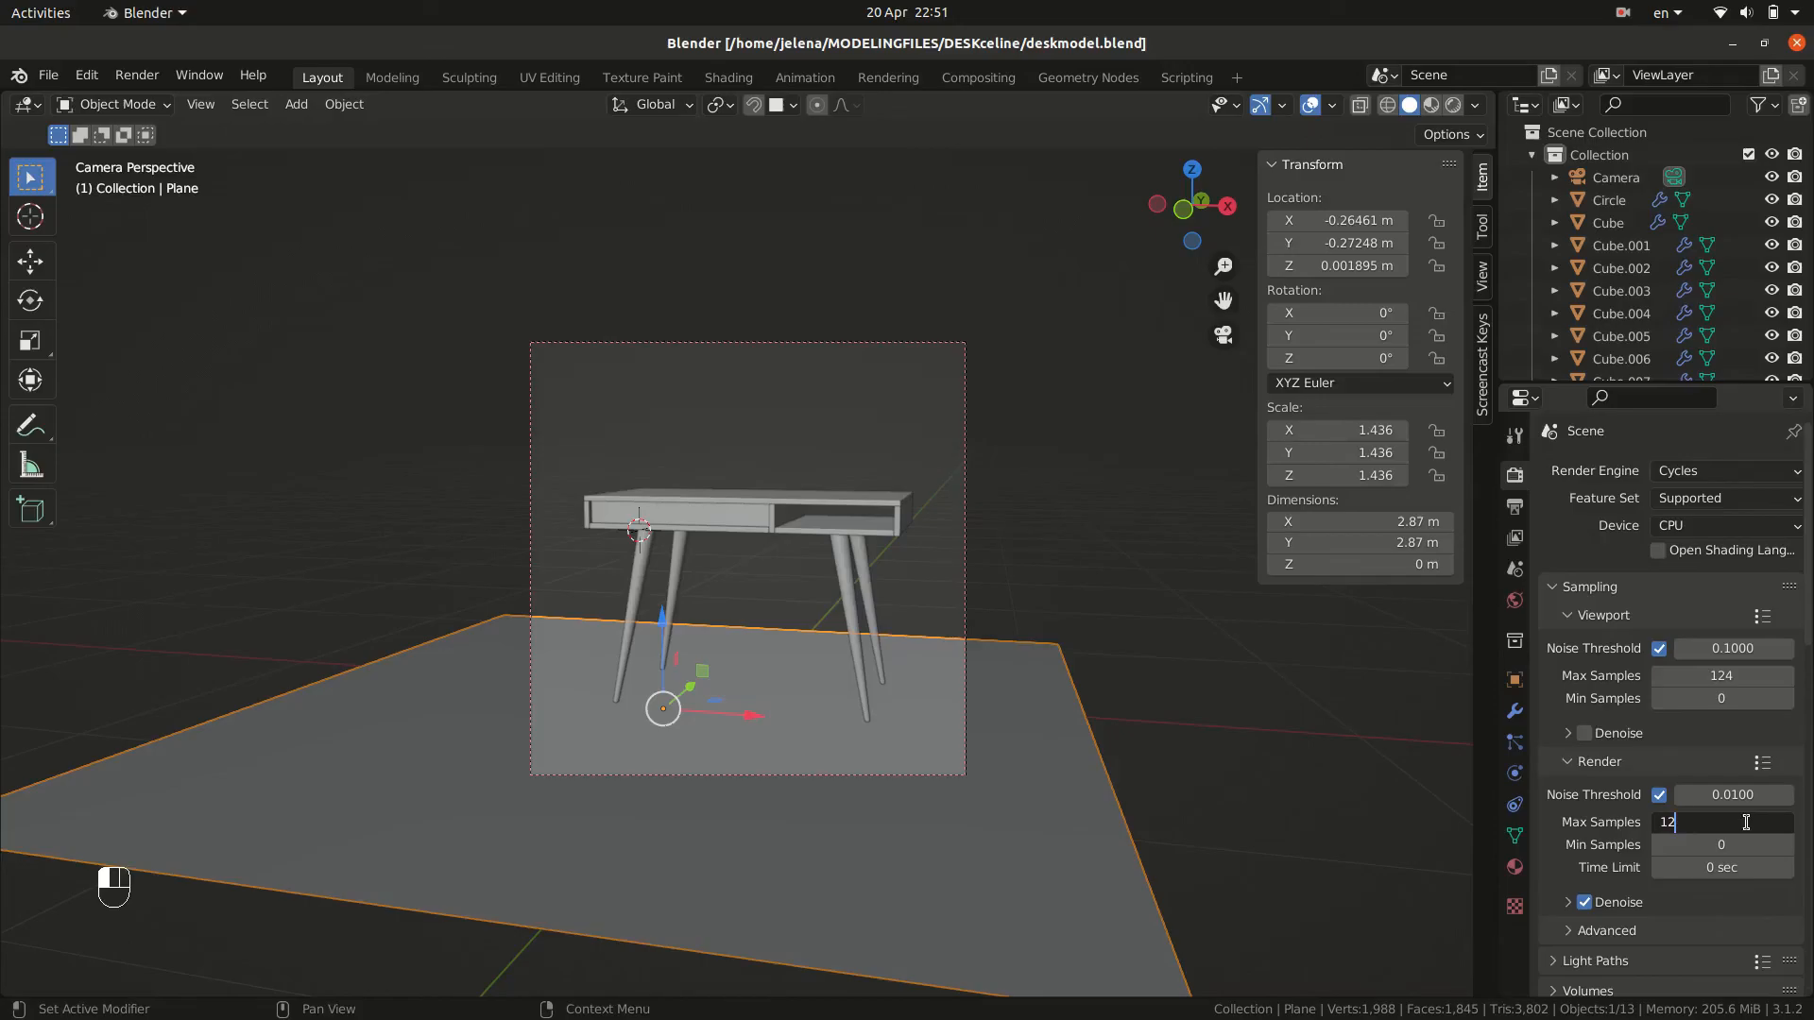
key("Return")
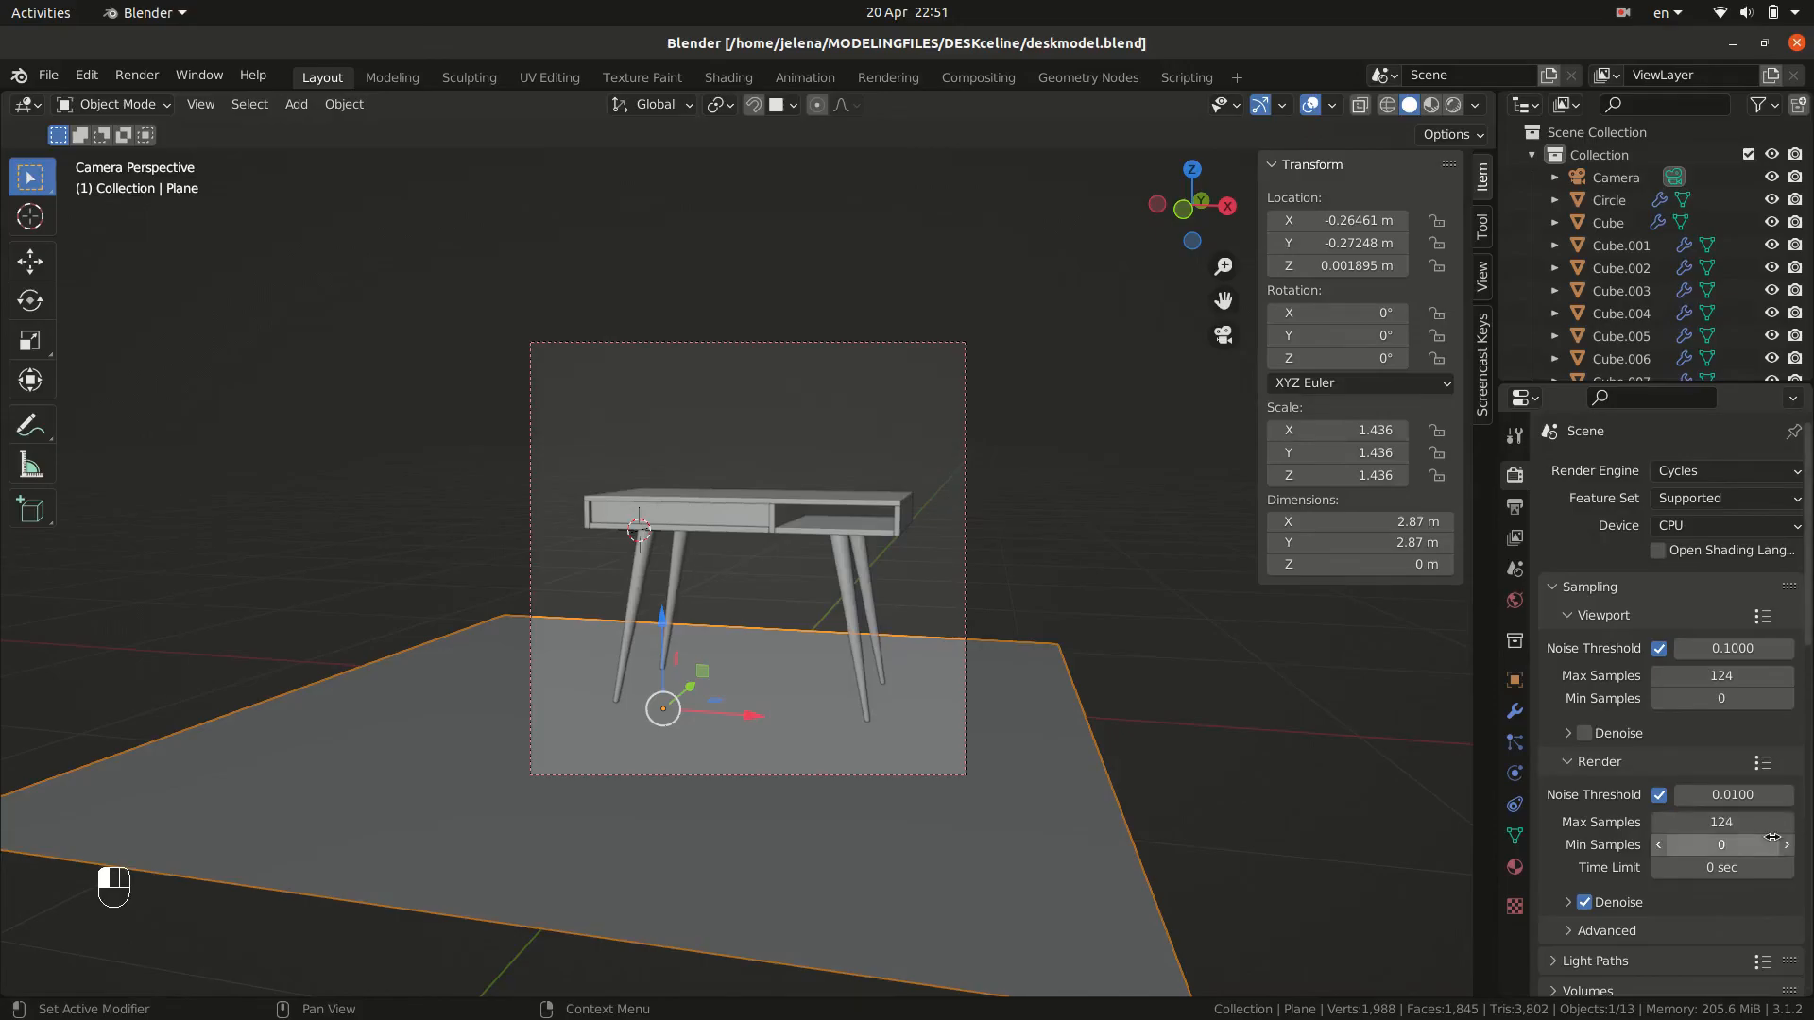
left_click(1515, 508)
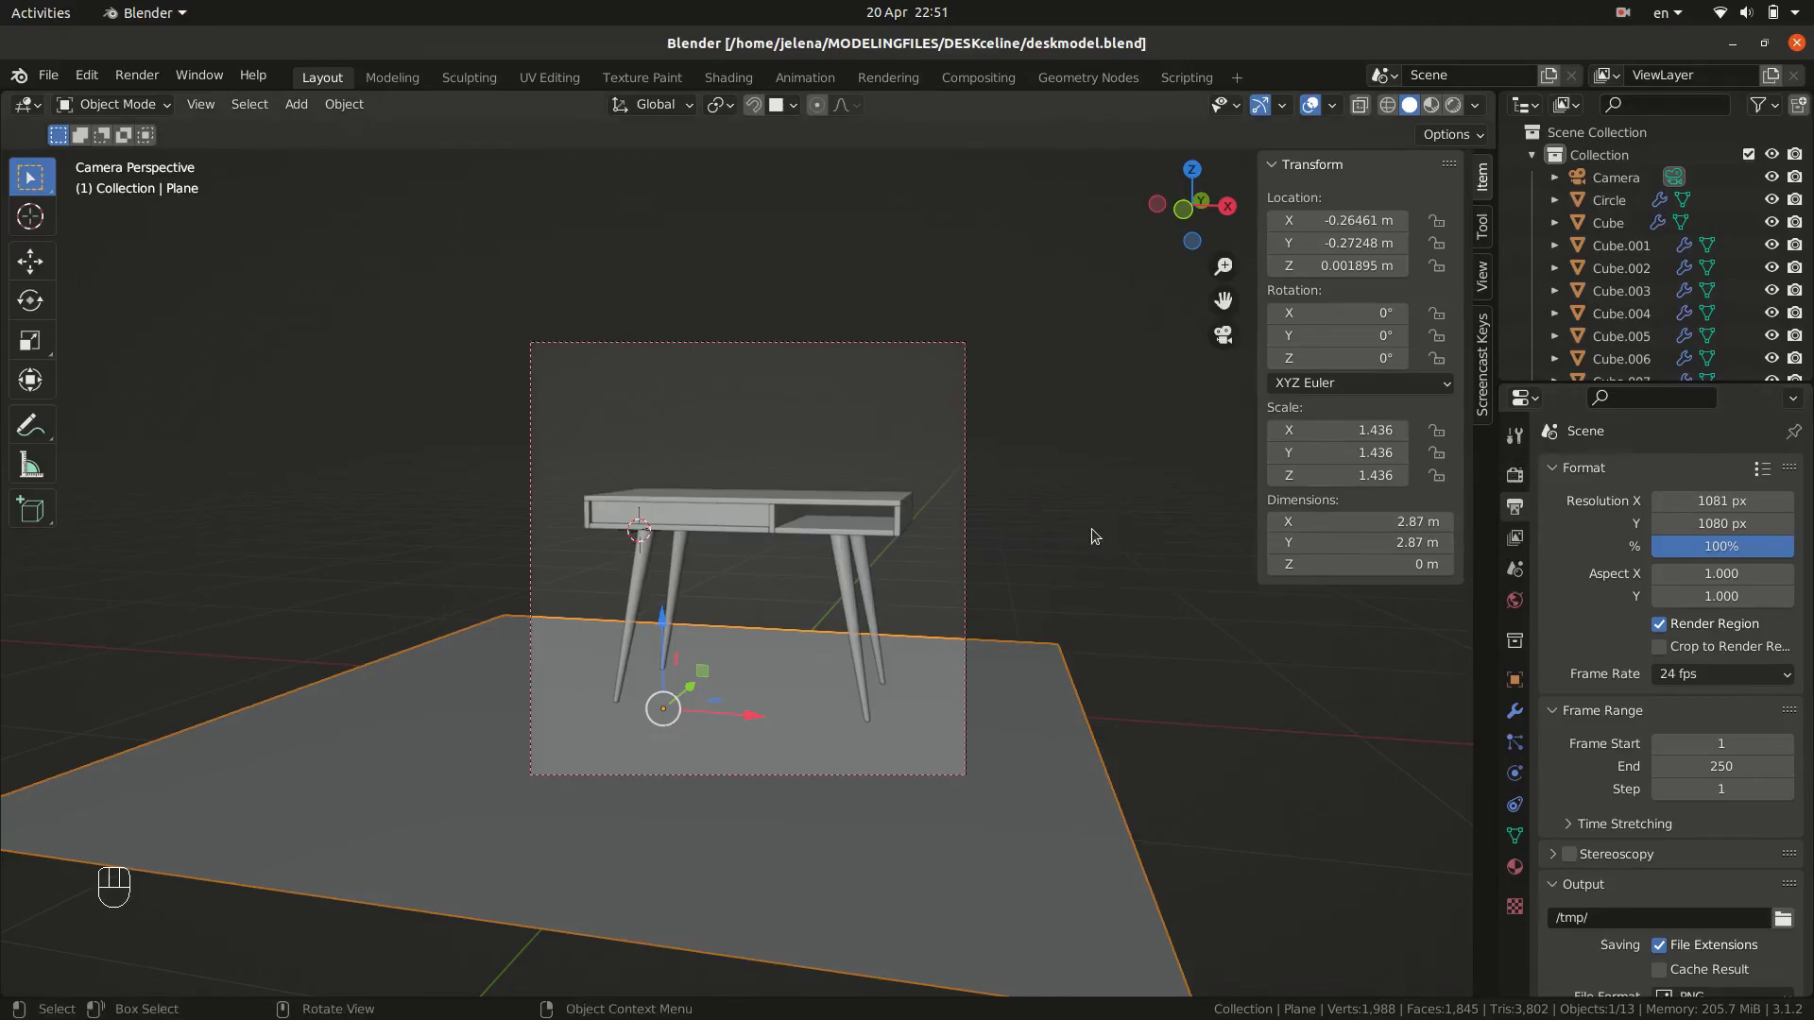